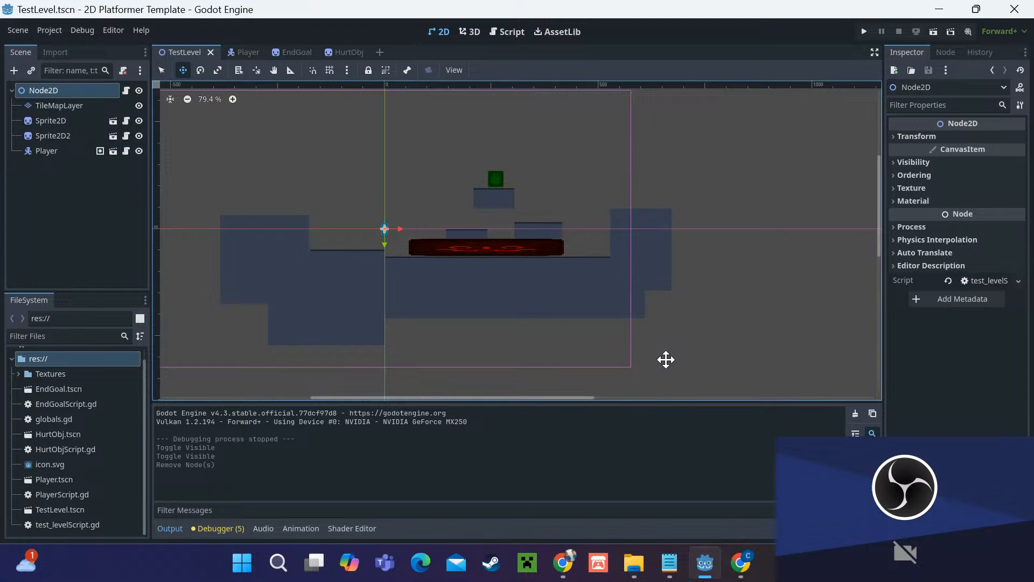
Step: Switch to File Explorer and create a folder named SFX inside the 2d-platformer-template project folder
mouse_move(631, 561)
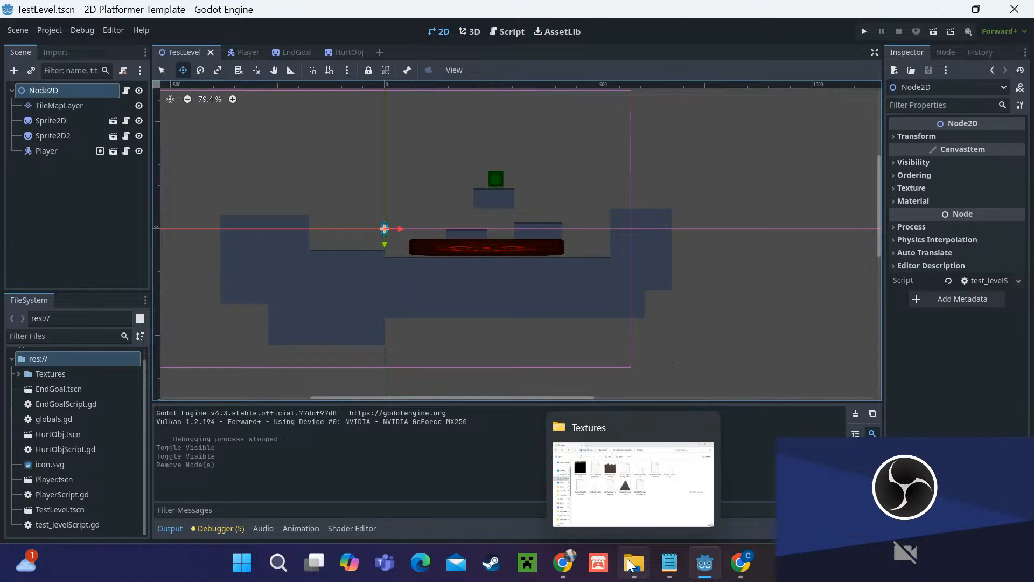
click(624, 509)
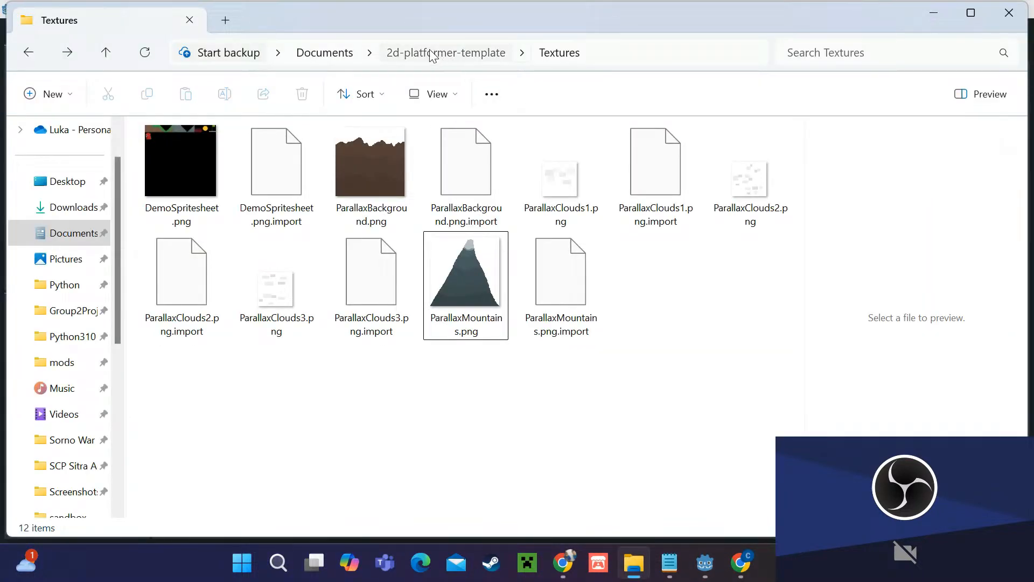
key(alt+Up)
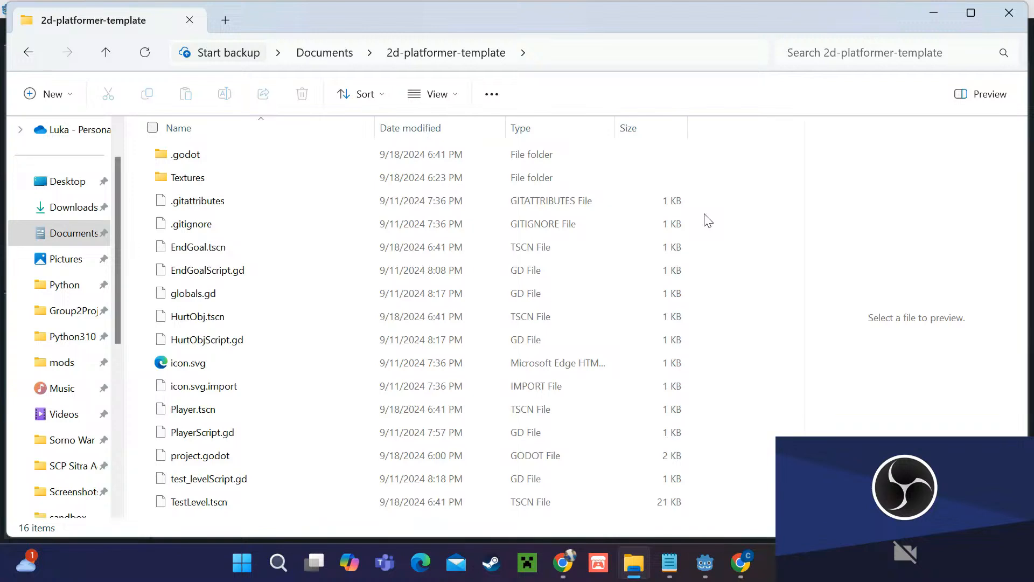
right_click(735, 248)
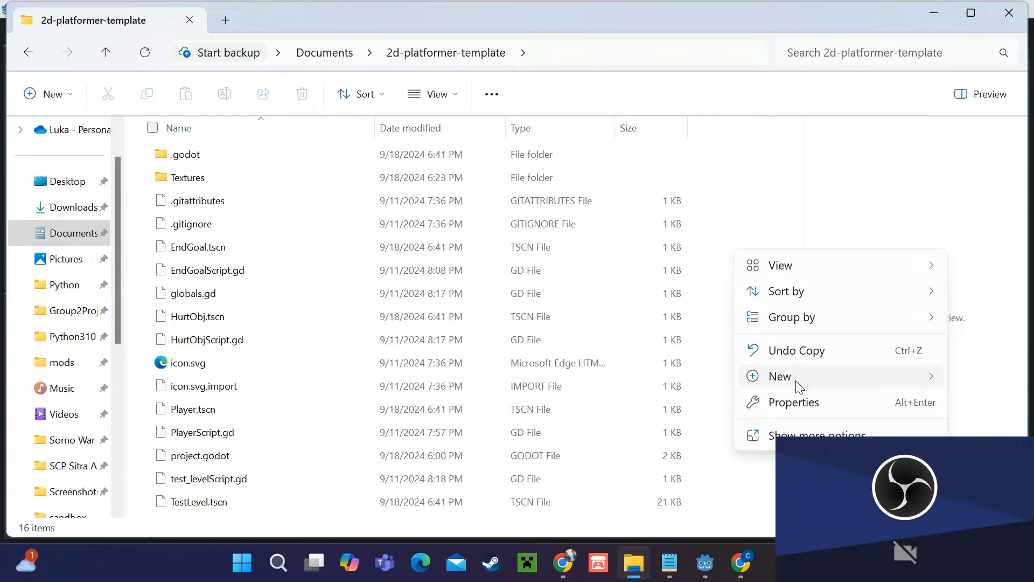
mouse_move(798, 378)
click(615, 54)
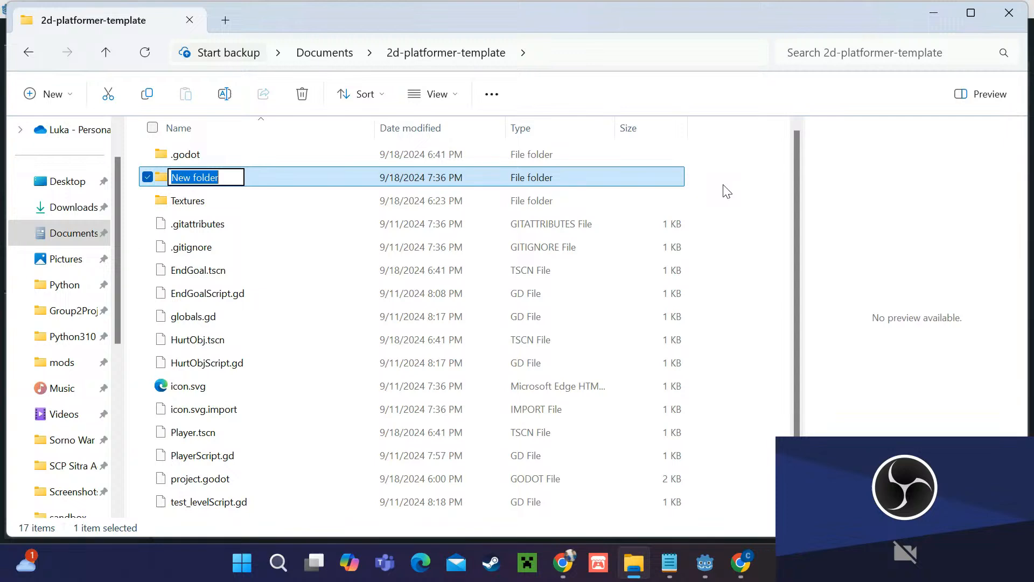
text(Sound)
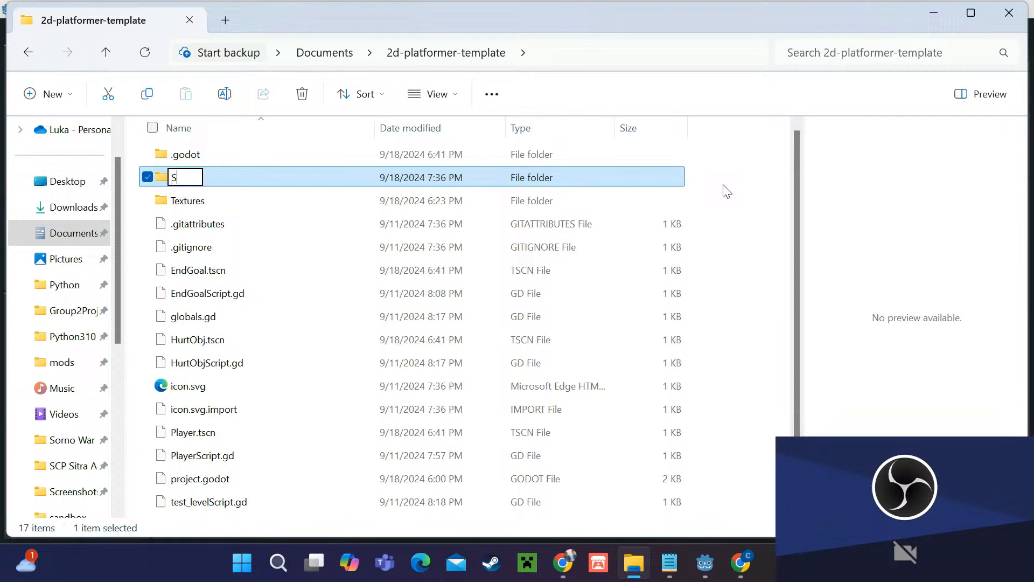
key(BackSpace)
key(BackSpace)
key(BackSpace)
key(BackSpace)
text(FX)
key(Return)
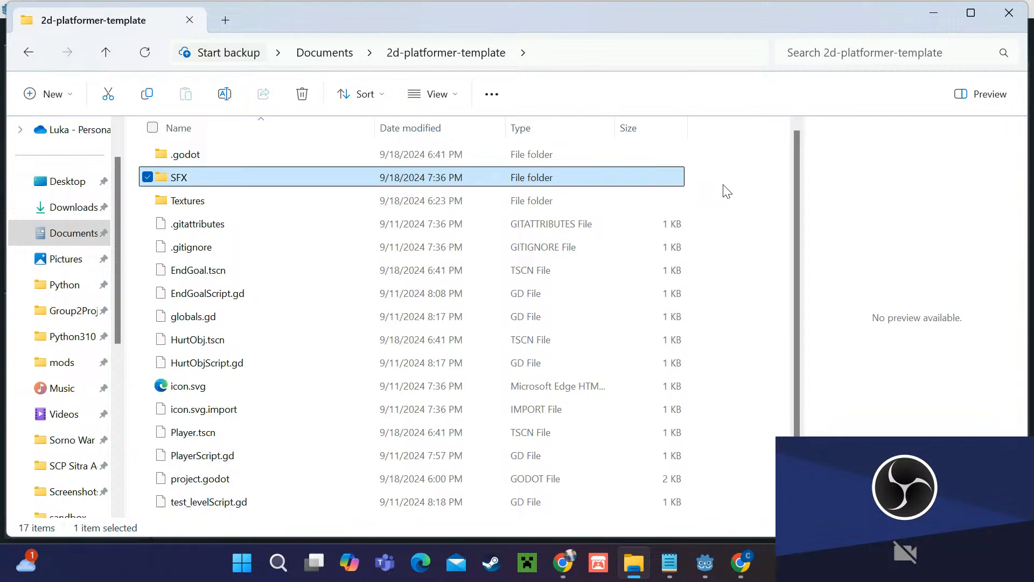
Step: Copy the playerhurt2 and jump-platform WAV sound files from Downloads into the project's SFX folder
click(76, 207)
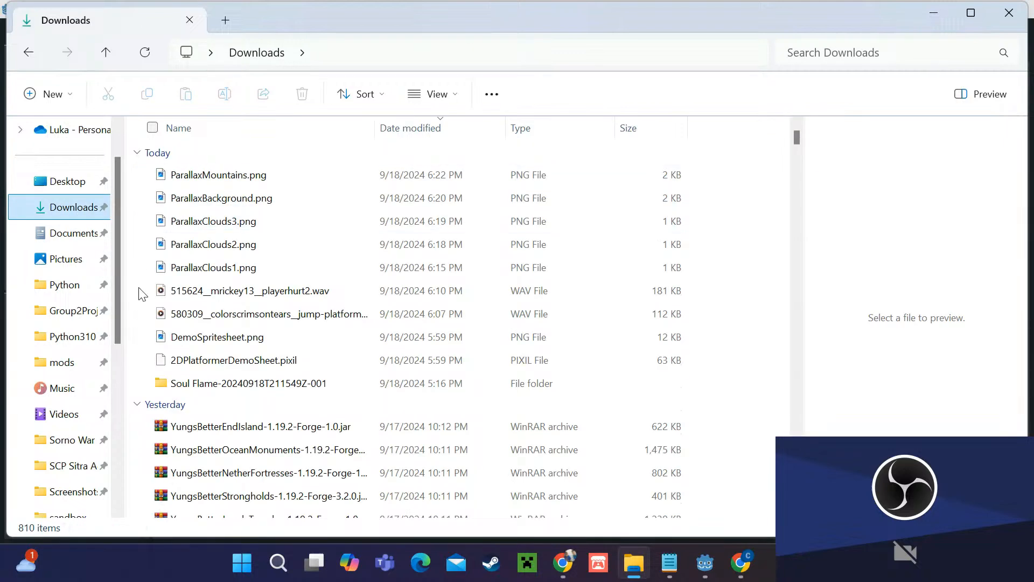
click(165, 293)
click(147, 314)
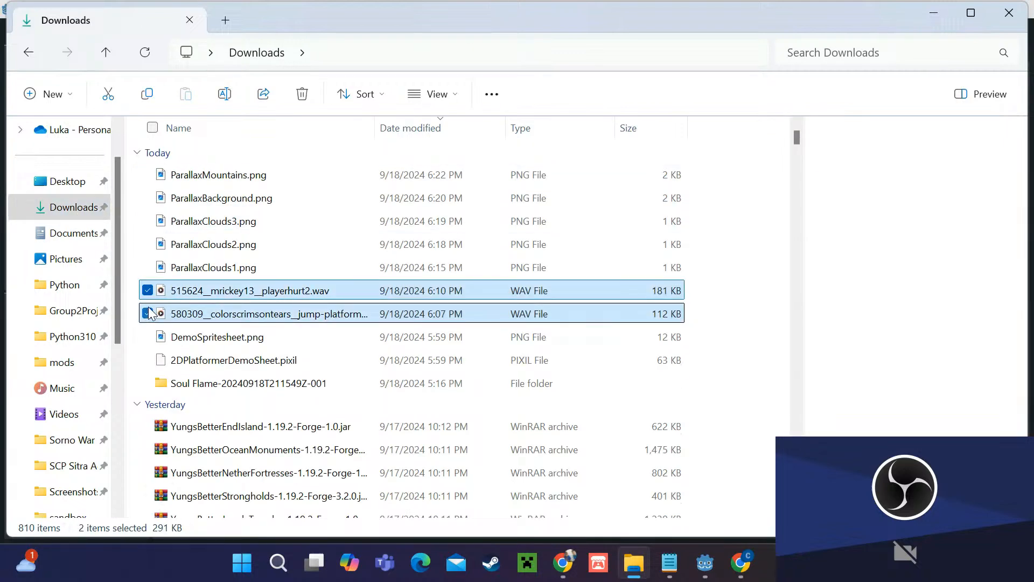
click(28, 53)
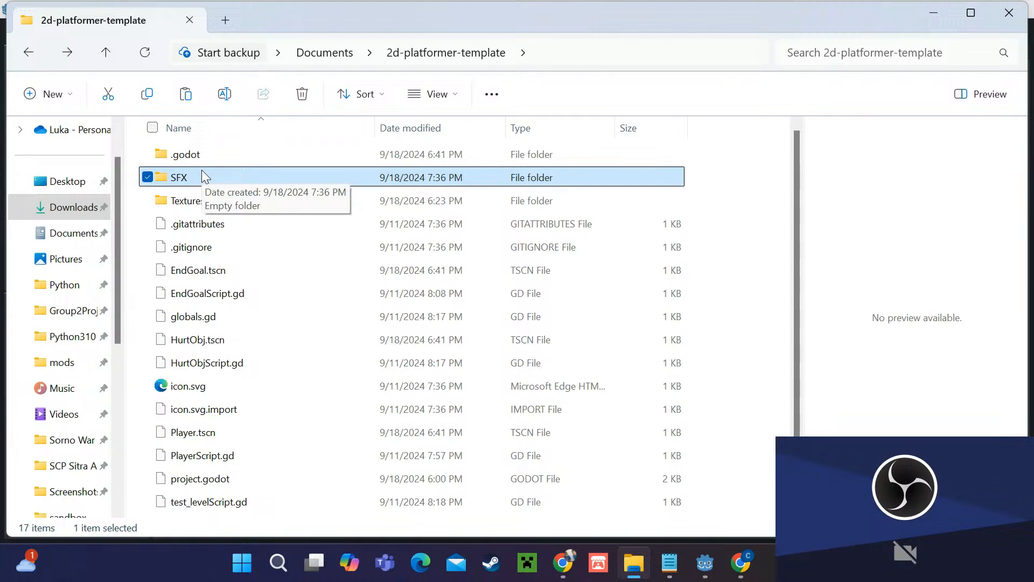
double_click(206, 175)
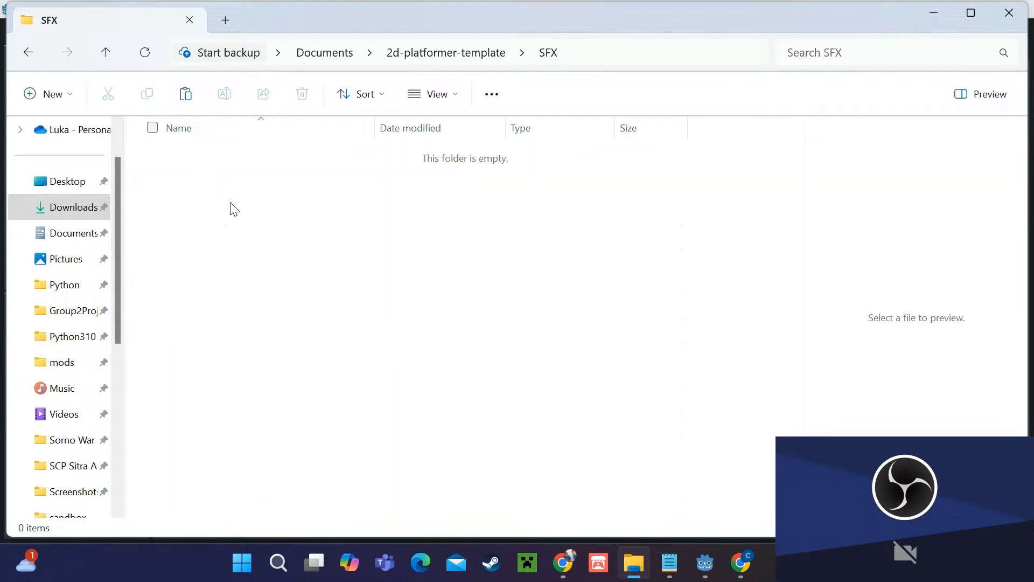
right_click(237, 214)
click(245, 221)
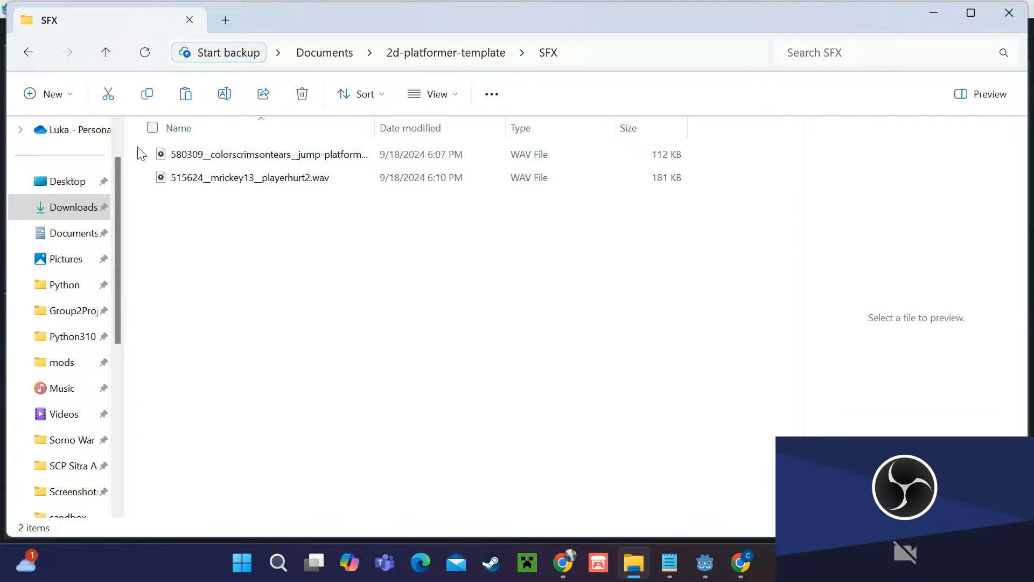
Step: Compress the 2d-platformer-template folder in Documents into a ZIP file
click(30, 49)
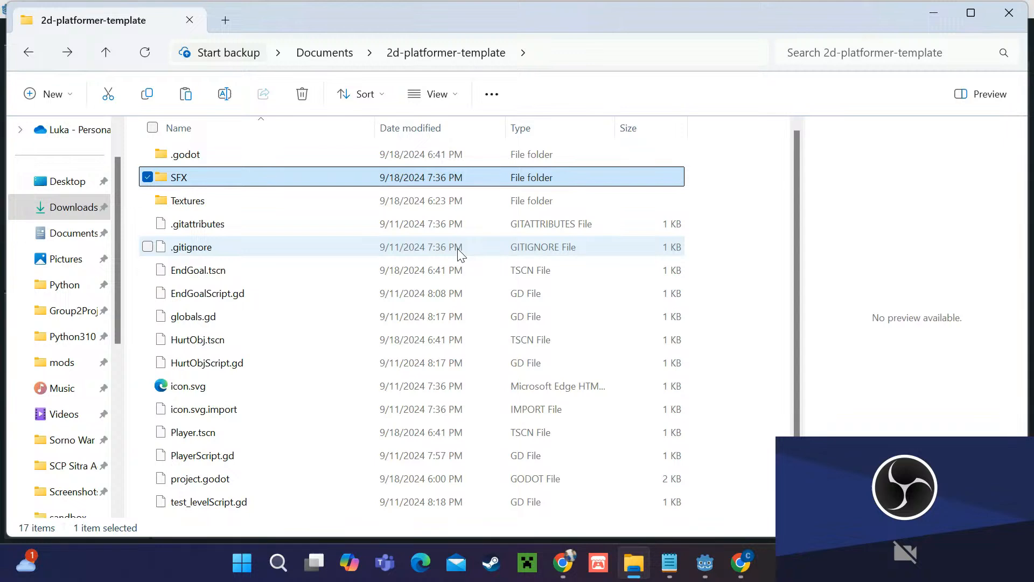
click(741, 247)
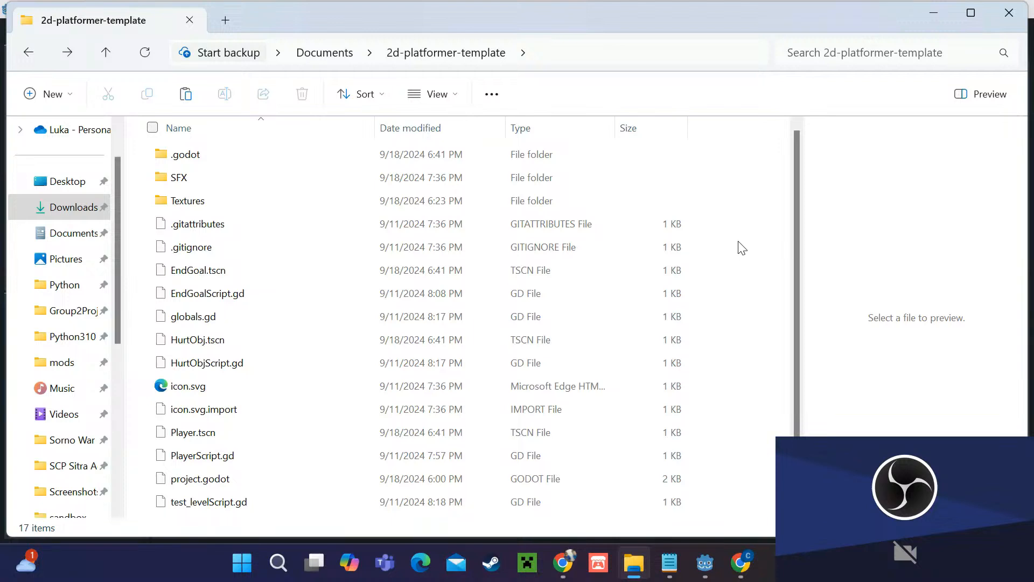
click(28, 51)
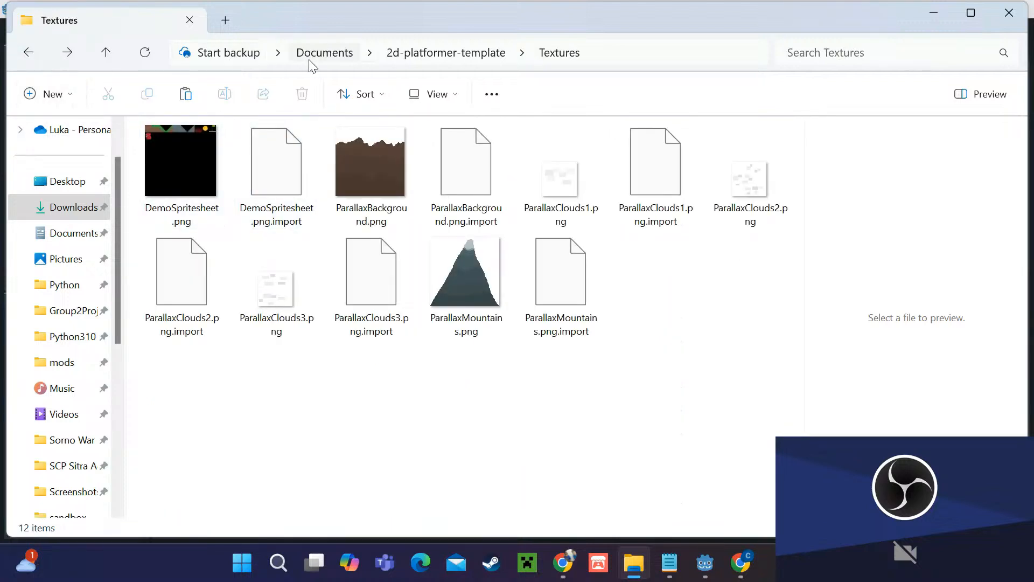
click(343, 57)
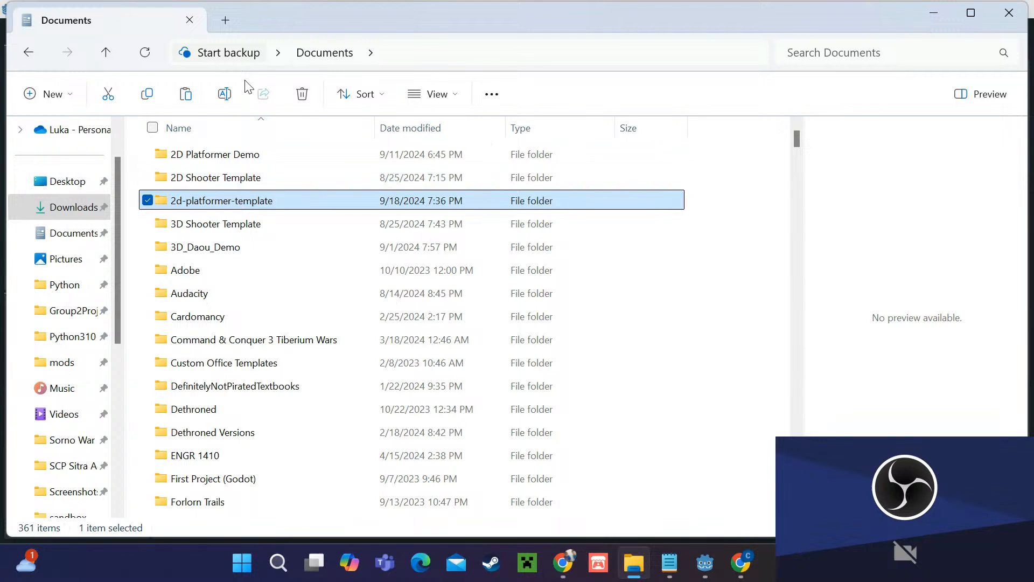
right_click(233, 203)
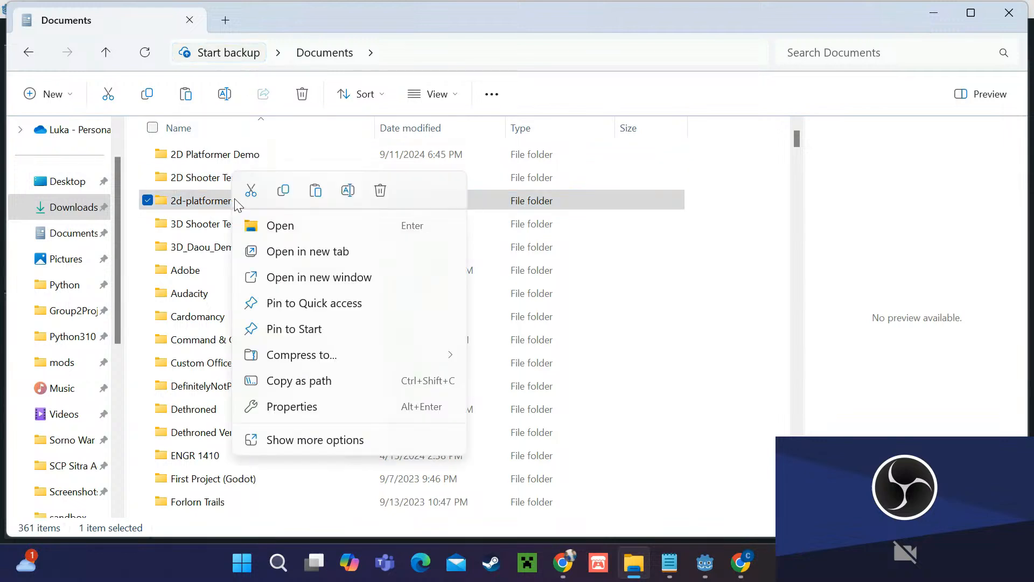
mouse_move(333, 358)
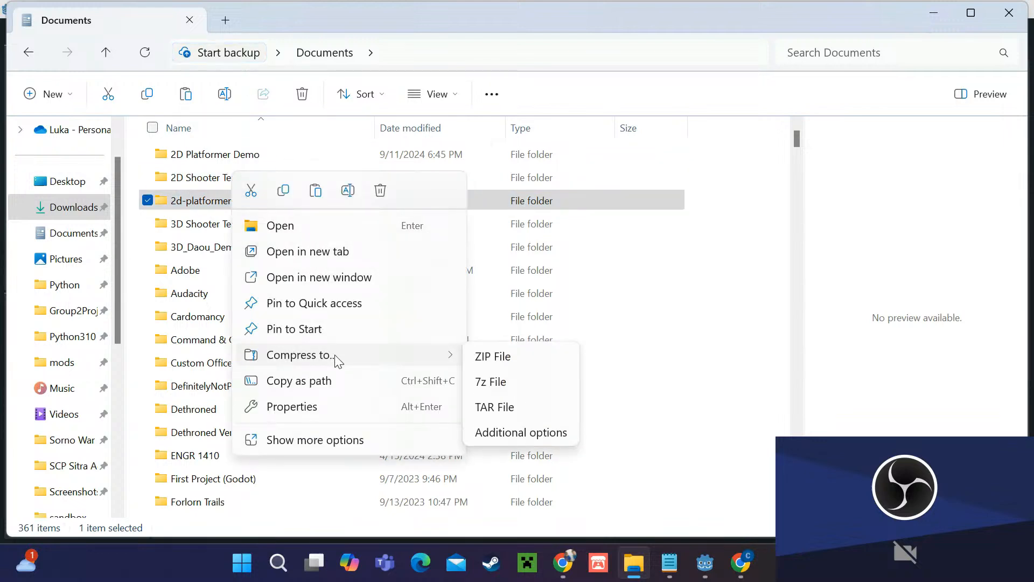
click(487, 358)
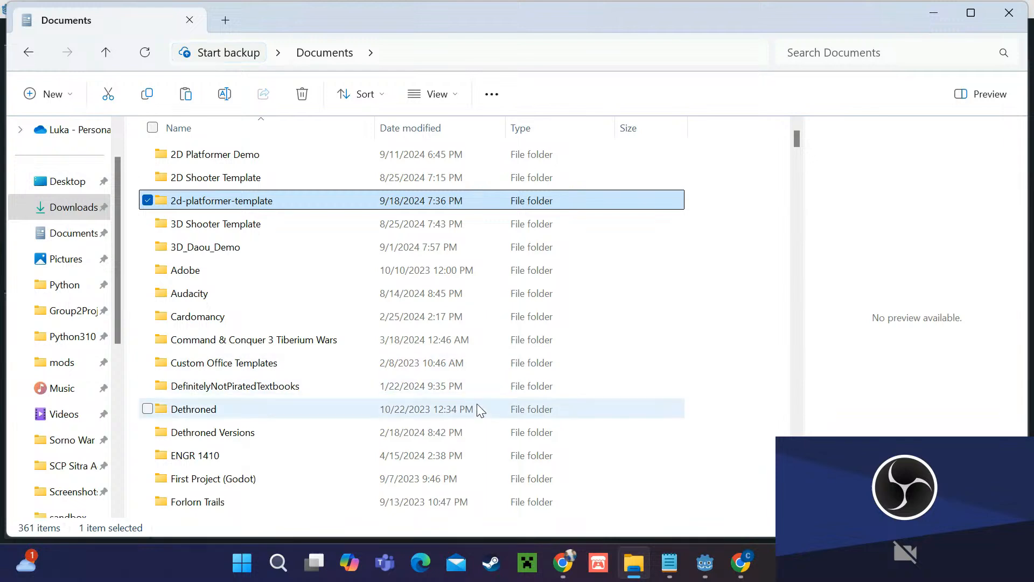
click(721, 437)
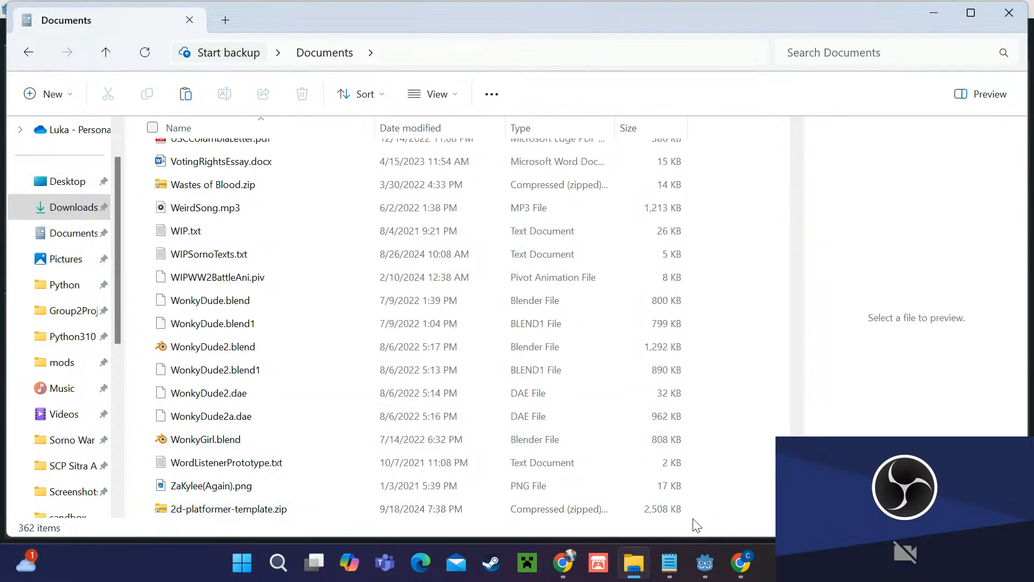
Step: Try to launch the Discord desktop app
click(257, 560)
text(dis)
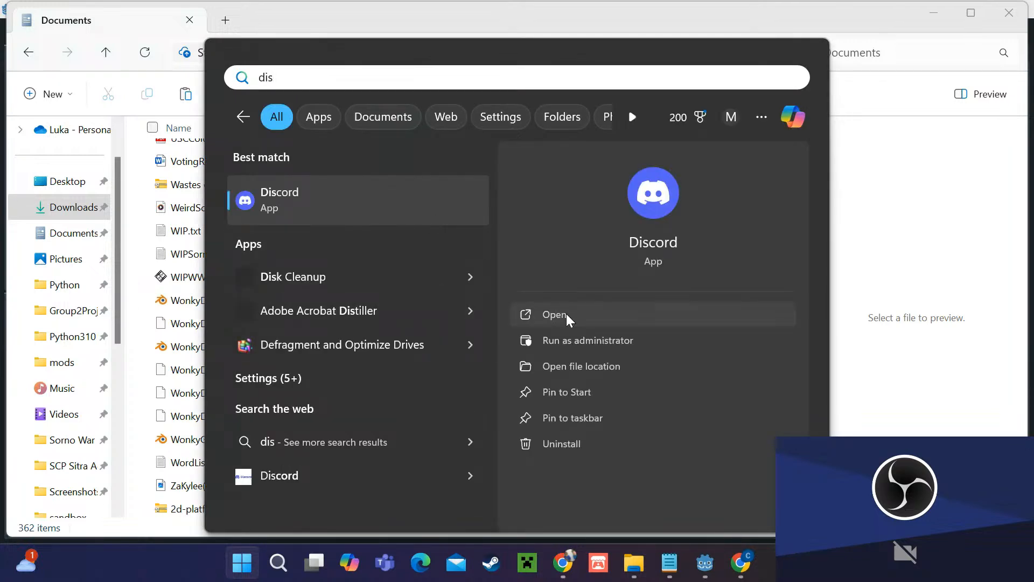
click(567, 314)
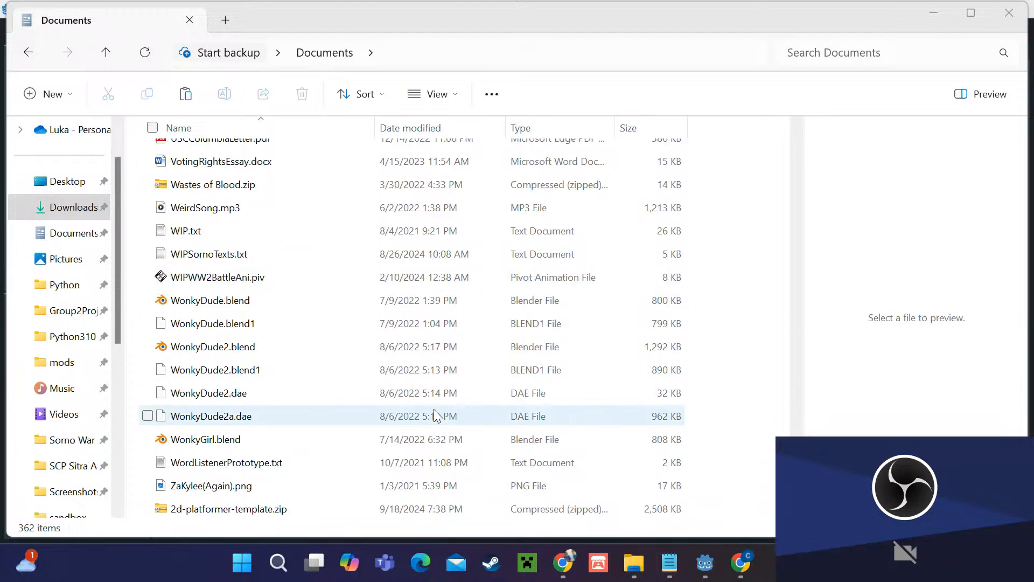
click(247, 557)
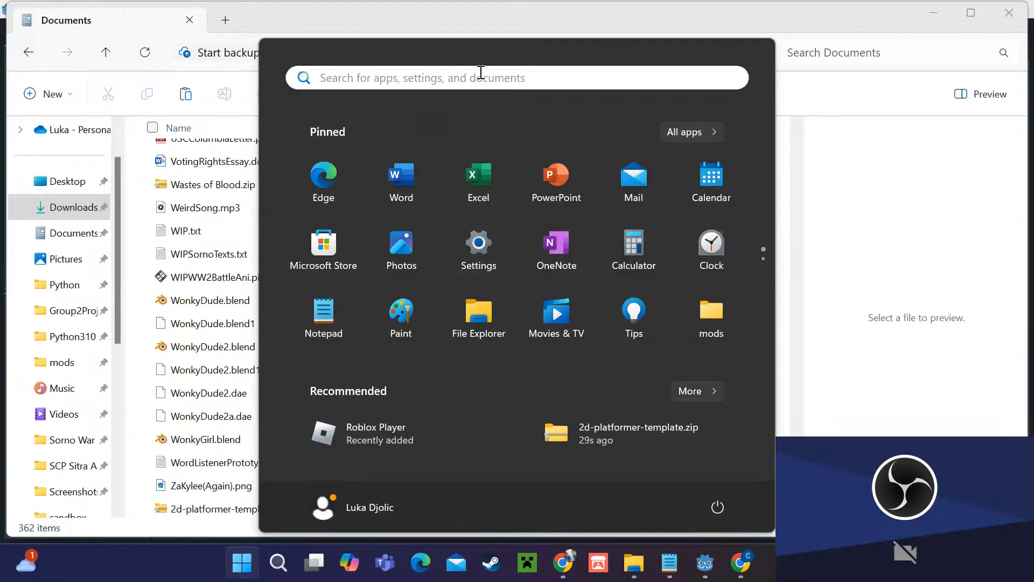
text(dis)
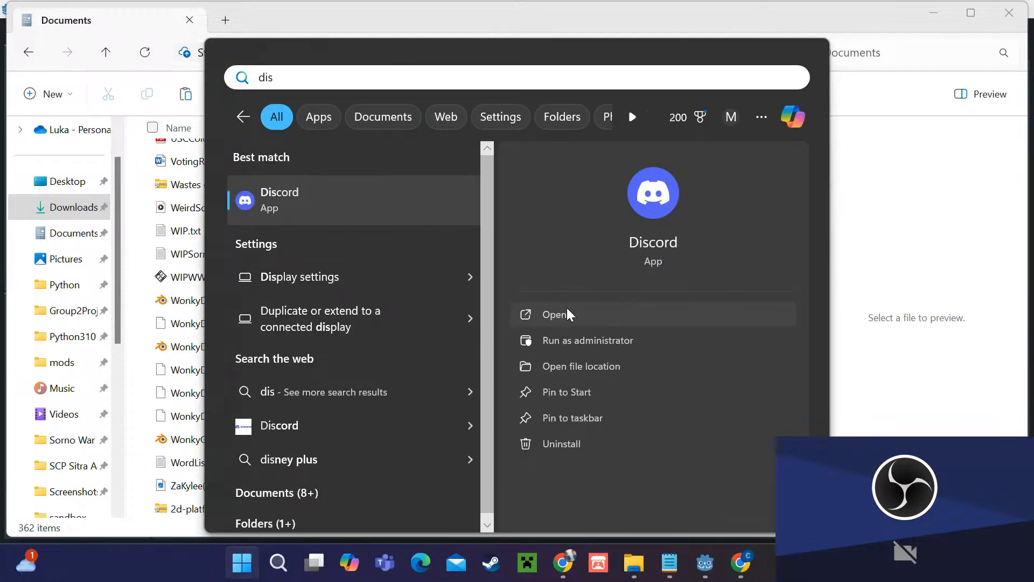
click(567, 314)
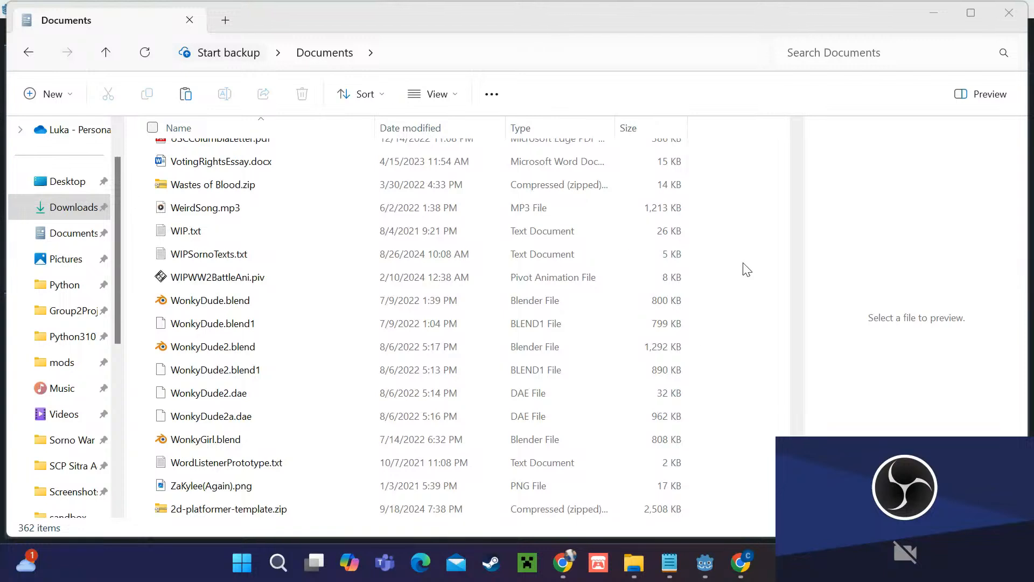
Step: End the Discord background process in Task Manager, and close Task Manager
click(242, 562)
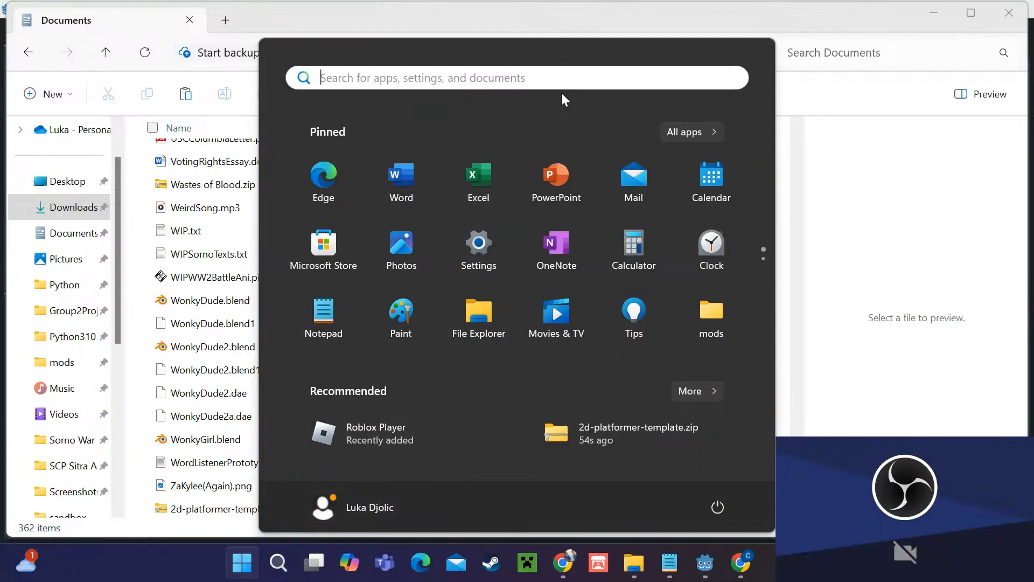
text(task)
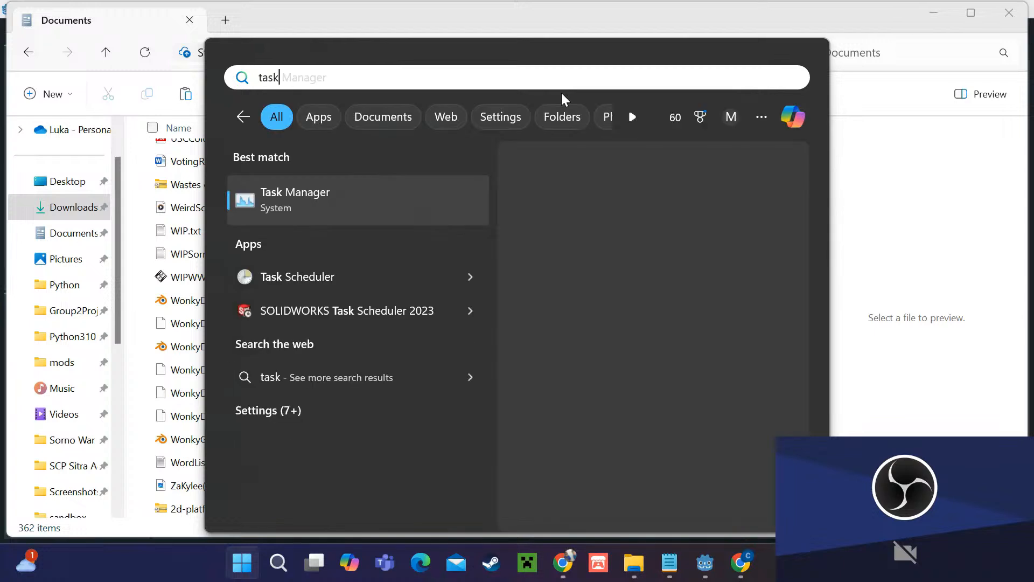
click(542, 318)
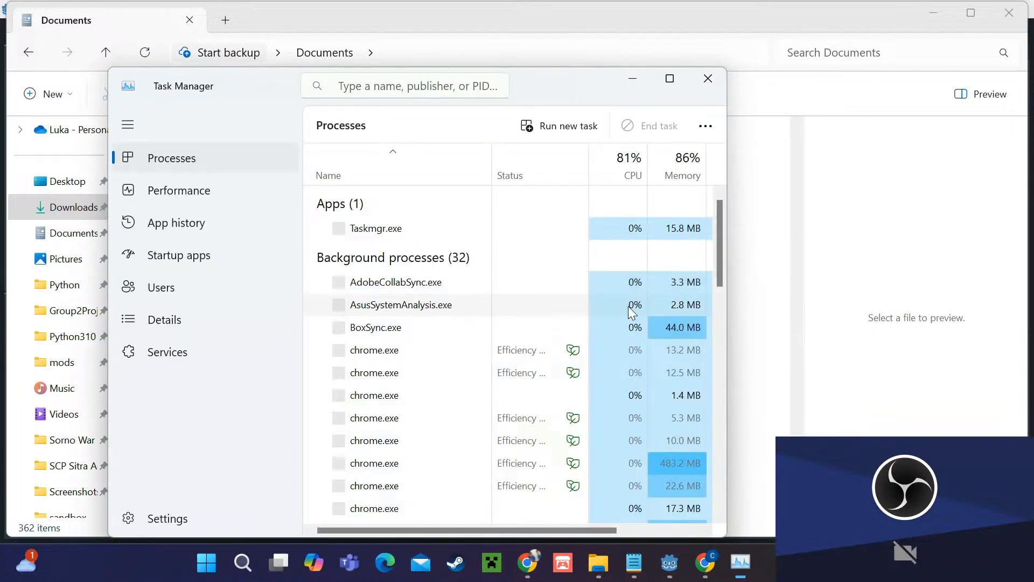
scroll(481, 289, down, 3)
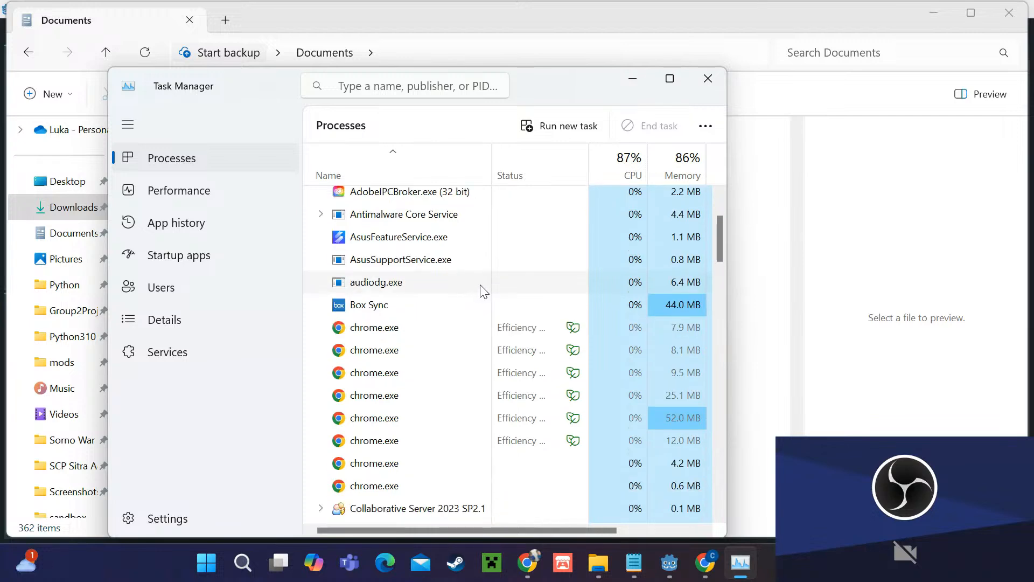
scroll(485, 292, down, 5)
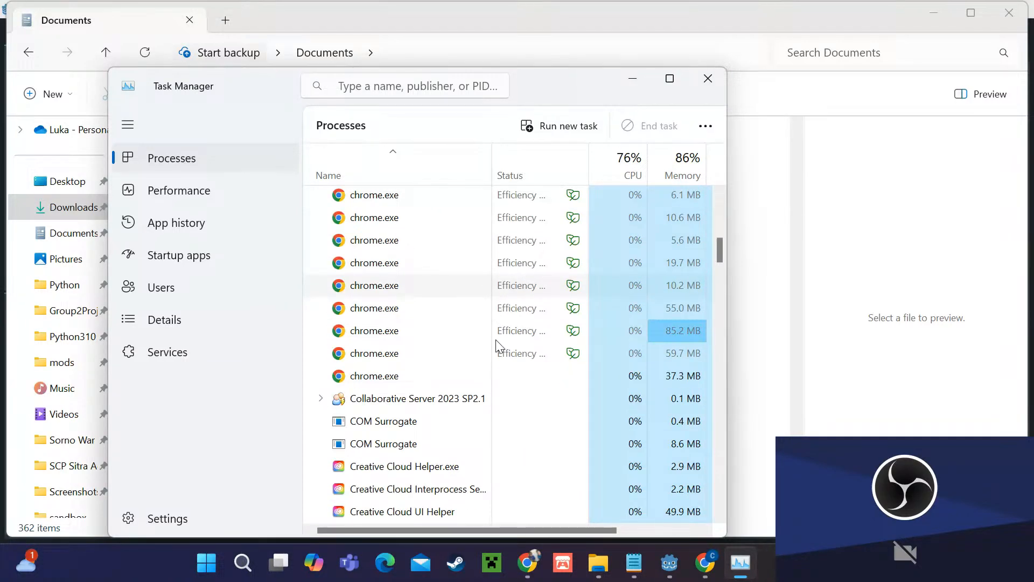
scroll(497, 341, down, 5)
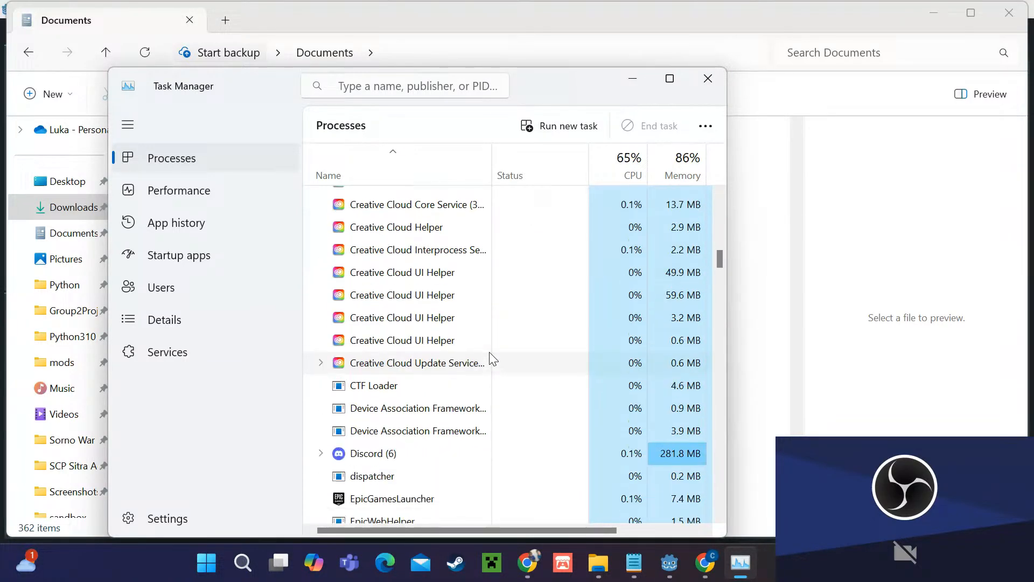
click(410, 440)
right_click(408, 437)
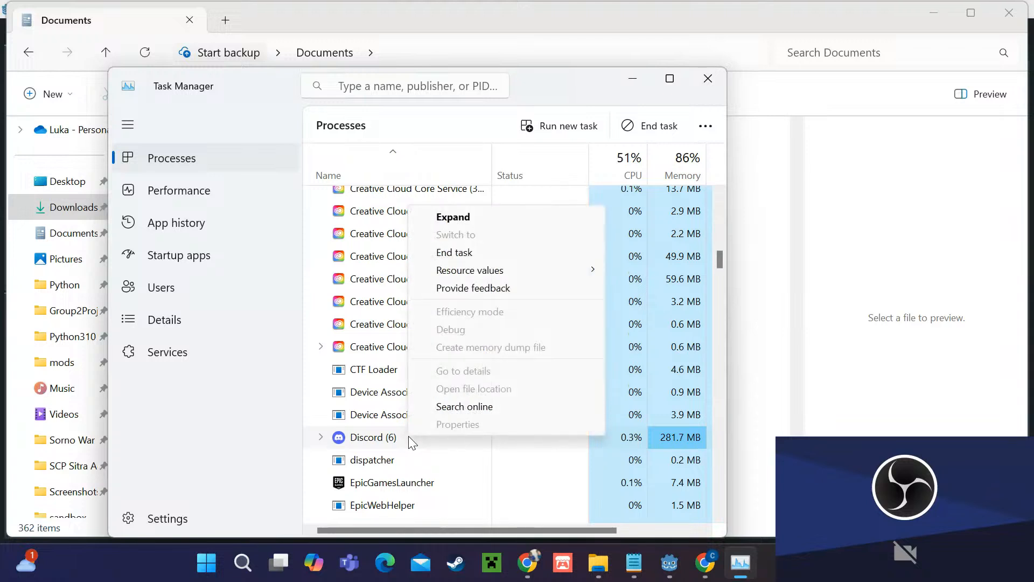
click(476, 252)
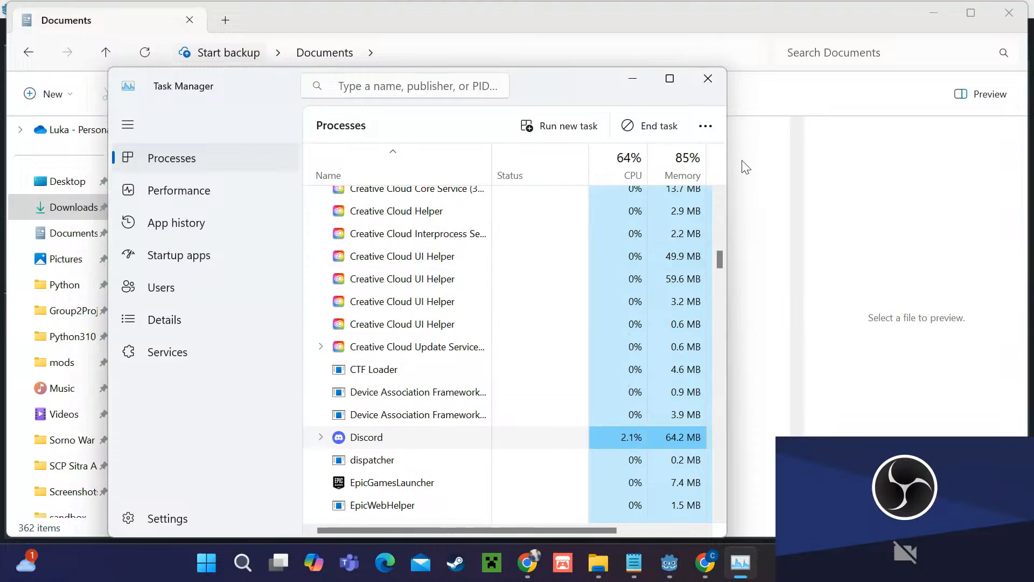
click(716, 86)
Step: Launch Discord from a search for "dis" and open the Clemson Game Dev server
click(218, 563)
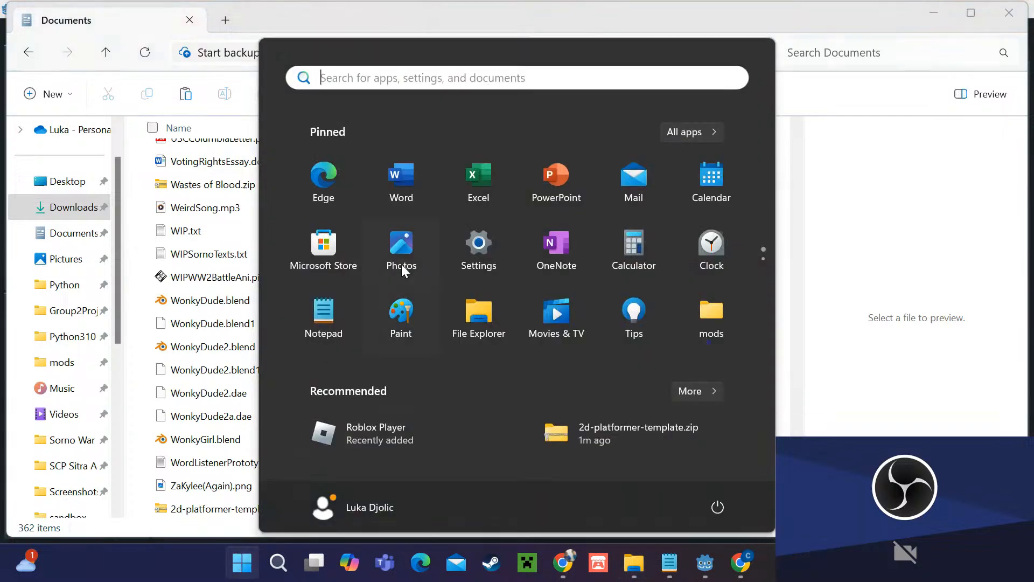
click(430, 79)
text(di)
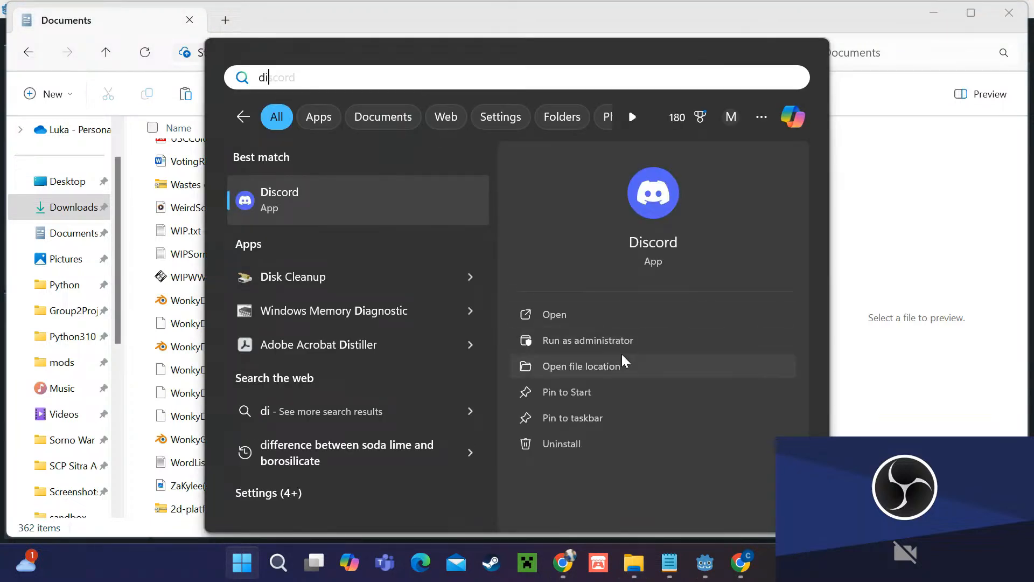
text(s)
click(593, 317)
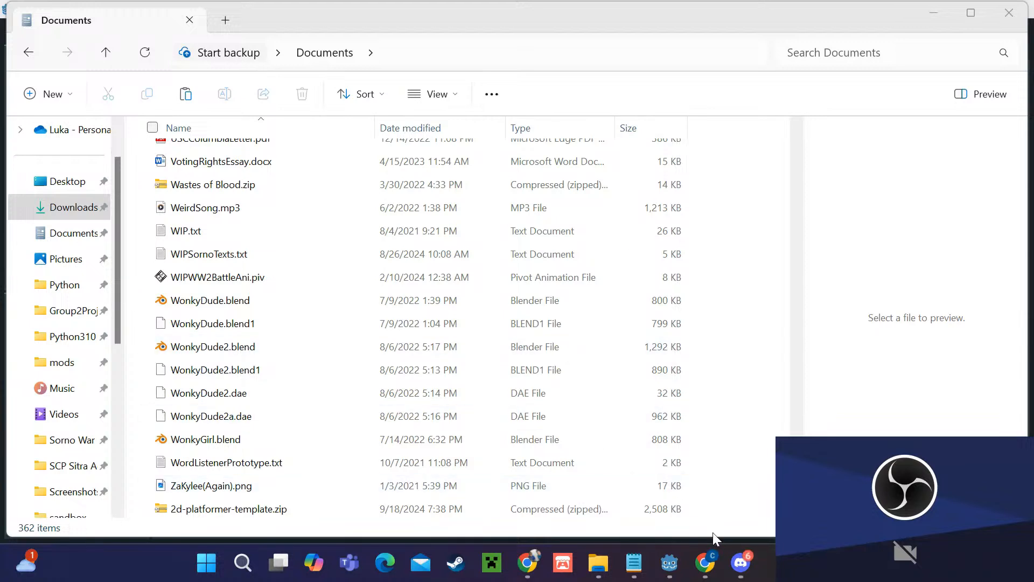
click(741, 562)
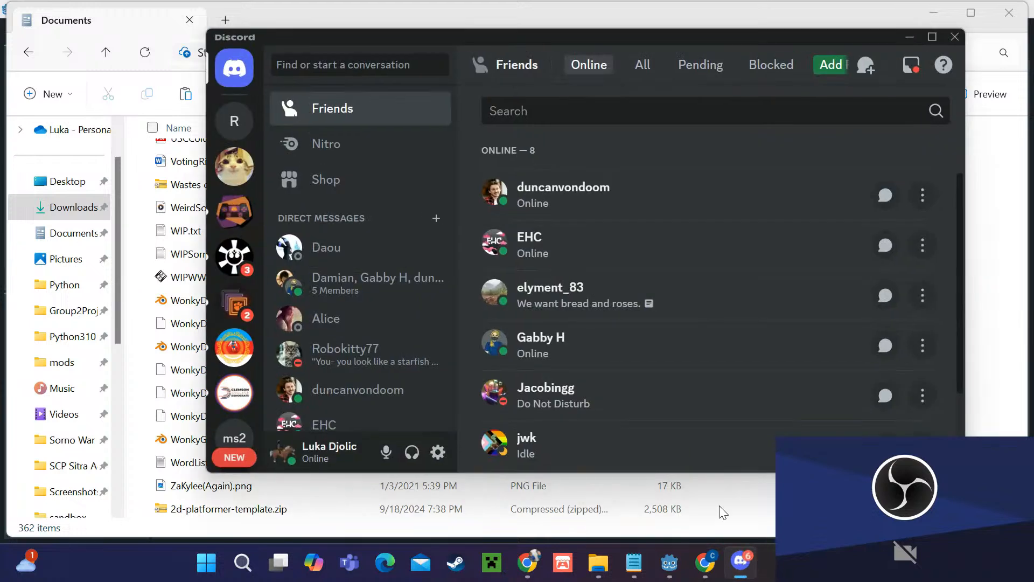
click(235, 212)
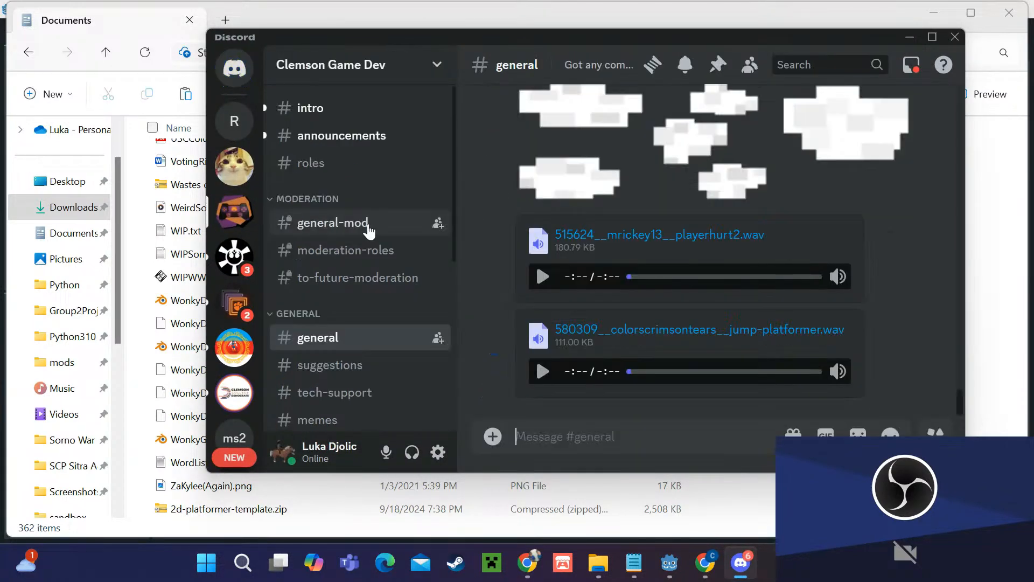
Step: Upload 2d-platformer-template.zip from Documents to the server's general channel, post it, and minimize Discord
click(491, 438)
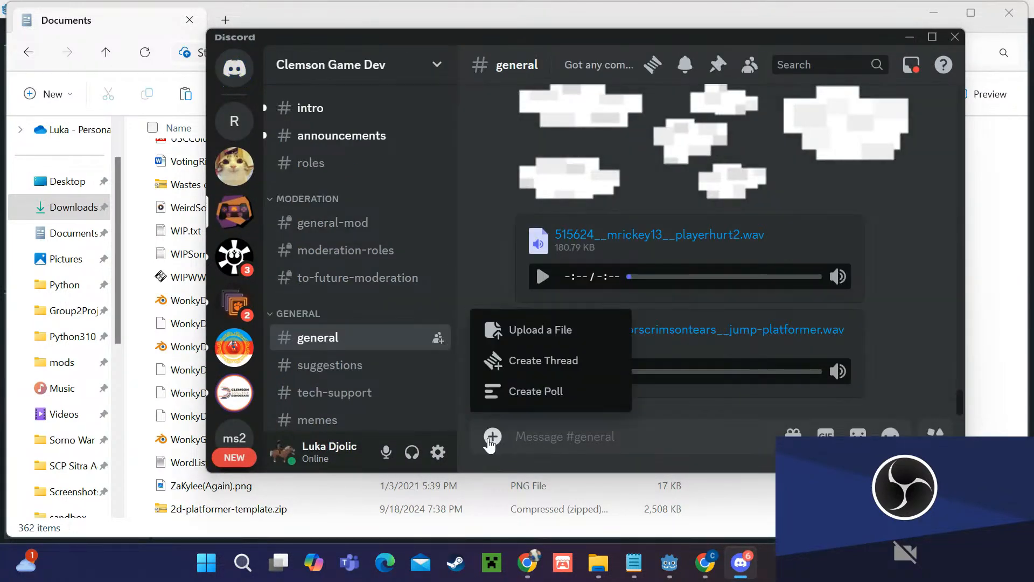
click(514, 335)
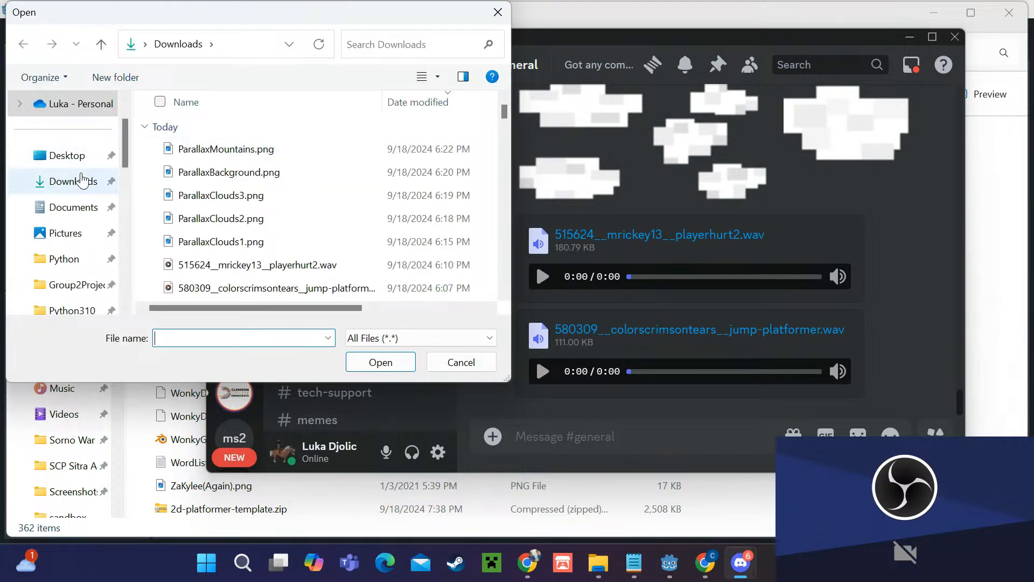
click(76, 212)
drag(505, 110, 507, 148)
scroll(434, 192, down, 1)
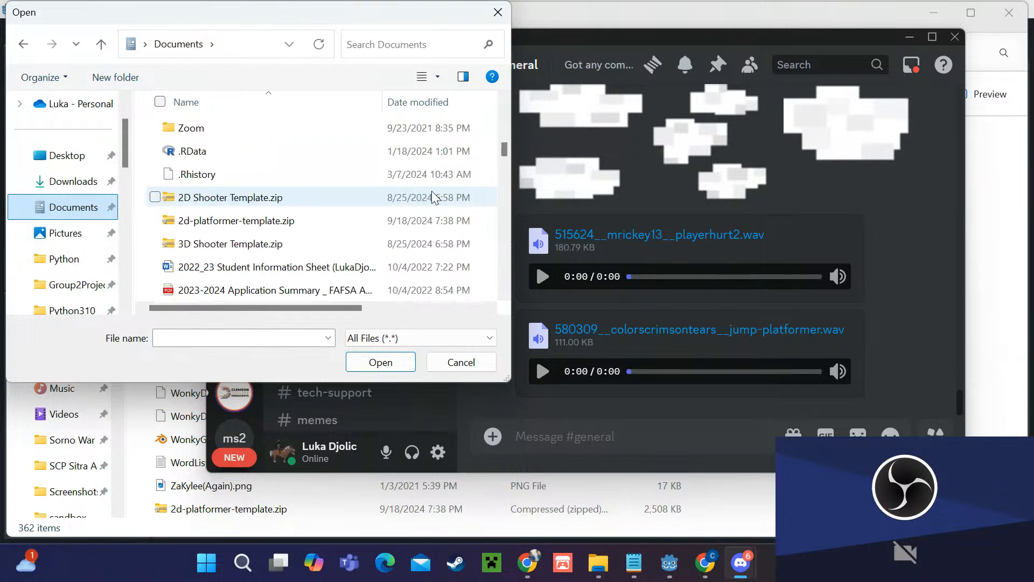
click(343, 216)
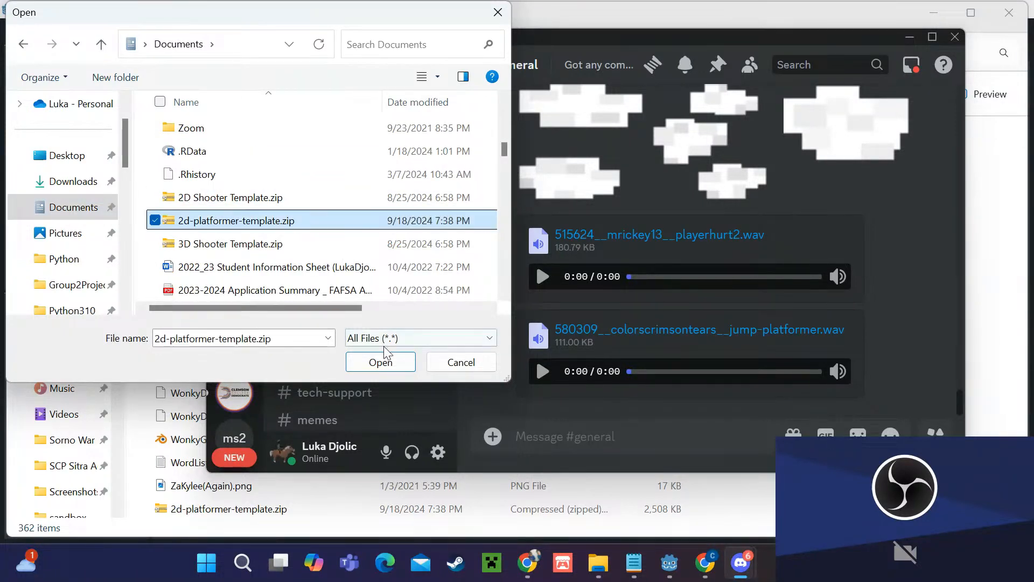
click(387, 360)
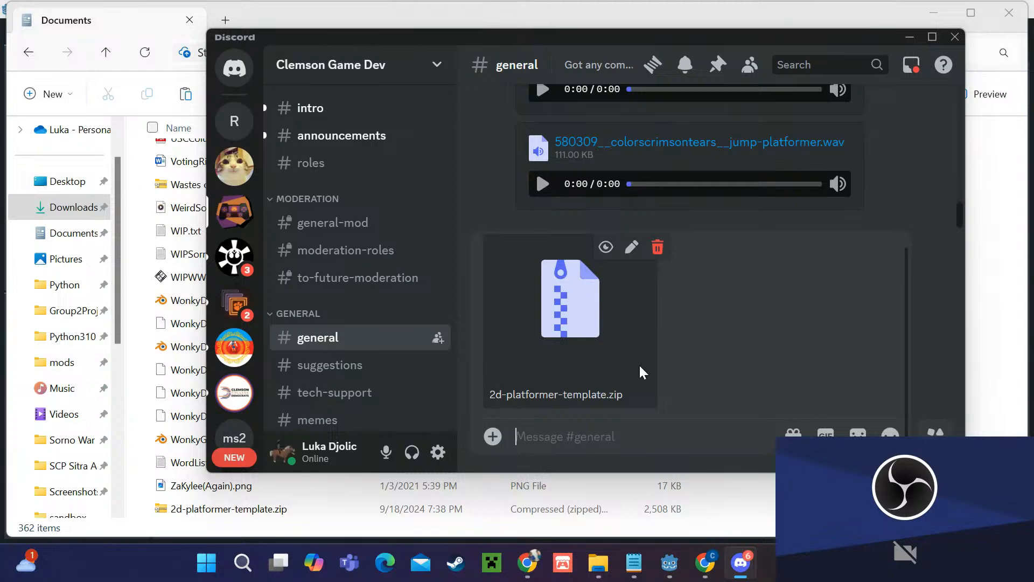
key(Return)
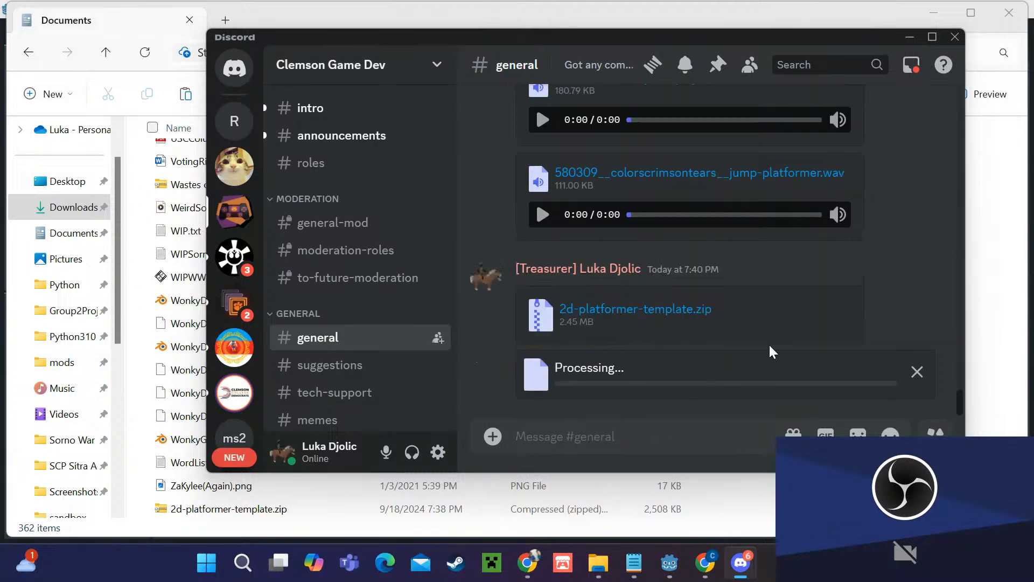
click(910, 36)
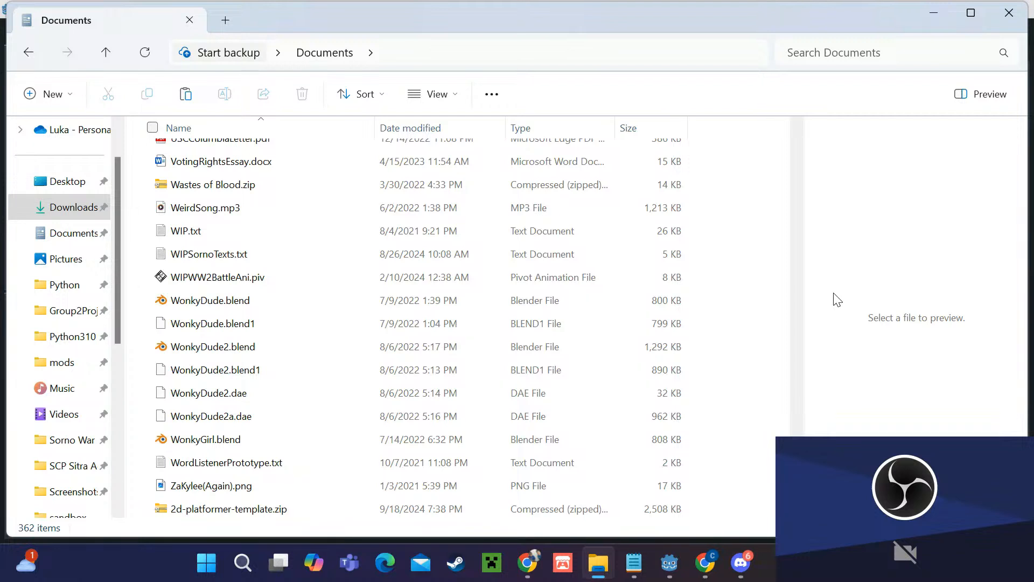
Step: In Godot, add DemoSpritesheet.png from the Textures folder to the TileMapLayer's tile set as an atlas, with tiles created automatically
click(669, 563)
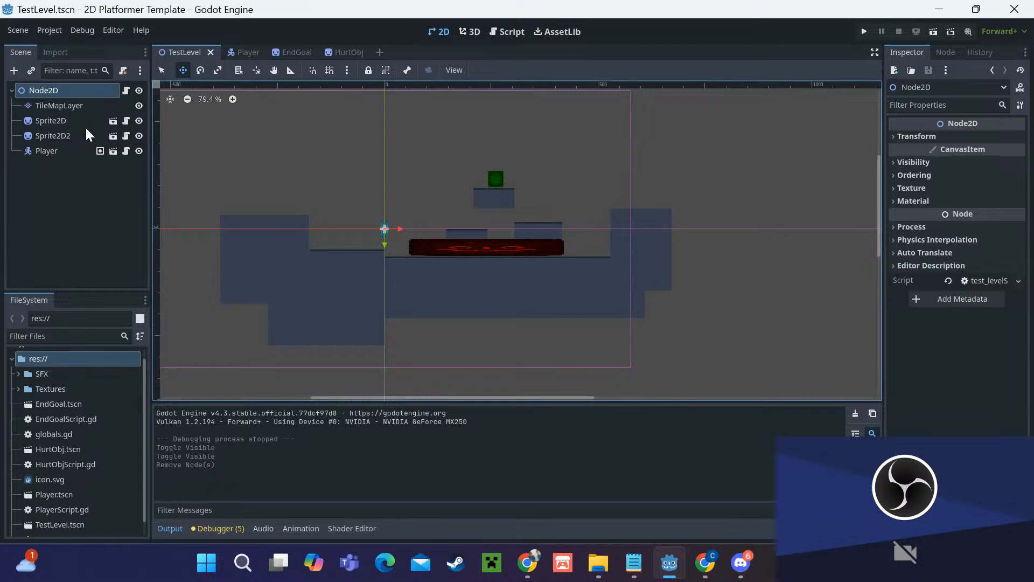
click(56, 104)
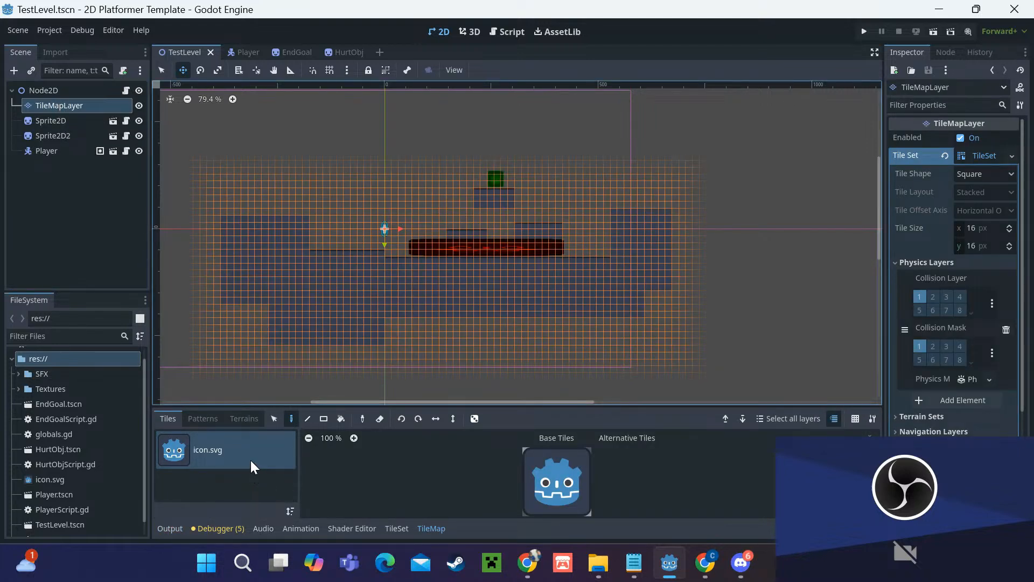
click(396, 529)
click(255, 511)
click(263, 519)
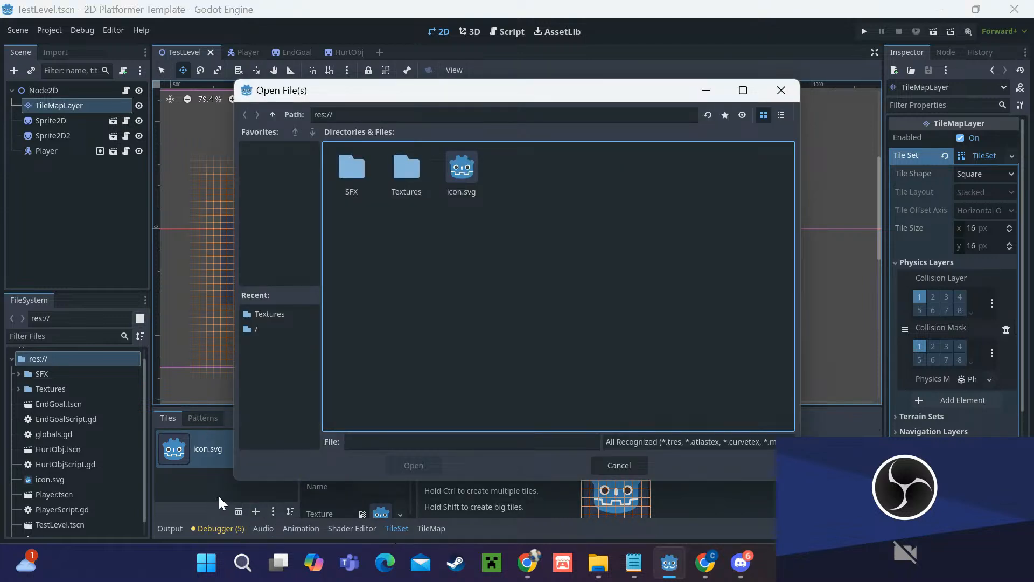
double_click(416, 176)
click(368, 192)
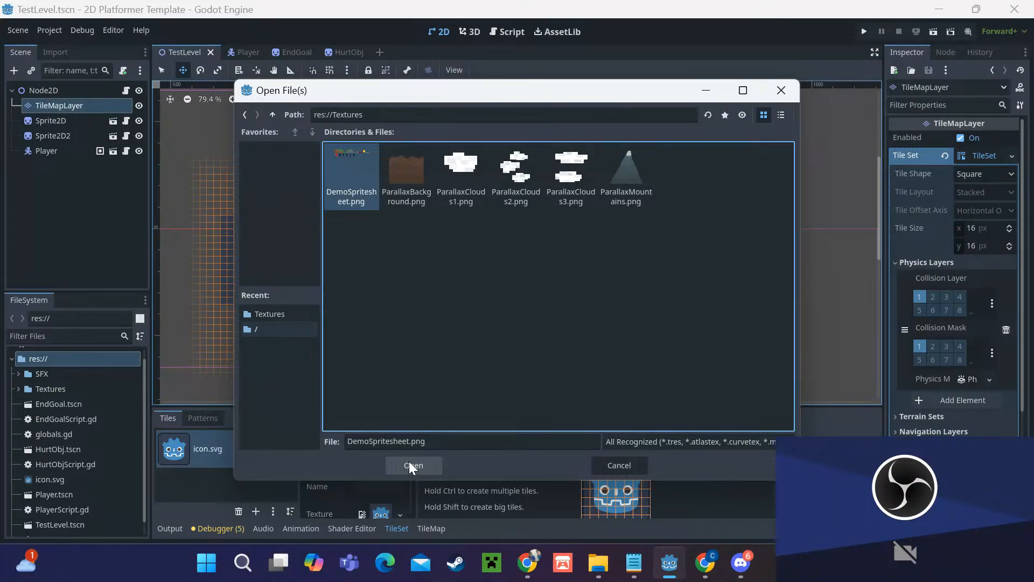
click(405, 461)
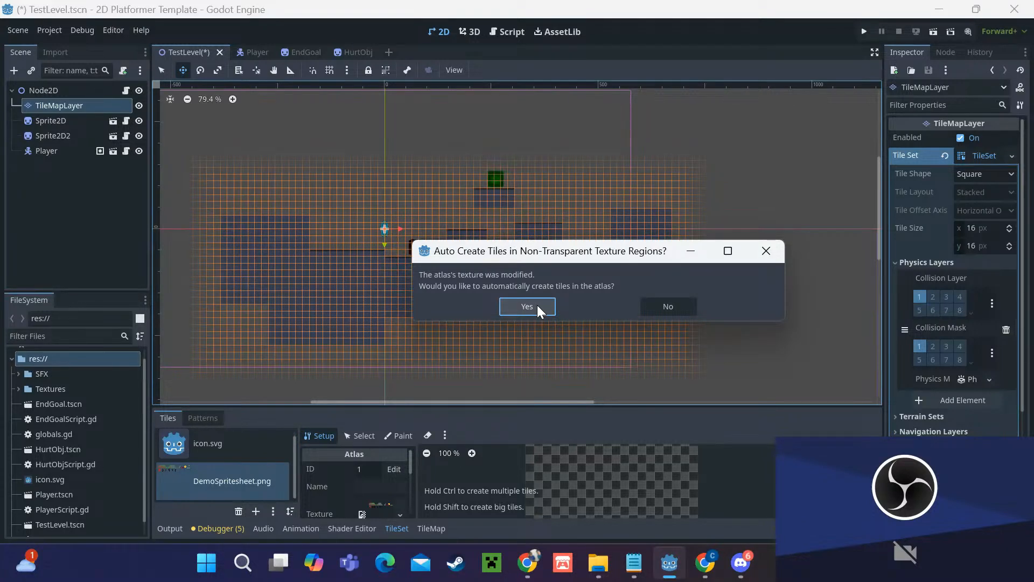
click(537, 305)
Step: Enlarge the tile set editor so the DemoSpritesheet atlas can be inspected up close
scroll(560, 467, down, 3)
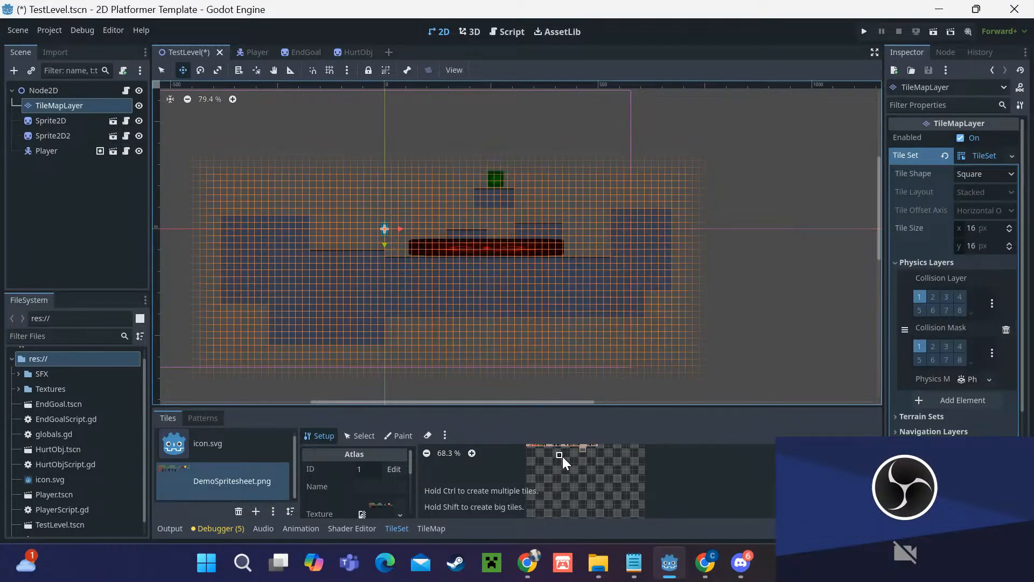
scroll(544, 447, up, 3)
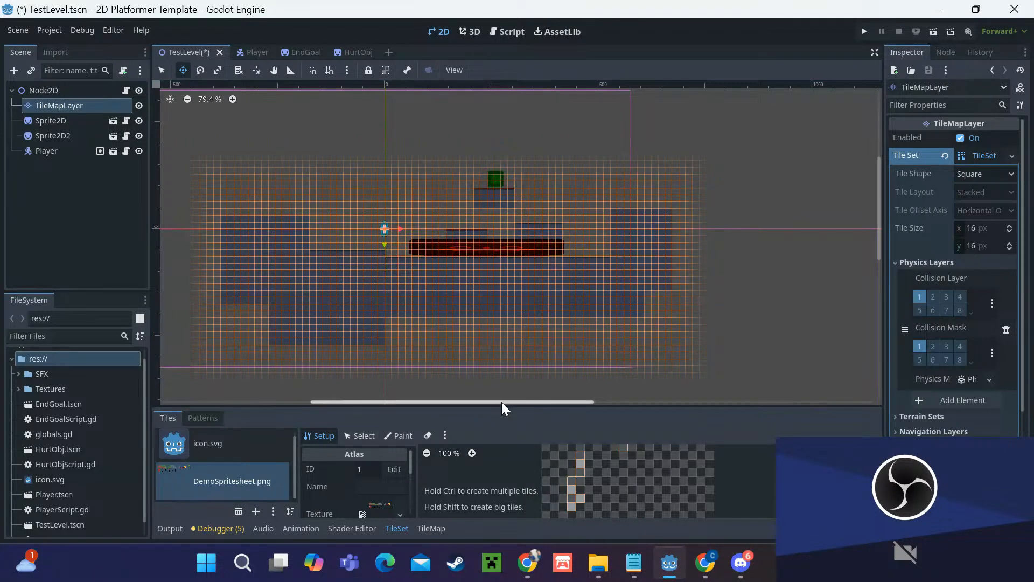
drag(500, 406, 547, 74)
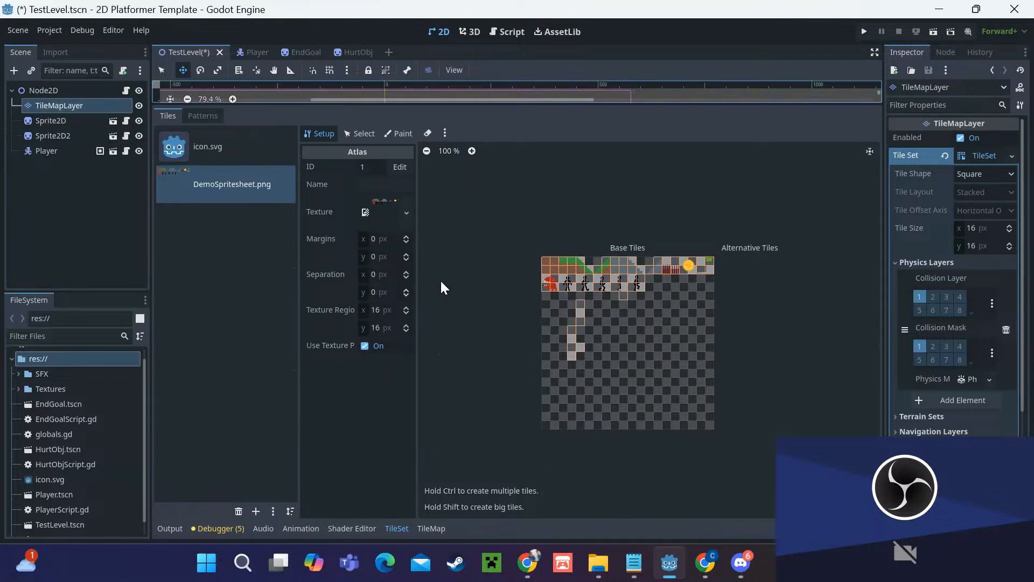
scroll(561, 261, up, 5)
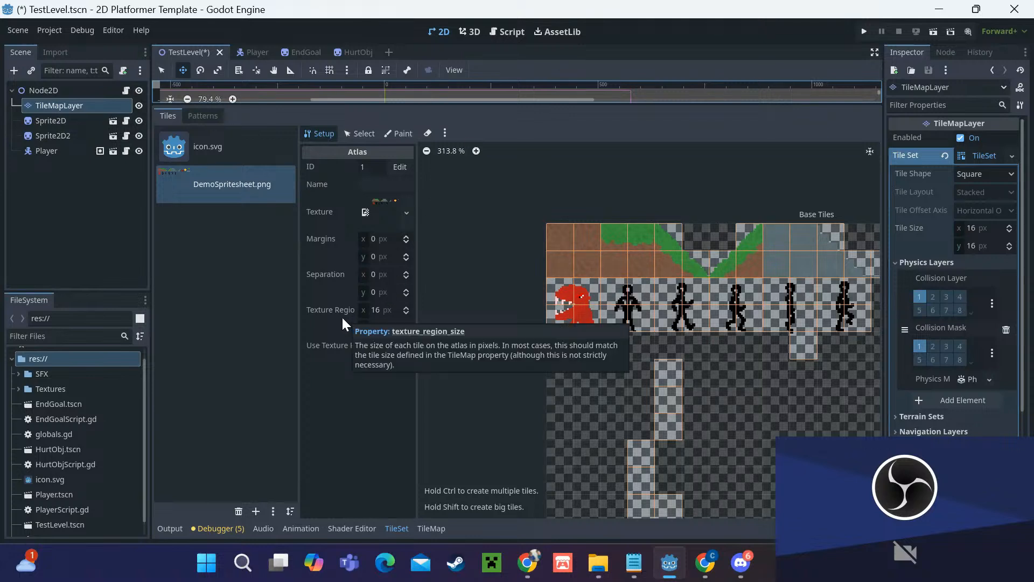
Step: Set the DemoSpritesheet atlas's texture region size to 32 × 32 px and check the resulting tile grid
click(378, 311)
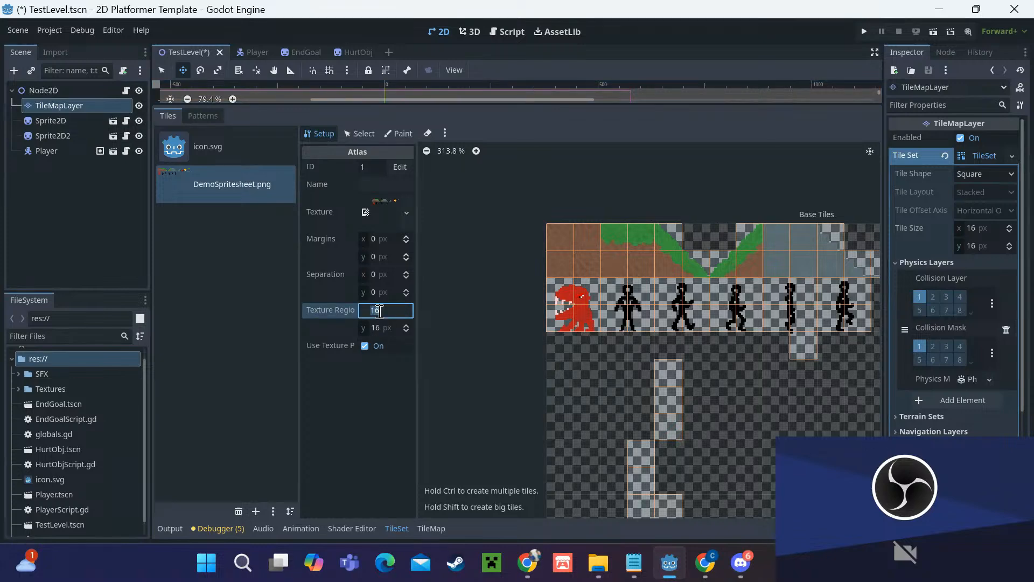
text(32)
click(379, 327)
text(3)
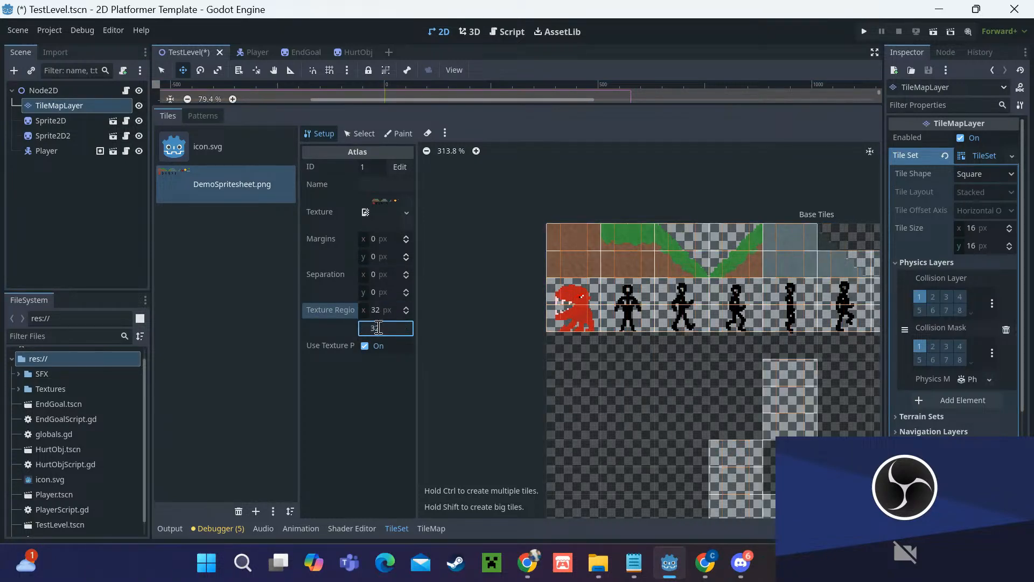
text(2)
key(Return)
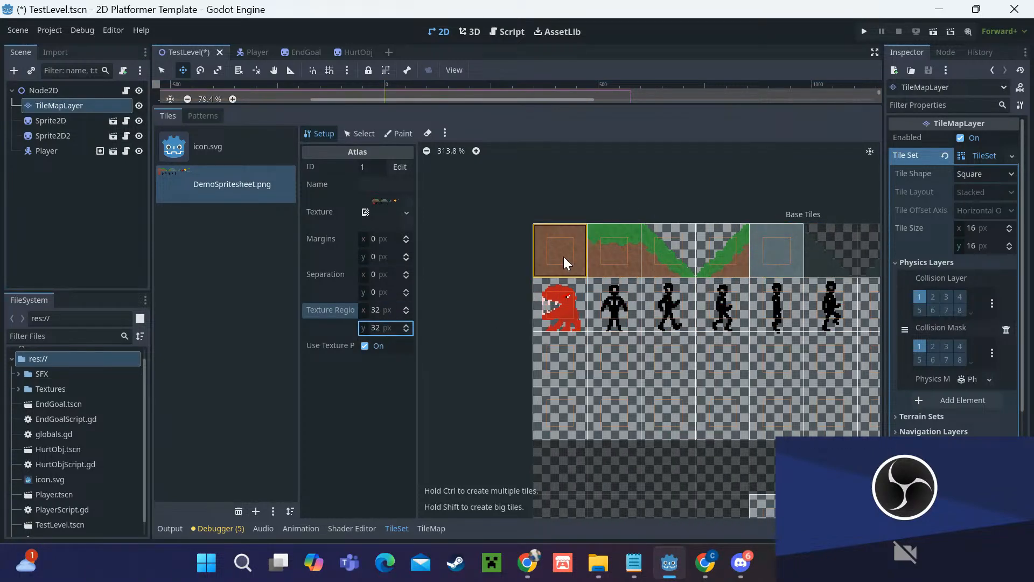
scroll(571, 264, down, 4)
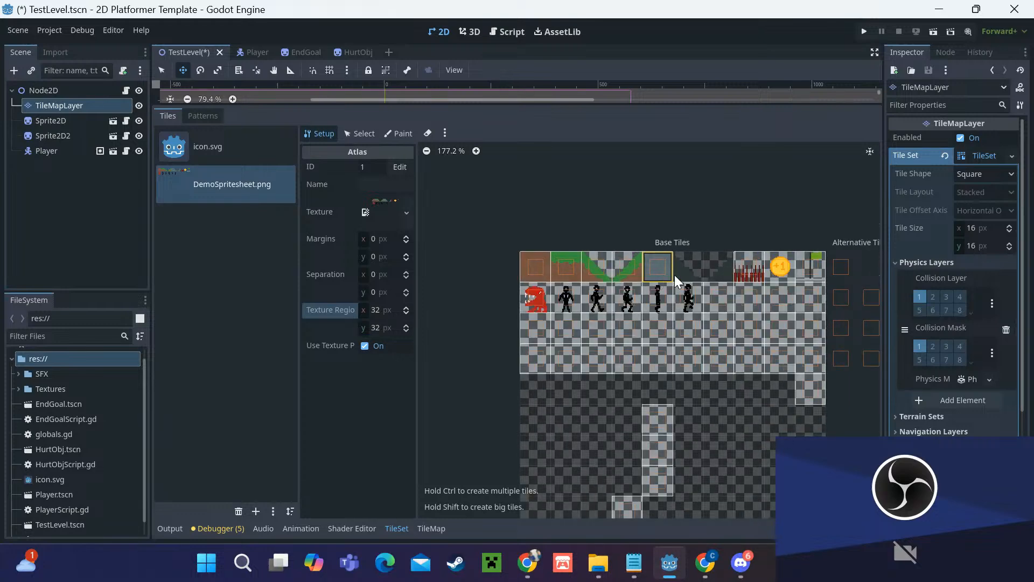
scroll(738, 284, down, 4)
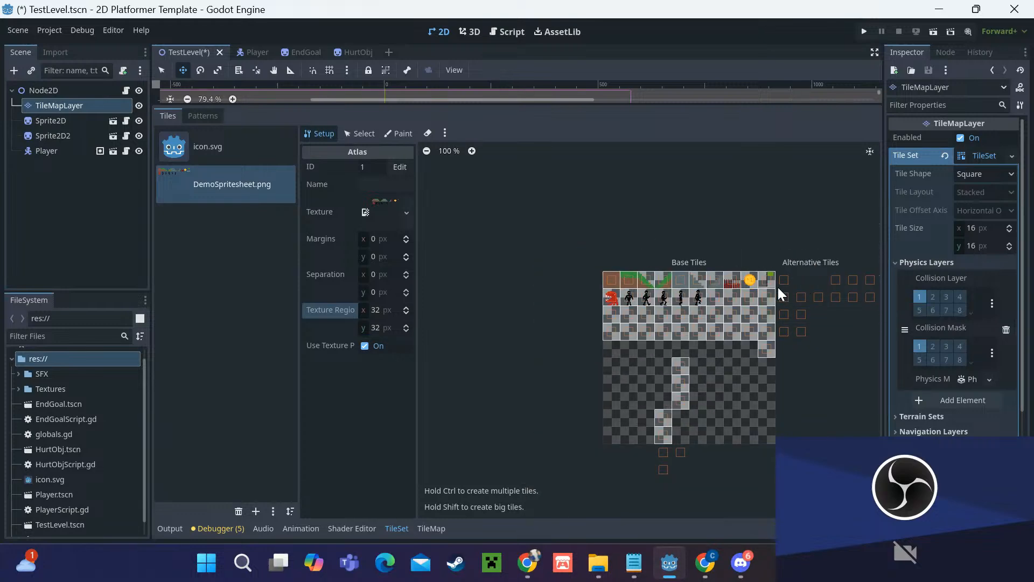
scroll(783, 287, up, 1)
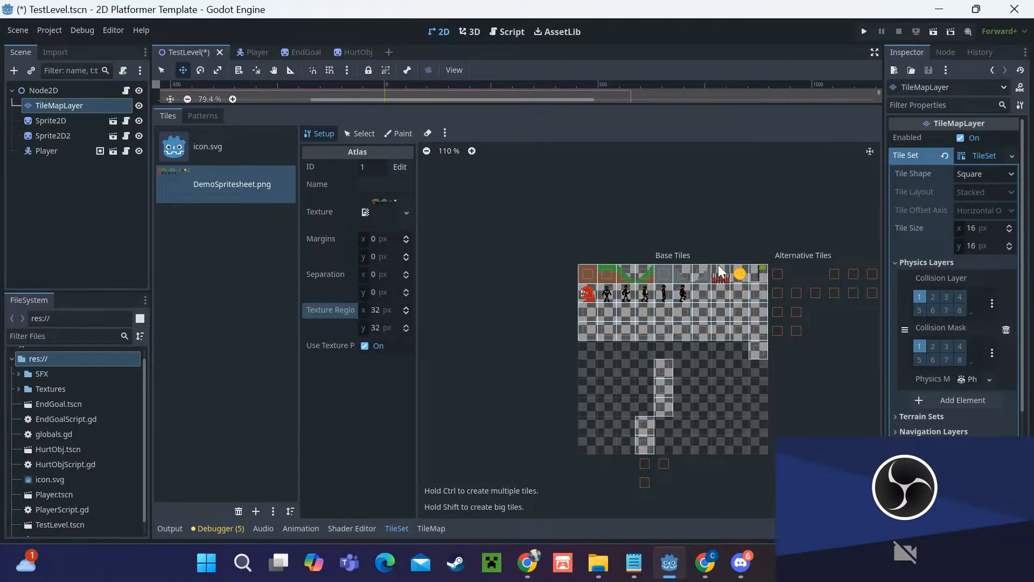
Step: Switch the DemoSpritesheet atlas to tile selection and select the dirt block, grass-topped block and full stone block tiles together
click(361, 133)
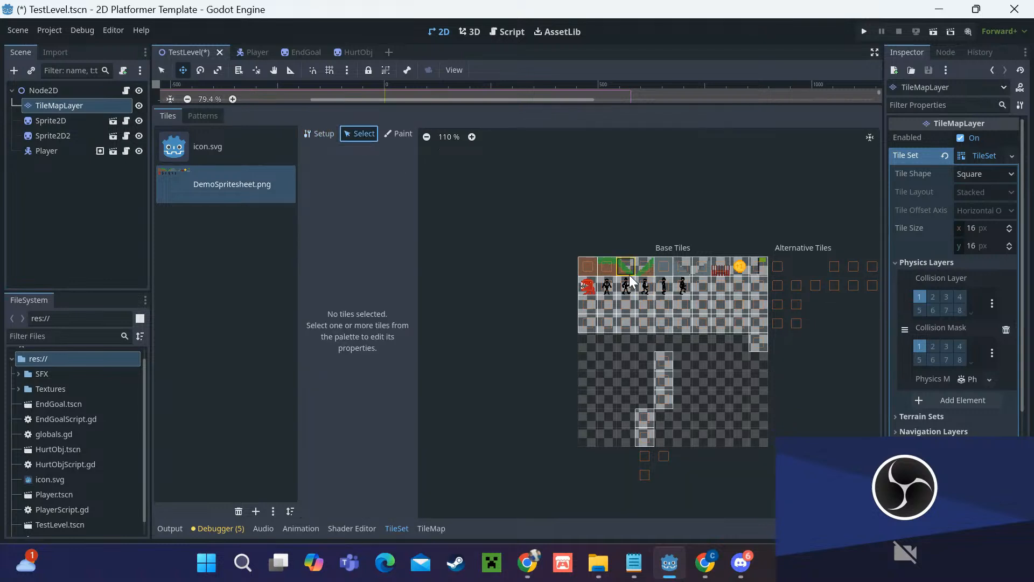
scroll(644, 274, up, 5)
right_click(570, 258)
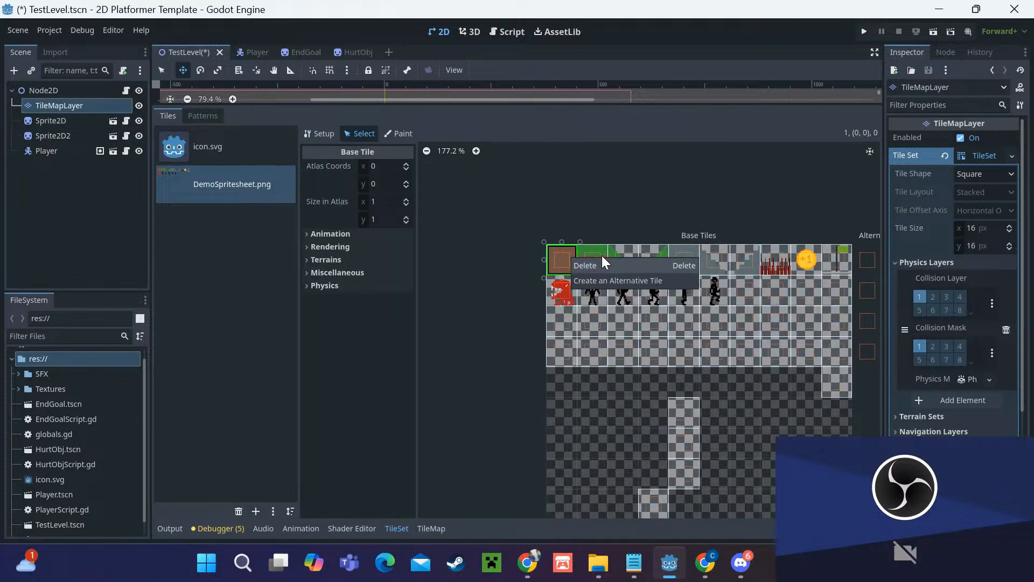
click(594, 249)
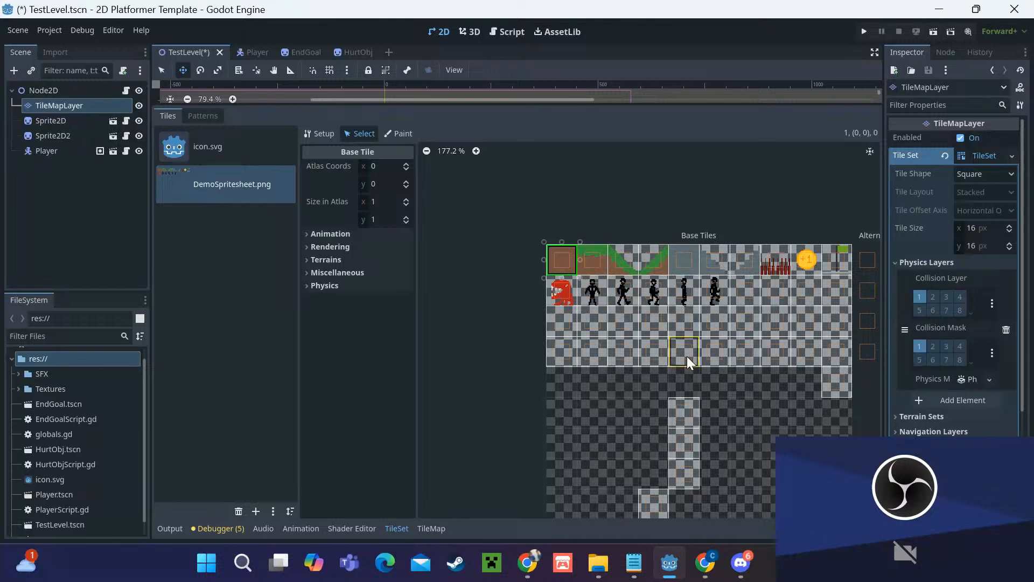
shift+click(596, 263)
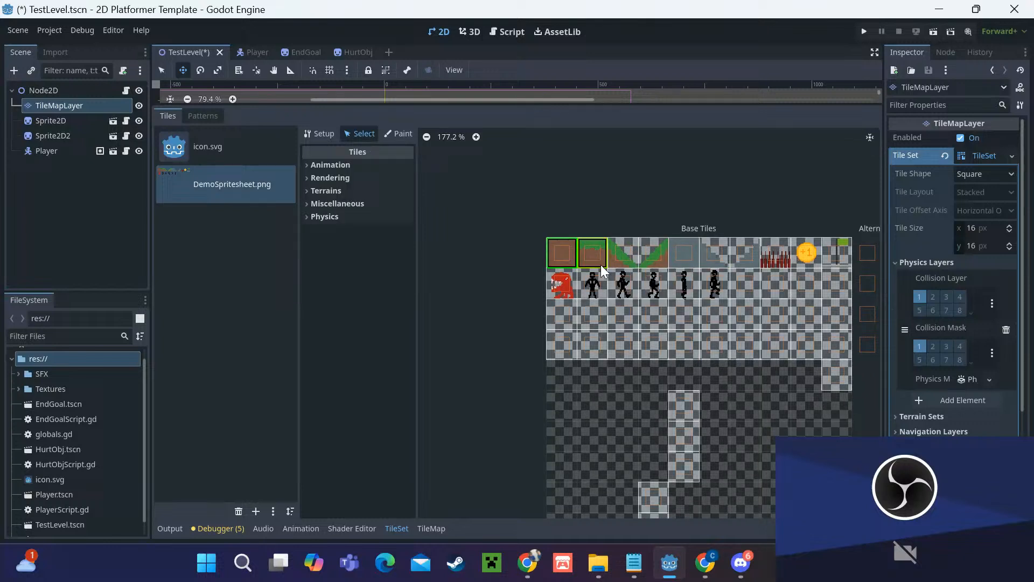
click(688, 253)
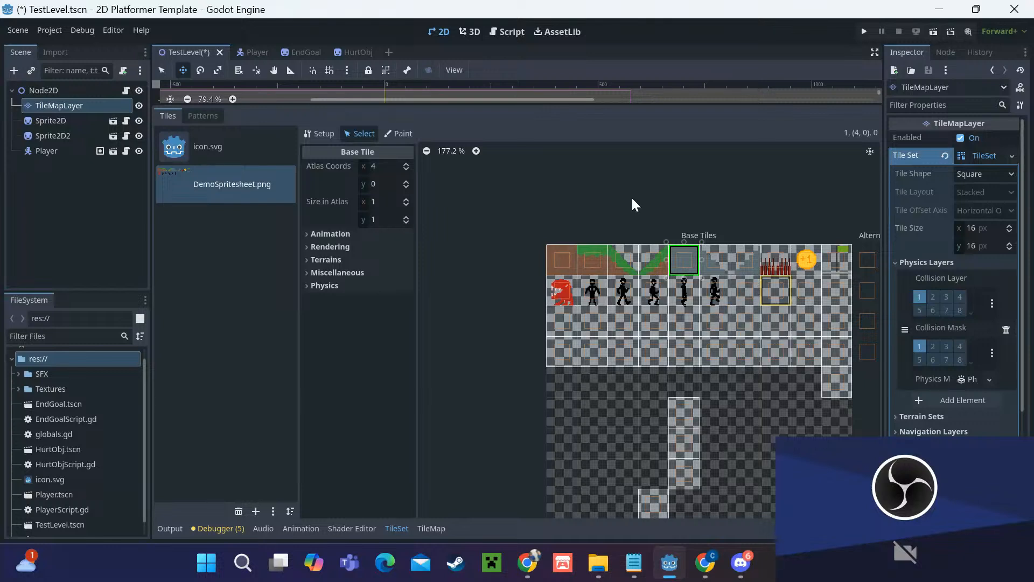
click(564, 266)
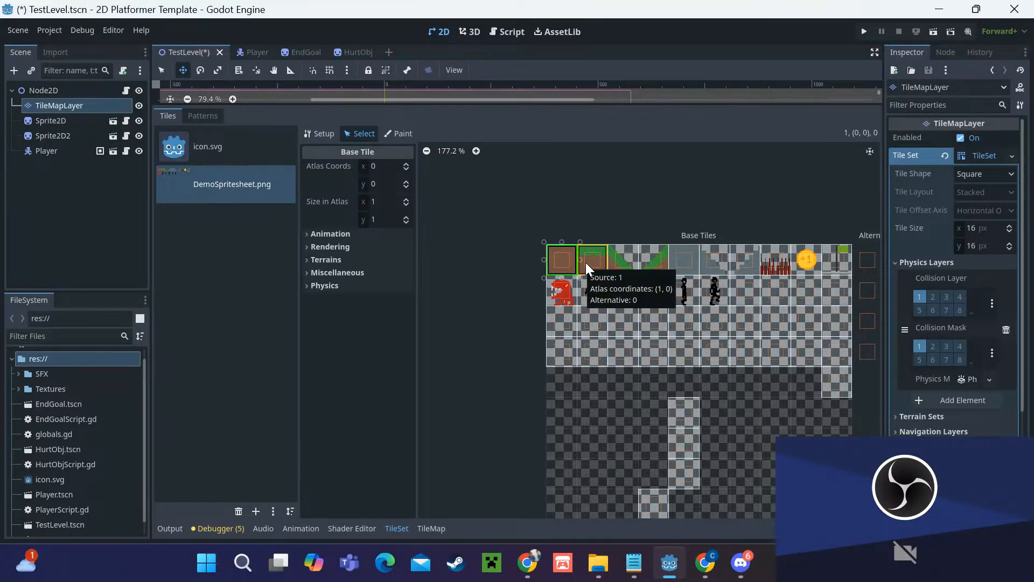
click(589, 262)
click(561, 266)
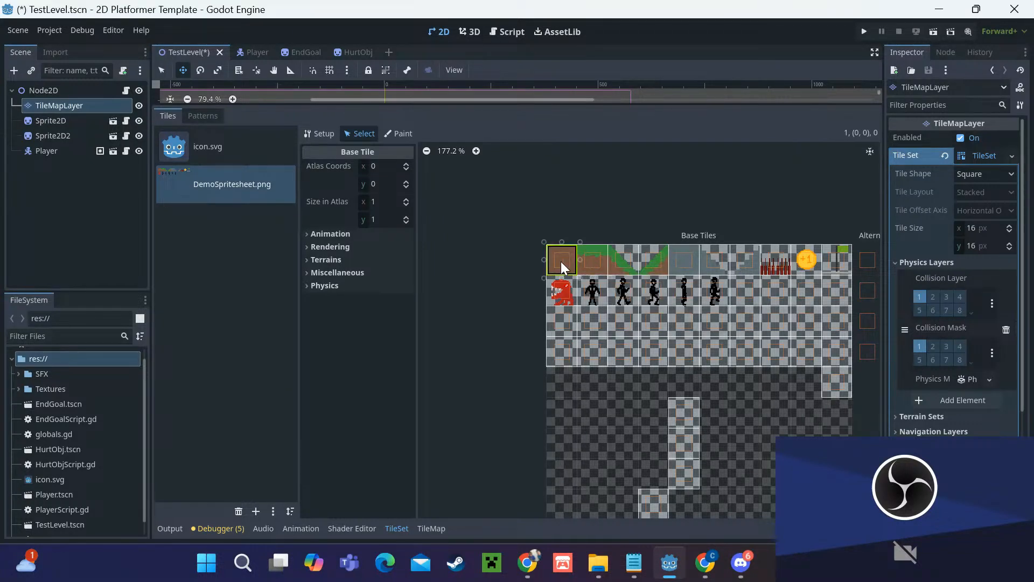
shift+click(590, 262)
shift+click(682, 251)
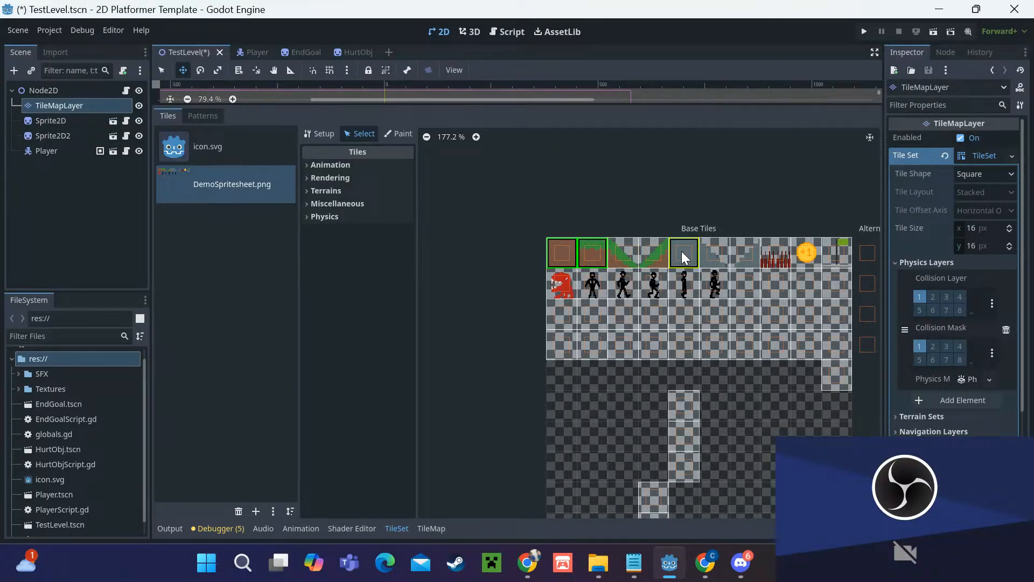
Step: On Physics Layer 0, draw a closed square collision polygon around all four tile corners for the three selected block tiles
click(357, 218)
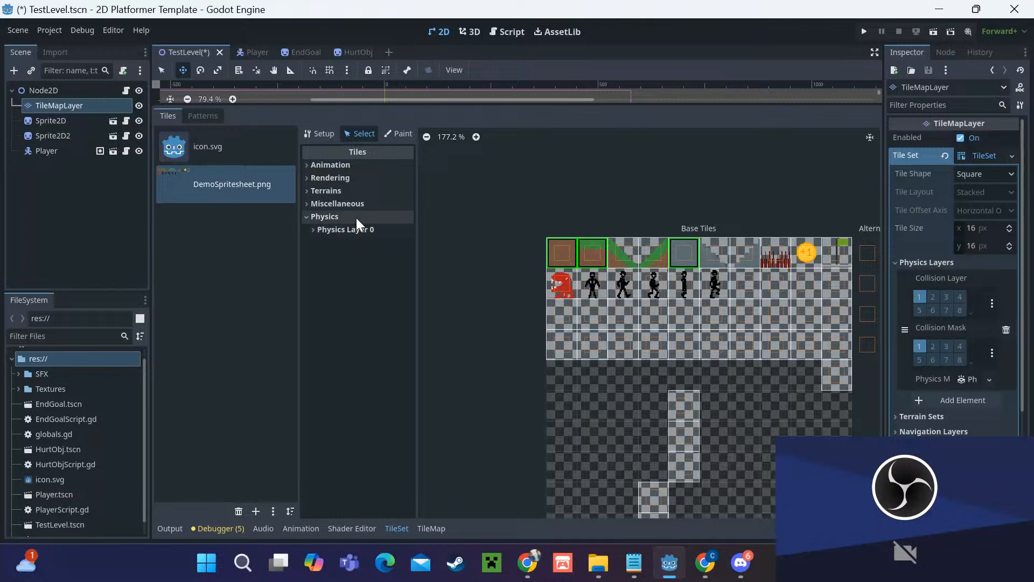
click(356, 231)
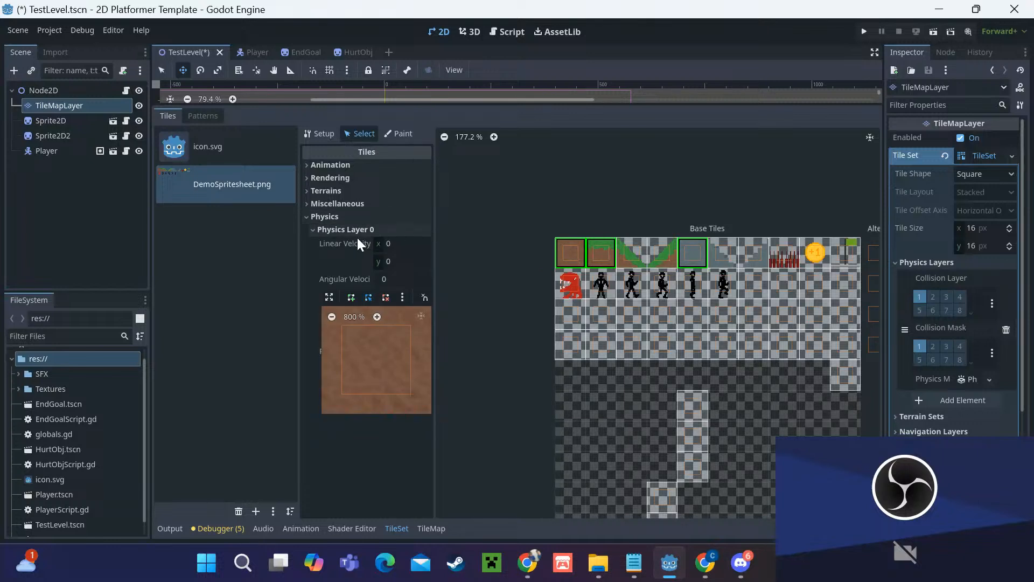
click(348, 298)
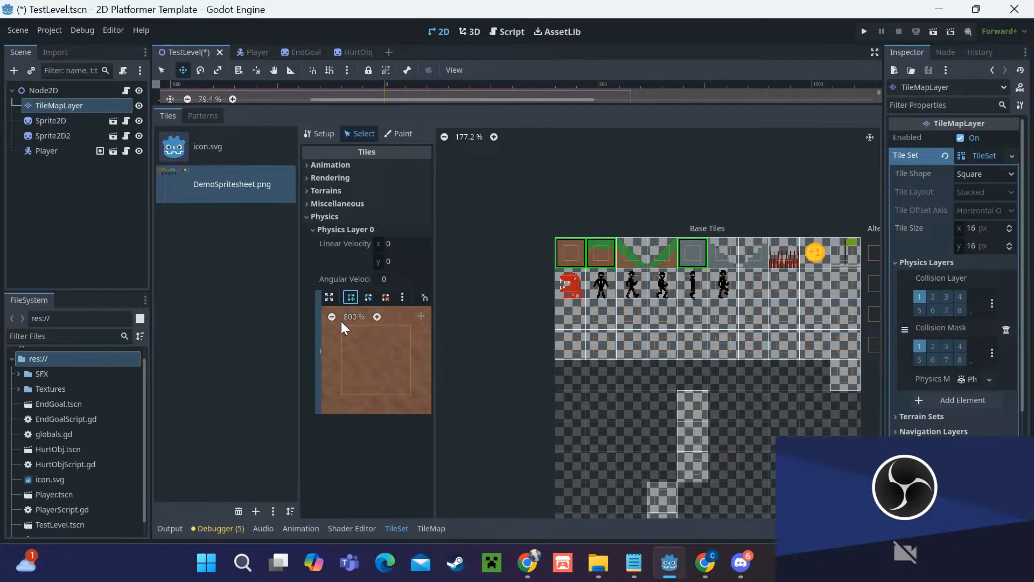
click(330, 315)
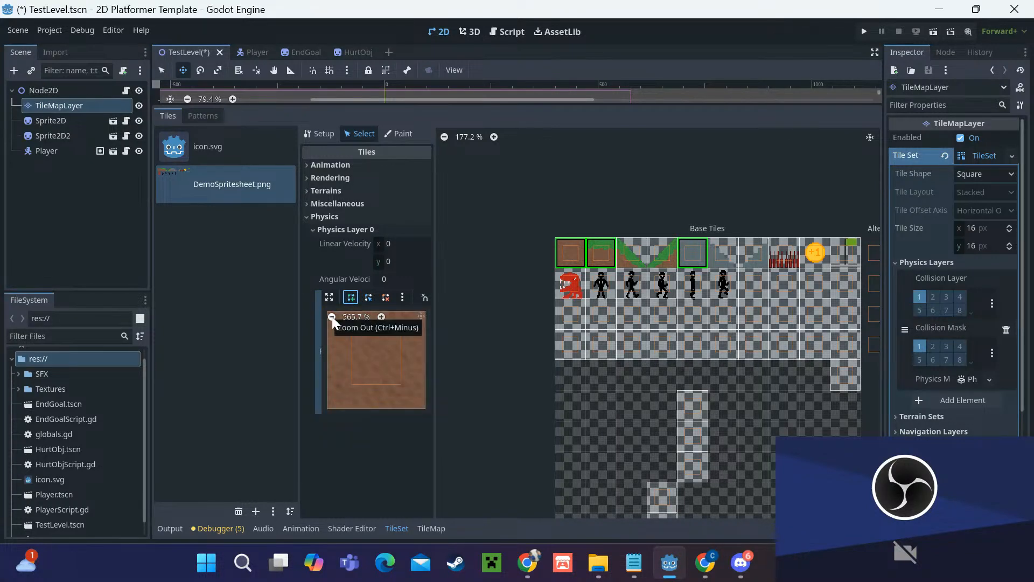
click(332, 317)
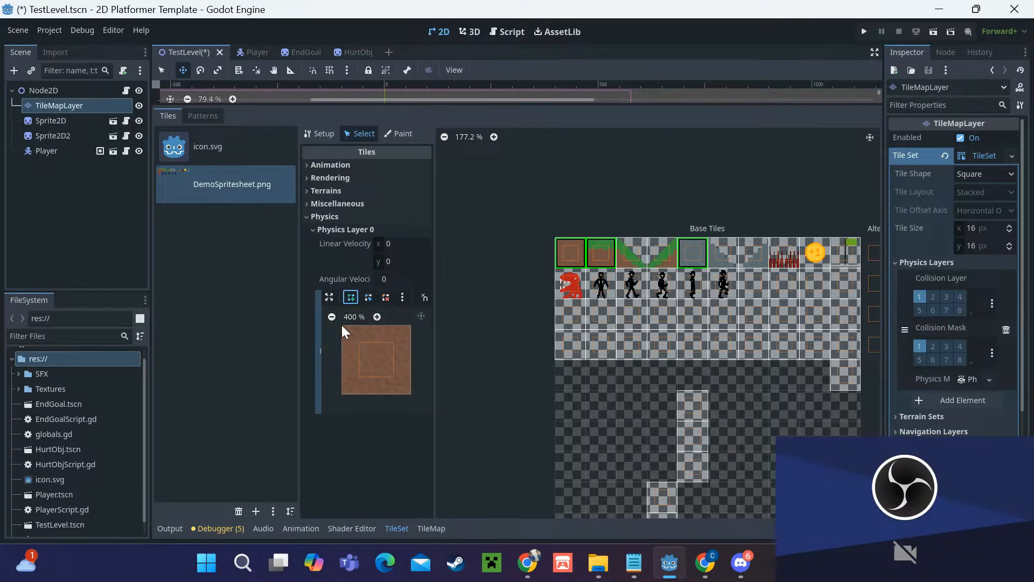
click(342, 325)
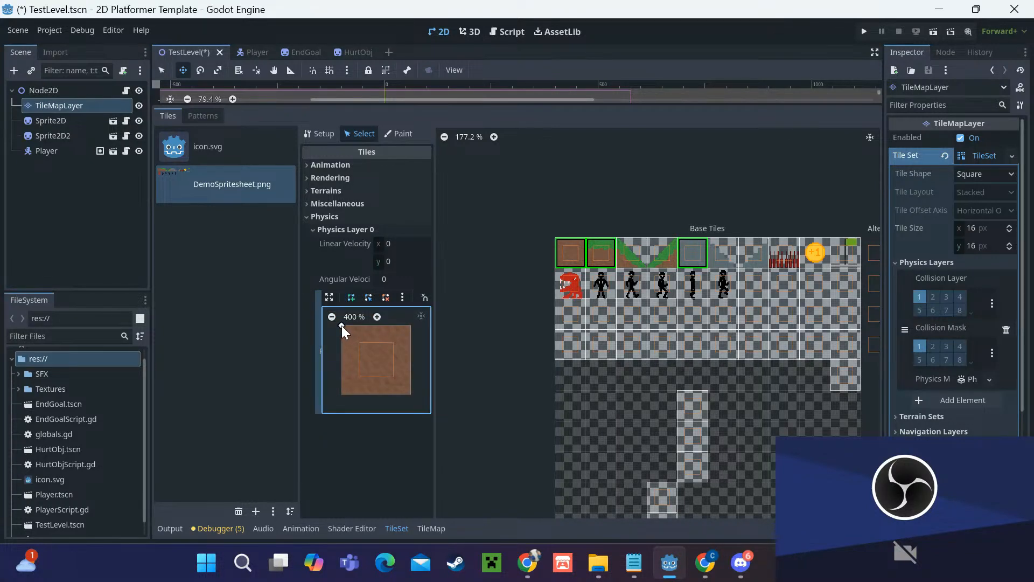
click(342, 393)
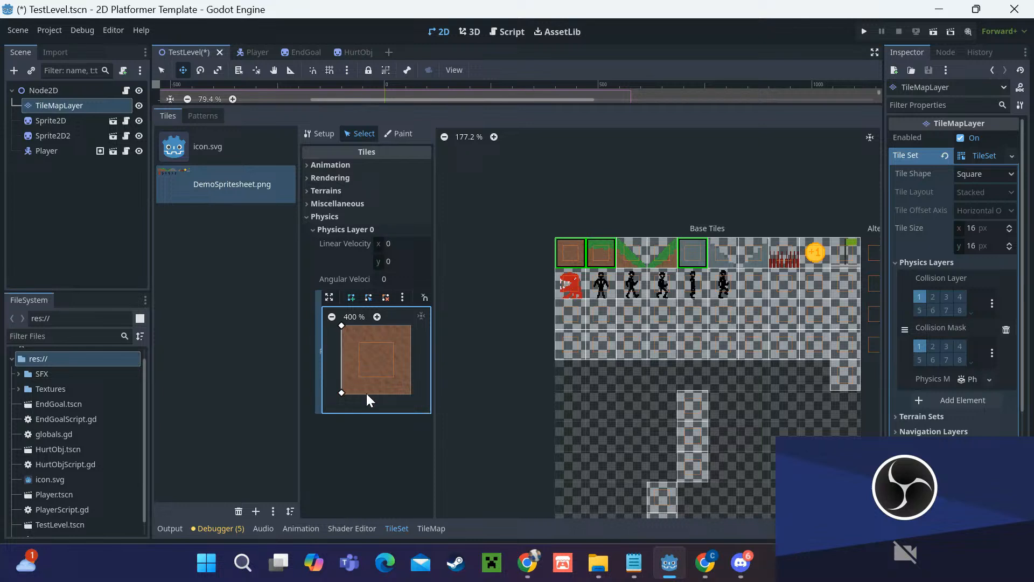
click(410, 393)
click(409, 326)
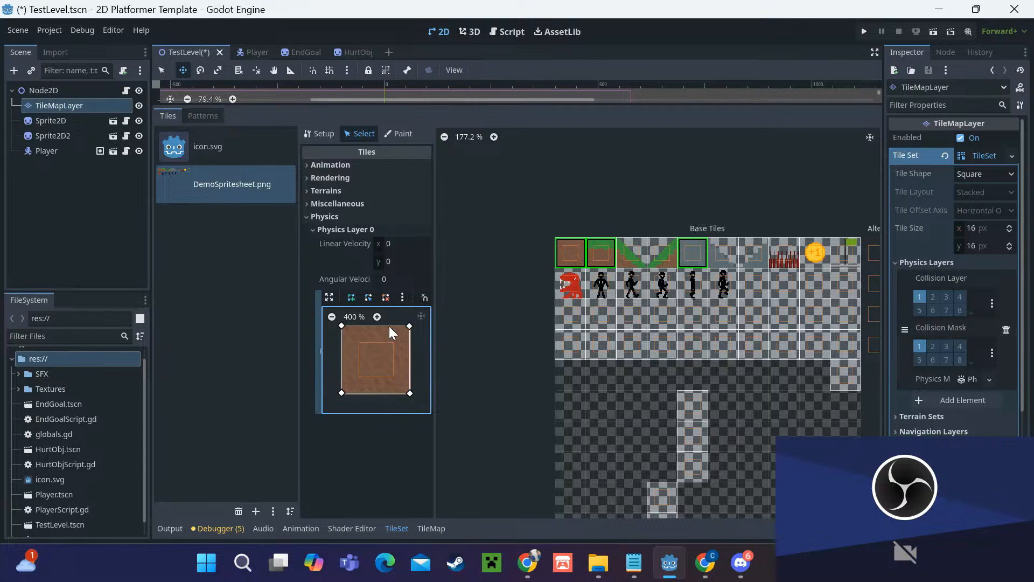
click(342, 325)
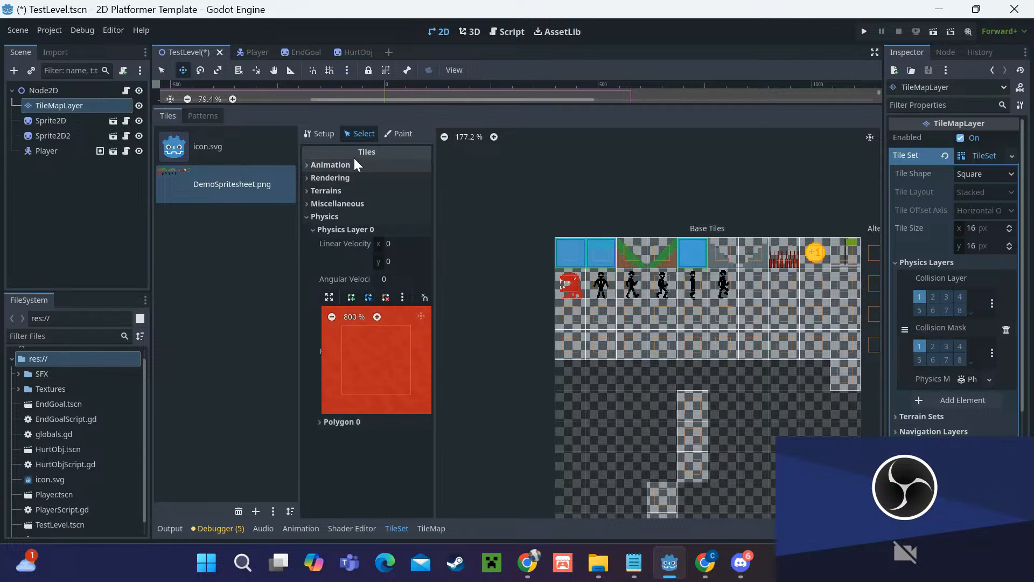
Step: Draw a triangular Physics Layer 0 collision polygon along the grass slope of the tile at atlas coordinates 2, 0
click(638, 259)
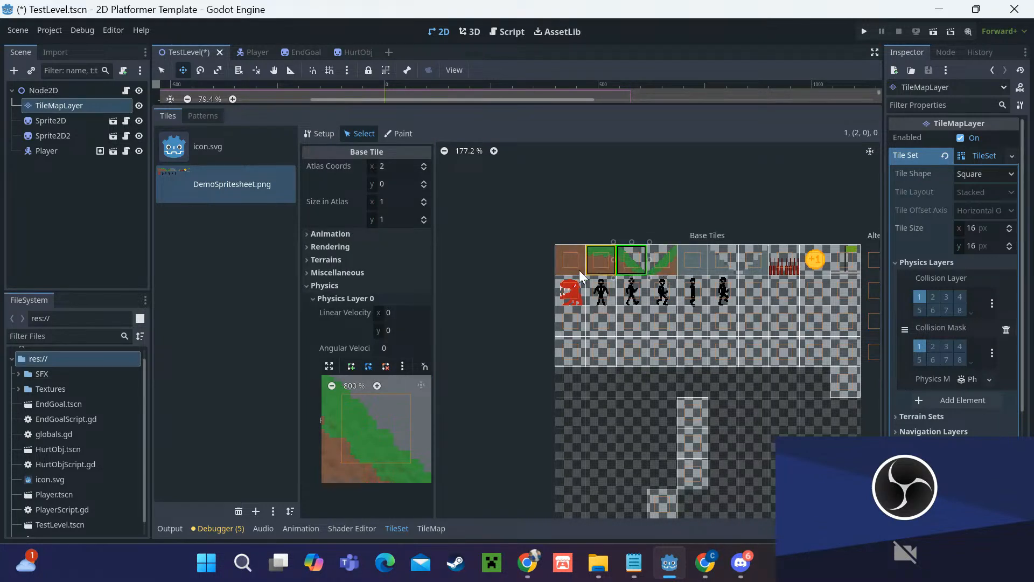
click(352, 367)
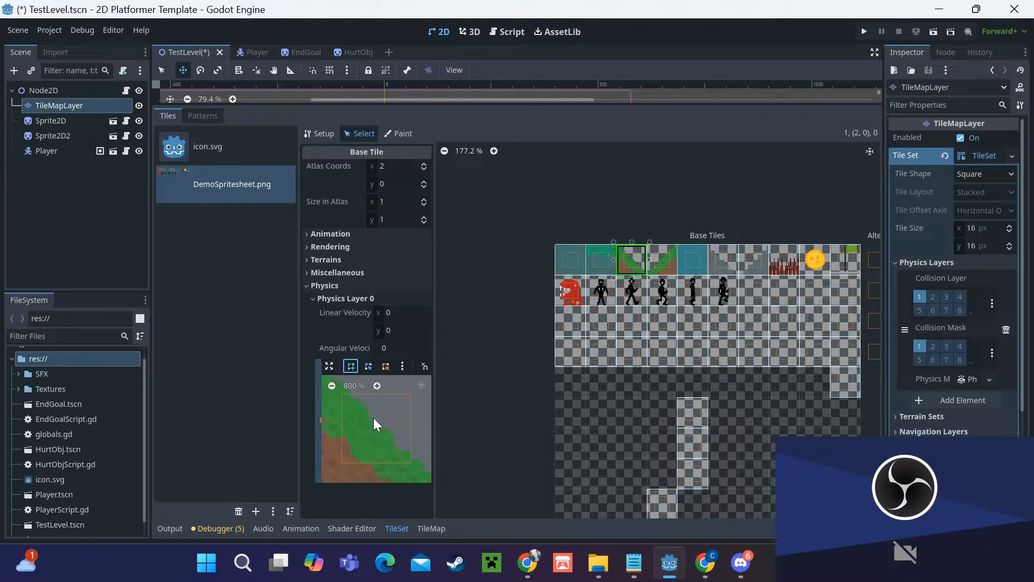
click(332, 386)
click(331, 386)
click(331, 385)
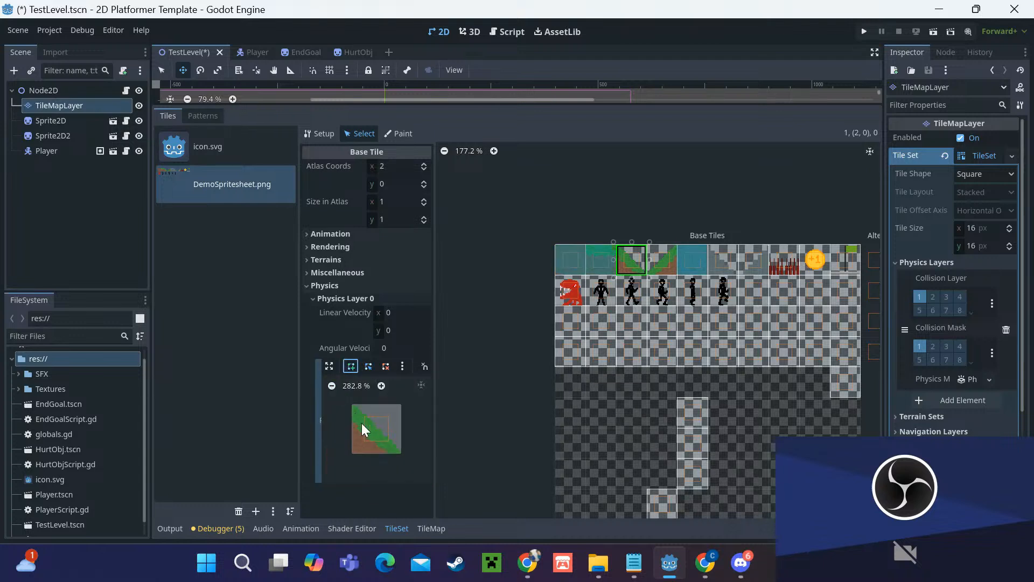
click(352, 452)
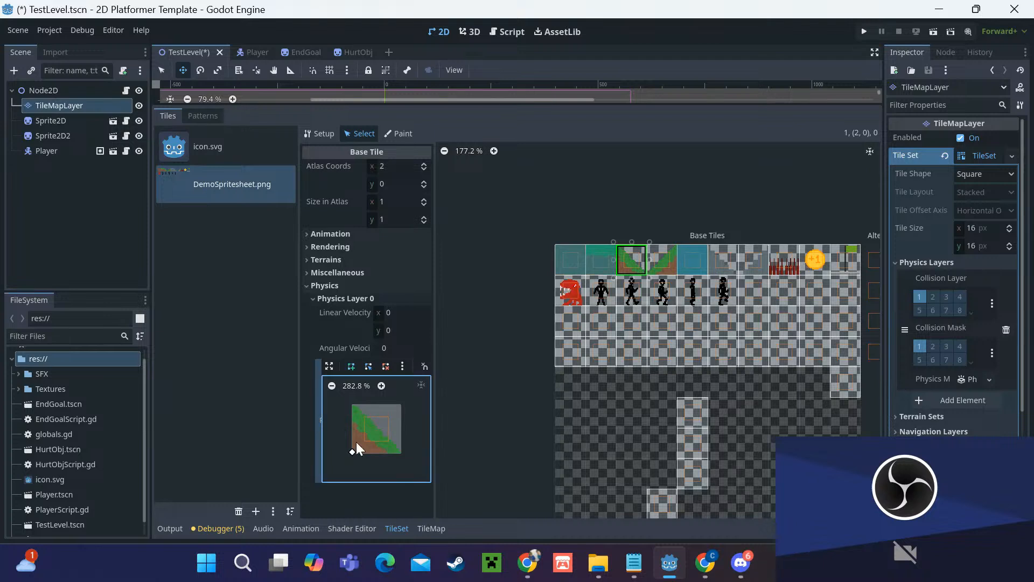
click(352, 404)
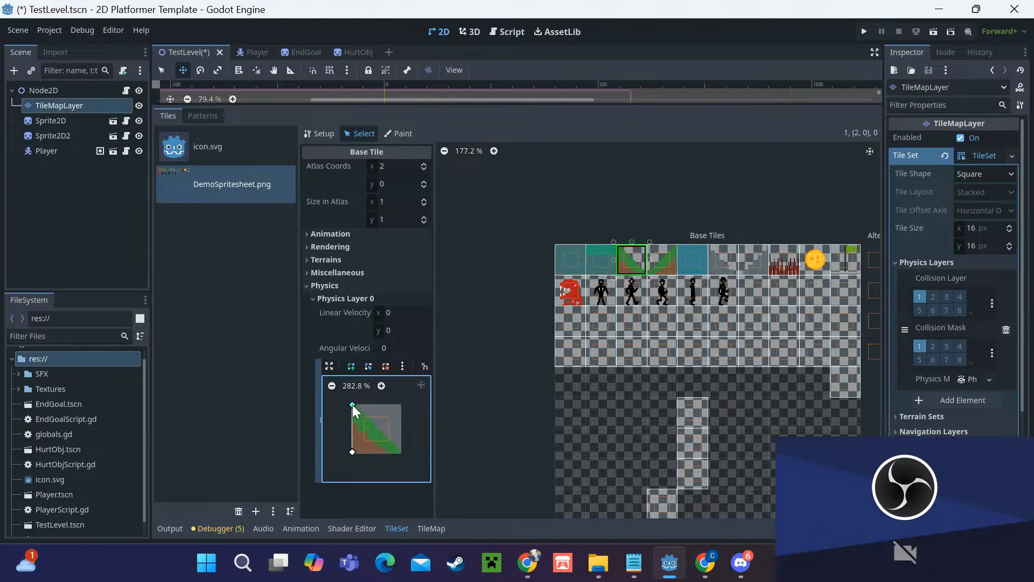
click(400, 451)
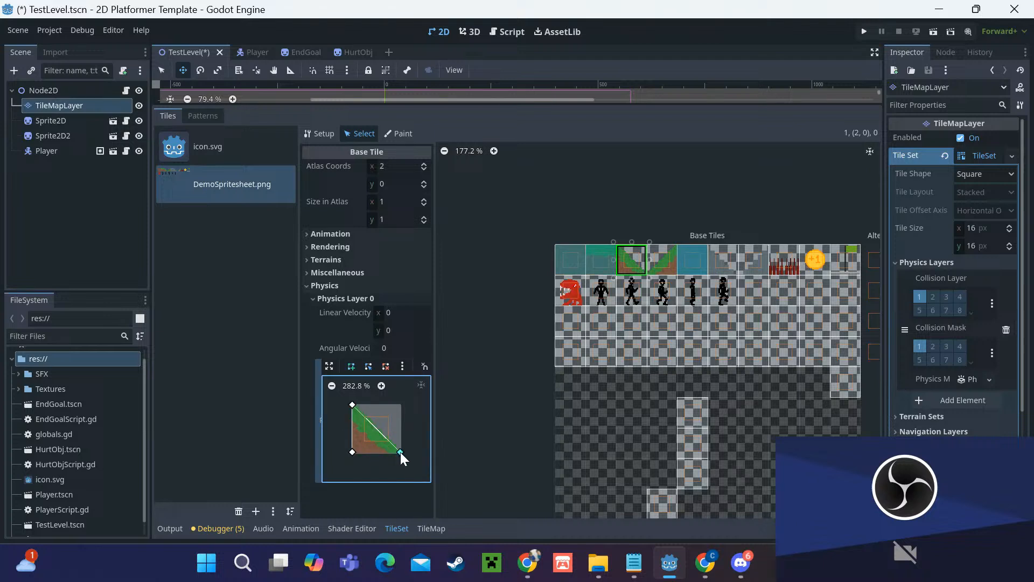
click(352, 452)
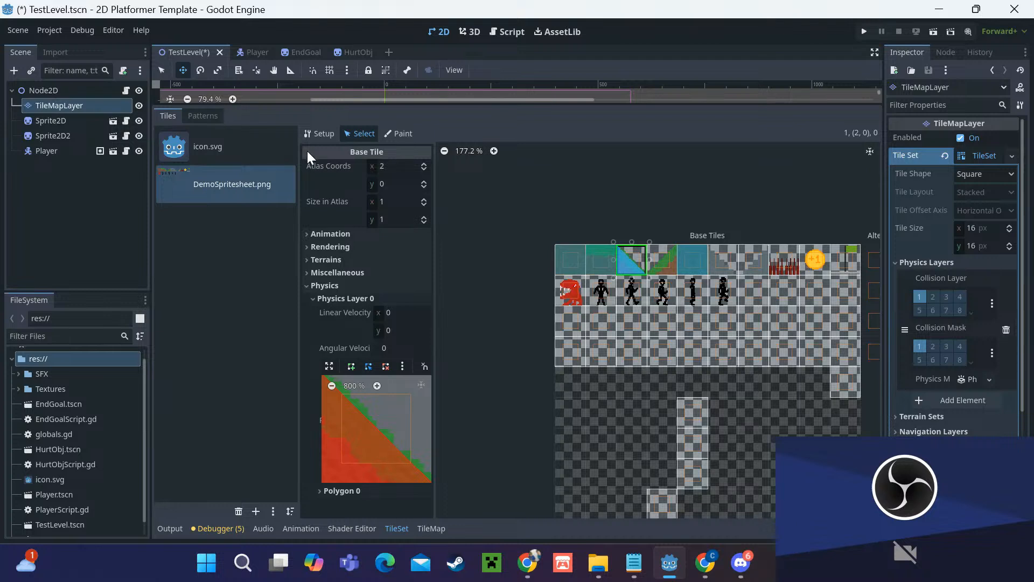
Step: Draw a triangular collision polygon on Physics Layer 0 covering the rising grass slope tile at atlas coordinates 3, 0
click(658, 259)
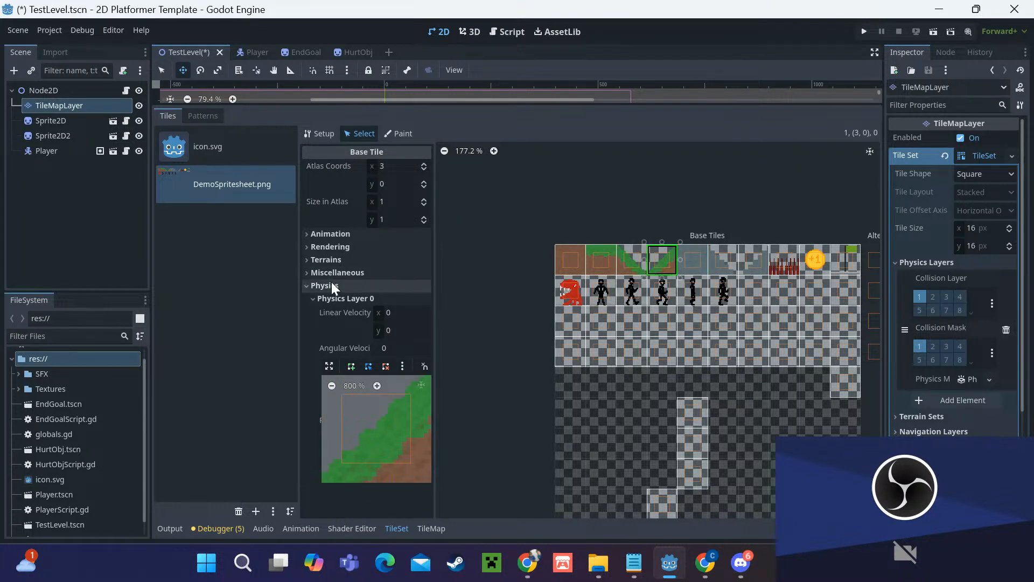
click(351, 366)
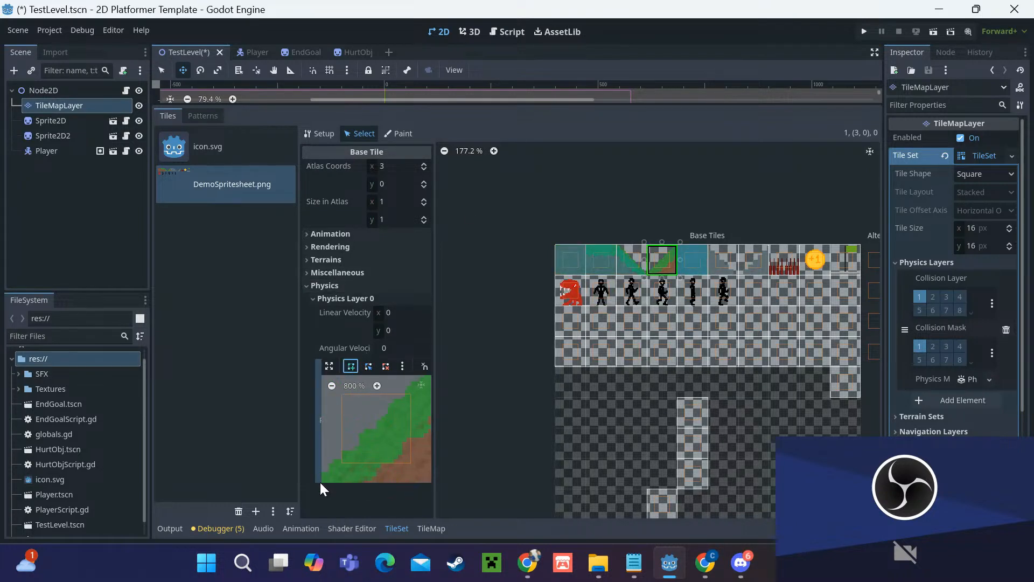
click(330, 385)
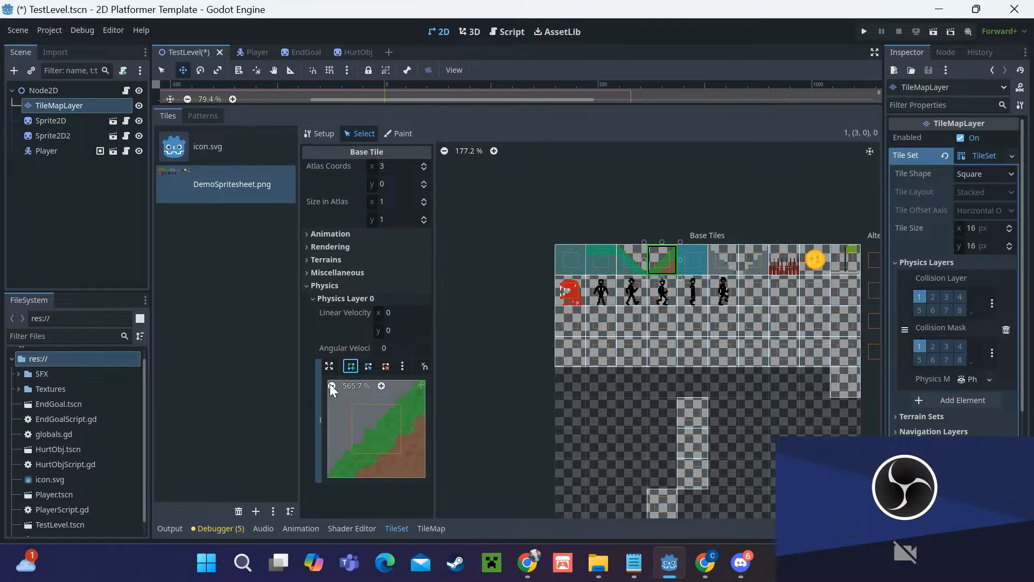
click(328, 477)
click(423, 382)
click(332, 386)
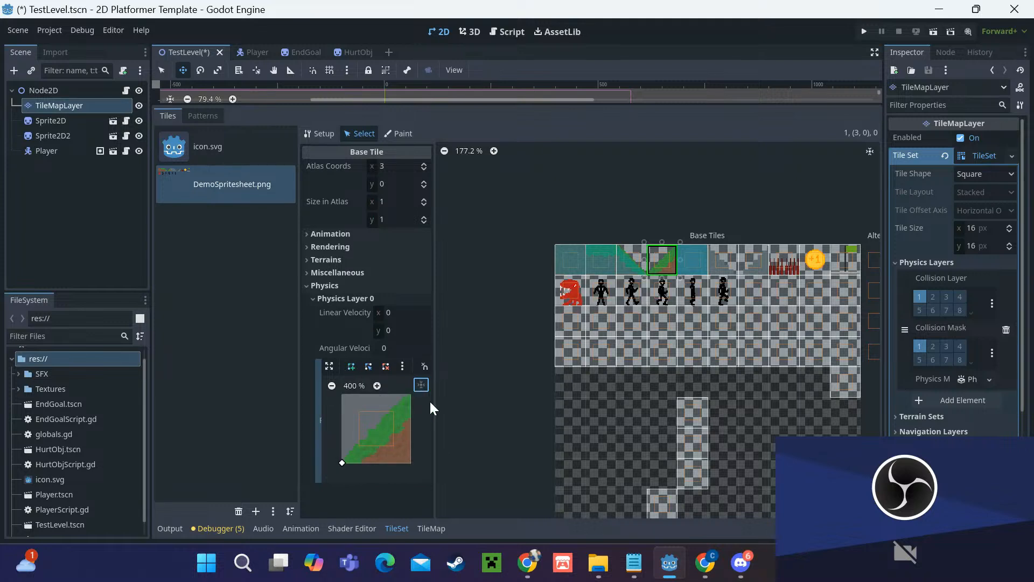
click(410, 393)
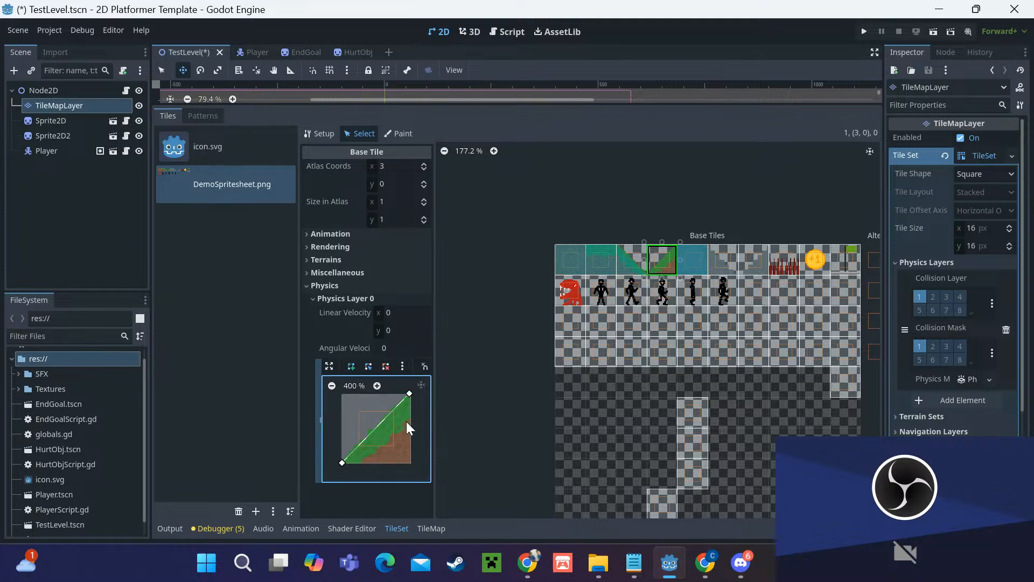
click(410, 462)
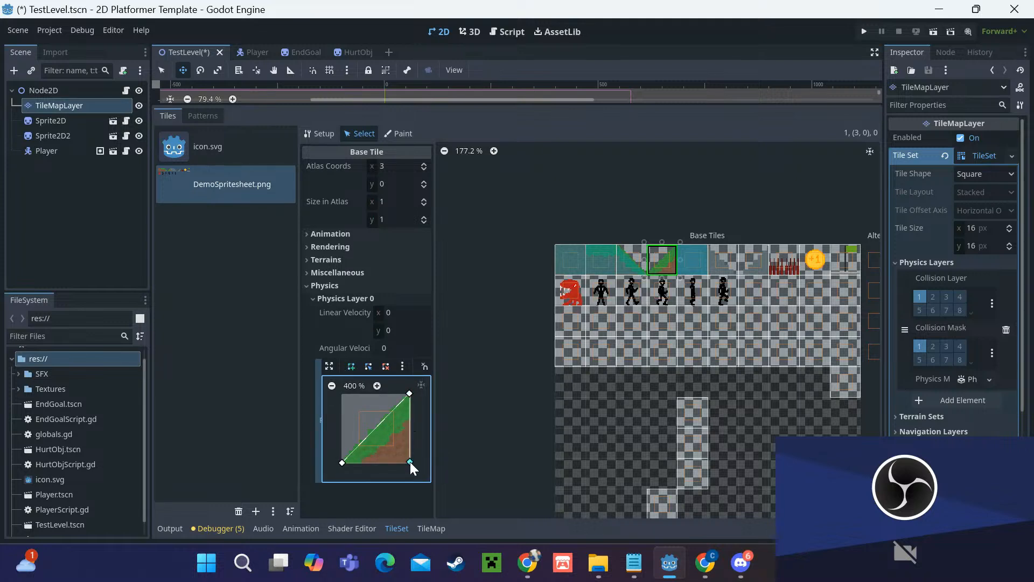
click(342, 462)
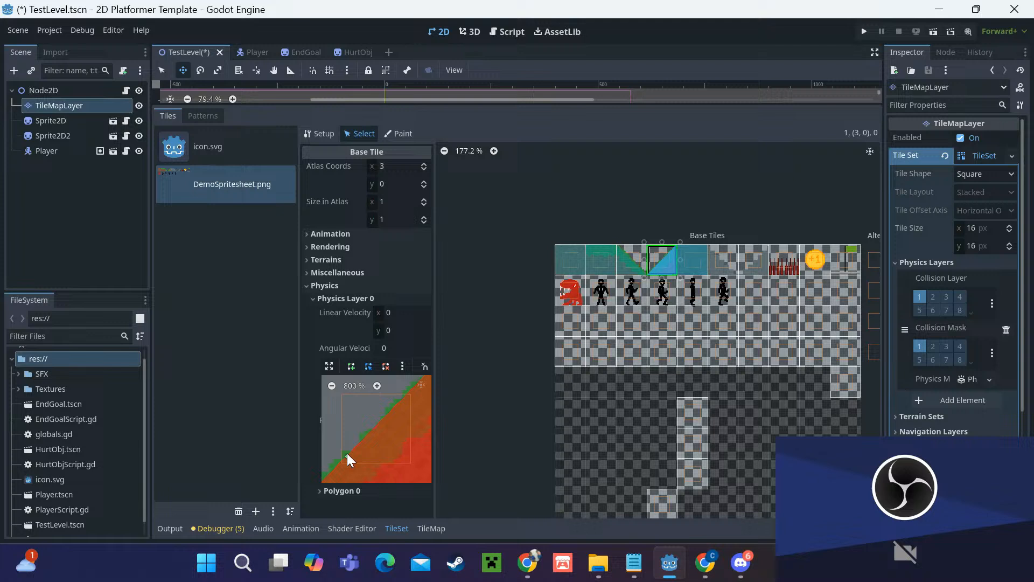
Step: Check the collision shapes of the stone block and the two stone slope tiles, and shrink the tile set editor to reveal the level
click(726, 264)
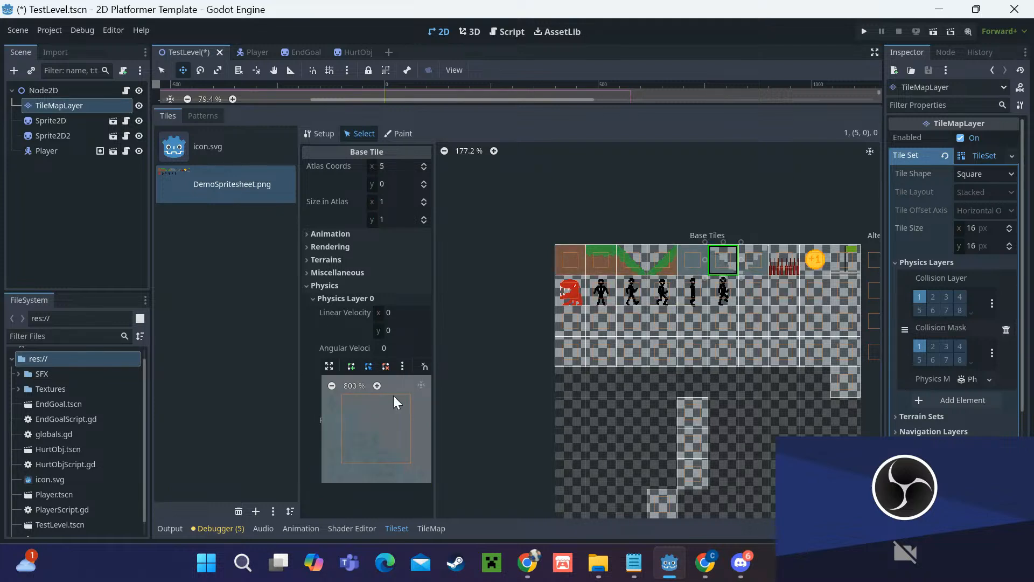
click(685, 265)
click(725, 267)
click(757, 251)
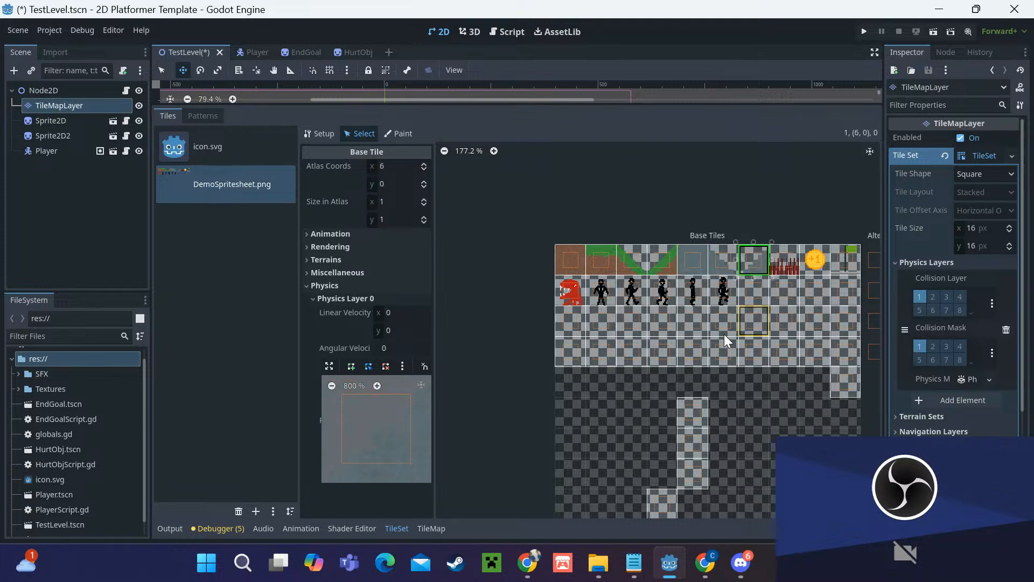
click(693, 260)
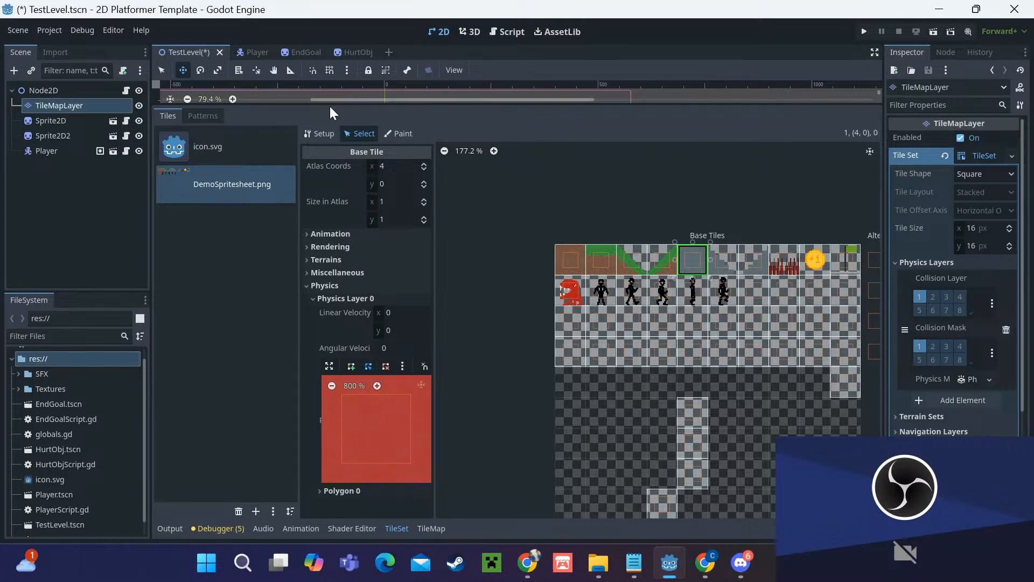
drag(332, 104, 358, 369)
scroll(358, 270, up, 1)
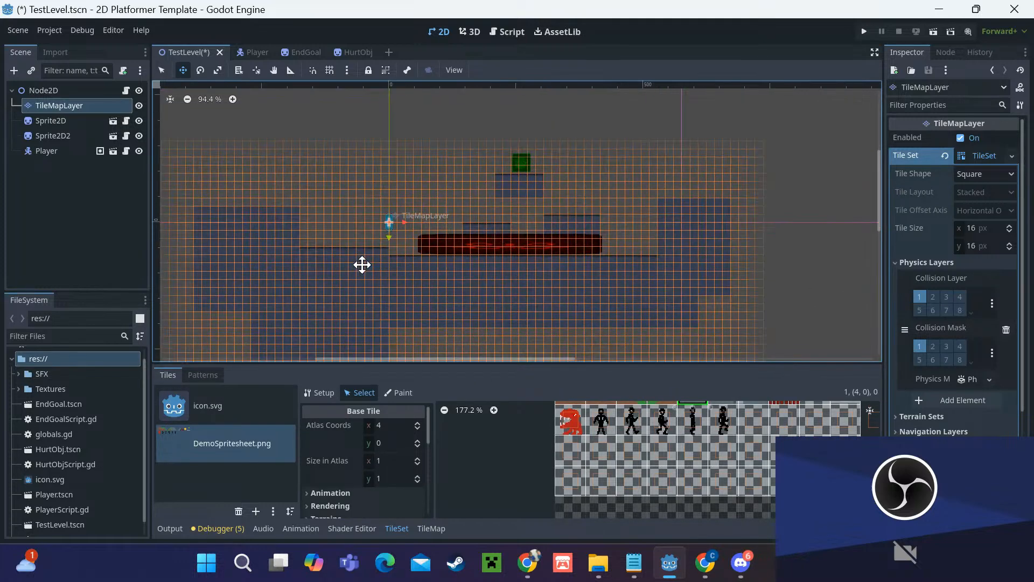
Step: Switch to painting on the TileMapLayer with the Rectangle tool and the plain dirt tile, with the viewport in select mode
click(432, 529)
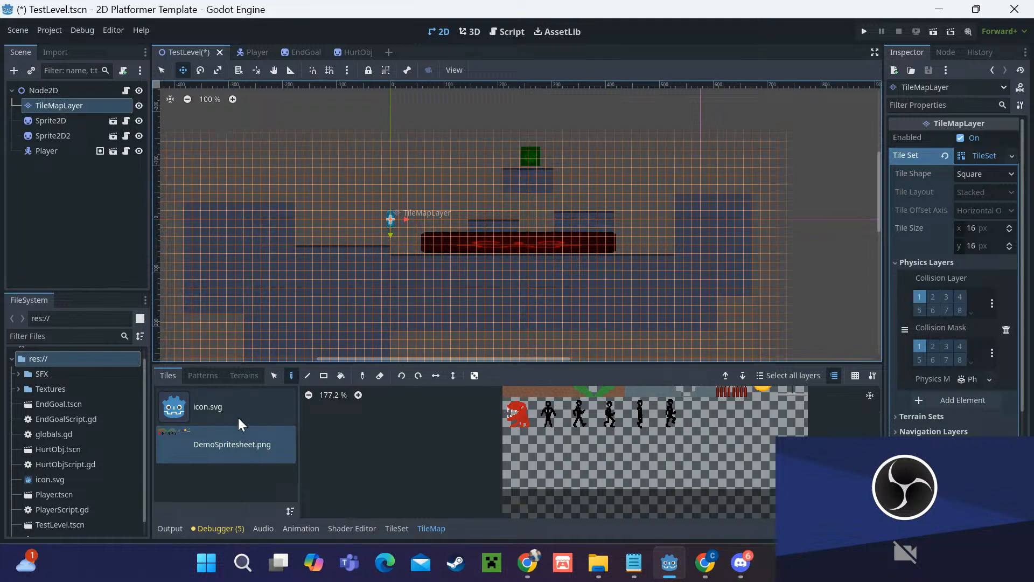
scroll(526, 423, down, 3)
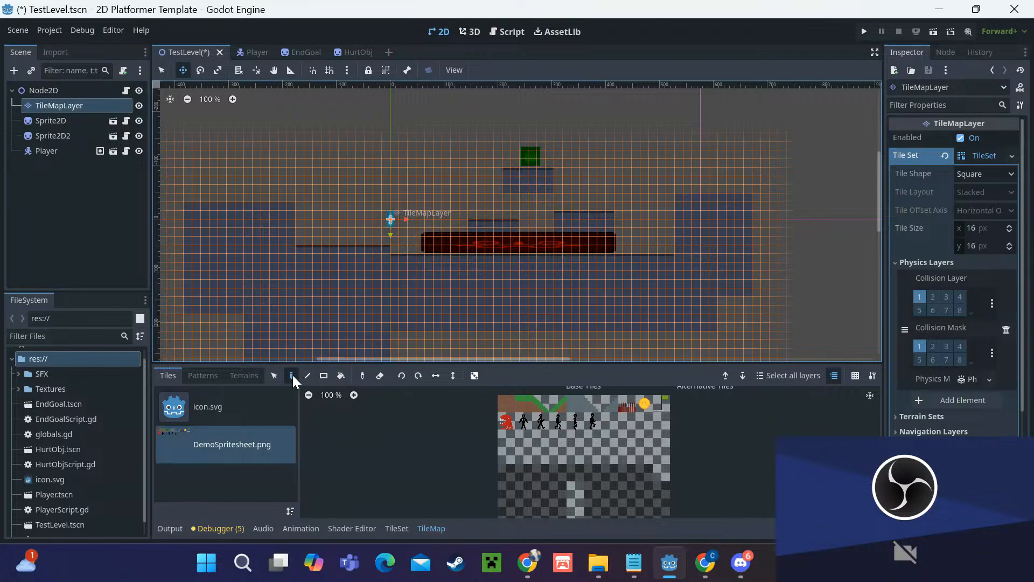
click(323, 374)
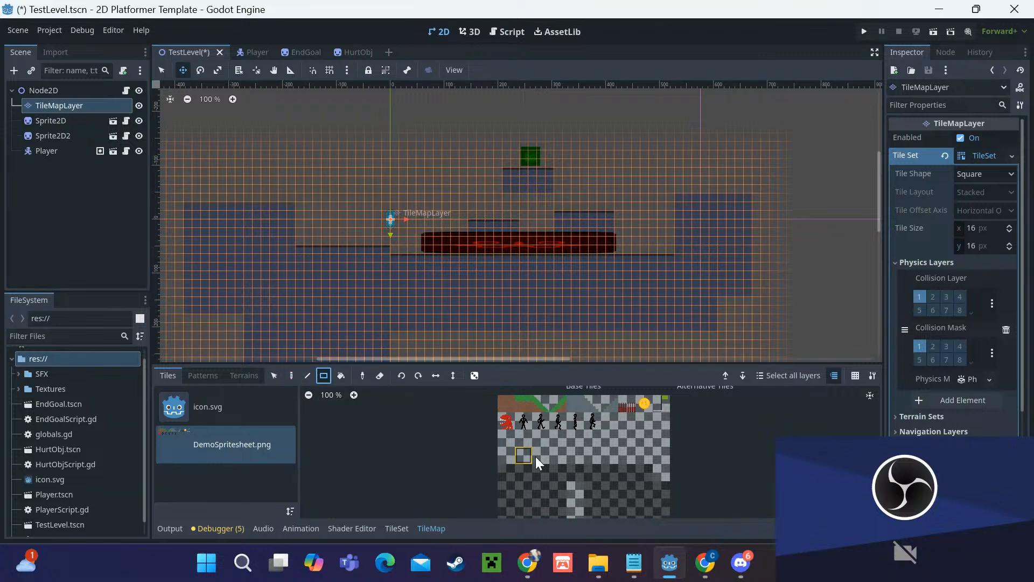
click(506, 405)
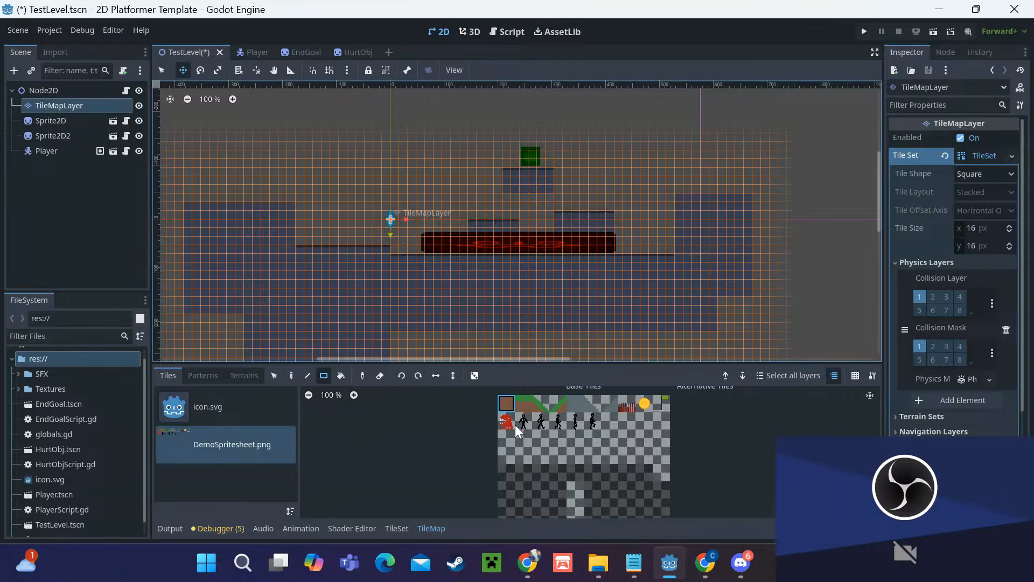
click(523, 405)
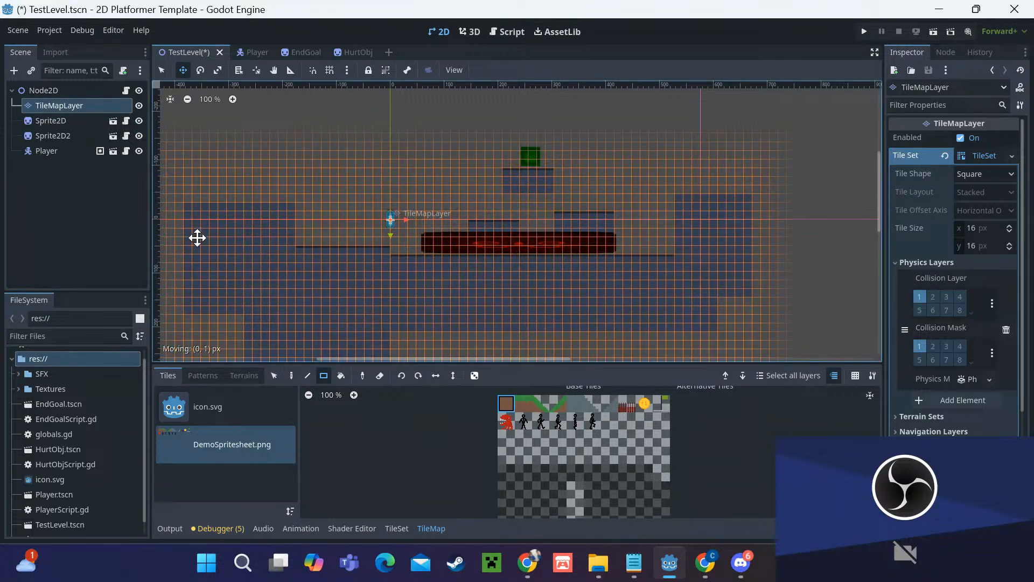
drag(196, 236, 236, 237)
key(ctrl+z)
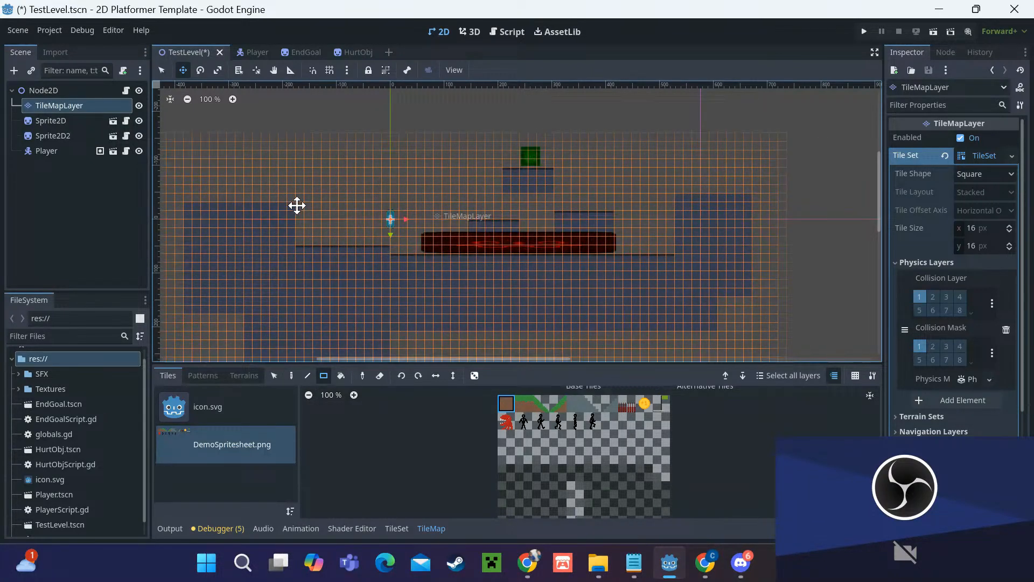
click(164, 70)
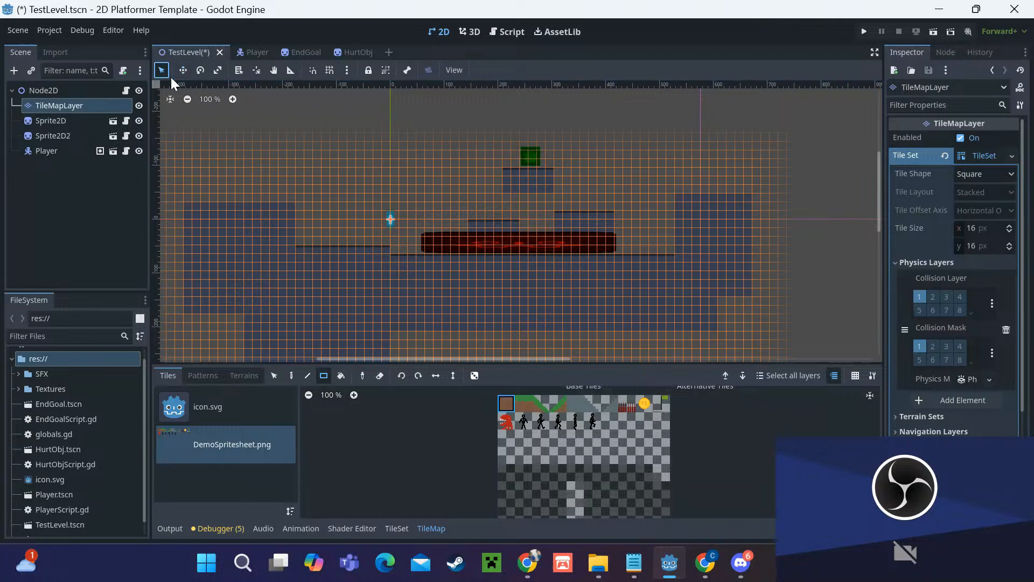
click(321, 376)
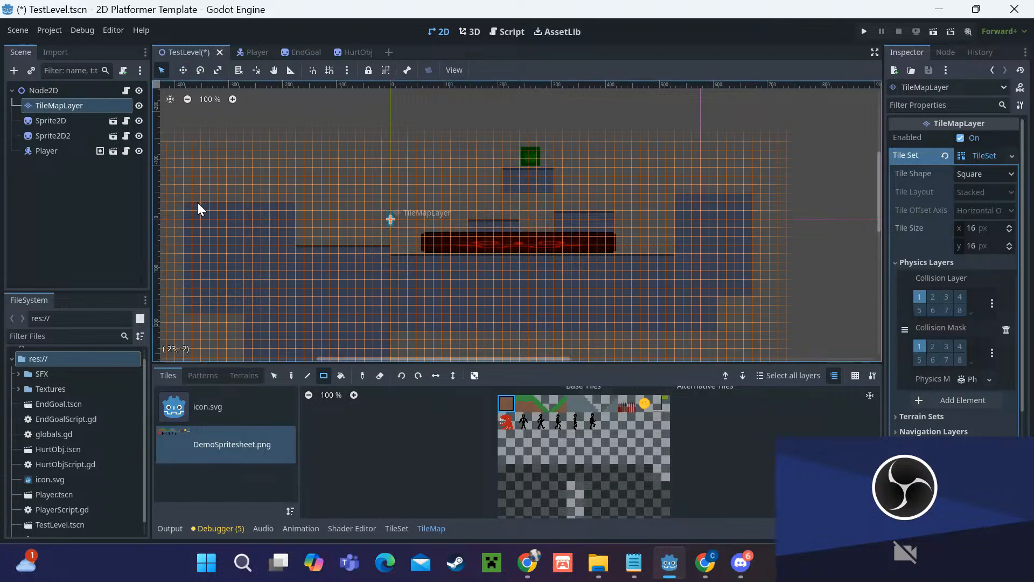
Step: Paint dirt rectangles over the large block at the level's west end and the long ground strip extending east from it
click(505, 404)
drag(189, 216, 283, 304)
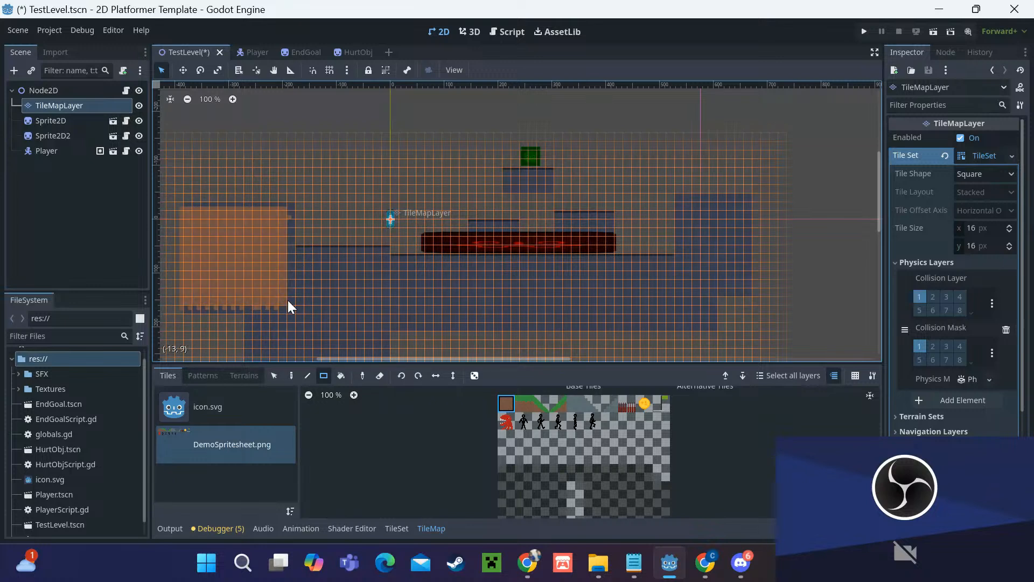
mouse_move(292, 269)
mouse_down()
mouse_move(435, 331)
mouse_move(667, 321)
mouse_up()
scroll(276, 275, up, 8)
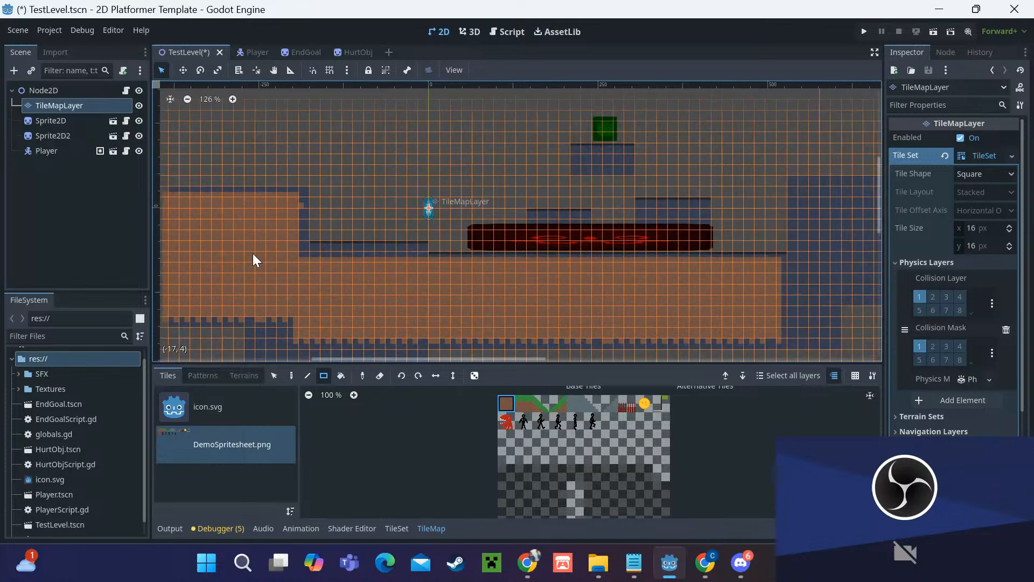
Step: Paint a row of grass-topped tiles along the raised ledge between the dirt block and the player start
click(525, 403)
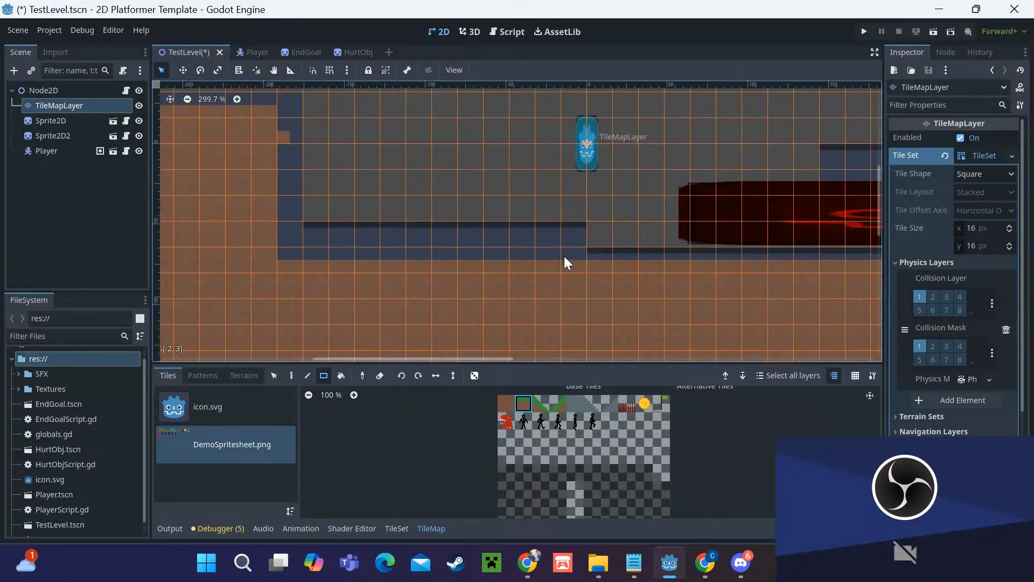
mouse_move(564, 254)
mouse_down()
mouse_move(373, 220)
mouse_move(263, 230)
mouse_move(292, 252)
mouse_move(316, 247)
mouse_up()
key(ctrl+z)
mouse_move(561, 222)
mouse_down()
mouse_move(544, 232)
mouse_move(291, 227)
mouse_up()
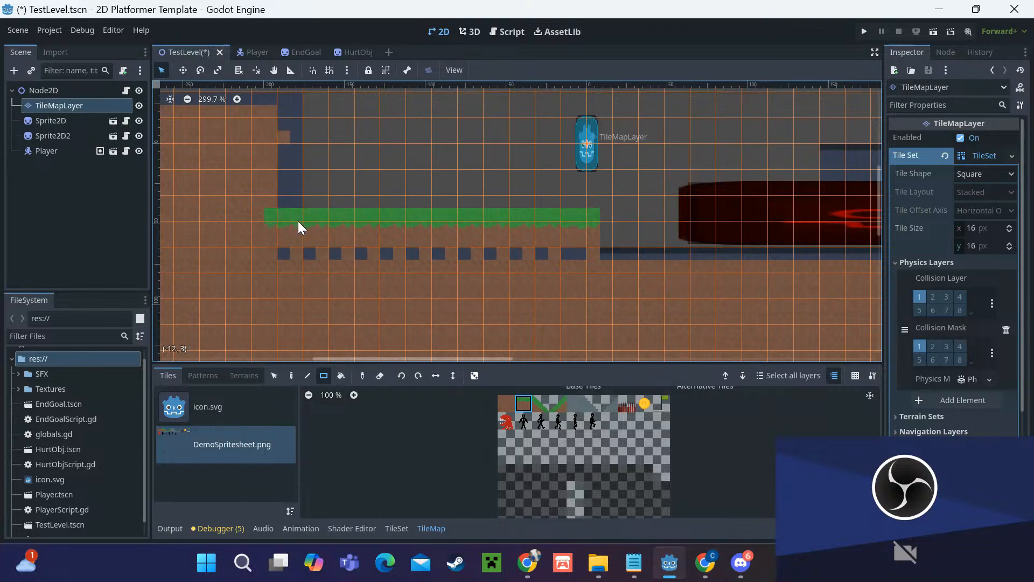
Step: Fill the gaps beneath the ledge's grass row with plain dirt tiles
click(509, 403)
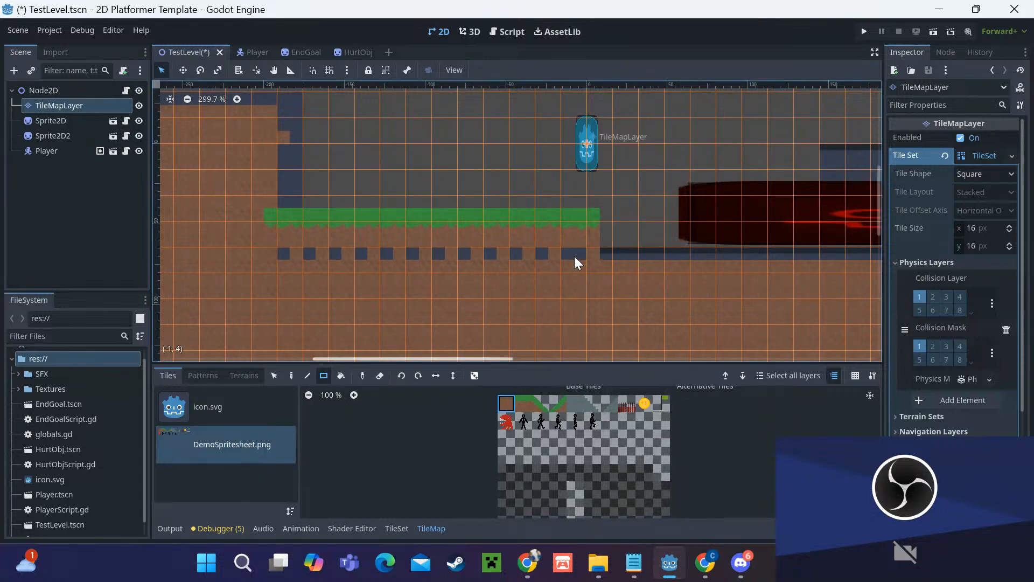
drag(574, 256, 284, 257)
scroll(277, 189, down, 3)
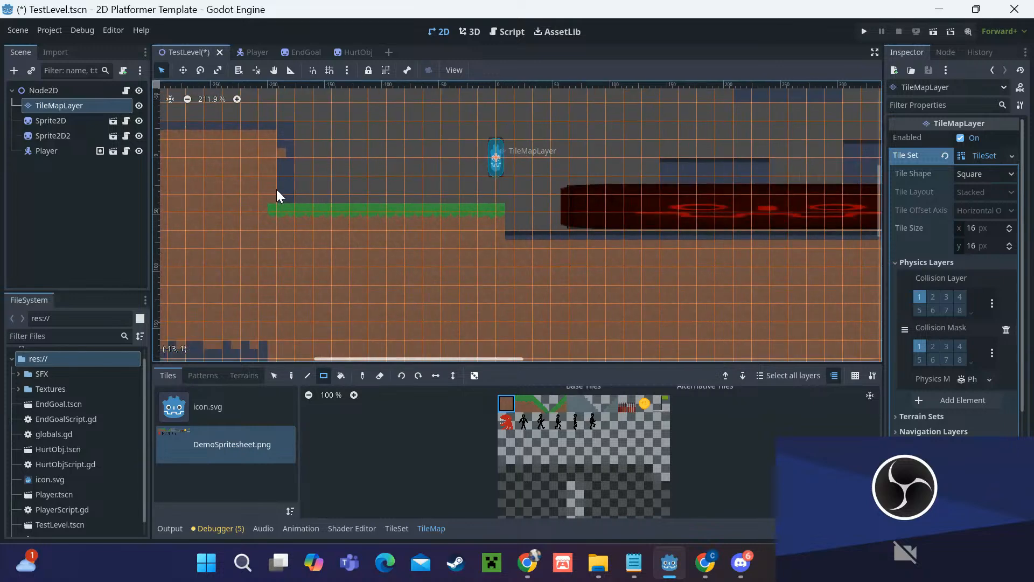
Step: Place the descending grass slope at the ledge's east end and lay grass-topped tiles along the lower ground beyond it
scroll(254, 161, up, 3)
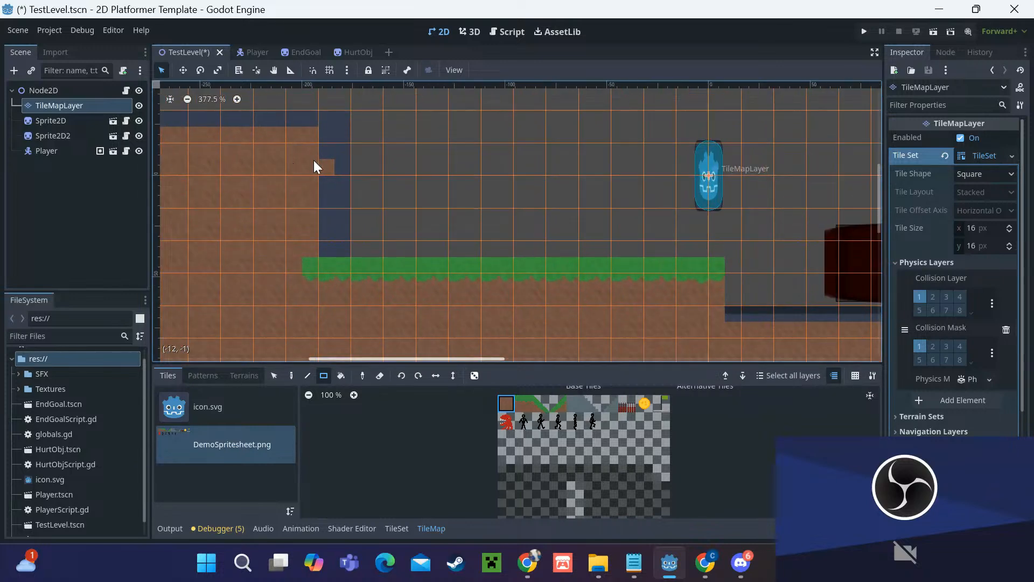
scroll(306, 163, down, 2)
click(541, 403)
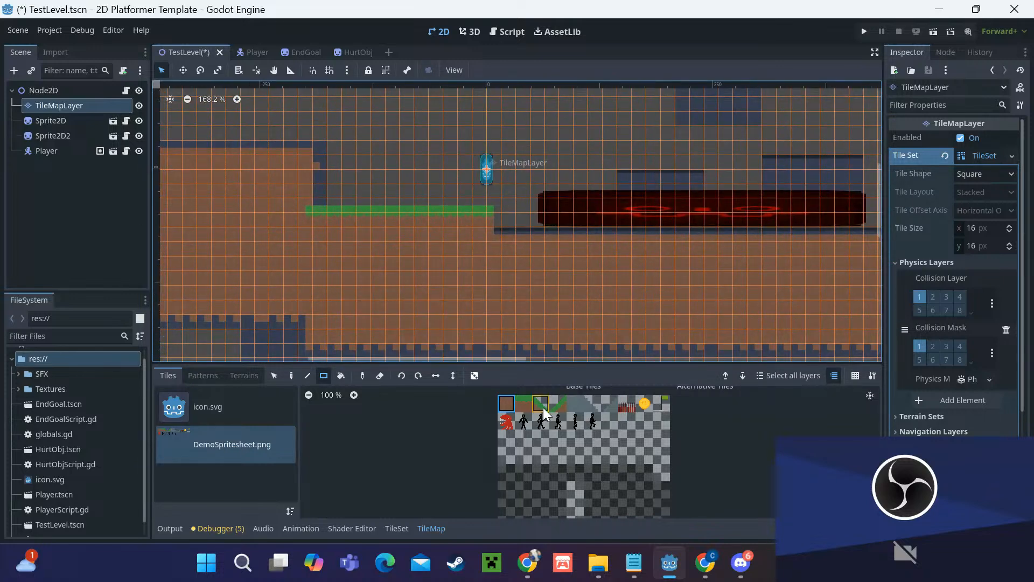
click(499, 222)
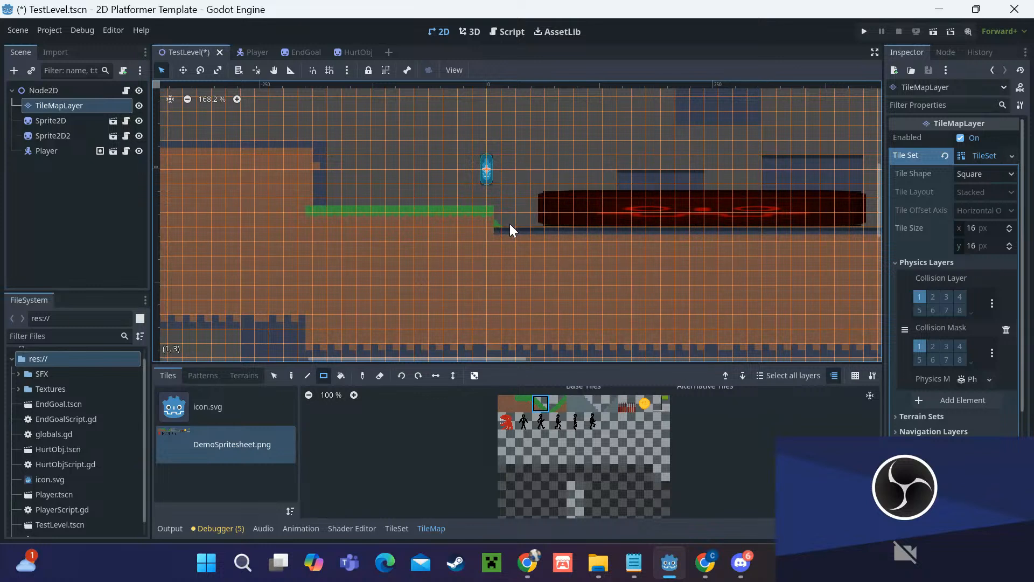
click(506, 219)
click(521, 404)
drag(509, 234, 596, 233)
scroll(578, 231, down, 1)
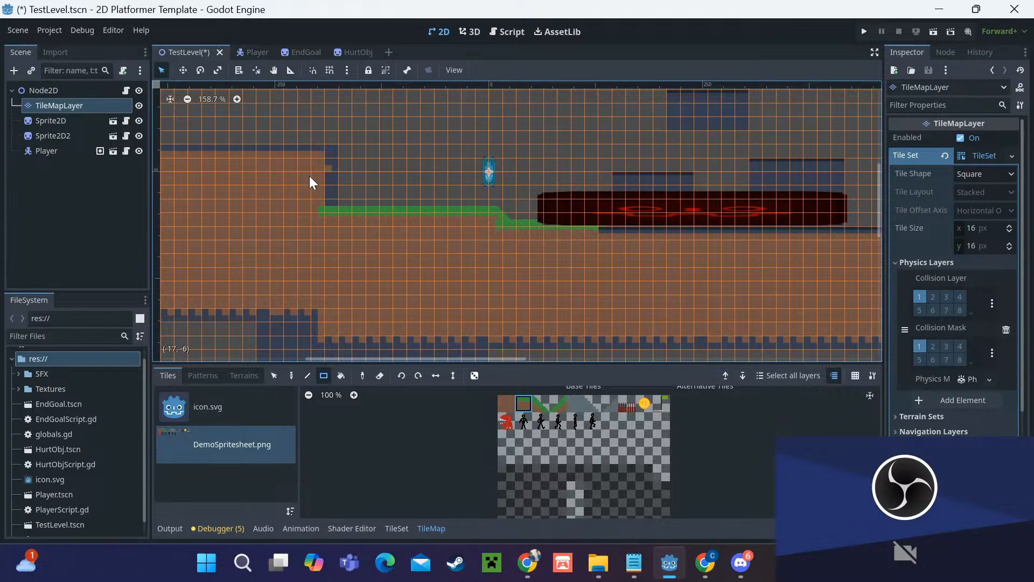
scroll(356, 202, down, 5)
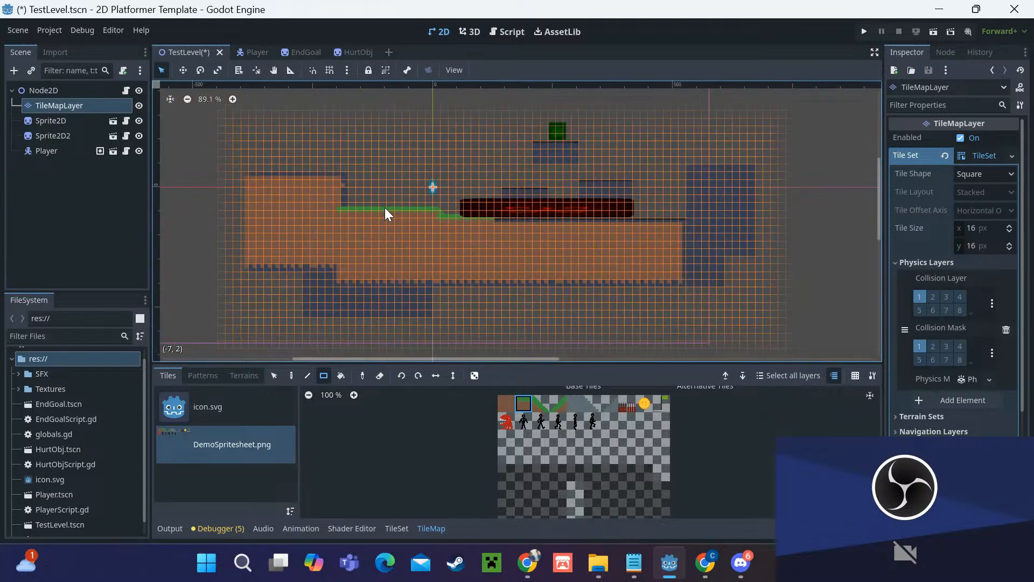
Step: Delete the Sprite2D node from the Player scene
click(258, 57)
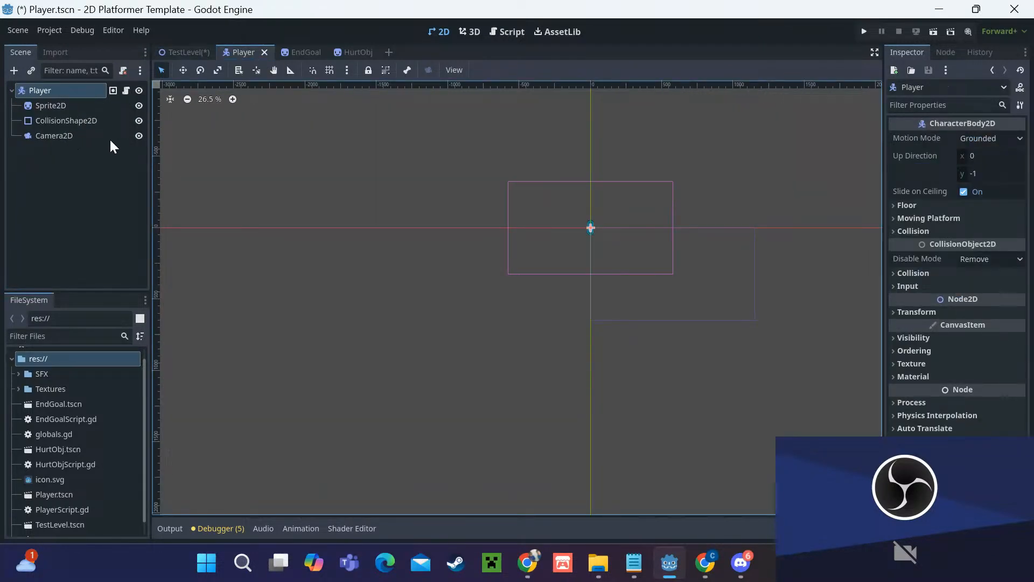
scroll(609, 206, up, 6)
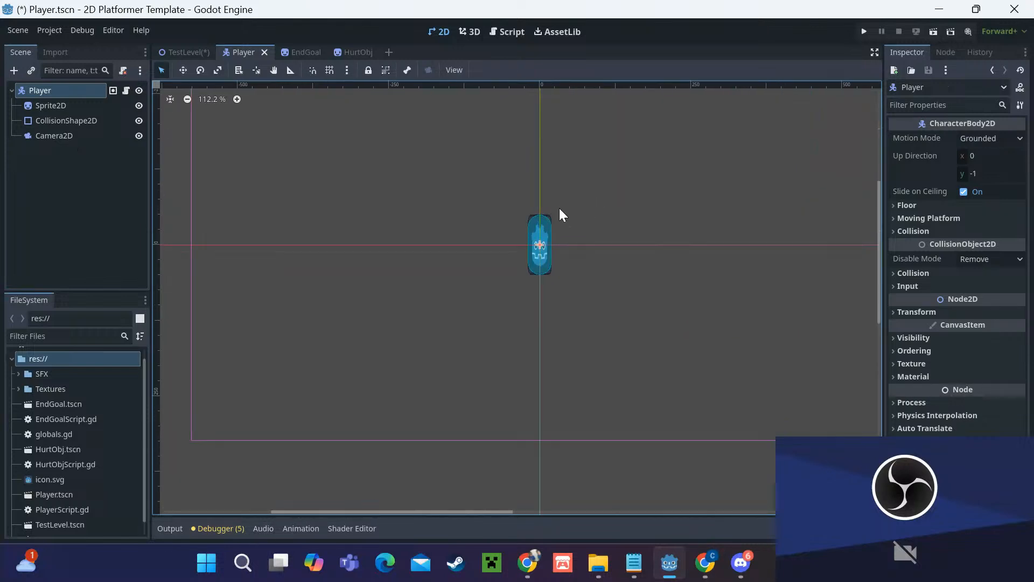
scroll(552, 211, up, 2)
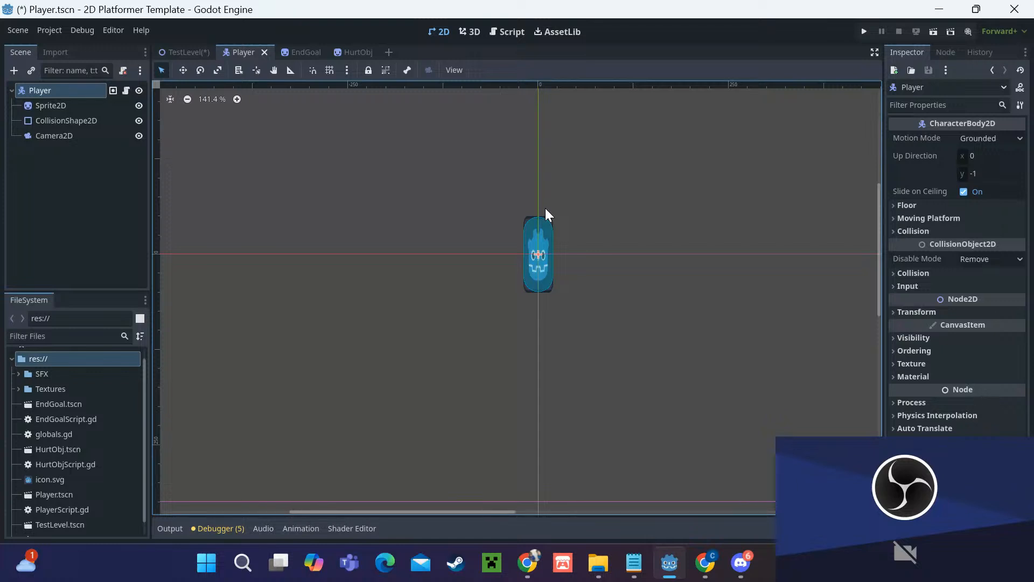
click(42, 102)
right_click(48, 106)
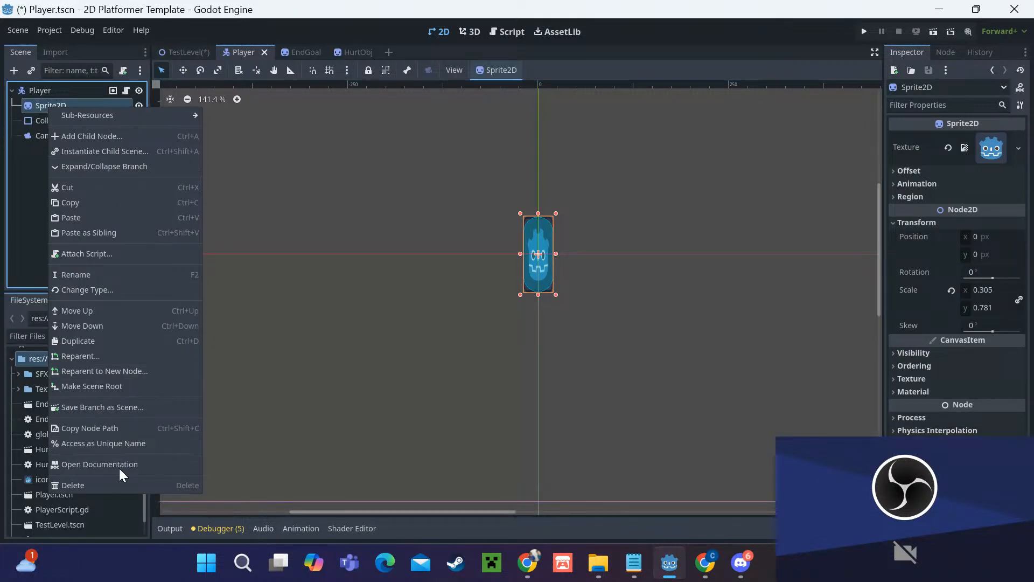
click(115, 488)
click(513, 297)
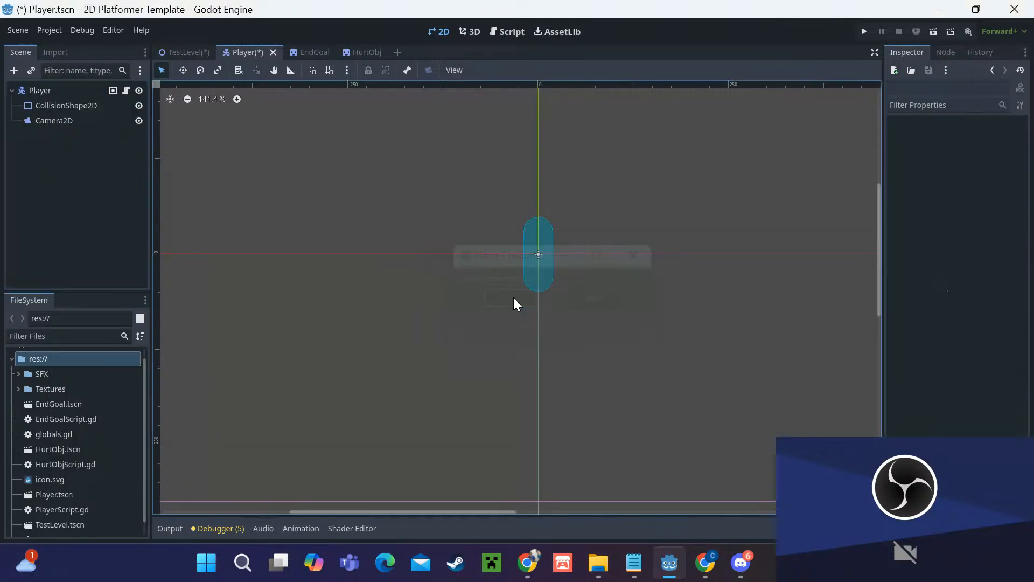
Step: Add an AnimatedSprite2D node as a child of Player
click(59, 90)
right_click(59, 91)
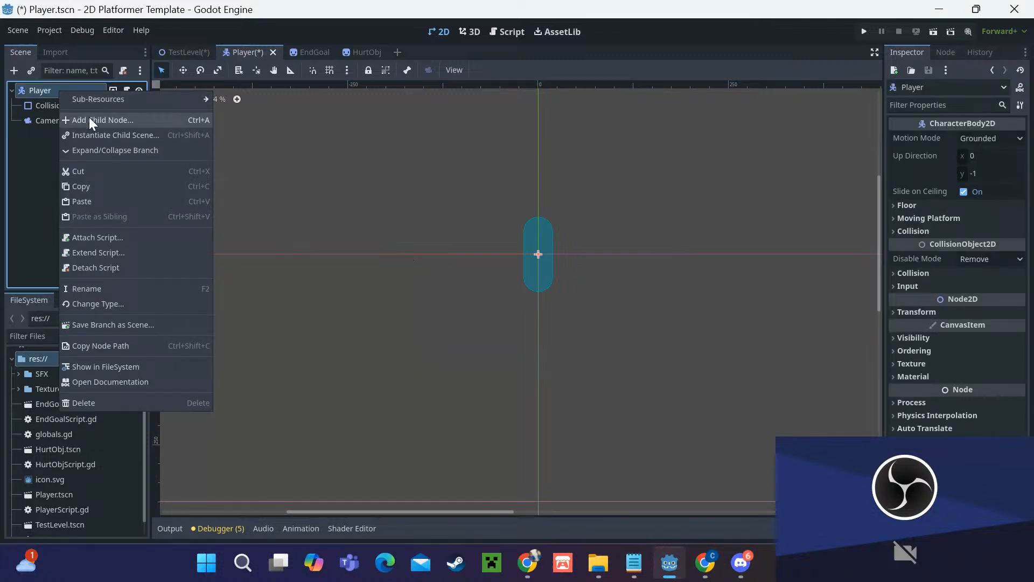
click(89, 117)
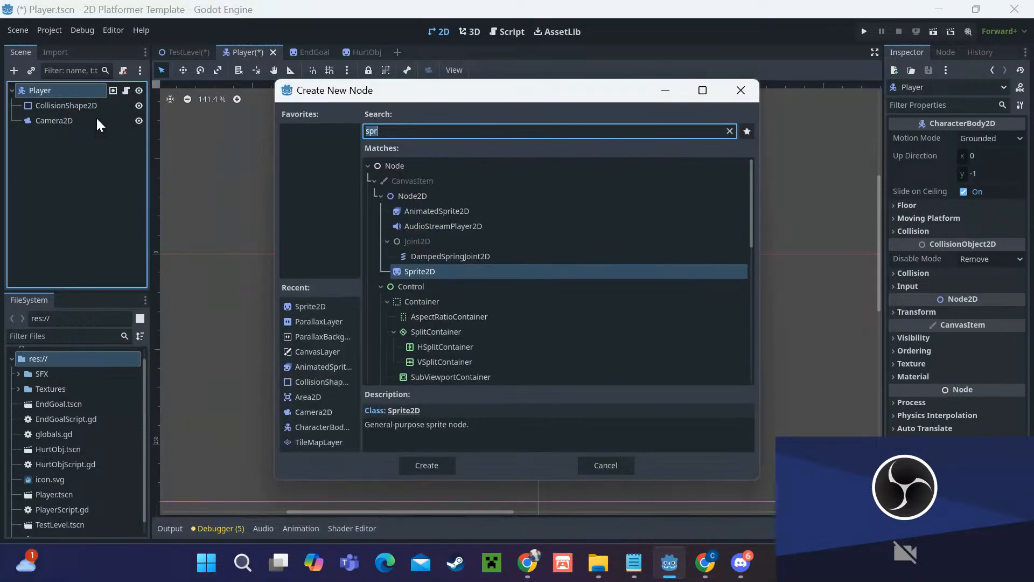
text(anim)
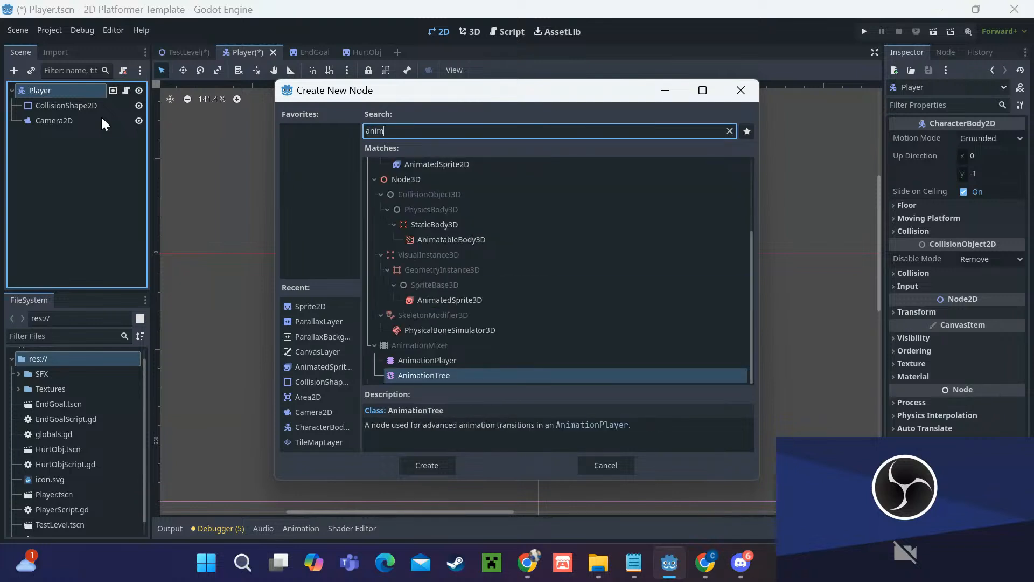
text(ated)
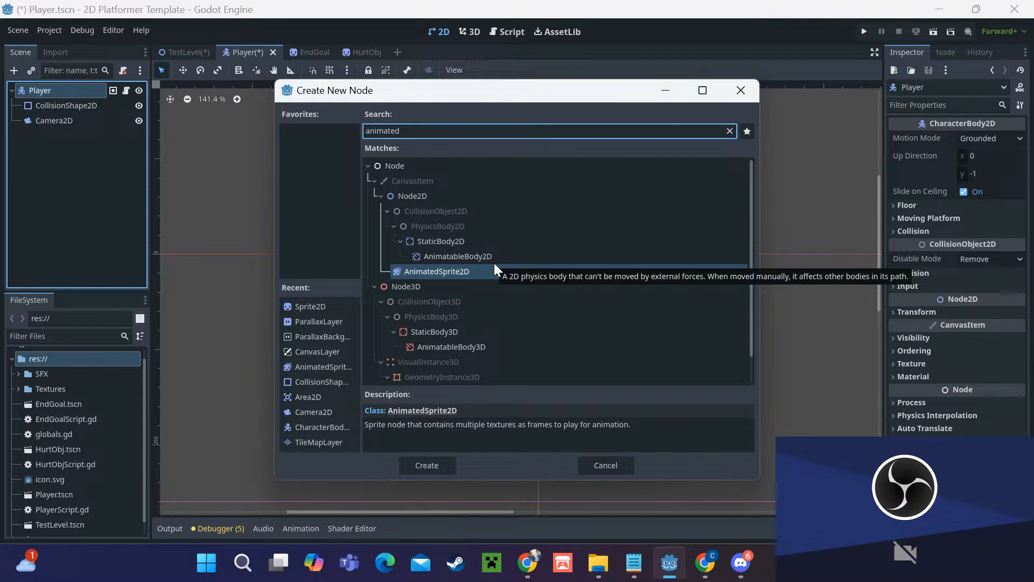
click(427, 466)
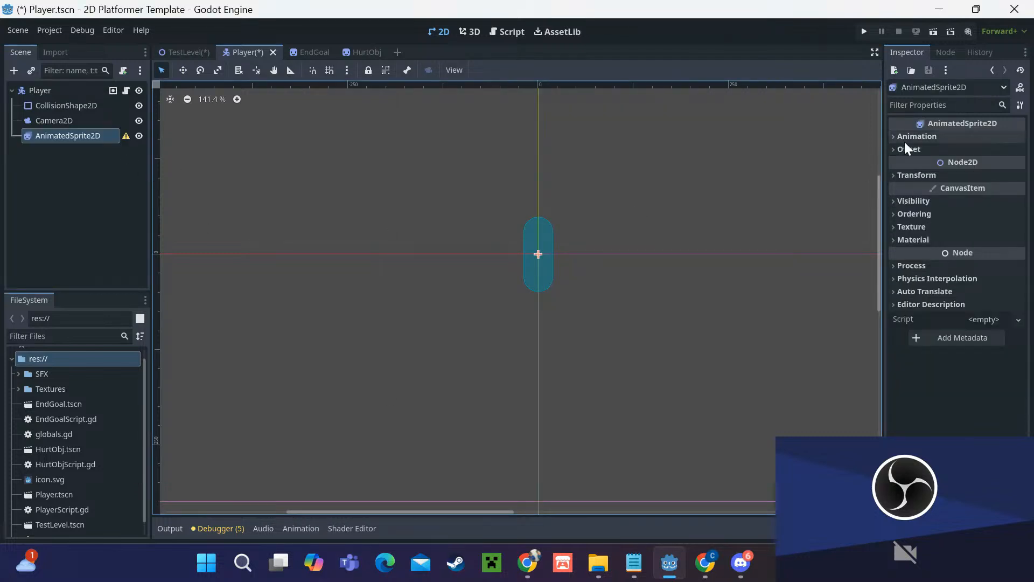
Step: Assign a new SpriteFrames resource to the AnimatedSprite2D and open it for editing
click(914, 137)
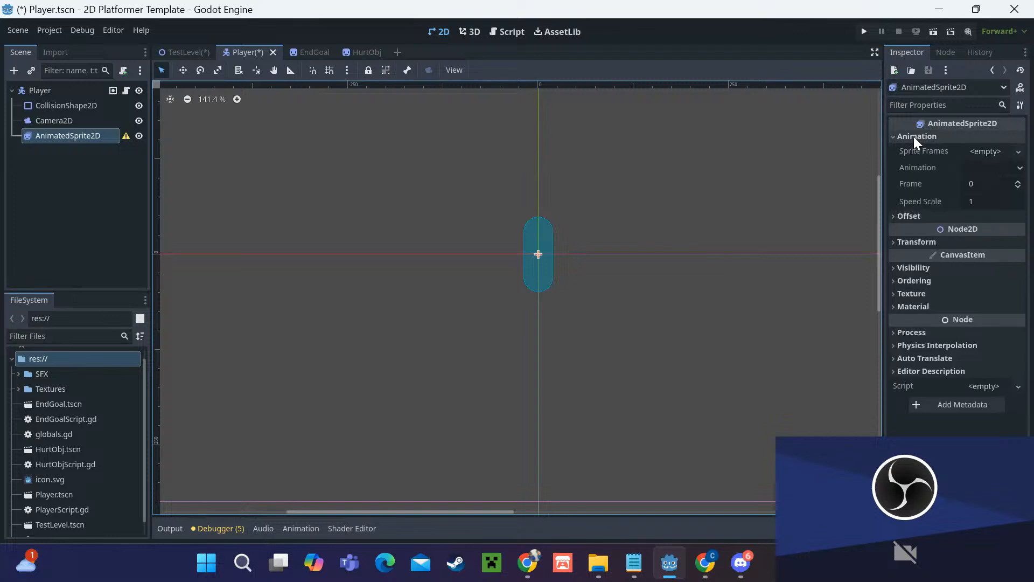
click(991, 152)
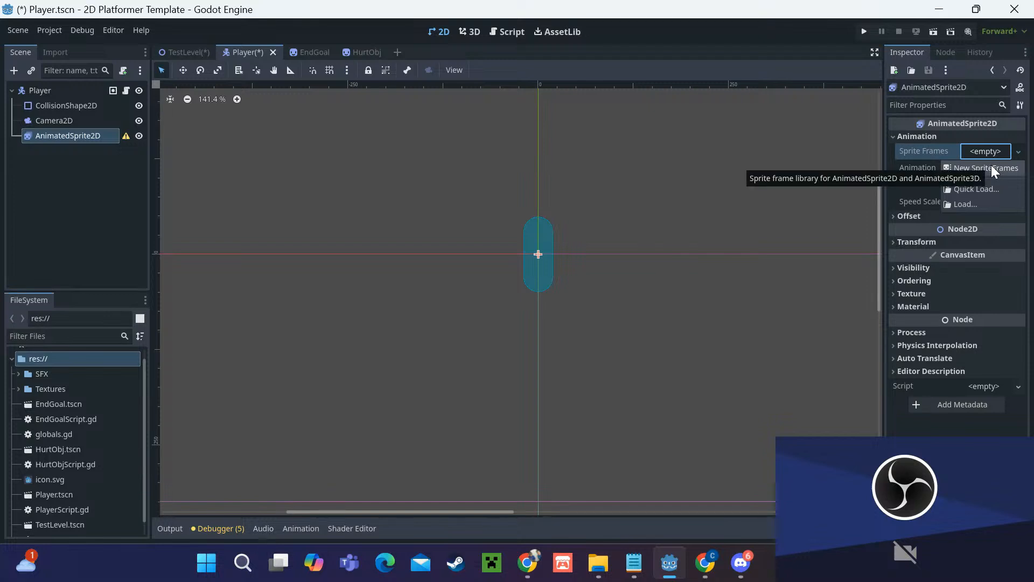
click(993, 165)
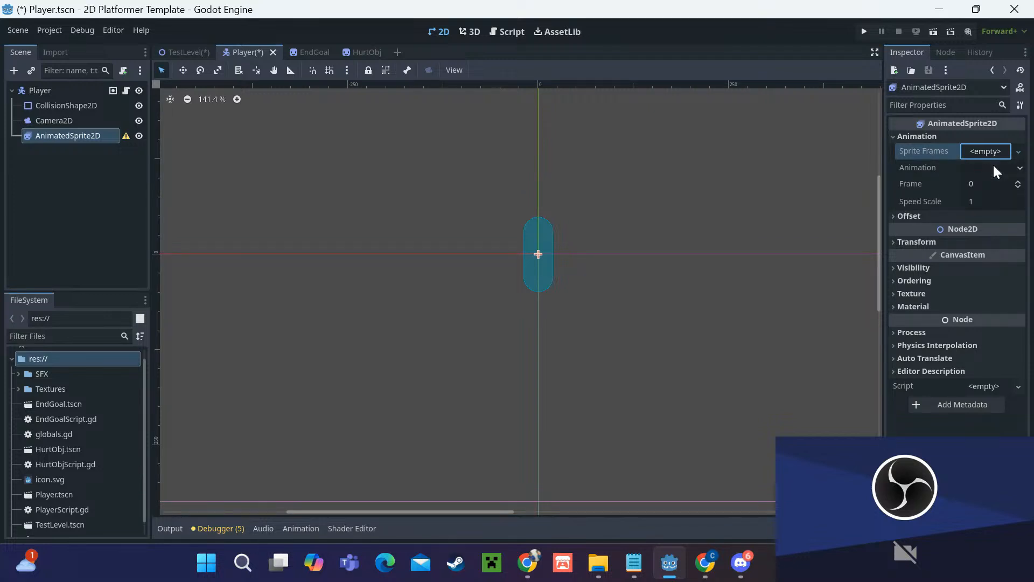
click(995, 153)
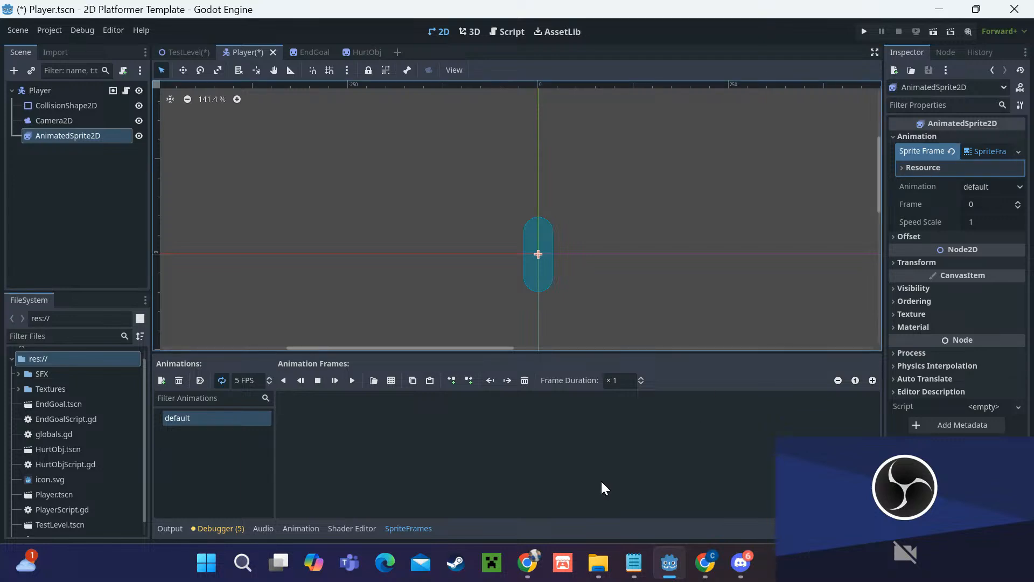
click(390, 379)
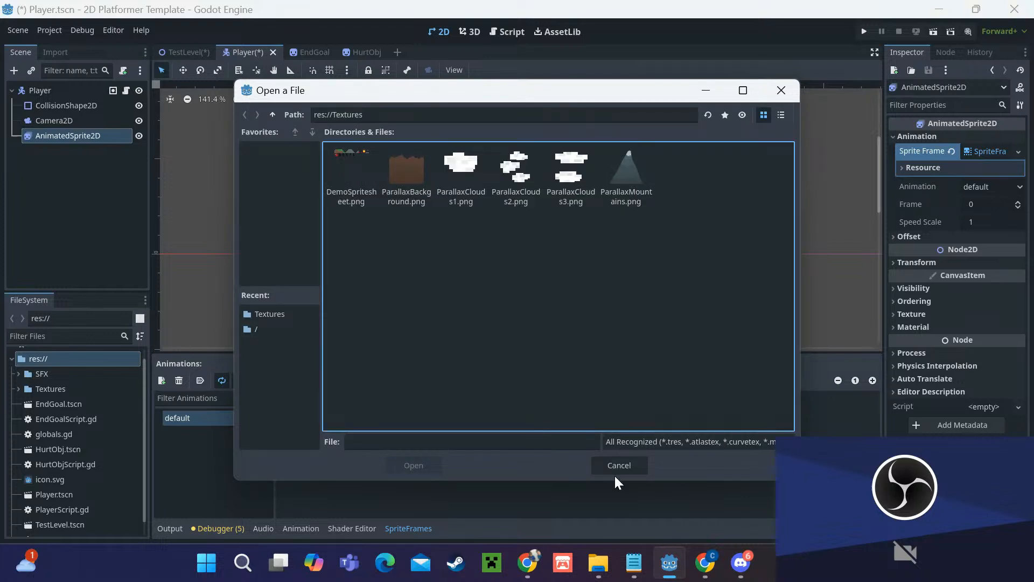
click(625, 465)
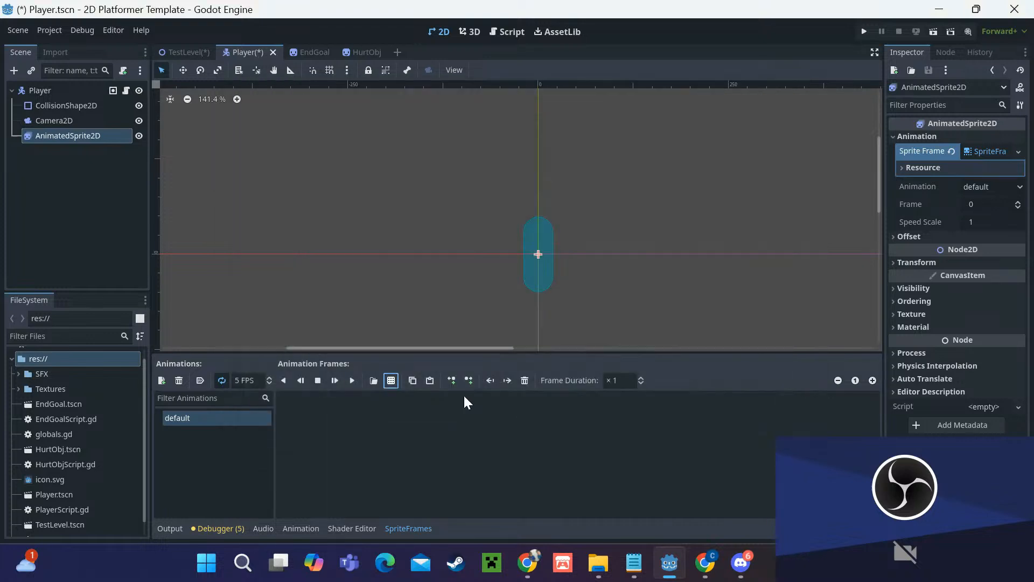
Step: Add the front-facing standing figure from DemoSpritesheet.png as the only frame of the default animation
click(392, 382)
click(350, 174)
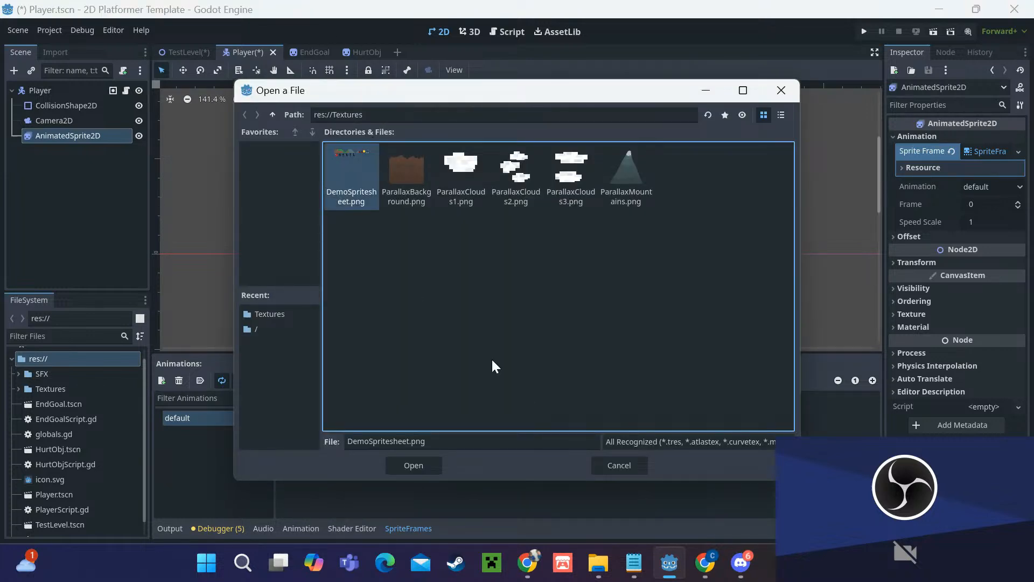
click(420, 463)
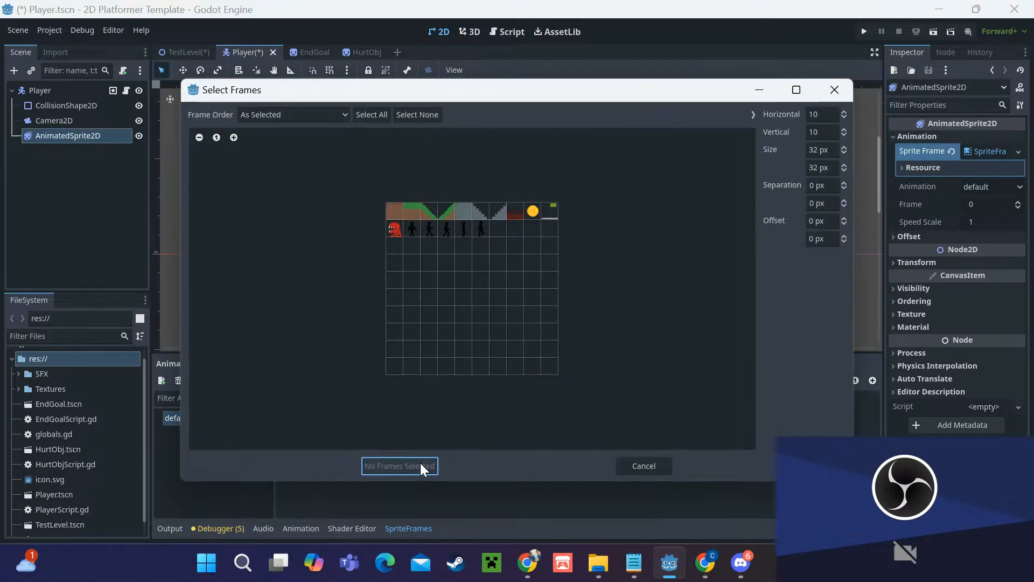
click(414, 230)
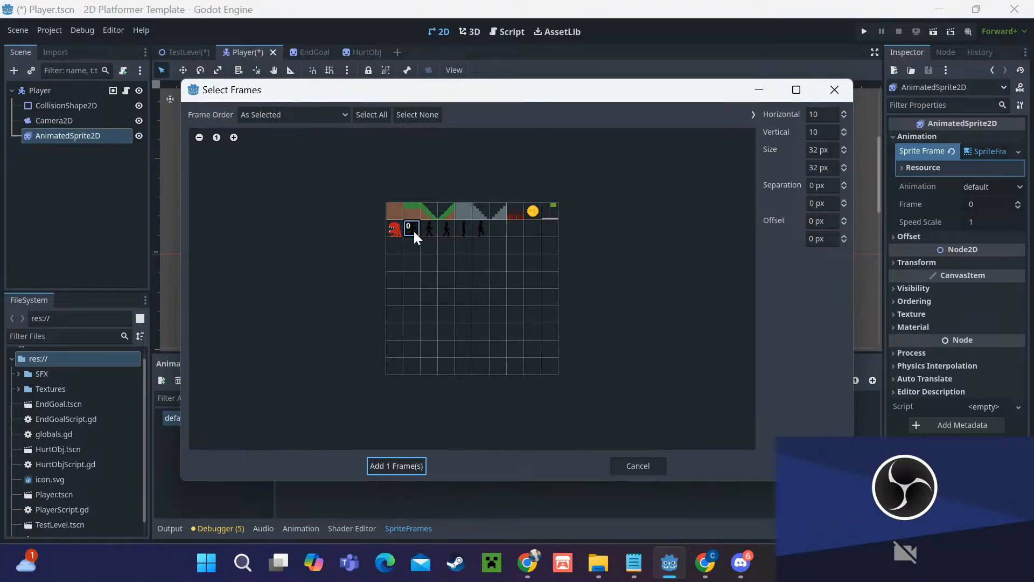
click(400, 466)
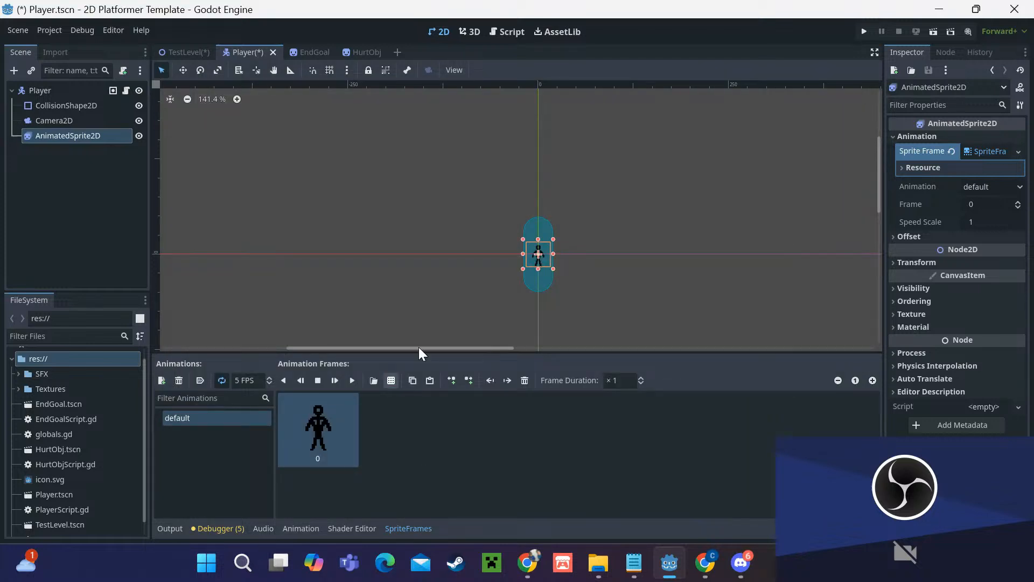
Step: Try AnimatedSprite2D scales of 1.3, 1.7, 2 and 4 against the player's collision capsule
scroll(557, 245, up, 7)
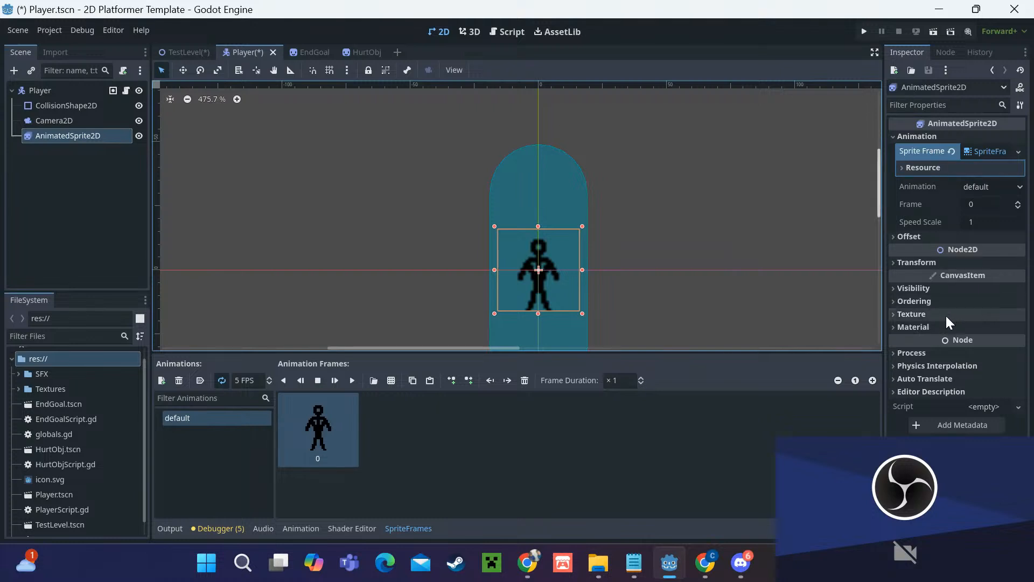
click(948, 262)
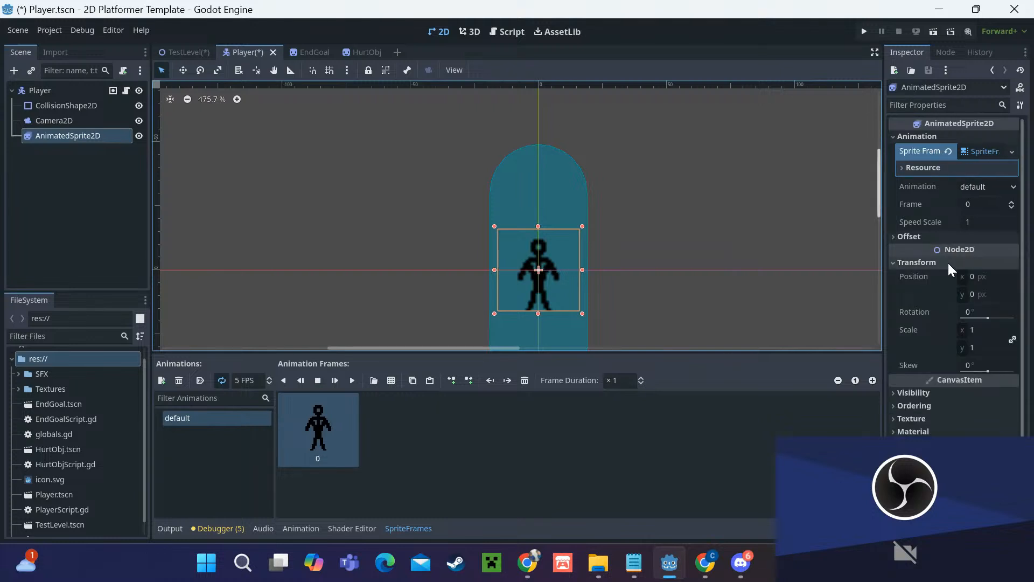
click(976, 334)
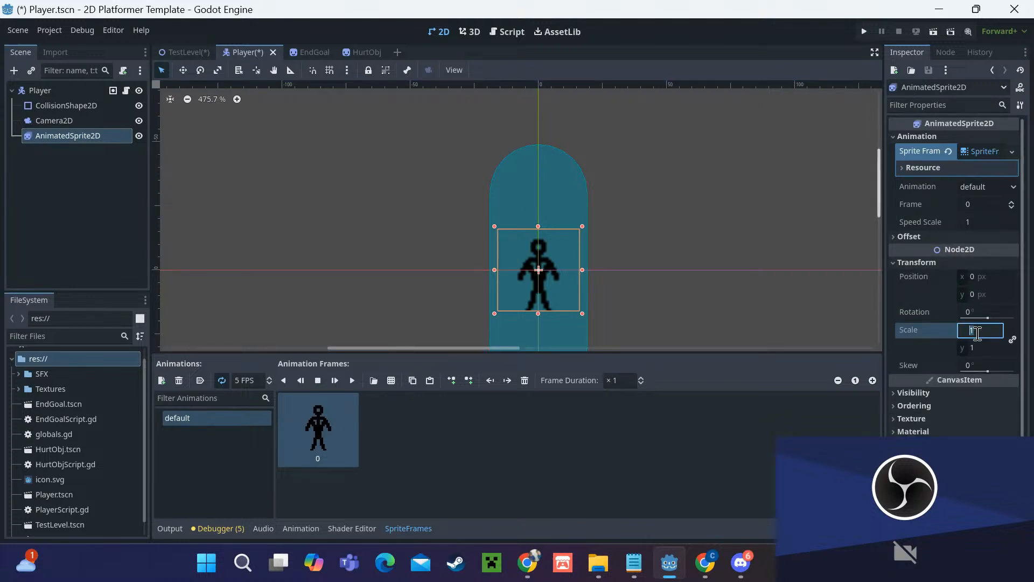
text(1.3)
key(Return)
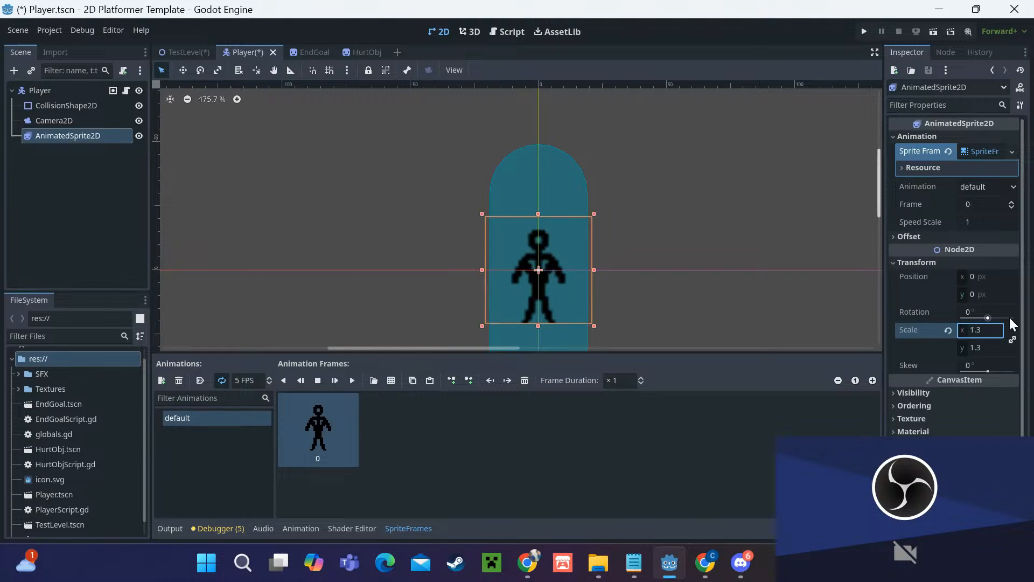
click(986, 332)
text(1.7)
key(Return)
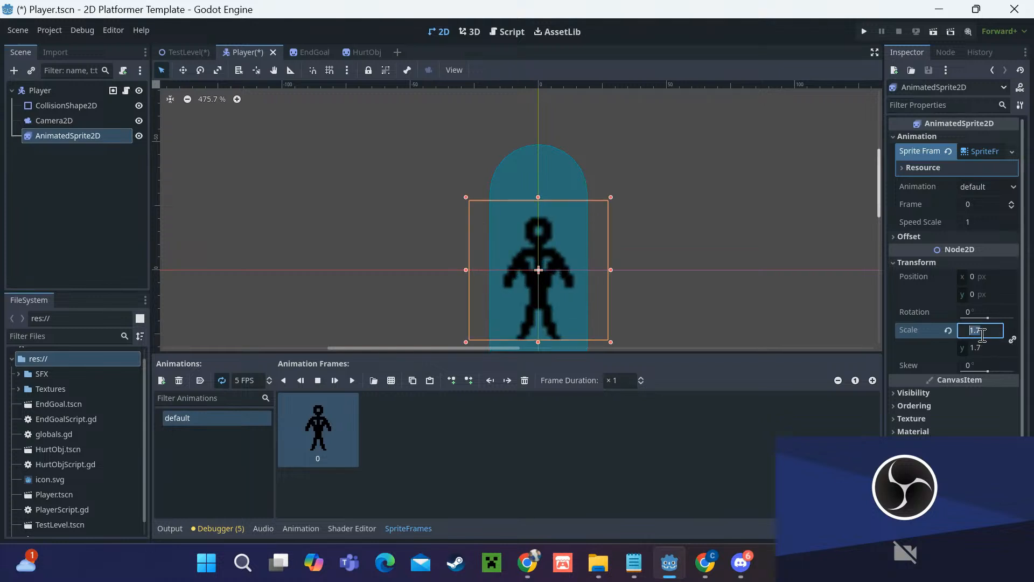
text(2)
key(Return)
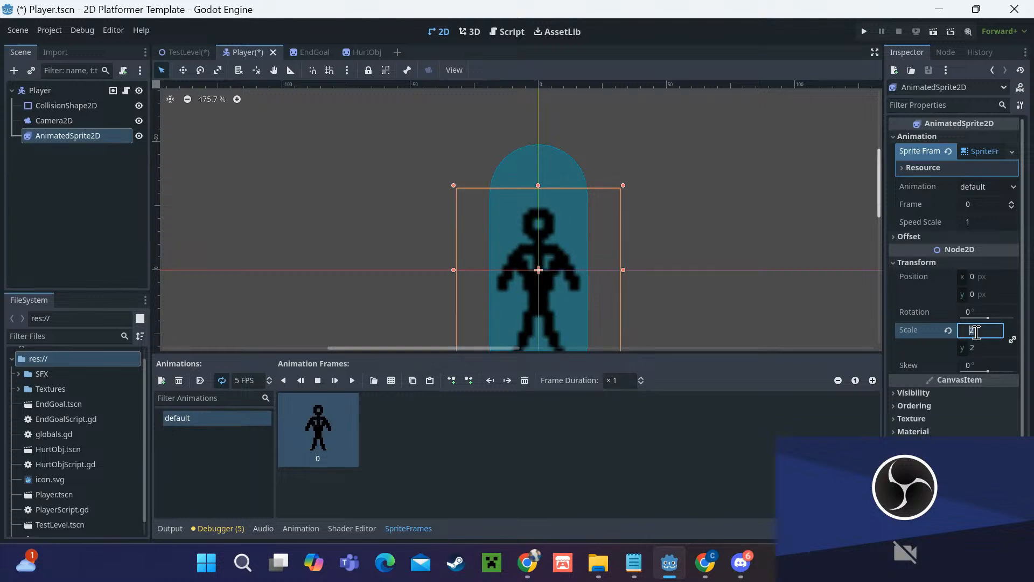
text(4)
key(Return)
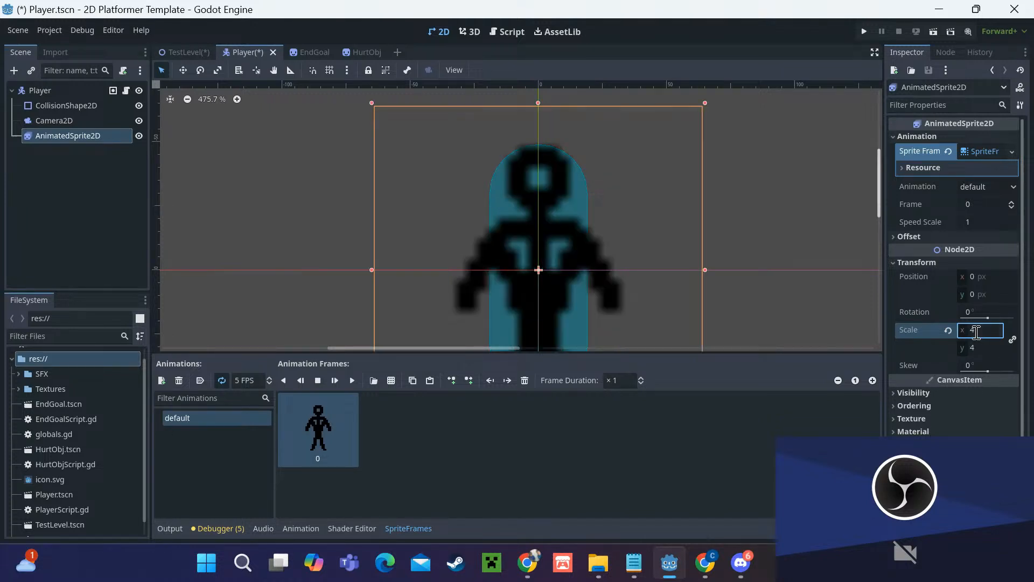
Step: Set the AnimatedSprite2D's scale to 3 on both axes and check its fit against the collision capsule
text(3)
key(Return)
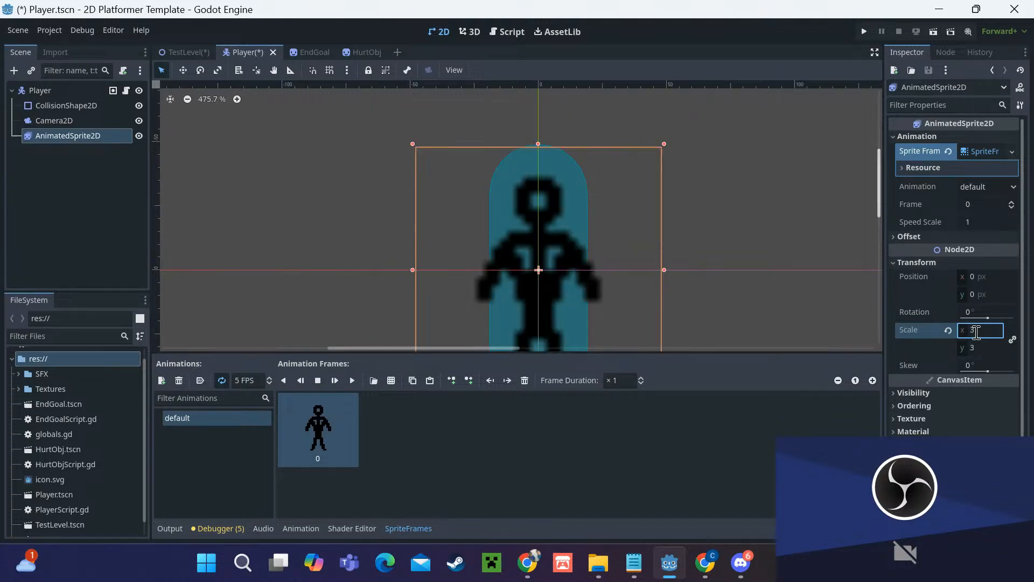
scroll(495, 180, down, 1)
scroll(544, 210, down, 5)
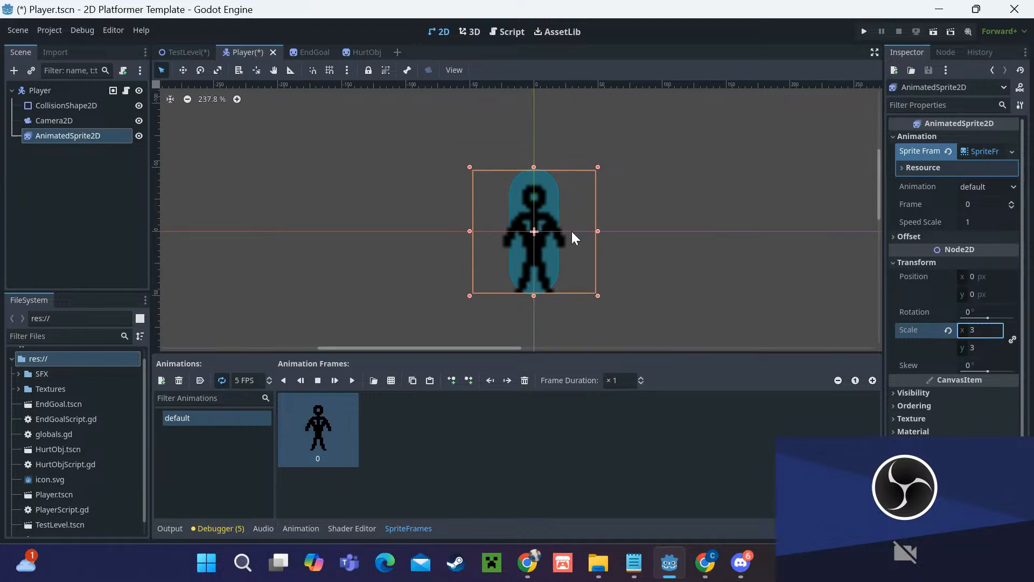
scroll(570, 232, up, 1)
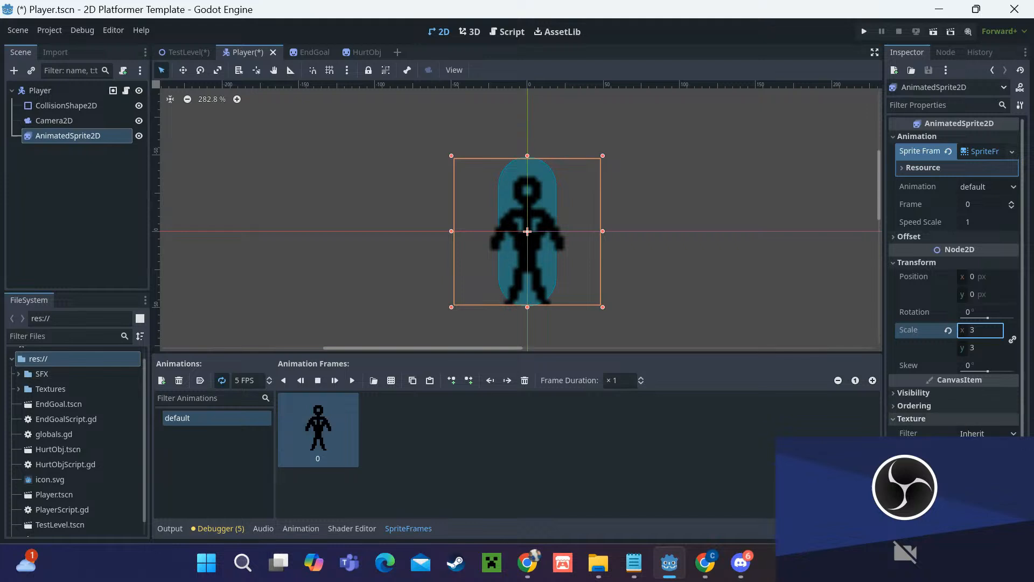
Step: Set the AnimatedSprite2D's texture filter to Nearest
click(948, 418)
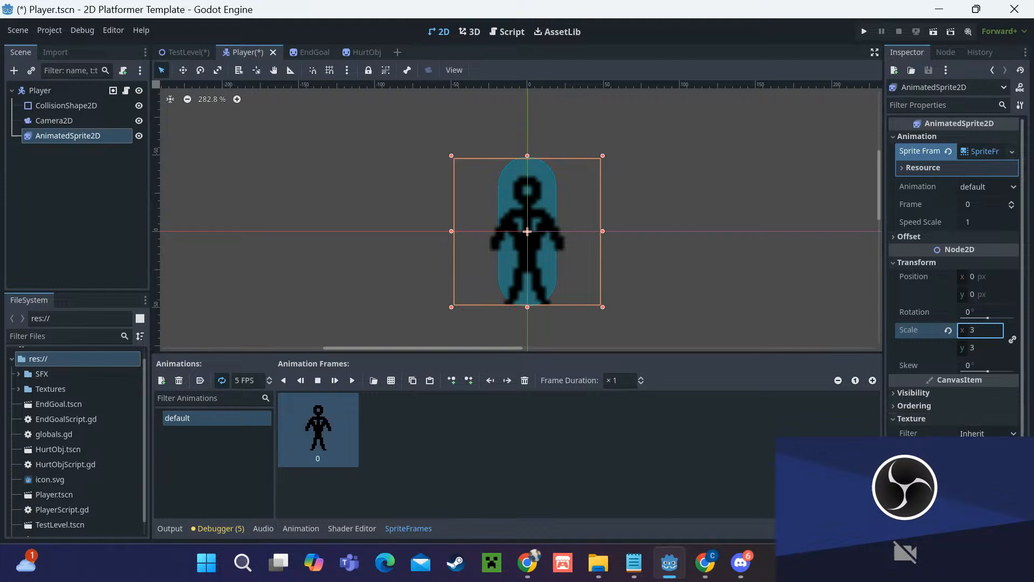
click(964, 434)
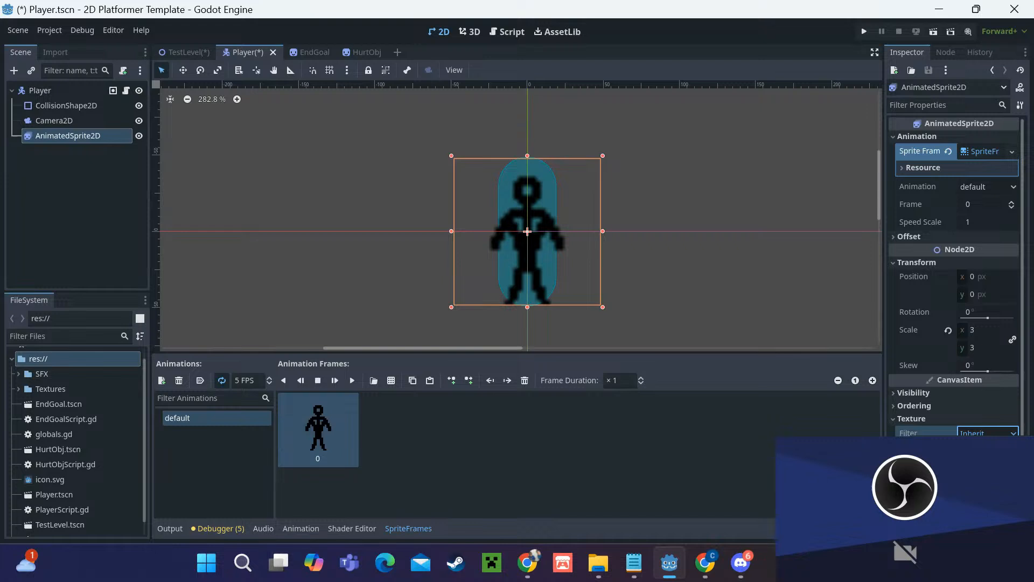
click(986, 466)
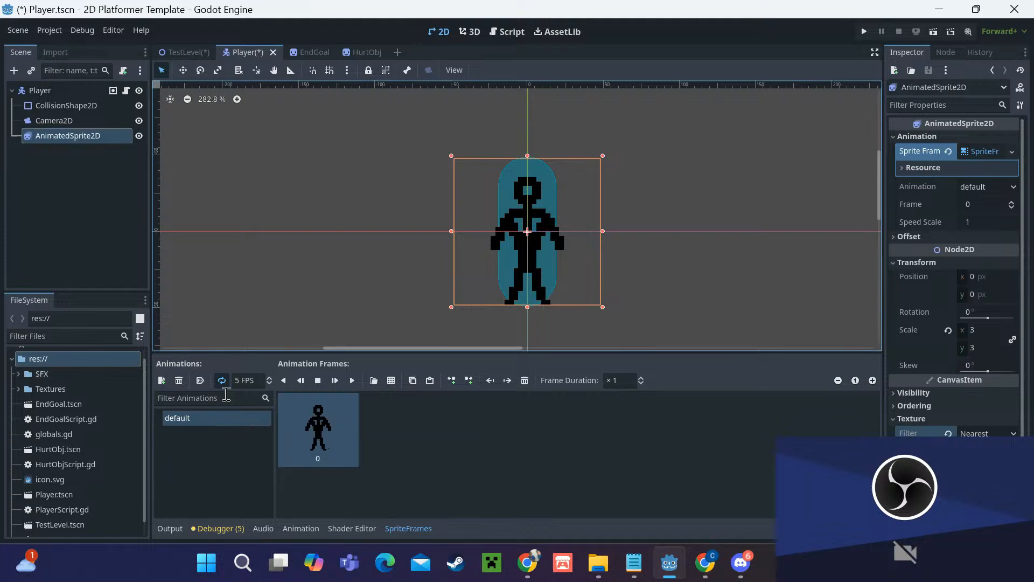
Step: Add a new animation to the sprite frames and name it Walking
click(161, 380)
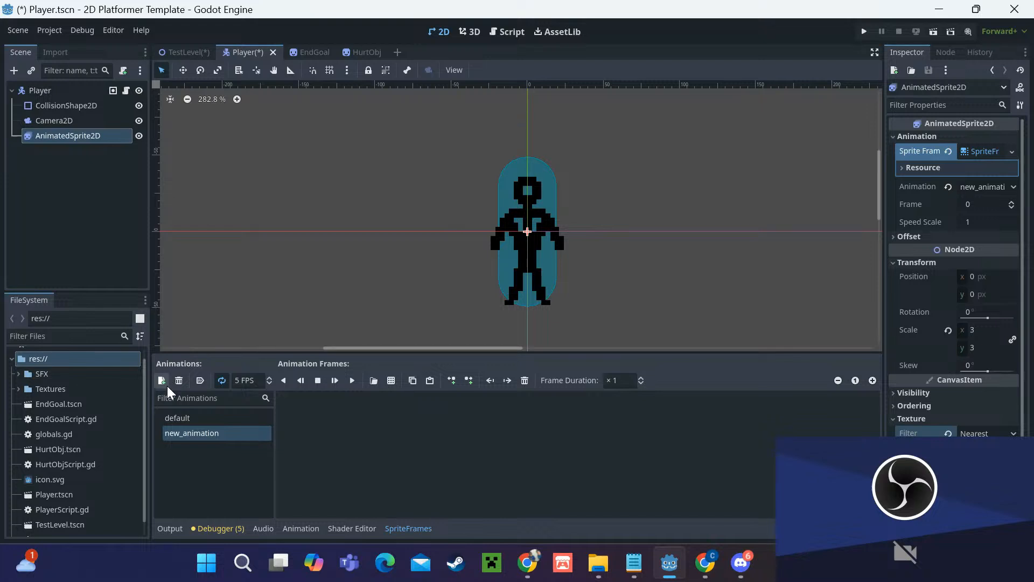
double_click(231, 430)
key(BackSpace)
key(BackSpace)
key(BackSpace)
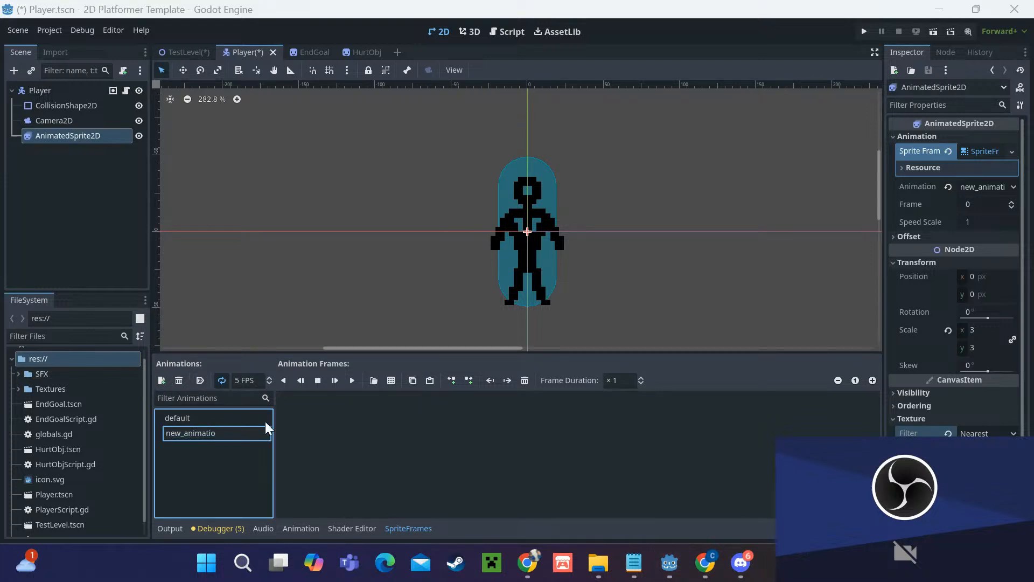
key(BackSpace)
key(BackSpace)
key(BackSpace)
key(BackSpace)
key(BackSpace)
key(BackSpace)
key(BackSpace)
key(BackSpace)
key(BackSpace)
key(BackSpace)
text(Walking)
key(Return)
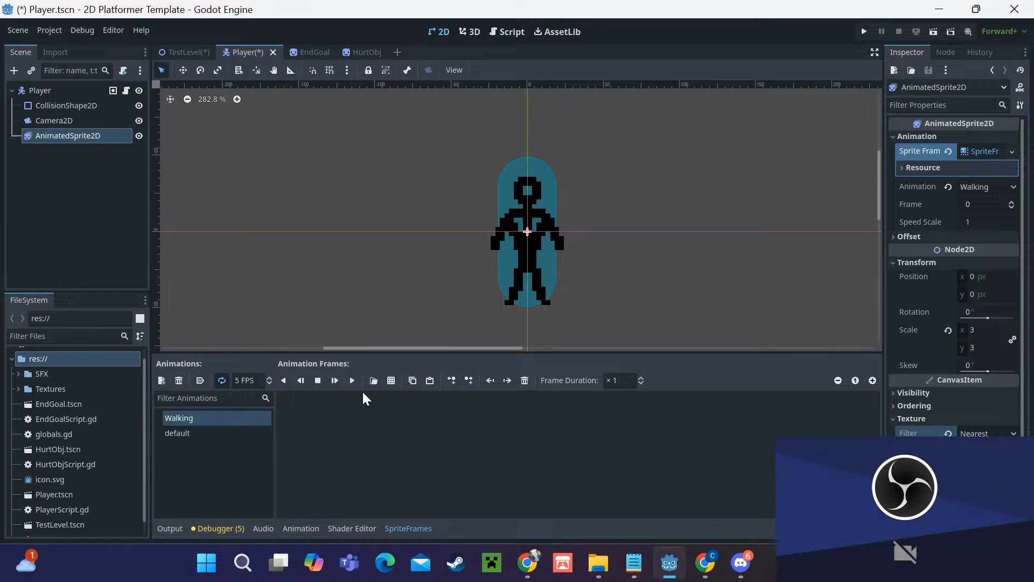
Step: Add the four side-view walking figures from DemoSpritesheet.png as frames of the Walking animation
click(391, 381)
click(364, 197)
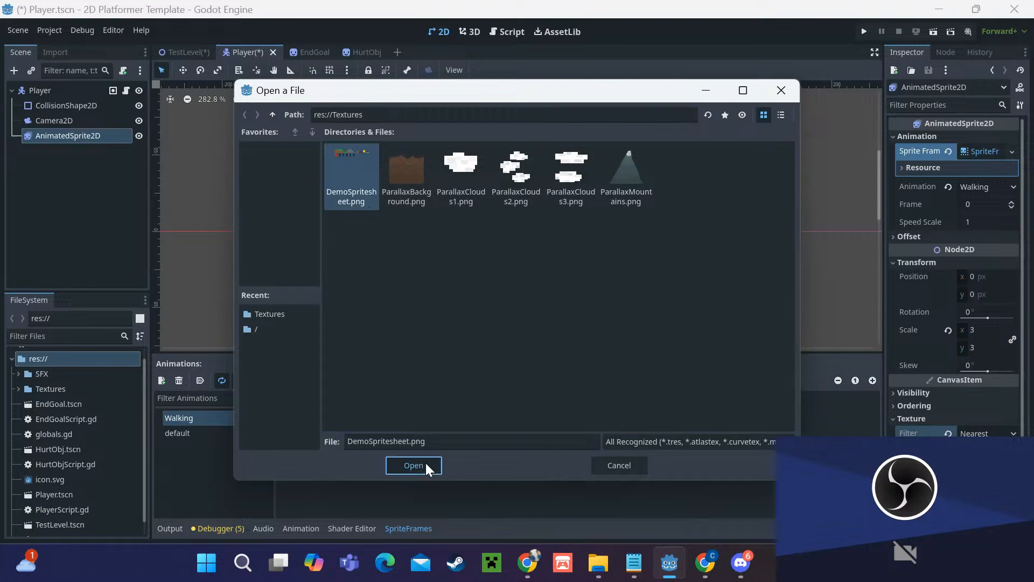
click(425, 464)
click(430, 231)
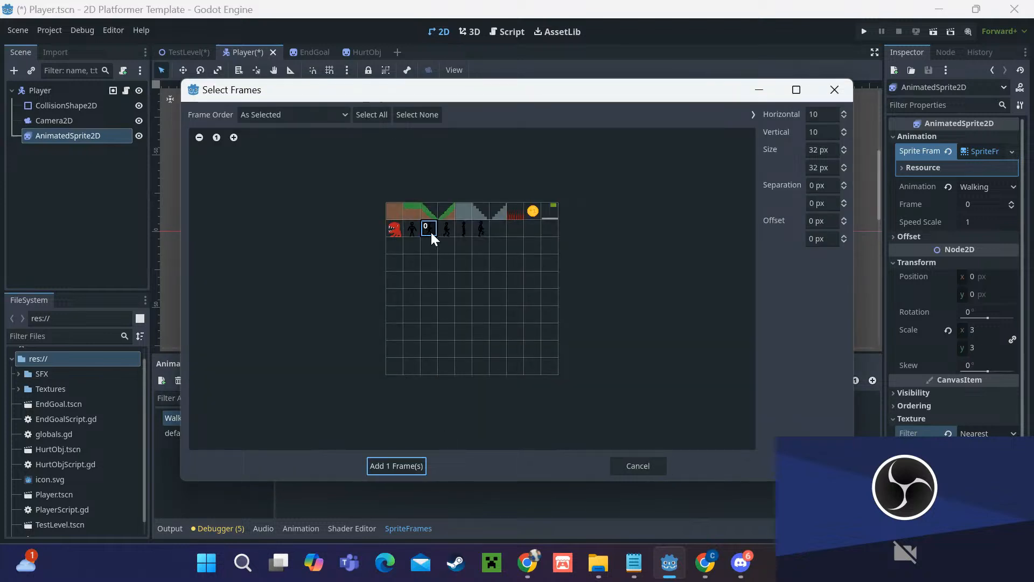
click(419, 464)
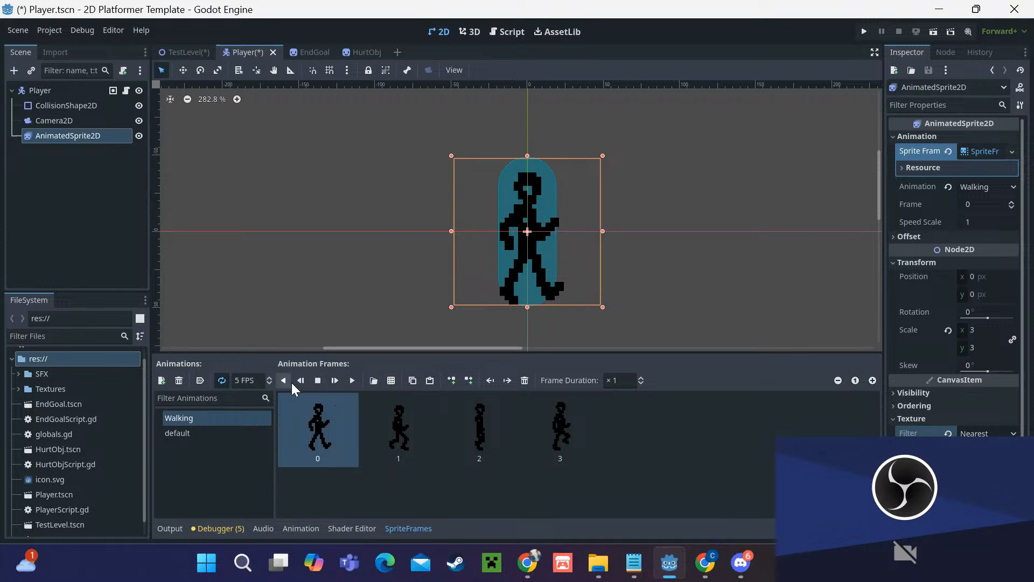
Step: Preview the Walking animation, set its speed to 10 FPS and stop the playback
click(352, 380)
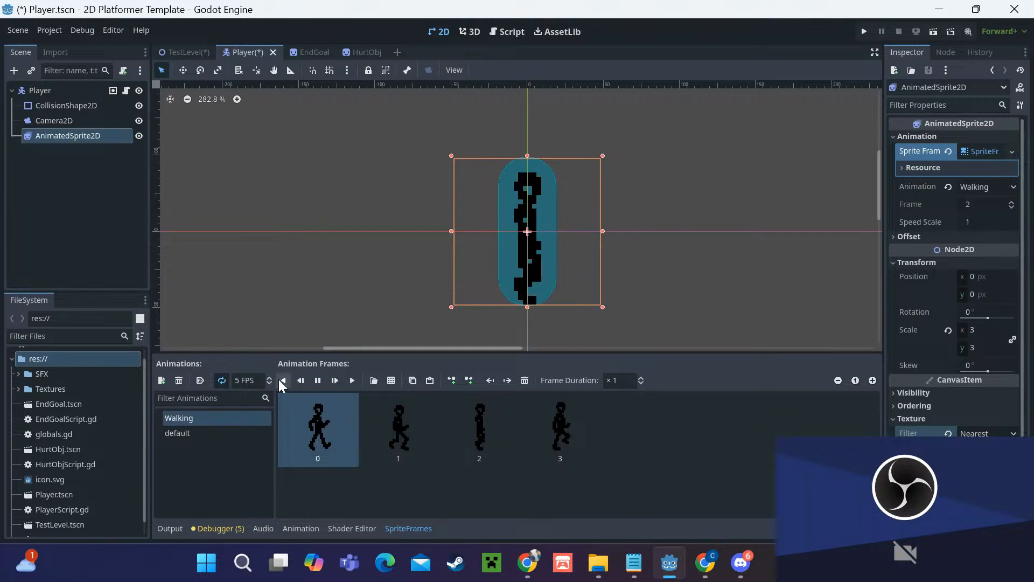
click(264, 381)
text(7)
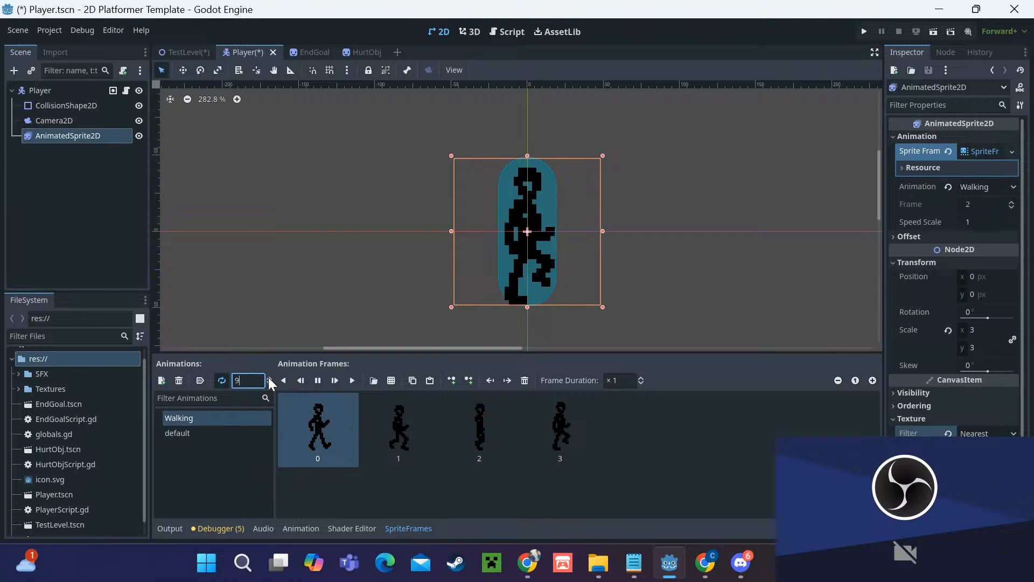
key(BackSpace)
text(10)
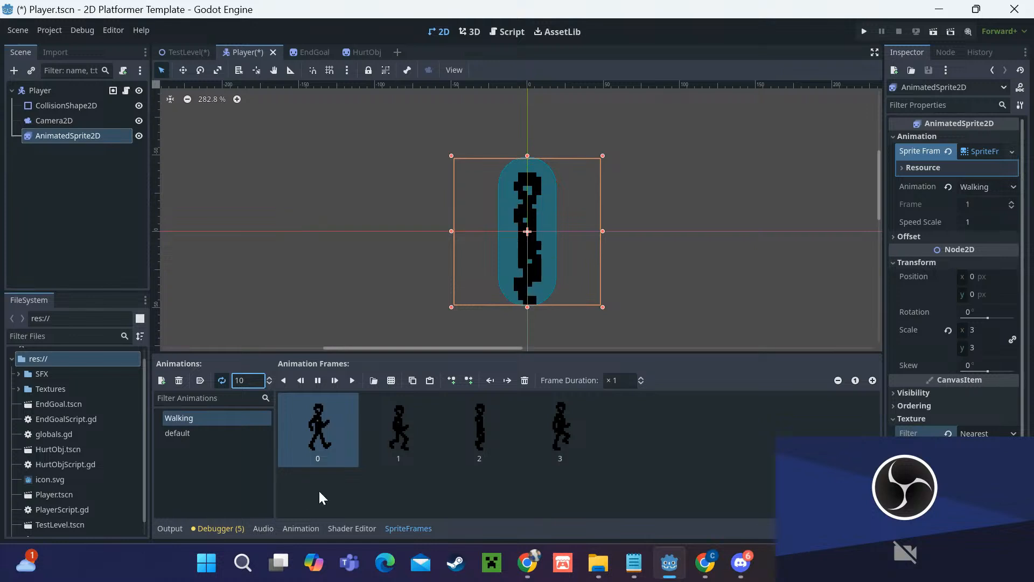
click(318, 380)
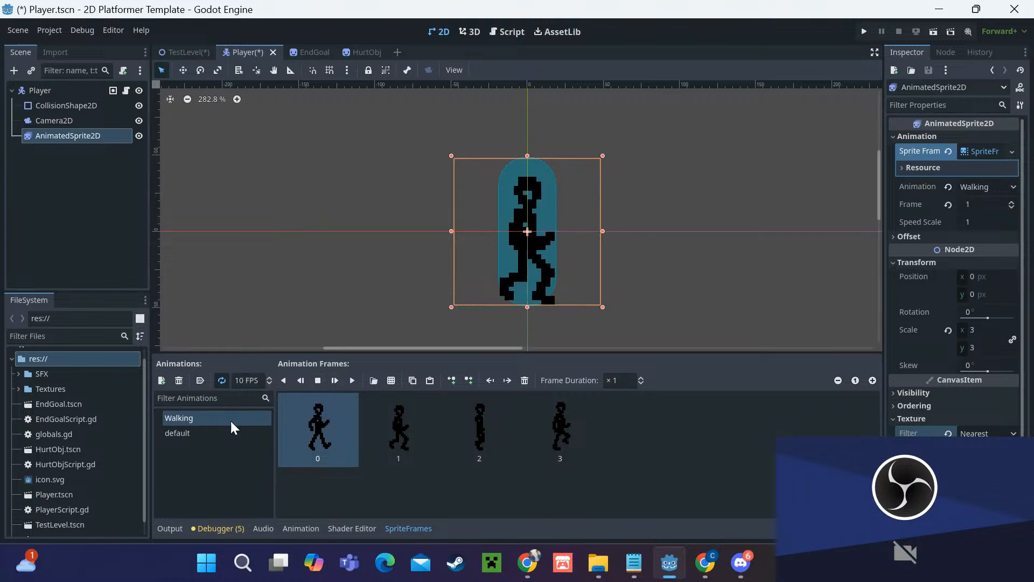
Step: Make the default animation autoplay on load
click(208, 430)
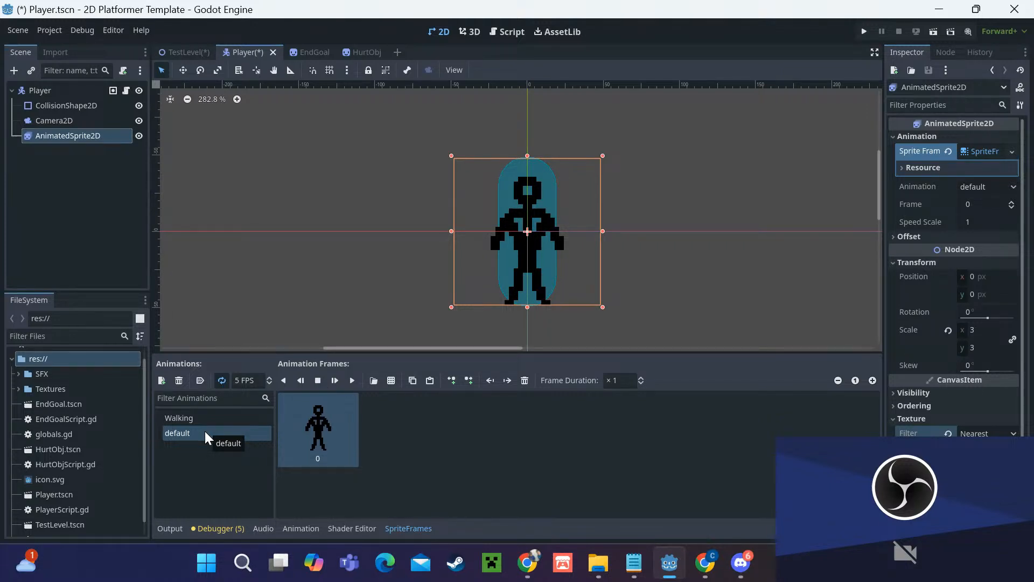
click(200, 381)
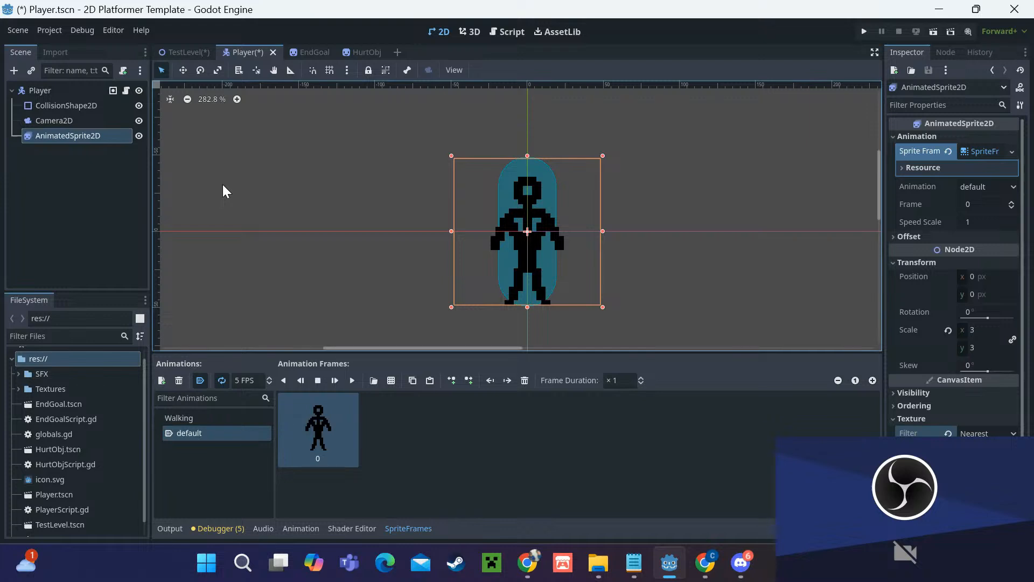
Step: Open the script attached to the Player node at its movement-handling code
click(126, 91)
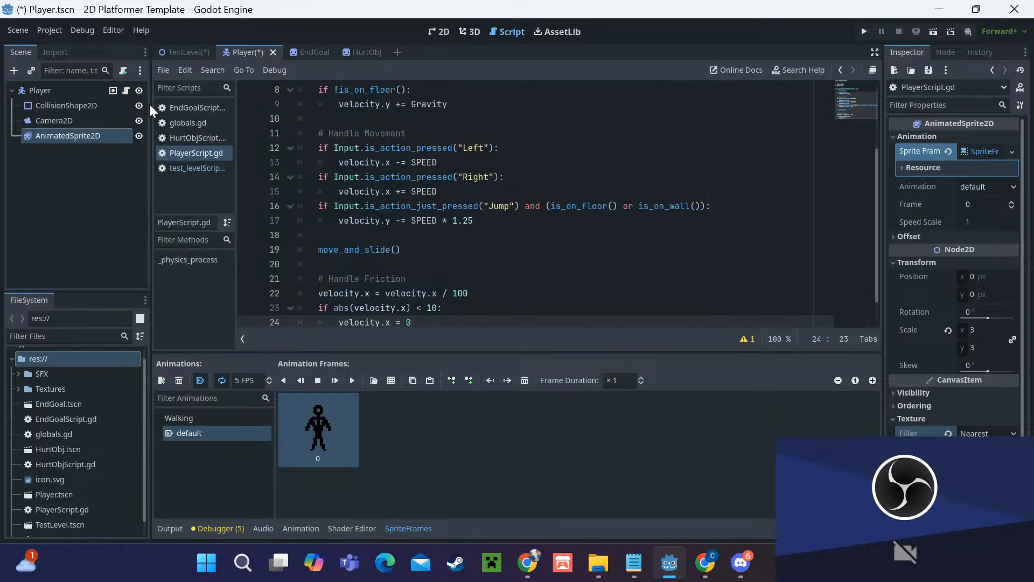
scroll(431, 195, up, 3)
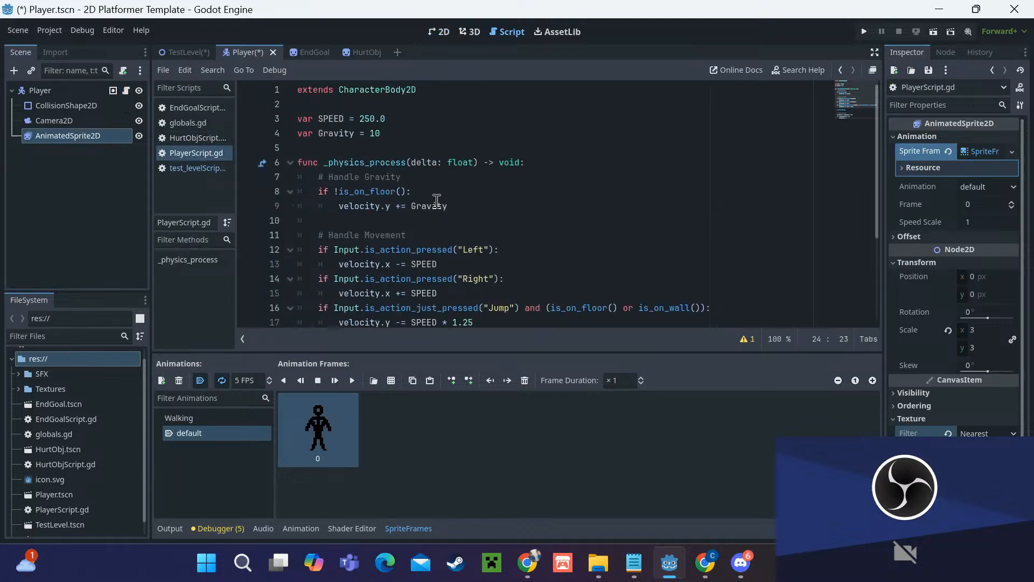
scroll(439, 201, down, 1)
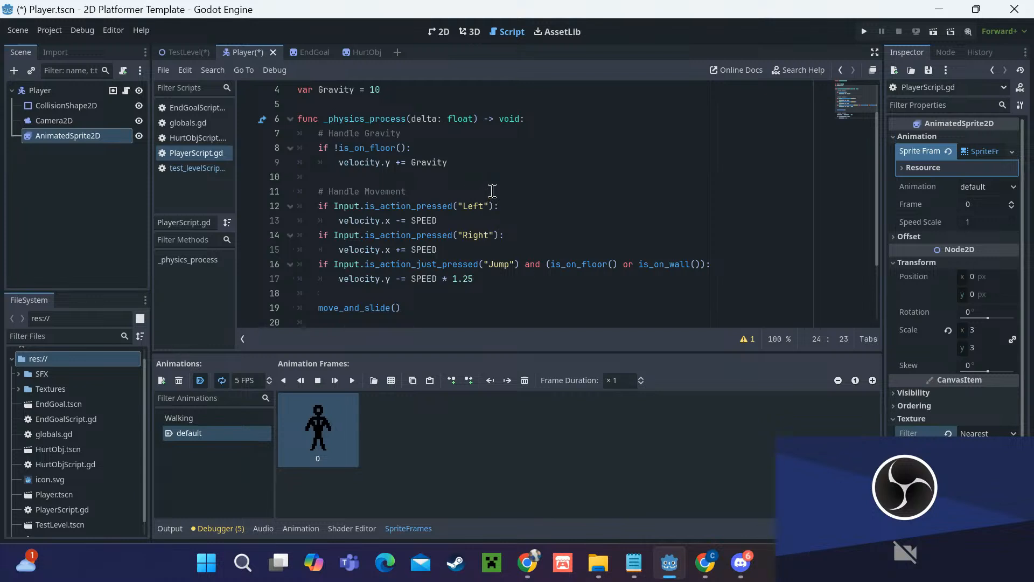
Step: Below the Right movement block, start a new if condition with Input.is_action_pressed("Left") followed by or
click(510, 249)
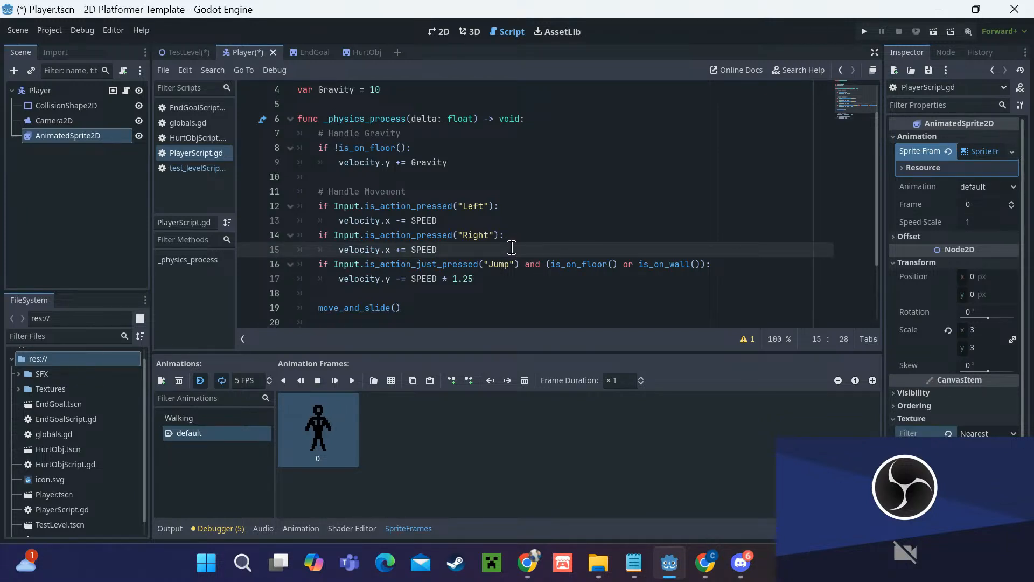
key(Return)
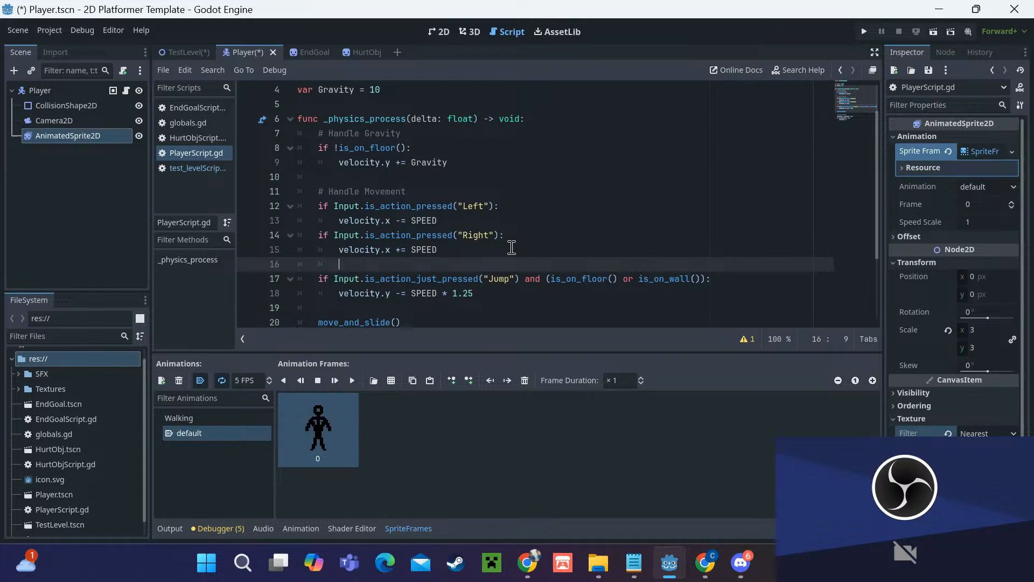
key(BackSpace)
text(if I)
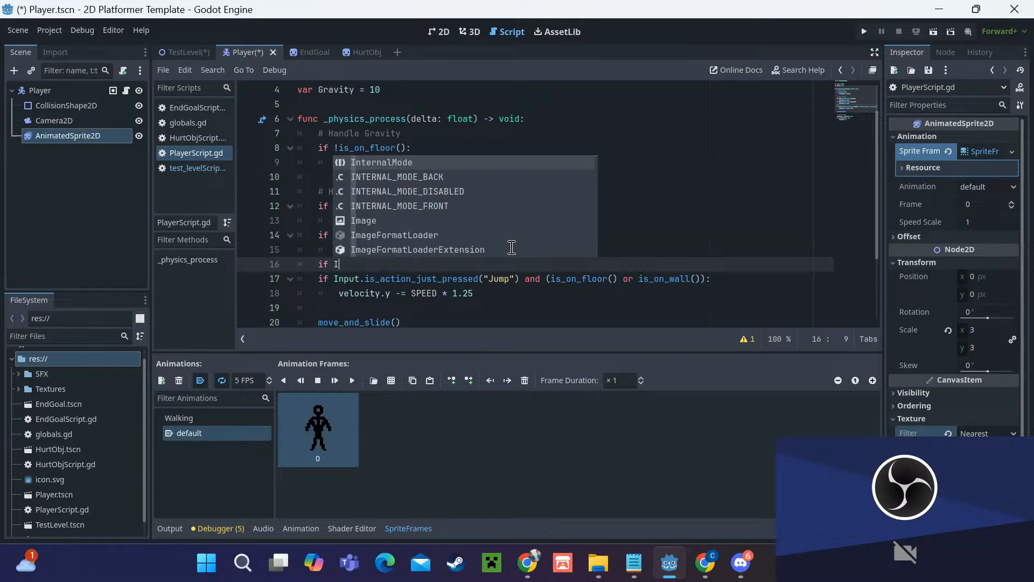
text(nput.is)
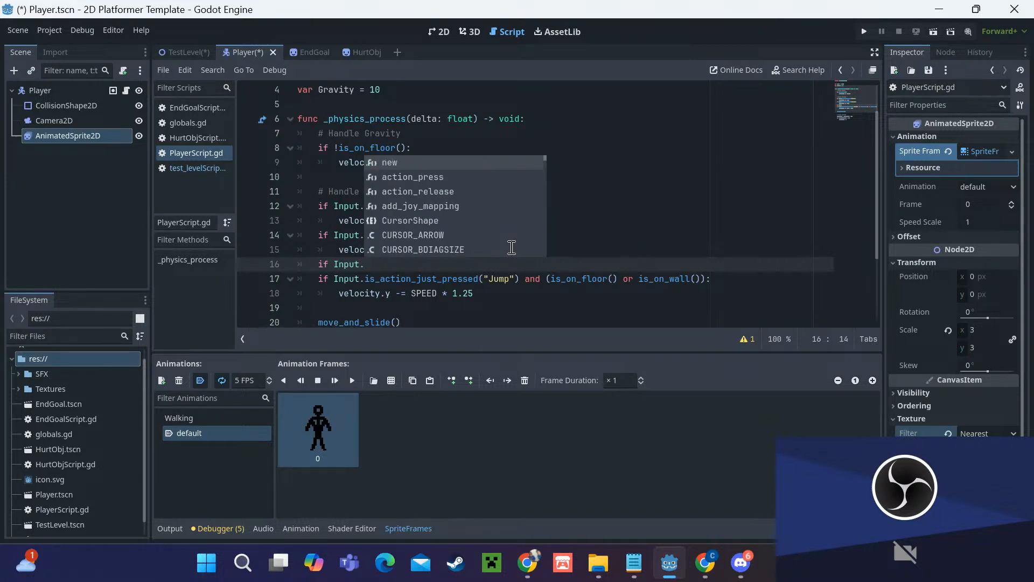
key(Down)
key(Down)
key(Return)
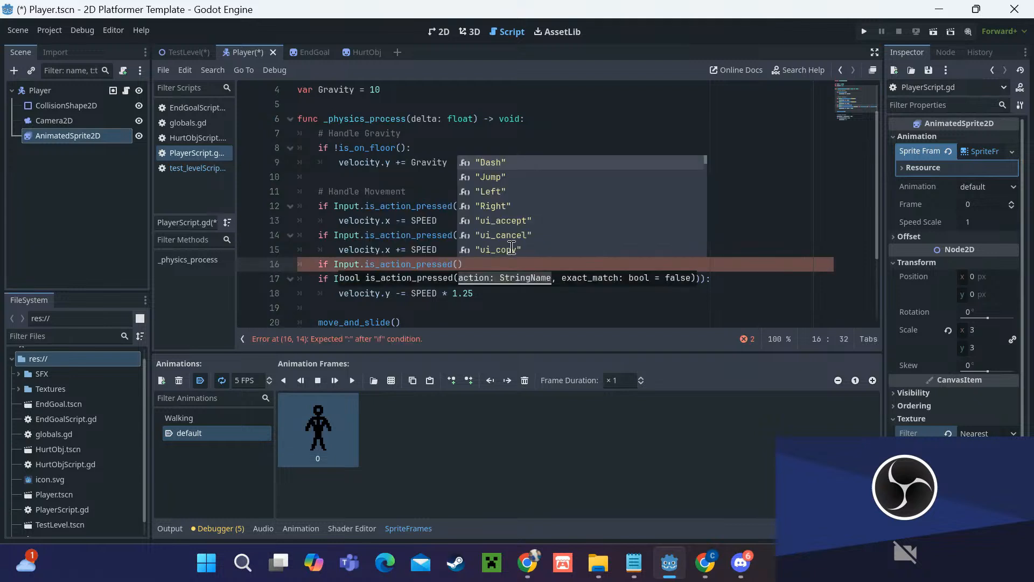
key(Down)
key(Down)
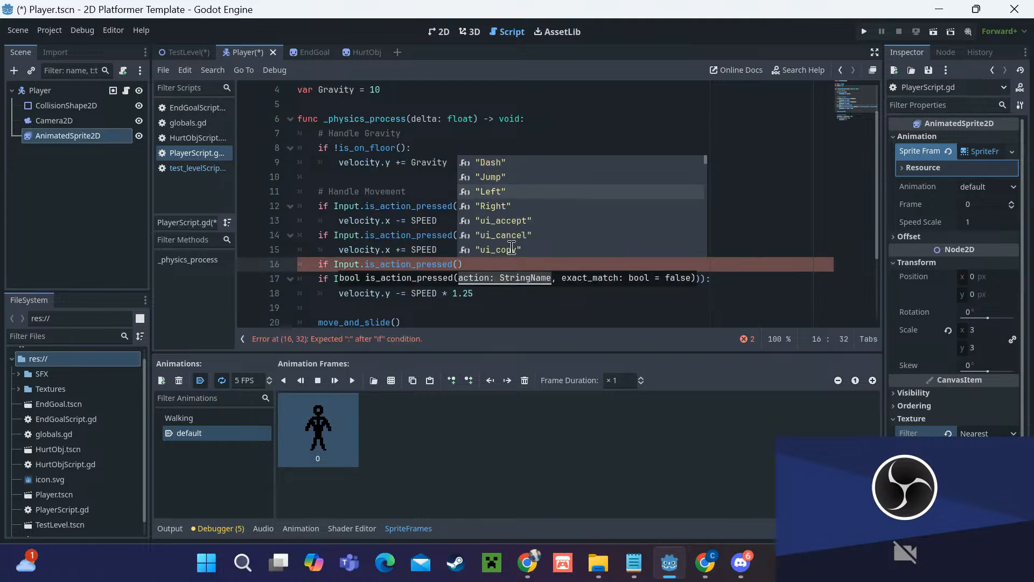
key(Return)
text(or)
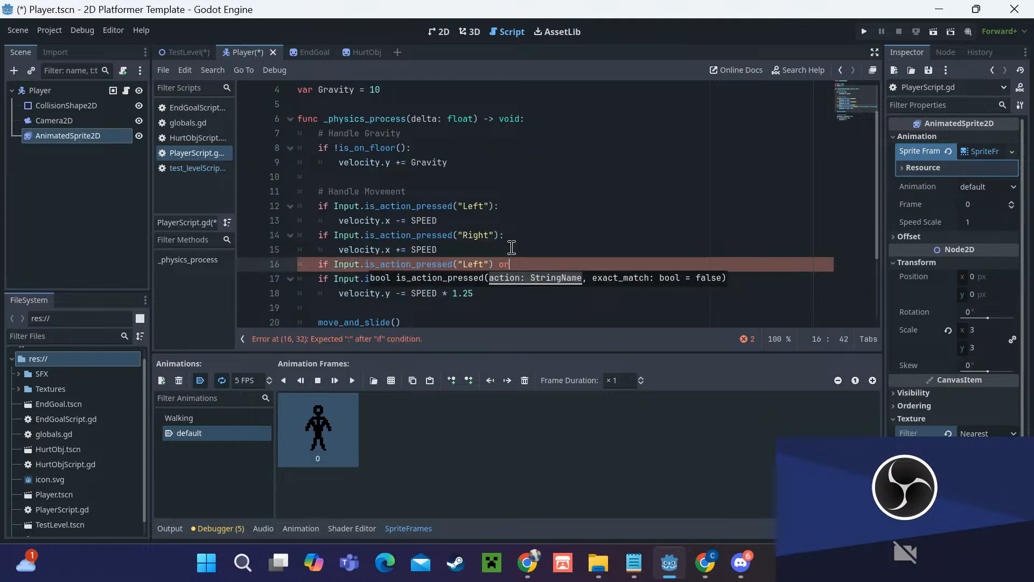
Step: Complete the new if condition with a copy of the Left check changed to Input.is_action_pressed("Right"), and open its indented block
drag(494, 264, 332, 267)
key(ctrl+c)
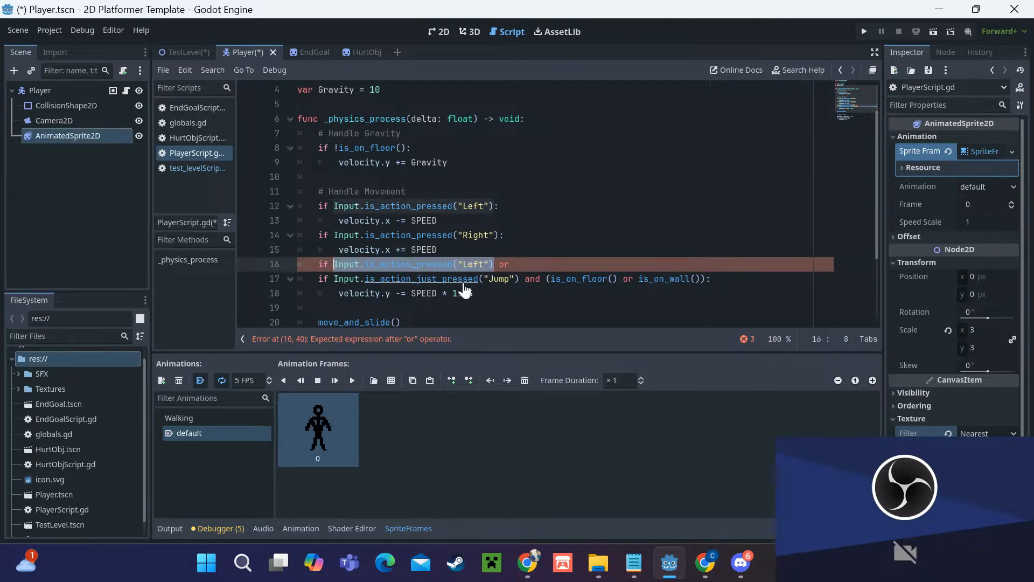
click(541, 264)
key(ctrl+v)
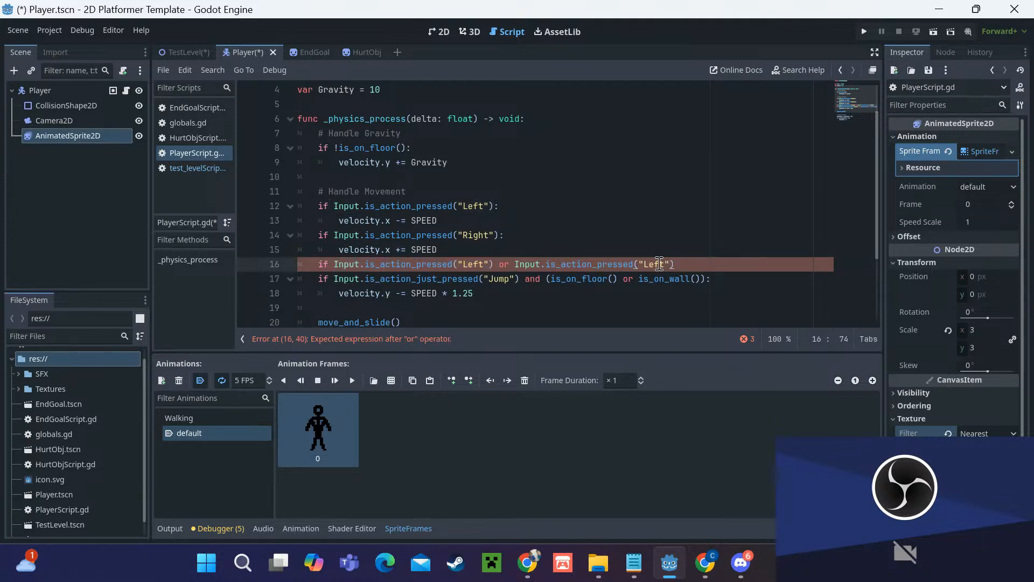
drag(671, 267, 645, 265)
text(Right:)
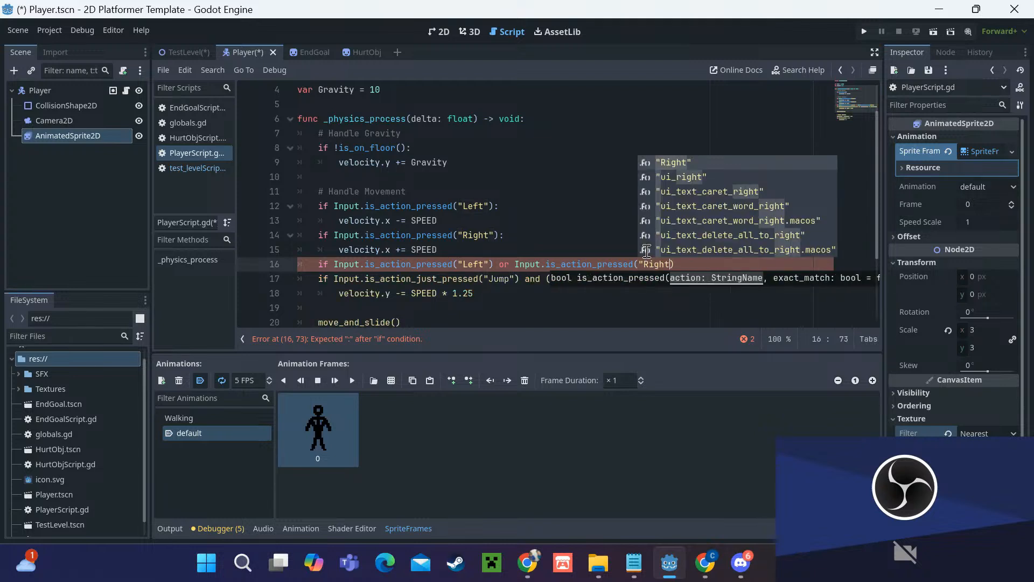
key(BackSpace)
text("):)
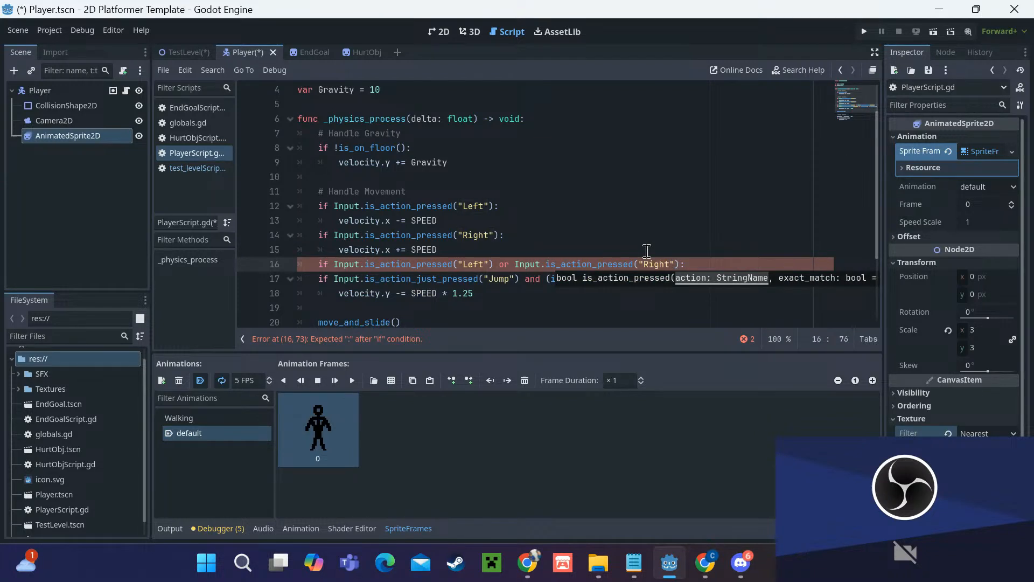
key(Return)
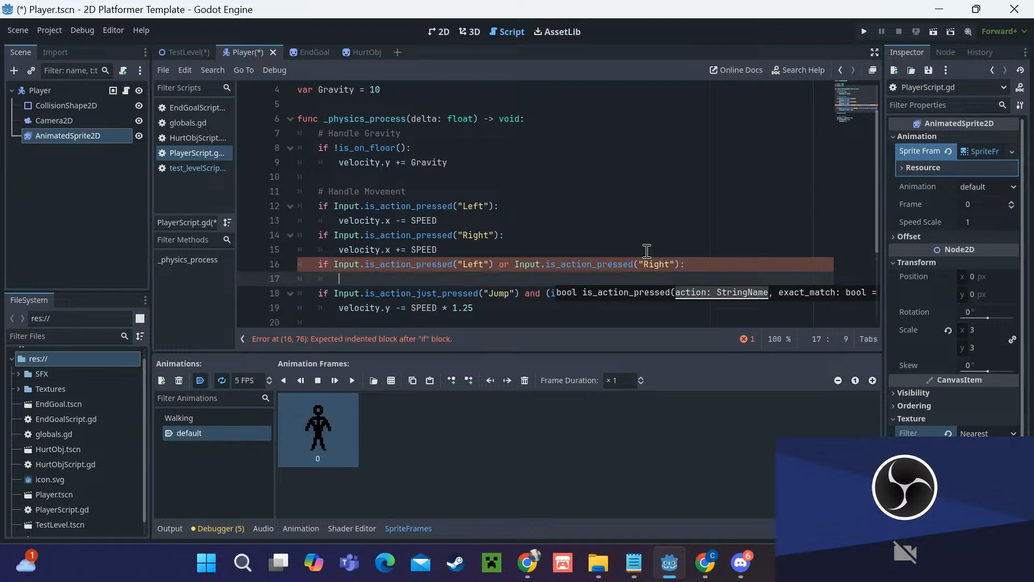
Step: Inside the Left-or-Right condition, set $AnimatedSprite2D.animation to "Walking"
text($)
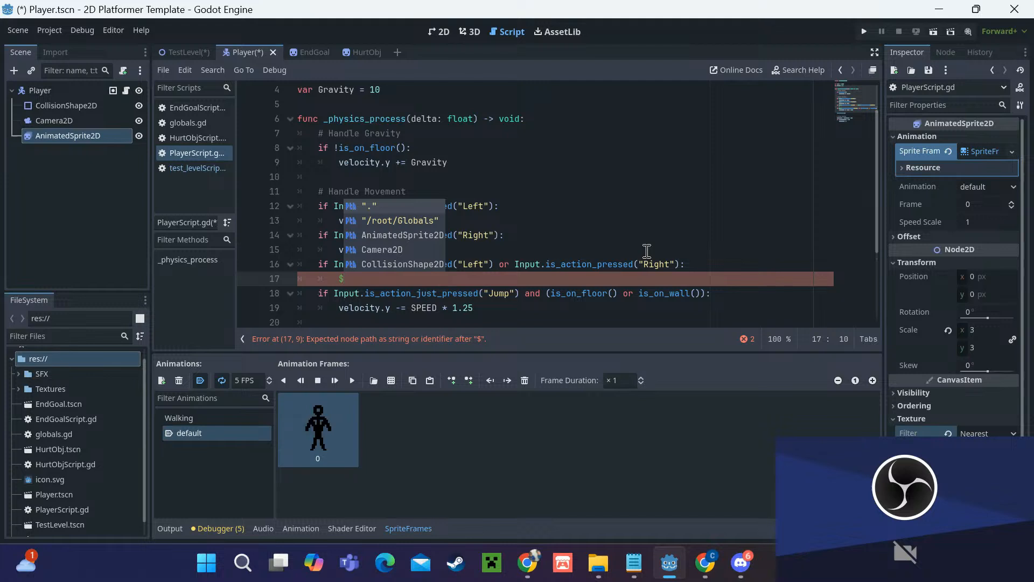
text(An)
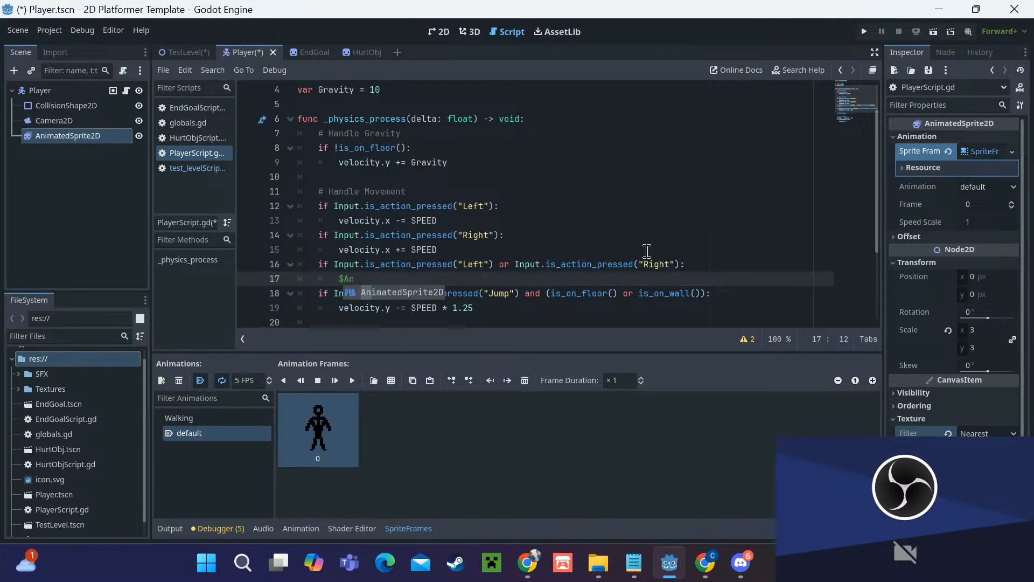
key(Return)
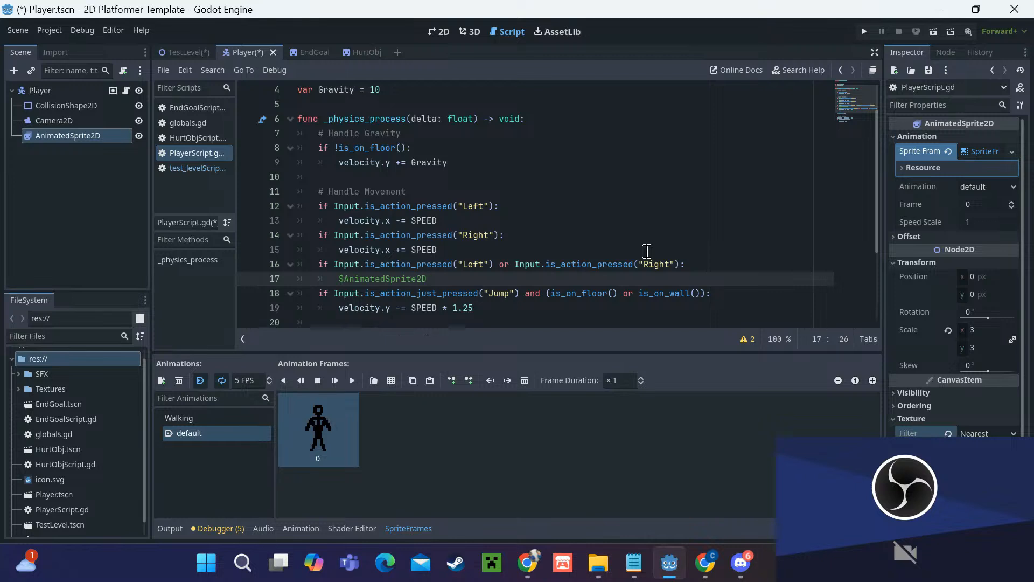
text(.)
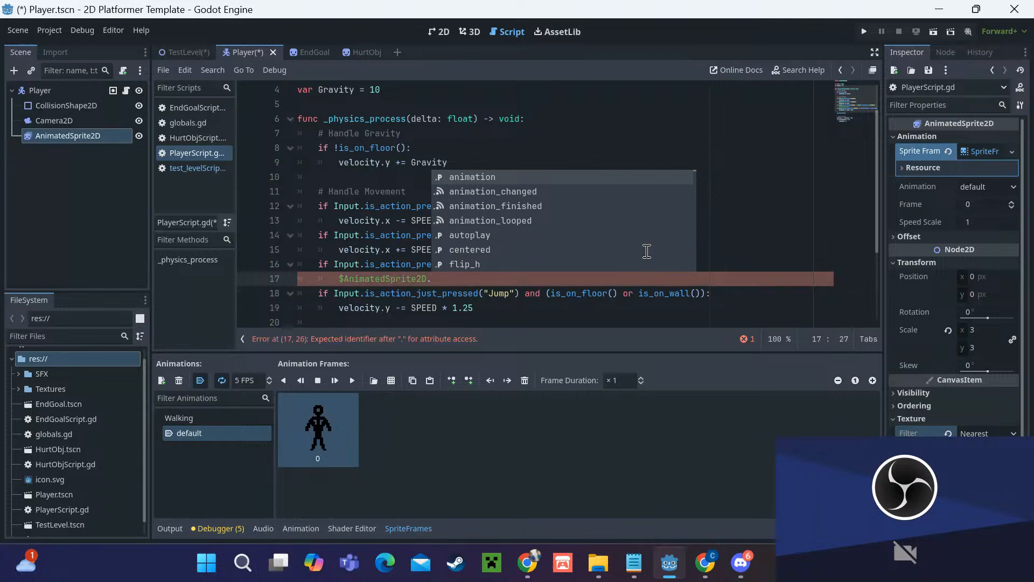
key(Return)
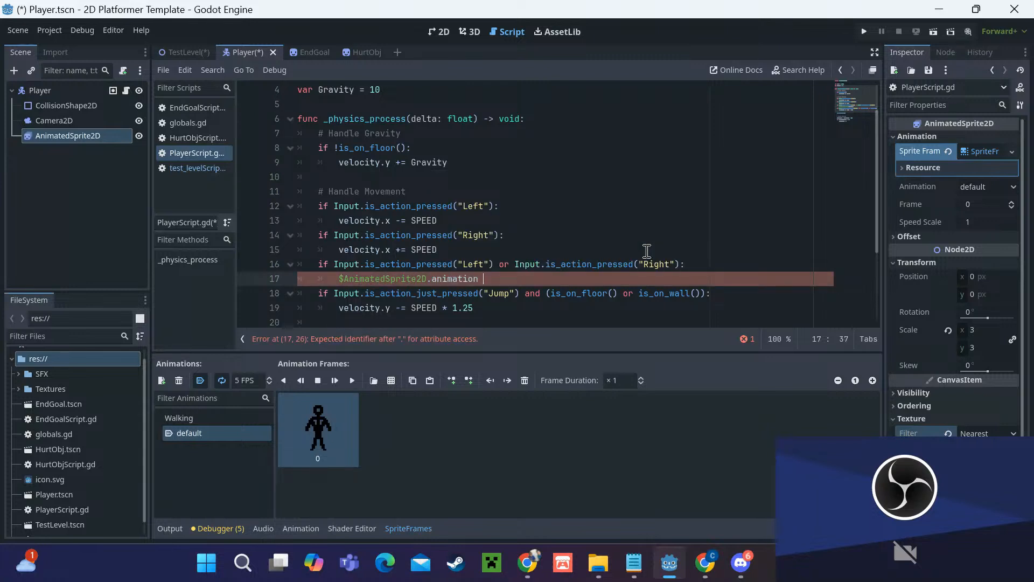
text(= )
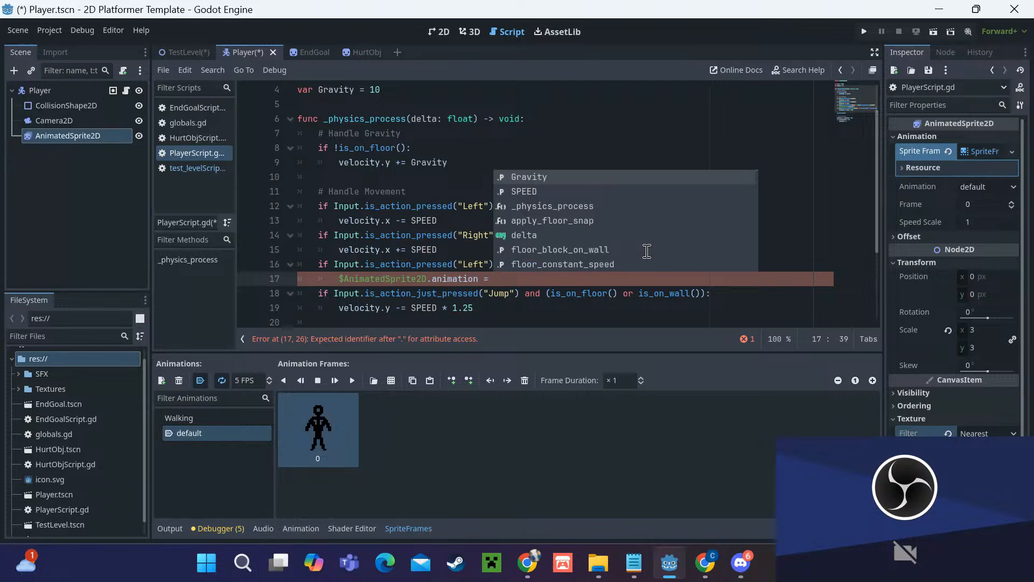
text("")
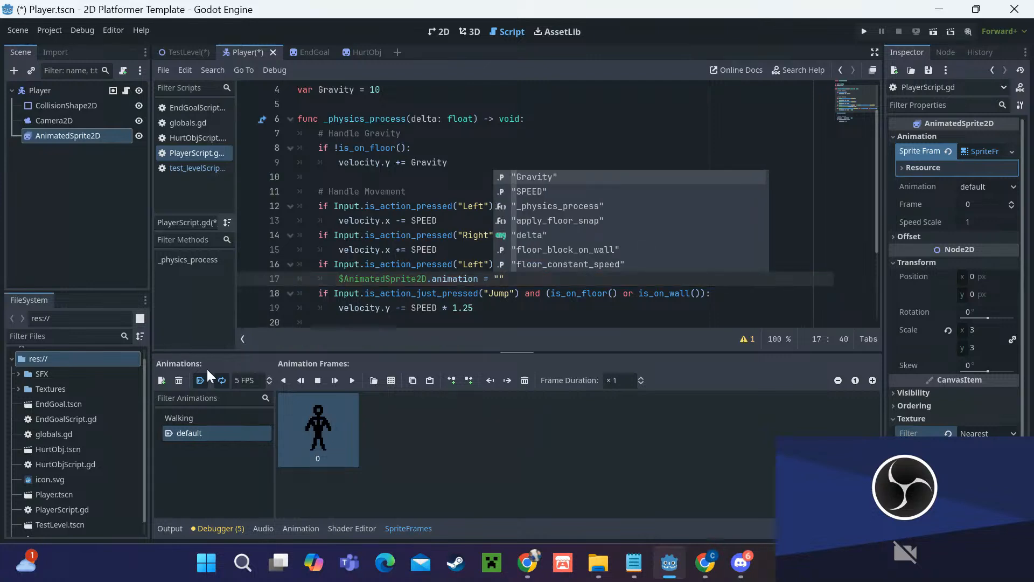
text(Walking)
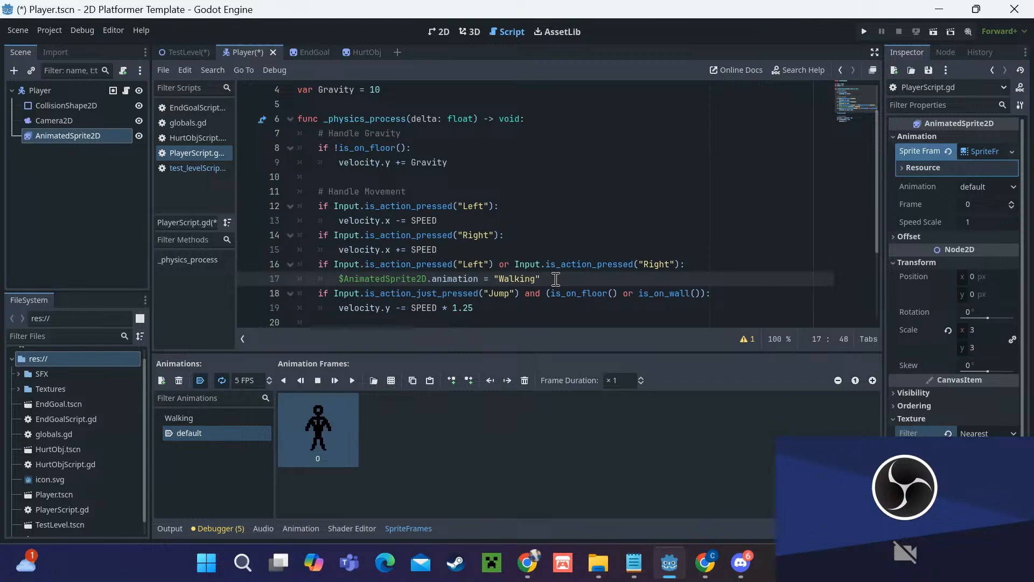
Step: Add an else branch to the Left-or-Right condition that sets $AnimatedSprite2D.animation to "default", reusing the Walking line
key(Return)
key(BackSpace)
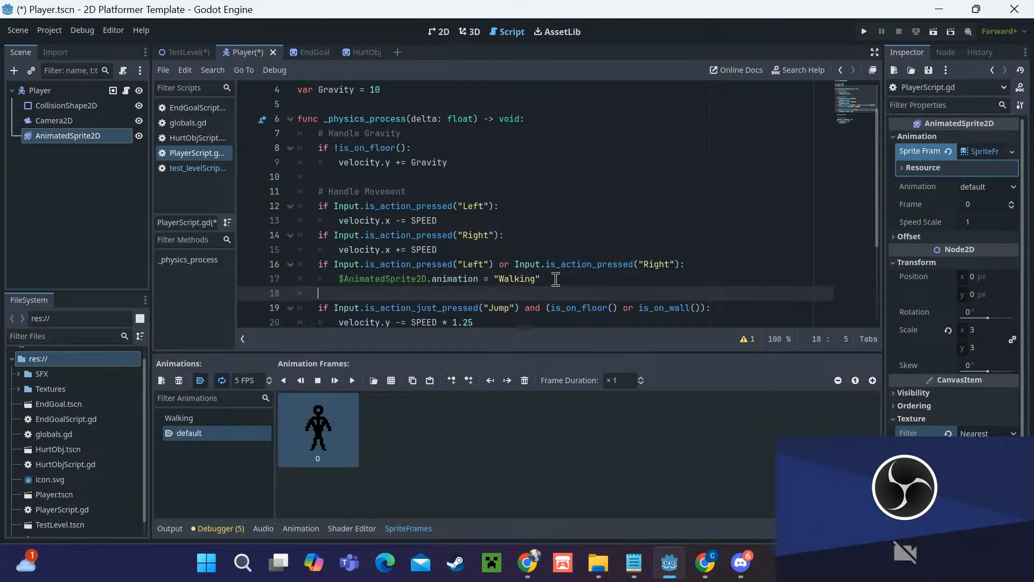
text(else:)
key(Return)
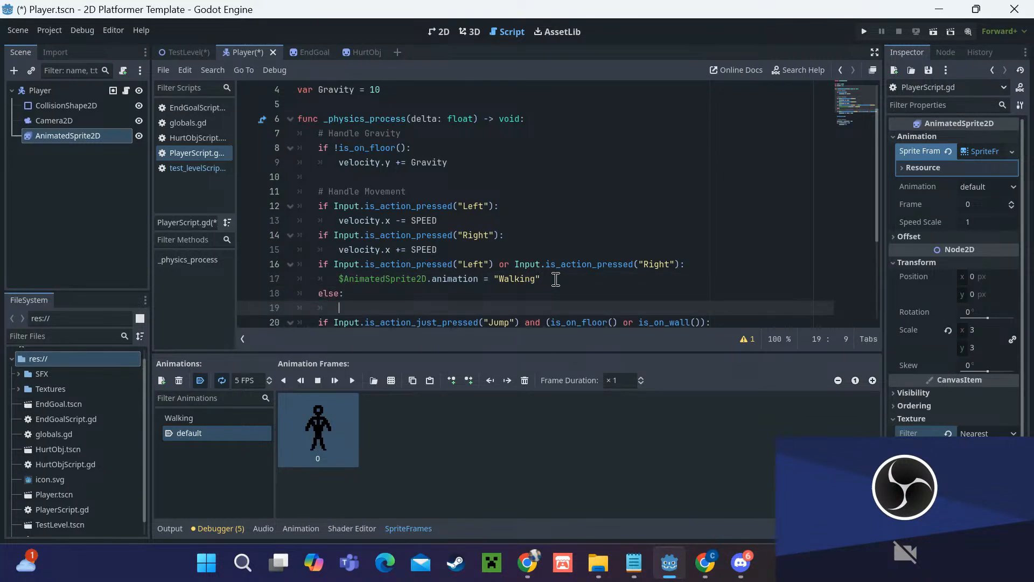
drag(541, 279, 340, 279)
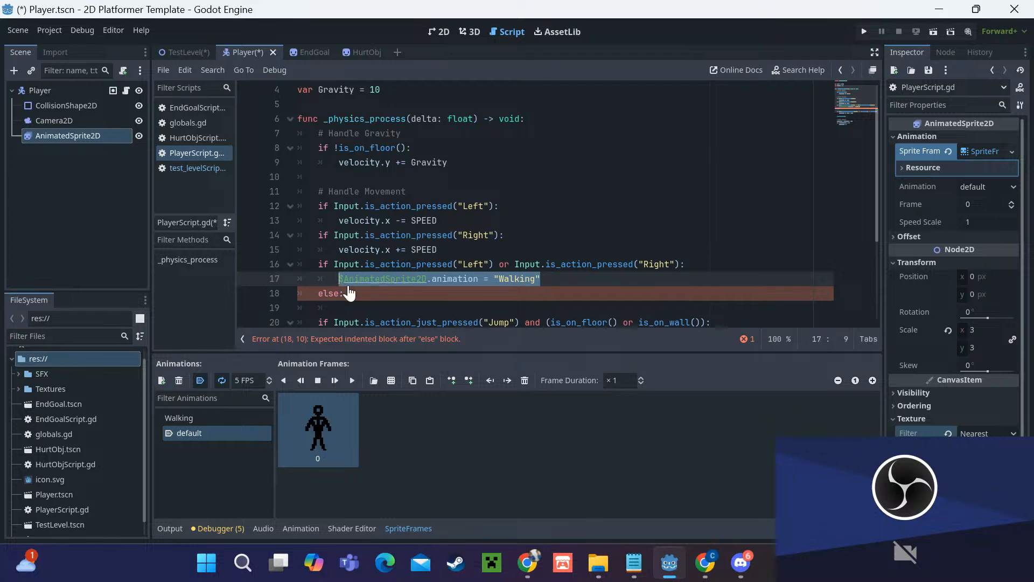
key(ctrl+c)
click(366, 308)
key(ctrl+v)
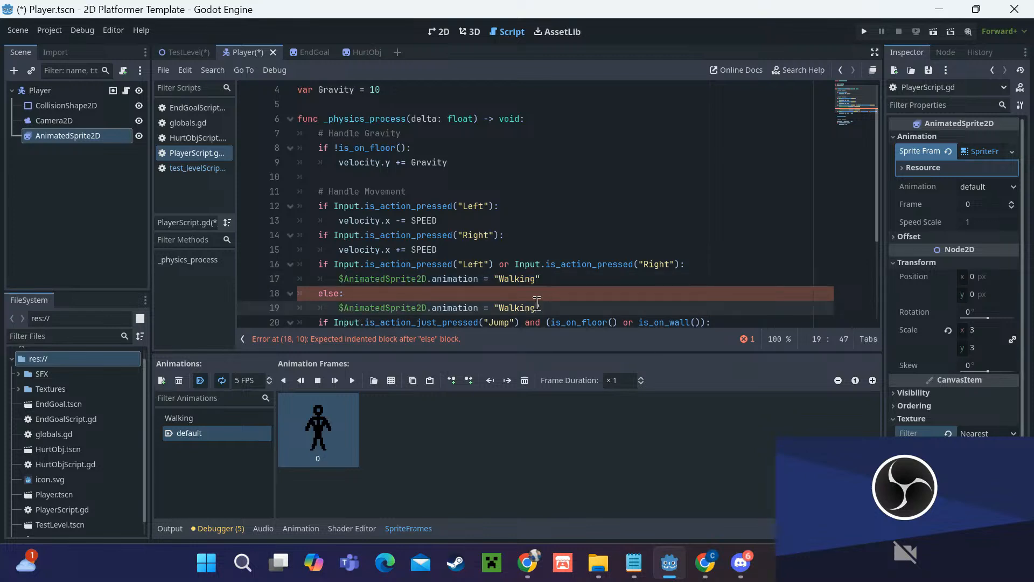
double_click(537, 308)
text(d)
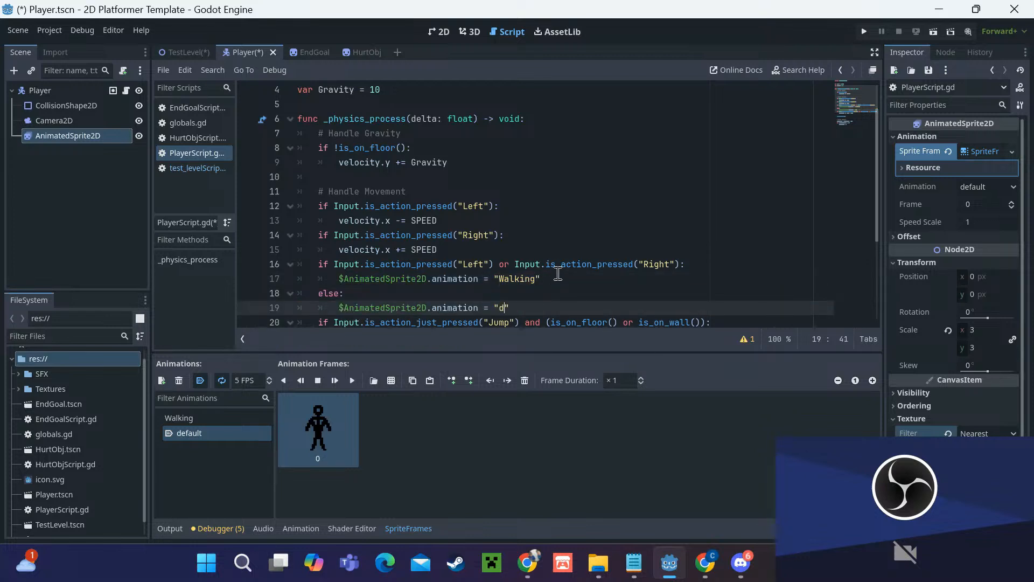
text(efault)
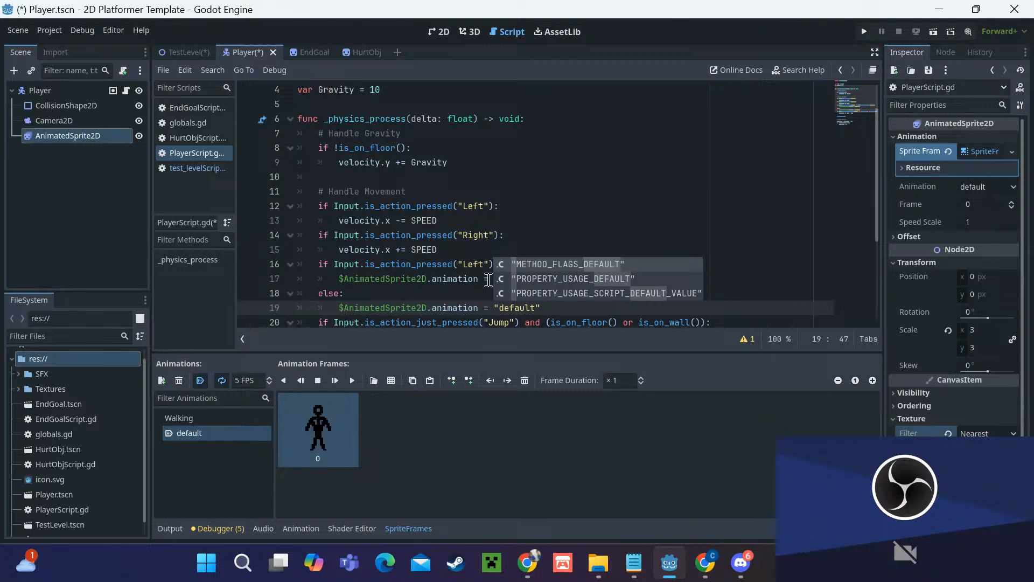
click(477, 289)
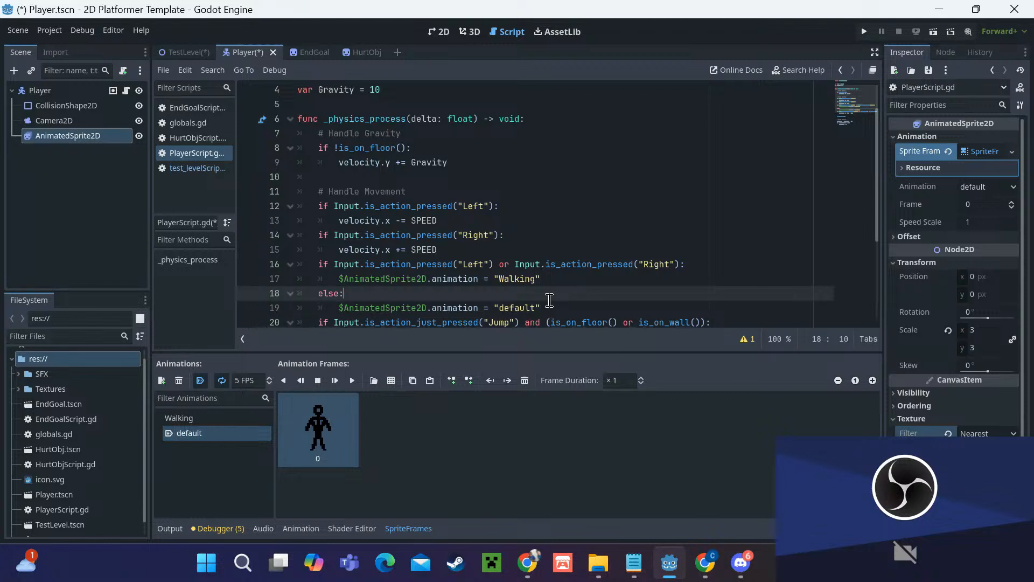
Step: Run the TestLevel scene and walk the player left and right to test the animation switching
click(185, 52)
click(934, 32)
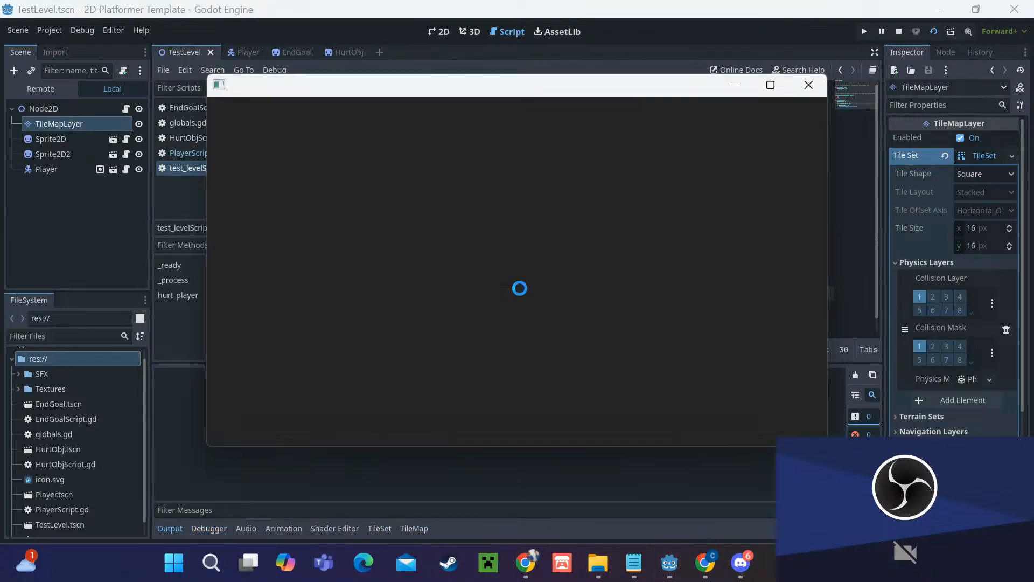
key(Left)
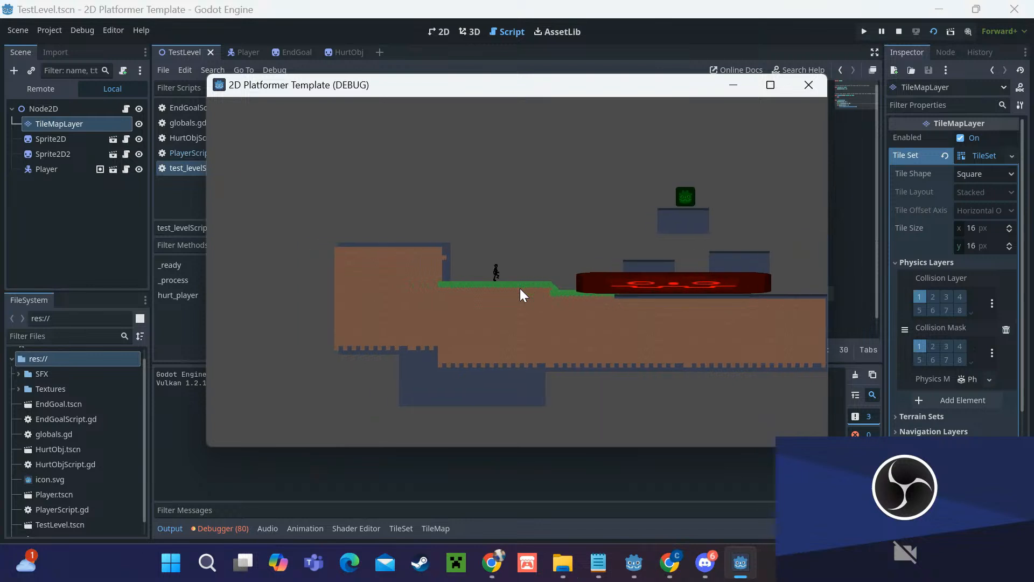
key(Right)
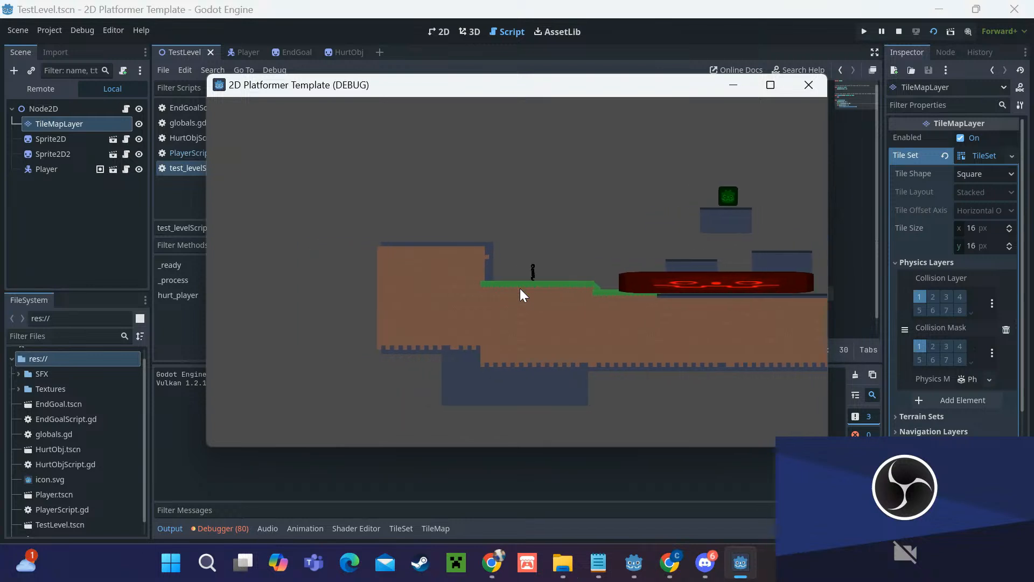
key(Left)
key(Right)
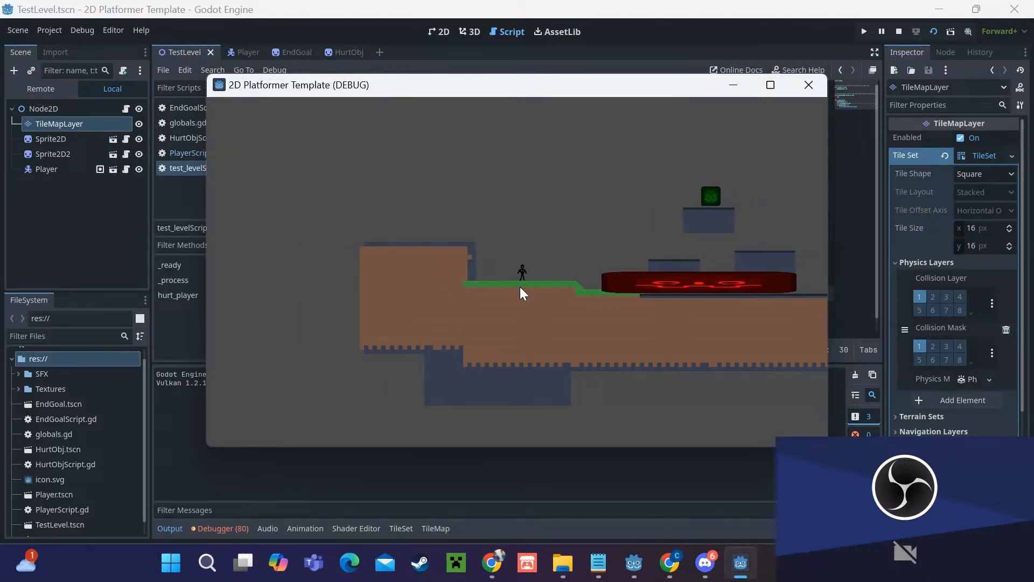
key(Left)
key(Right)
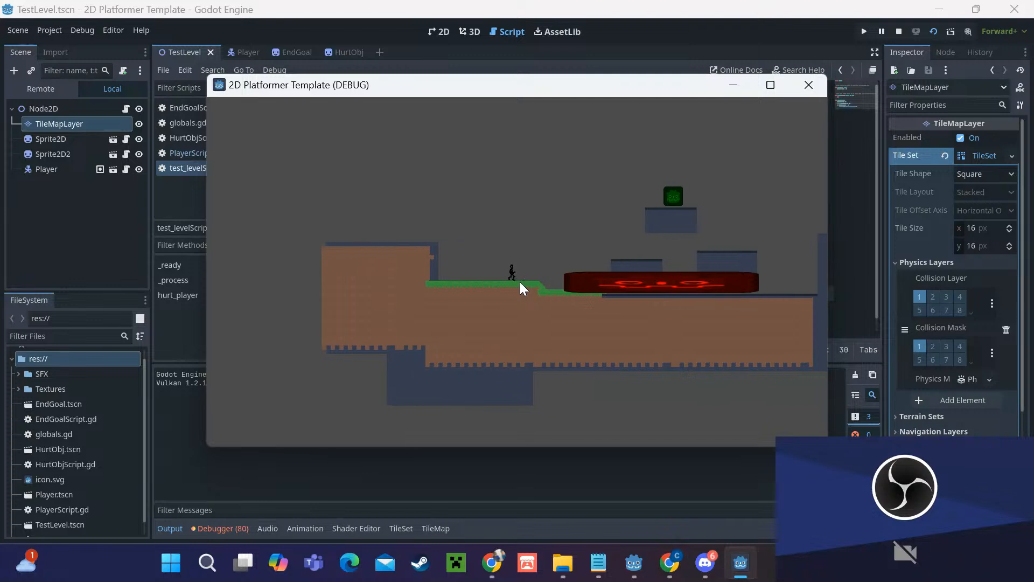
Step: Walk the player back and forth on the grass to check which way the sprite faces, and stop the running game
key(Left)
key(Right)
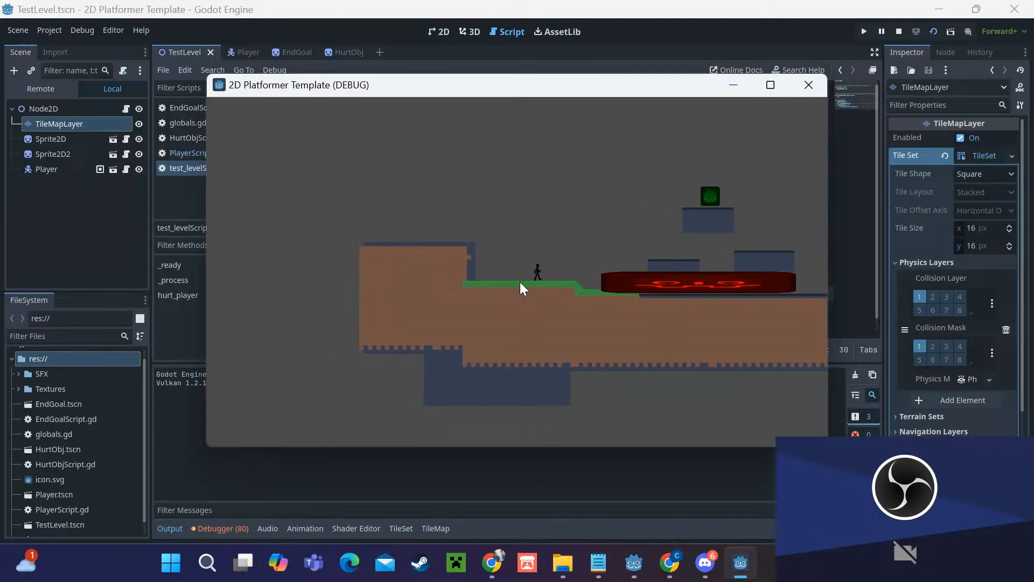
key(Left)
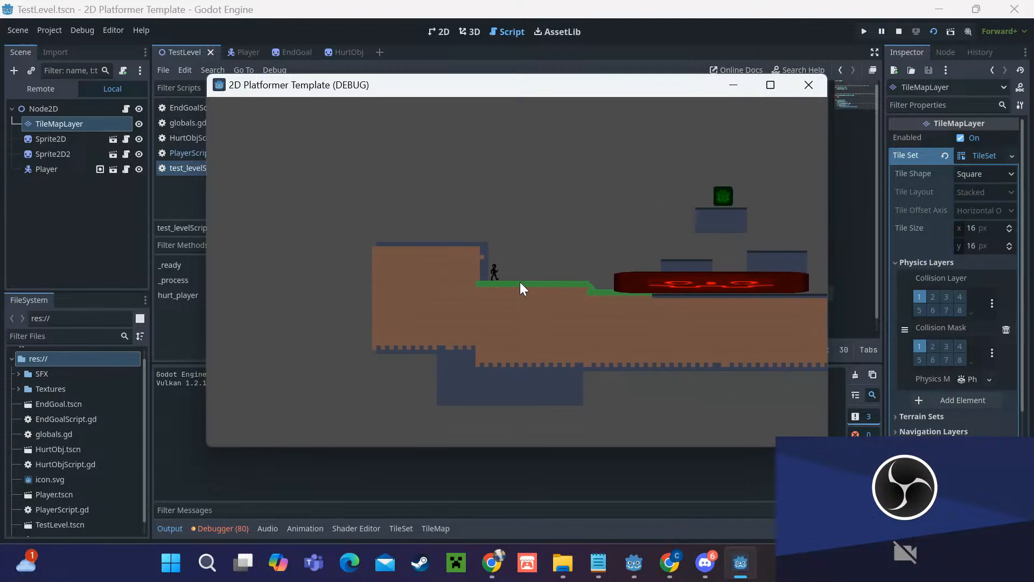
key(Right)
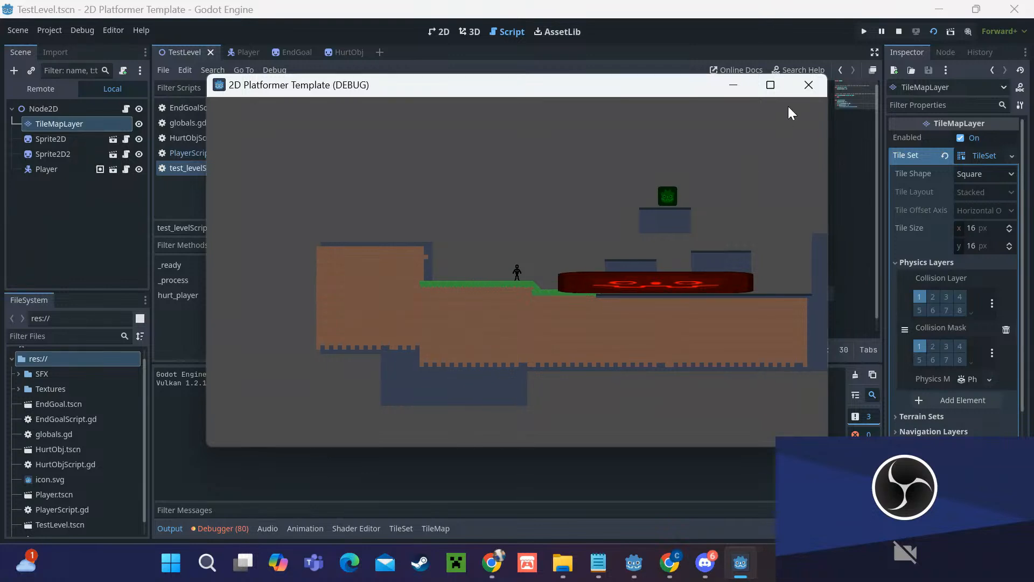
click(898, 31)
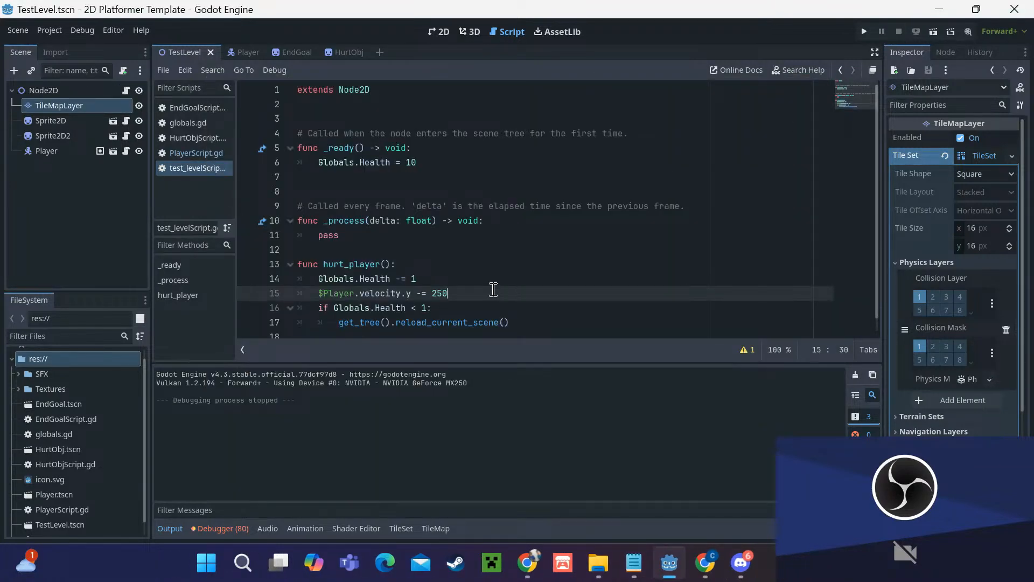
Step: In the player script, add $AnimatedSprite2D.flip_h = true as the first line of the Left movement condition
scroll(494, 288, down, 1)
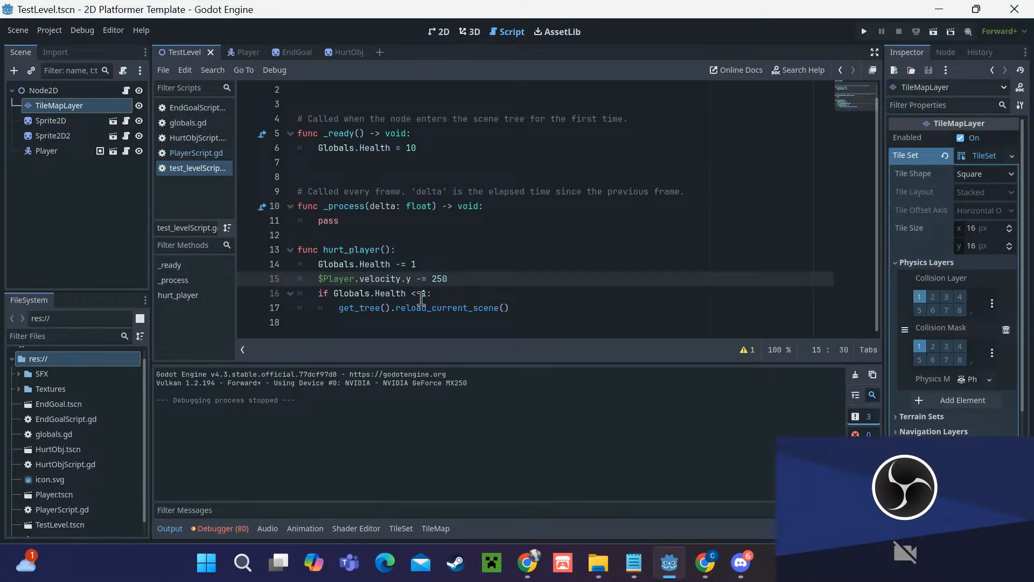
click(234, 59)
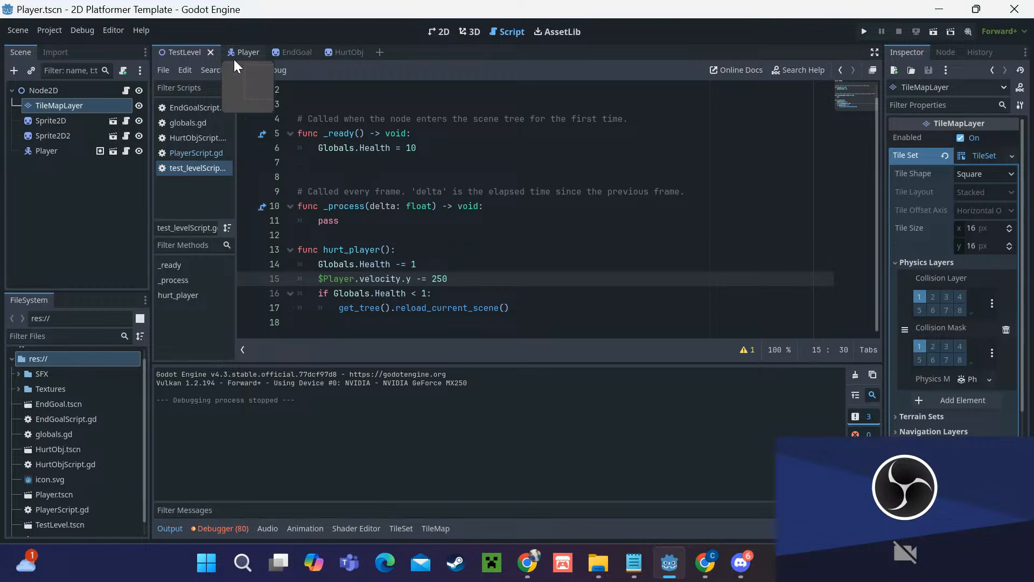
scroll(494, 224, down, 2)
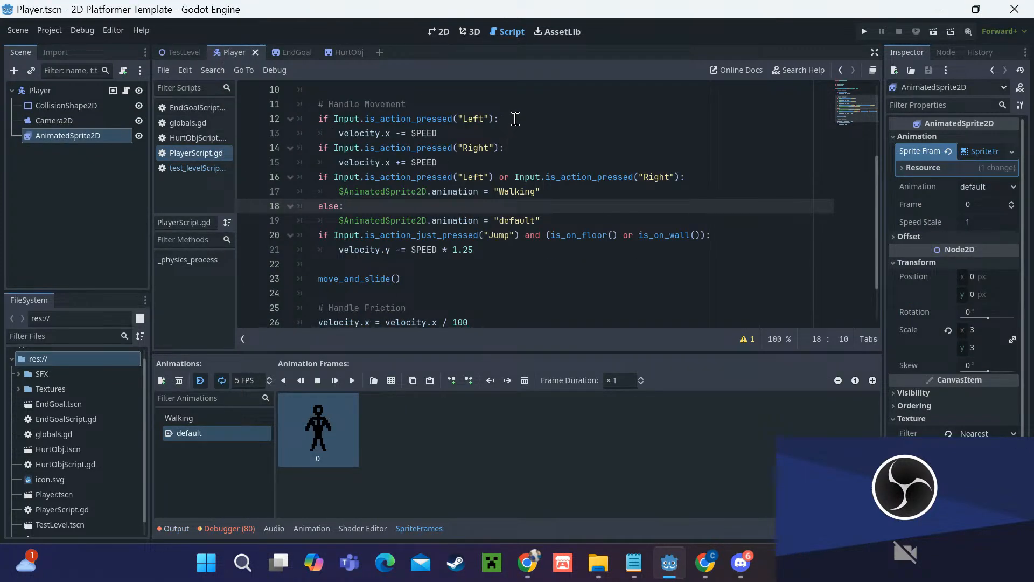
click(514, 118)
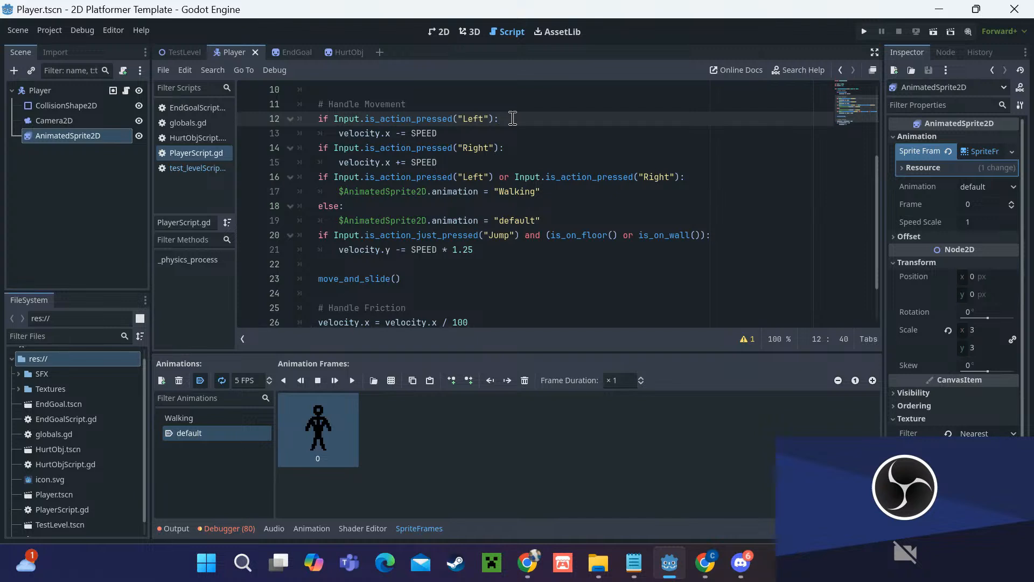
key(Return)
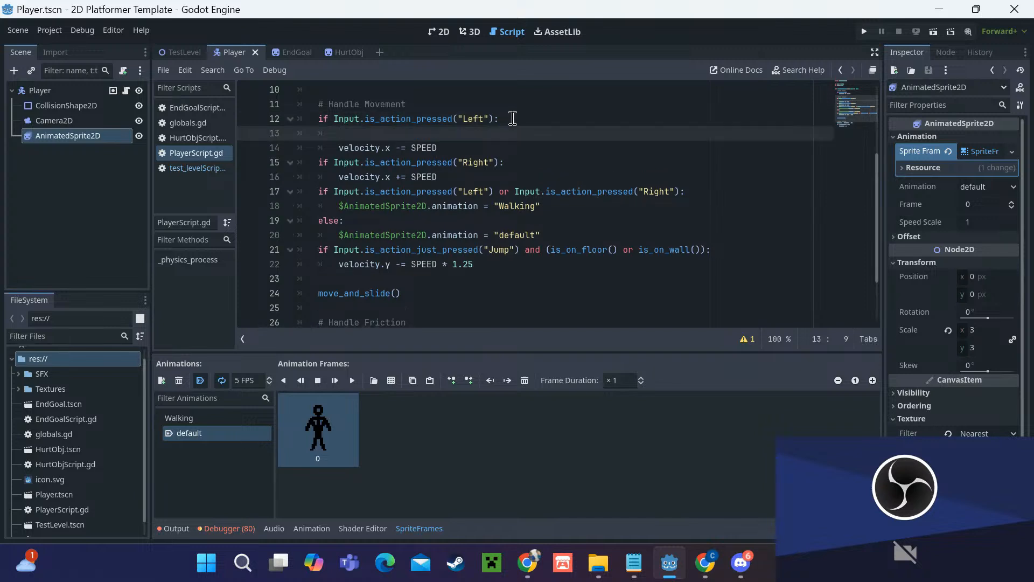
text($A)
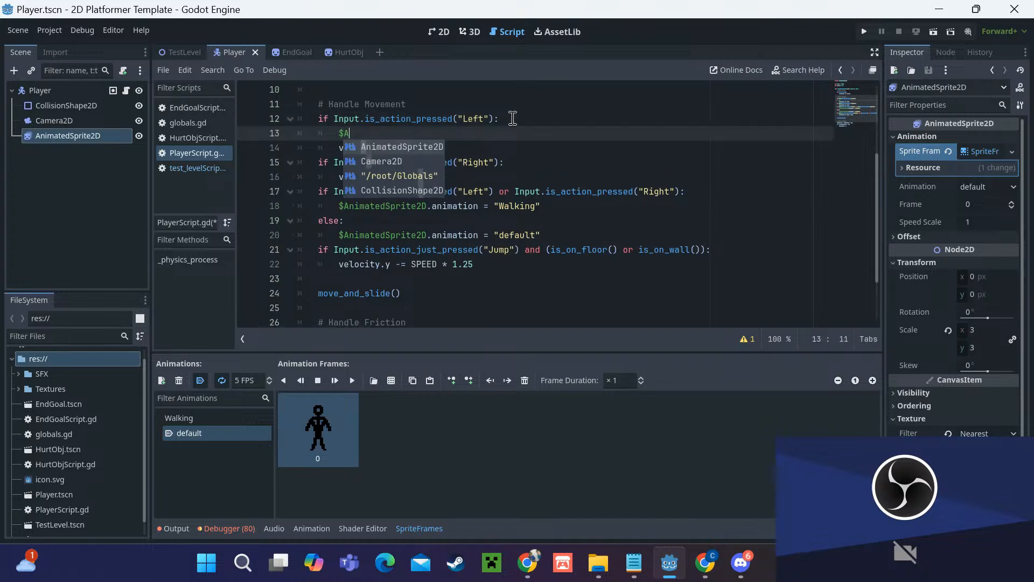
key(Return)
text(.f)
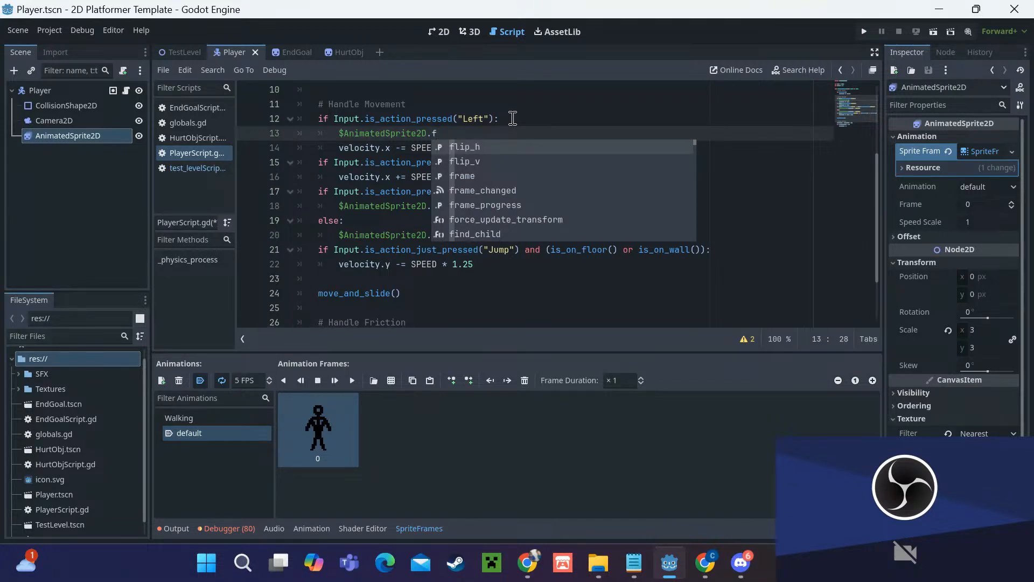
key(Return)
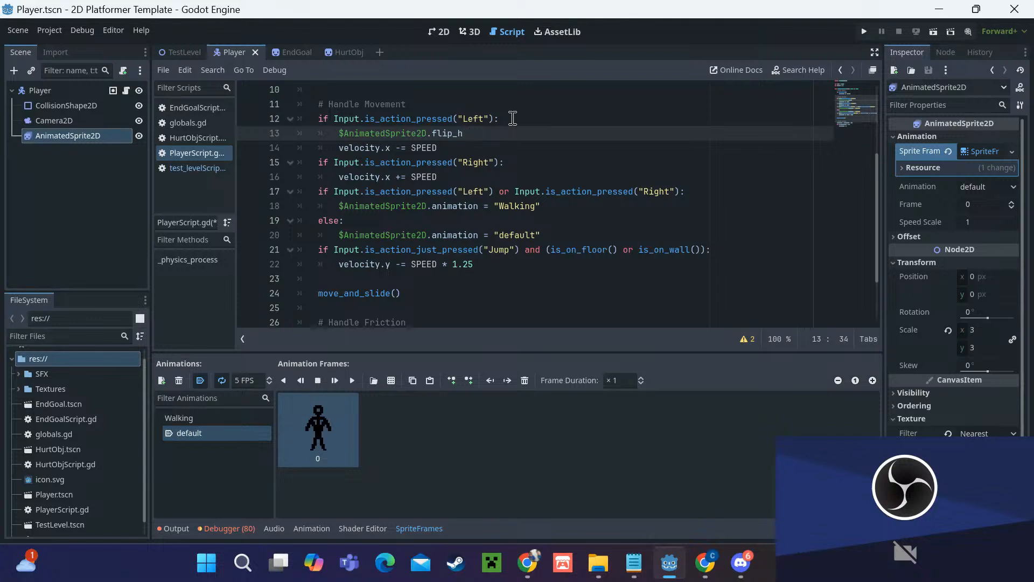
text(= true)
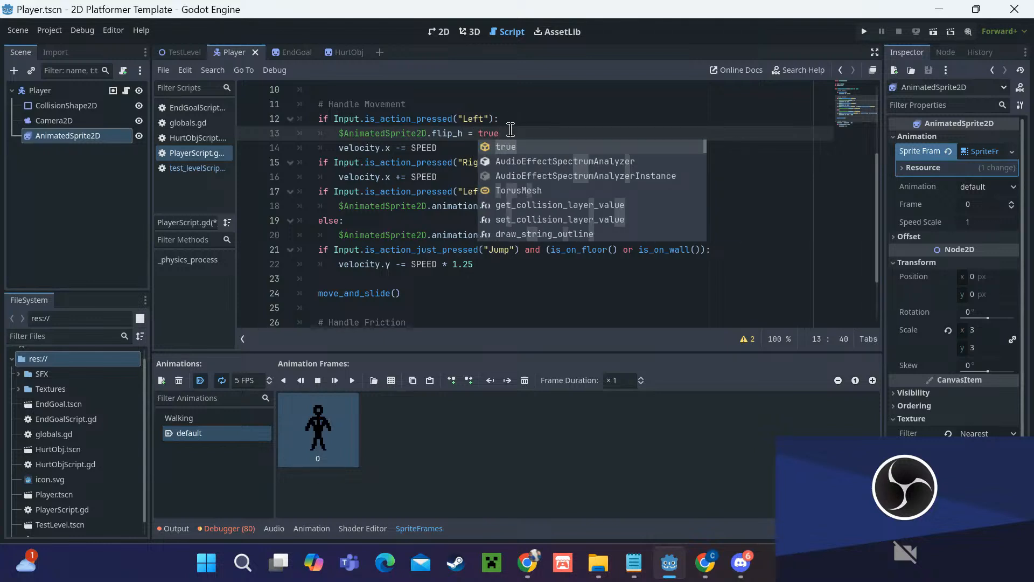
Step: Copy the flip_h line into the start of the Right movement condition and change its value to false
drag(507, 134, 341, 132)
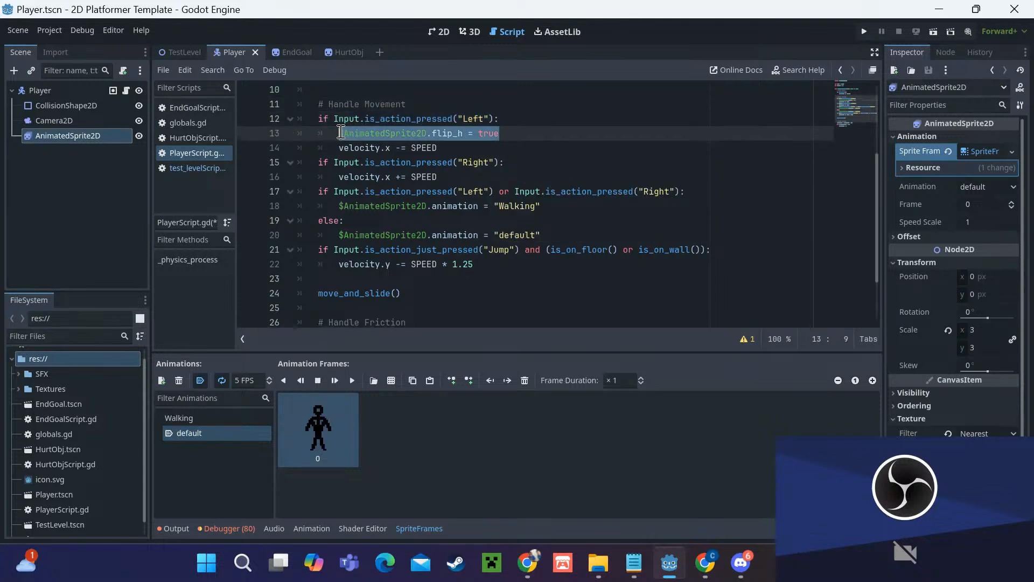
click(520, 132)
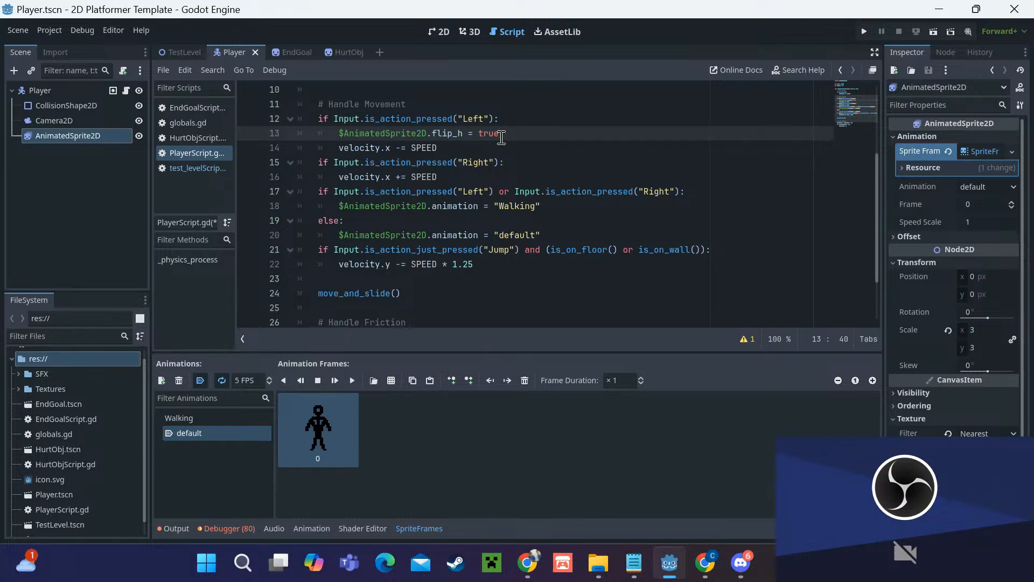
click(519, 162)
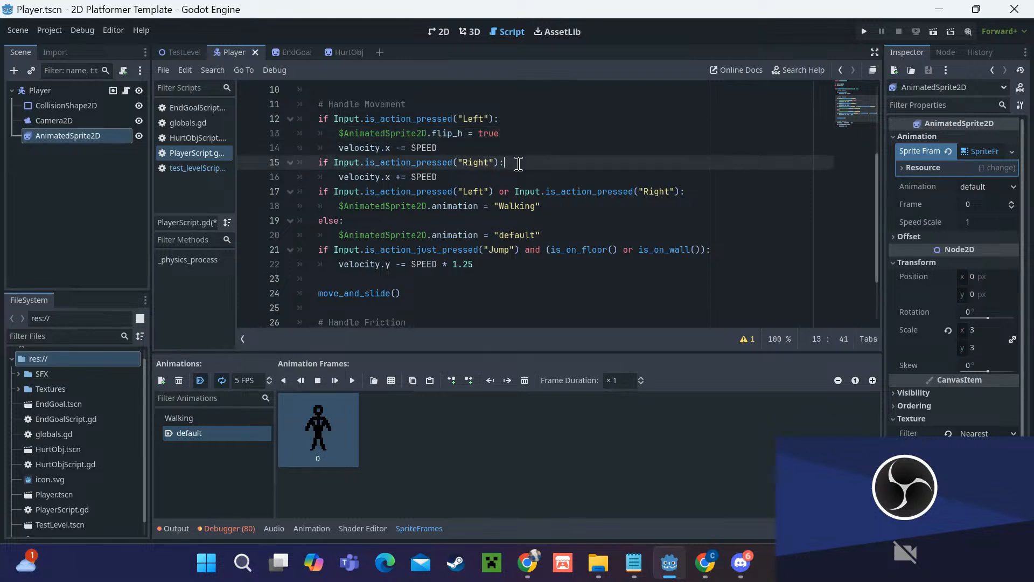
key(Return)
text($AnimatedSprite2D.flip_h = f)
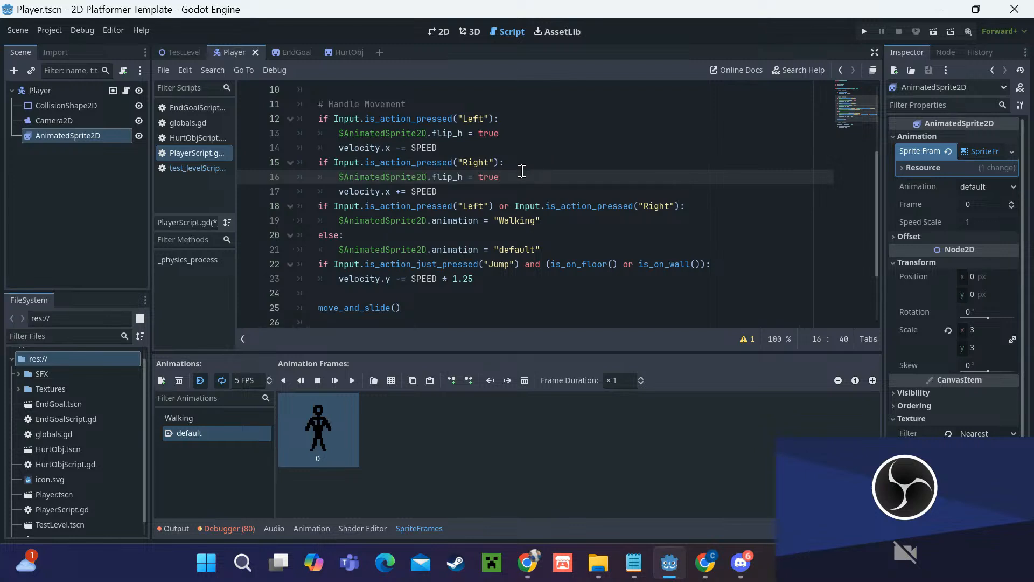
text(alse)
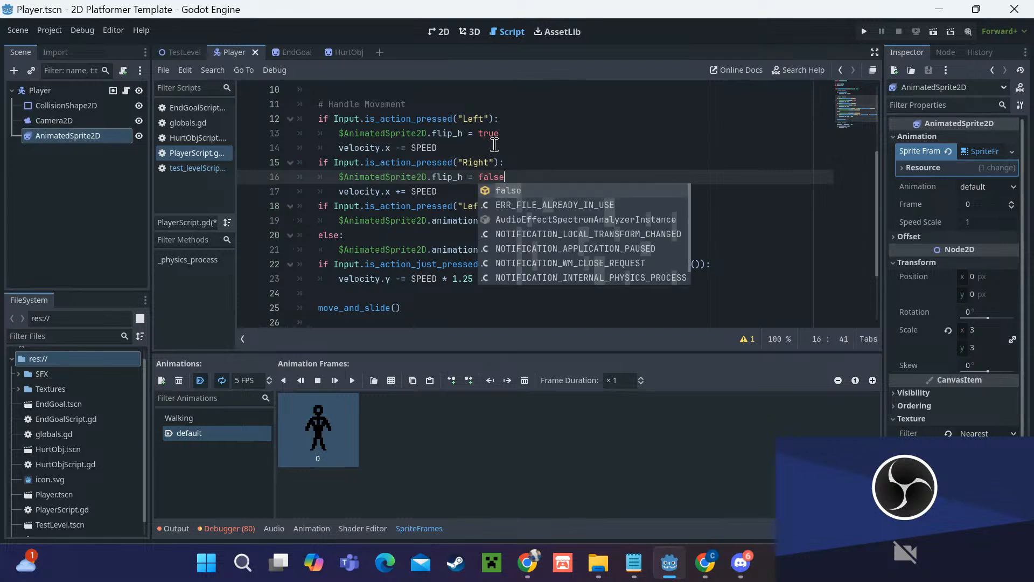
click(522, 148)
Step: Run the TestLevel scene and walk the player left and right to test the horizontal sprite flipping
click(169, 51)
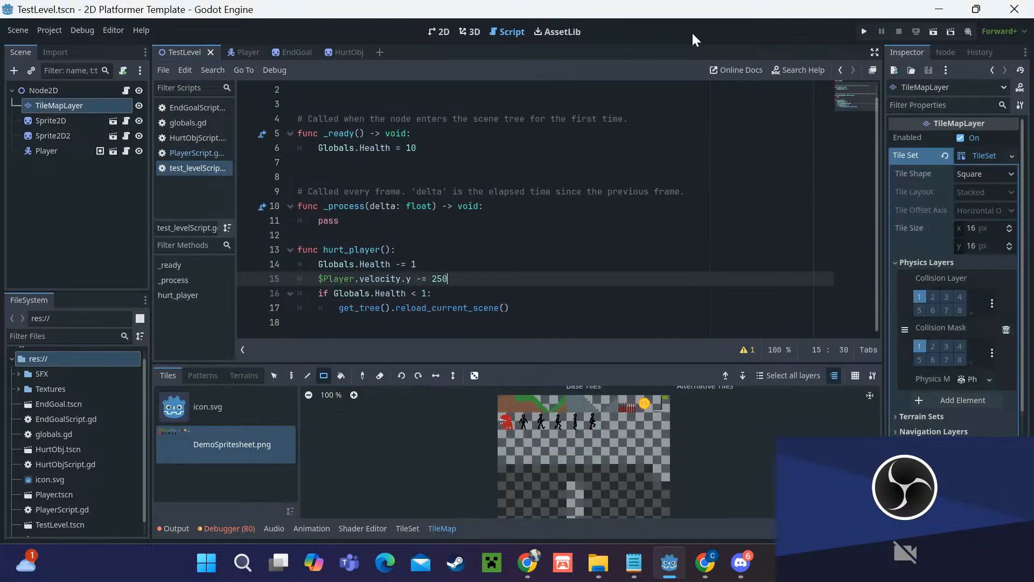
click(240, 52)
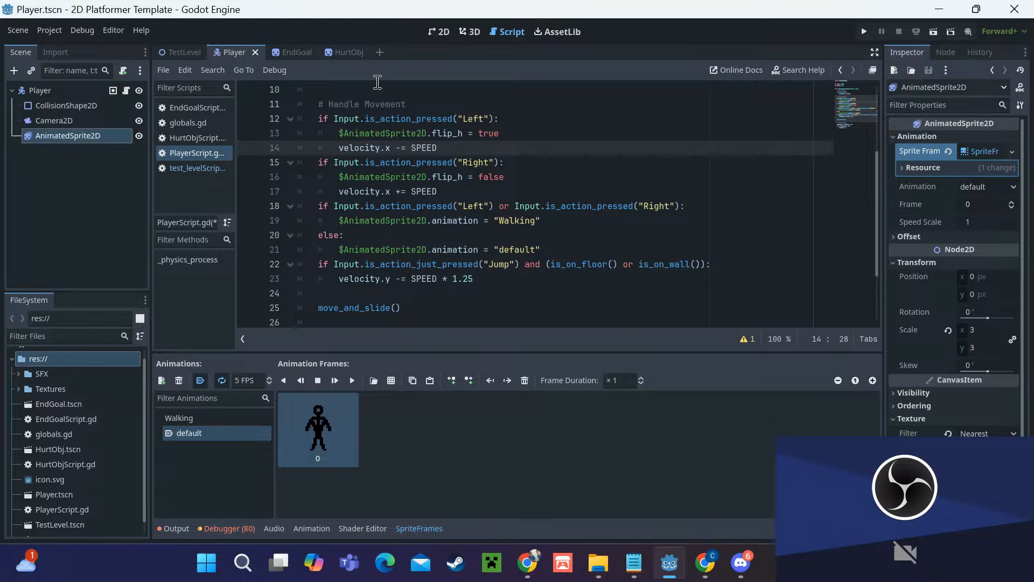
click(179, 52)
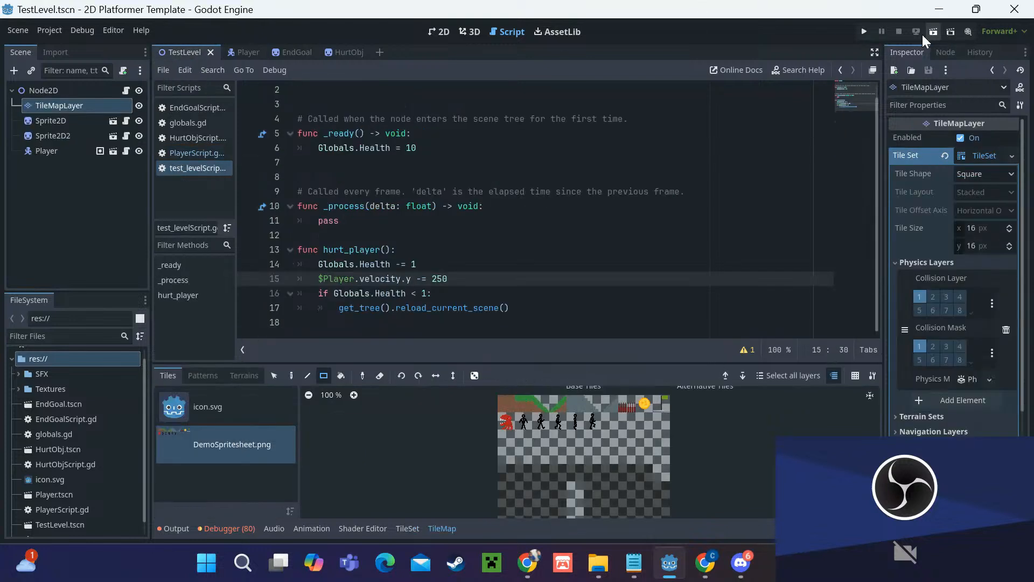
click(933, 33)
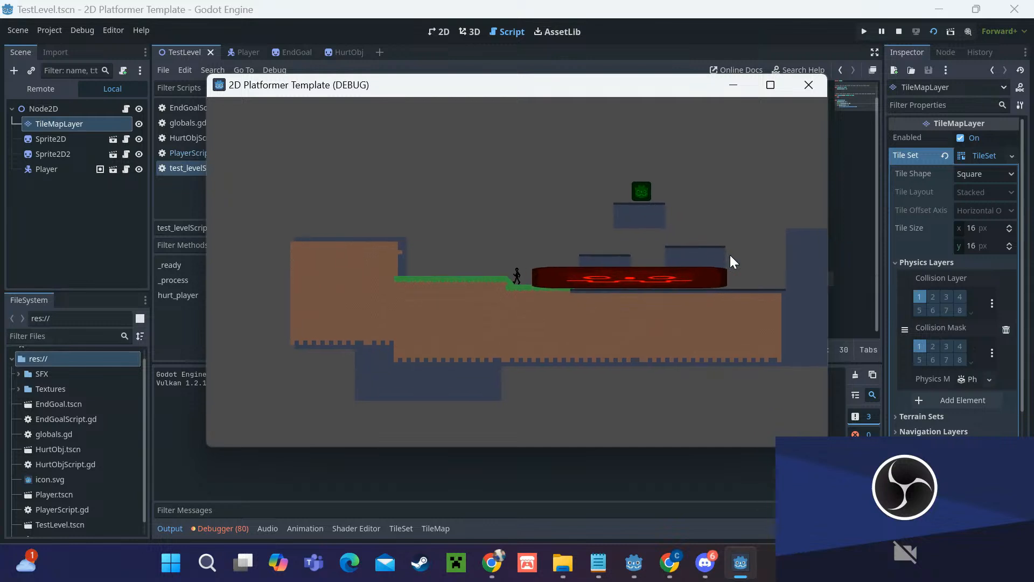
key(Right)
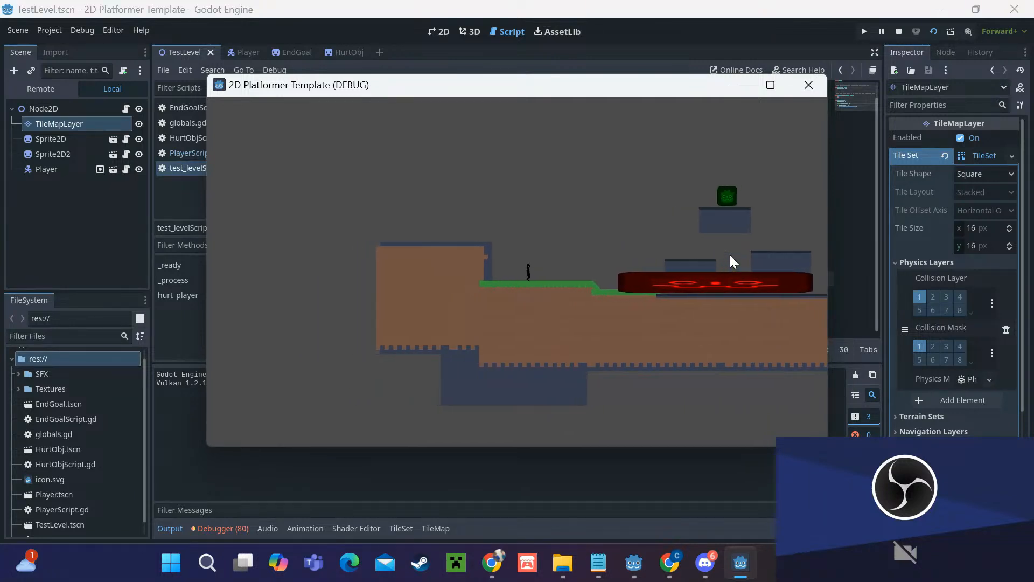
key(Left)
key(Right)
key(Left)
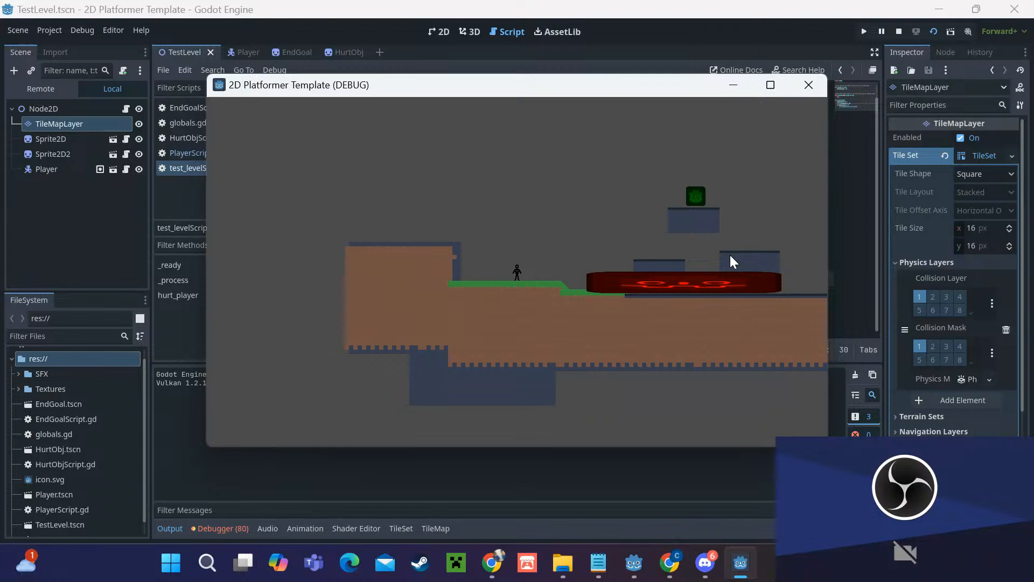
key(Left)
key(Right)
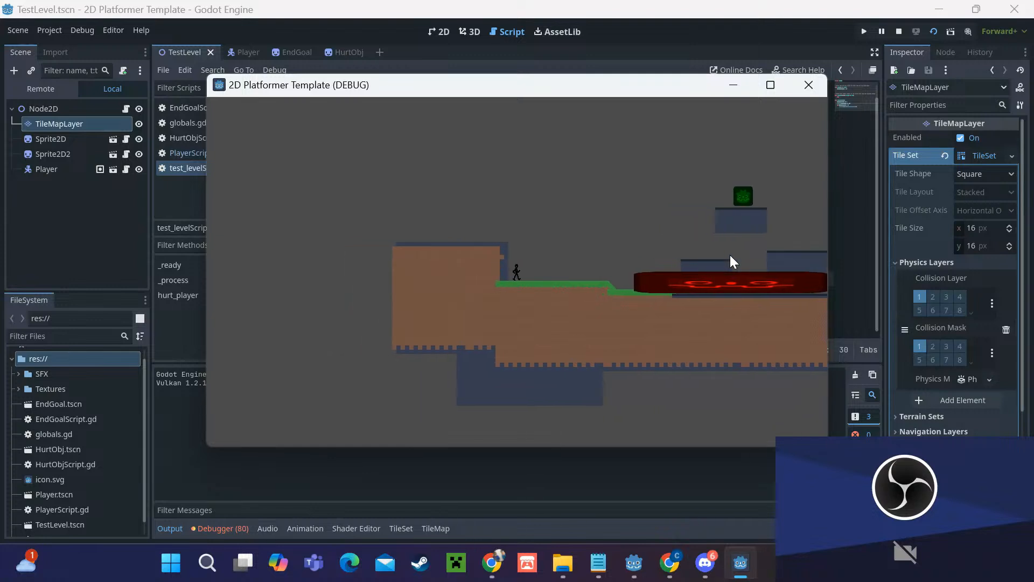
key(Left)
key(Right)
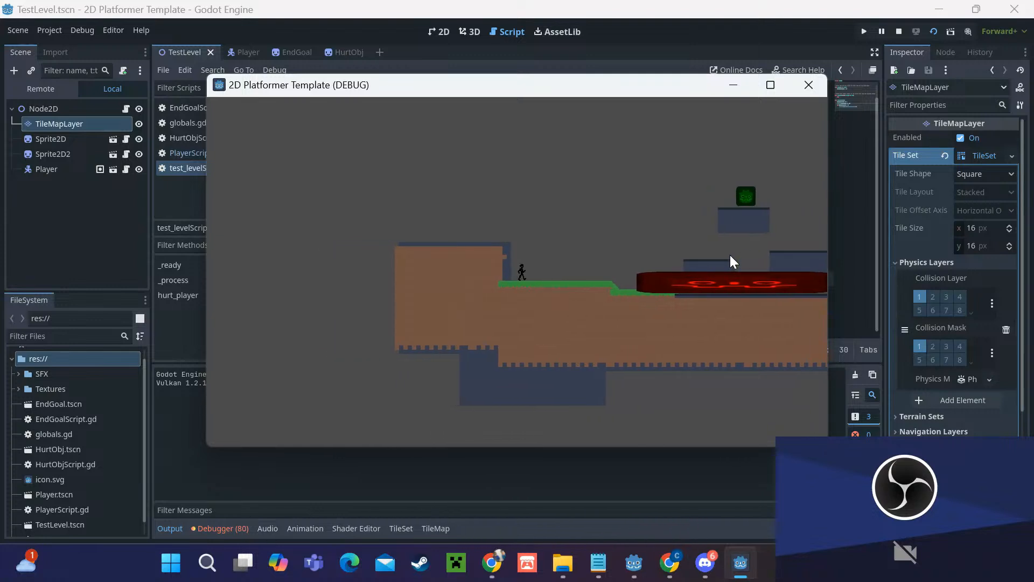
Step: Jump the player across the platforms to the green end goal to finish the test run
key(space)
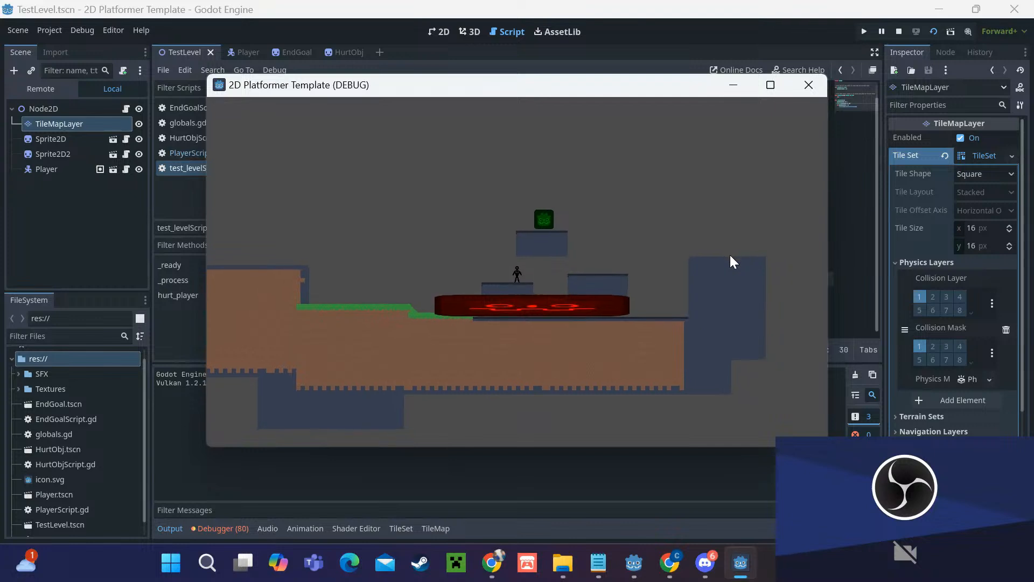
key(Left)
key(space)
key(Right)
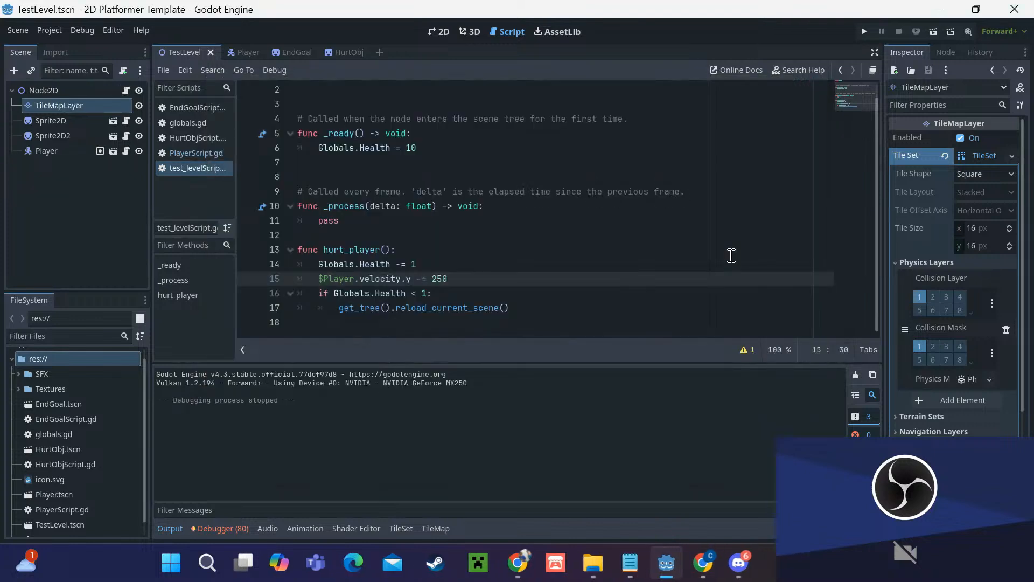
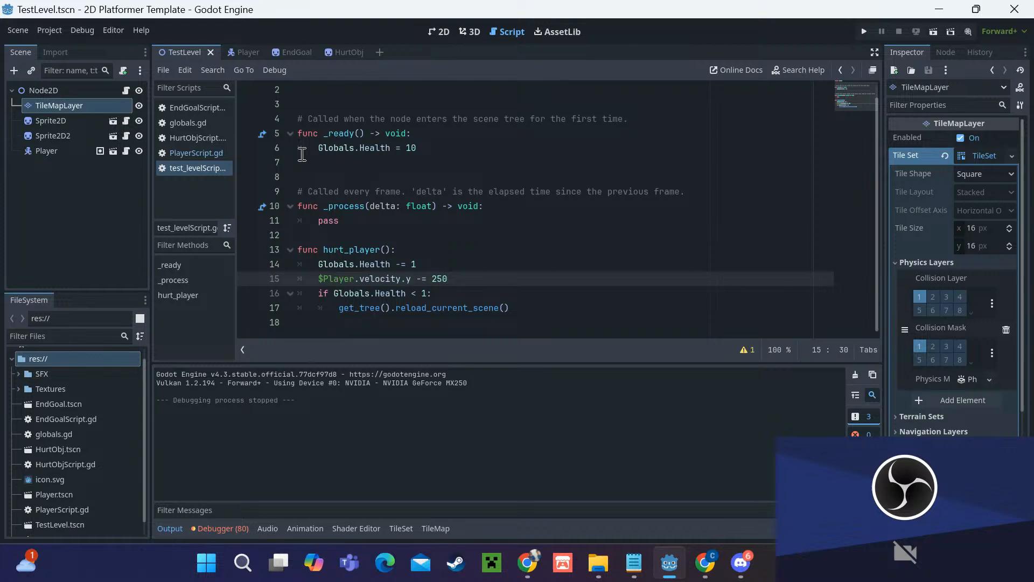
Step: Open the sprite frames of the Player scene's AnimatedSprite2D and select the Walking animation
click(47, 150)
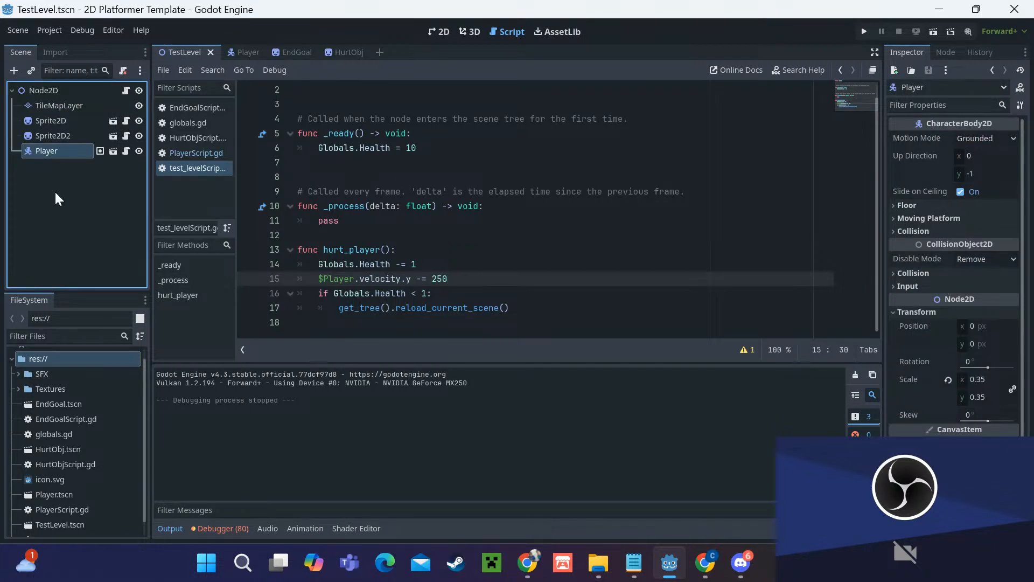
click(235, 54)
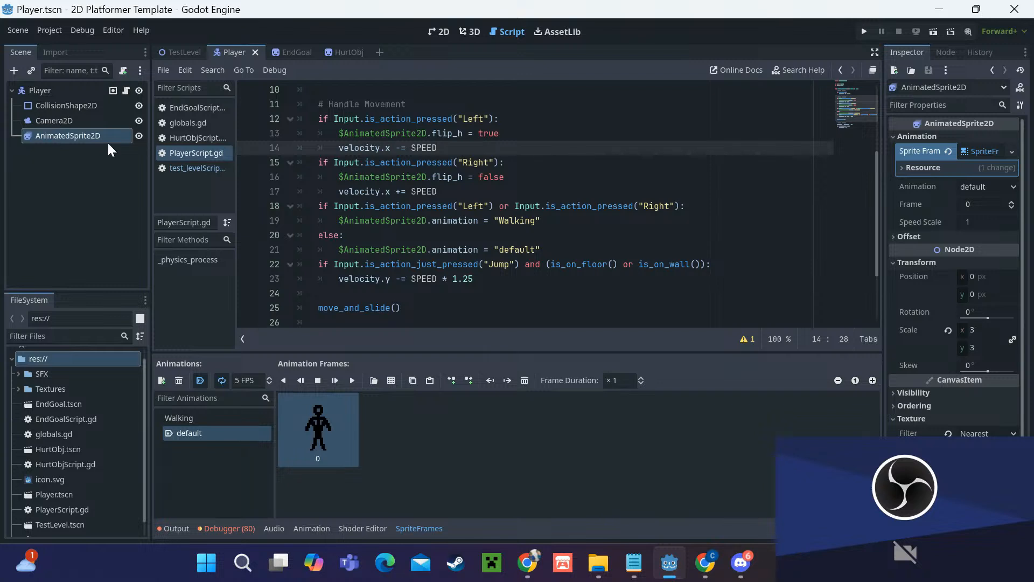
click(990, 149)
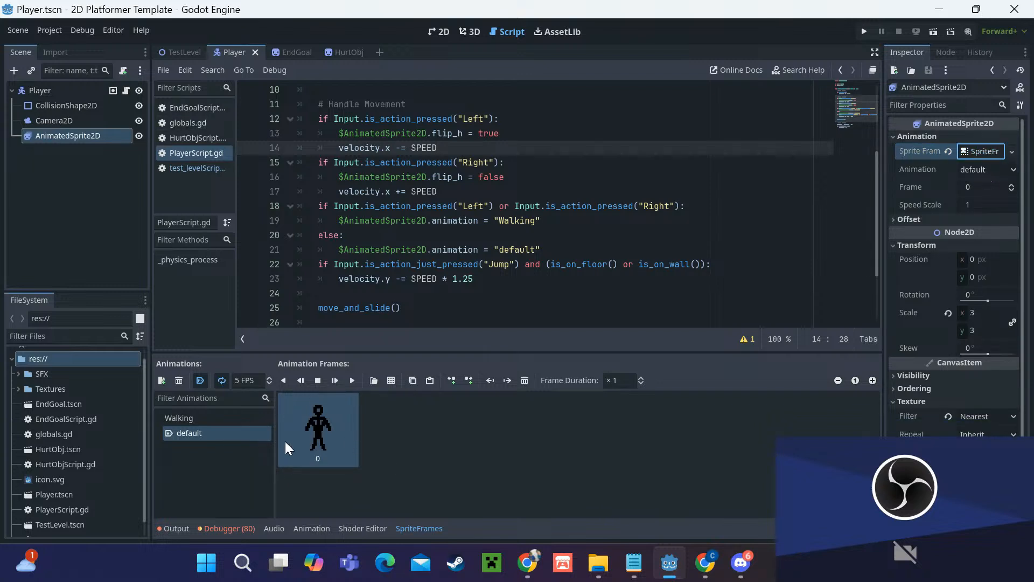
click(224, 417)
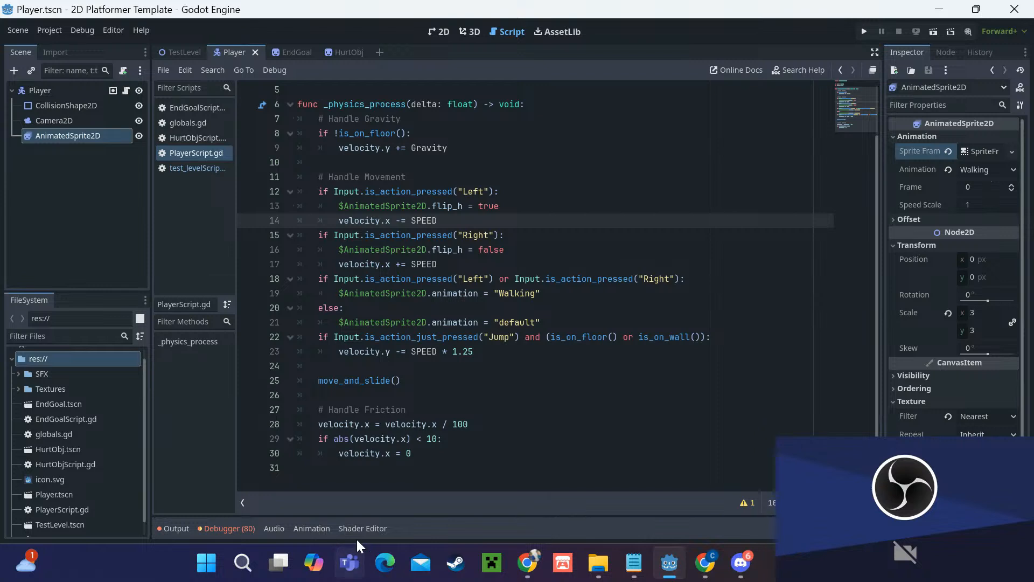
click(79, 139)
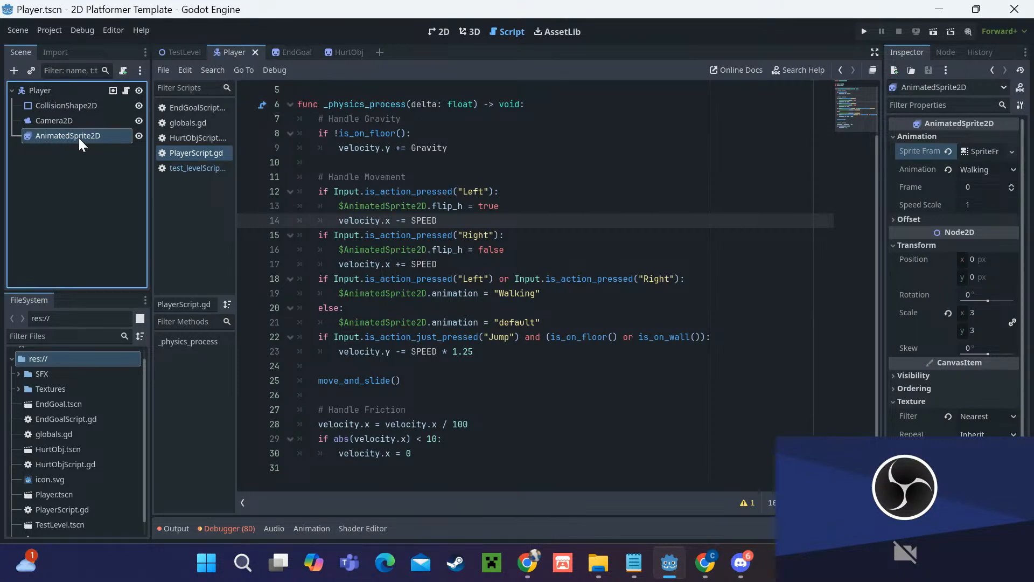
click(976, 152)
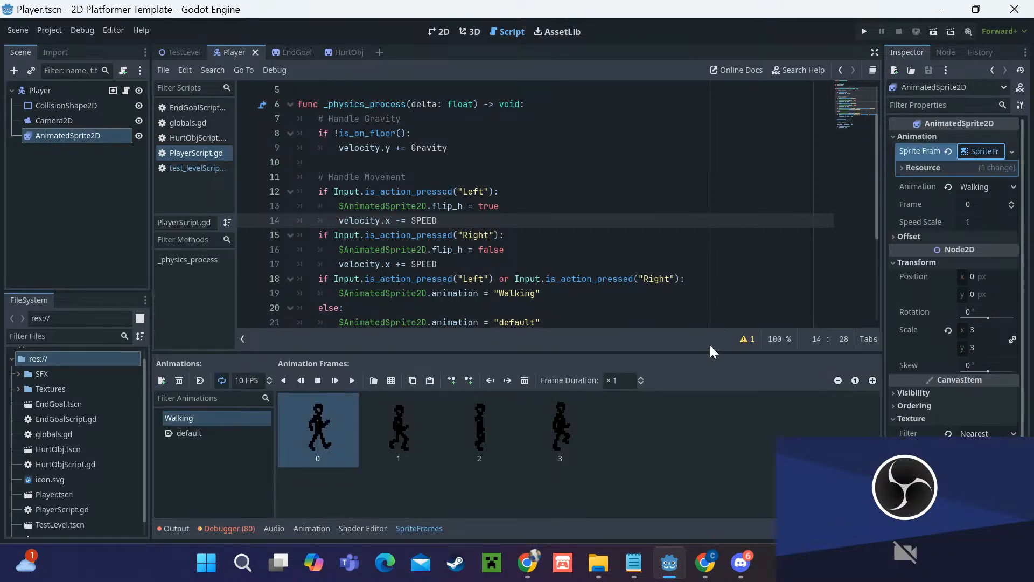
Step: Duplicate frame 2 of the Walking animation and delete the copy
click(504, 446)
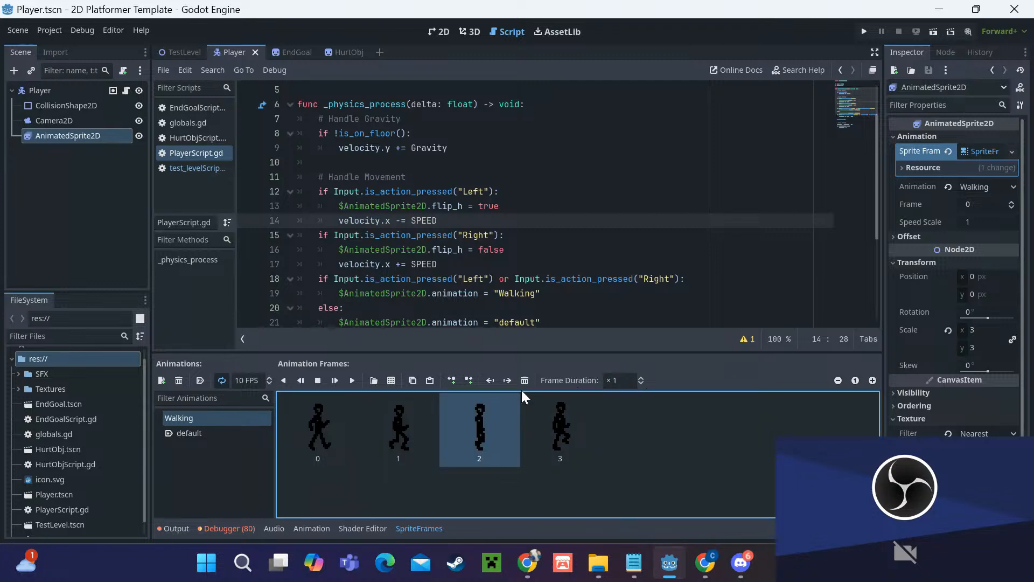
click(411, 380)
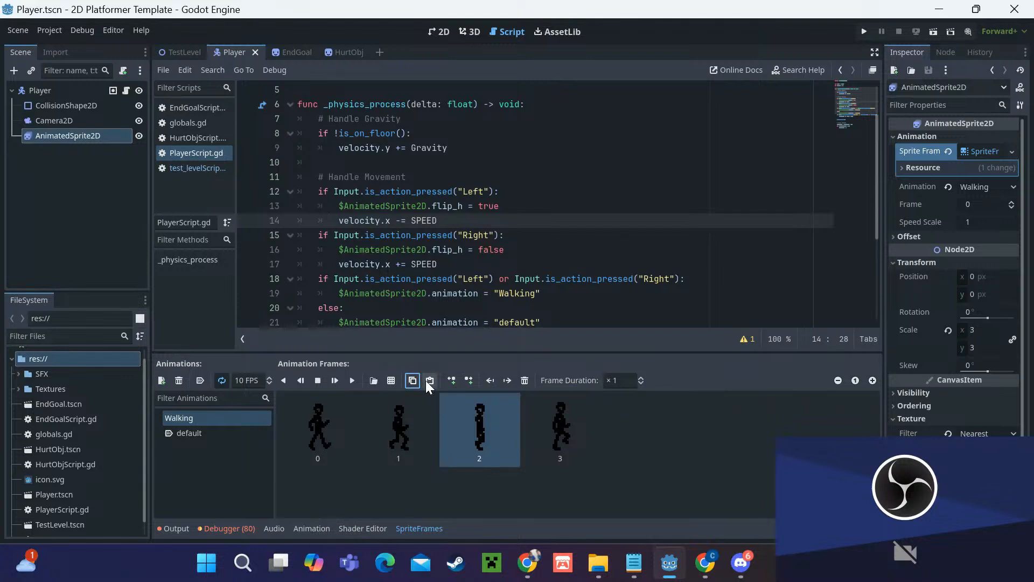
click(426, 380)
drag(637, 431, 528, 437)
click(587, 435)
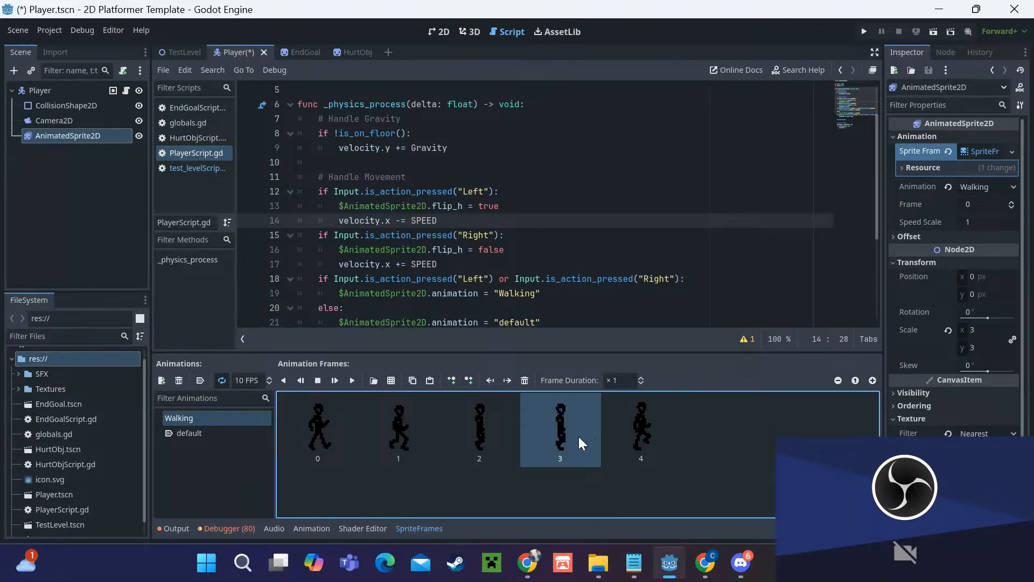
click(523, 382)
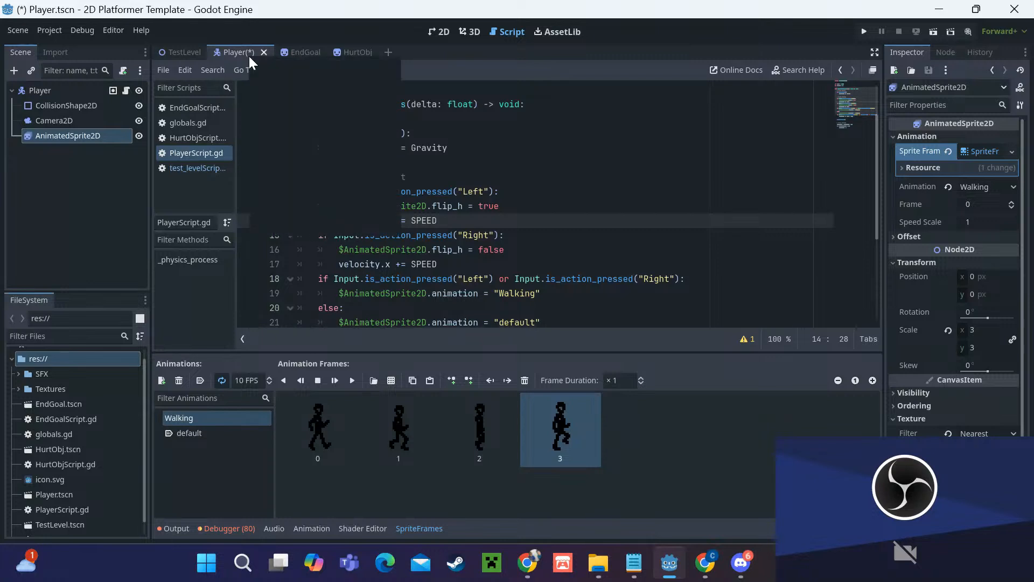
Step: Save the Player scene and open the EndGoal scene in the 2D view
click(272, 82)
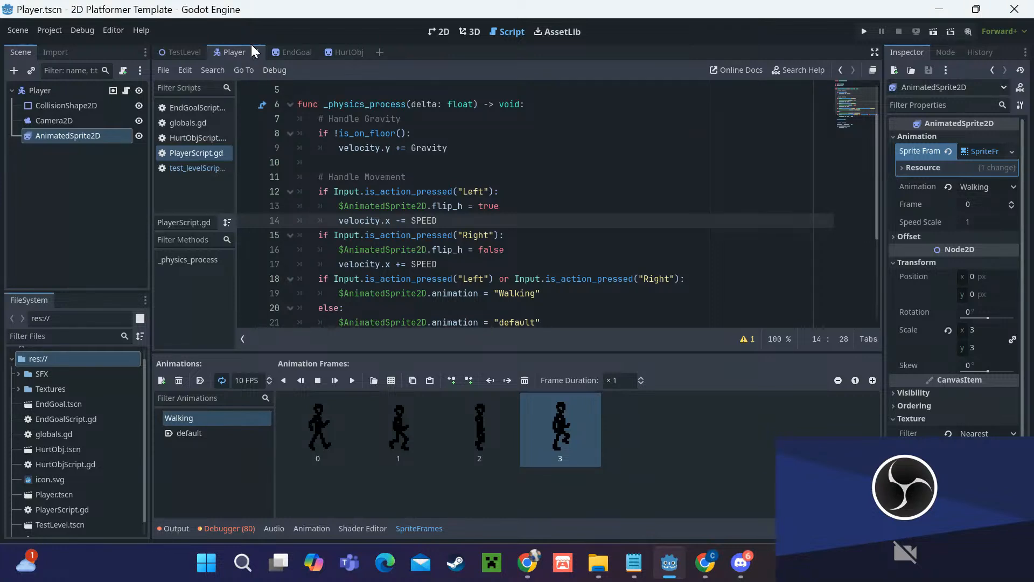
click(289, 52)
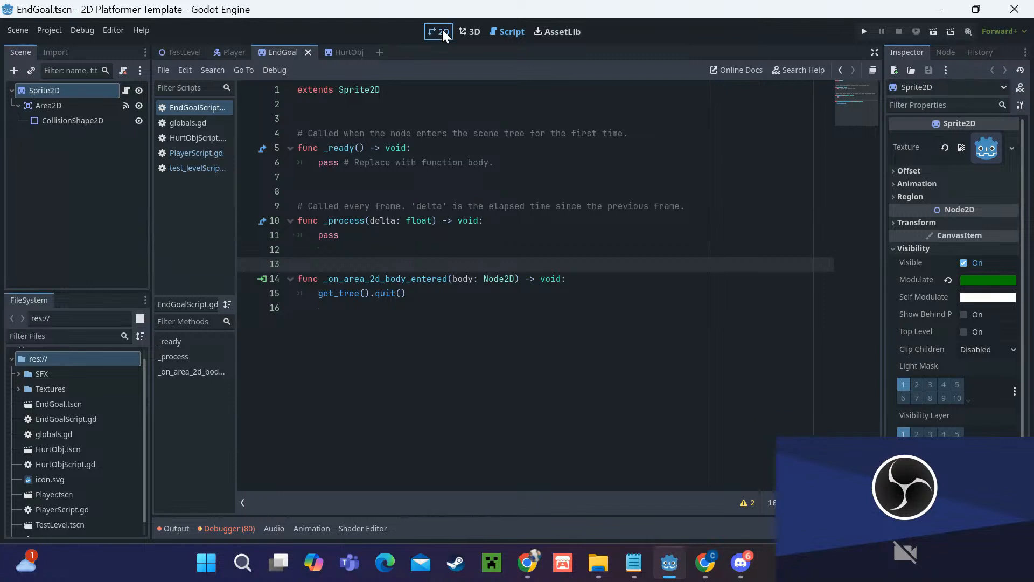
click(440, 32)
scroll(378, 134, down, 4)
scroll(257, 151, up, 3)
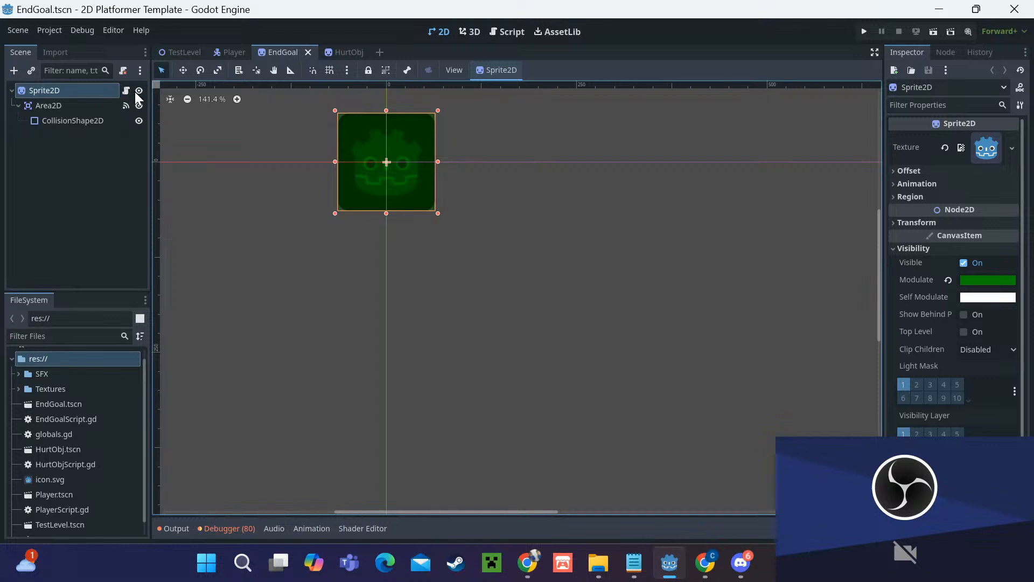
Step: Add an AnimatedSprite2D node as a child of the EndGoal scene's Sprite2D
key(F2)
key(BackSpace)
click(15, 72)
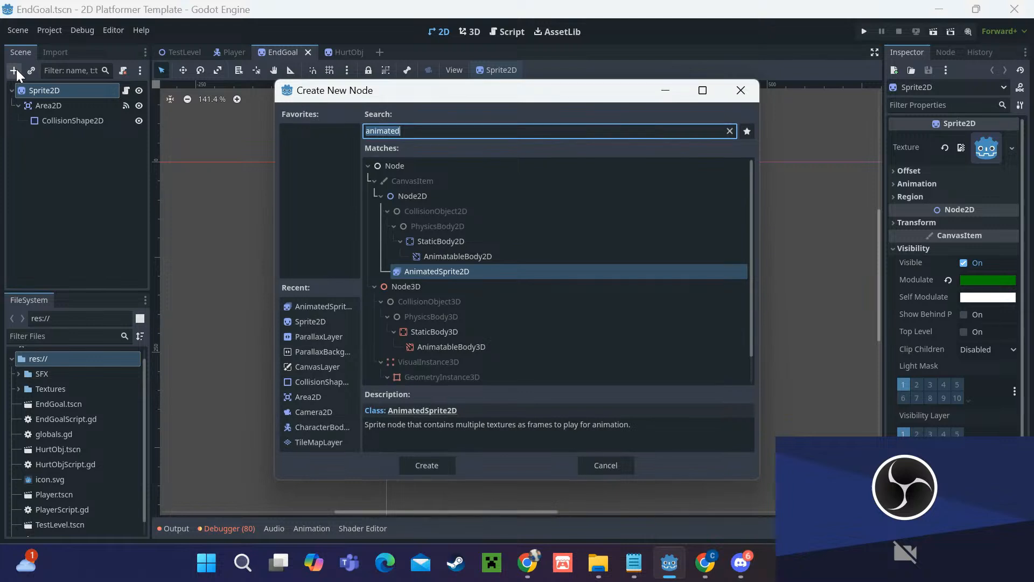
click(431, 464)
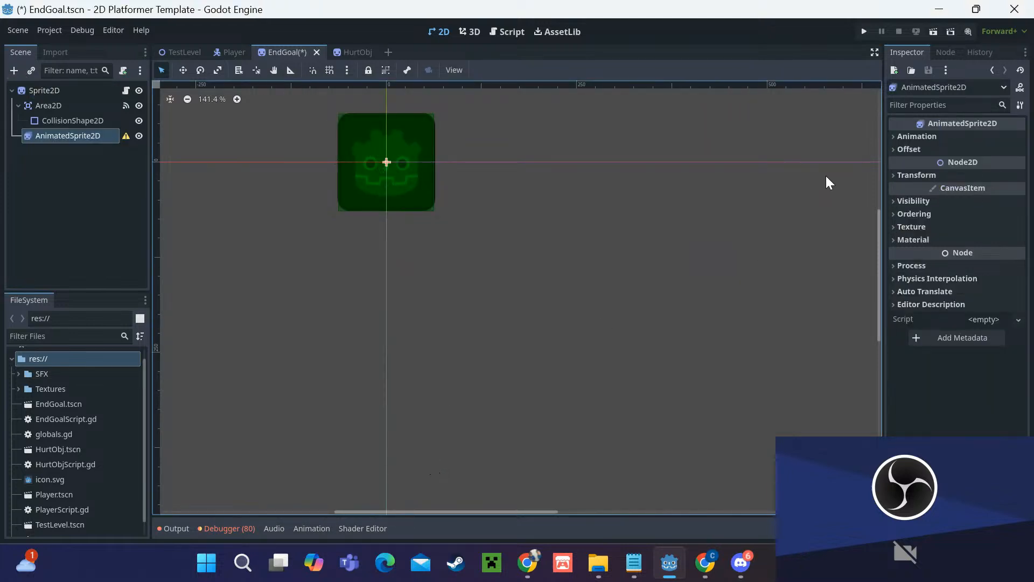
Step: Assign a new SpriteFrames resource to the AnimatedSprite2D and open it for editing
click(933, 139)
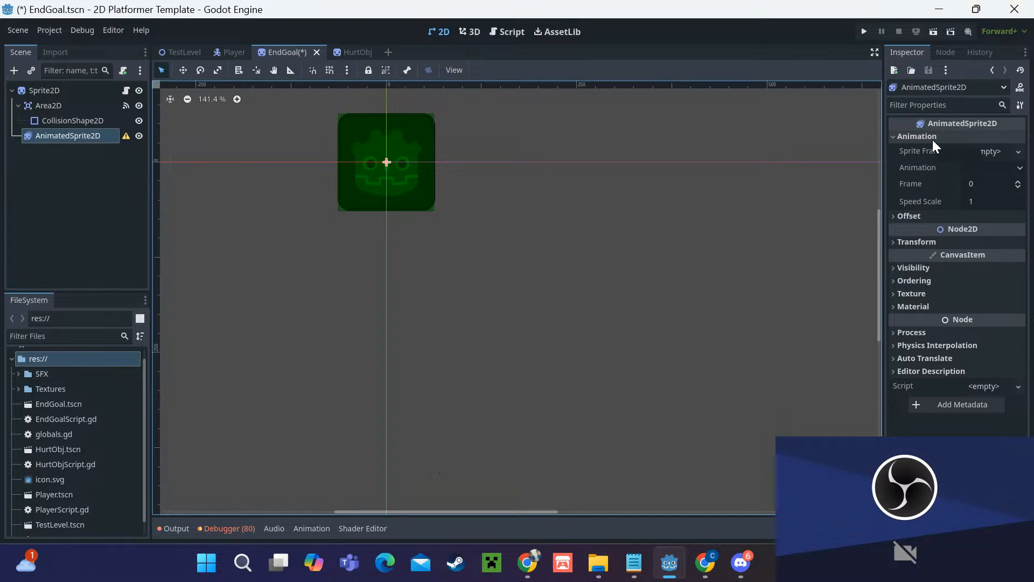
click(991, 154)
click(980, 169)
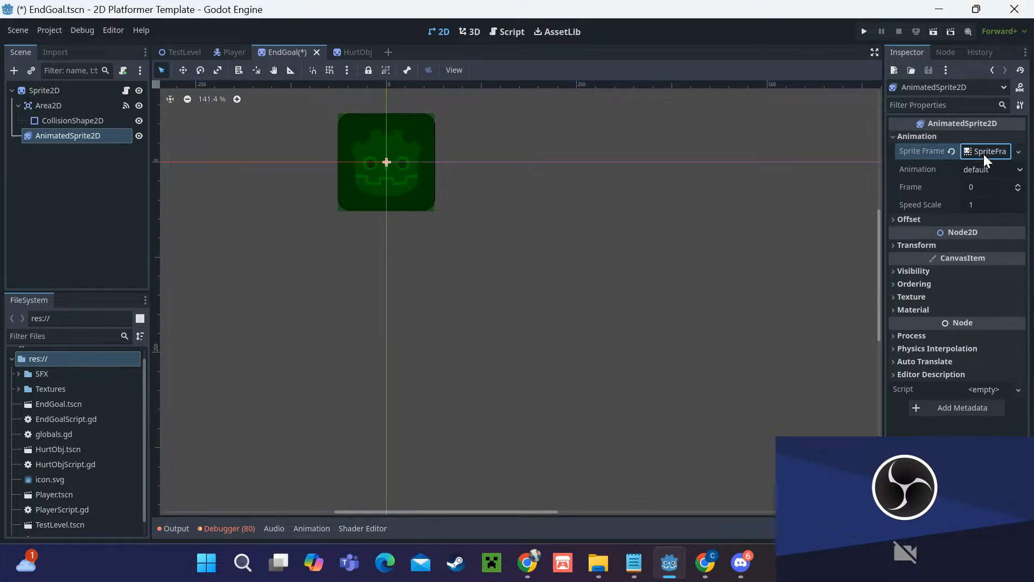
click(984, 151)
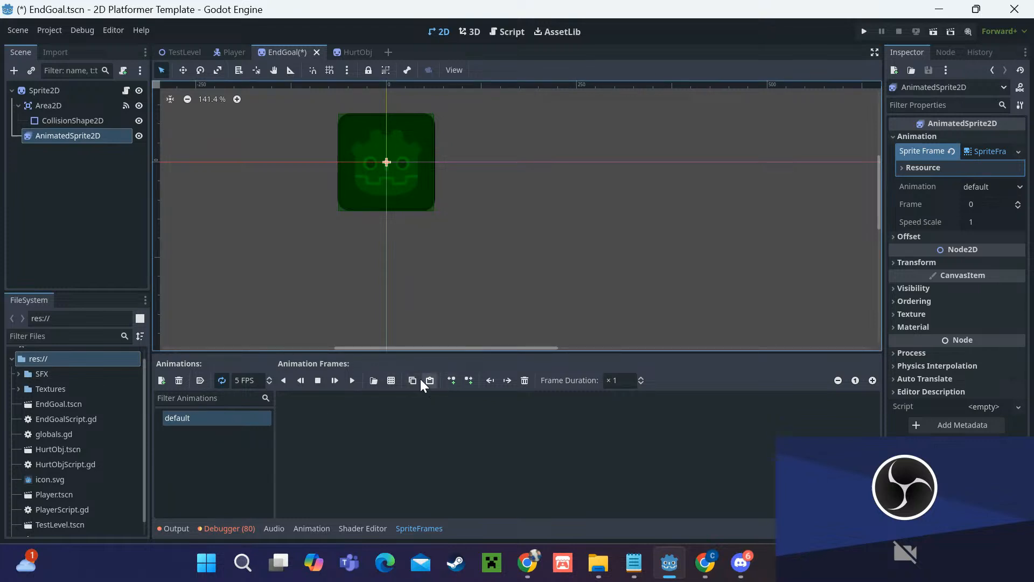
Step: Add the green flag tile from DemoSpritesheet.png as a frame of the default animation
click(392, 377)
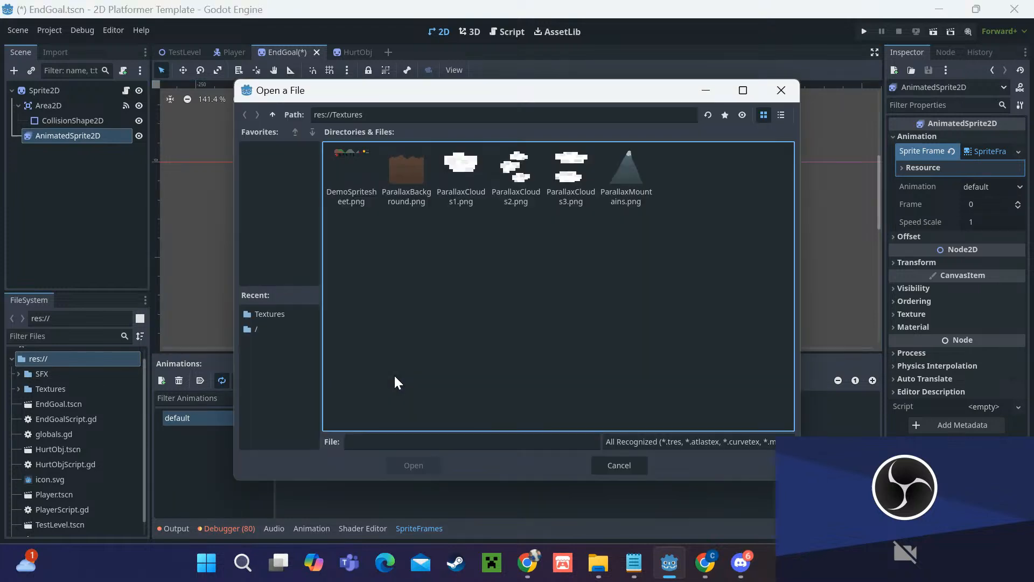
double_click(363, 195)
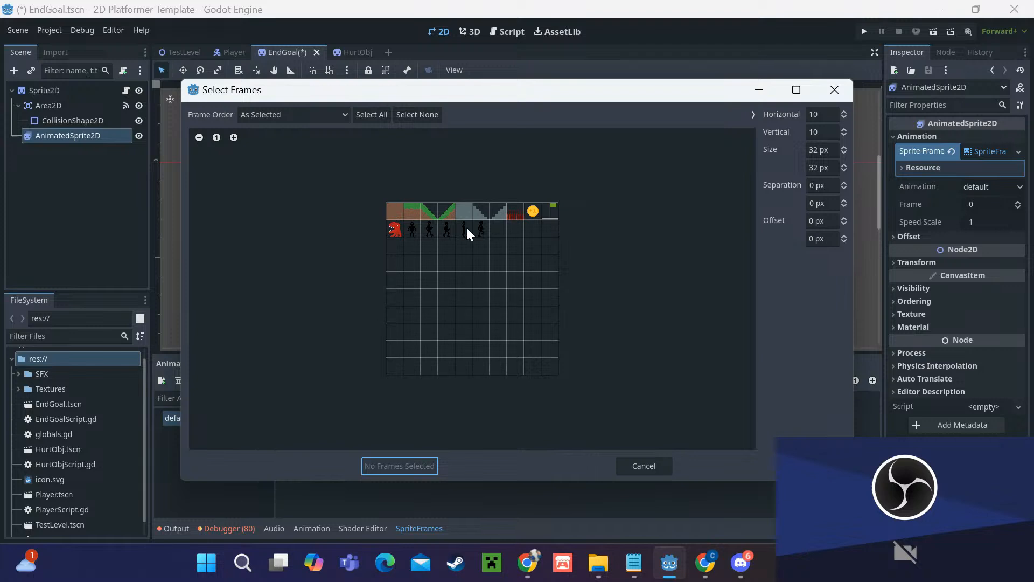
click(545, 214)
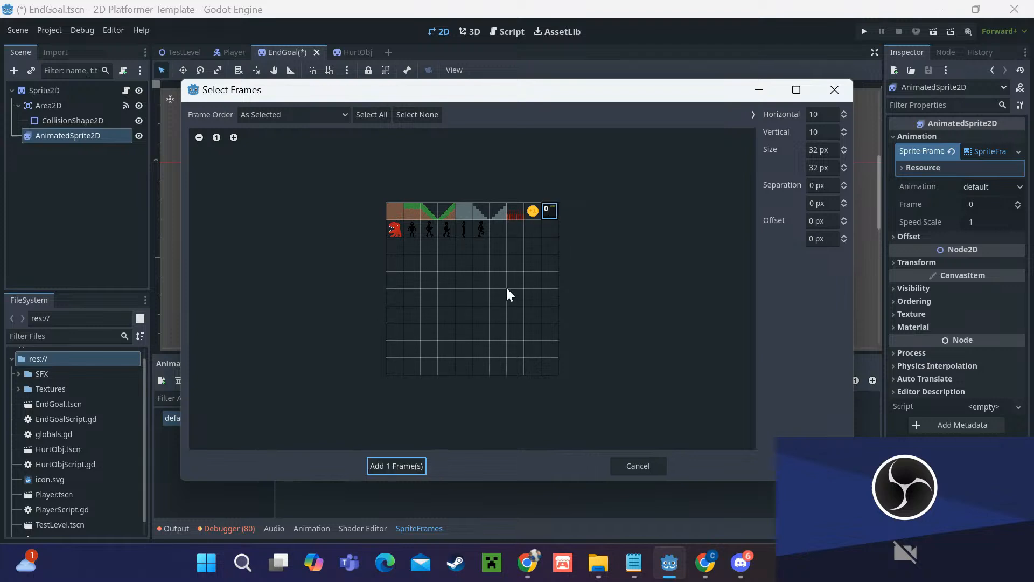
click(411, 467)
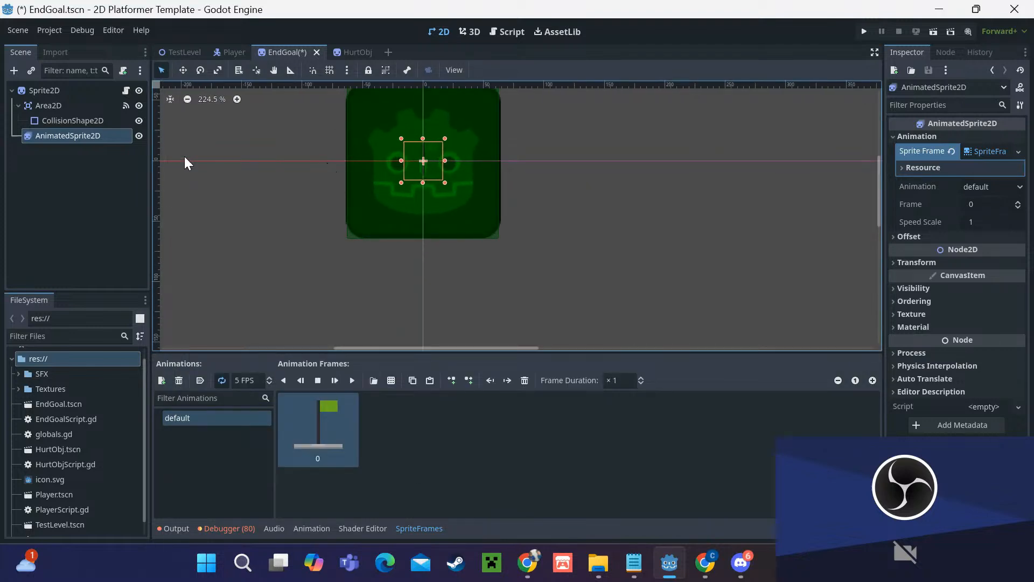
Step: Make only the Sprite2D's own texture transparent by setting its Self Modulate color to ffffff00
scroll(492, 152, up, 4)
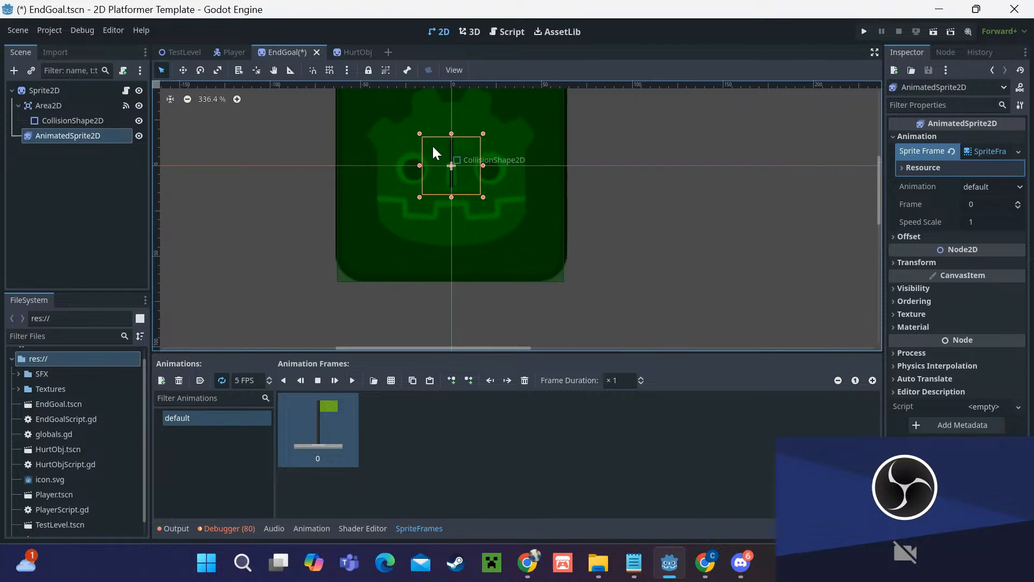
click(92, 89)
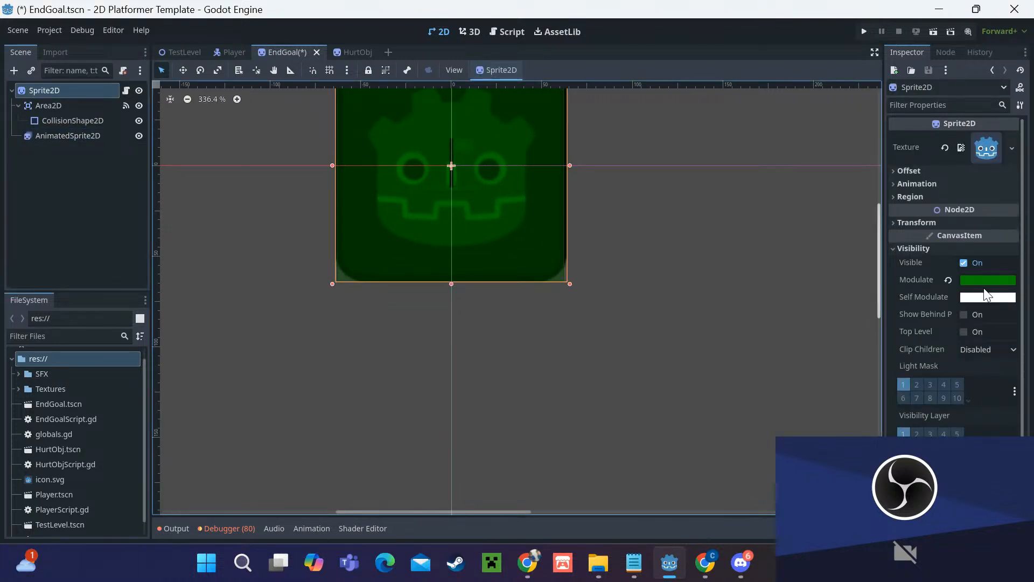
click(964, 262)
click(964, 263)
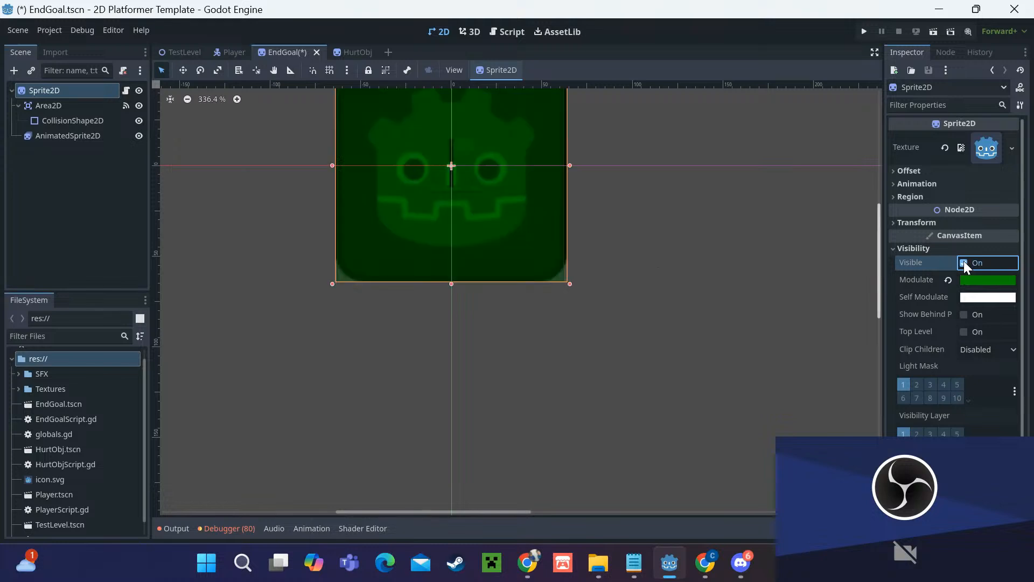
click(972, 298)
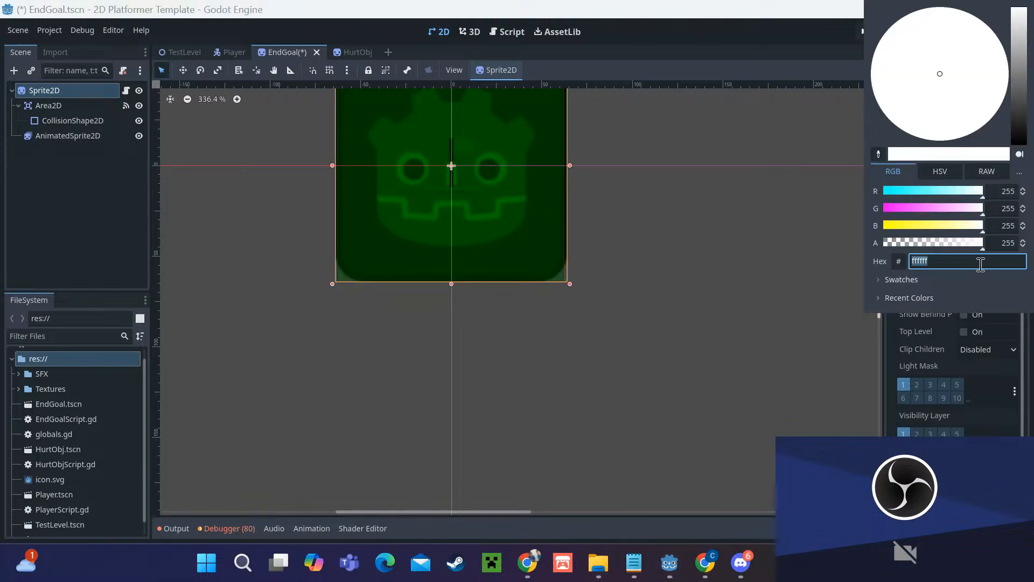
drag(956, 244, 797, 244)
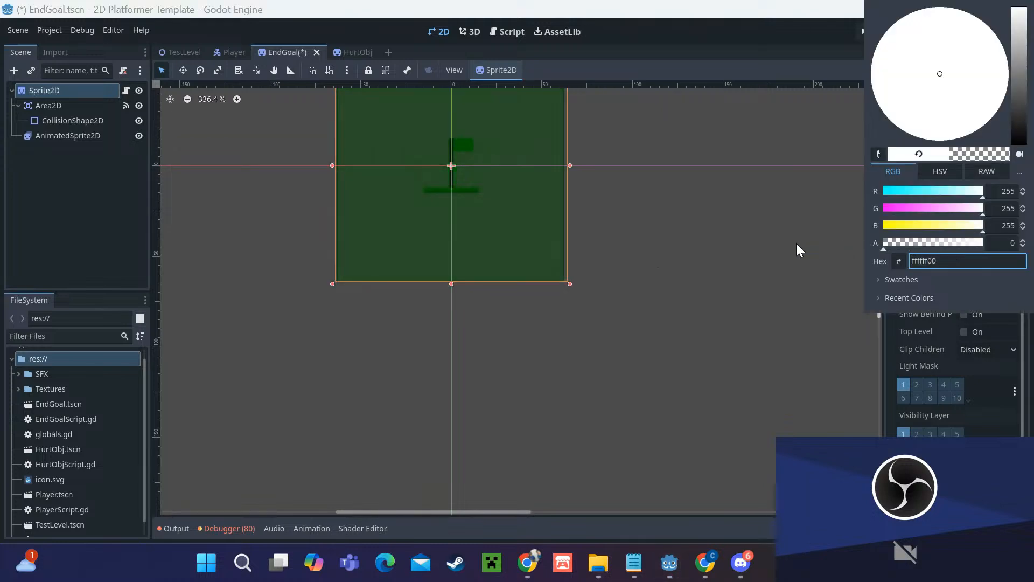
click(933, 324)
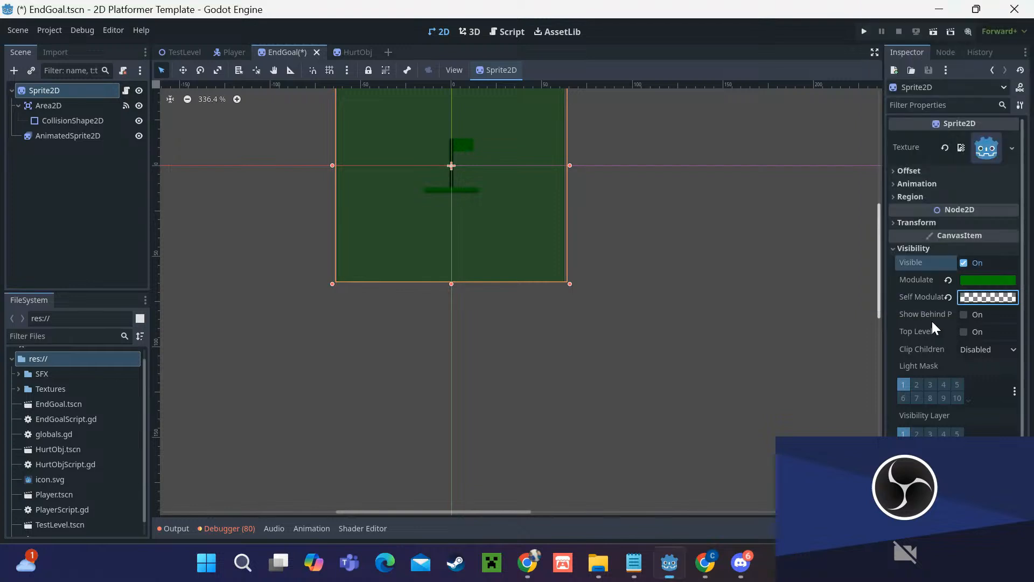
Step: Set the Sprite2D's Modulate color to white so the flag keeps its original colors
click(987, 281)
mouse_move(982, 472)
mouse_down()
mouse_move(883, 472)
mouse_move(983, 472)
mouse_up()
drag(931, 439, 1001, 420)
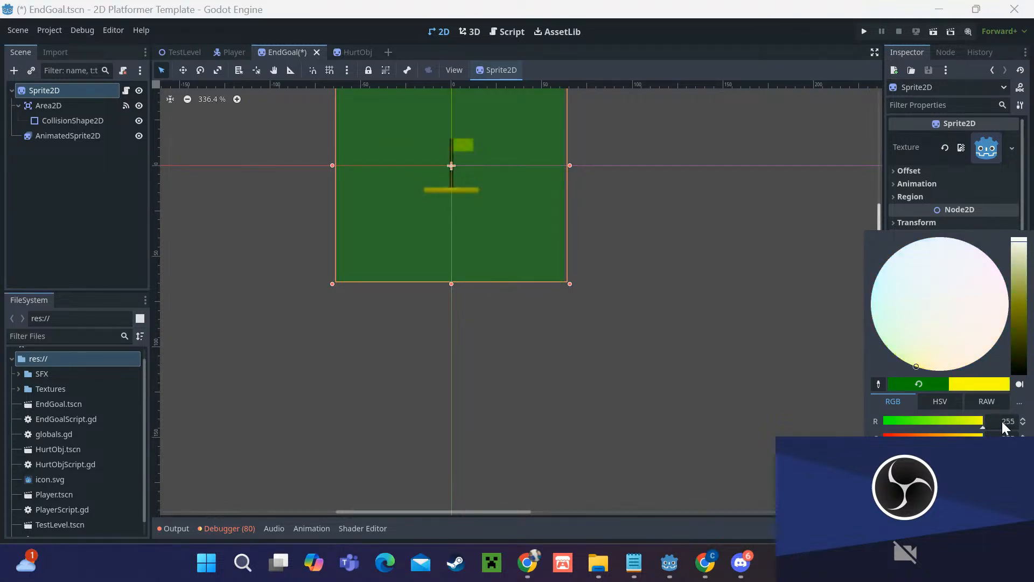
drag(884, 455, 983, 454)
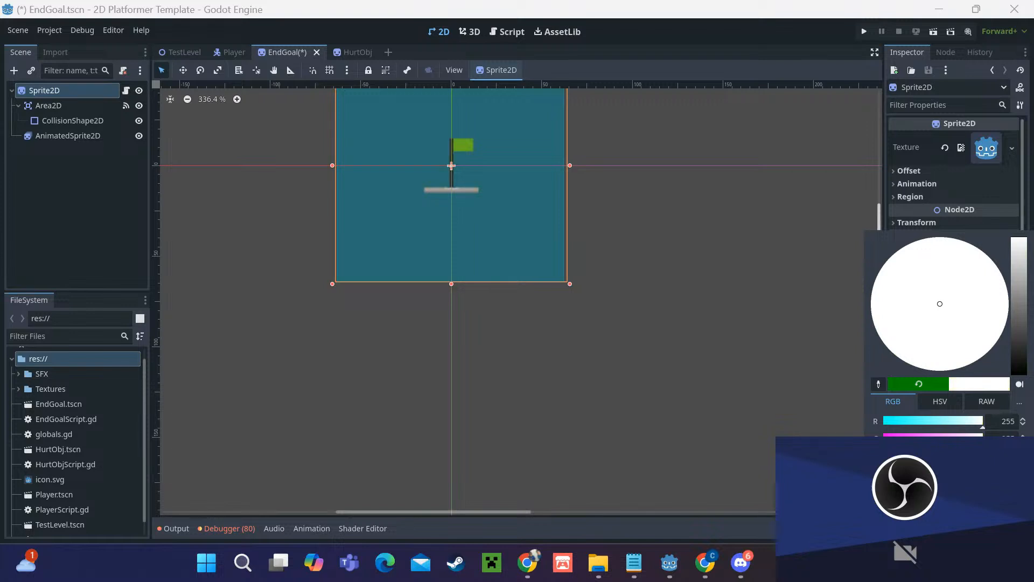
click(948, 186)
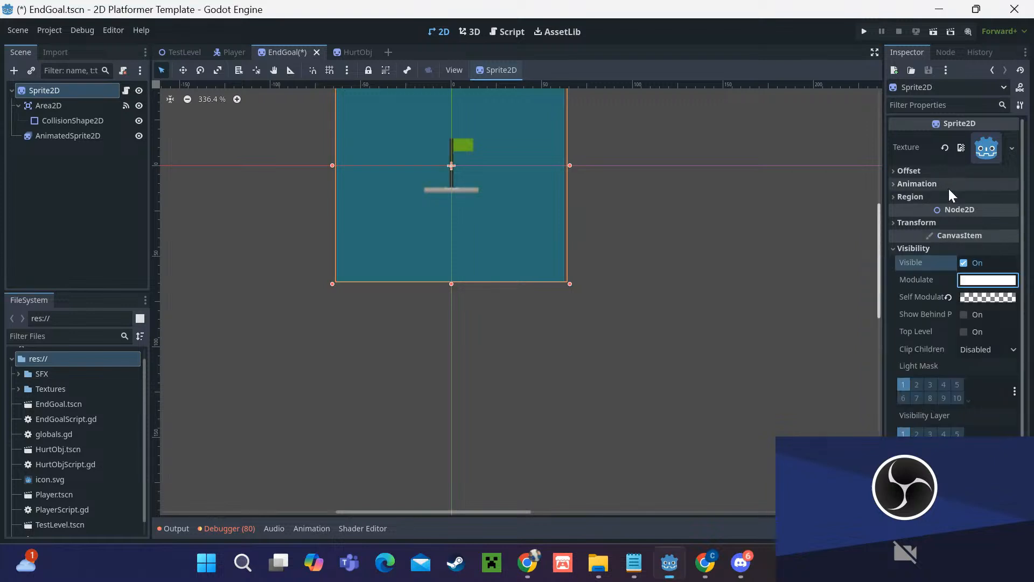
click(942, 281)
Step: Make the AnimatedSprite2D node the root of the EndGoal scene
scroll(513, 177, down, 4)
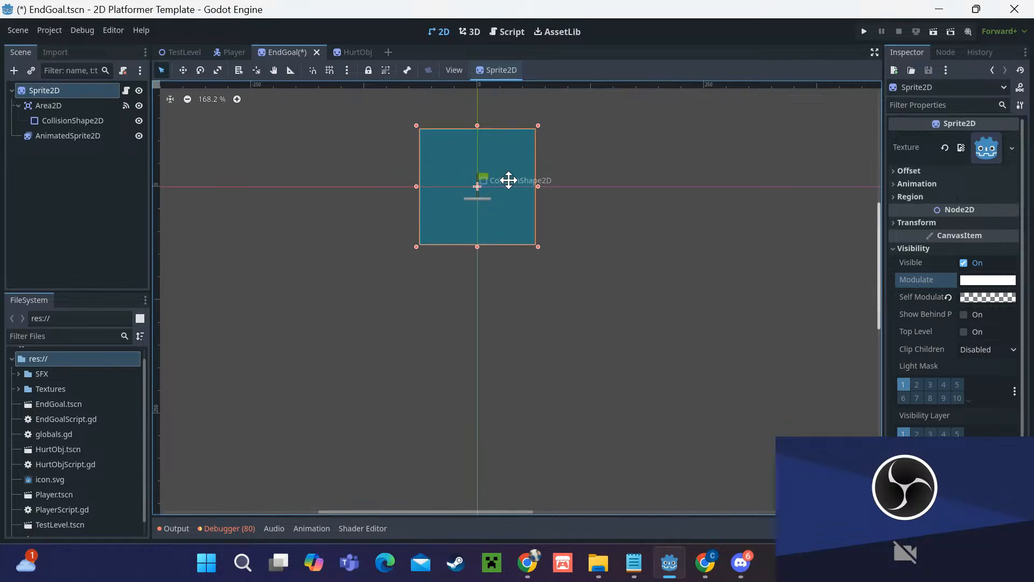
scroll(513, 195, up, 1)
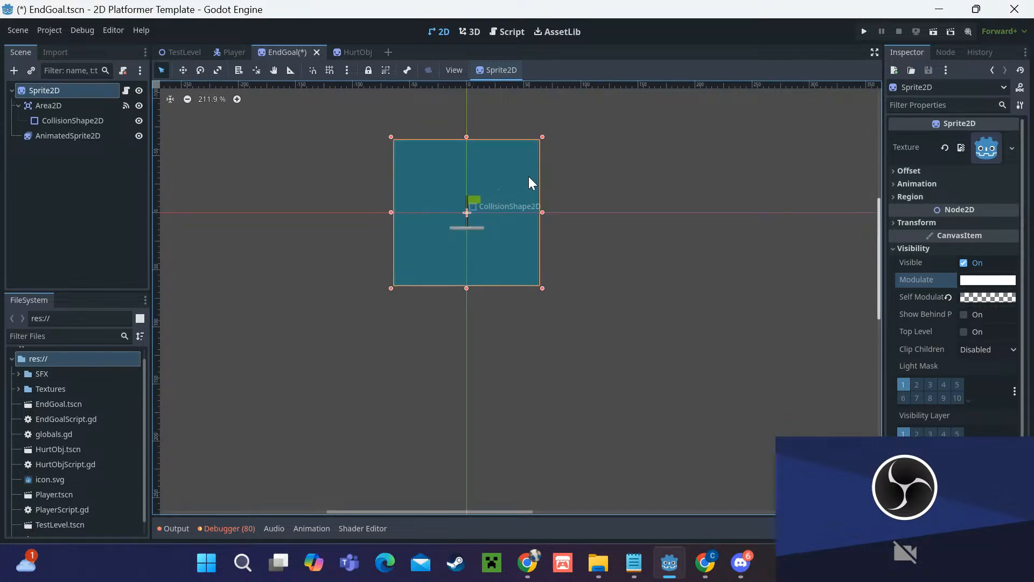
click(85, 135)
right_click(85, 135)
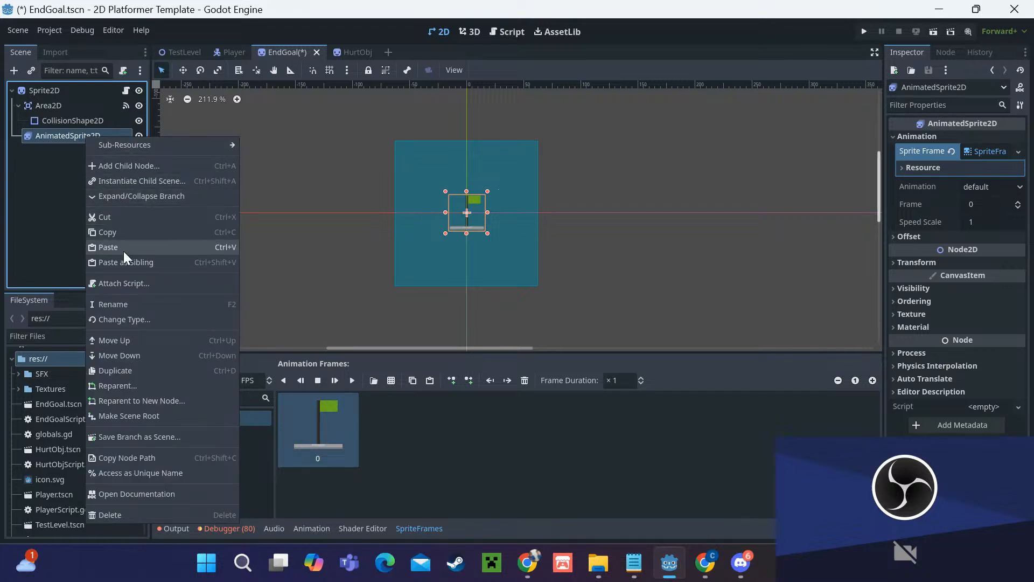
click(137, 421)
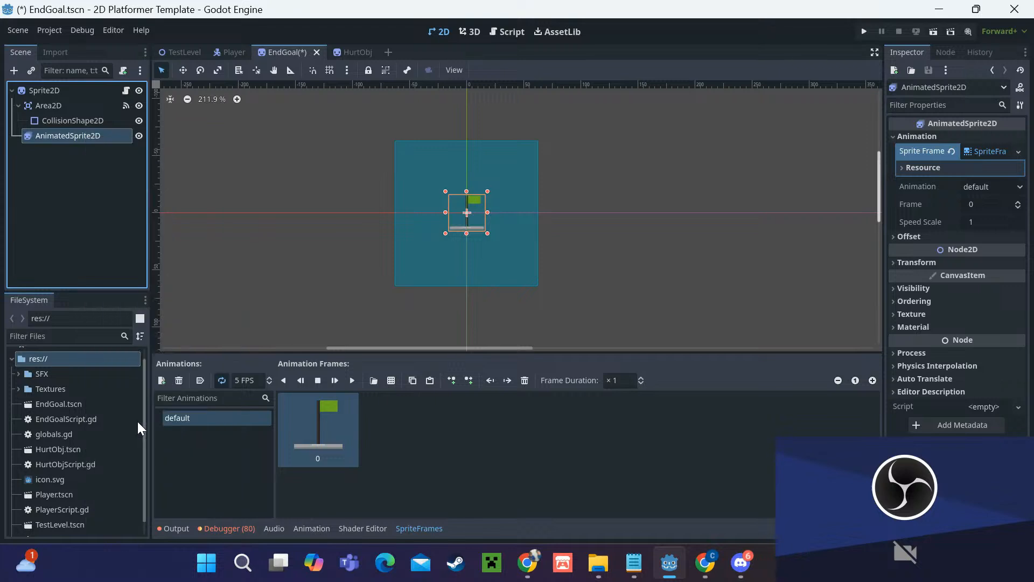
Step: Try to move the Area2D node directly under the AnimatedSprite2D root
click(60, 120)
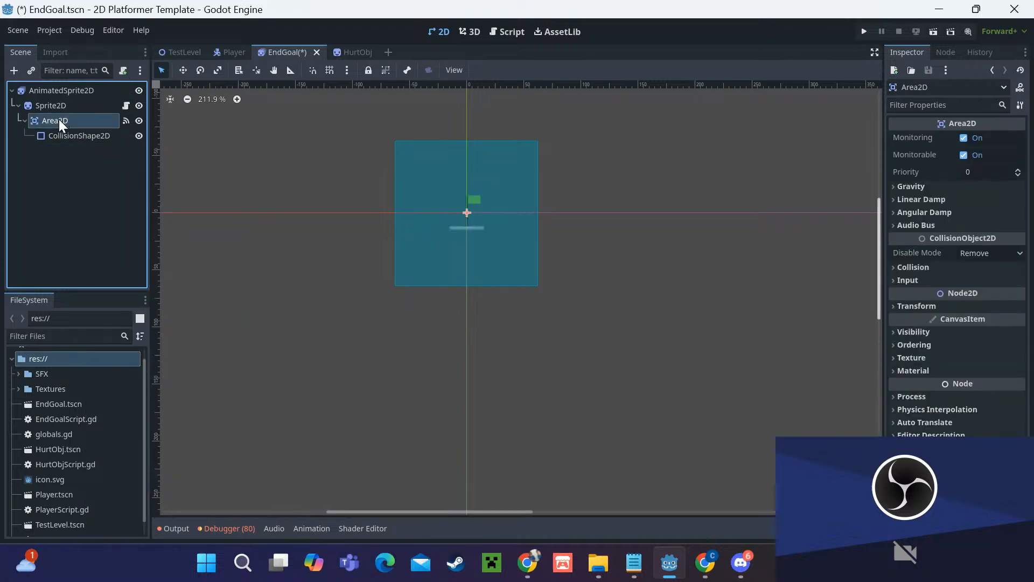
drag(57, 121, 56, 88)
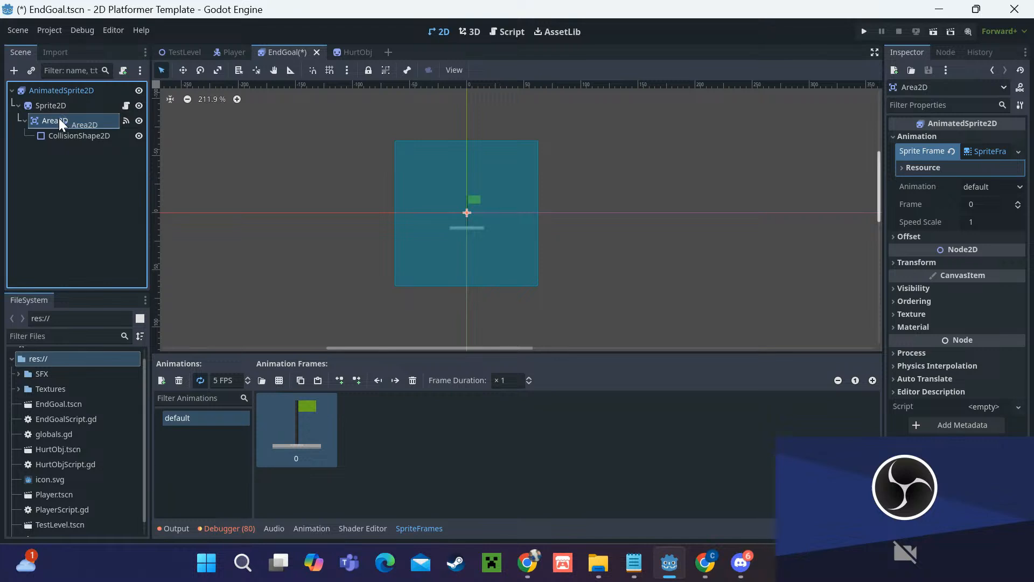
Step: Hide the Sprite2D node and select the AnimatedSprite2D root with the flag
click(56, 106)
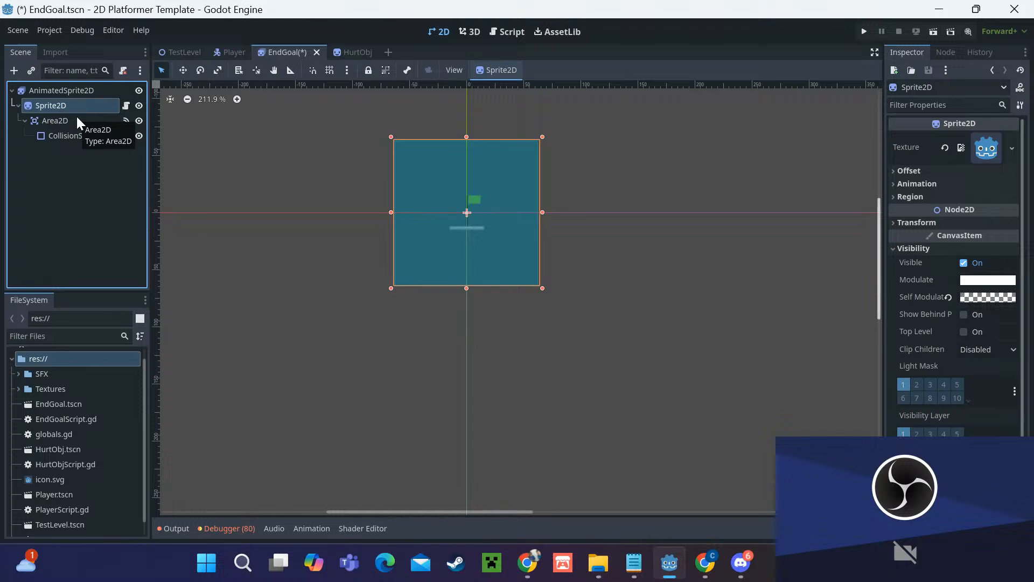
click(138, 106)
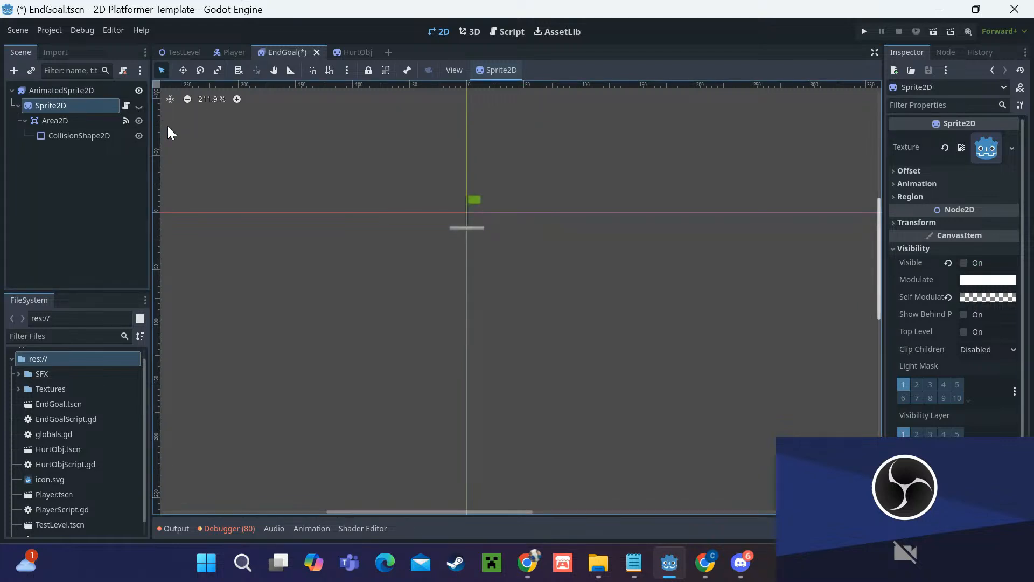
click(77, 119)
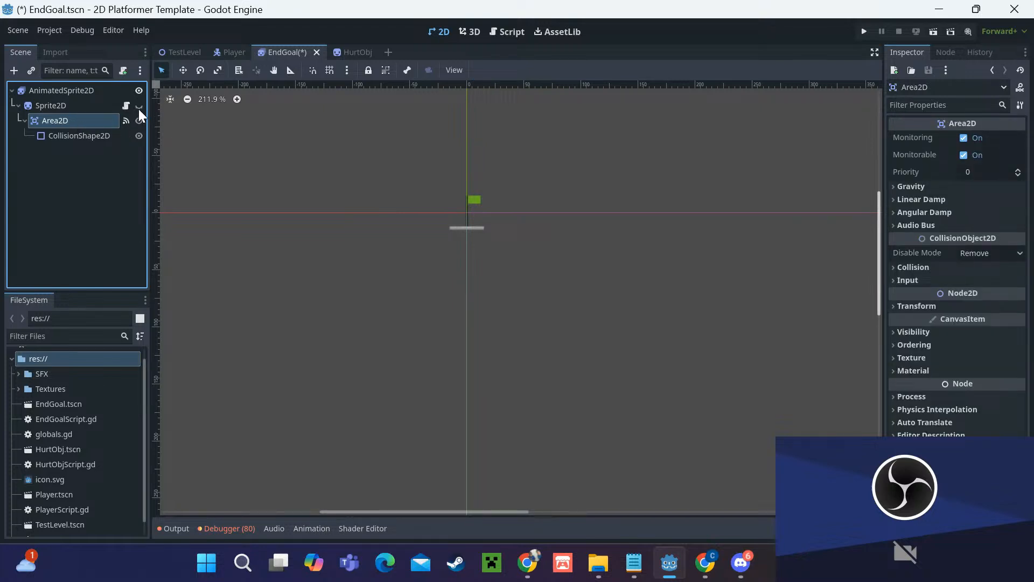
click(95, 89)
key(shift+f)
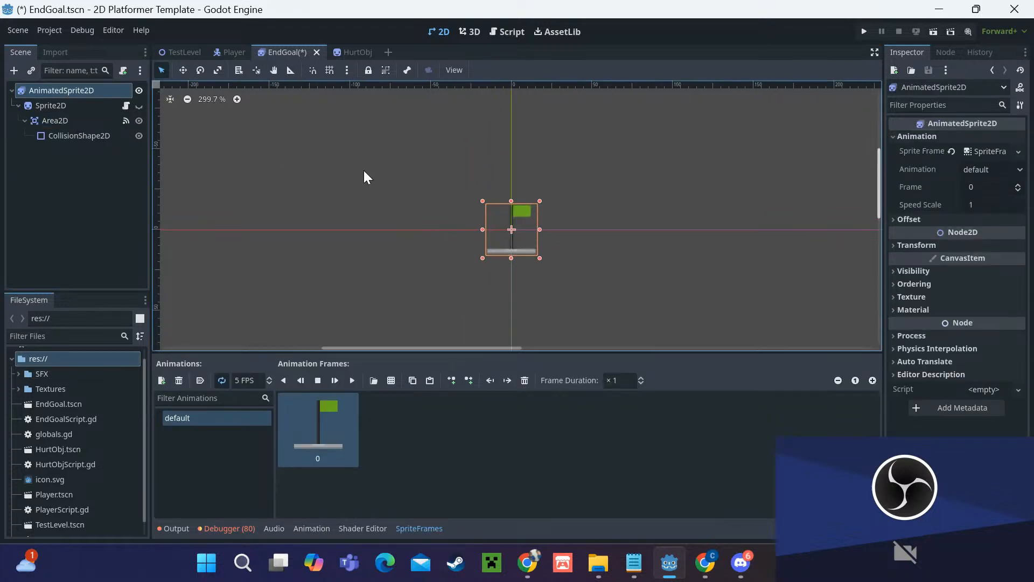
Step: Make the Sprite2D node visible again in the EndGoal scene
click(99, 106)
click(138, 106)
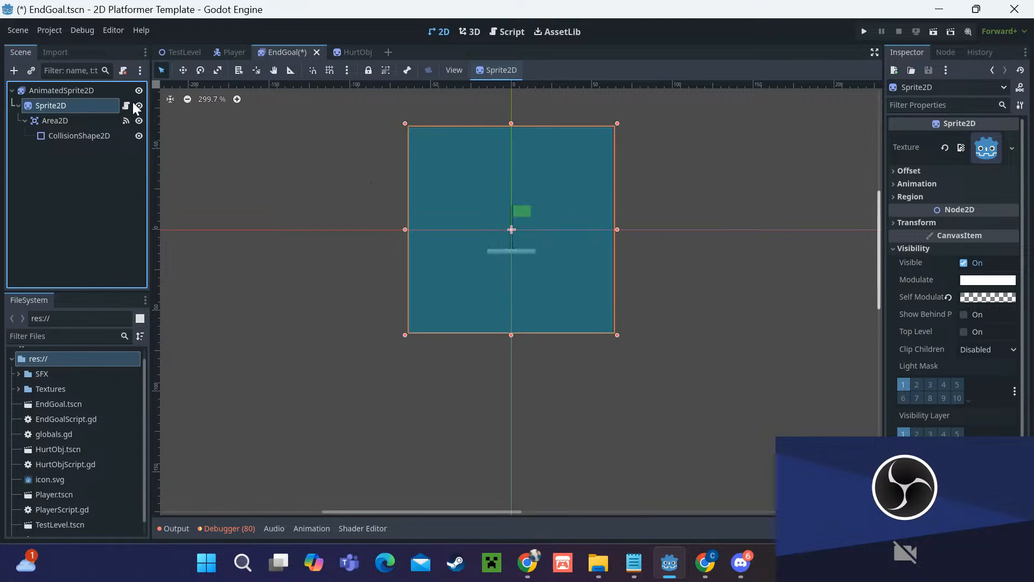
Step: Try scaling the AnimatedSprite2D root up to about 1.22, and undo the scaling
click(99, 91)
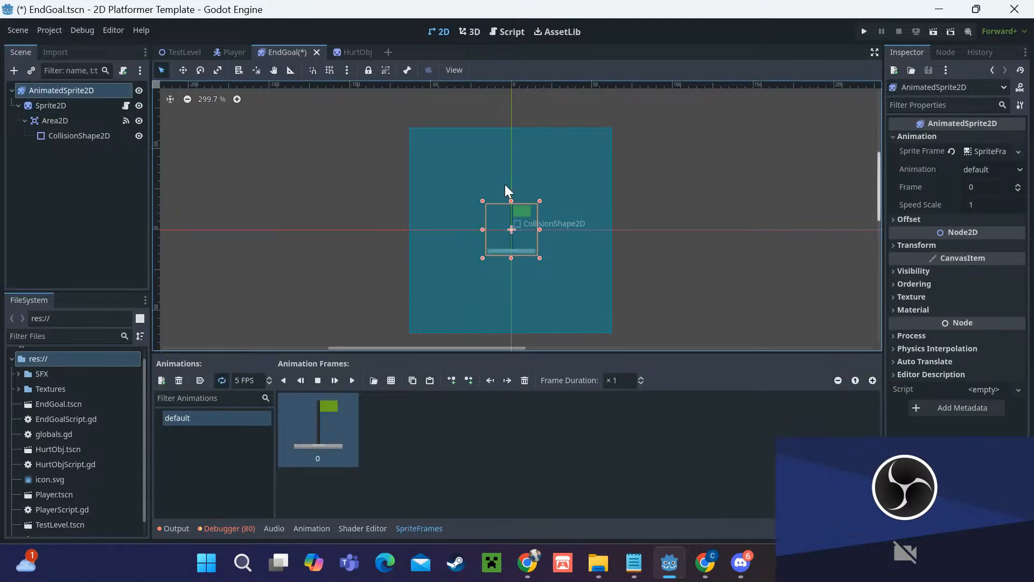
drag(539, 202, 548, 193)
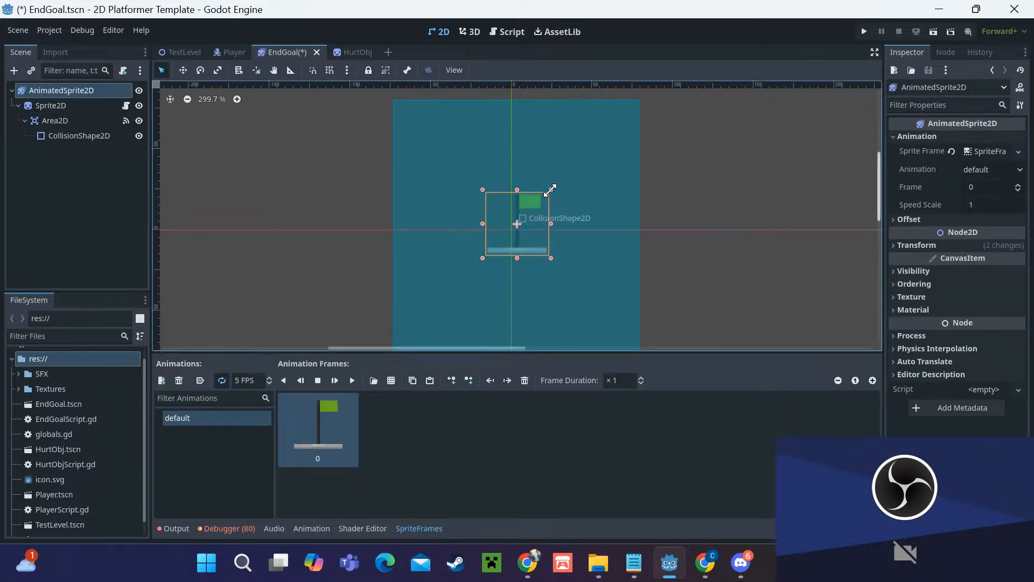
key(ctrl+z)
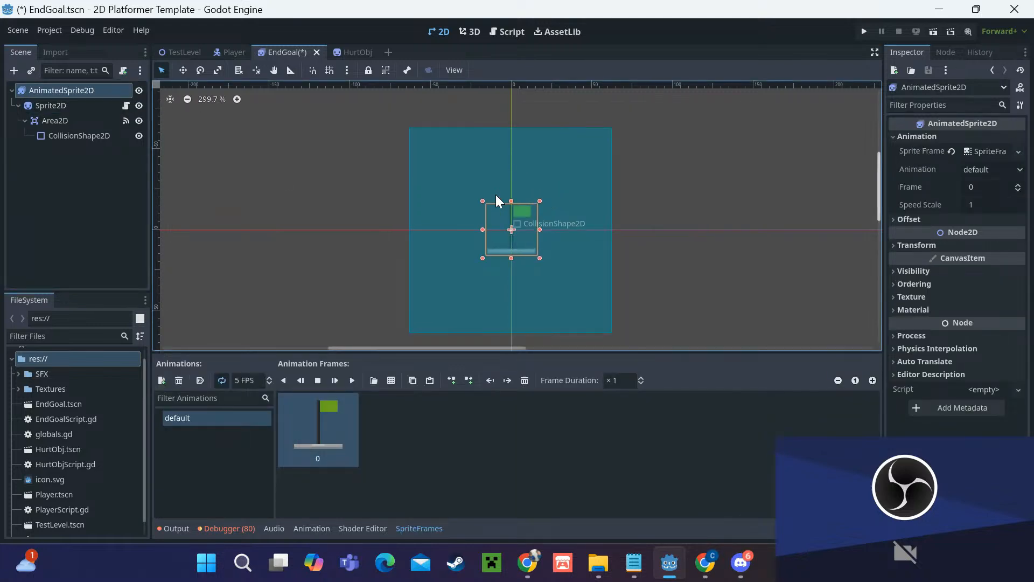
Step: Shrink the CollisionShape2D rectangle from opposite corners so it fits the flag sprite, and save the EndGoal scene
click(94, 119)
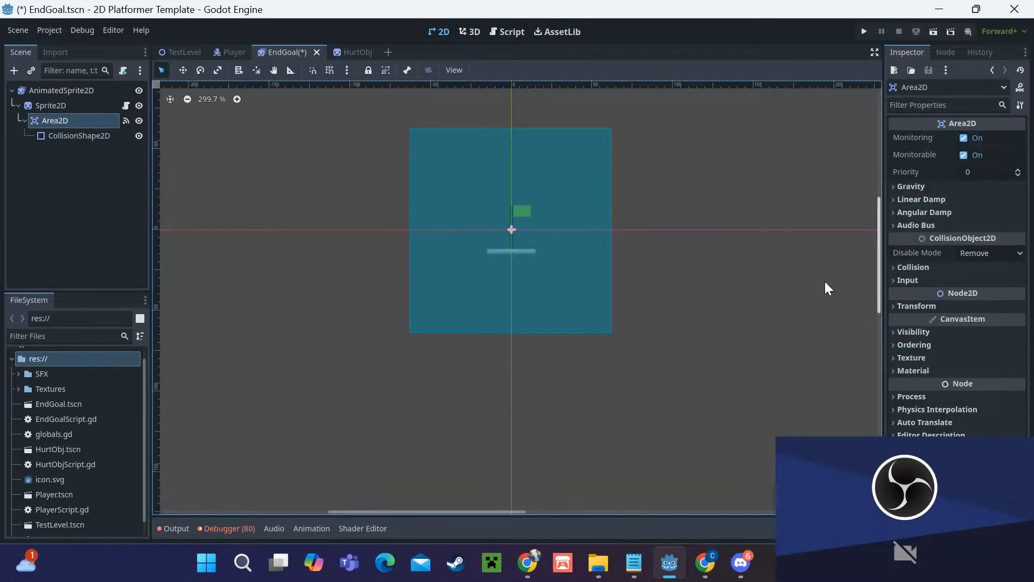
click(67, 137)
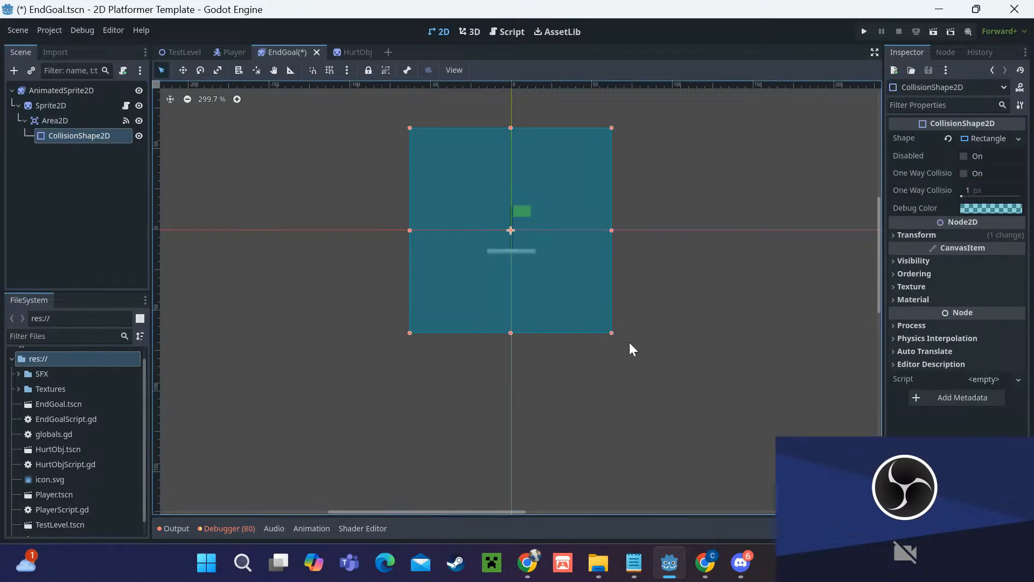
drag(612, 332, 537, 253)
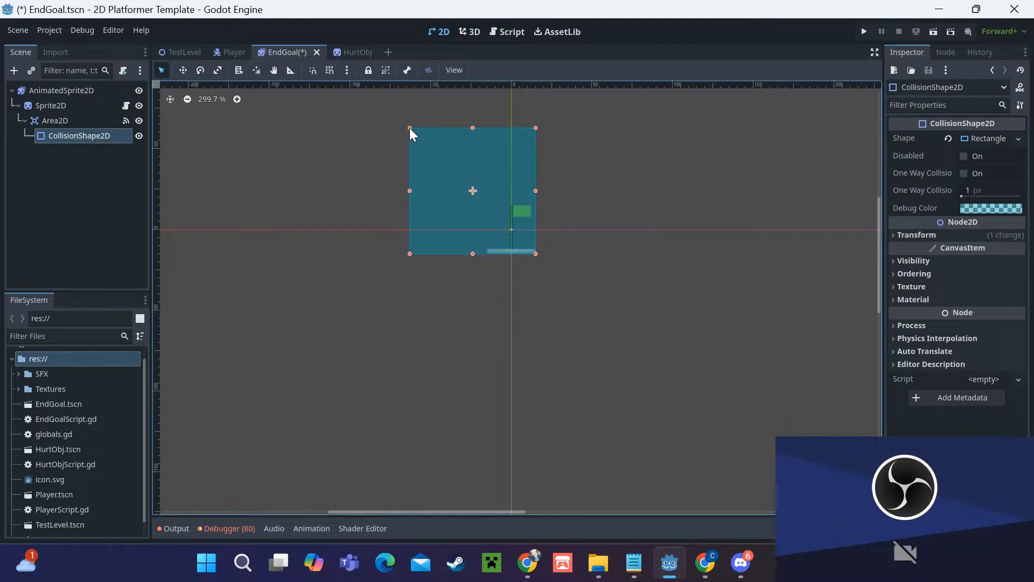
drag(410, 128, 490, 203)
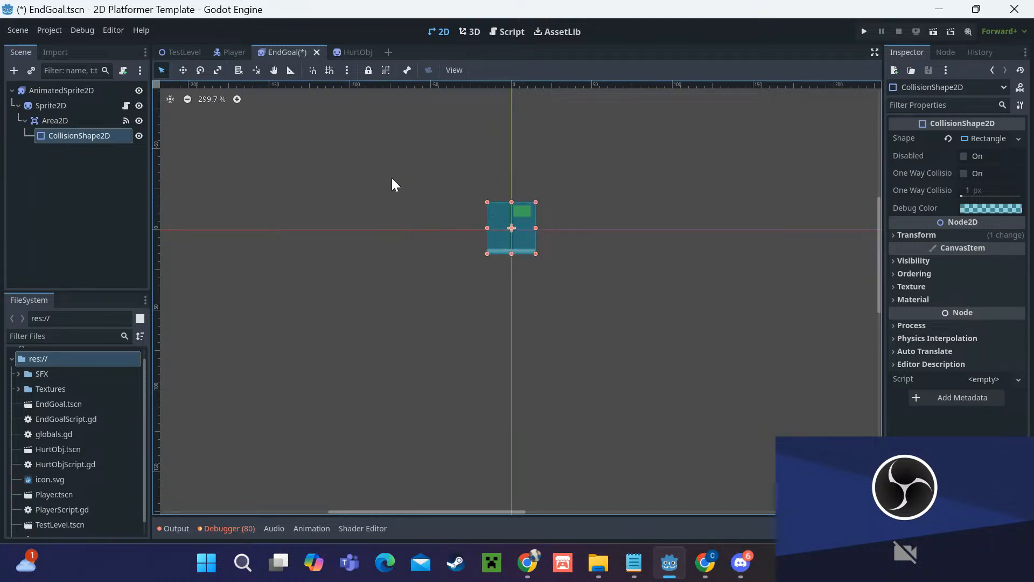
right_click(278, 58)
click(293, 72)
Step: Delete the Sprite2D node that instances EndGoal.tscn from the TestLevel scene
click(172, 53)
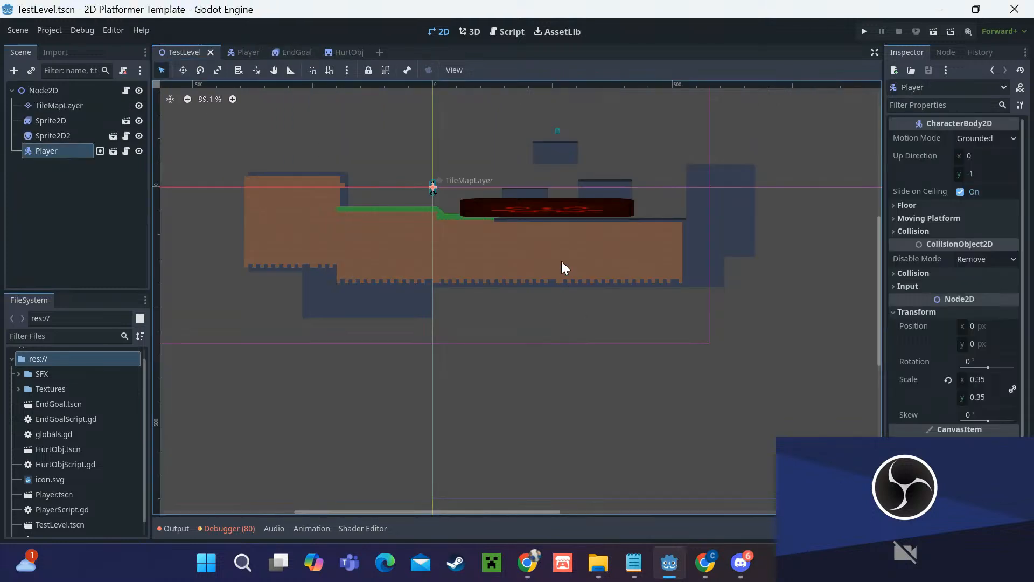
scroll(564, 126, up, 3)
scroll(557, 131, up, 4)
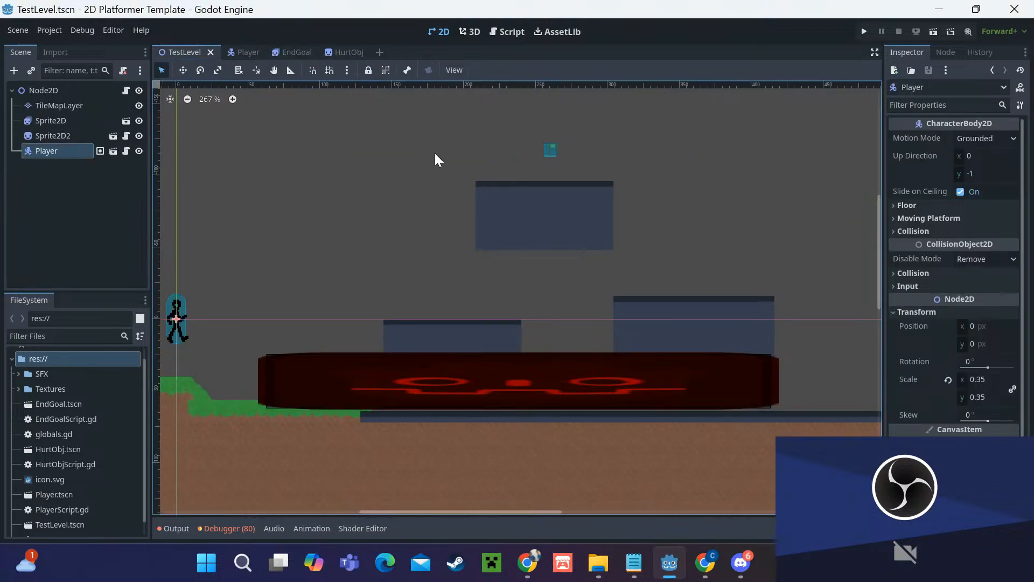
click(59, 122)
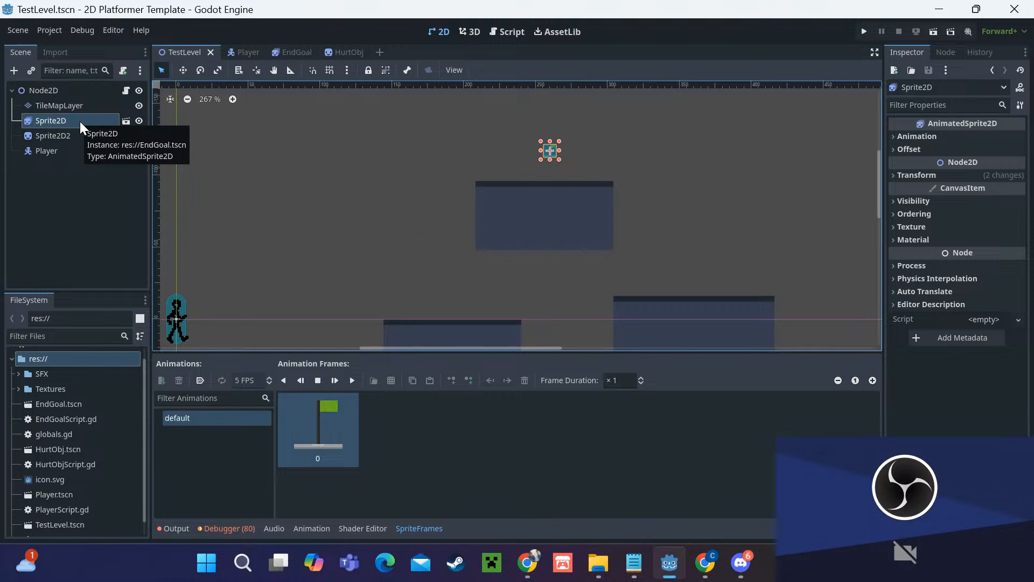
key(Delete)
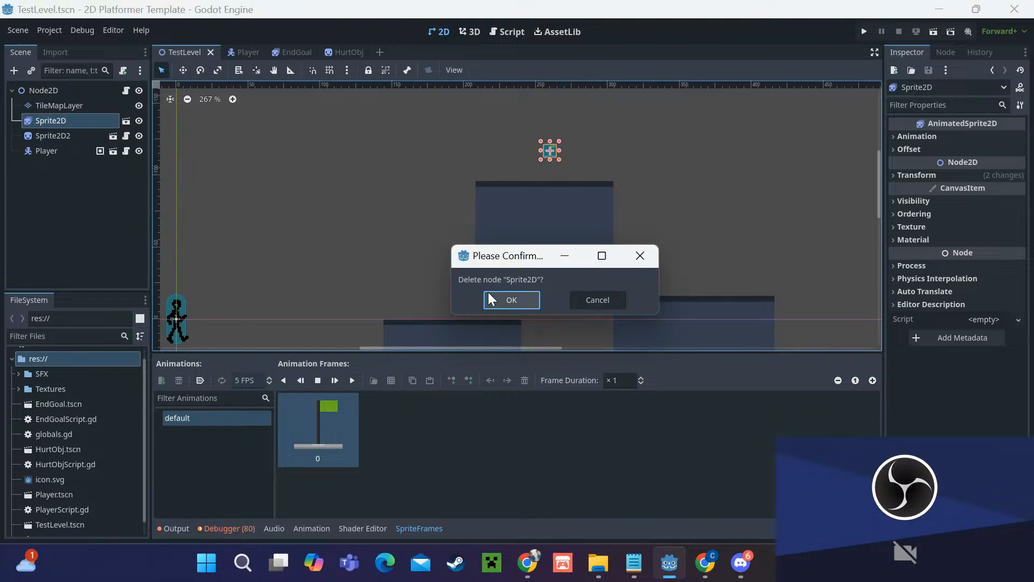
click(488, 293)
Step: Copy the AnimatedSprite2D root from EndGoal and try to paste it under Node2D in TestLevel
click(299, 54)
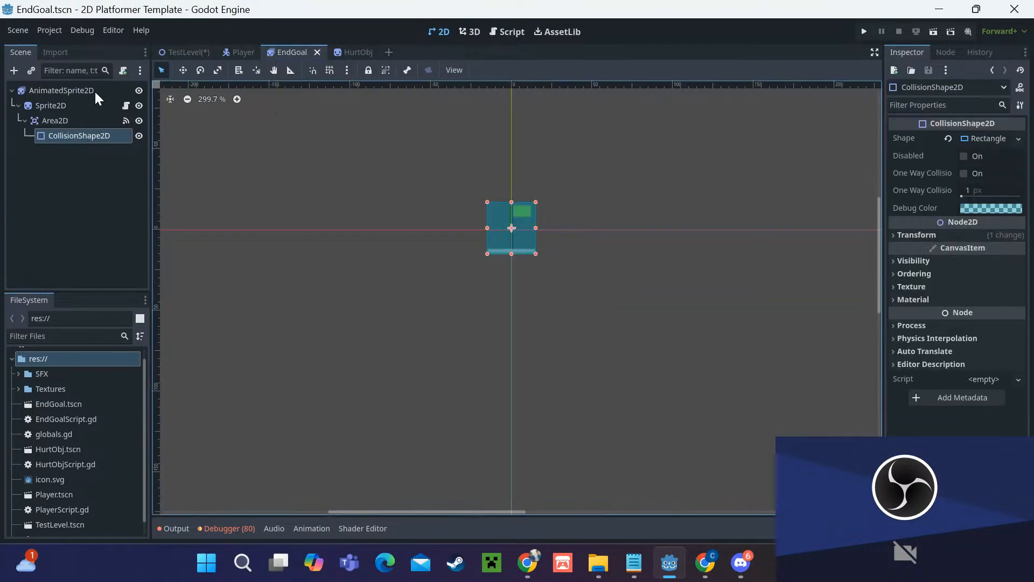
click(92, 92)
right_click(93, 92)
click(132, 183)
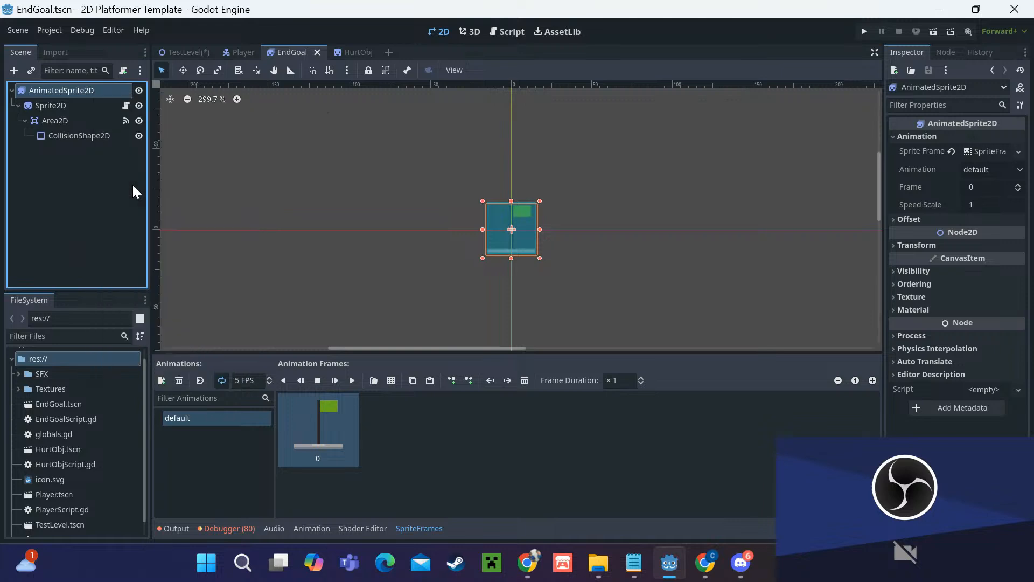
click(175, 52)
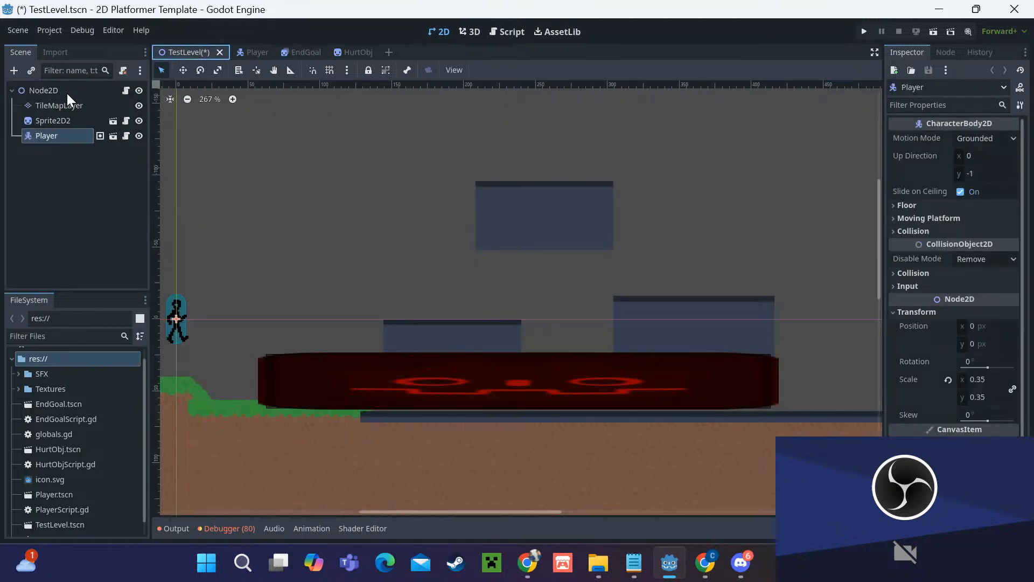
click(66, 92)
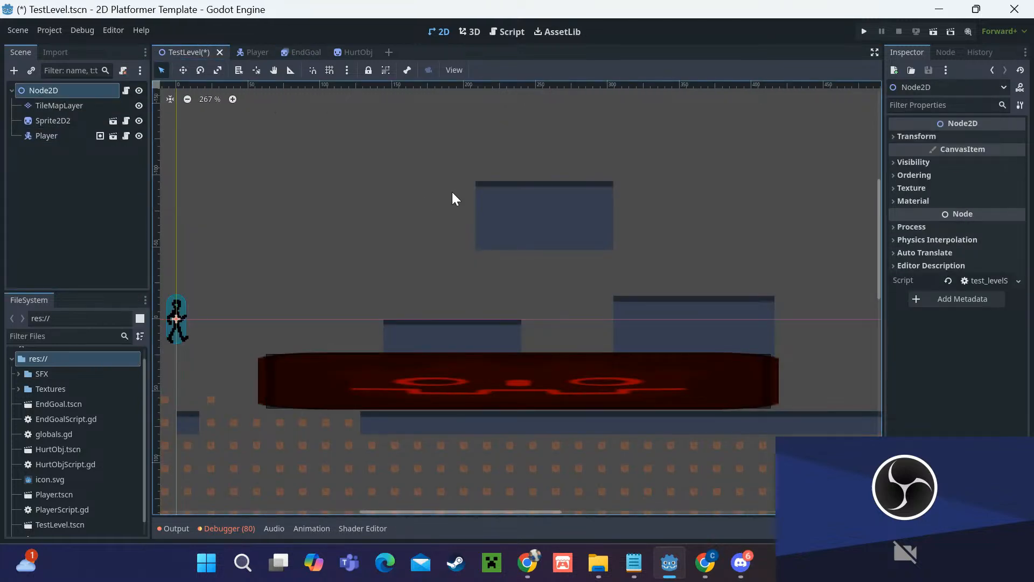
scroll(451, 193, down, 6)
scroll(351, 190, down, 3)
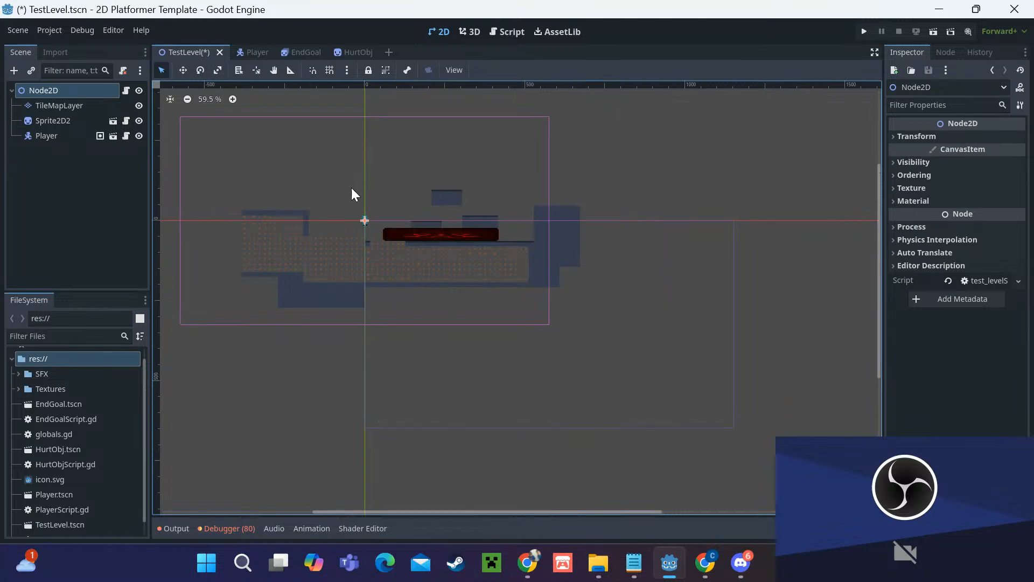
click(69, 89)
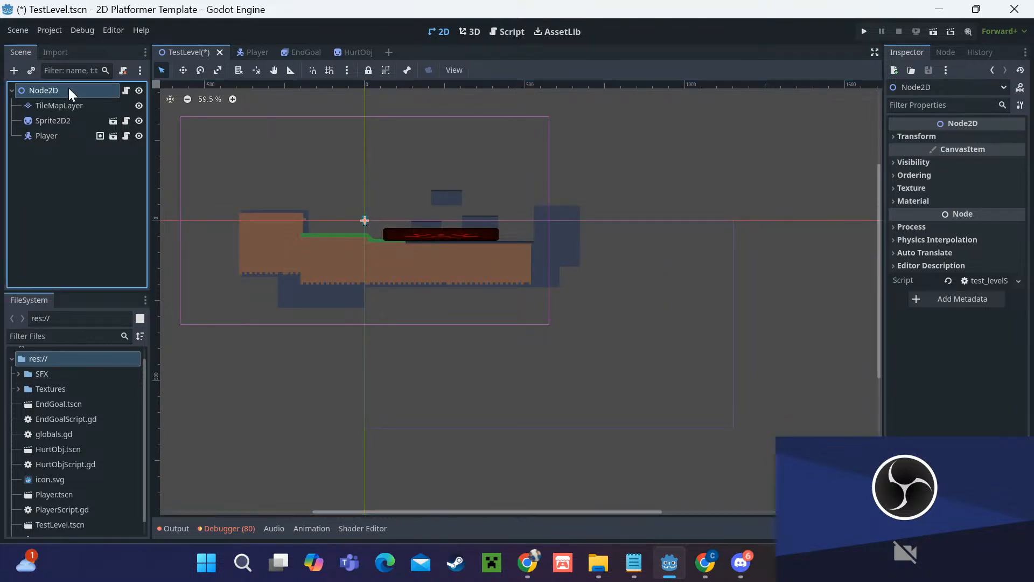
Step: Try again to paste the copied flag node into TestLevel, and undo the change to the tiles
scroll(377, 196, up, 1)
scroll(321, 201, down, 2)
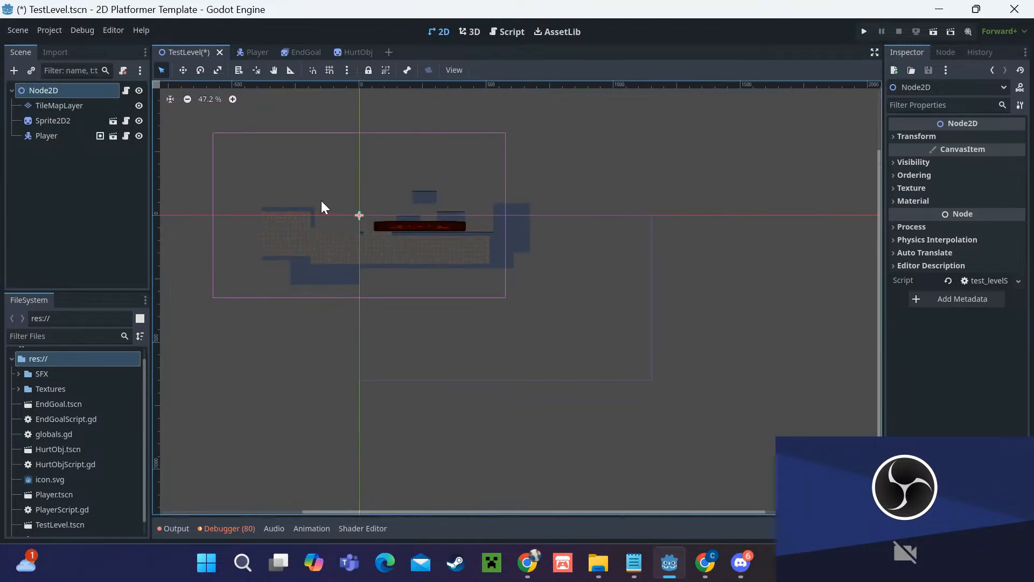
scroll(324, 184, up, 1)
scroll(387, 272, up, 9)
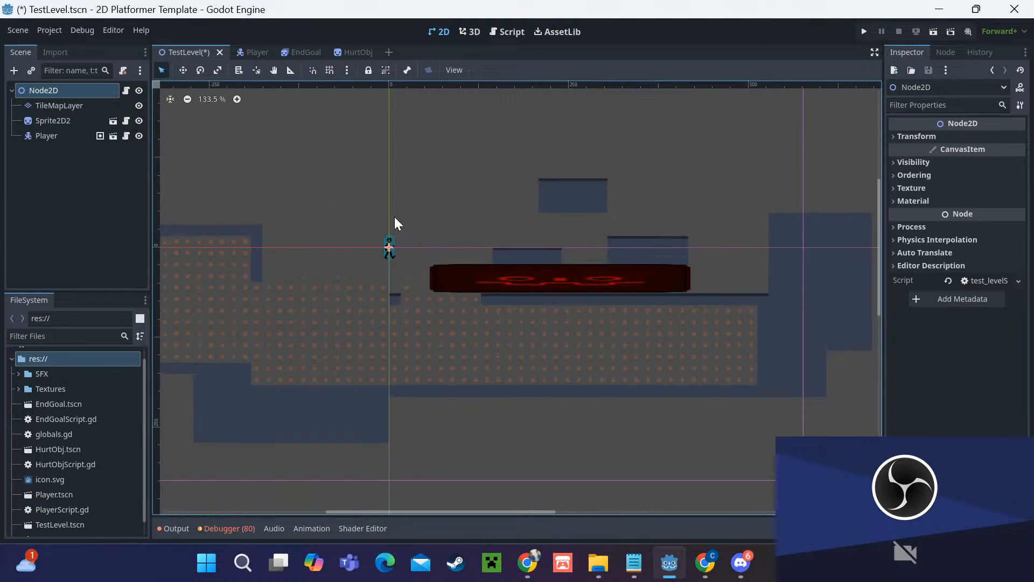
drag(396, 290, 450, 247)
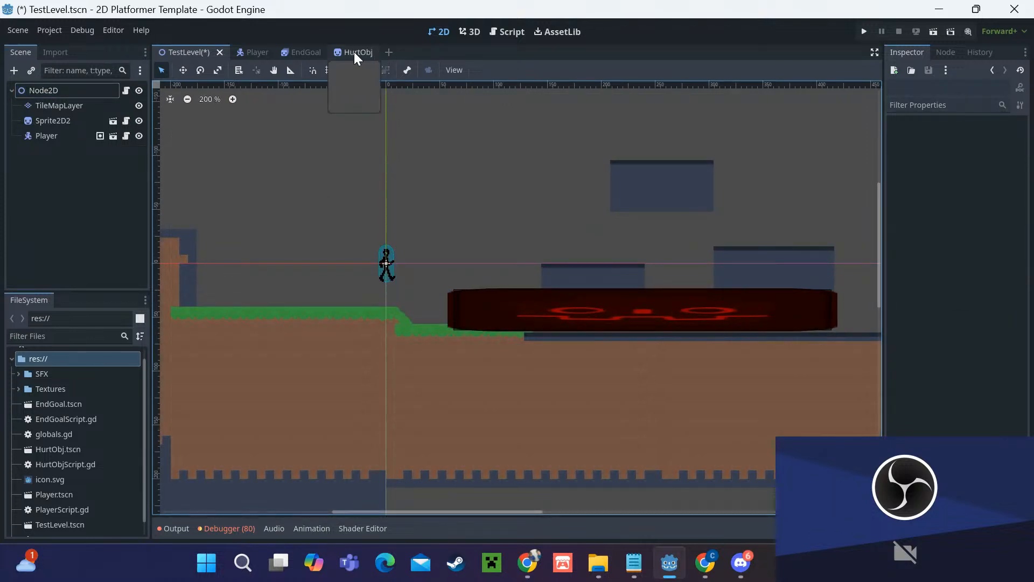
Step: Copy the AnimatedSprite2D root from EndGoal once more and retry pasting it under TestLevel's Node2D
click(293, 51)
right_click(83, 90)
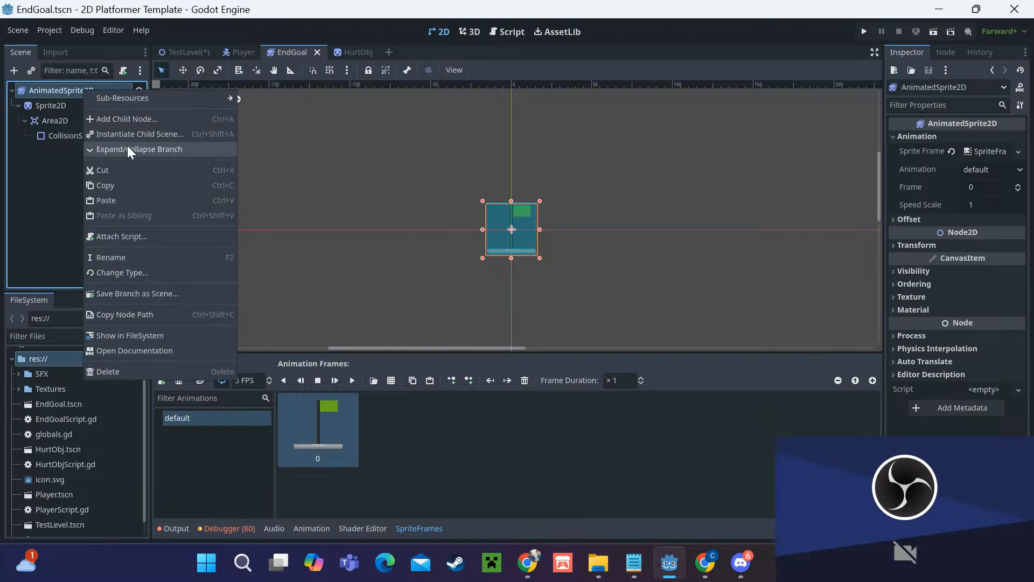
click(121, 185)
click(180, 54)
click(88, 92)
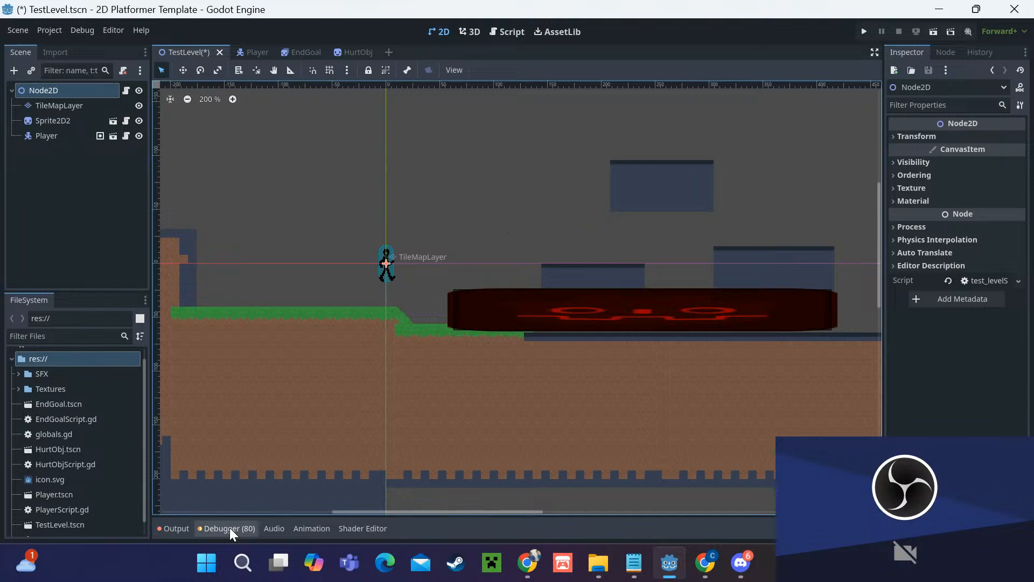
Step: Review the editor's output log for the paste attempts and clear it
click(173, 529)
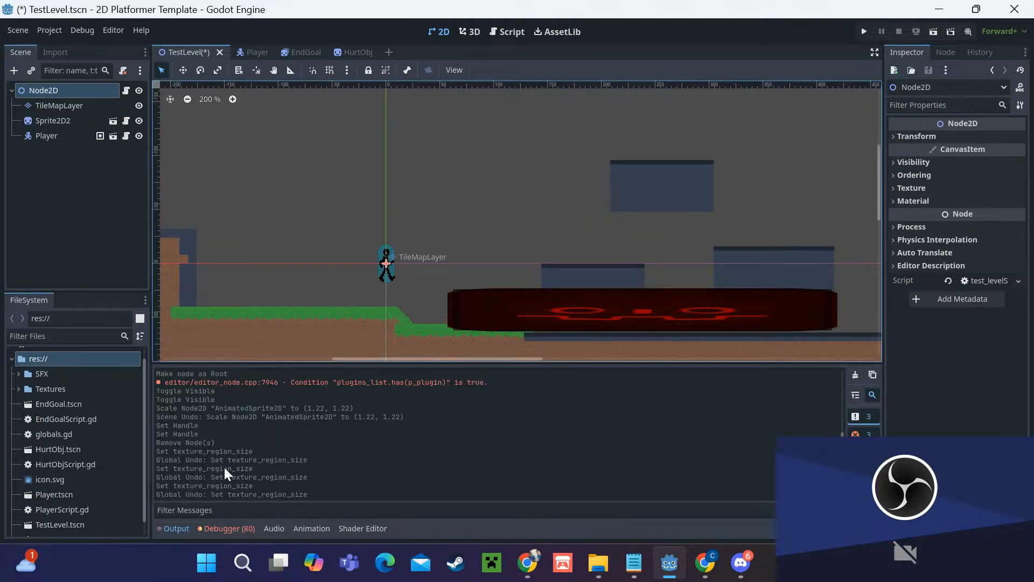
scroll(224, 467, up, 3)
scroll(236, 455, down, 3)
click(856, 375)
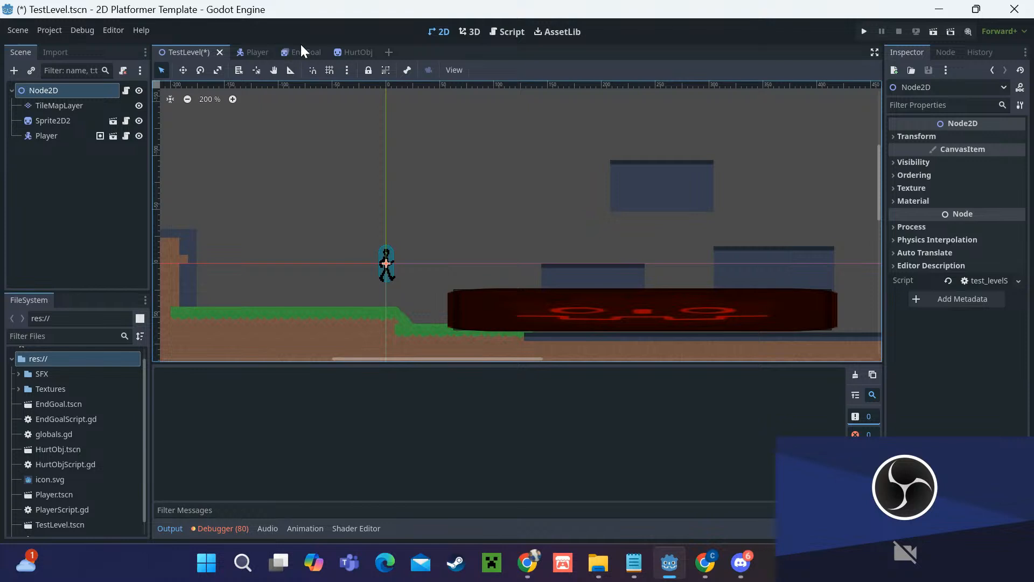
Step: Copy EndGoal's AnimatedSprite2D root and clear the debugger's error list
click(303, 47)
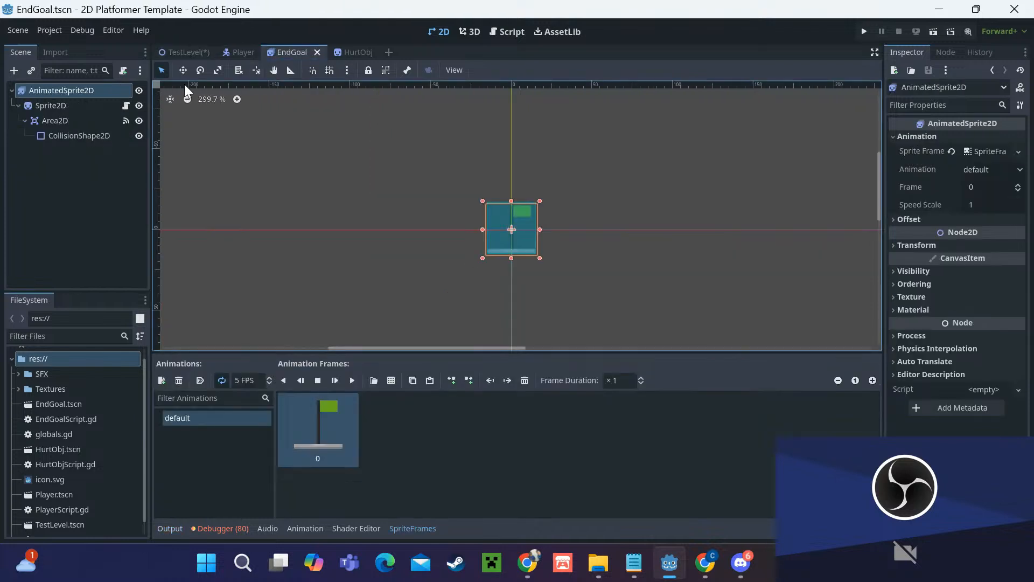
right_click(119, 93)
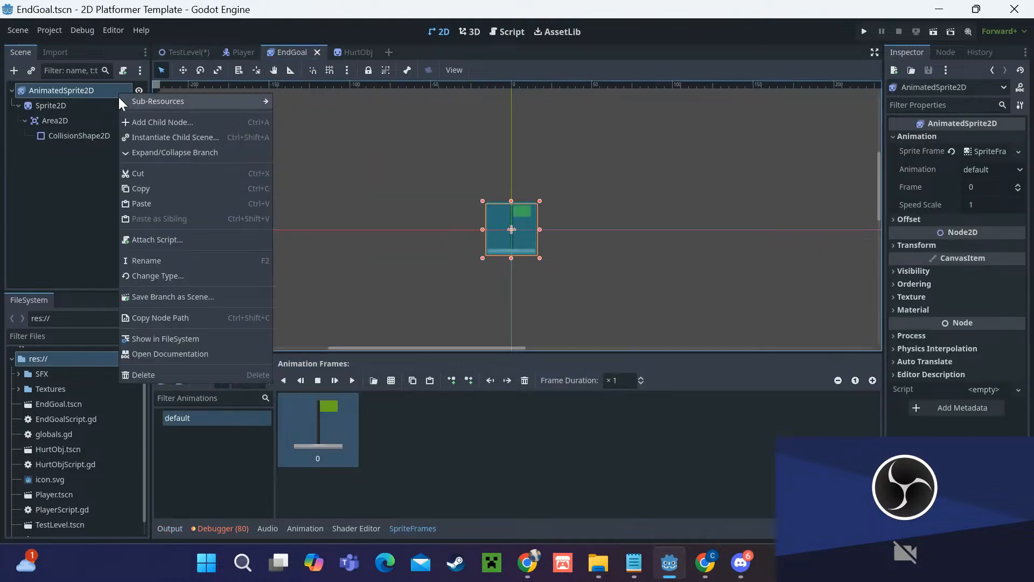
click(151, 189)
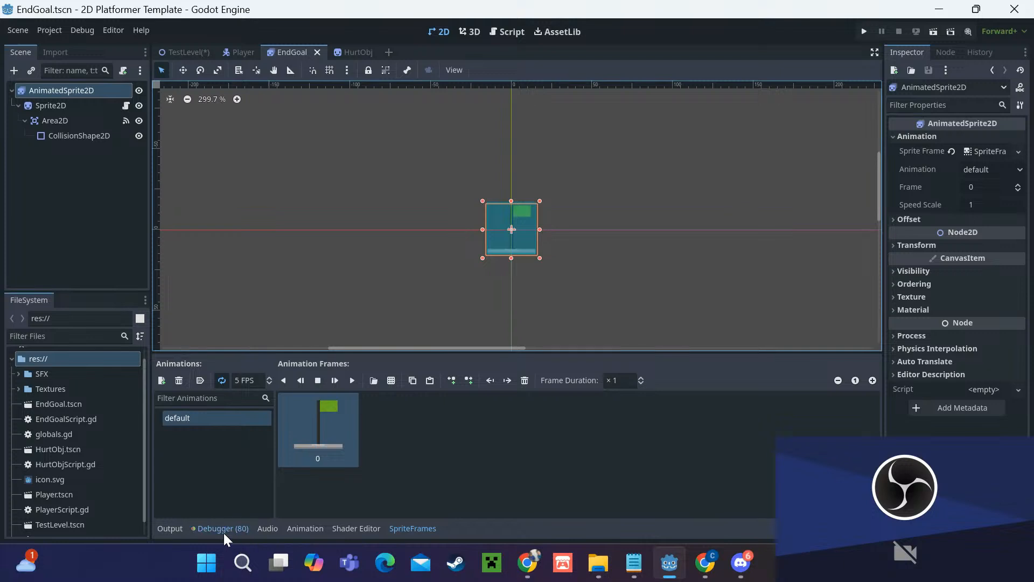
click(223, 528)
click(233, 372)
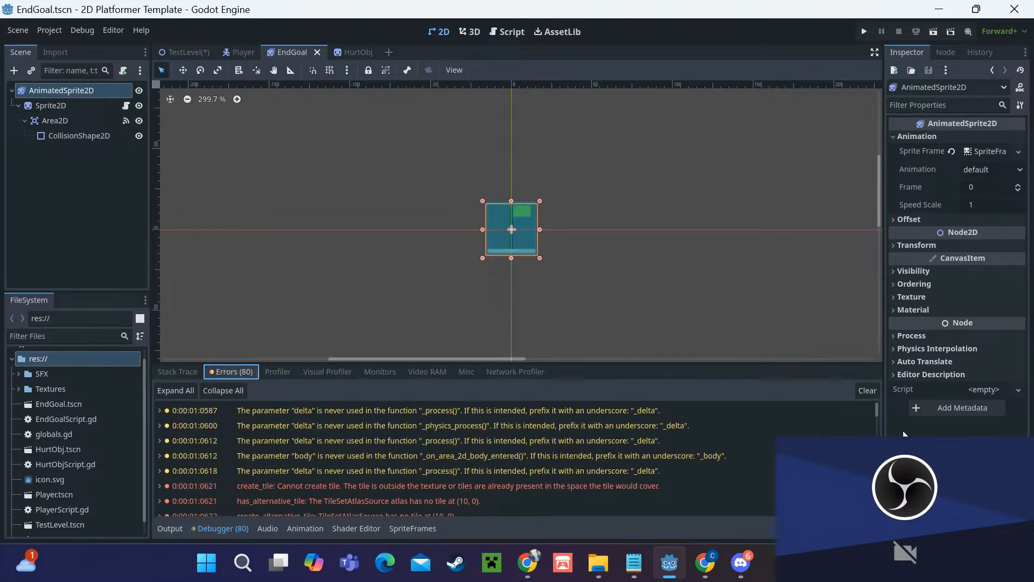
click(867, 391)
click(170, 525)
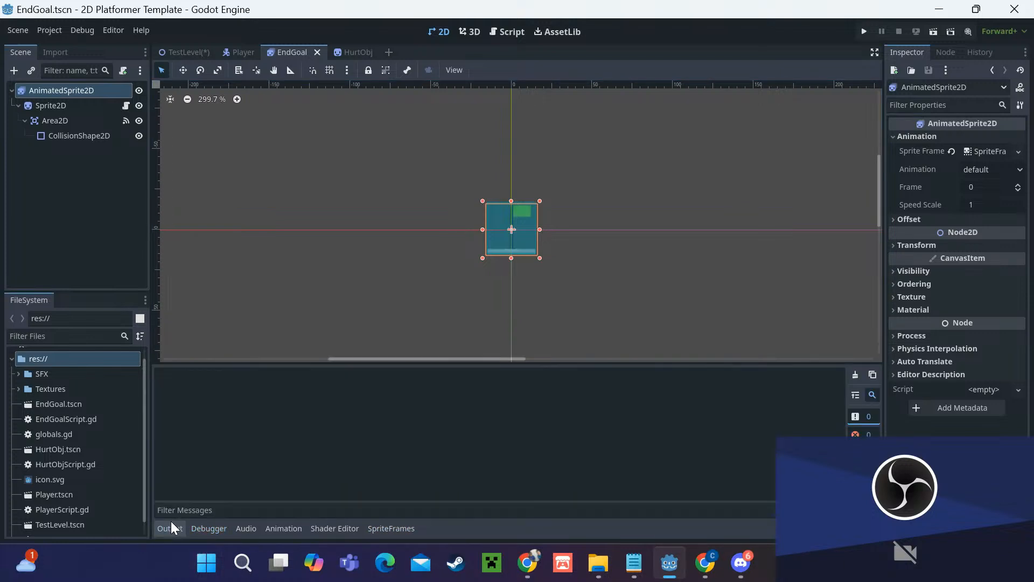
Step: Try pasting a fresh copy of EndGoal's AnimatedSprite2D root into TestLevel with the output log open, and undo the texture region size change
right_click(53, 92)
click(88, 184)
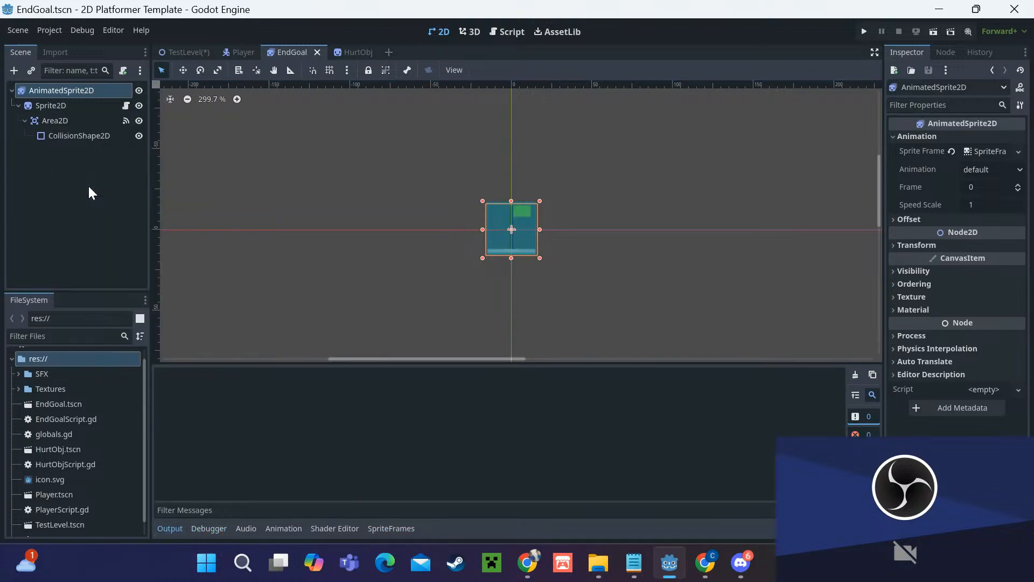
click(176, 52)
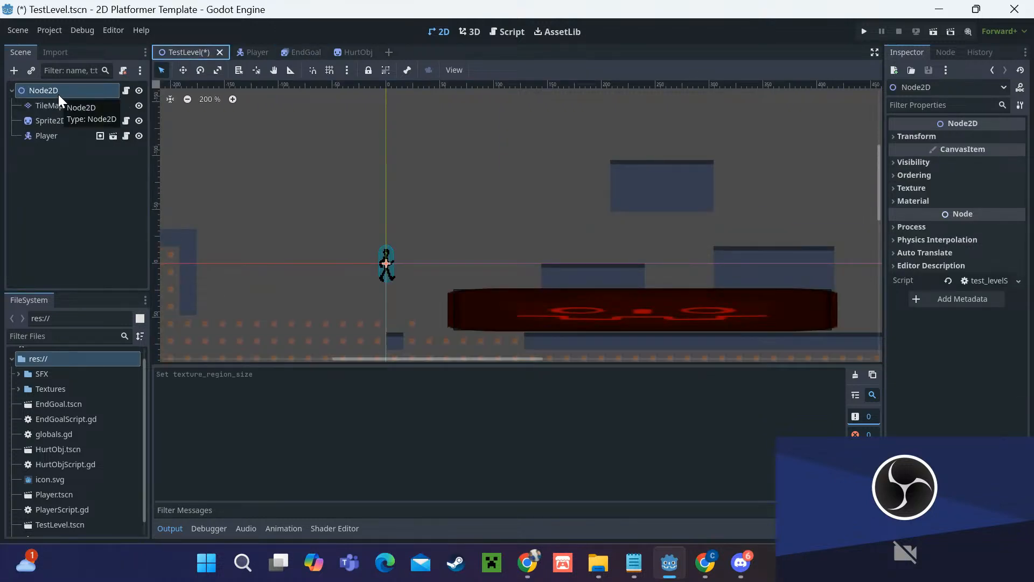
scroll(270, 244, down, 8)
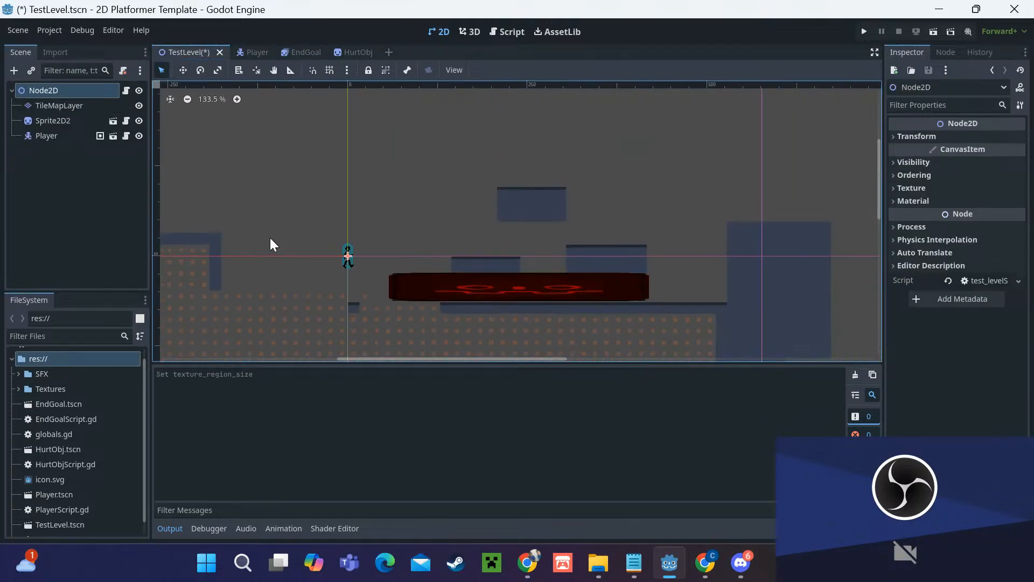
scroll(280, 227, down, 1)
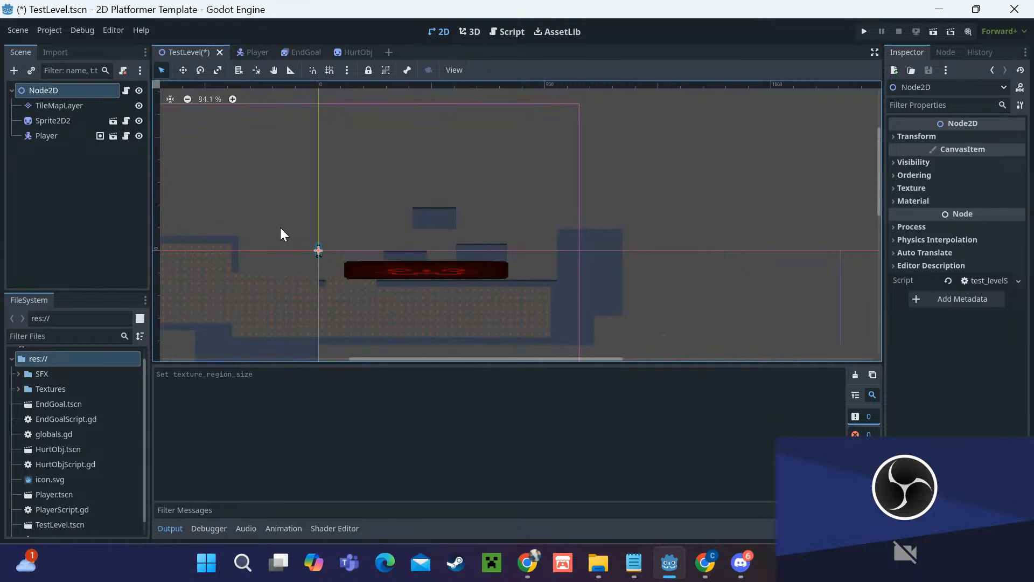
key(ctrl+z)
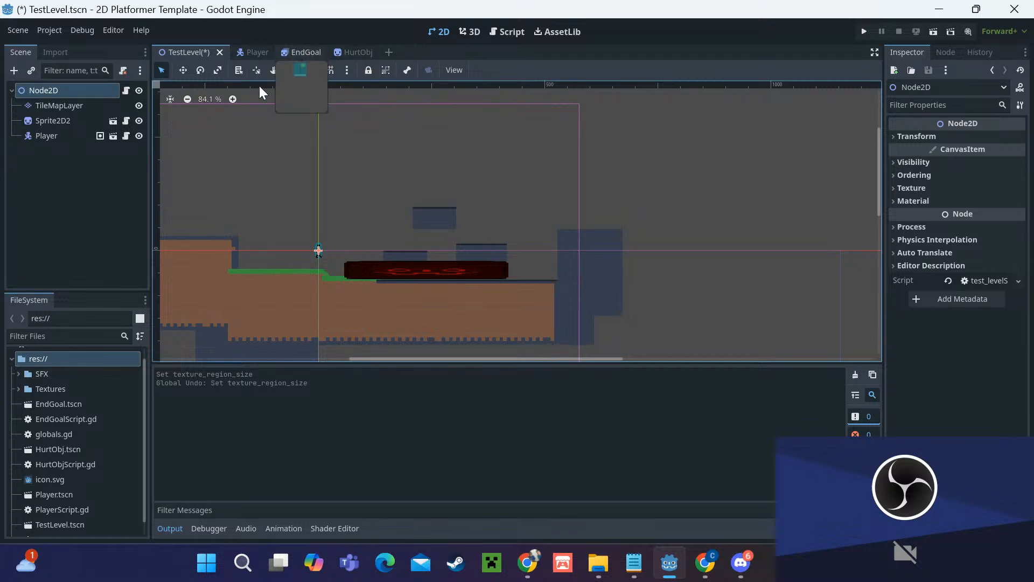
Step: Make the SpriteFrames resource of EndGoal's AnimatedSprite2D root unique
click(300, 52)
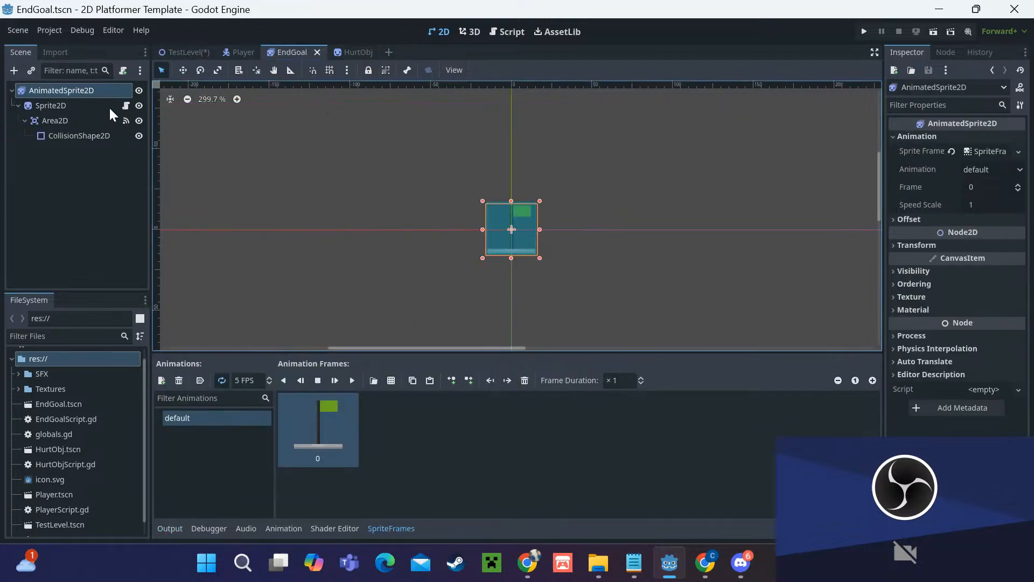
click(996, 154)
right_click(994, 155)
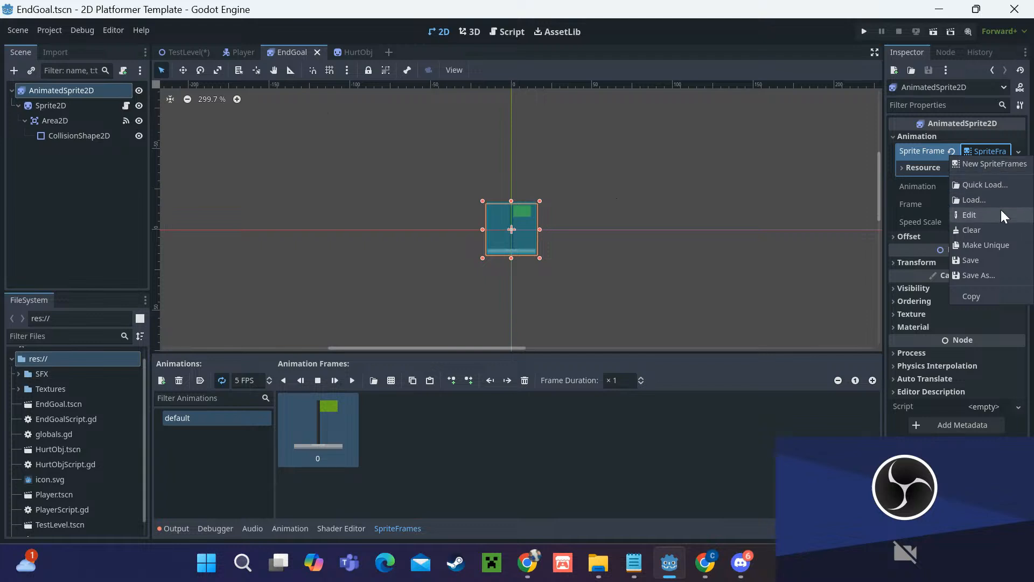
click(991, 245)
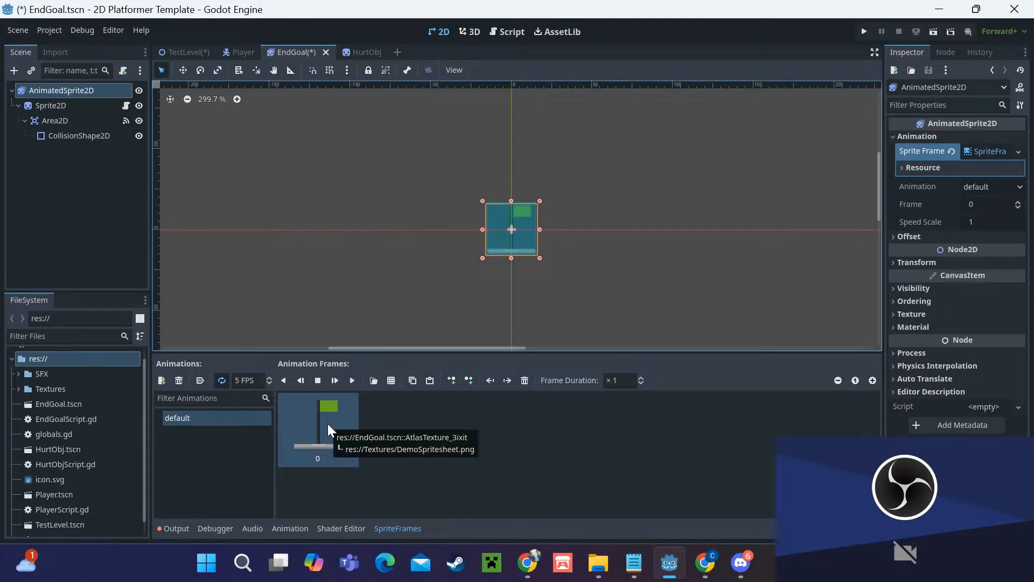
Step: Copy EndGoal's AnimatedSprite2D root, try pasting it under TestLevel's Node2D, and restore the Sprite2D flag instance there
right_click(84, 93)
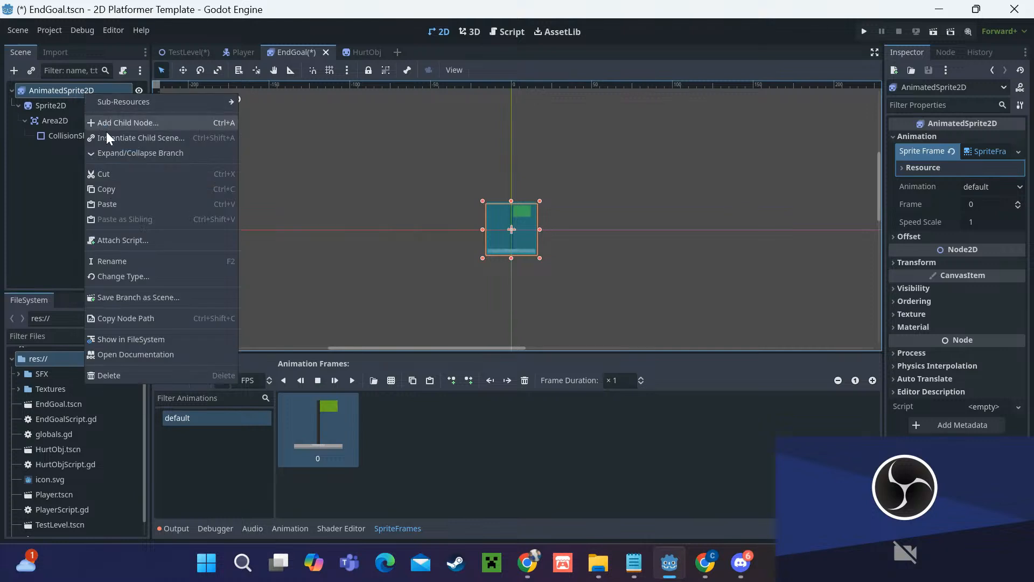
click(119, 185)
click(167, 52)
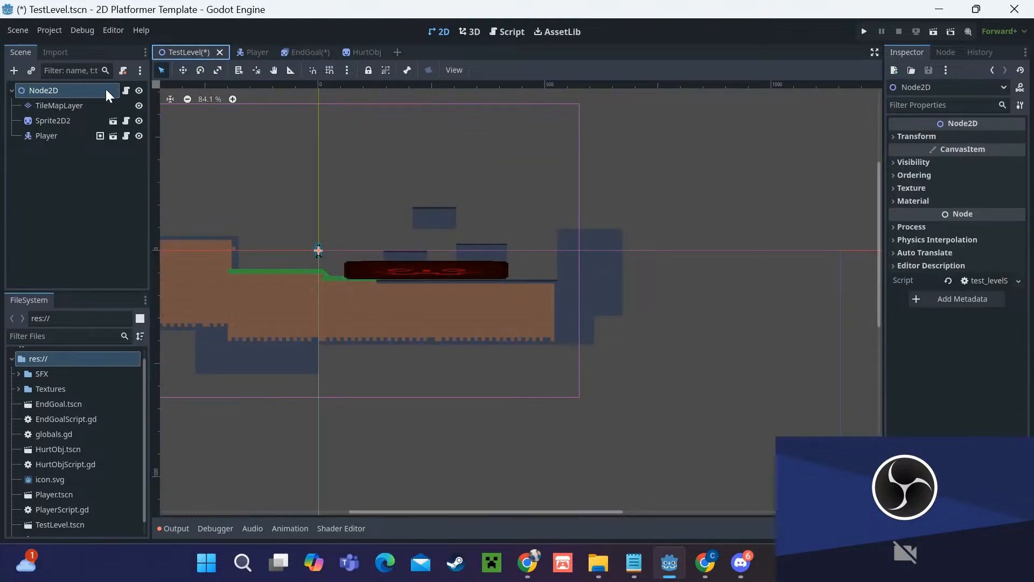
key(ctrl+v)
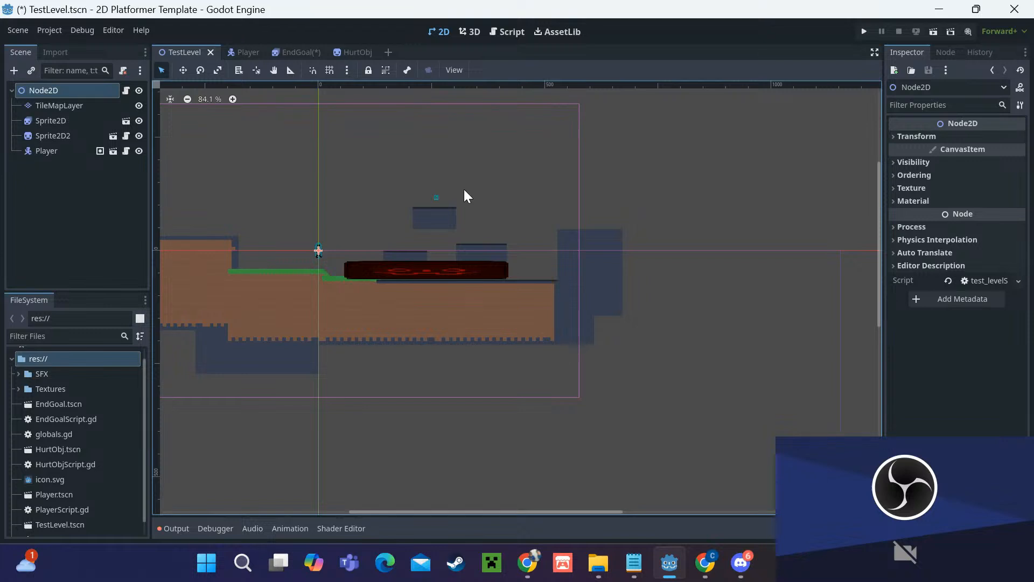
Step: Scale up the Sprite2D flag above TestLevel's highest platform to about half the platform's width, with its base on the platform
scroll(448, 186, up, 5)
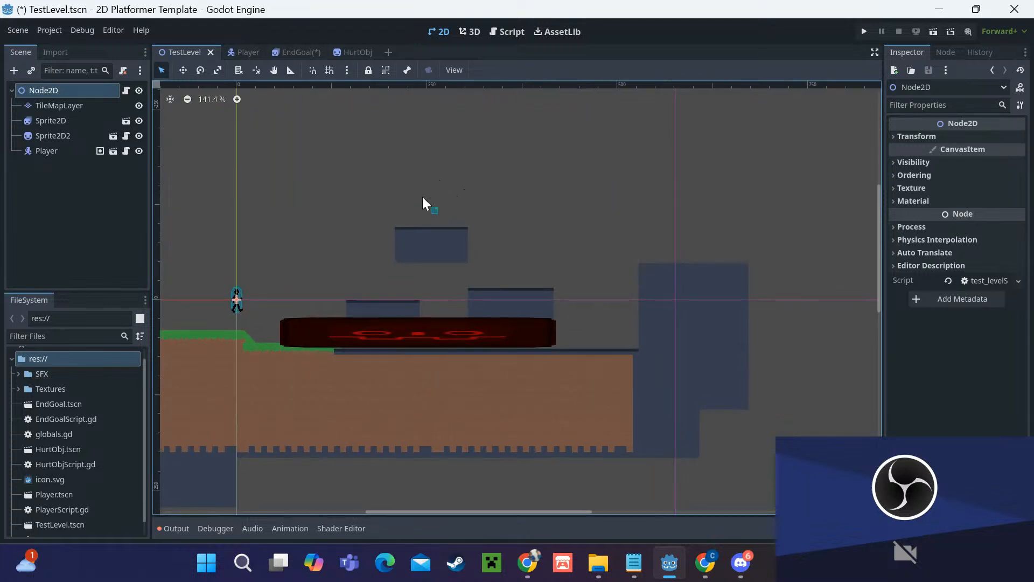
click(62, 125)
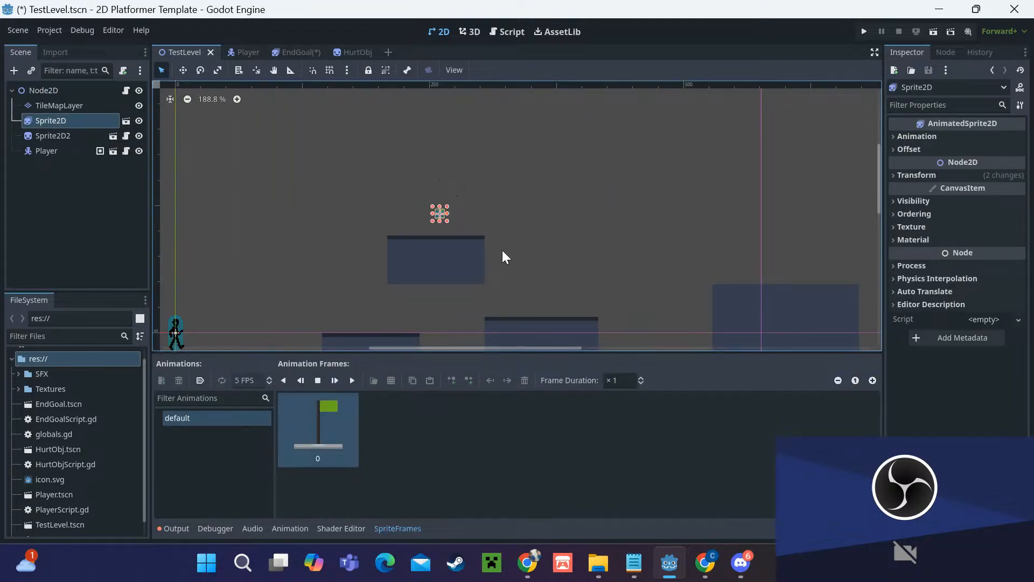
scroll(412, 213, up, 5)
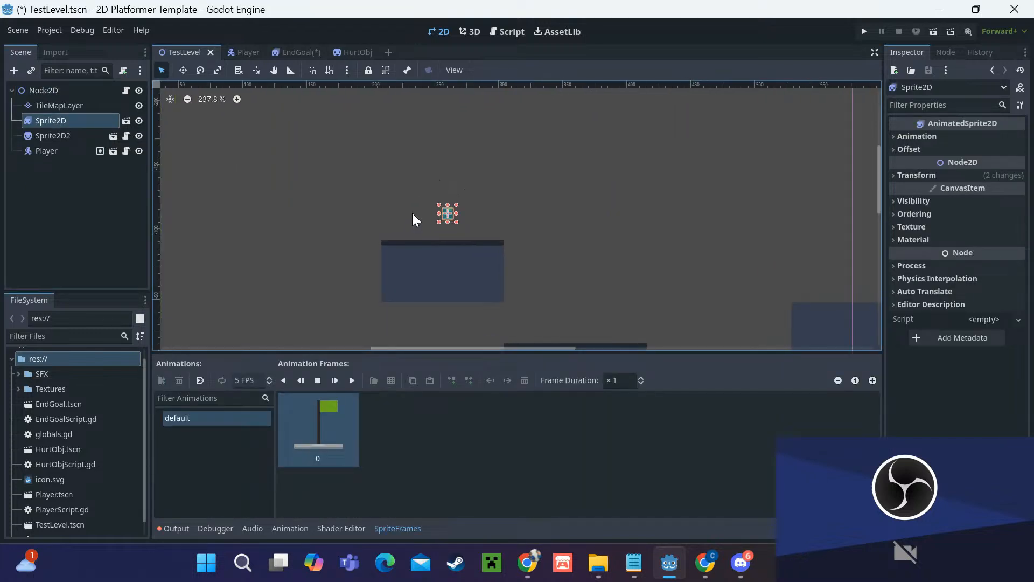
click(217, 70)
drag(466, 212, 473, 209)
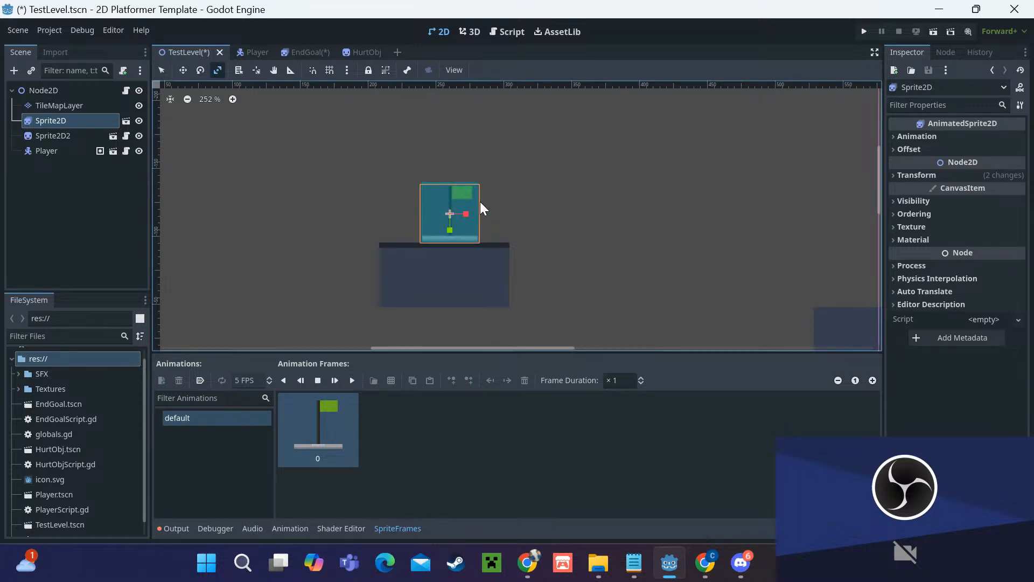
scroll(464, 204, down, 6)
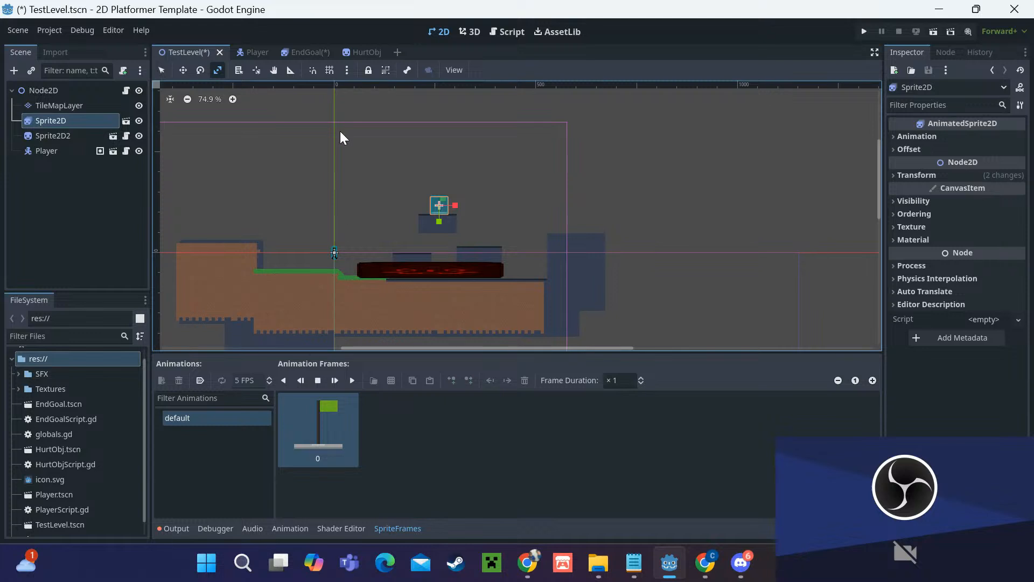
Step: Run the TestLevel scene and playtest moving and jumping the player toward the flag
click(933, 31)
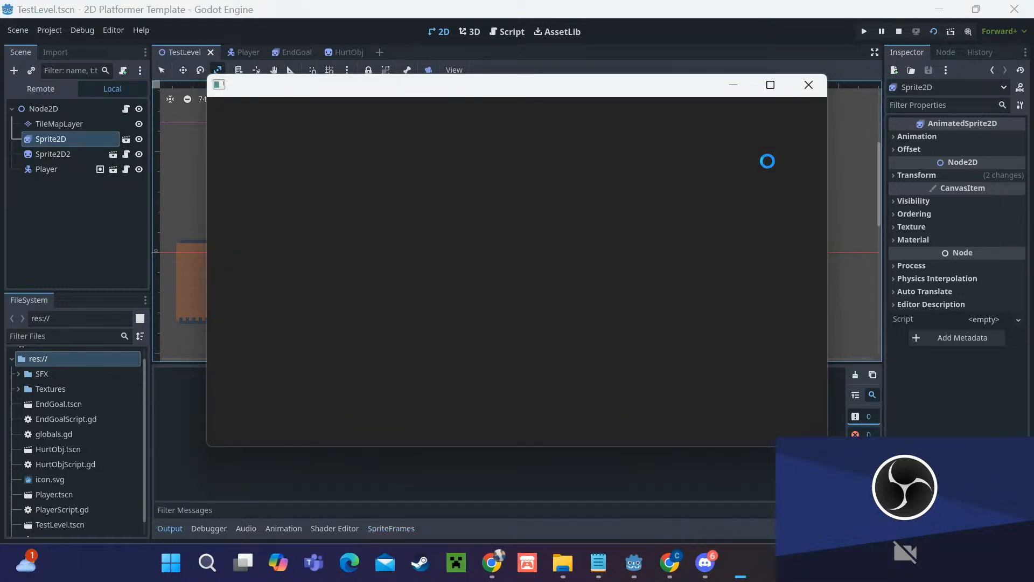
key(Right)
key(space)
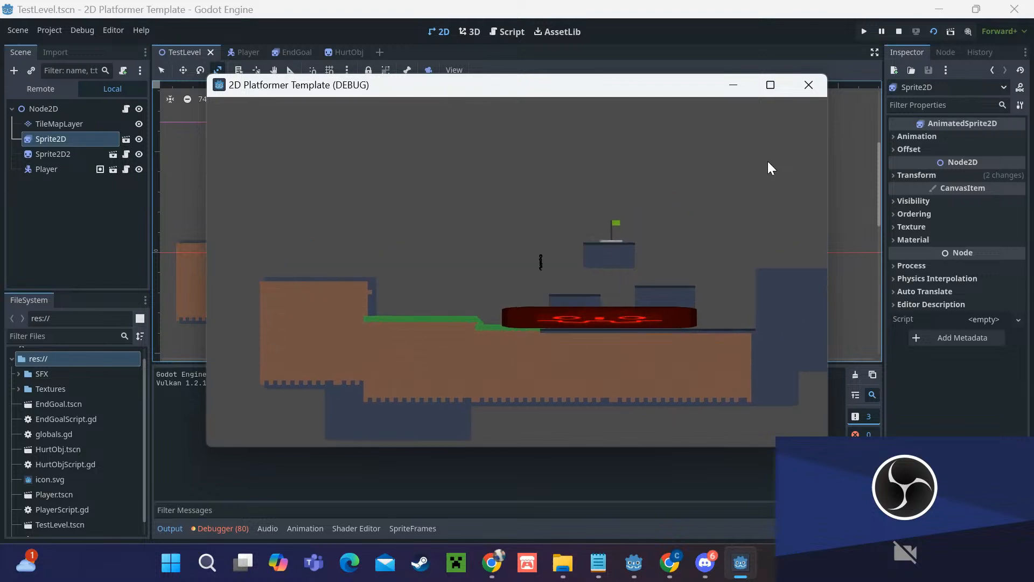
key(space)
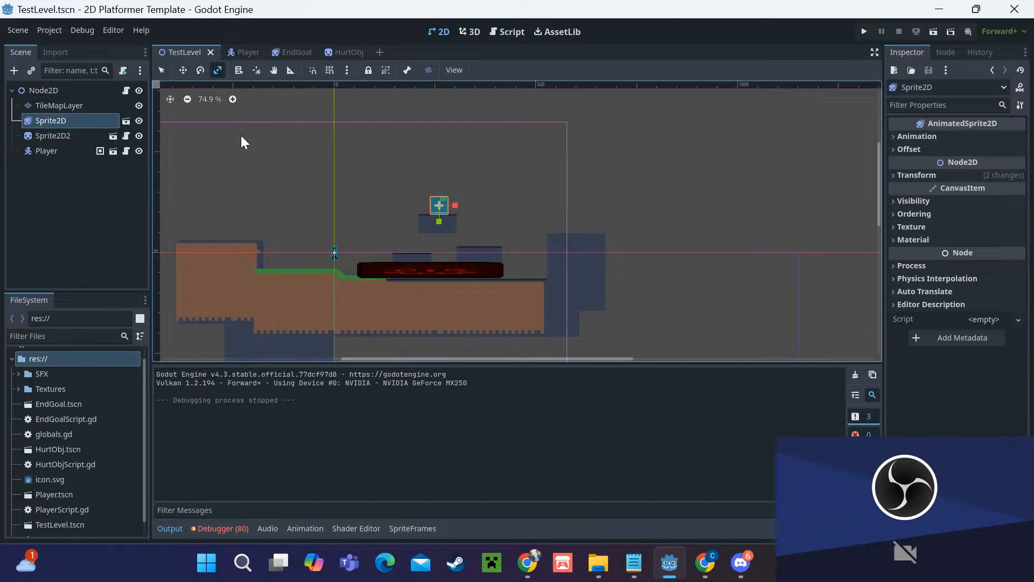
Step: In the Player scene, start adding a child node to the Player root and search the node types for "aud"
click(240, 50)
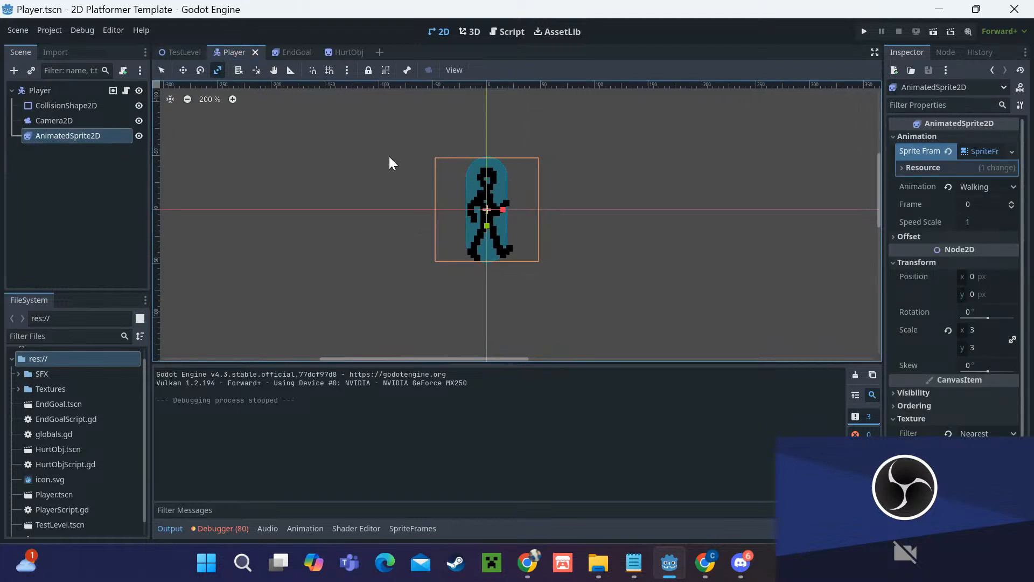
scroll(389, 156, down, 1)
click(43, 90)
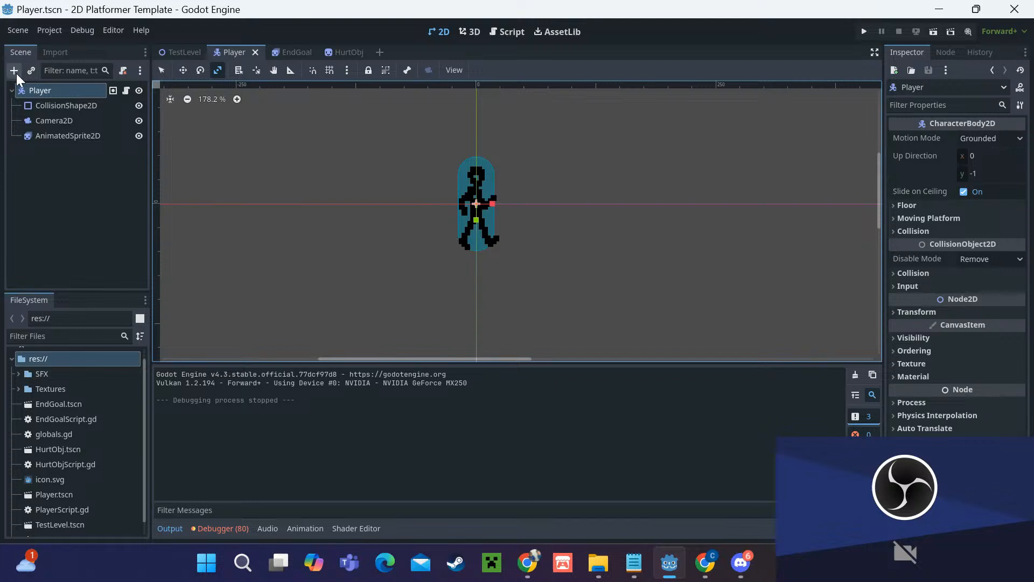
right_click(41, 92)
click(81, 119)
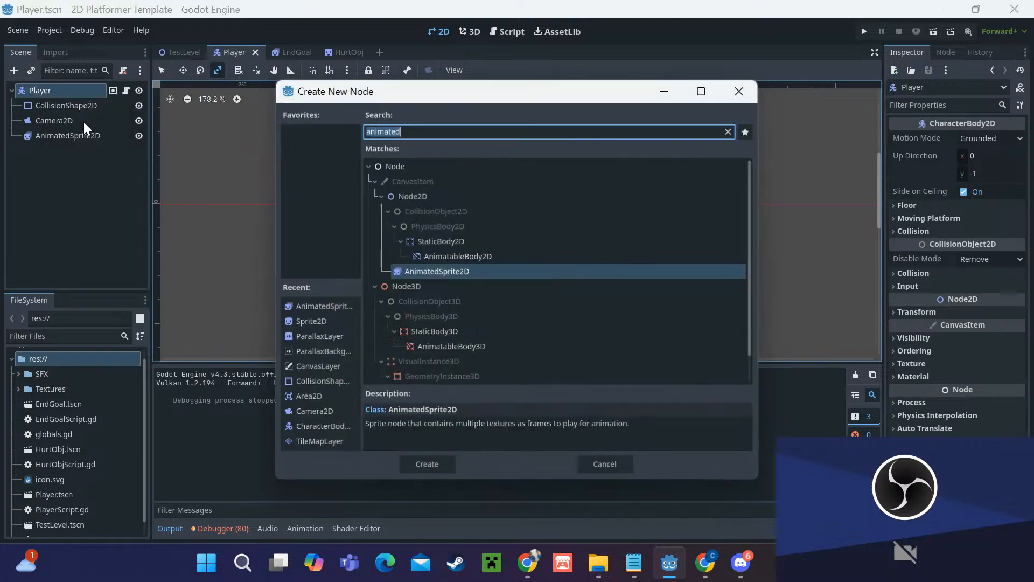
text(au)
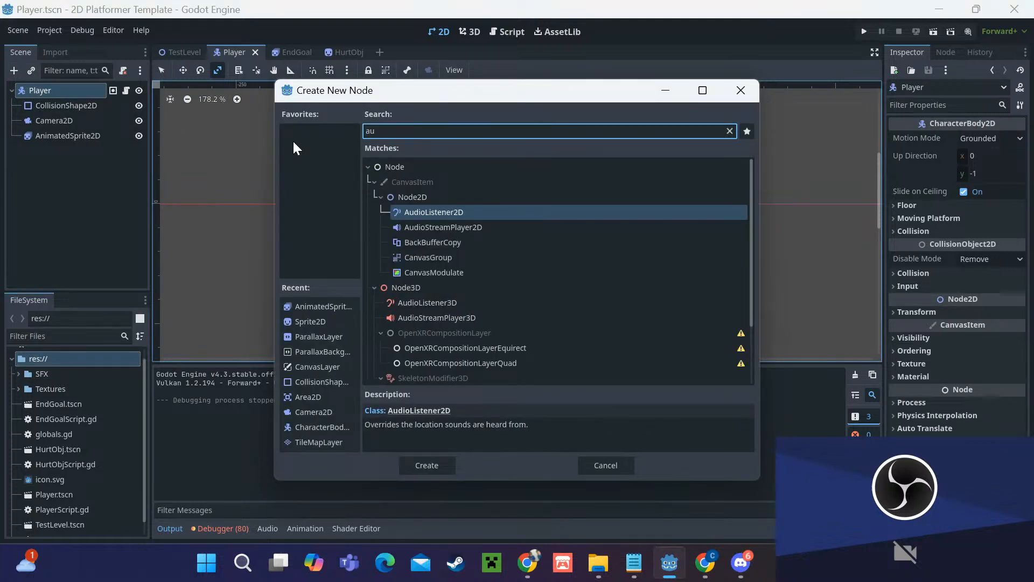
text(d)
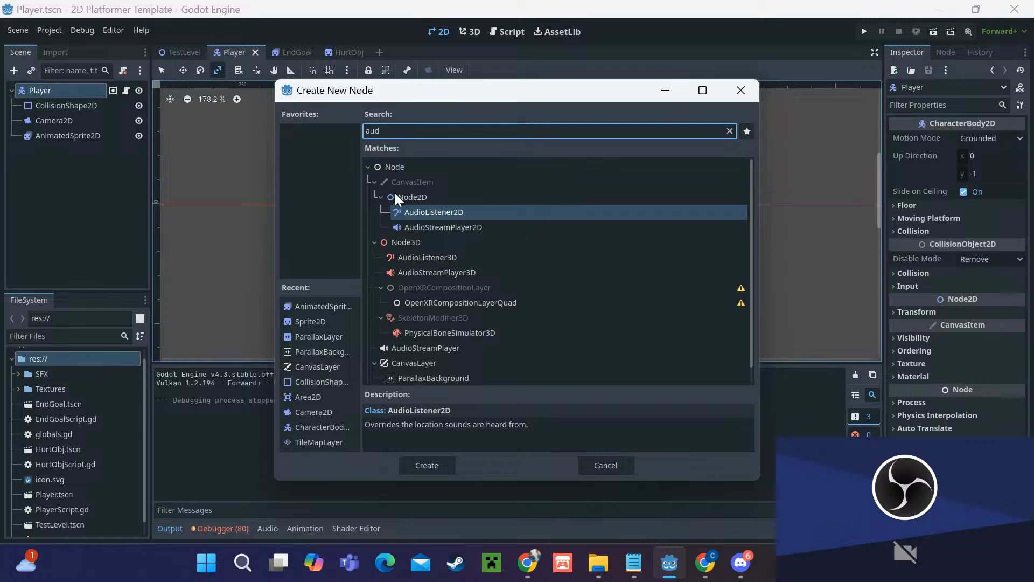
scroll(434, 220, down, 1)
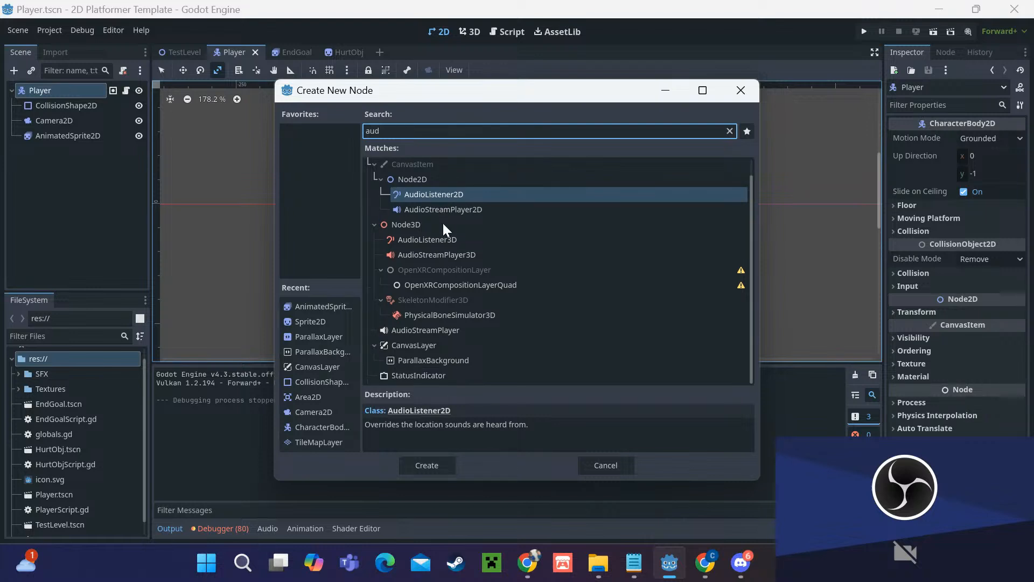
Step: Add an AudioStreamPlayer2D node to the Player and load 580309__colorscrimsontears__jump-platformer.wav from the SFX folder as its stream
click(432, 210)
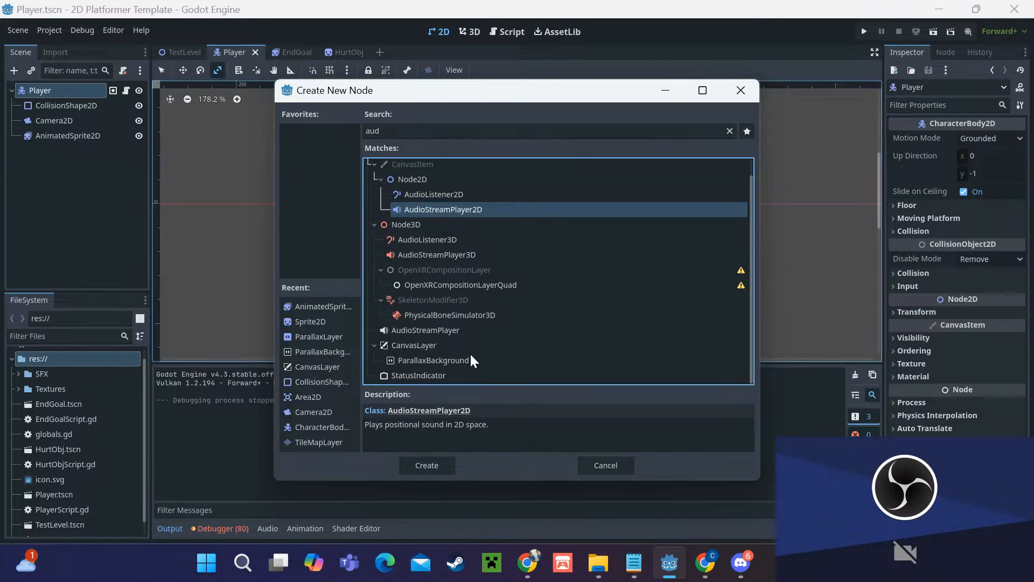
click(432, 461)
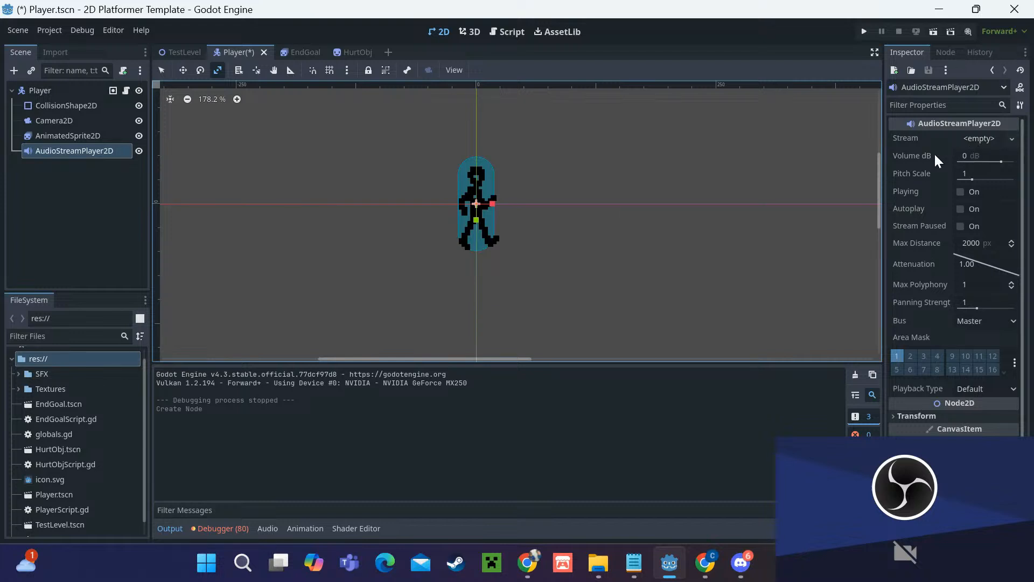
click(969, 136)
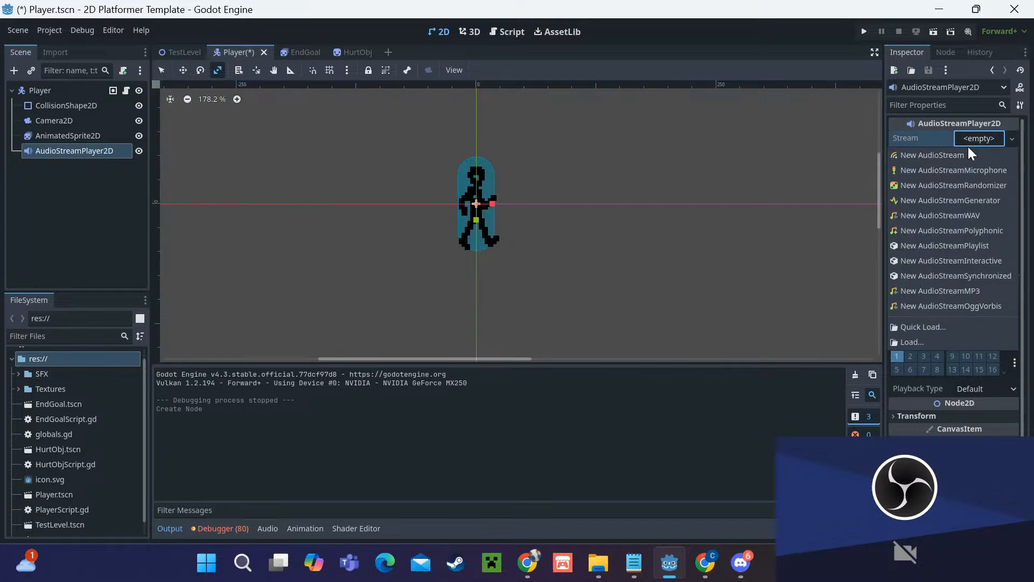
click(934, 339)
double_click(357, 167)
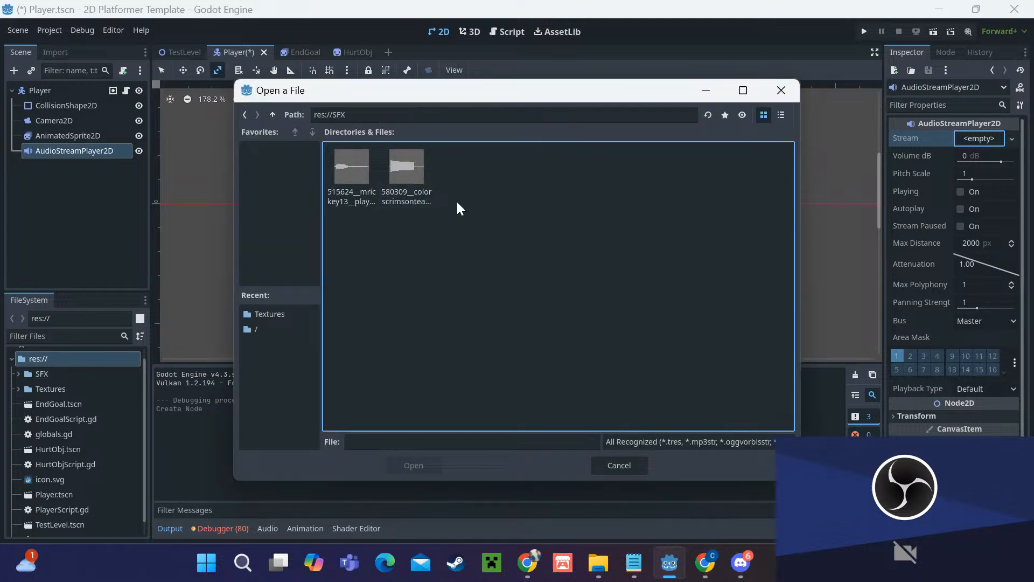
click(365, 191)
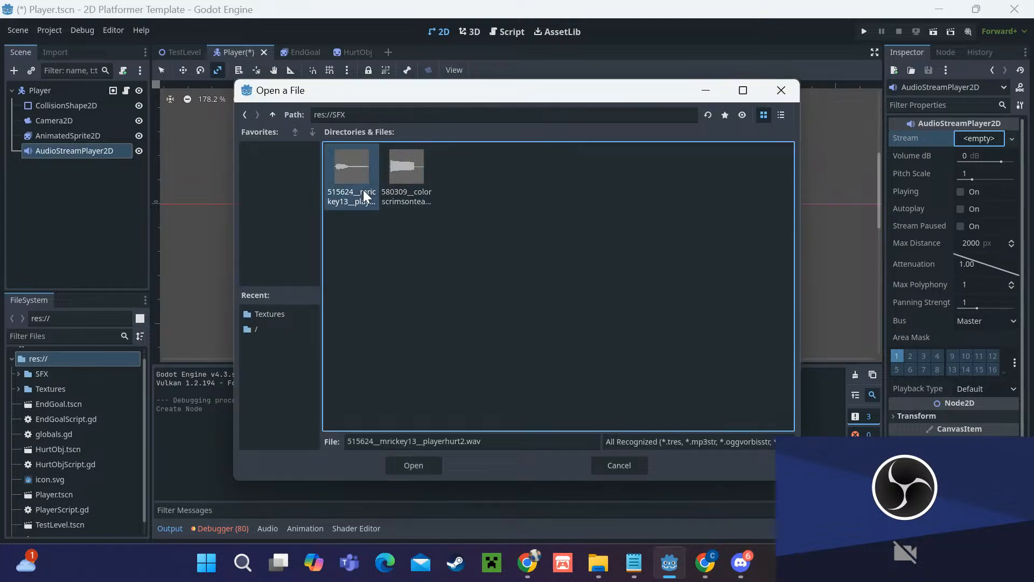
click(397, 189)
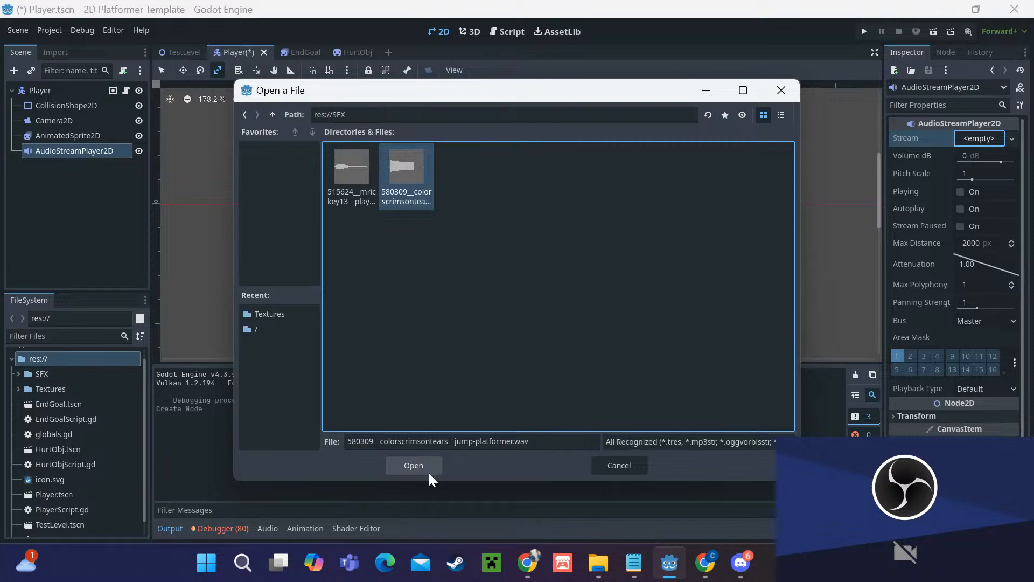
click(428, 472)
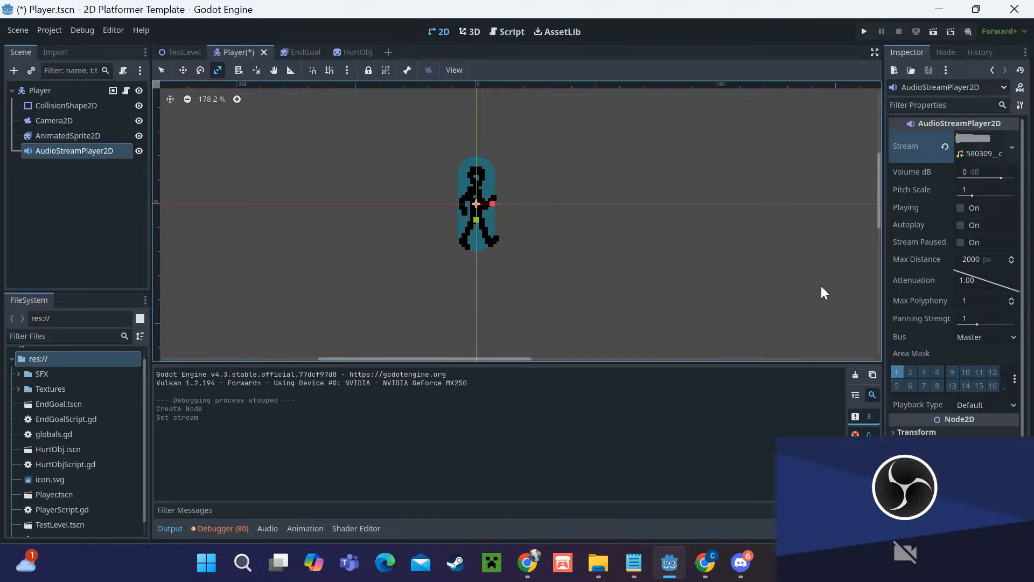
scroll(919, 327, down, 3)
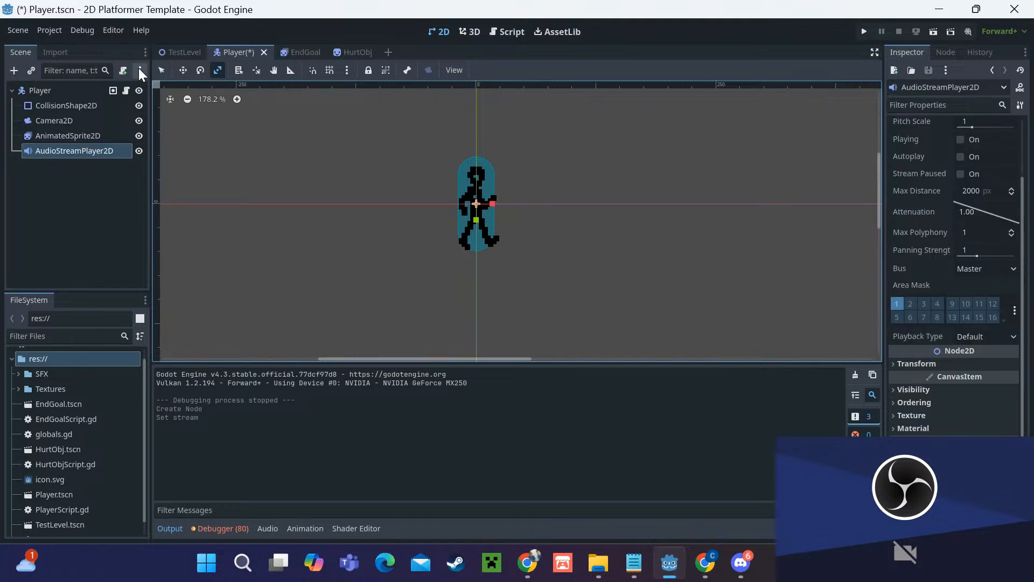
Step: In the Player script, add $AudioStreamPlayer2D.play() inside the Jump condition, after the velocity.y line
click(126, 90)
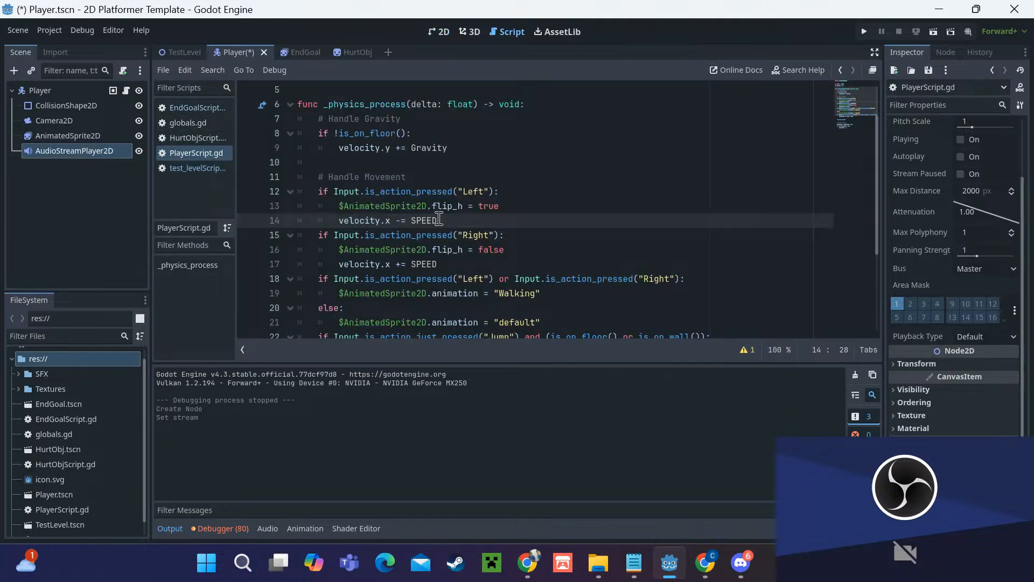
scroll(462, 220, down, 3)
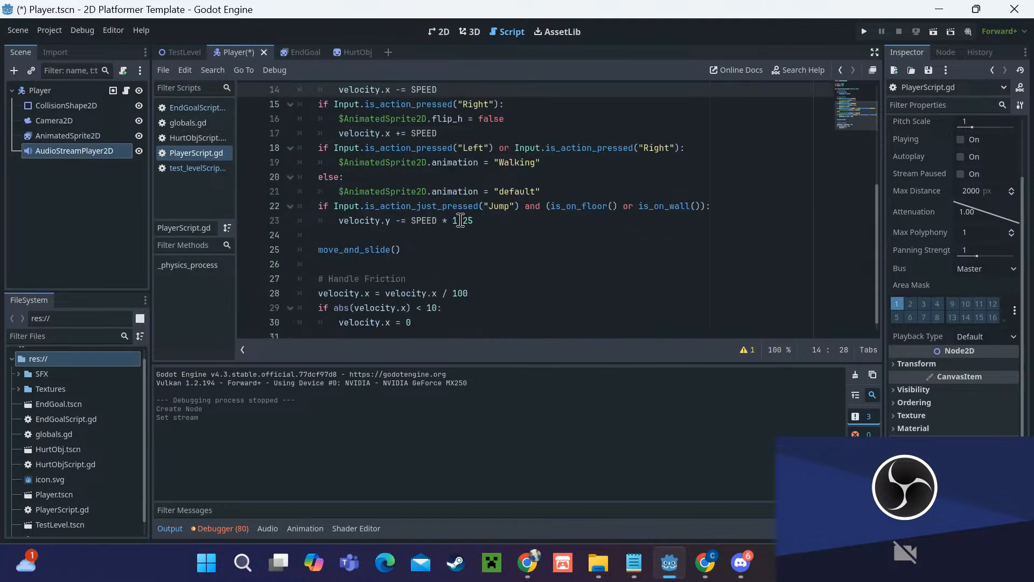
click(484, 220)
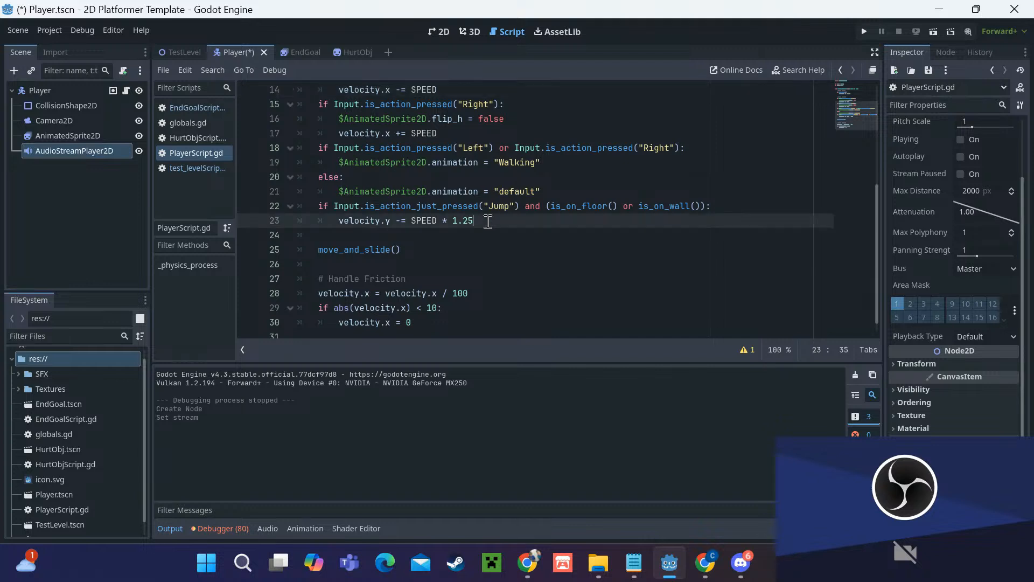
key(Return)
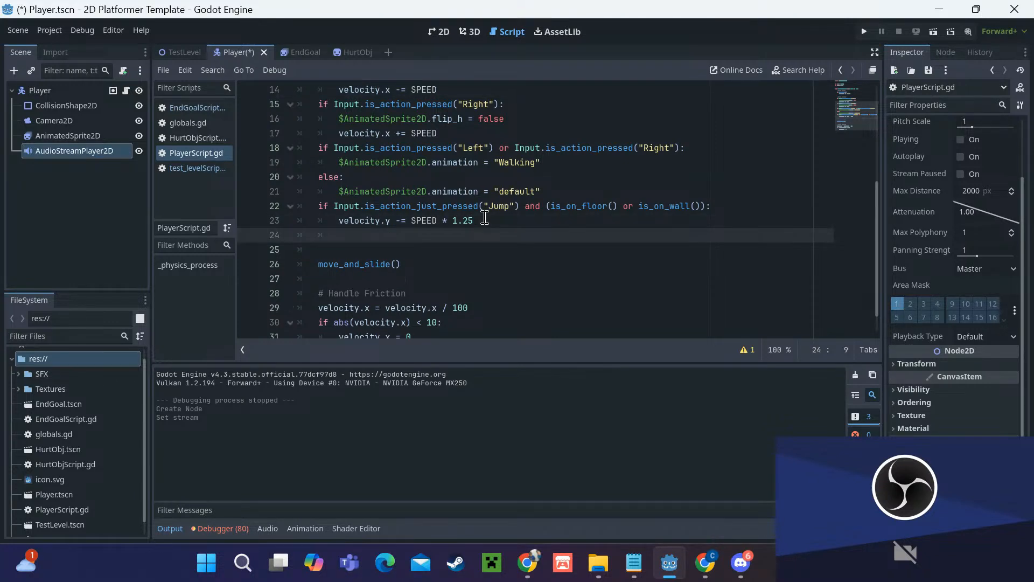
text($)
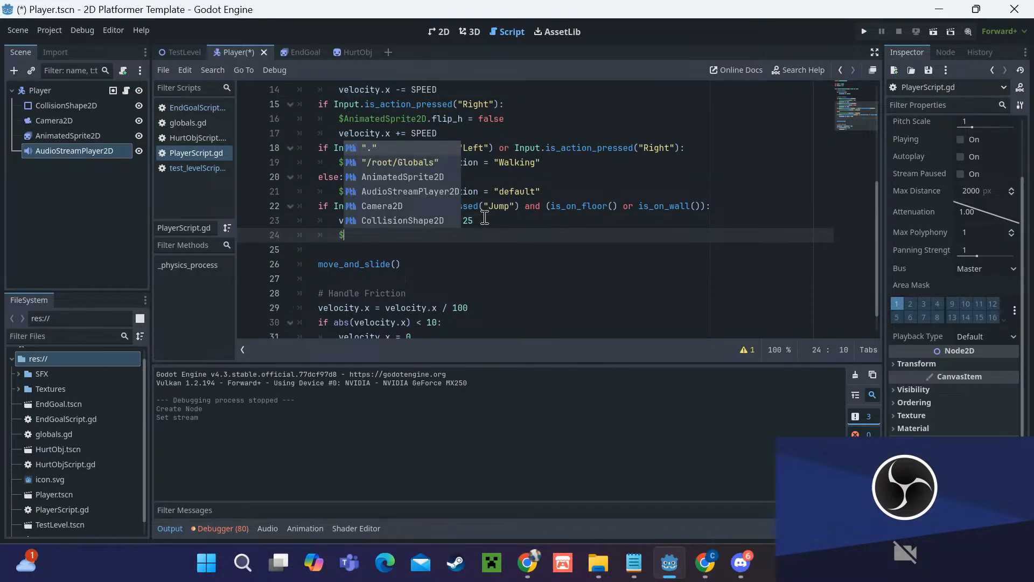
text(Au)
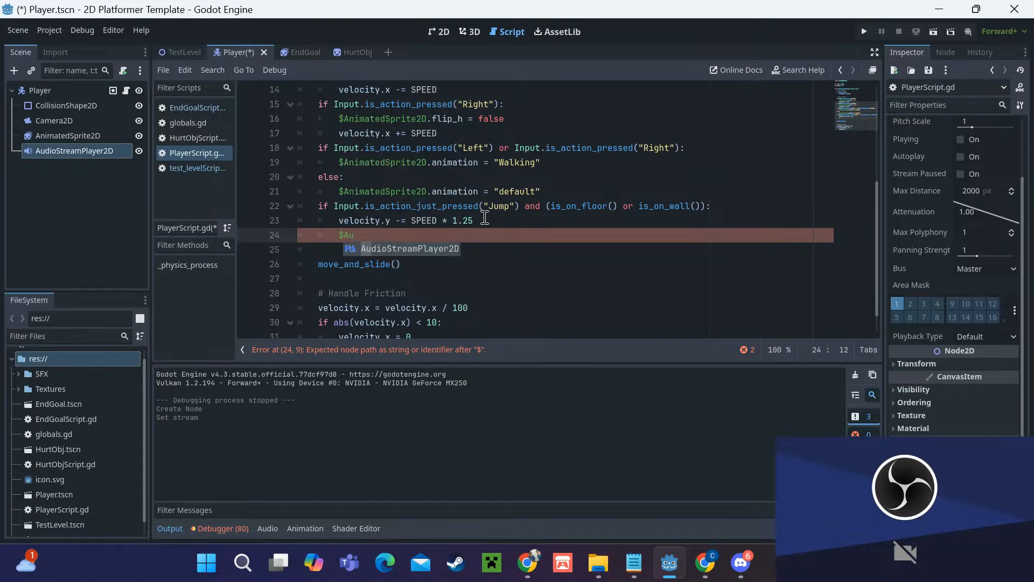
key(Return)
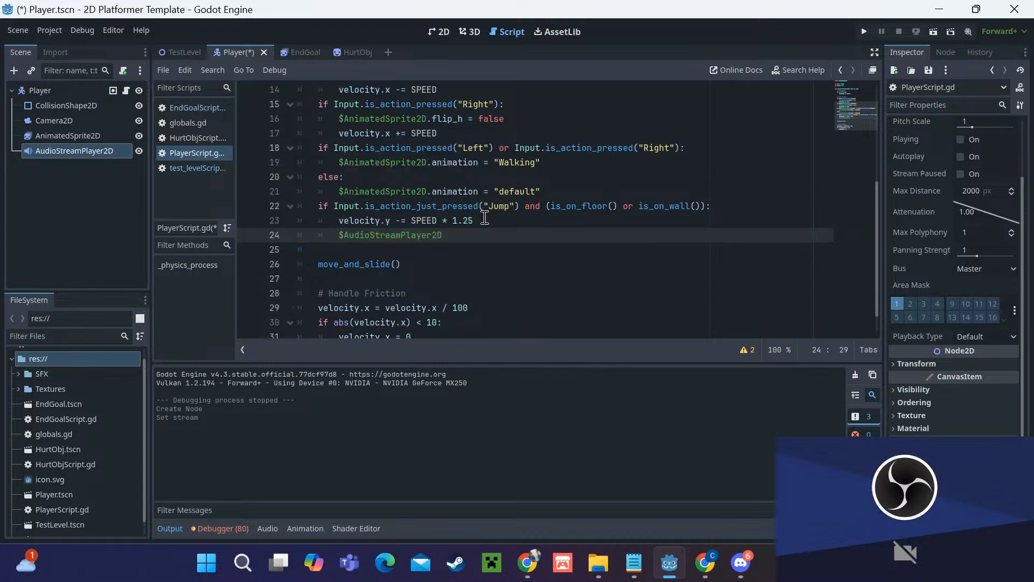
text(.)
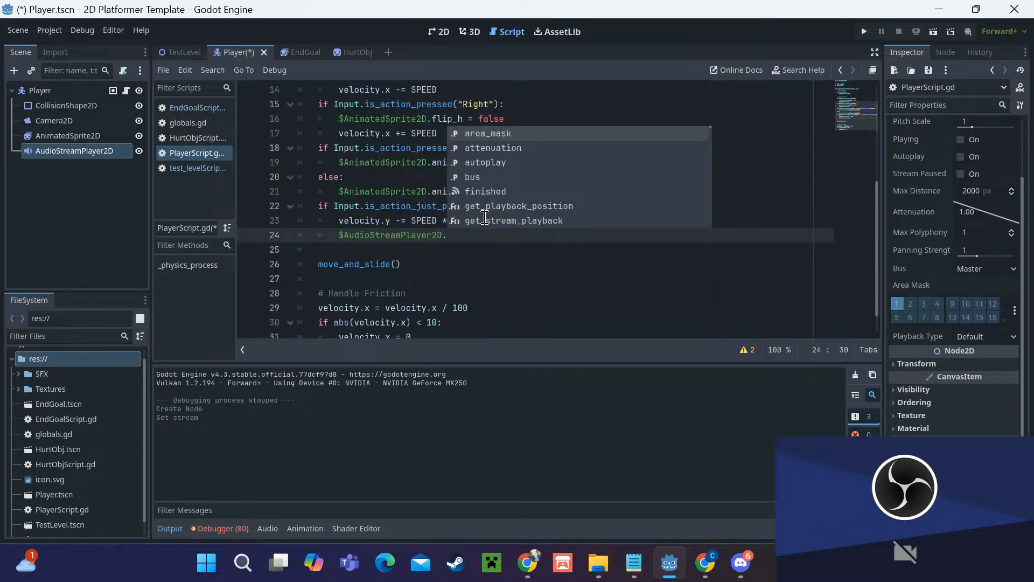
text(pl)
key(Return)
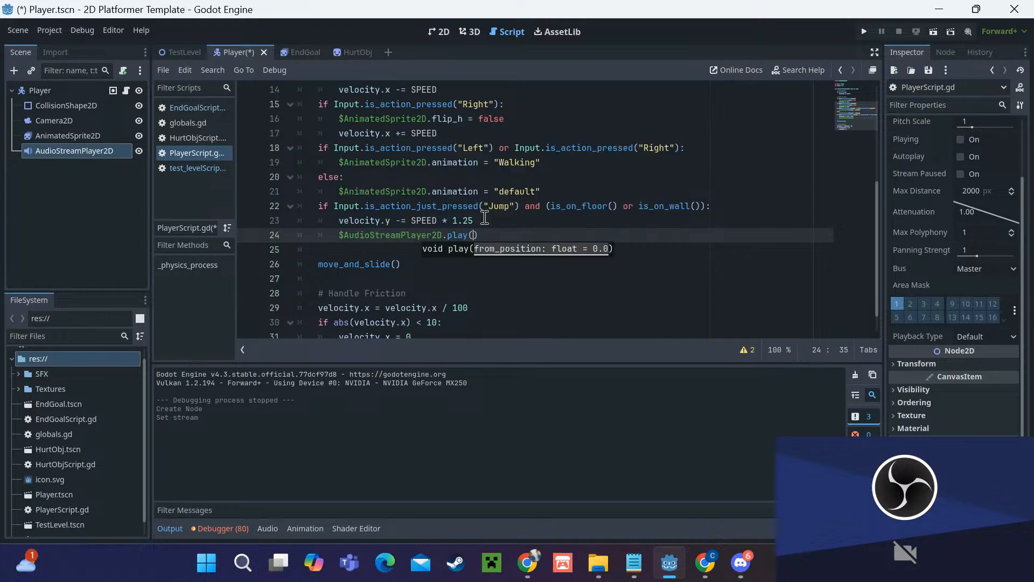
key(Right)
Step: Run the TestLevel scene, move and jump with the player to test the jump sound, and stop the game
click(174, 50)
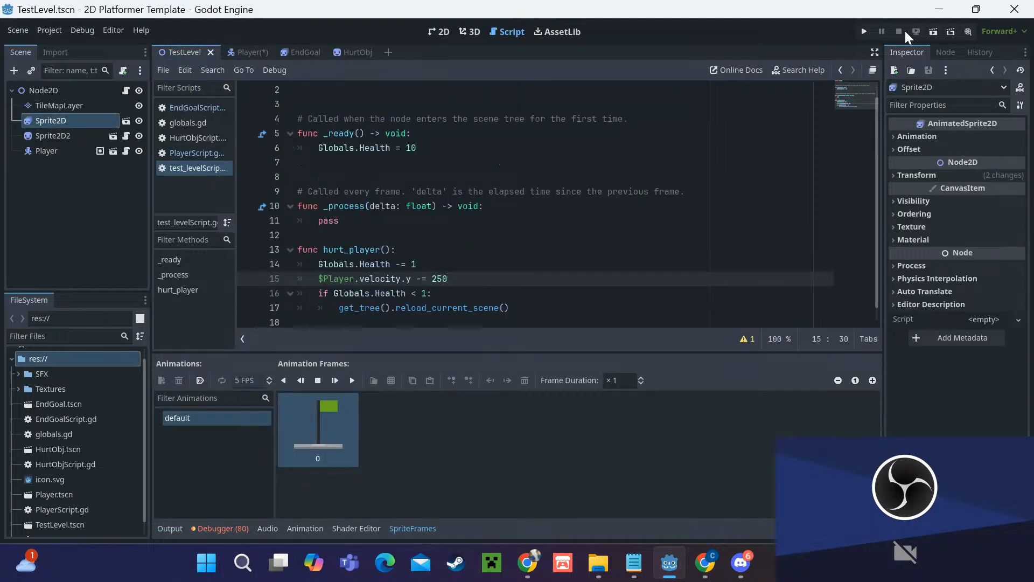
click(933, 31)
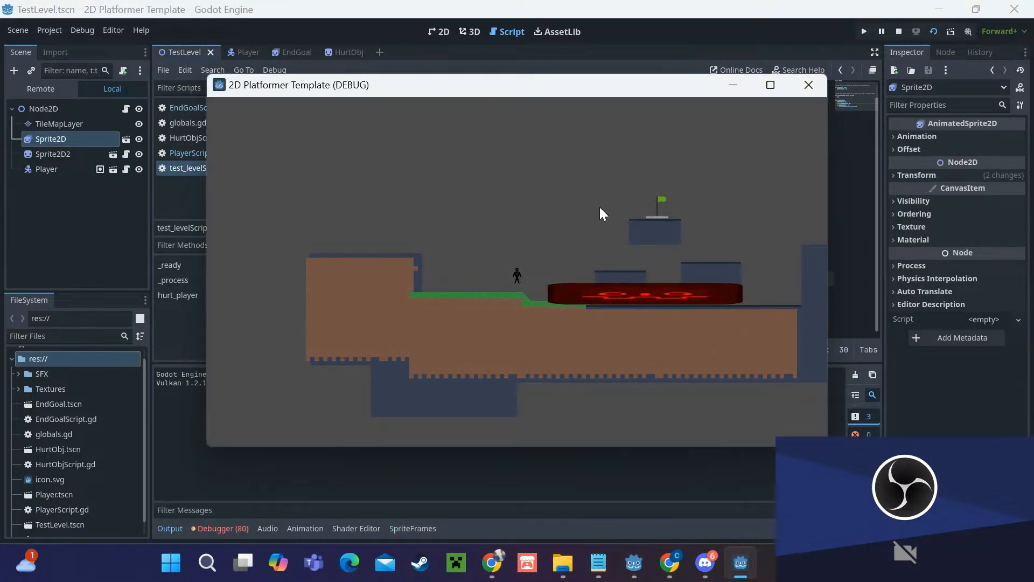
key(space)
key(a)
key(d)
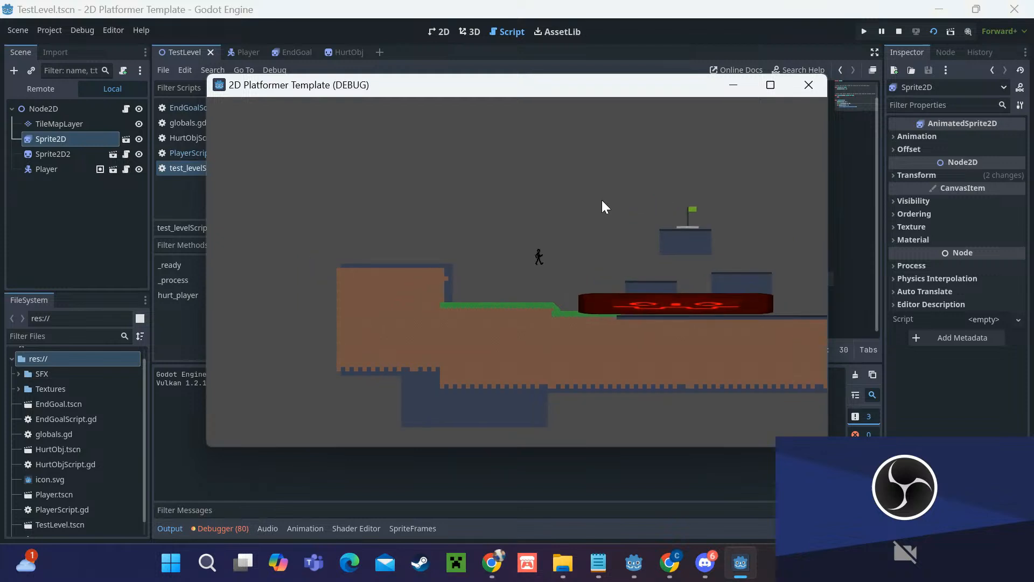
key(a)
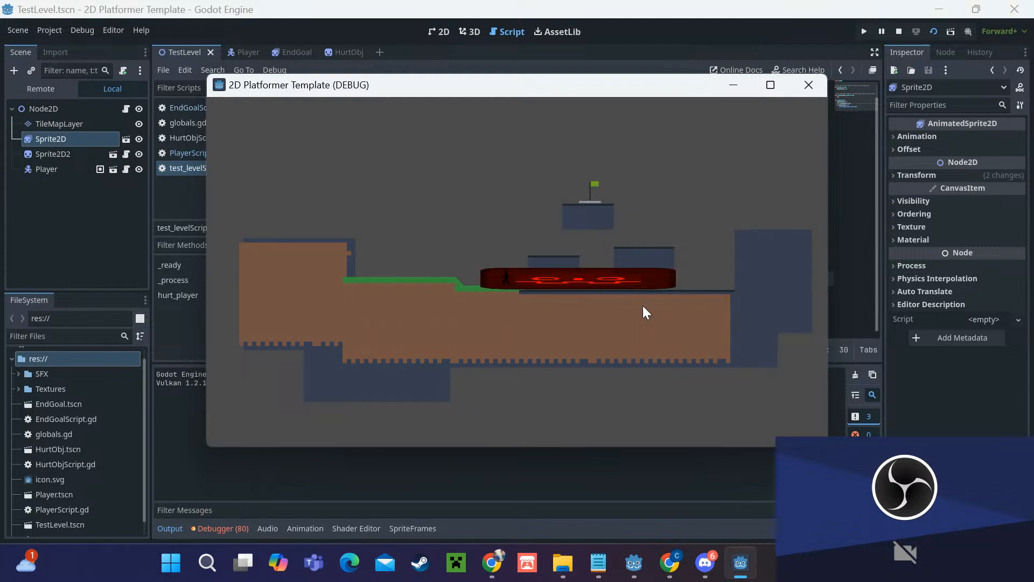
click(899, 31)
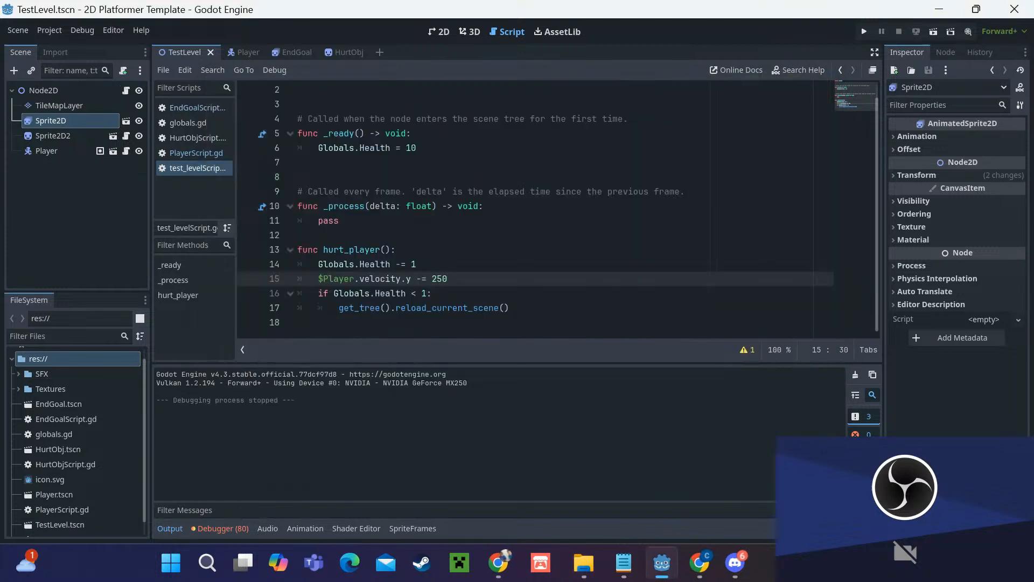
Step: Switch the system sound output to Speakers (Realtek(R) Audio) and raise the system volume
click(928, 562)
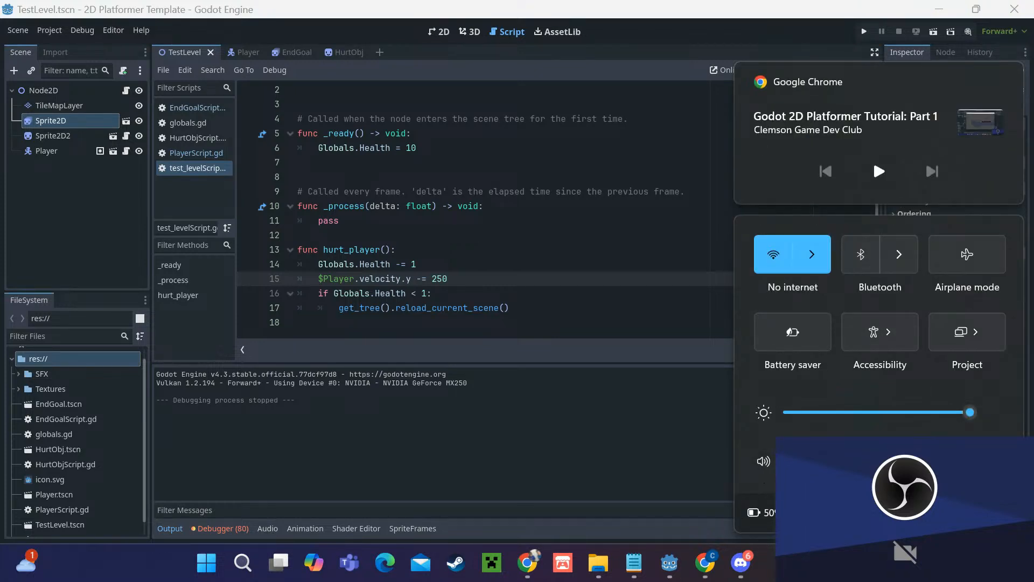
click(994, 461)
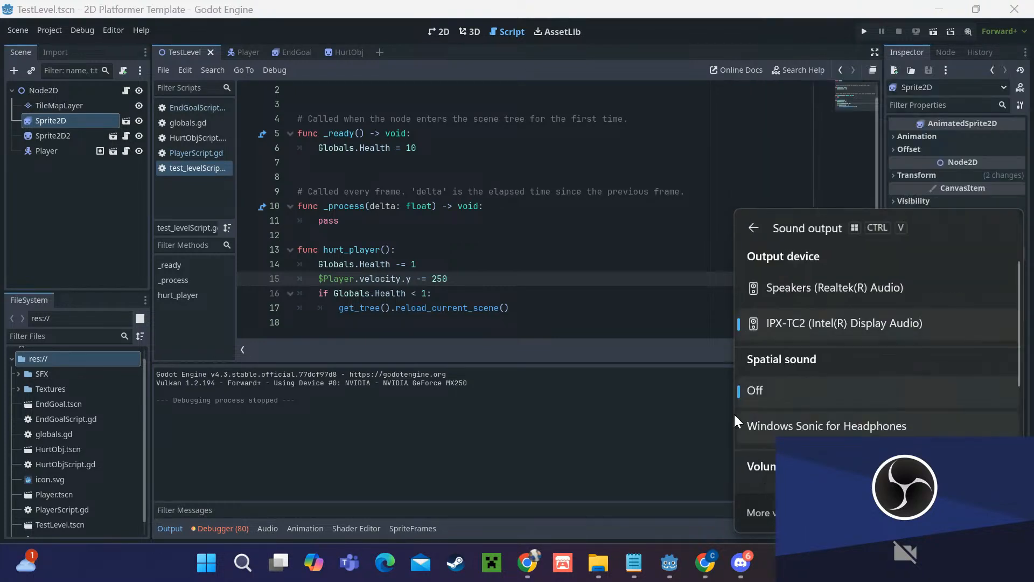
click(797, 295)
click(647, 293)
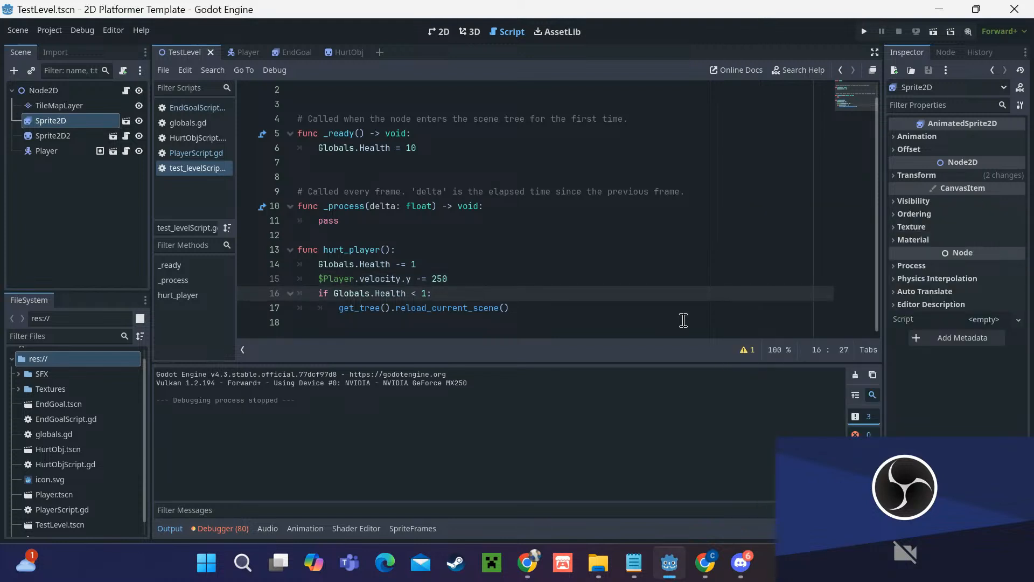
key(XF86AudioRaiseVolume)
key(XF86AudioRaiseVolume)
key(XF86AudioRaiseVolume)
key(XF86AudioRaiseVolume)
key(XF86AudioRaiseVolume)
key(XF86AudioRaiseVolume)
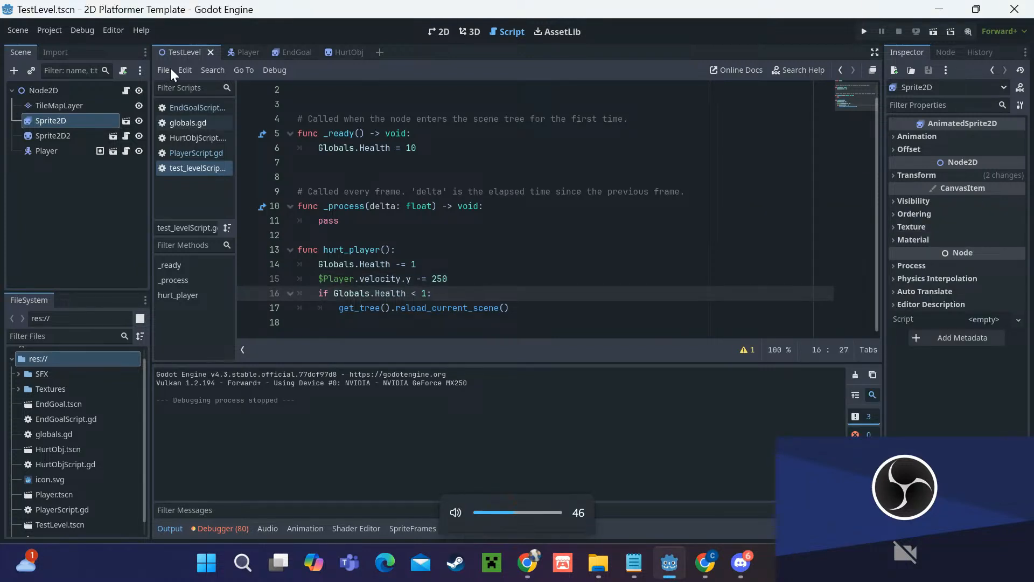
key(XF86AudioRaiseVolume)
Step: Run the TestLevel scene again, jump across the platforms to check the jump sound, and close the game
click(932, 34)
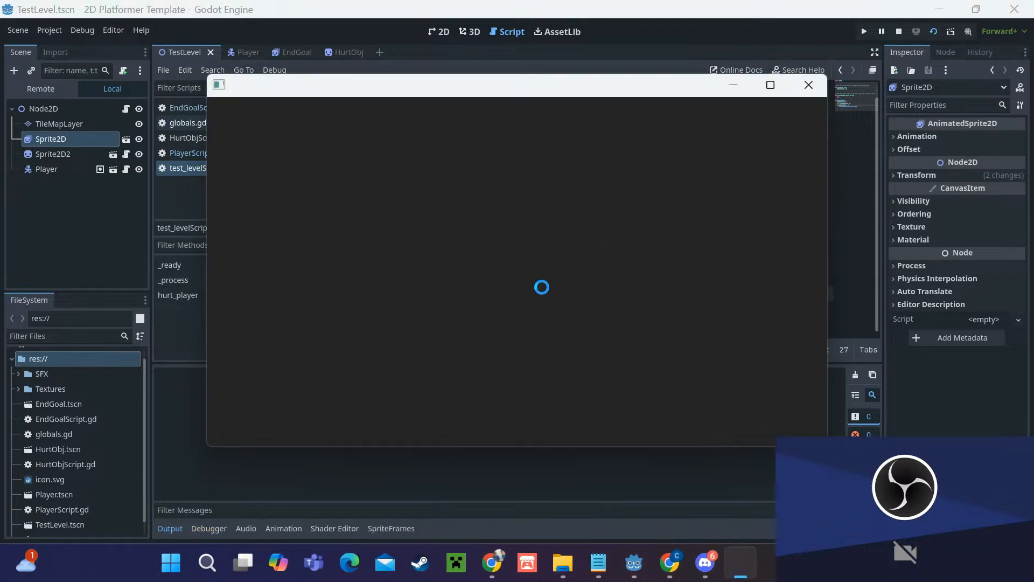
key(Left)
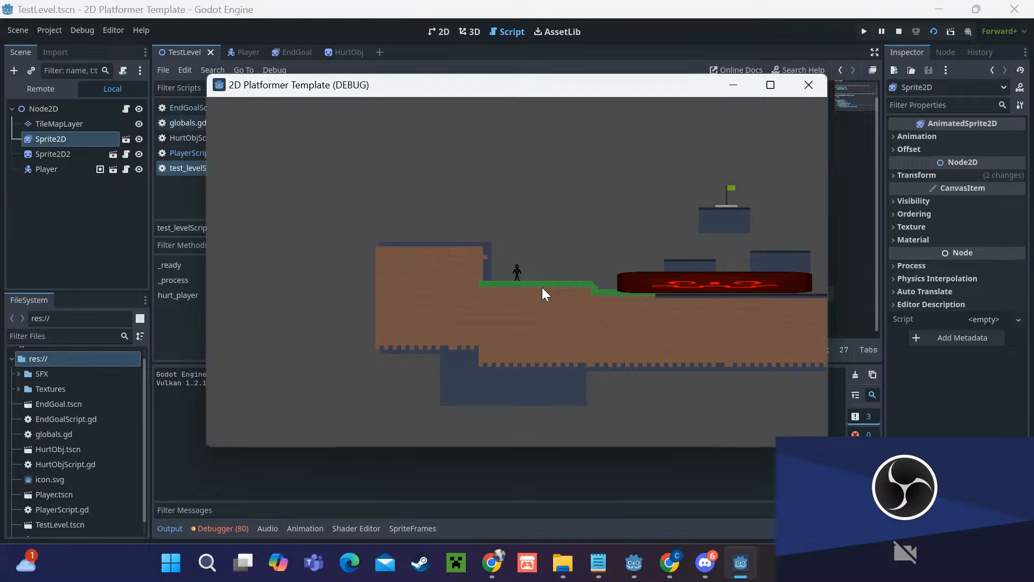
key(Right)
key(space)
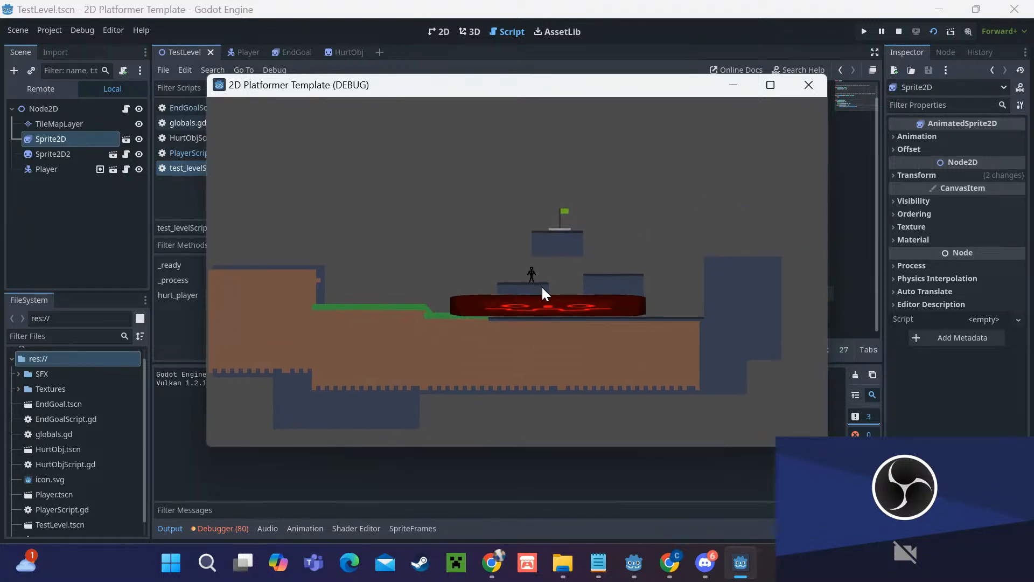
key(space)
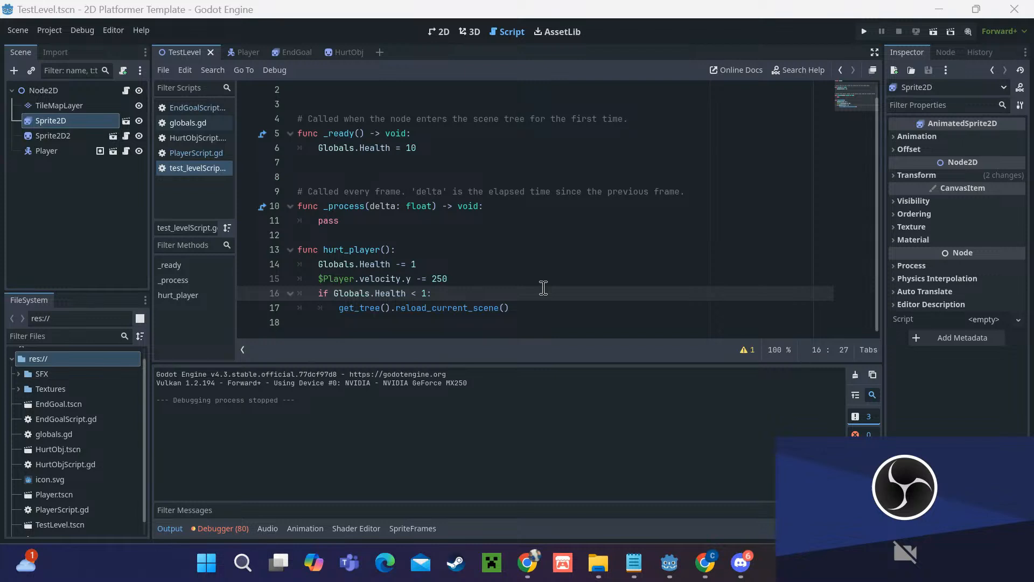
Step: Create a new scene with an AudioStreamPlayer2D as its root node
click(380, 52)
click(81, 156)
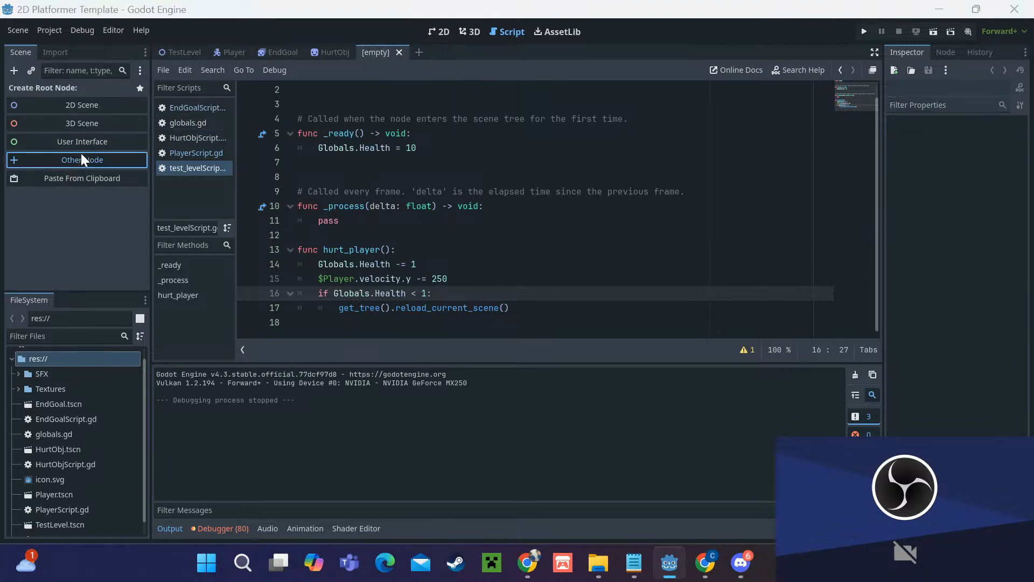
text(aud)
click(461, 227)
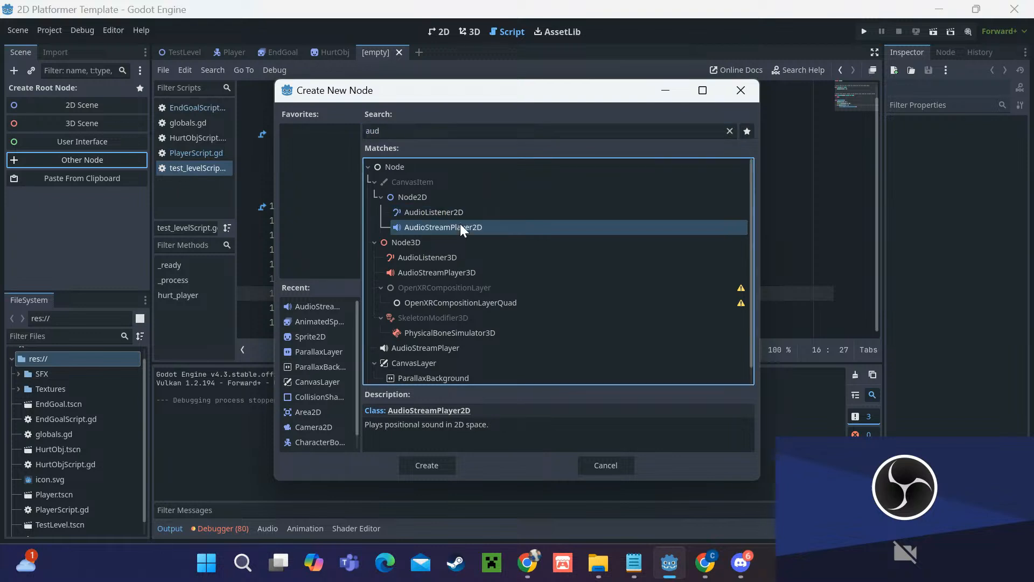
click(433, 464)
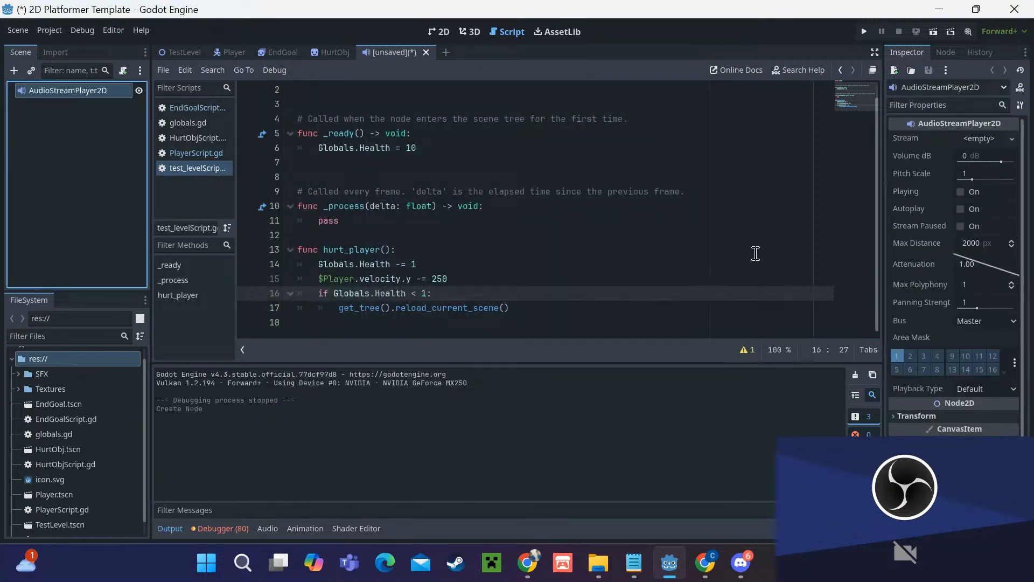
Step: Load 515624__mrickey13__playerhurt2.wav from the SFX folder as the AudioStreamPlayer2D's stream
click(986, 144)
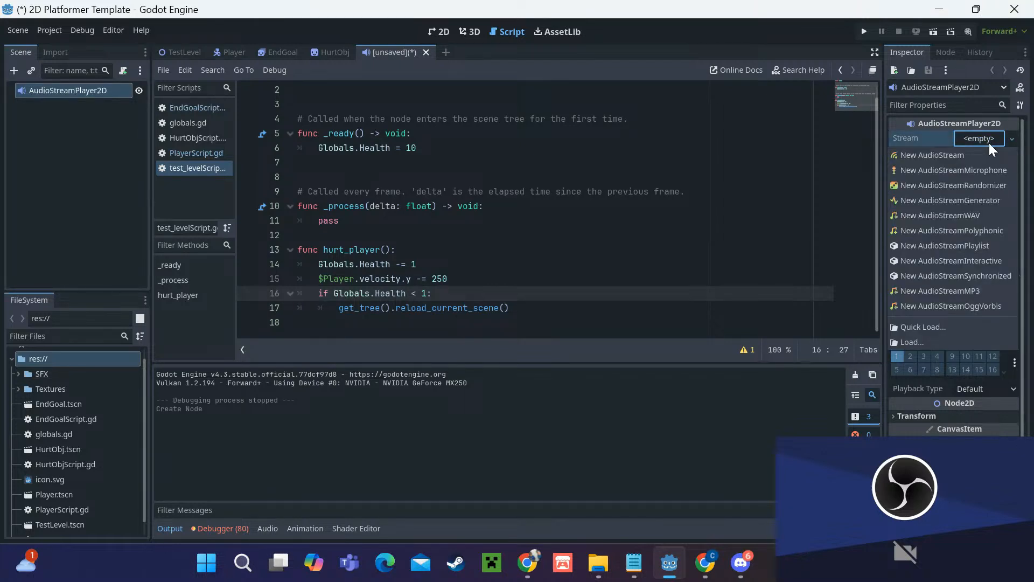
click(978, 342)
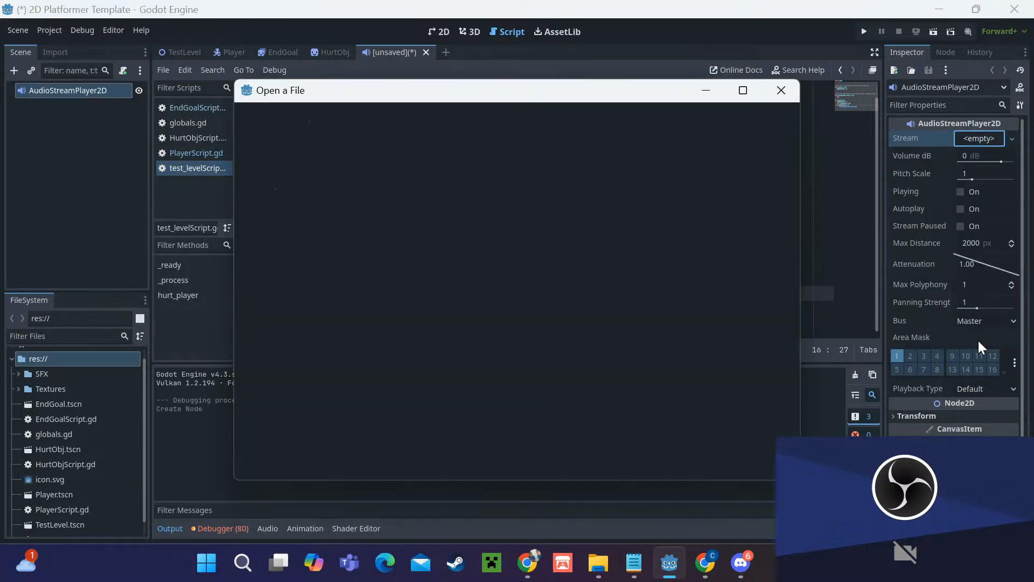
double_click(346, 177)
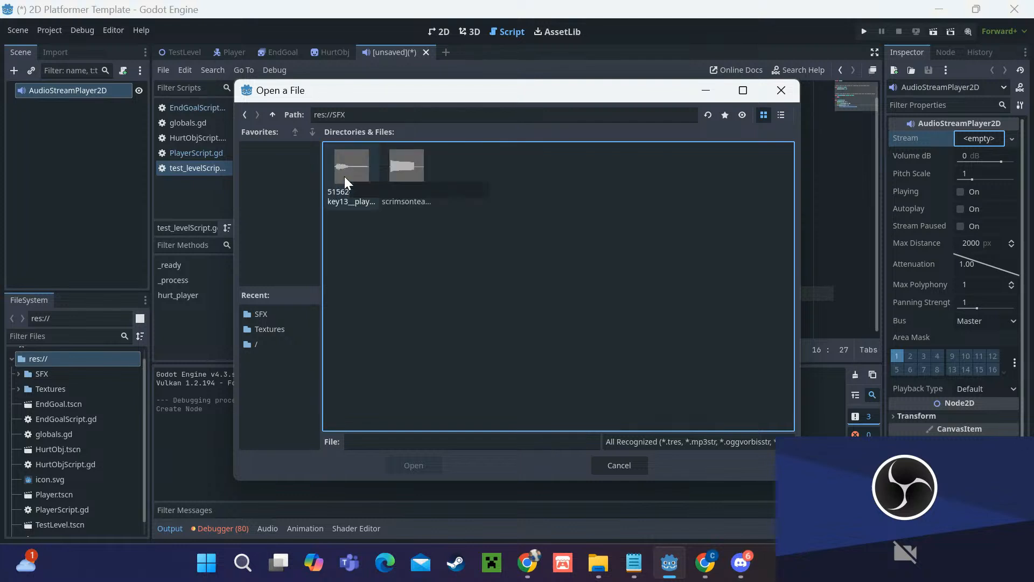
click(345, 176)
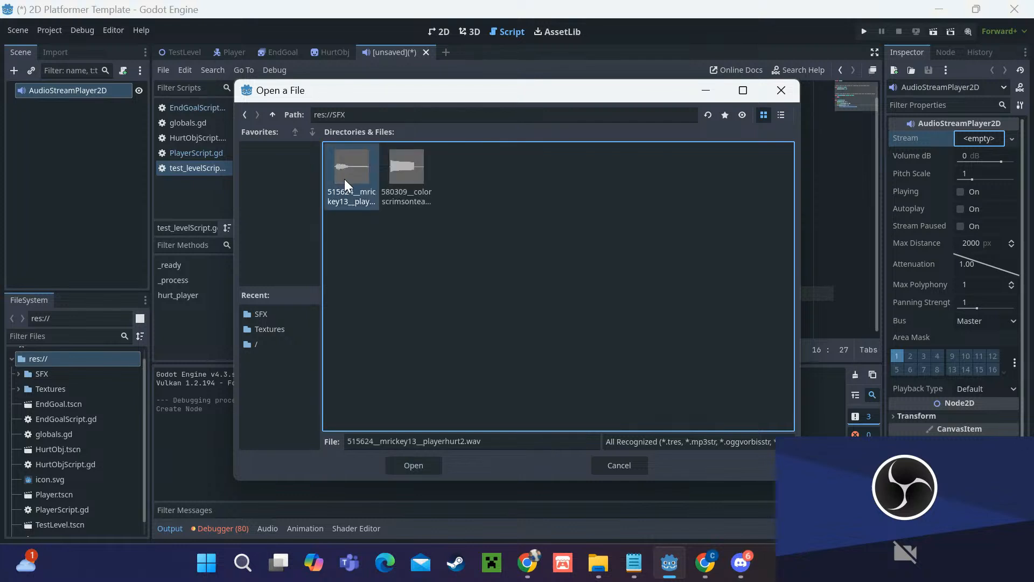
click(414, 465)
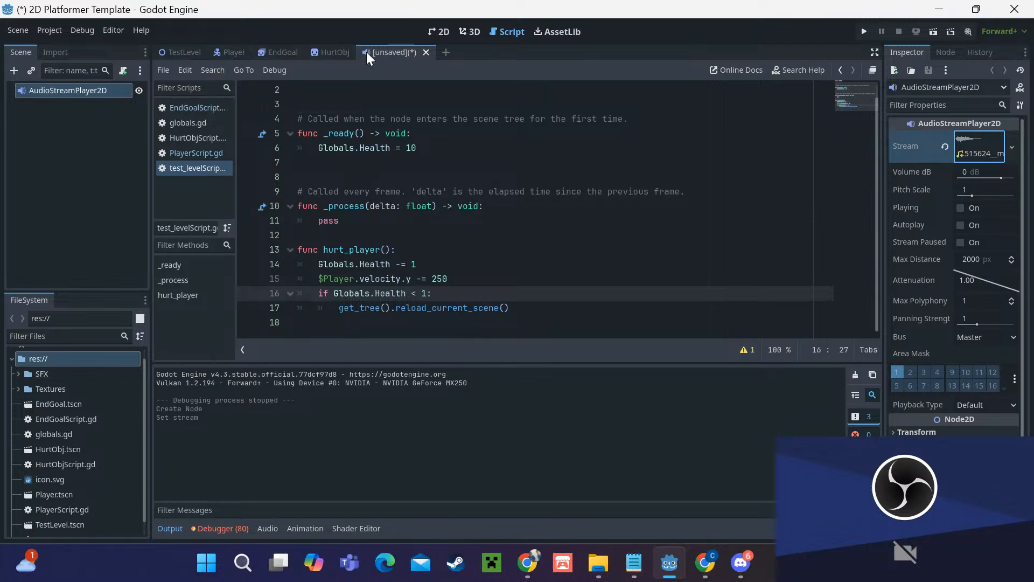
Step: Attach a new script named HurtSoundScript.gd to the AudioStreamPlayer2D node and delete its template functions
click(440, 32)
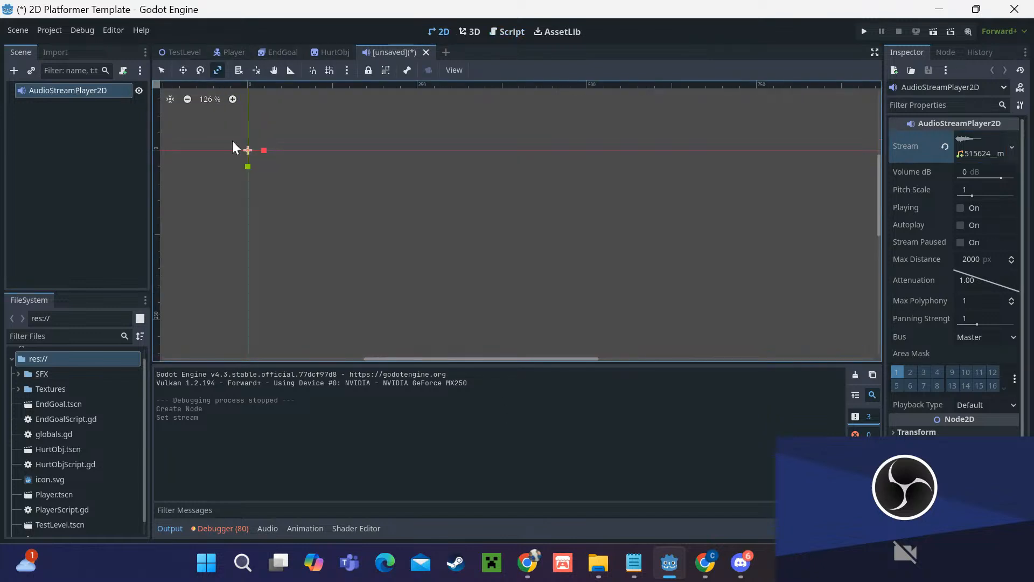
scroll(220, 141, up, 2)
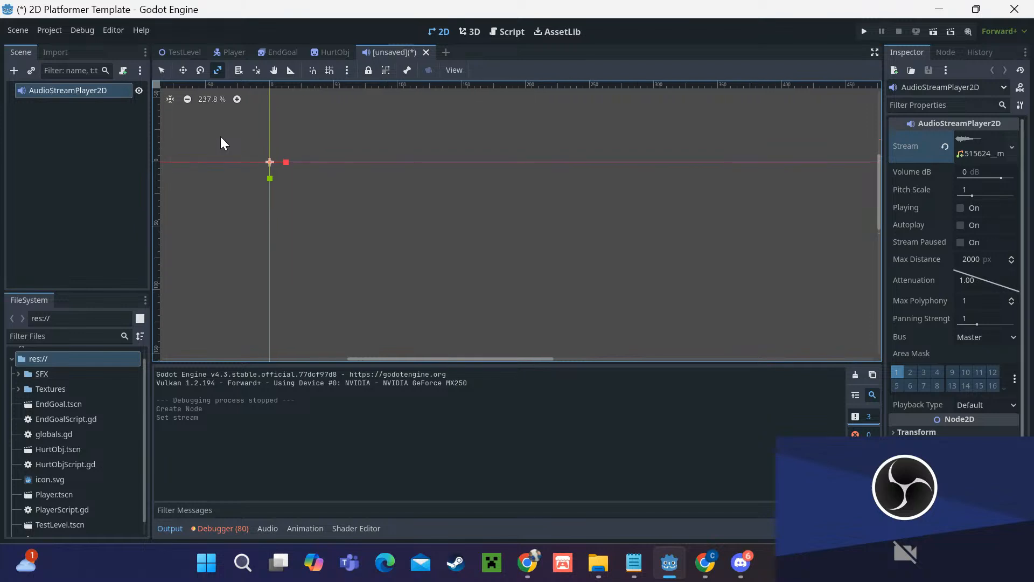
right_click(93, 92)
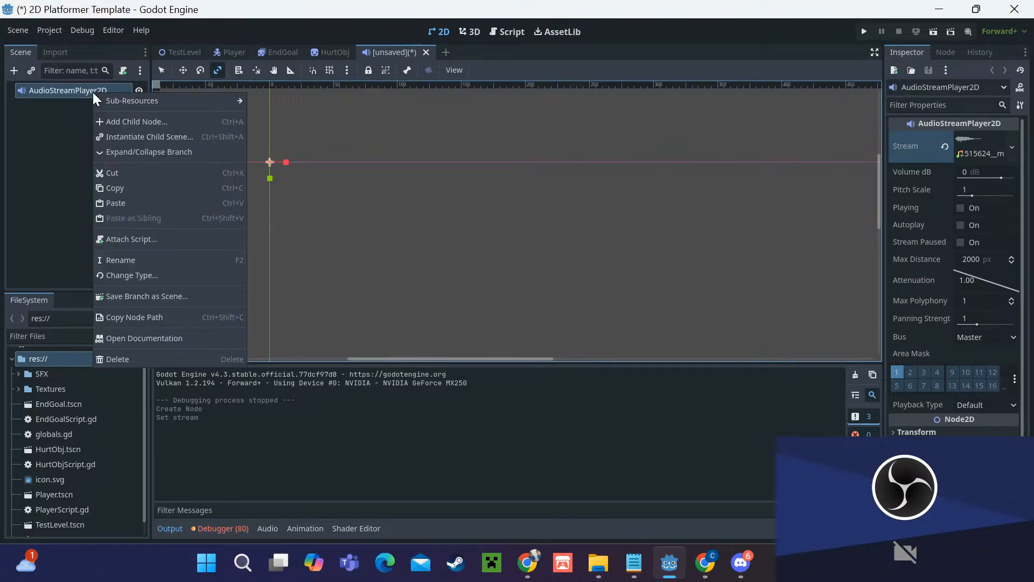
click(128, 239)
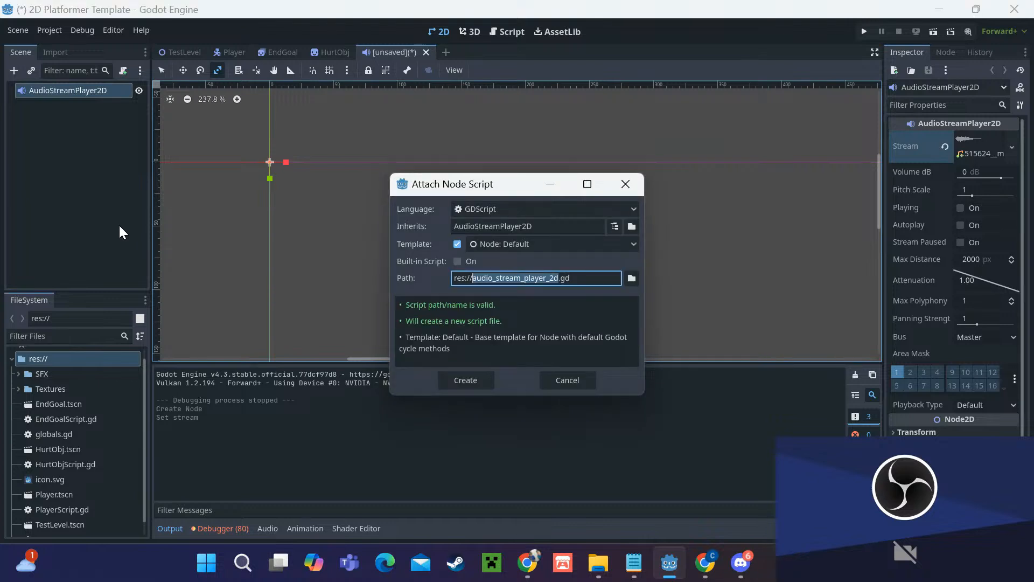
text(HurtSound)
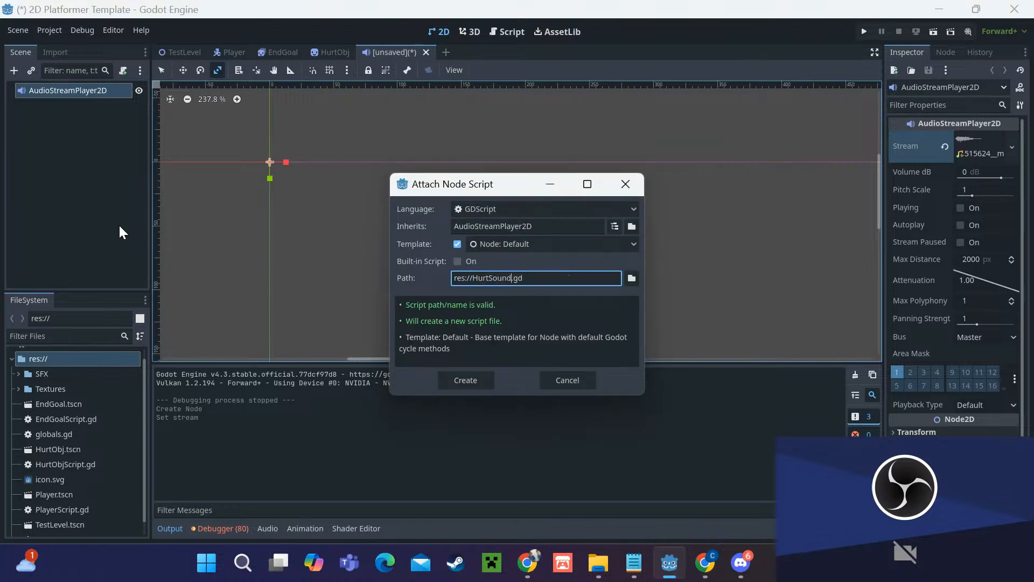
text(Script)
key(Return)
drag(397, 257, 293, 110)
key(BackSpace)
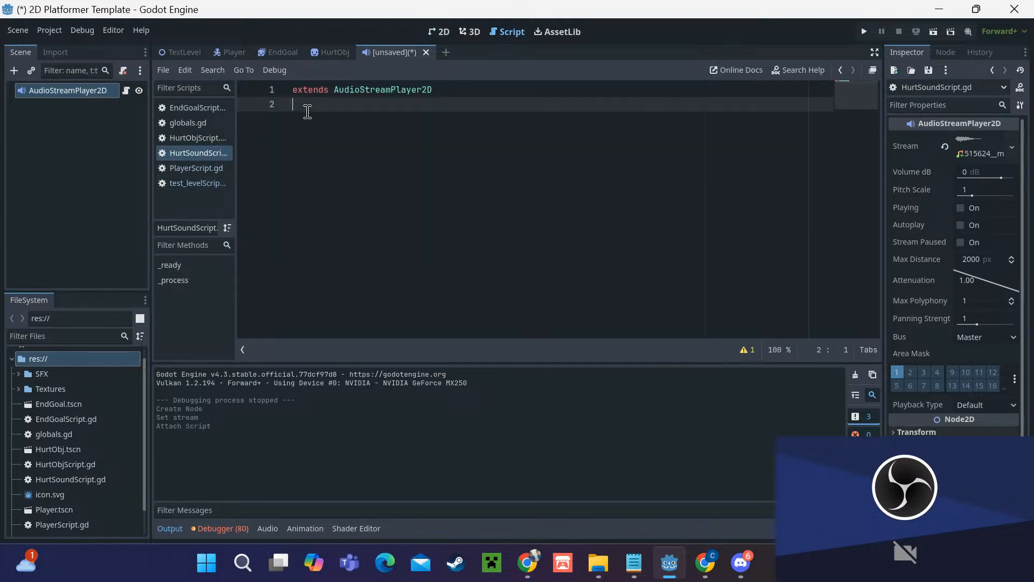
Step: Connect the AudioStreamPlayer2D's finished() signal to an _on_finished method in its own script
click(109, 90)
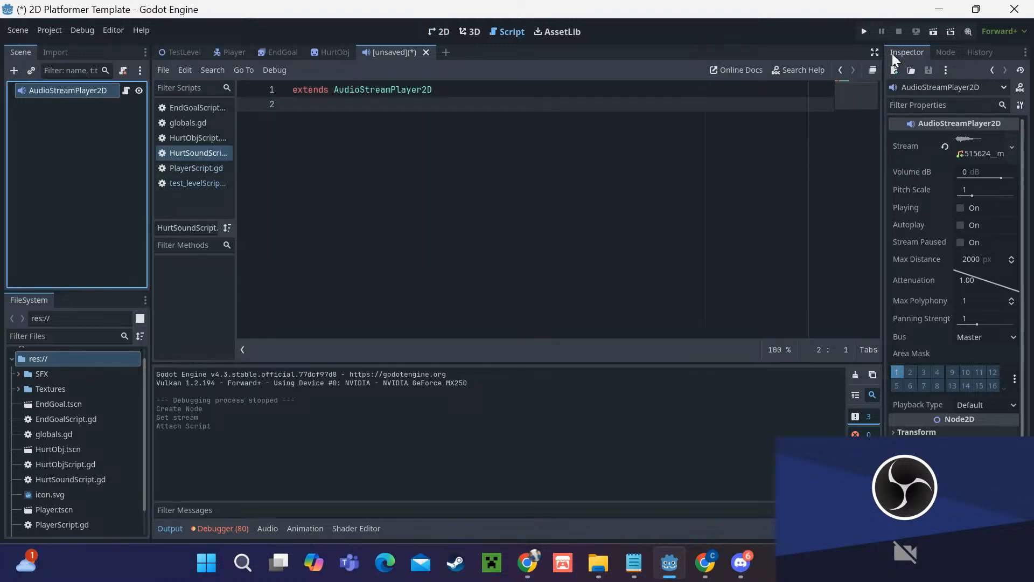
click(950, 51)
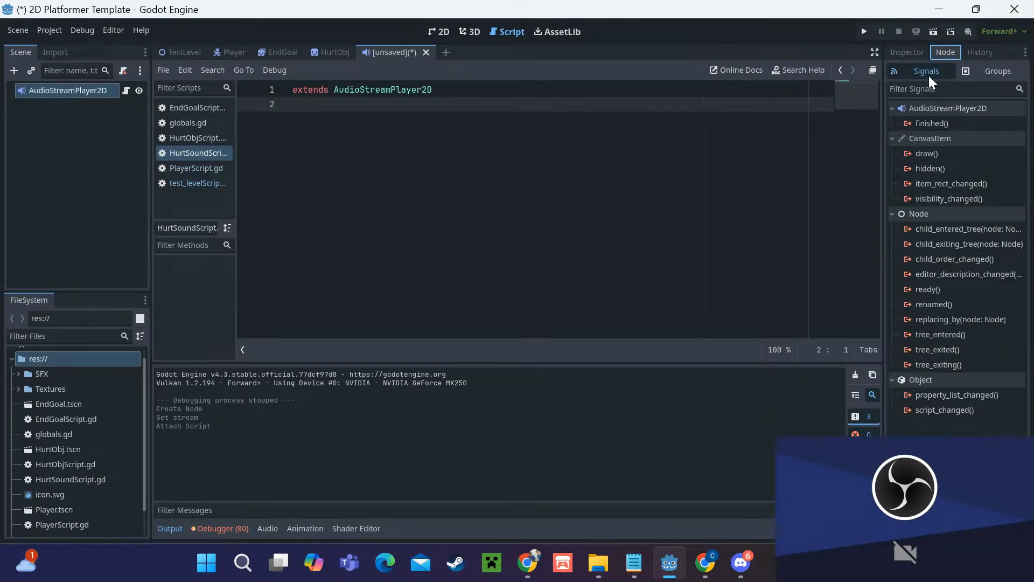
click(932, 123)
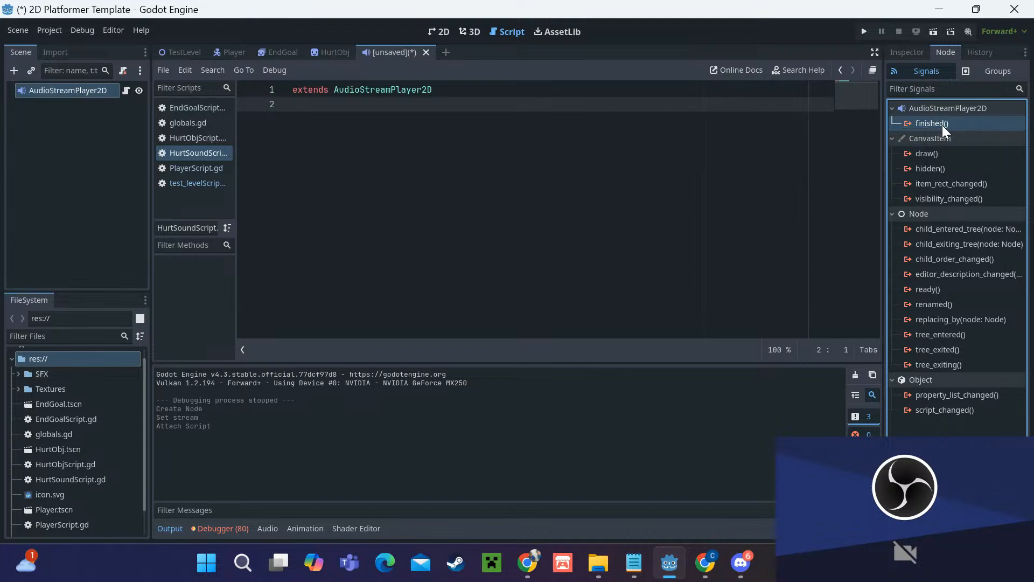
right_click(942, 125)
click(954, 129)
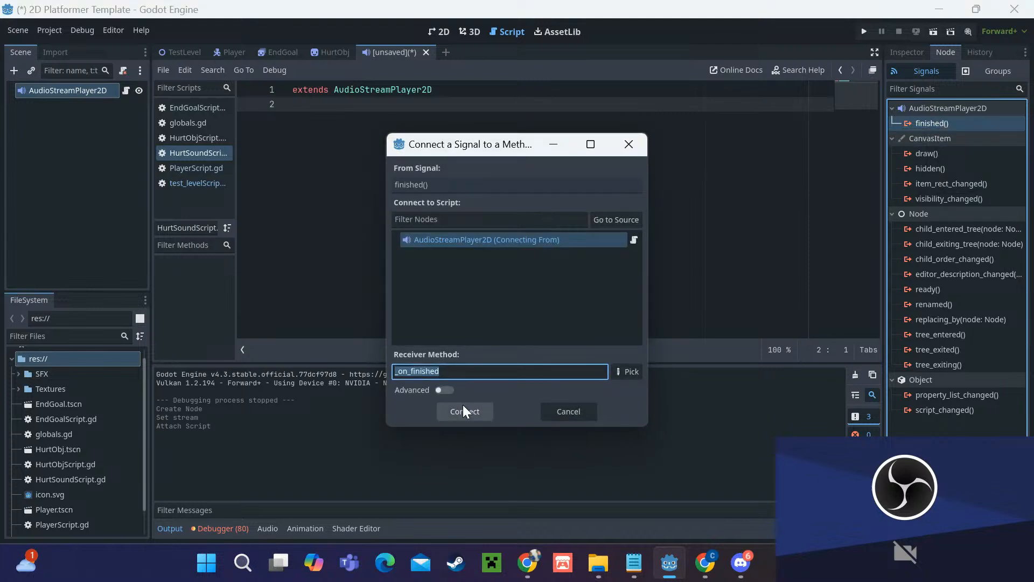
click(464, 411)
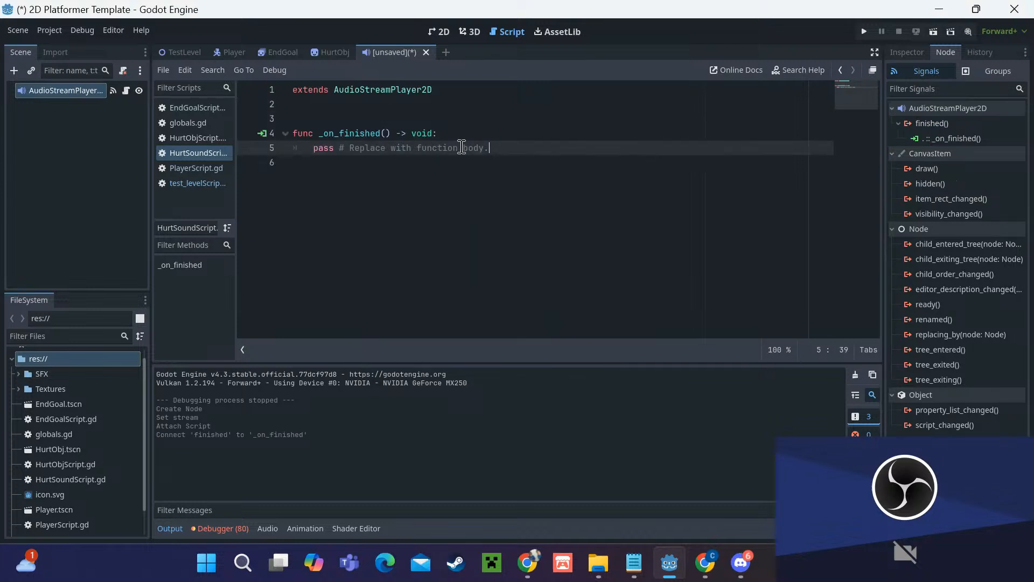
Step: Replace the placeholder body of _on_finished() with queue_free()
key(shift+Home)
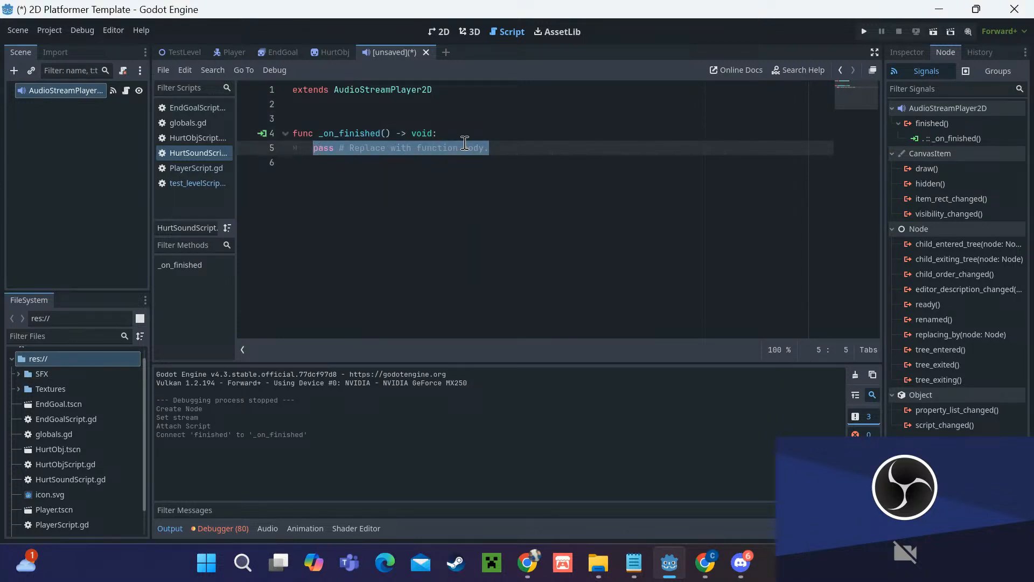
text(qu)
key(Down)
key(Return)
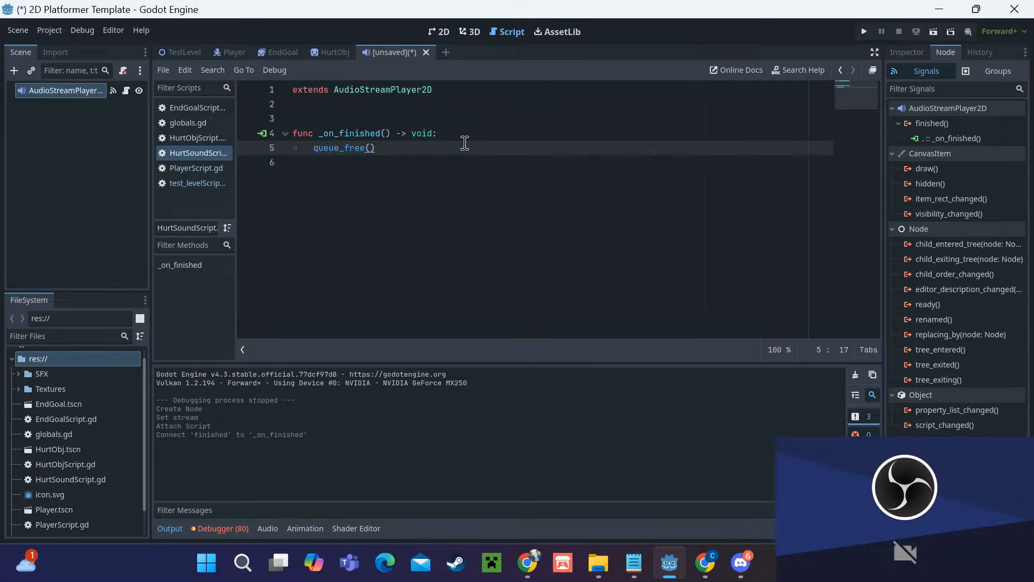
Step: Save the sound scene in the project root as HurtSFX.tscn
right_click(402, 57)
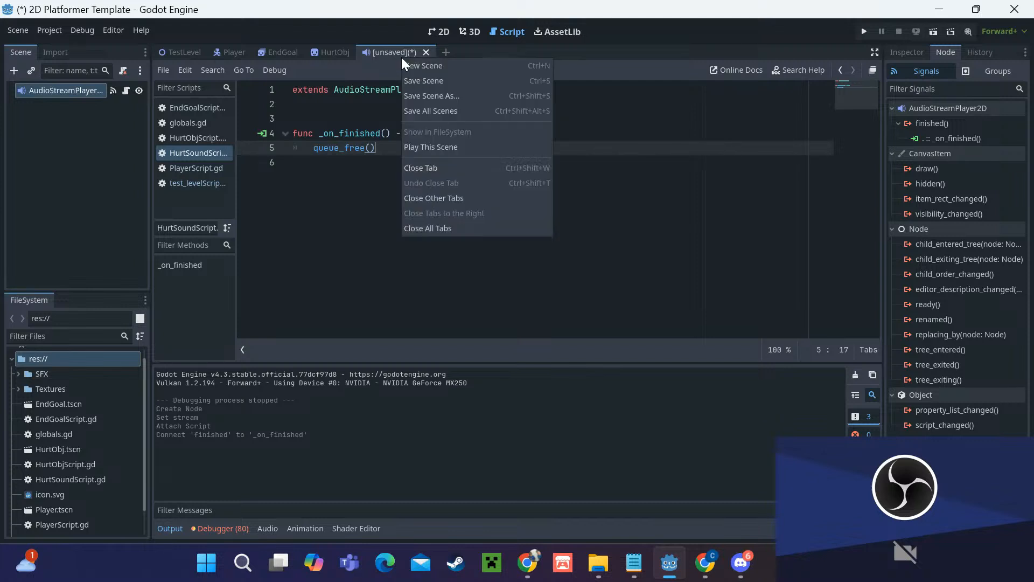
click(431, 92)
text(Hurt)
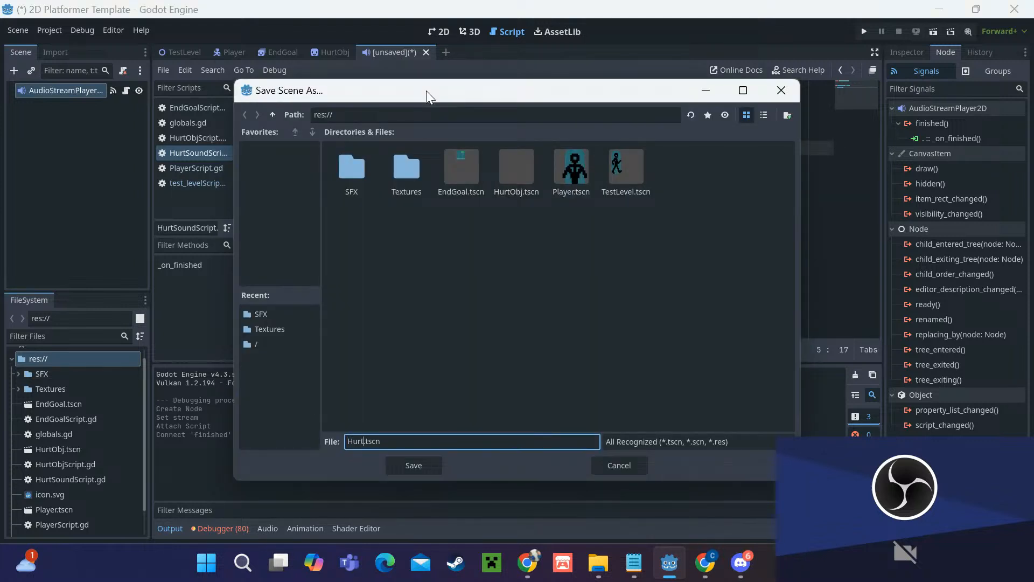
text(SFX)
click(426, 462)
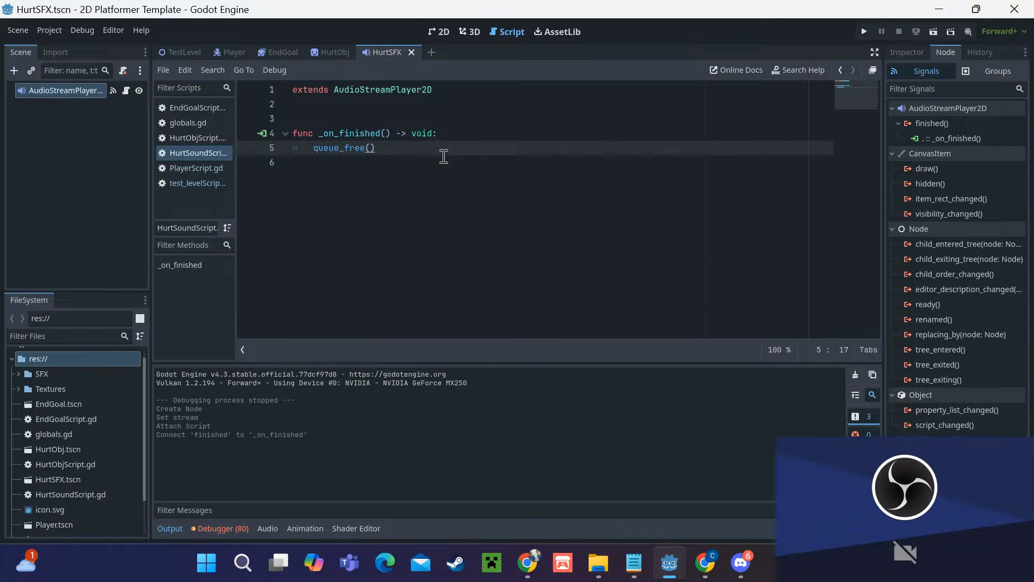
click(231, 54)
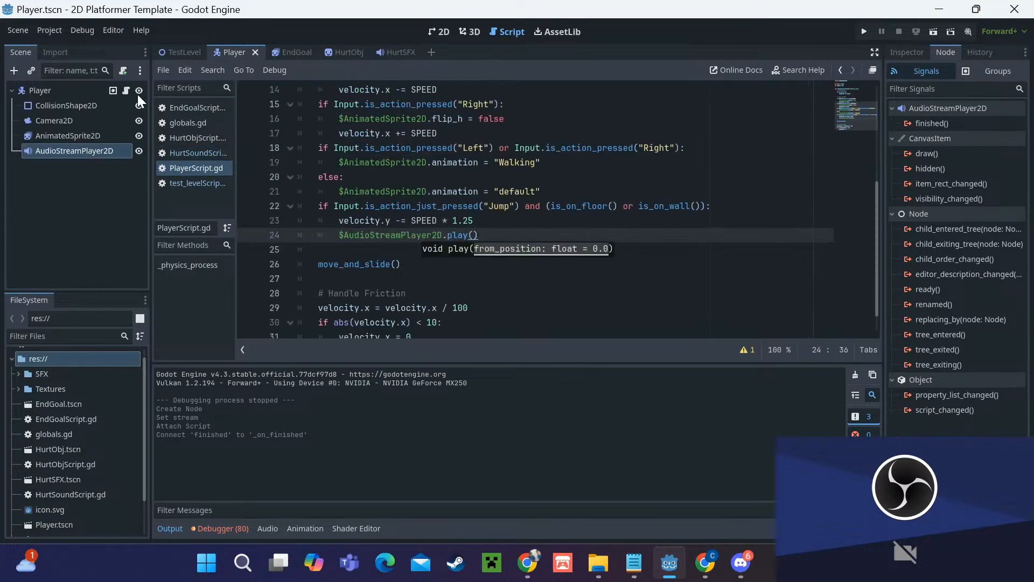
click(443, 258)
scroll(443, 258, down, 1)
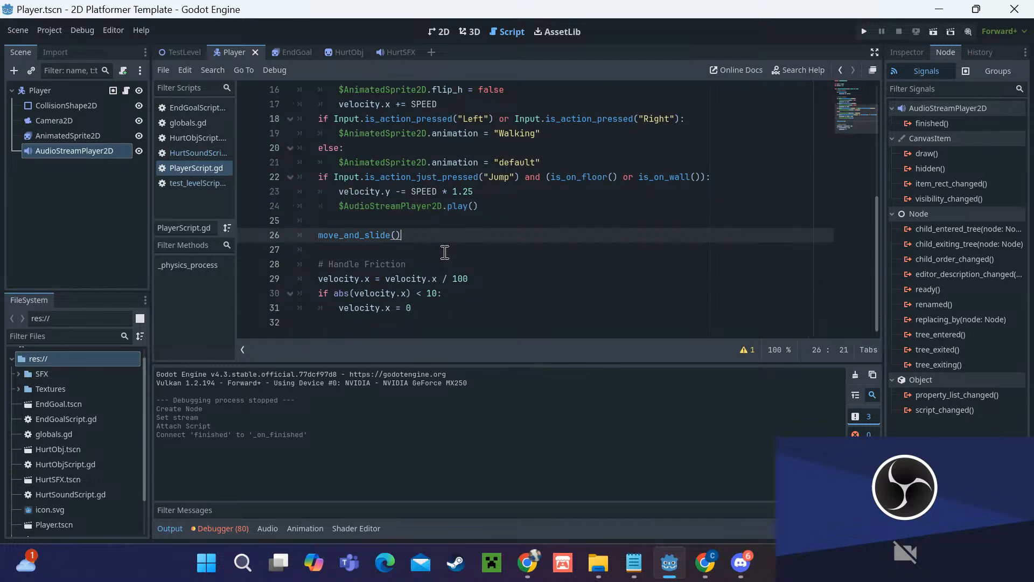
scroll(444, 253, up, 5)
scroll(445, 249, down, 5)
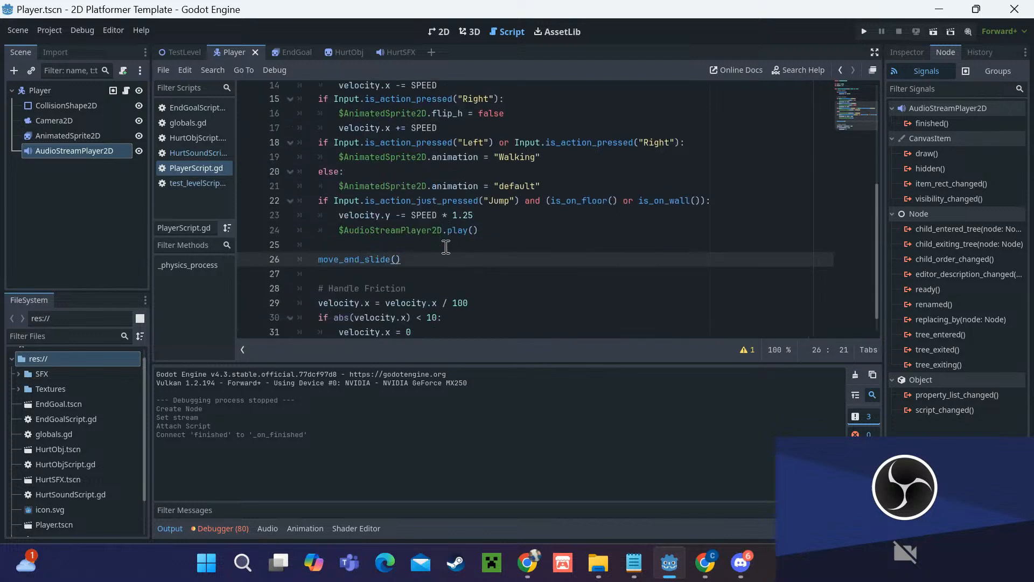
Step: In the TestLevel scene's script, insert an empty line after Globals.Health -= 1 in hurt_player()
click(184, 53)
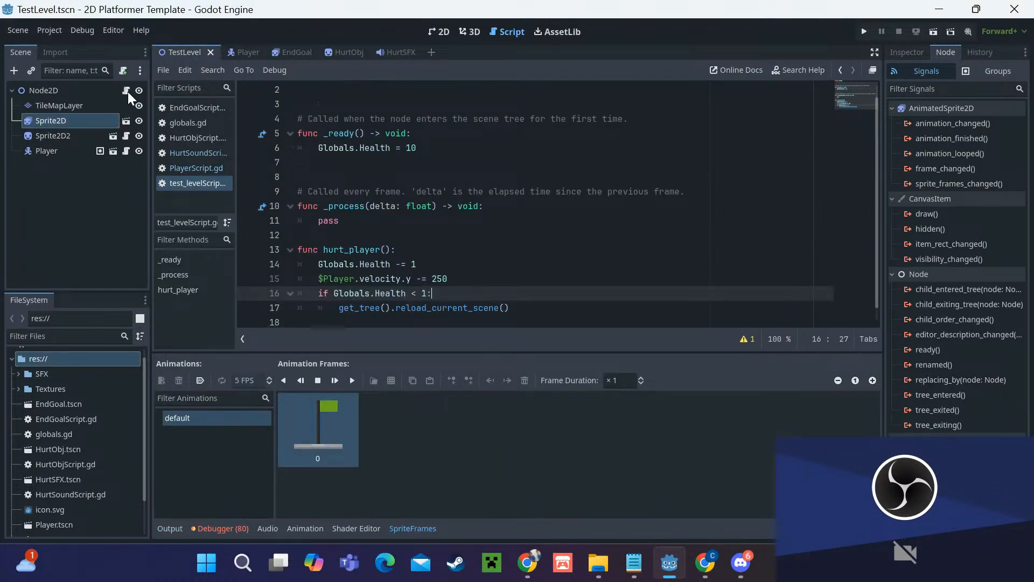
click(104, 90)
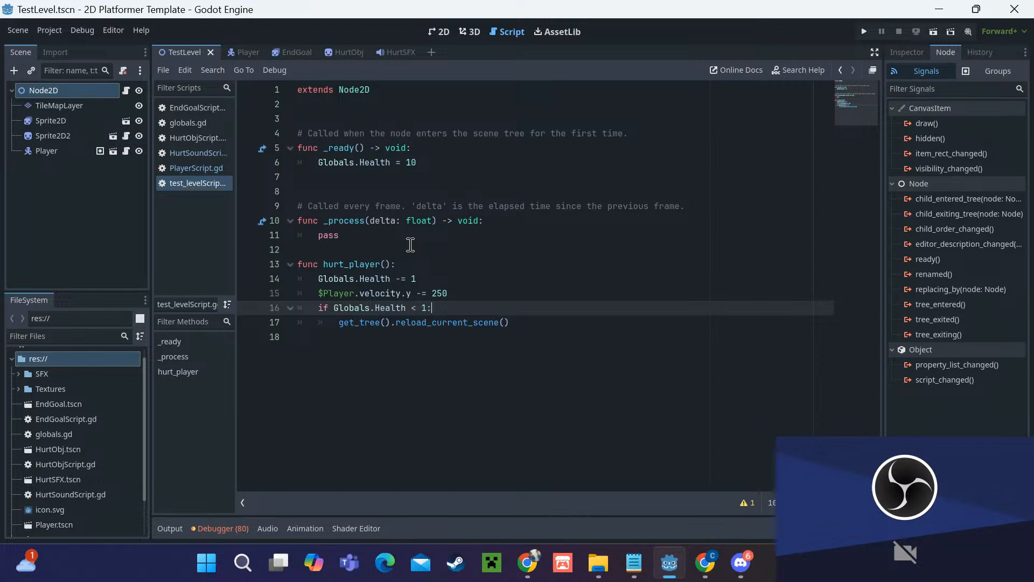
click(429, 280)
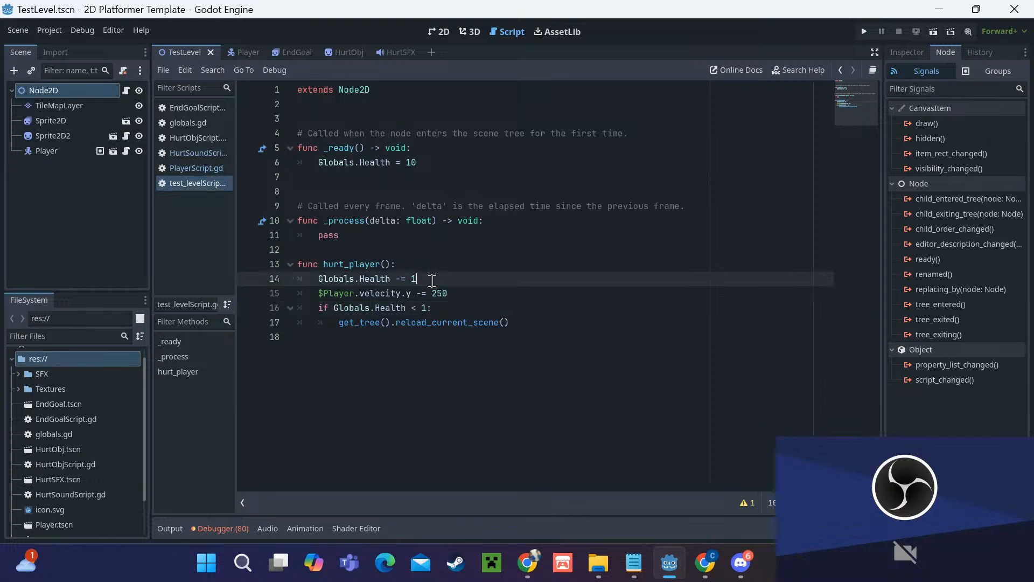
key(Return)
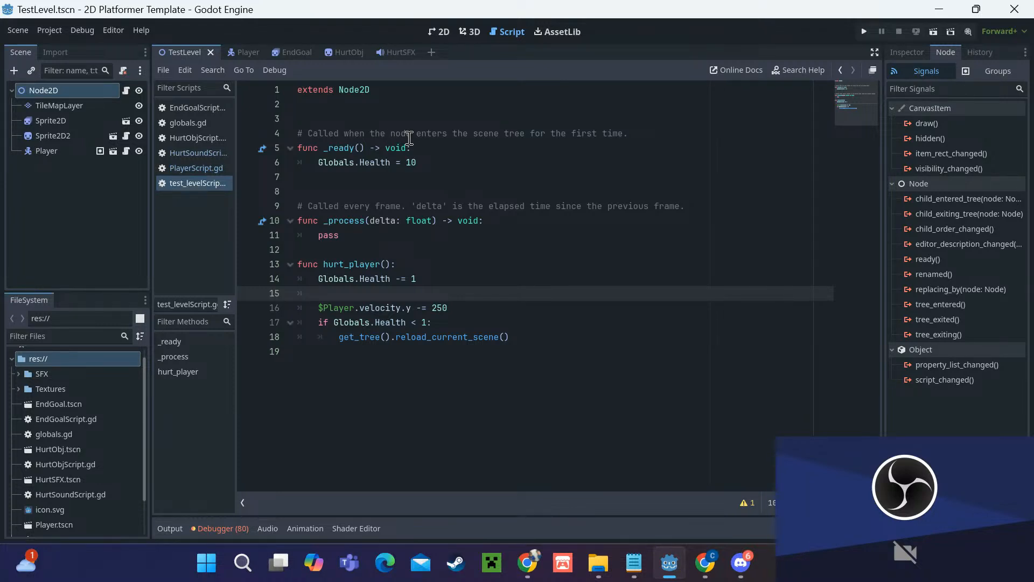
click(396, 102)
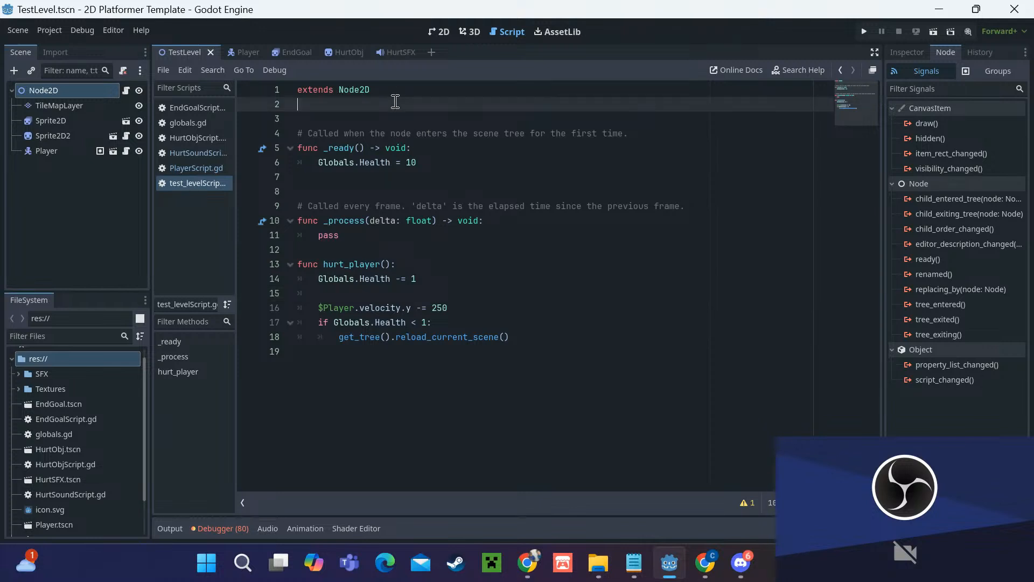
text(@onr)
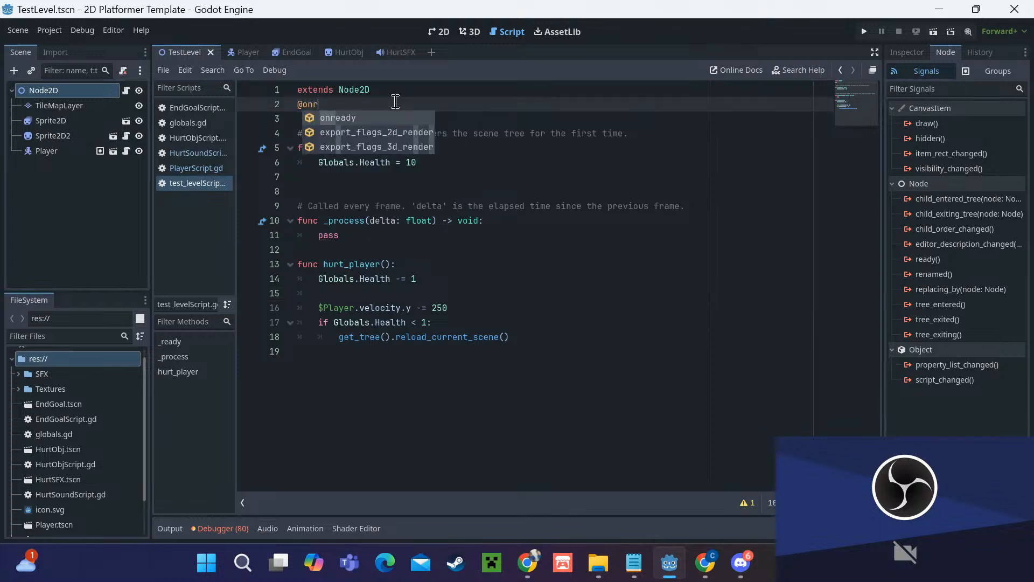
text(eady var)
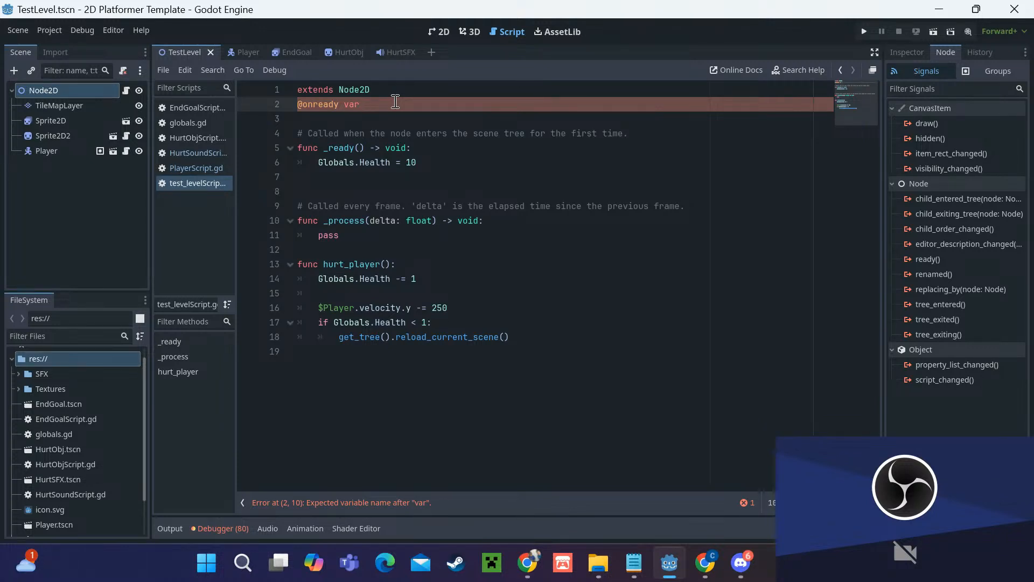
text(HurtSFX = prel)
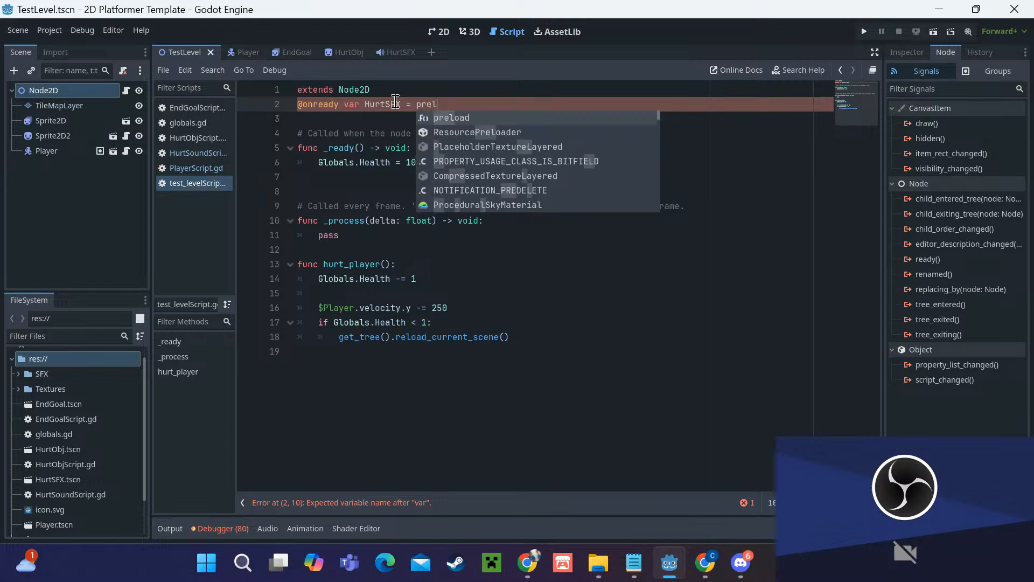
key(Return)
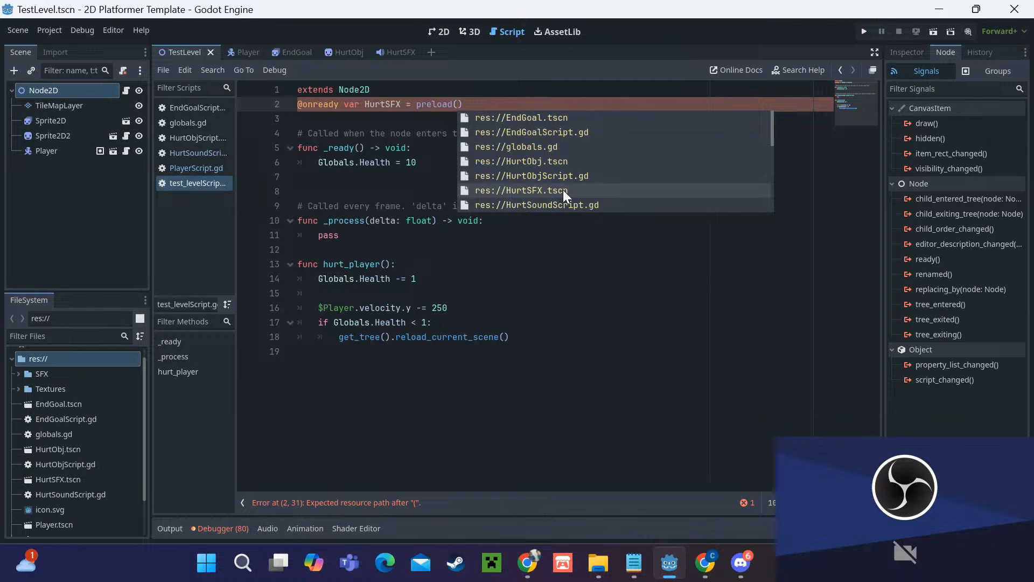
click(565, 190)
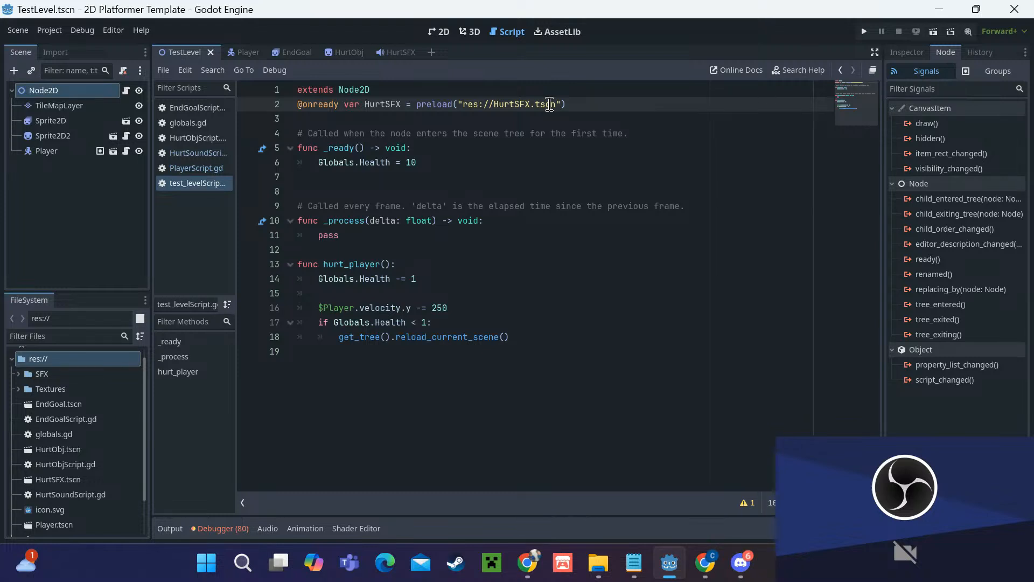
Step: On the empty line in hurt_player(), add var NewSFX = HurtSFX.instantiate()
click(439, 291)
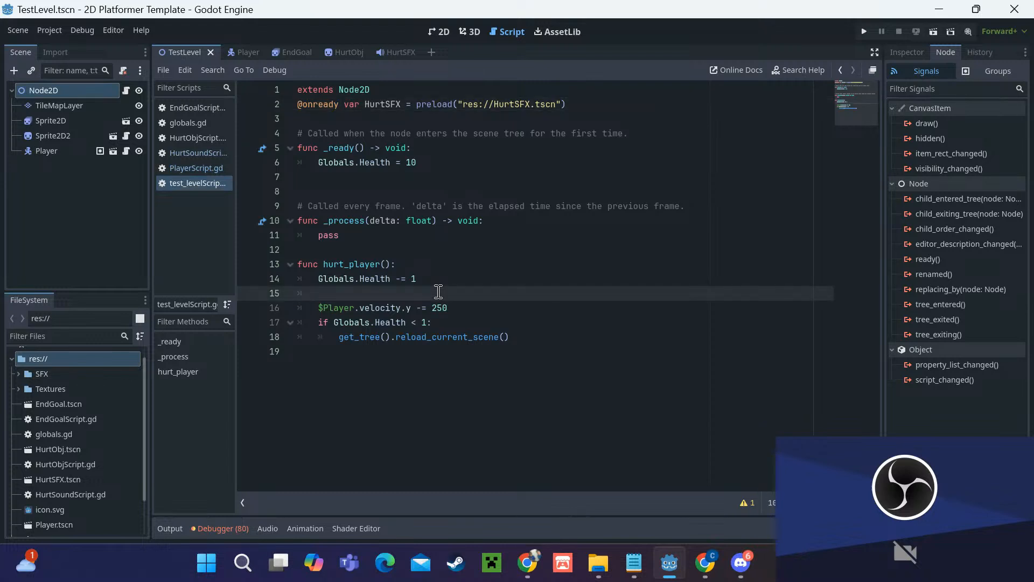
text(var NewSFX = HurtSFX)
key(Return)
text(.)
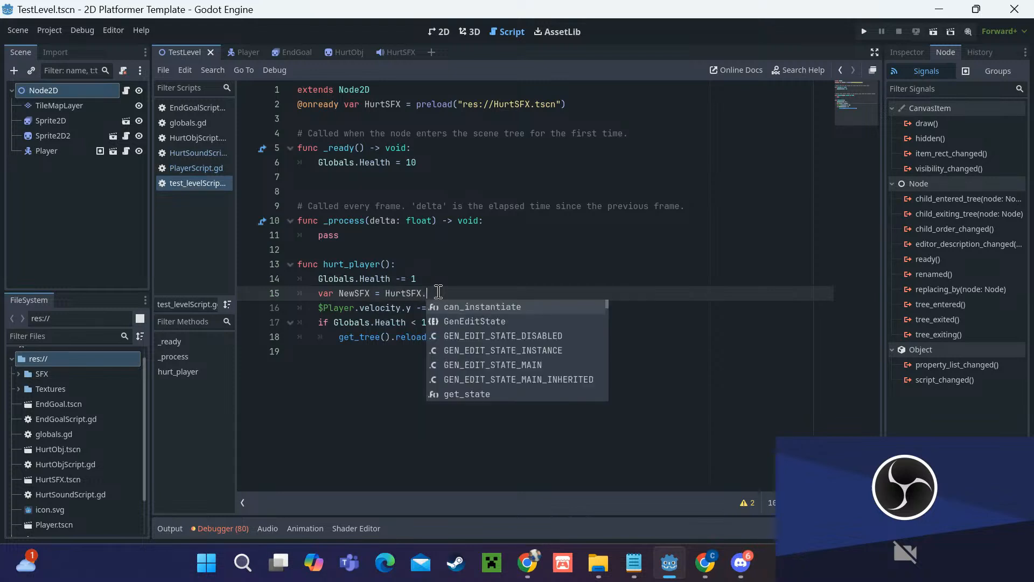
text(in)
key(Return)
text())
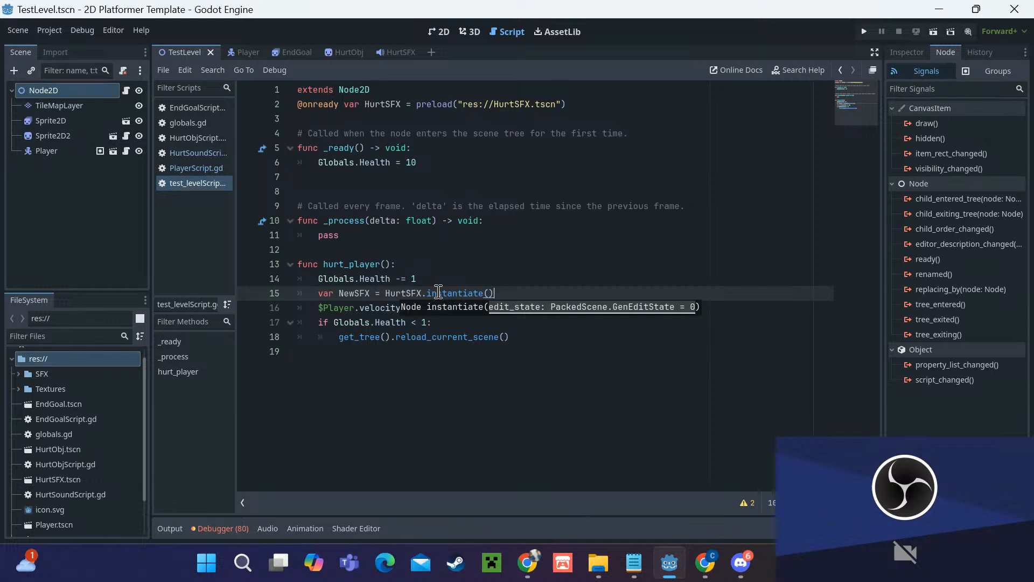
Step: Below the instantiation line in hurt_player(), add NewSFX.position = $Player.position
key(Return)
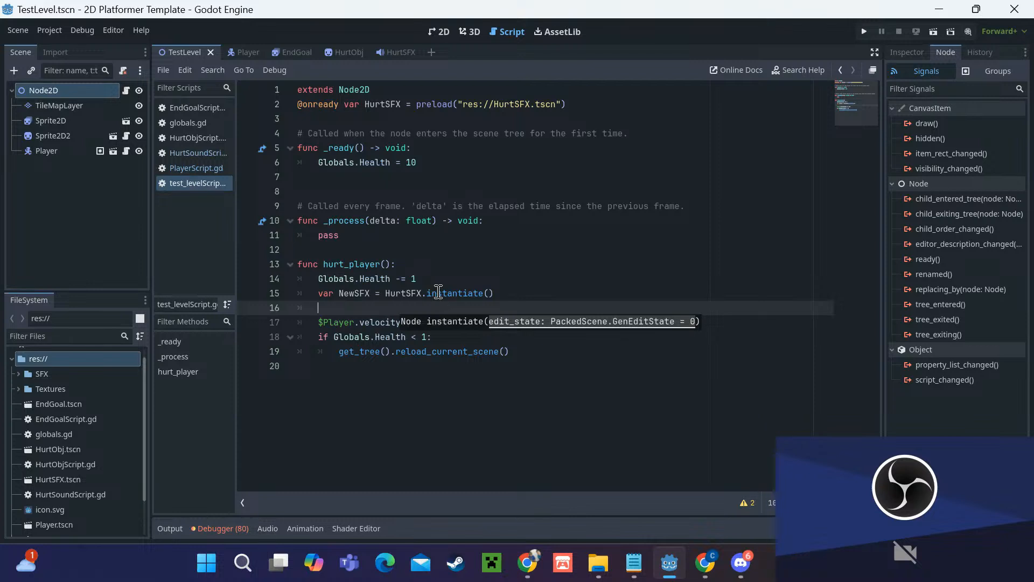
text(NewSFX)
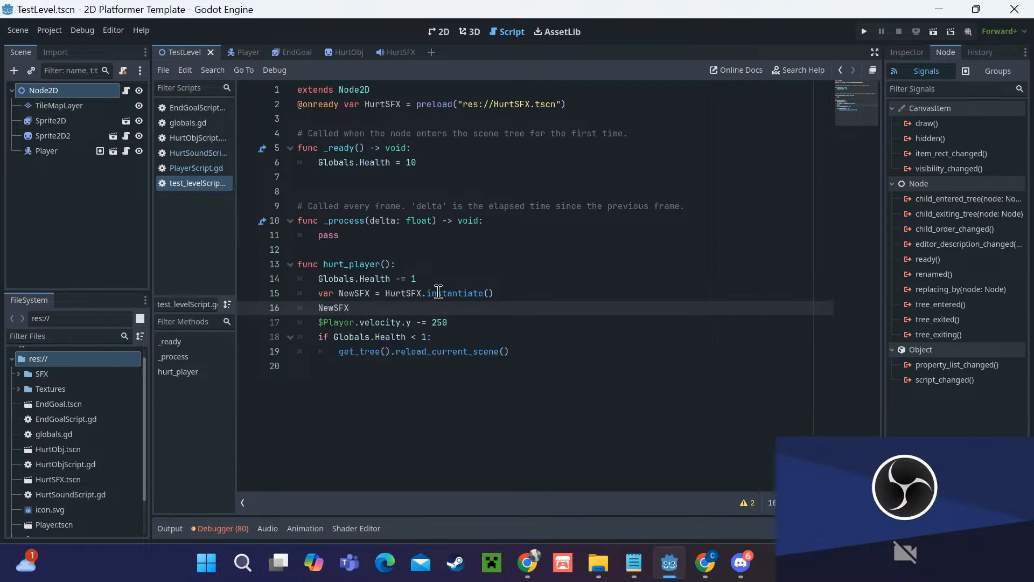
text(.po)
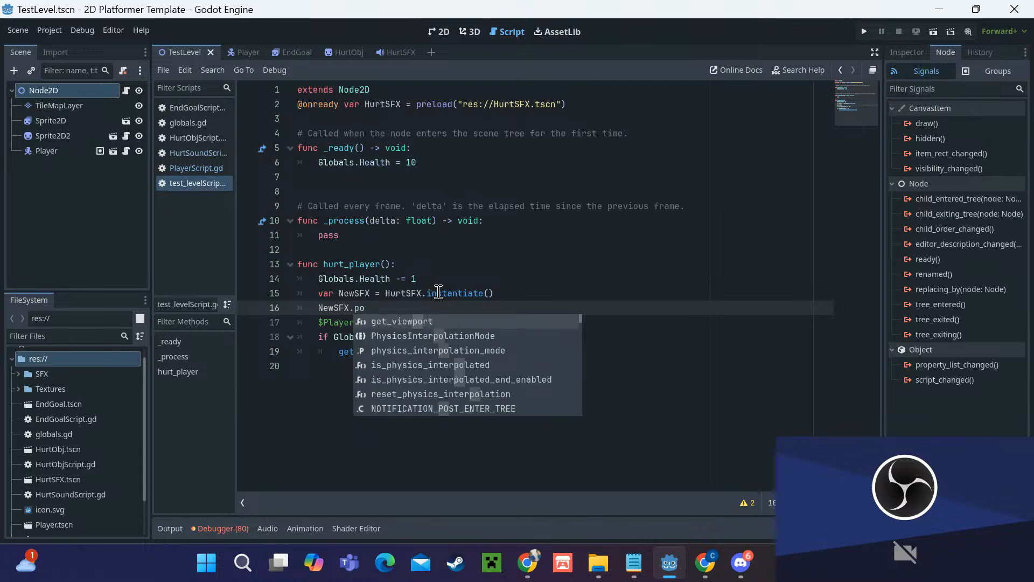
text(sition)
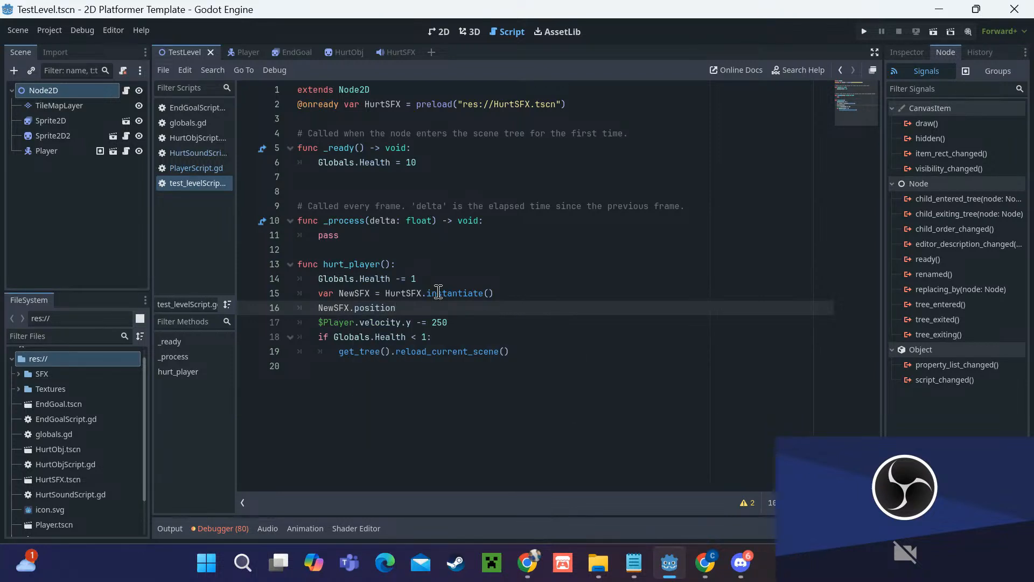
text( = )
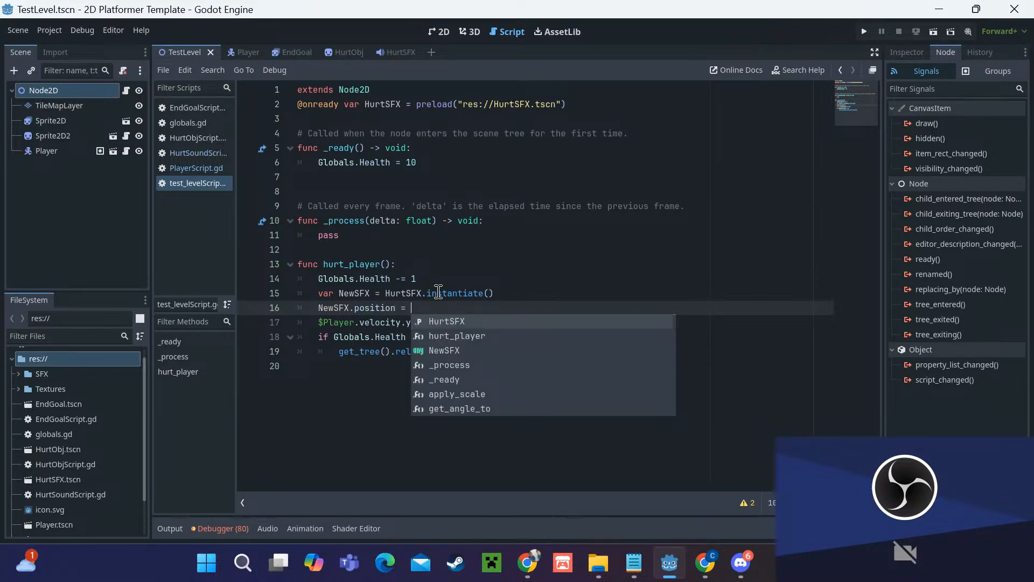
text($Pla)
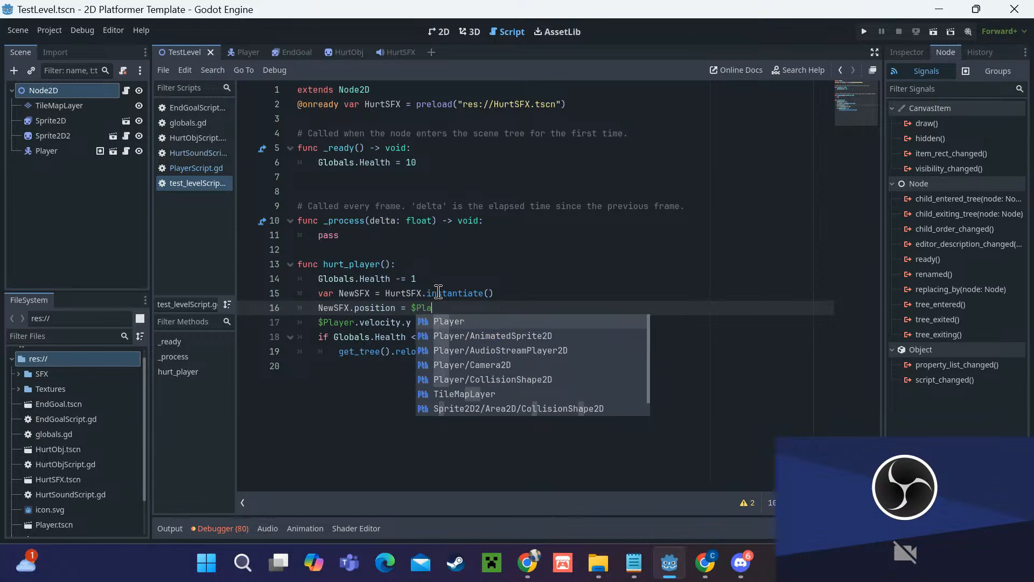
text(yer.position)
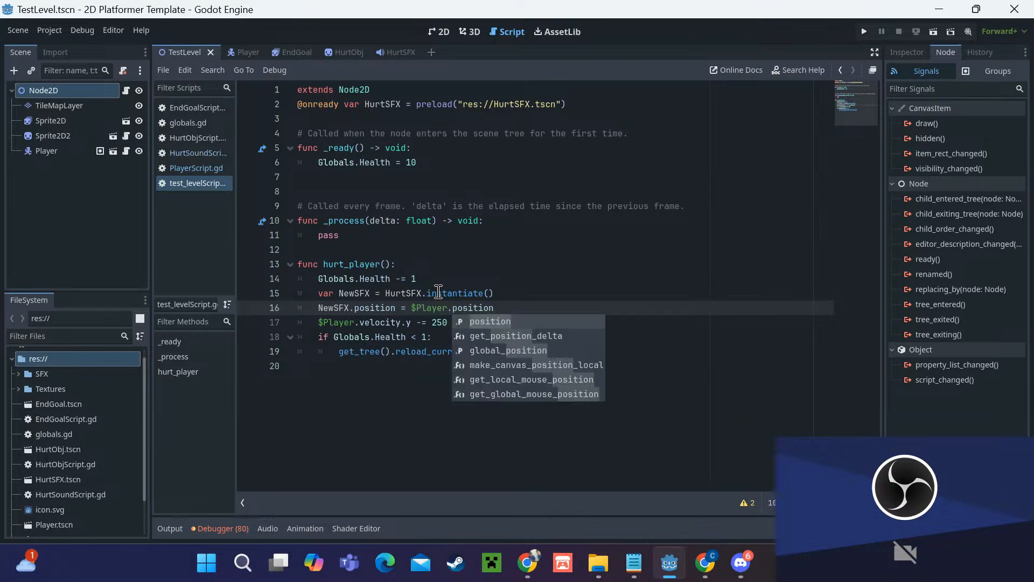
key(Return)
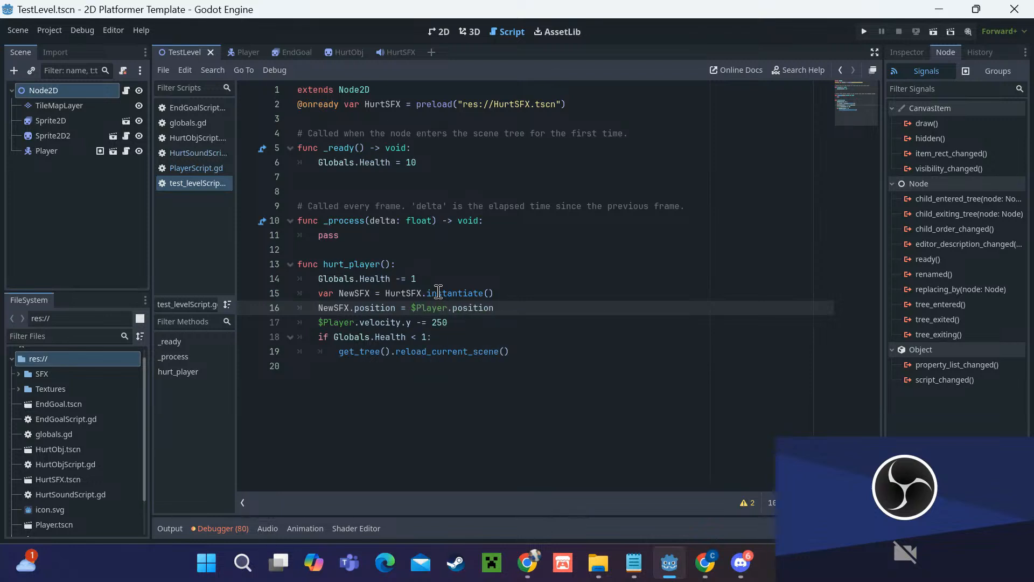
Step: Add add_child(NewSFX) on a new line below the position assignment in hurt_player()
key(Return)
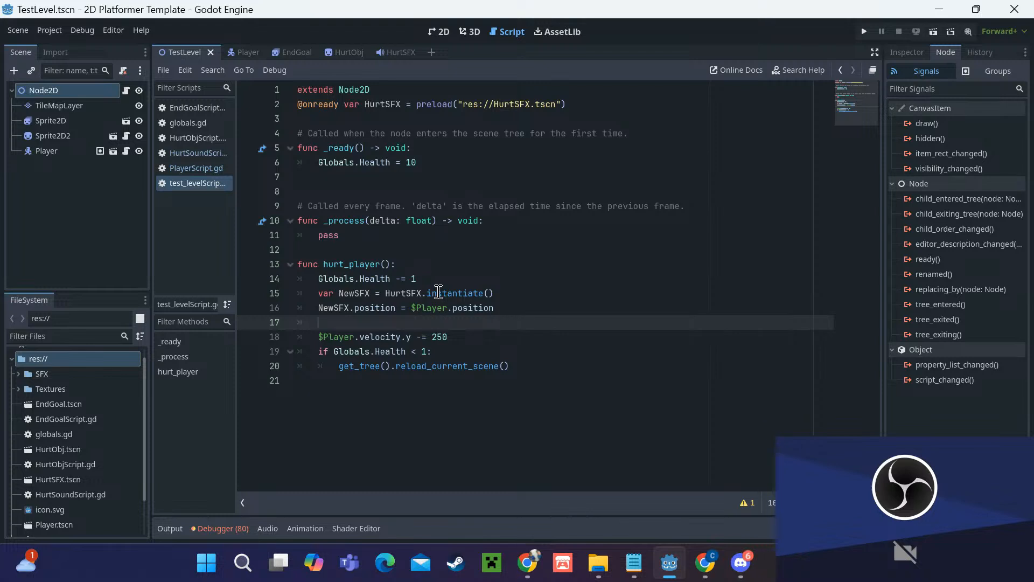
text(add)
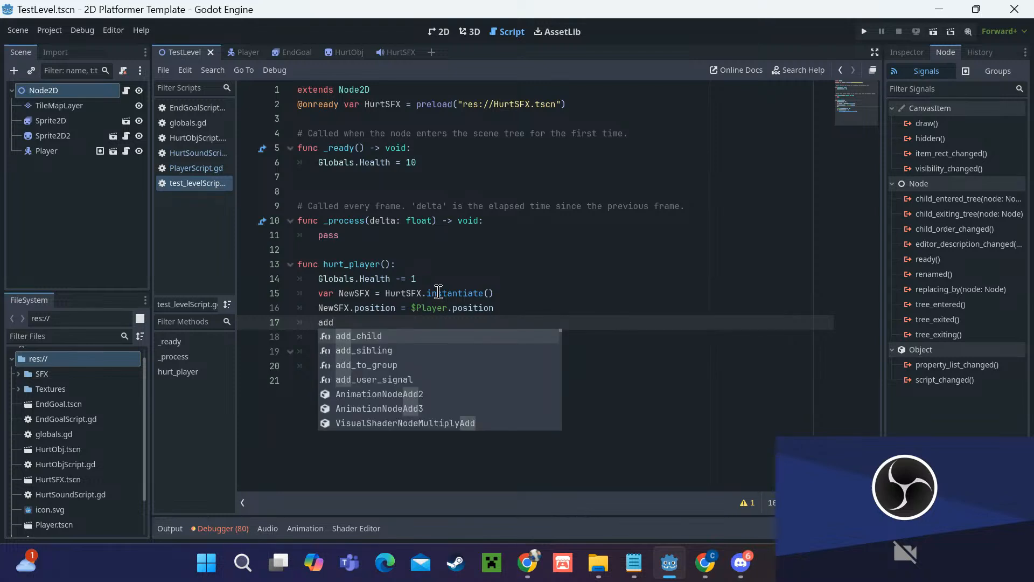
key(Return)
text(NewSFX)
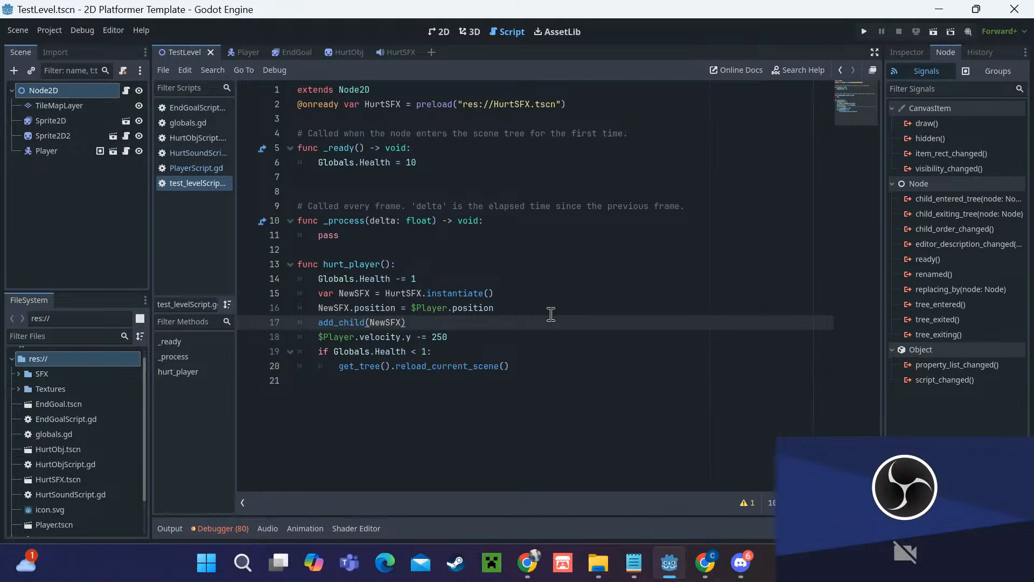
Step: Enable Autoplay on the AudioStreamPlayer2D root of the HurtSFX scene
click(392, 56)
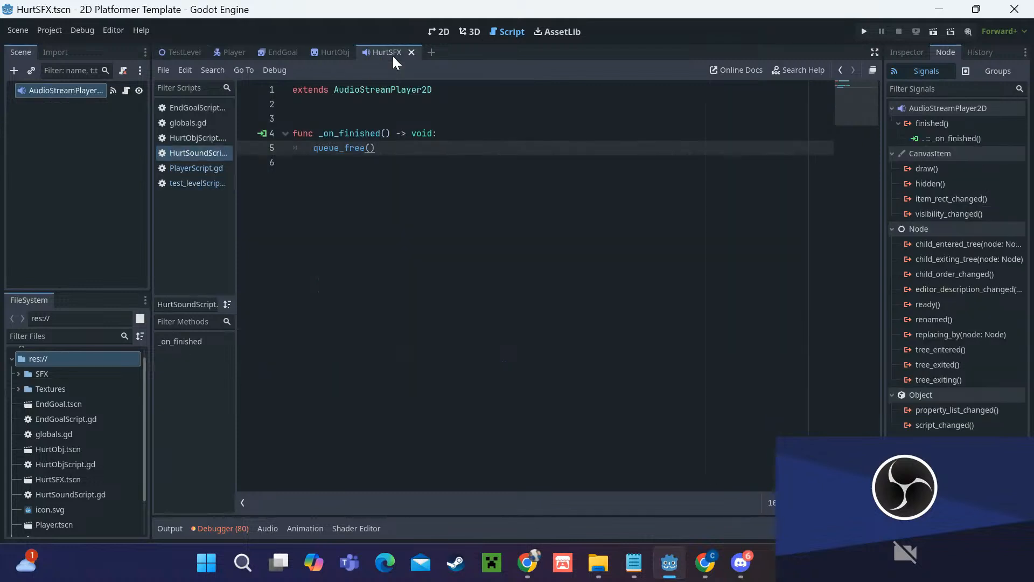
click(907, 52)
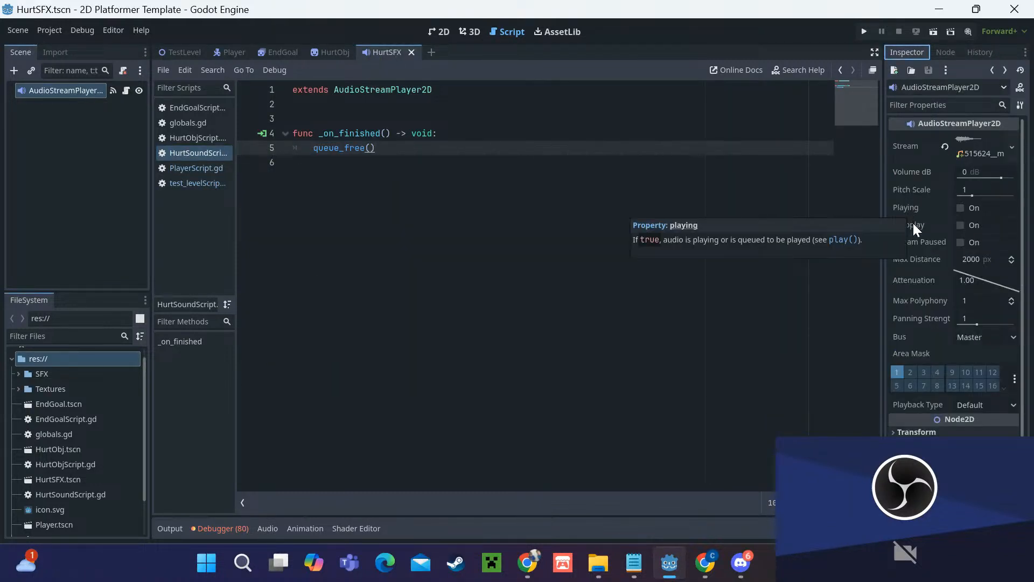
mouse_move(923, 224)
click(960, 225)
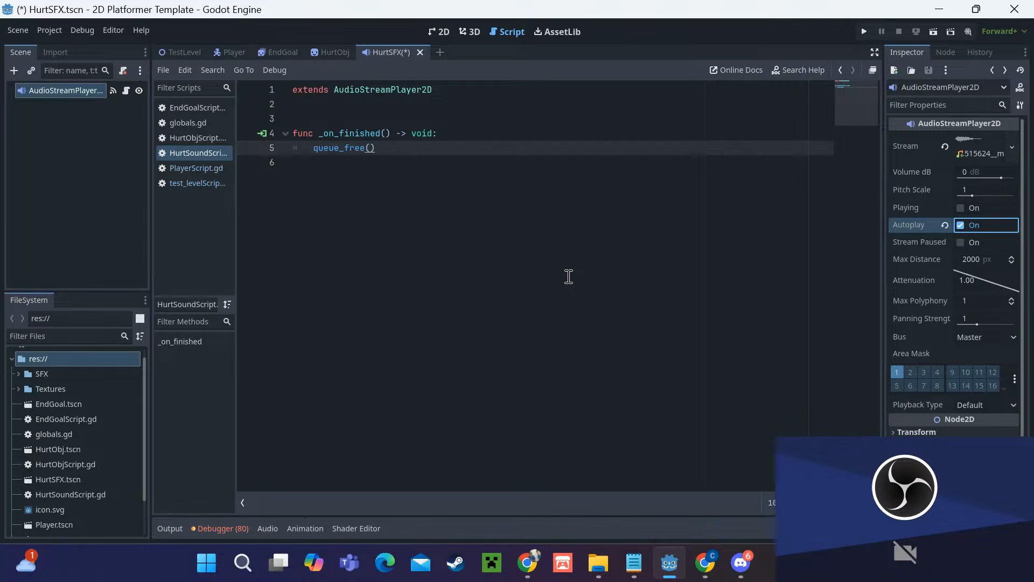
Step: Run the TestLevel scene, move the player repeatedly into the red hazard to test the hurt sound, and stop the game
click(175, 52)
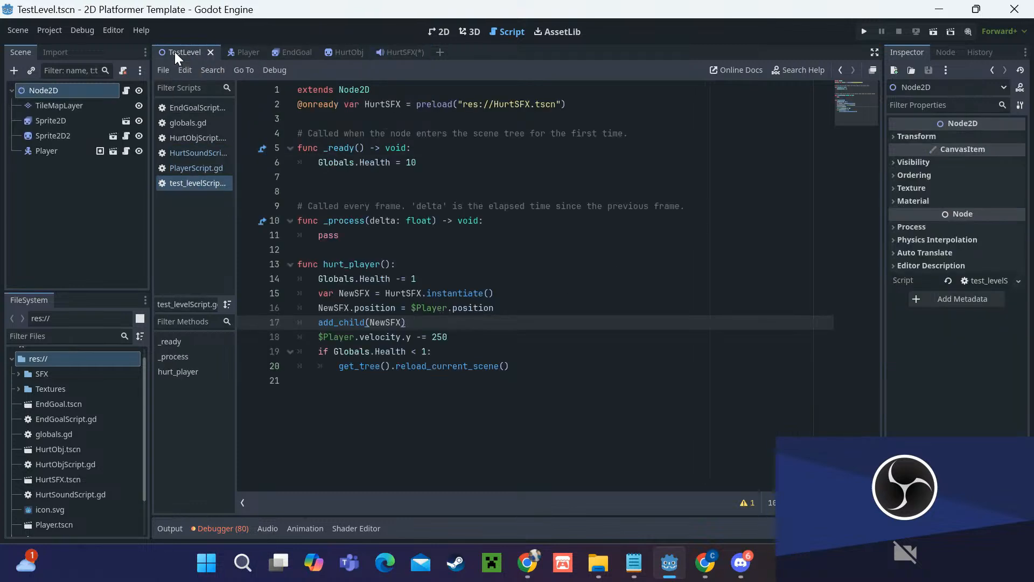
click(933, 32)
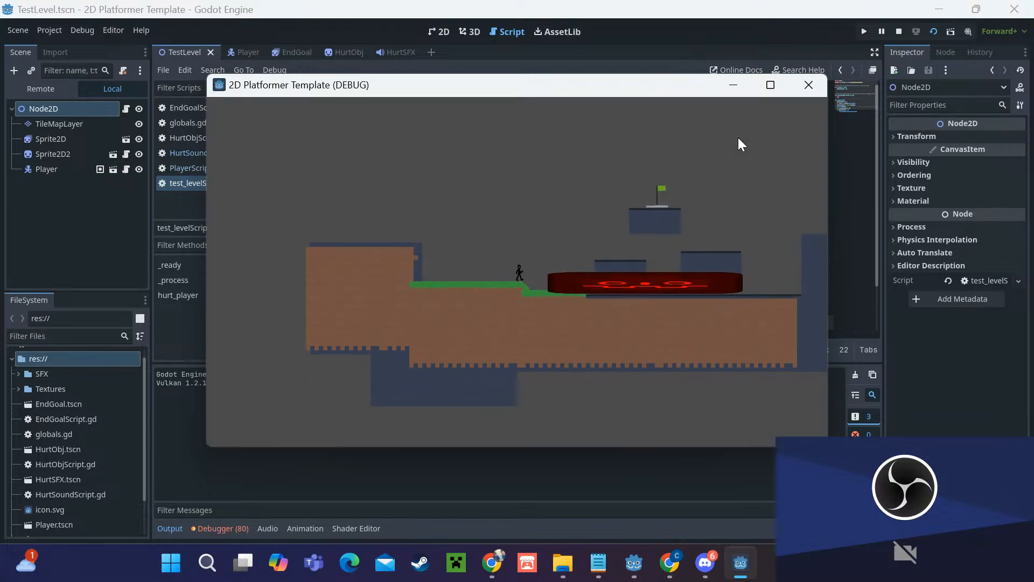
key(Right)
key(Left)
key(Right)
key(Left)
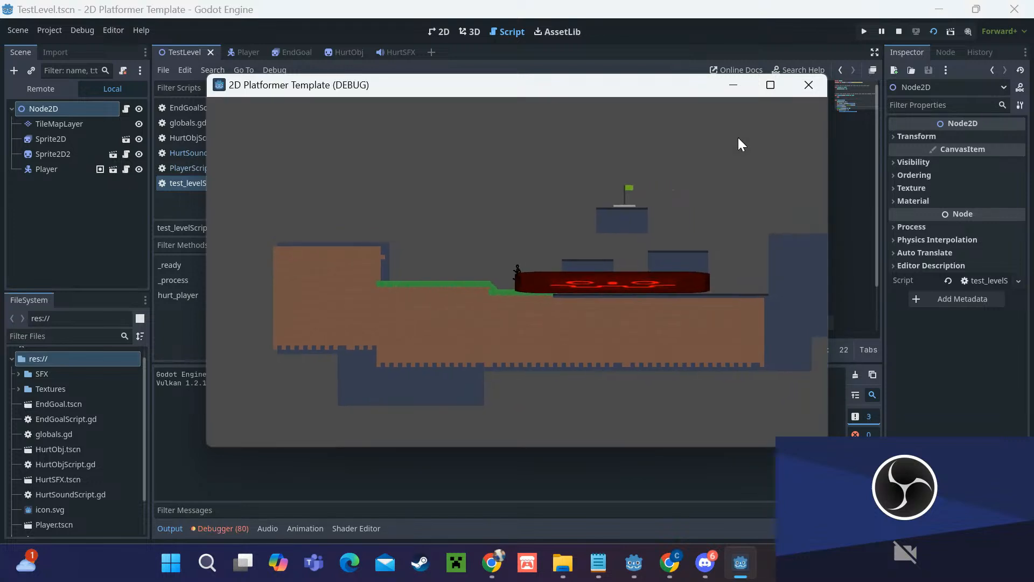
key(Right)
key(Left)
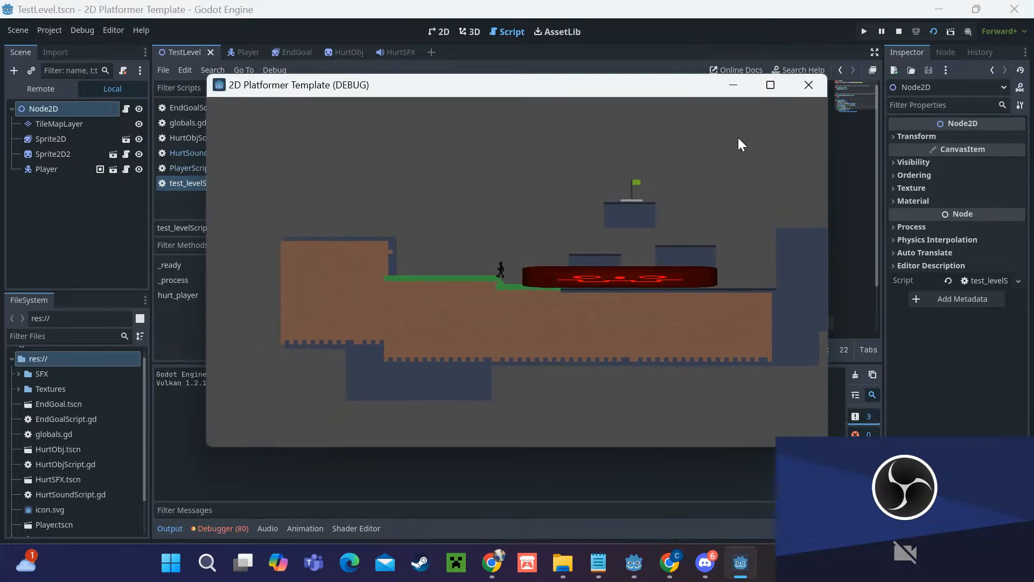
key(Right)
key(Left)
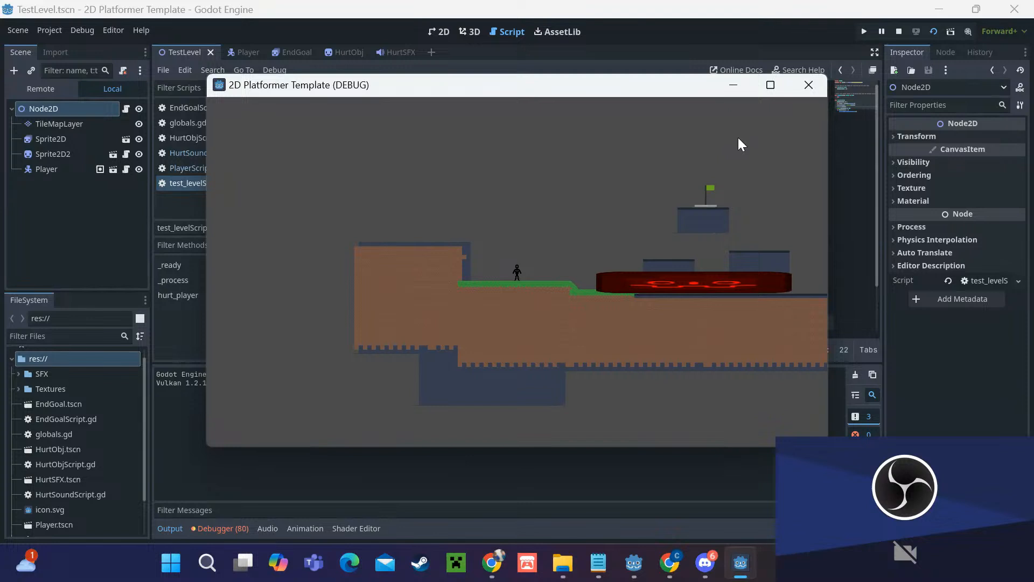
key(space)
key(Left)
key(Right)
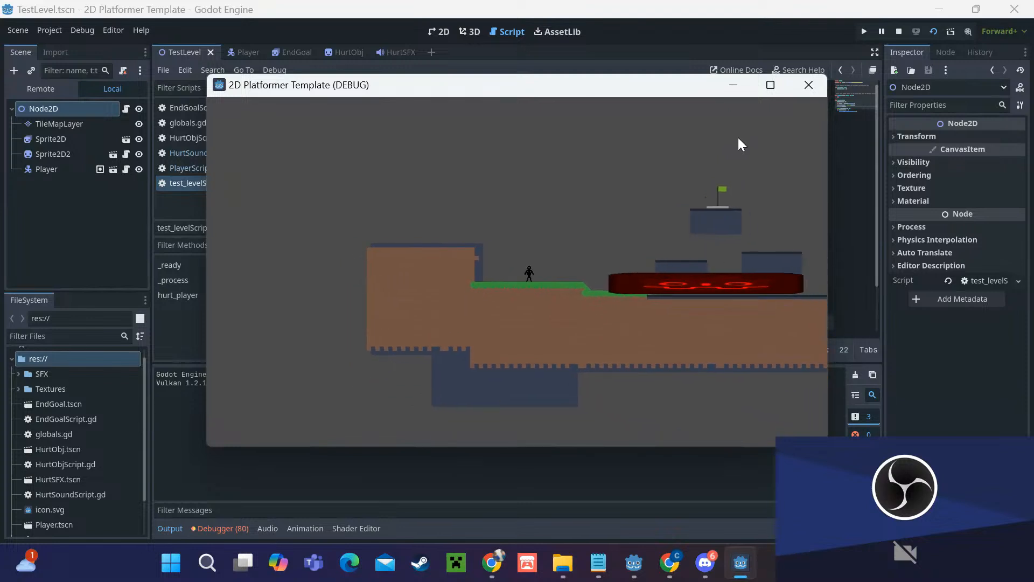
click(899, 33)
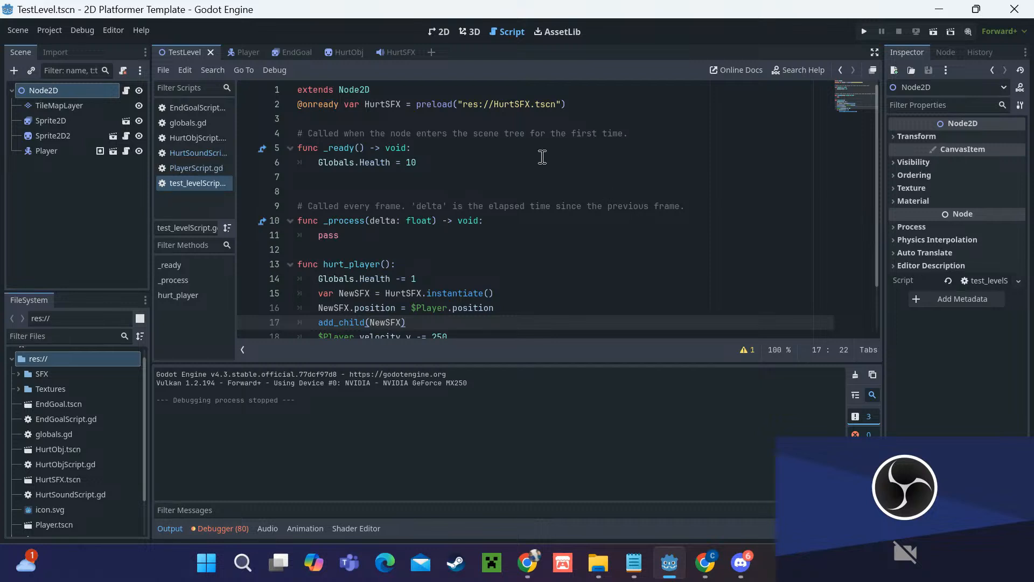
Step: Create a new scene with a User Interface (Control) root node and show it in the 2D workspace
scroll(543, 164, down, 2)
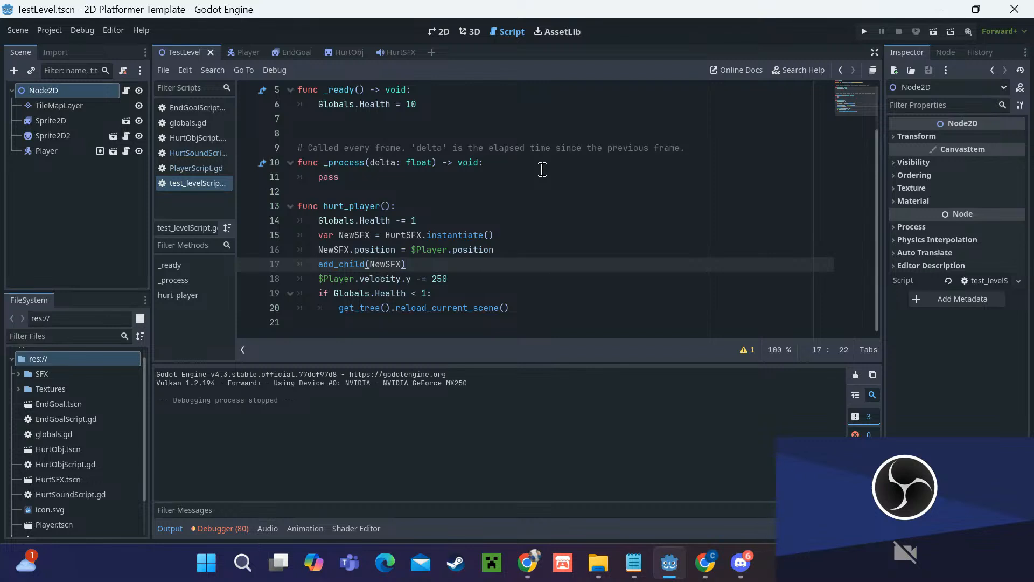
click(432, 52)
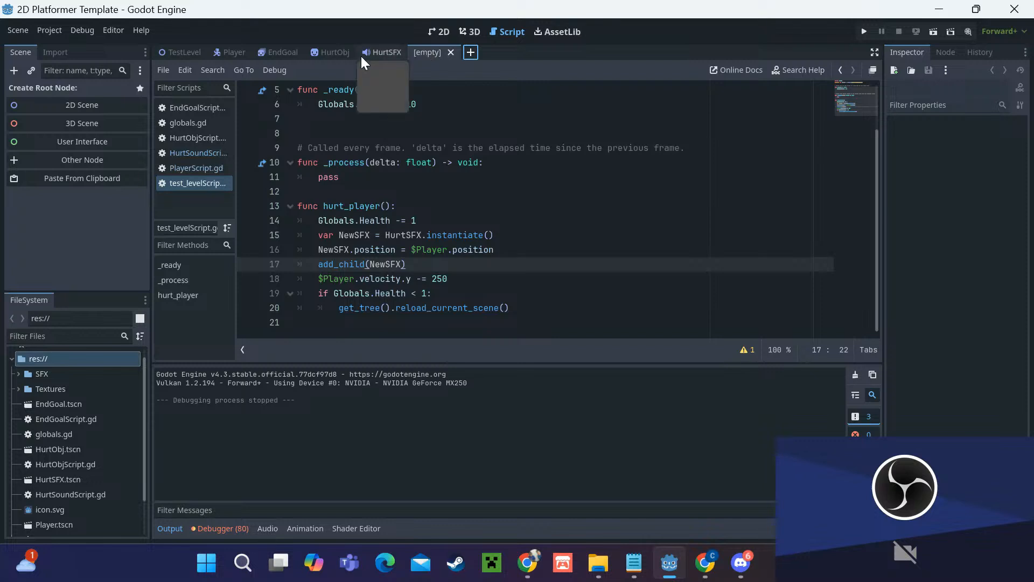
click(112, 136)
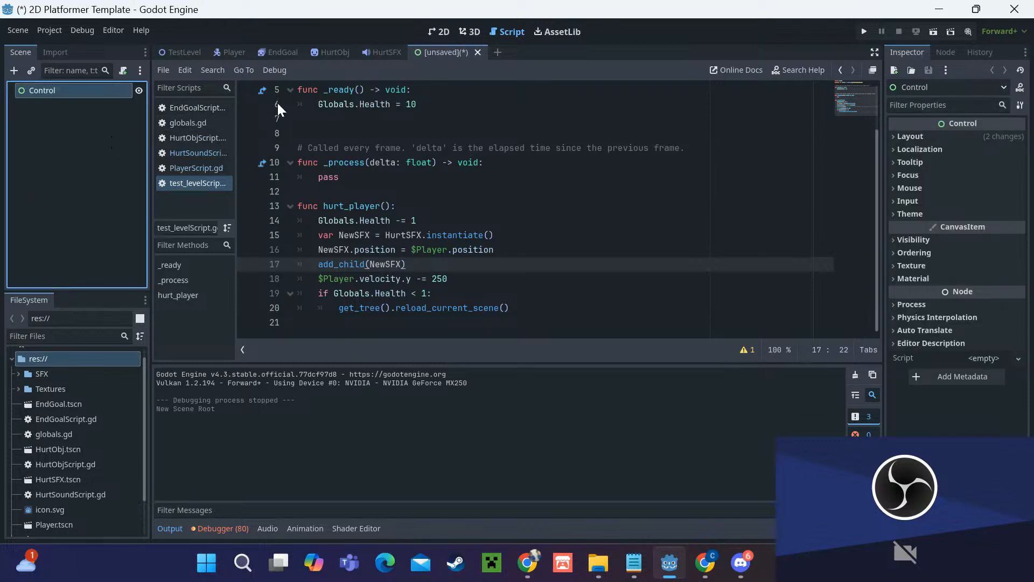
click(438, 32)
scroll(446, 143, down, 2)
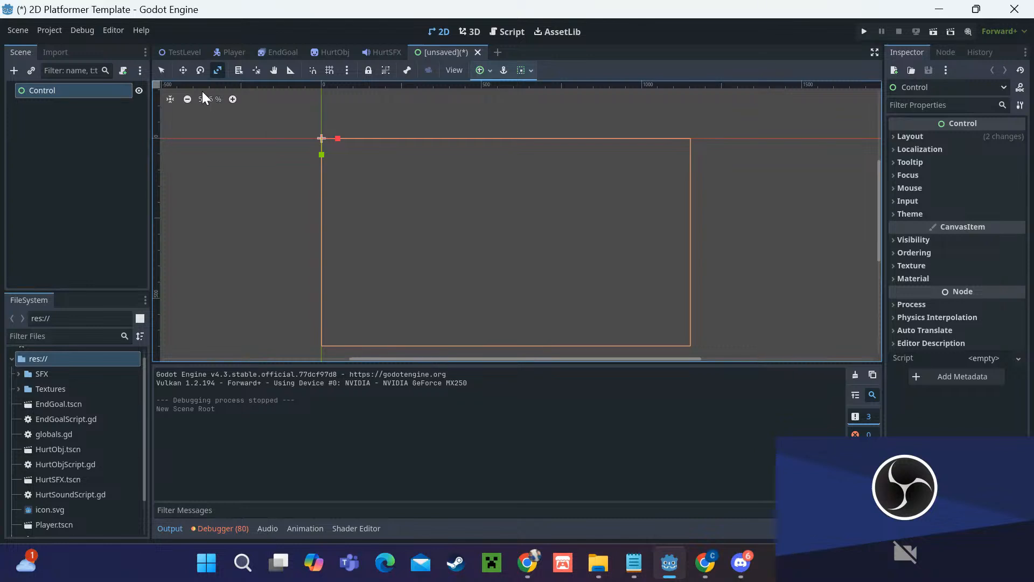
Step: Add a VBoxContainer as a child of the Control root node
right_click(52, 85)
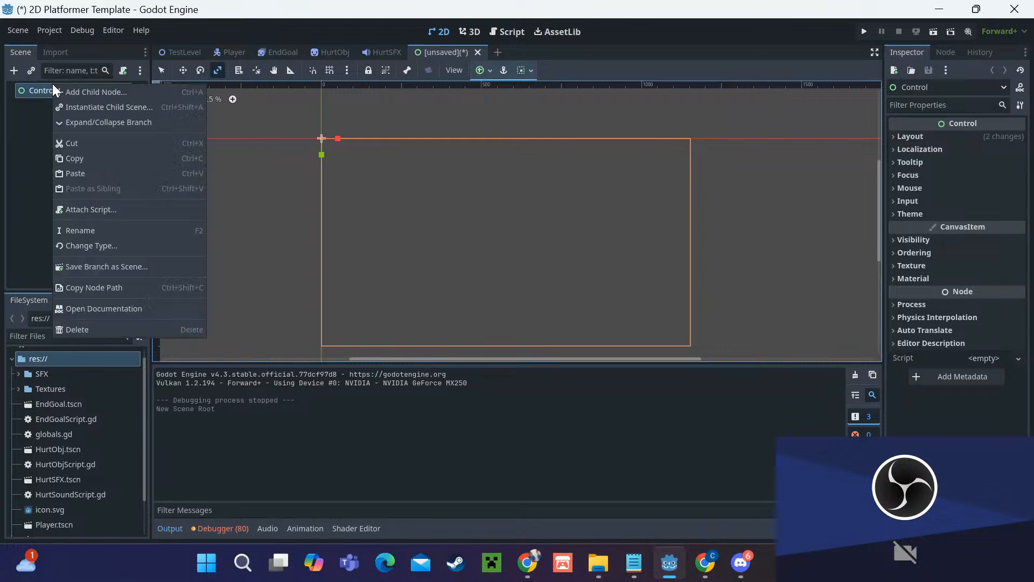
click(82, 94)
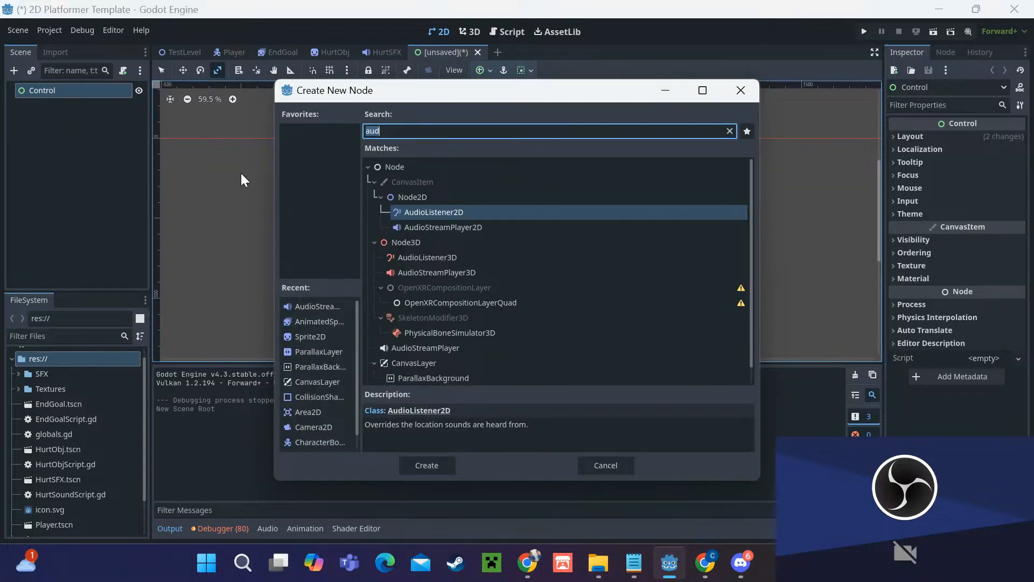
text(vbox)
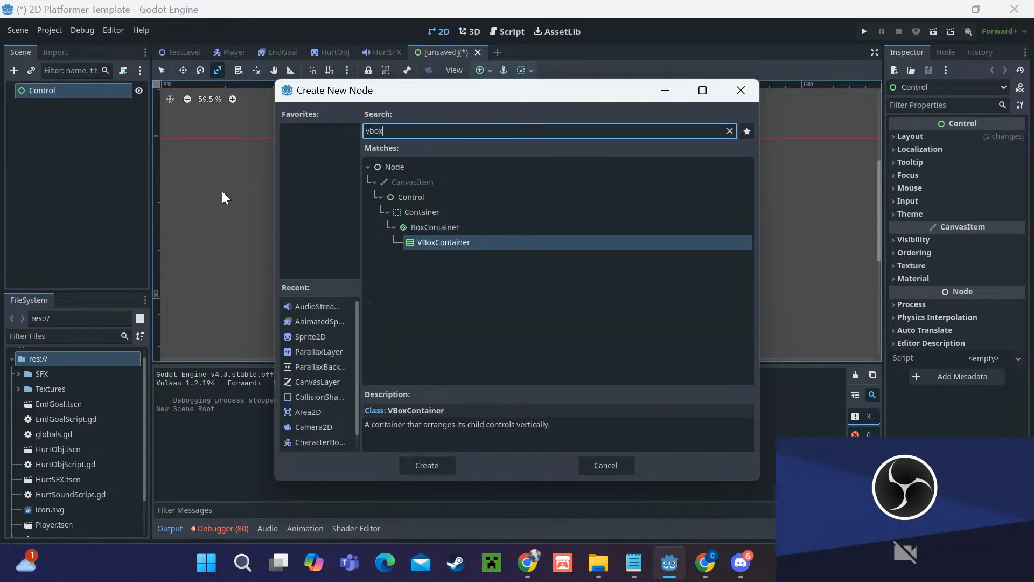
click(441, 463)
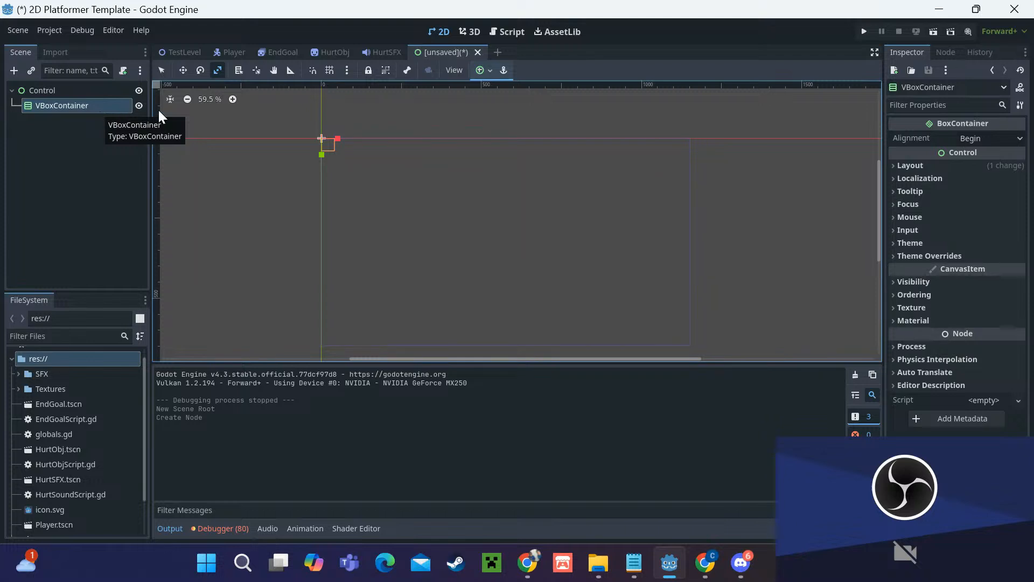
Step: Try the bottom anchor presets on the VBoxContainer and anchor it to the center of the Control
click(487, 70)
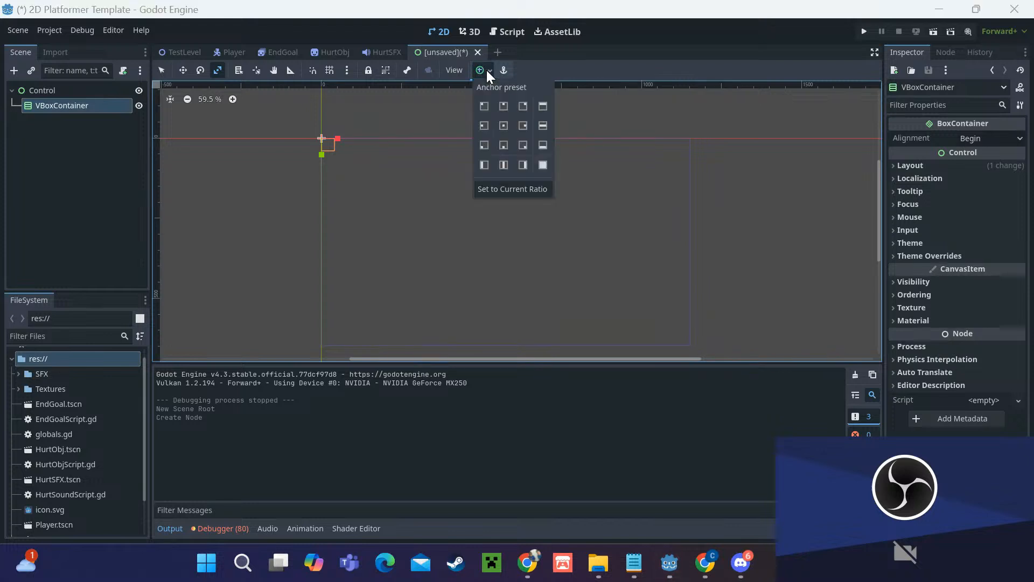
click(504, 125)
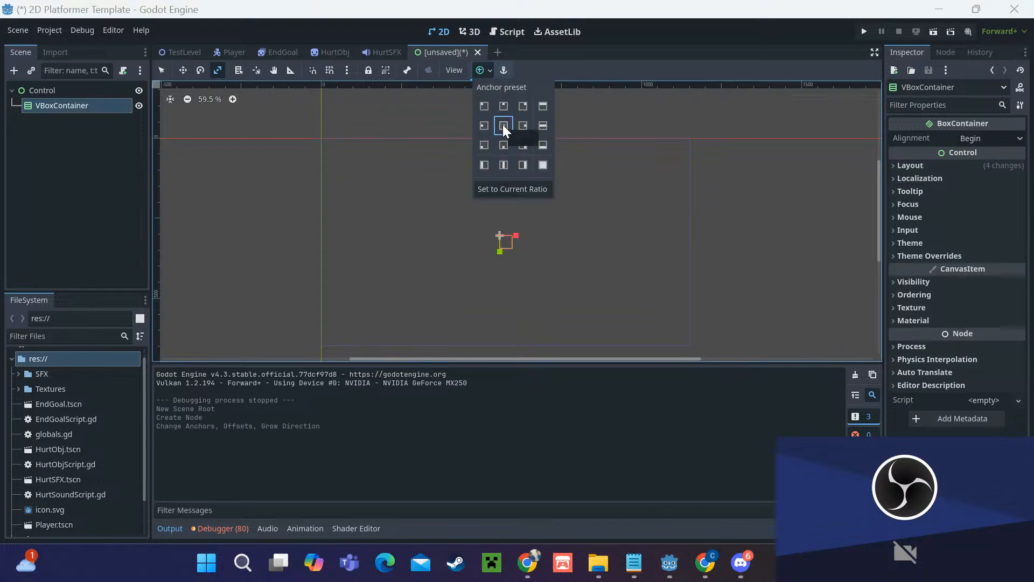
click(521, 146)
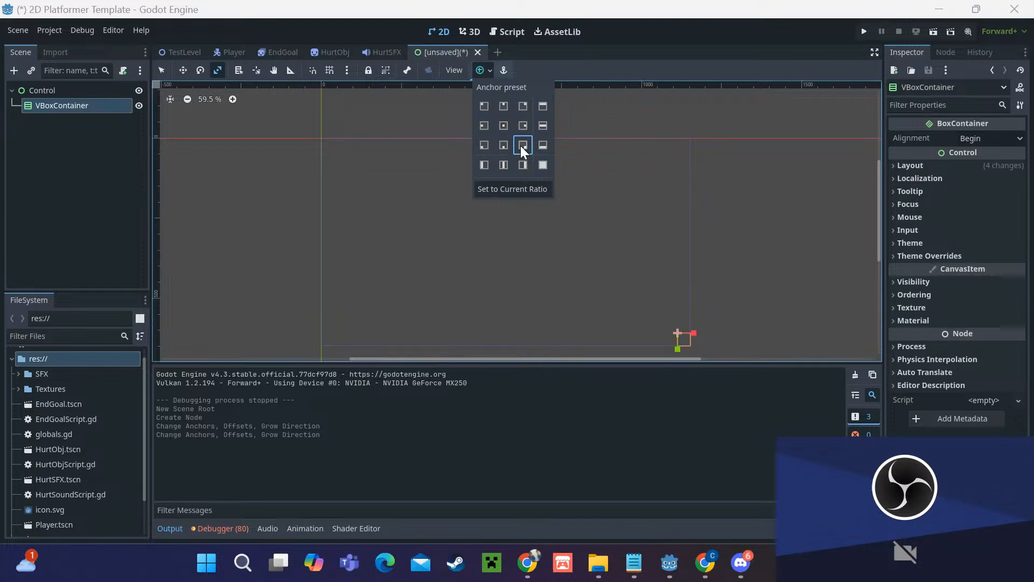
click(501, 146)
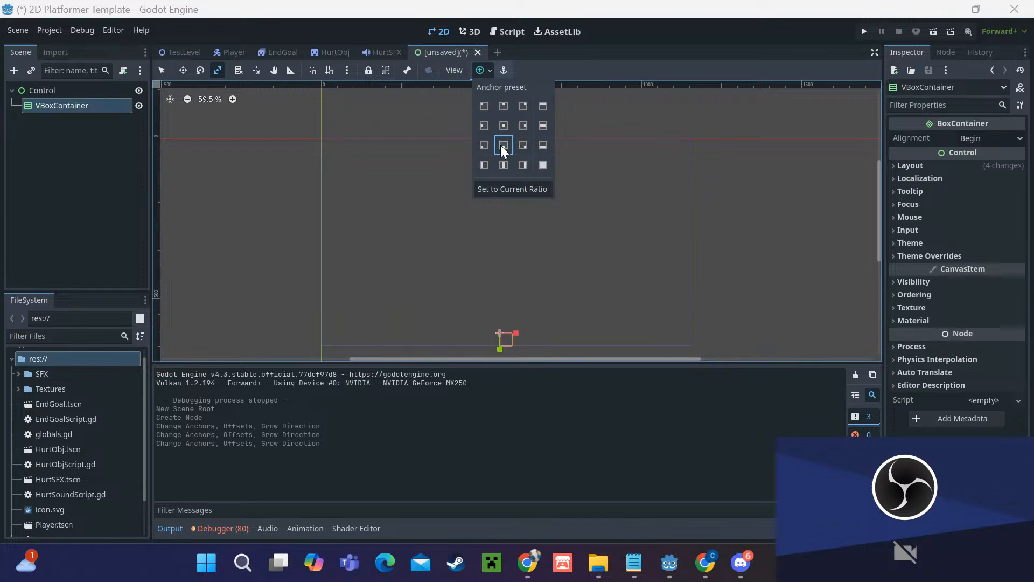
click(505, 128)
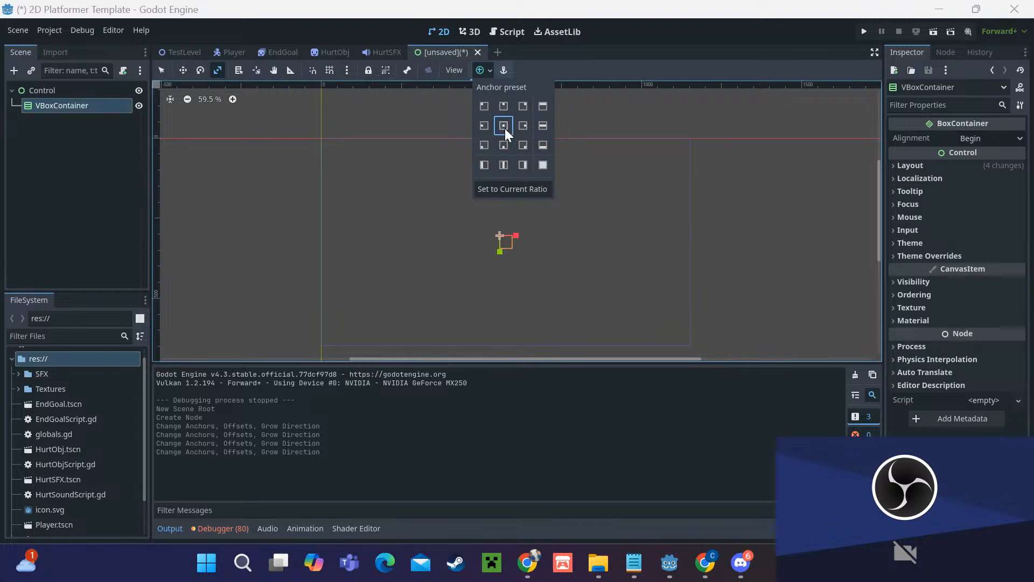
click(364, 200)
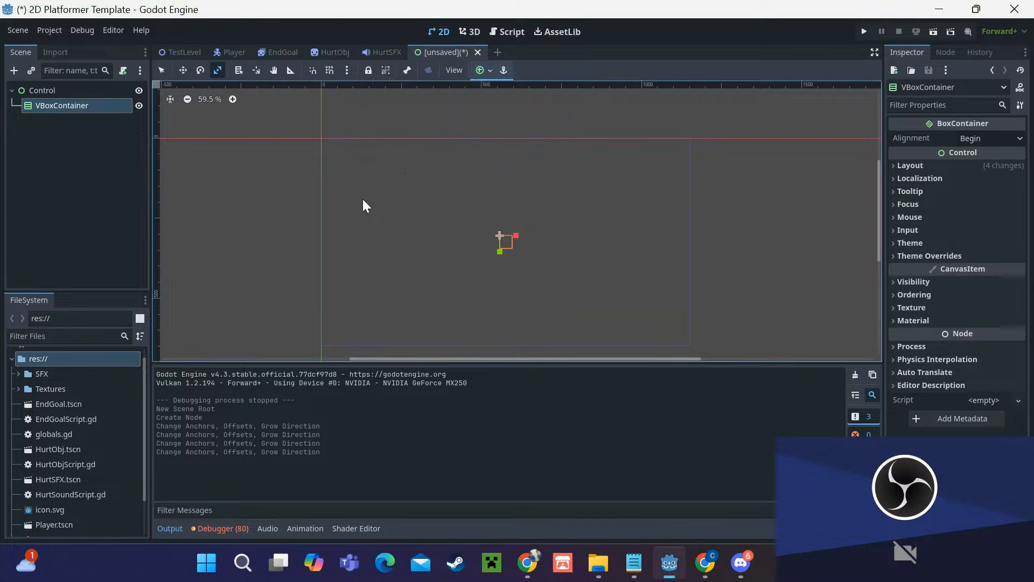
Step: Add a Label node as a child of the VBoxContainer
right_click(58, 109)
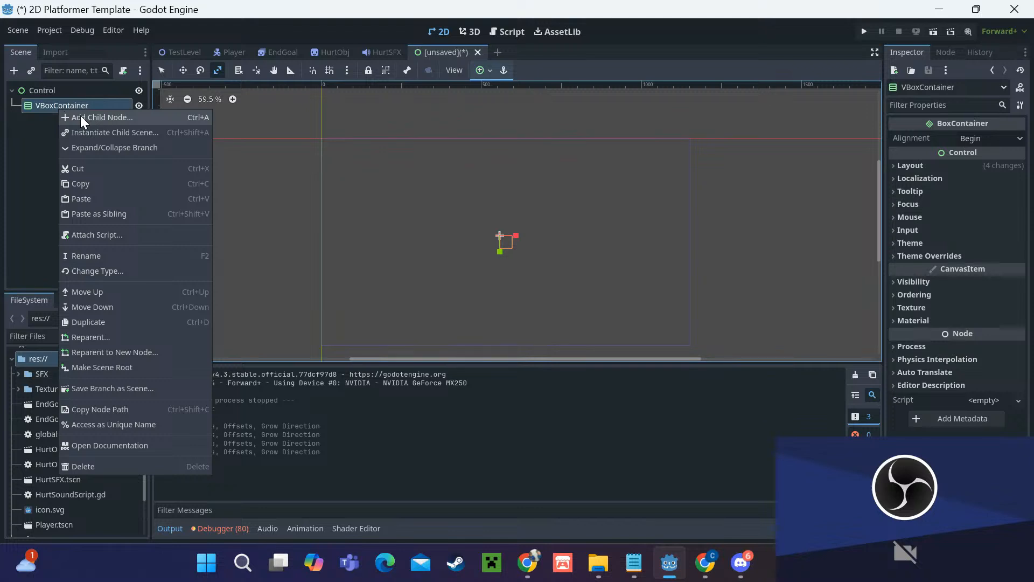
click(79, 116)
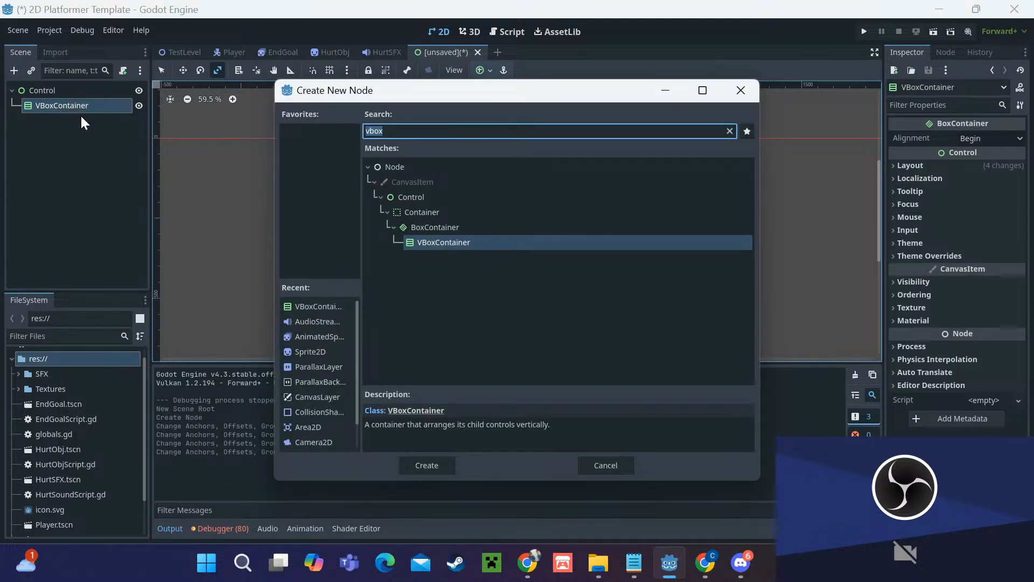
text(label)
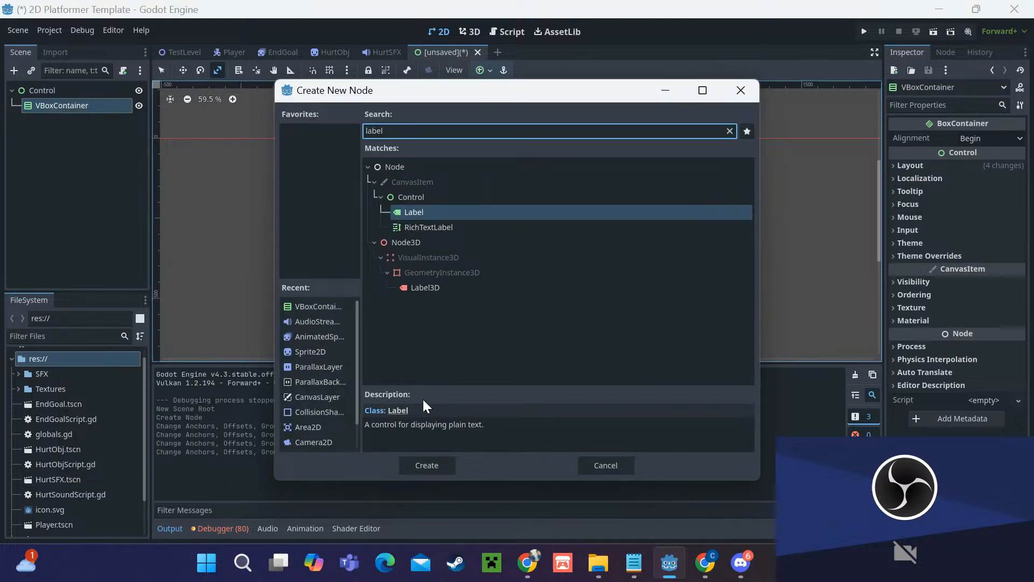
click(428, 465)
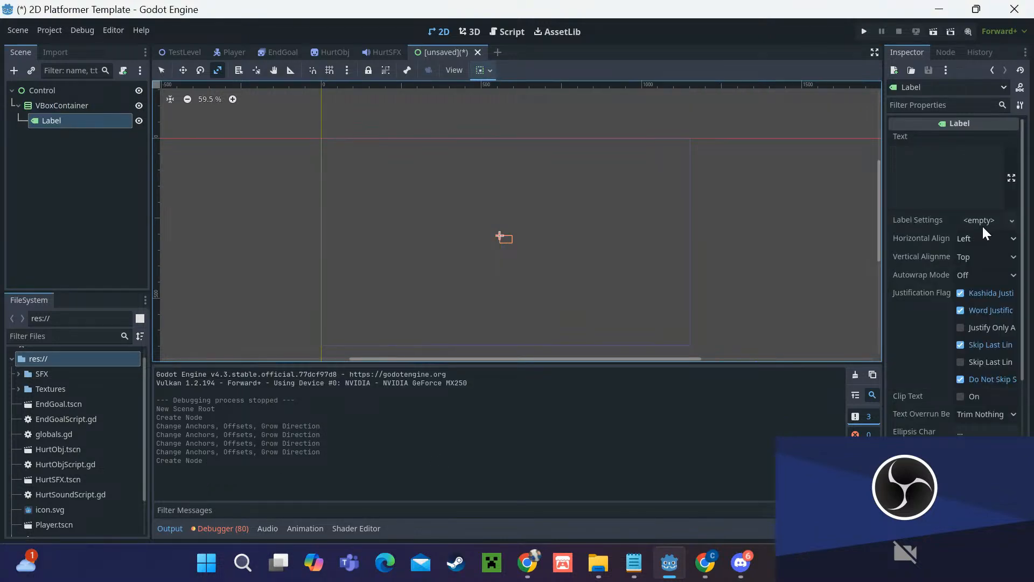
Step: Set the Label's text to "2D Platformer Demo"
click(943, 199)
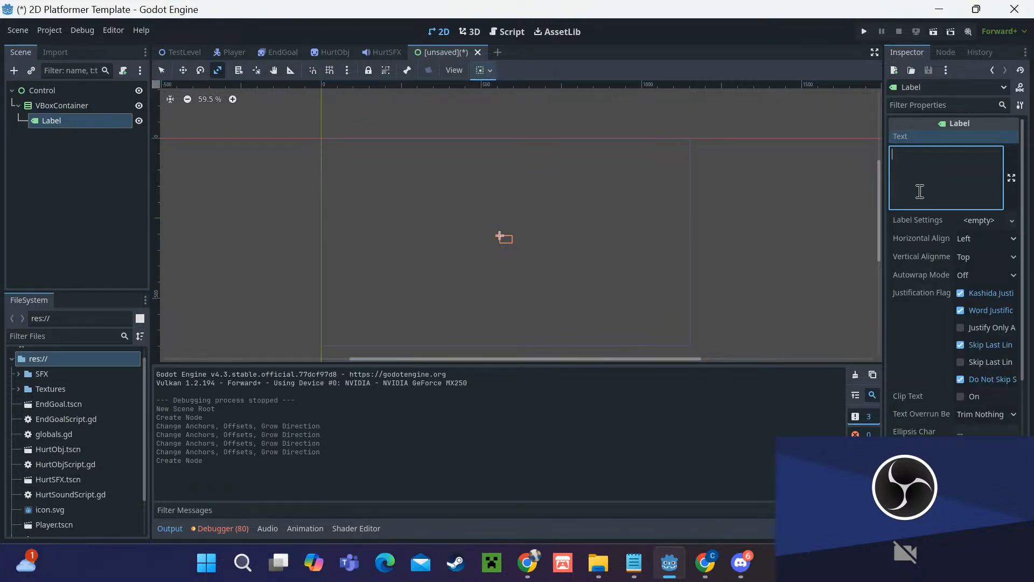
text(2D Platformre)
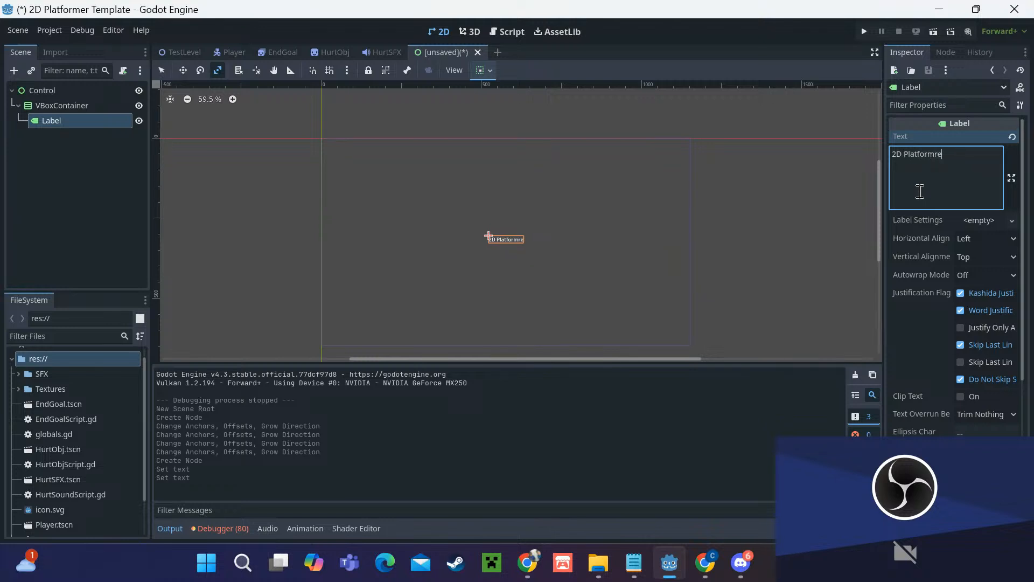
key(BackSpace)
key(BackSpace)
text(er Demo)
Step: Enable the font size theme override on the Label and set it to 64 px
scroll(941, 383, down, 5)
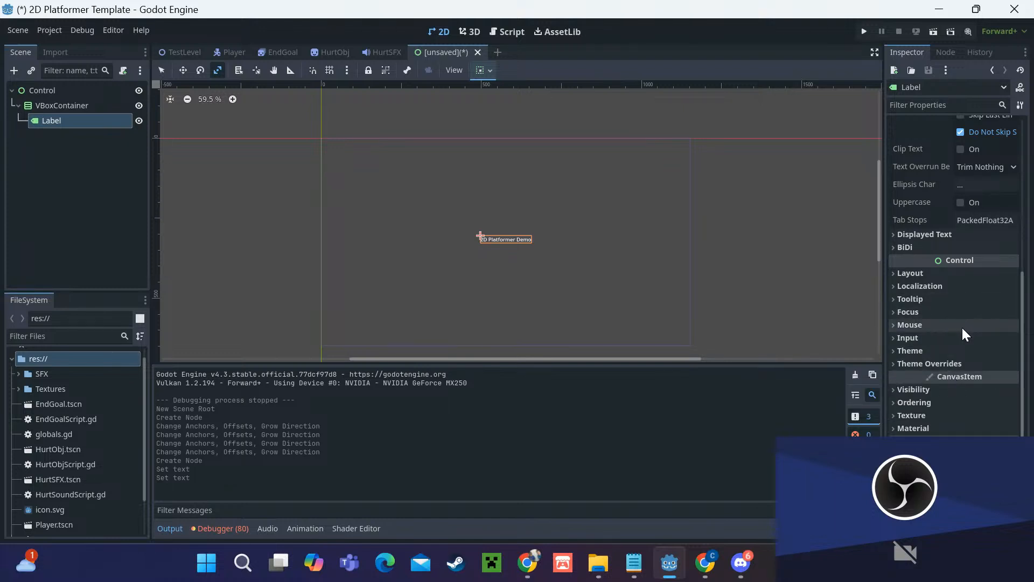
click(961, 362)
scroll(961, 361, down, 1)
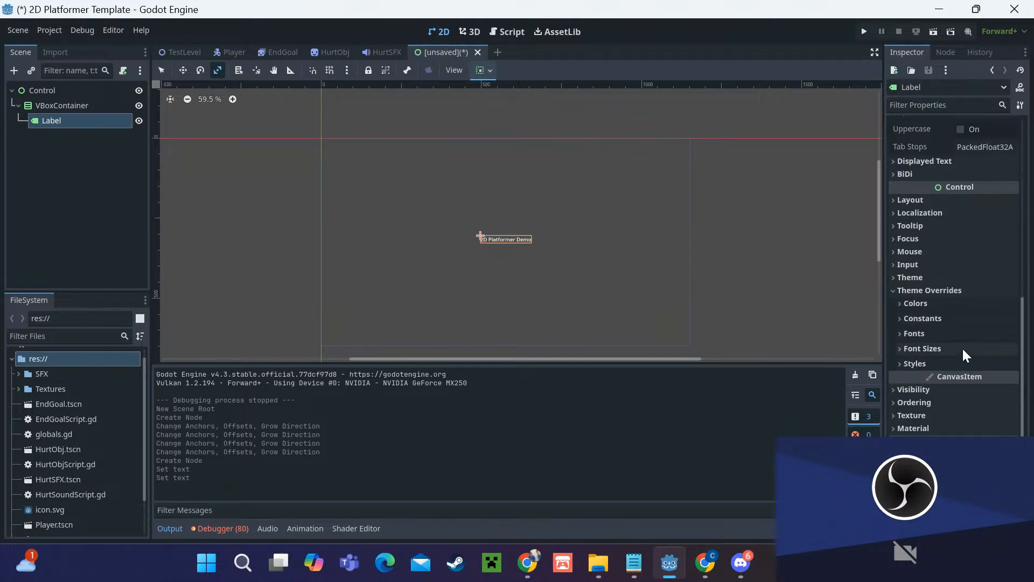
click(960, 351)
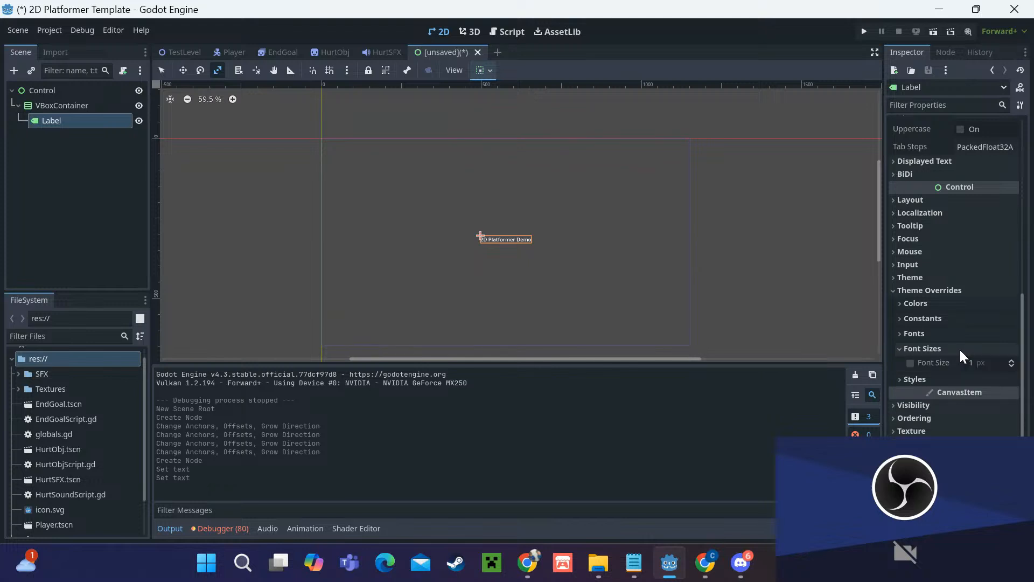
click(911, 364)
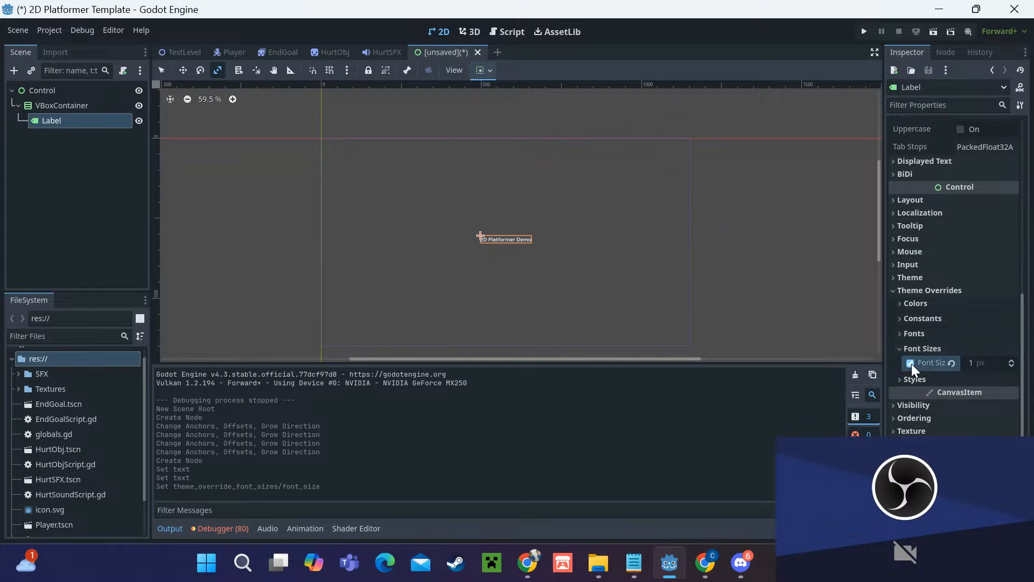
click(978, 360)
key(BackSpace)
text(64)
key(Return)
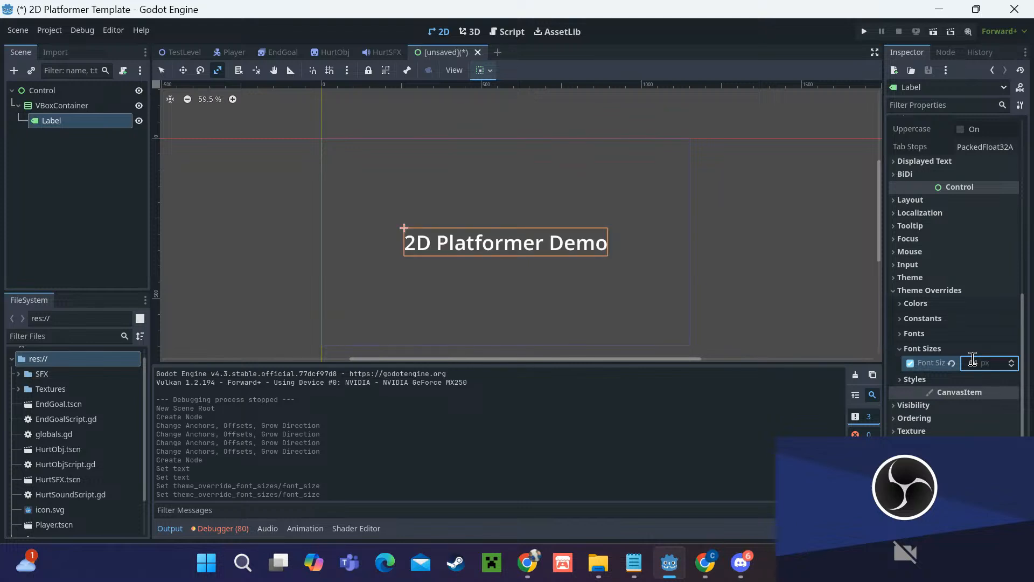
Step: Reduce the Label's font size override to 32 px
click(973, 360)
text(32)
key(Return)
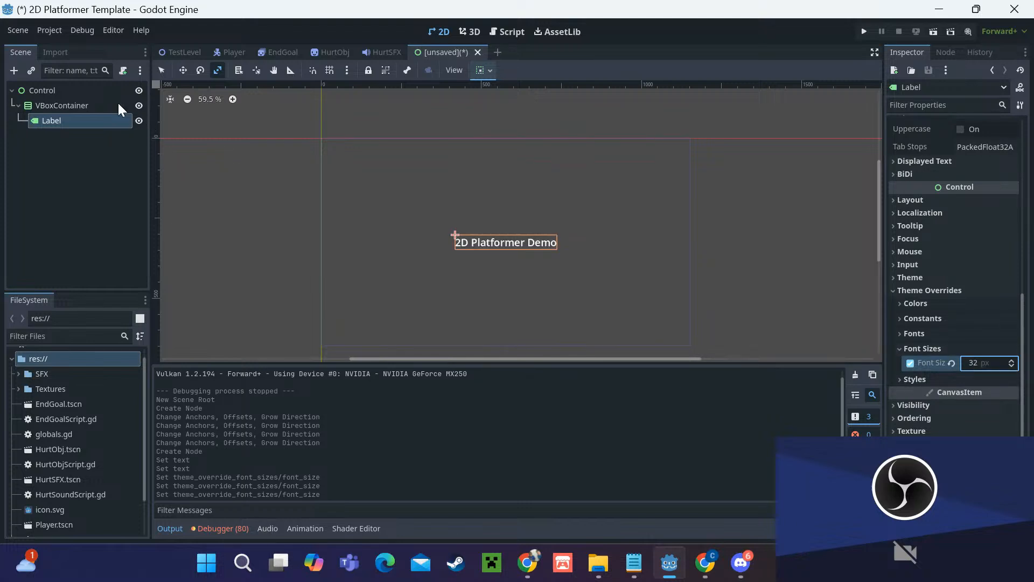
Step: Add a Button node as a child of the VBoxContainer and set its text to "Start"
click(99, 108)
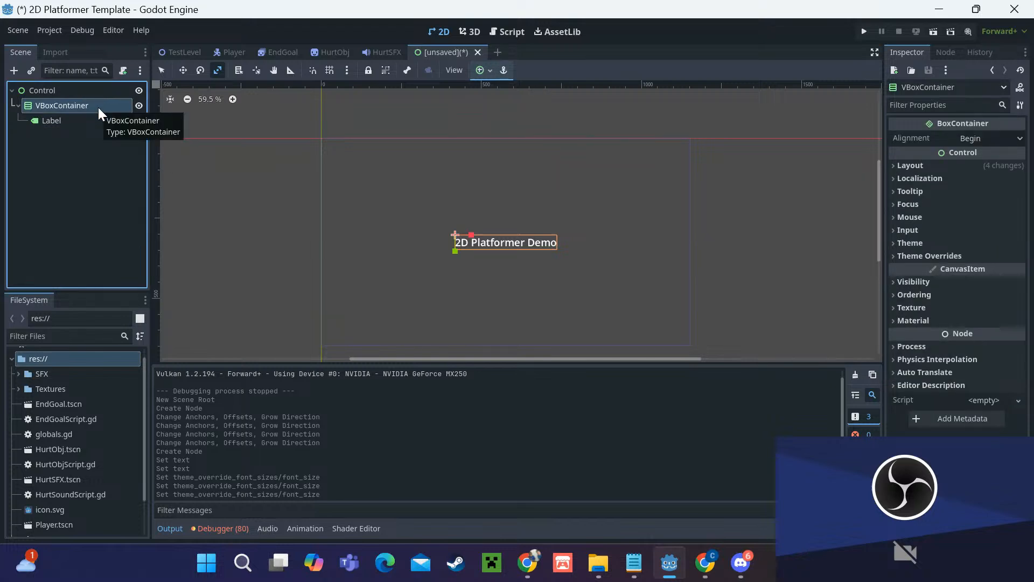
right_click(98, 108)
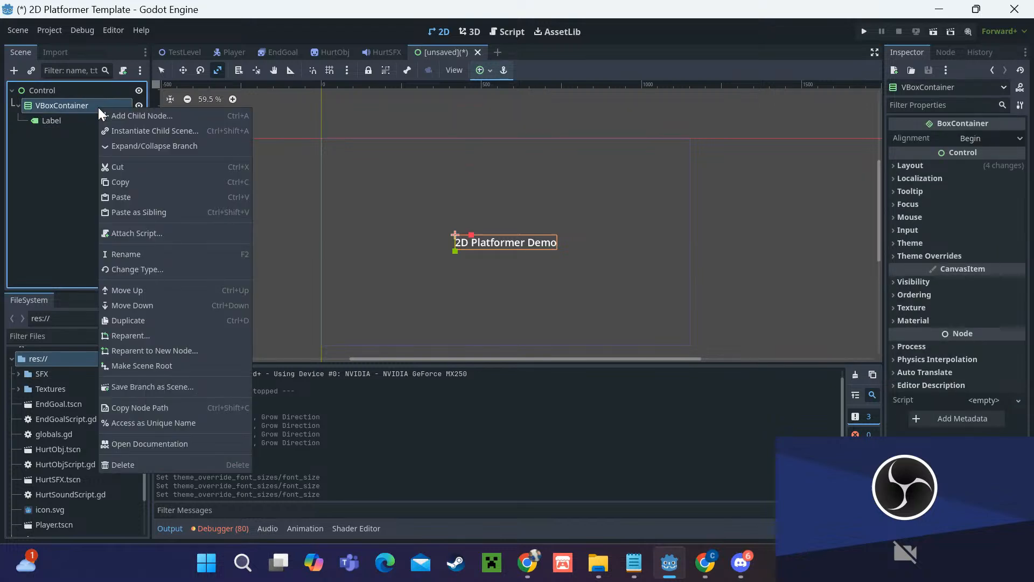
click(117, 118)
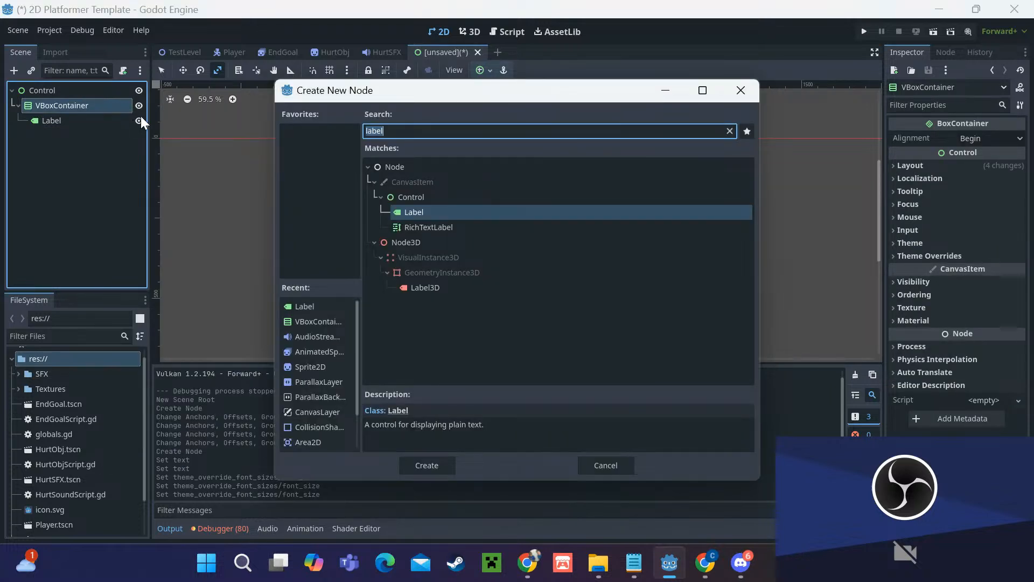
text(button)
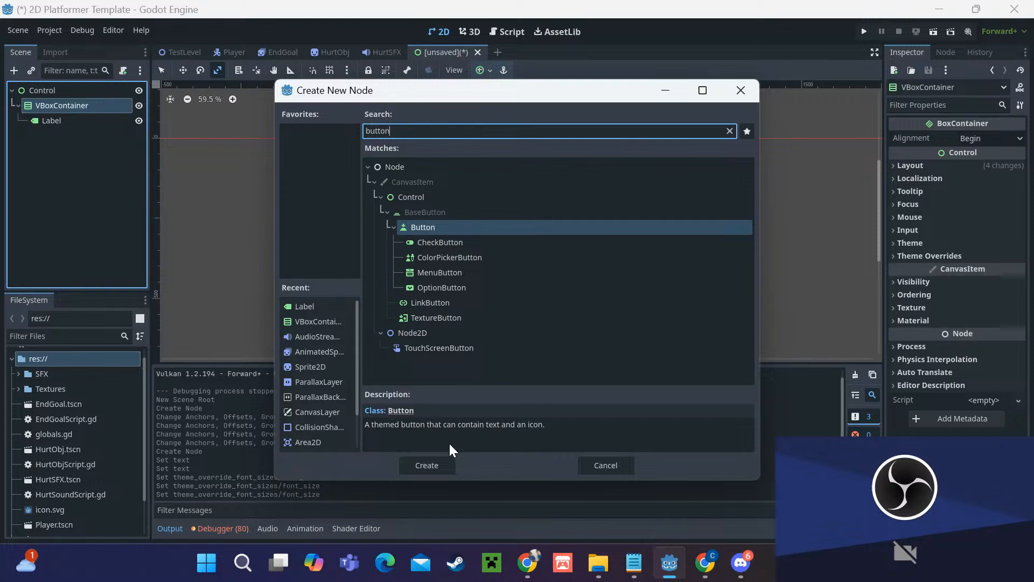
click(427, 466)
click(924, 183)
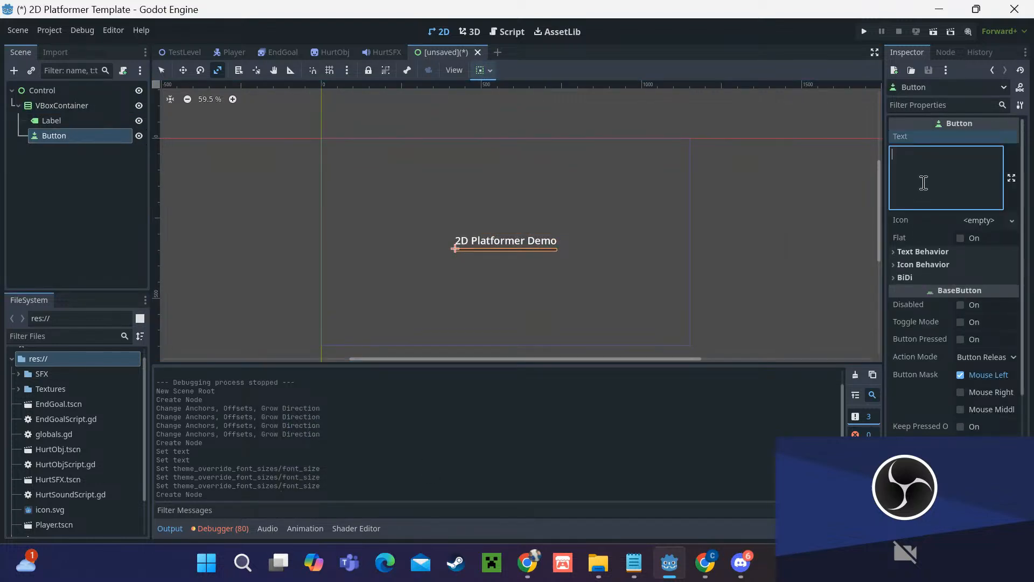
text(Start)
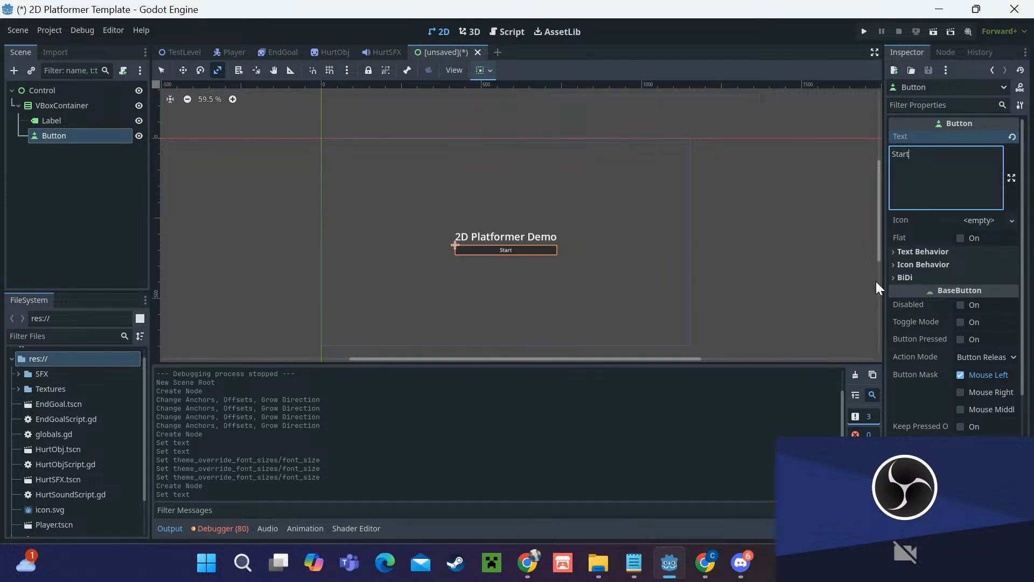
Step: Enable the font size theme override on the Start button and set it to 32 px
scroll(927, 351, down, 5)
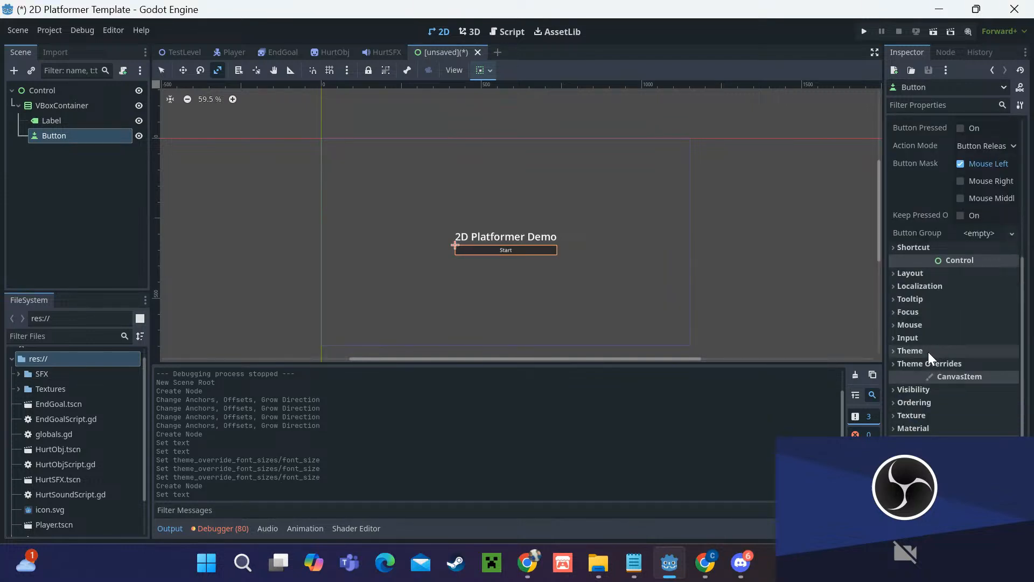
click(925, 364)
scroll(924, 363, down, 2)
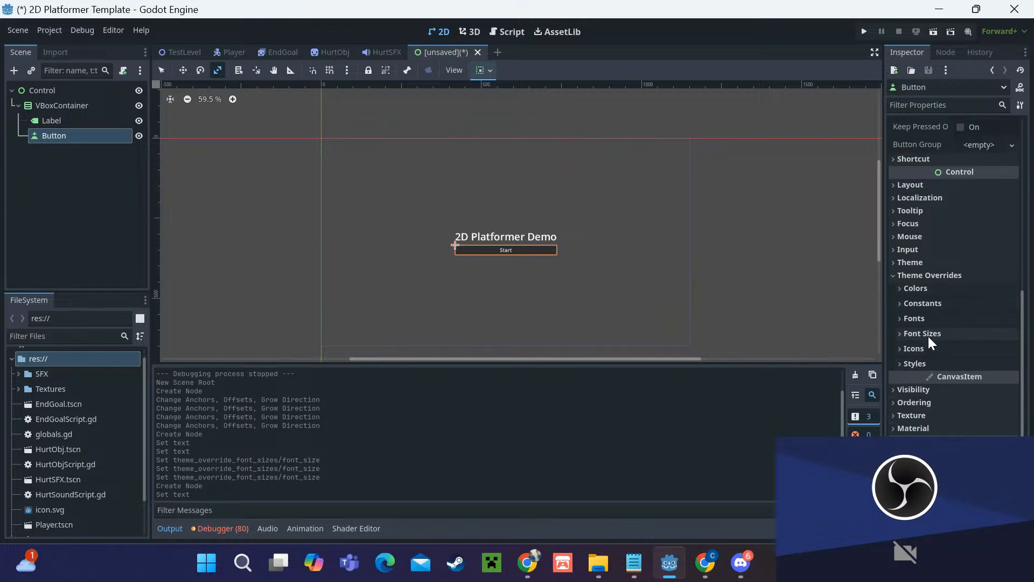
click(928, 334)
click(910, 349)
click(977, 350)
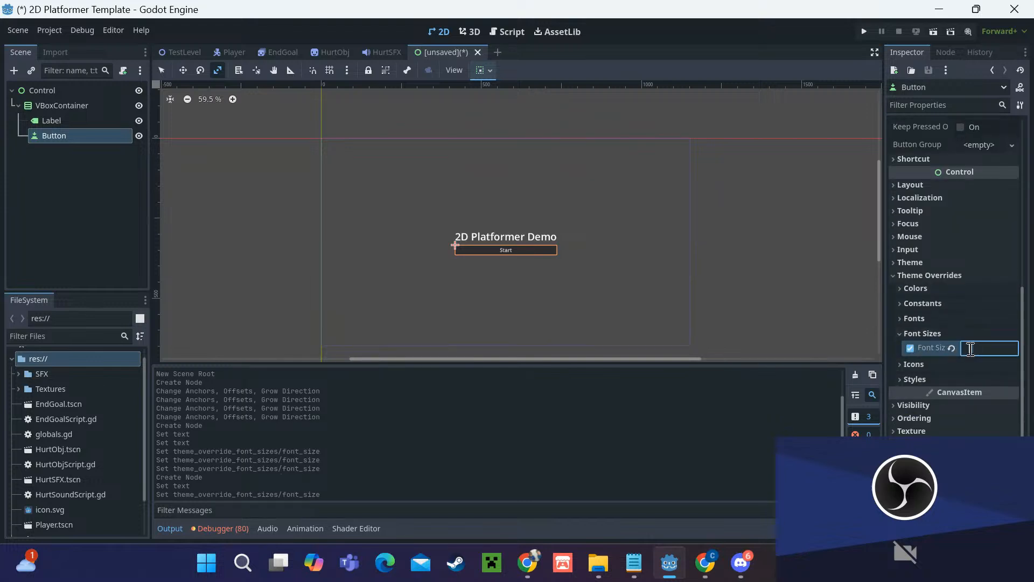
text(32)
key(Return)
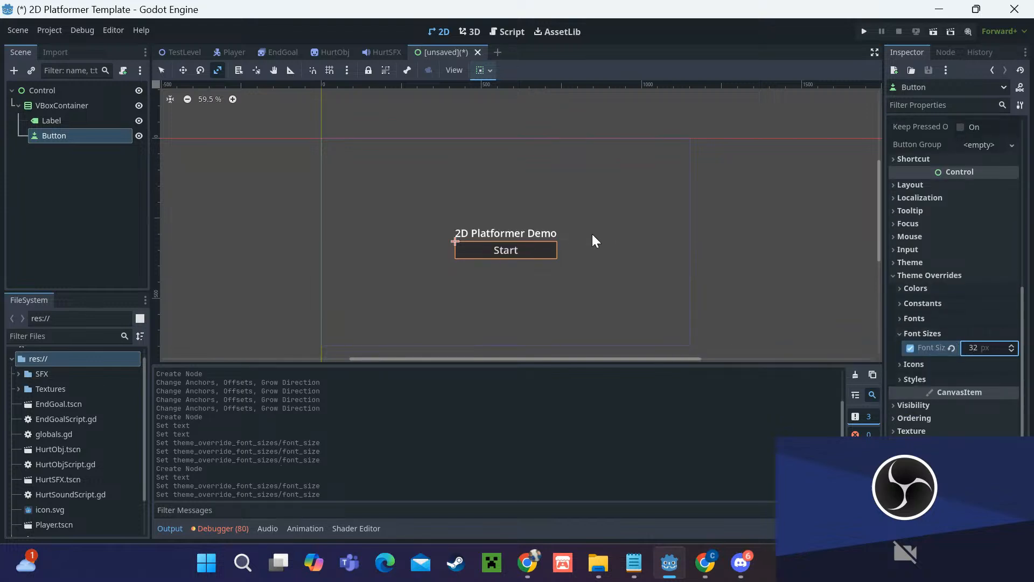
scroll(966, 241, up, 6)
scroll(974, 282, down, 3)
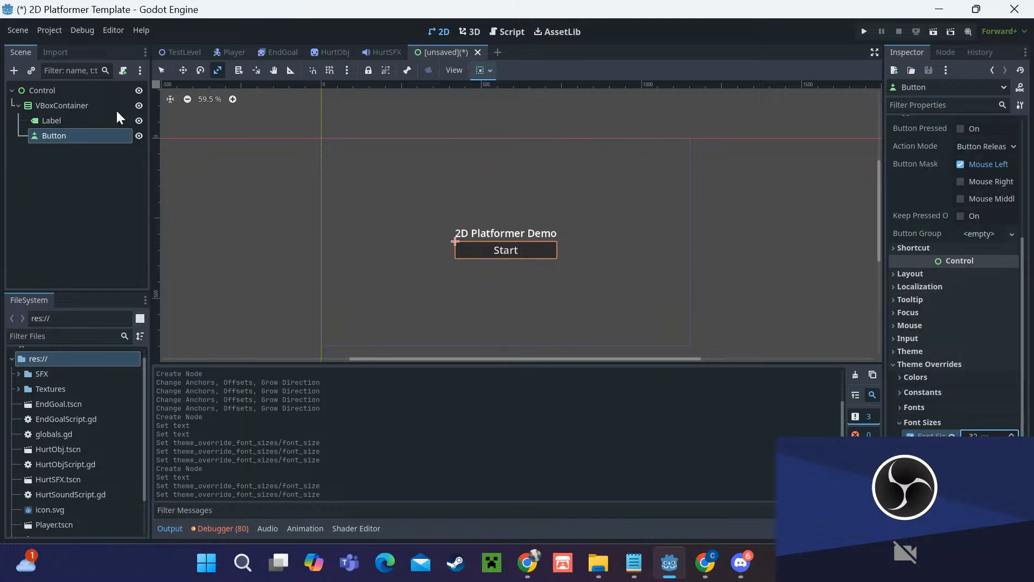
Step: Add a second Button node to the VBoxContainer and set its text to "Exit"
click(81, 104)
right_click(101, 112)
click(129, 125)
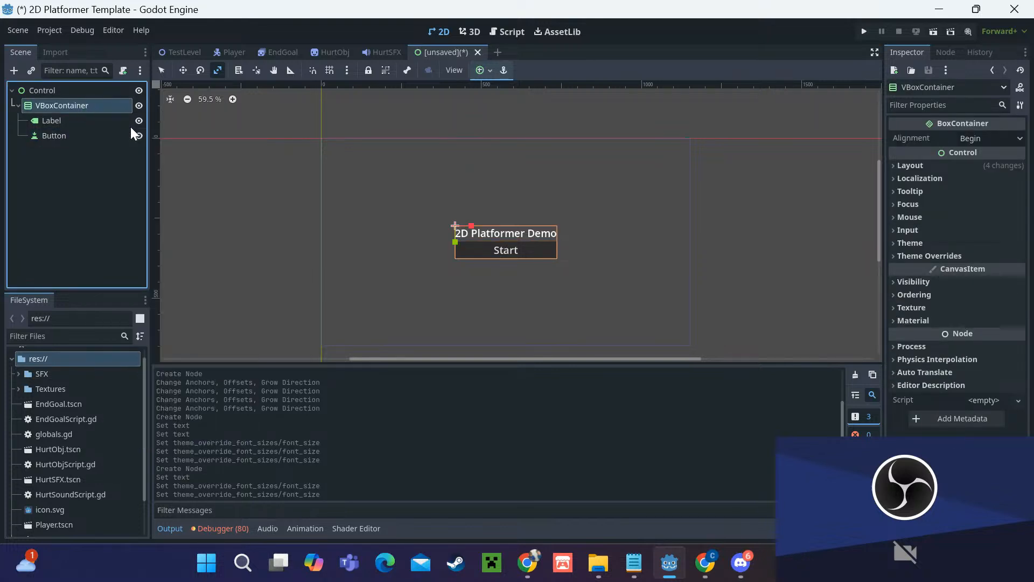
click(434, 468)
click(937, 167)
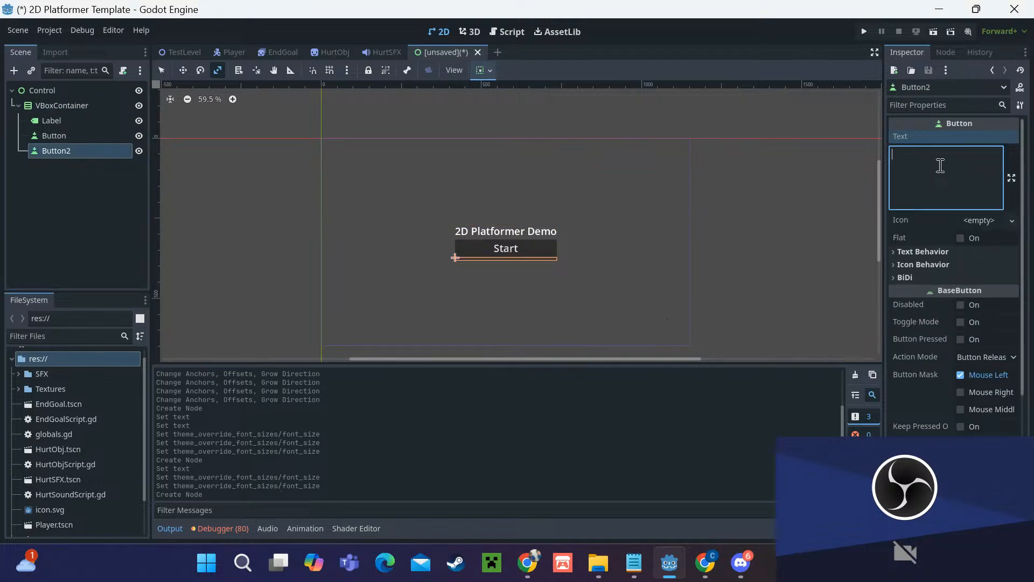
text(Exit)
Step: Enable the font size theme override on the Exit button and set it to 32 px
scroll(986, 226, down, 5)
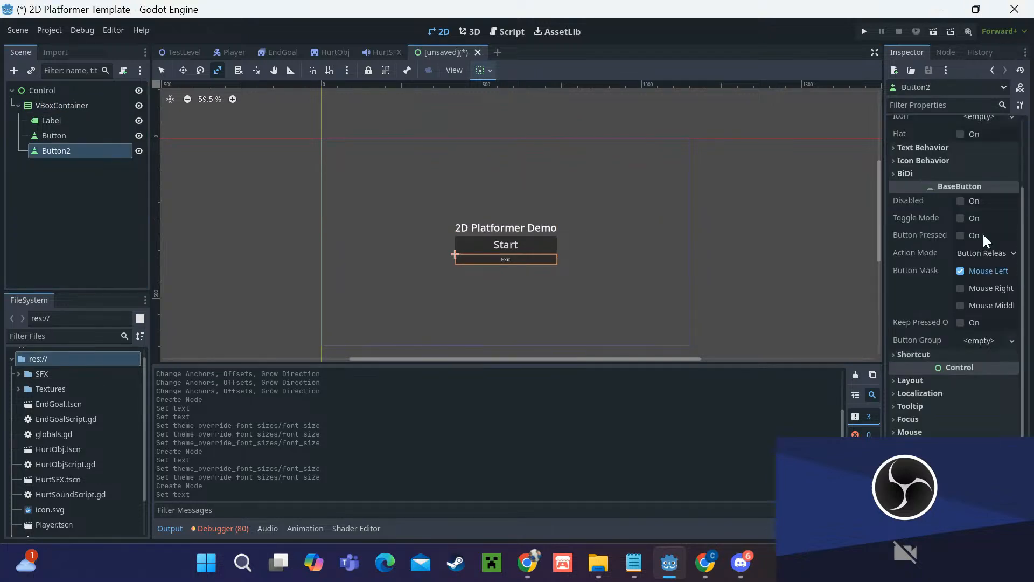
click(962, 362)
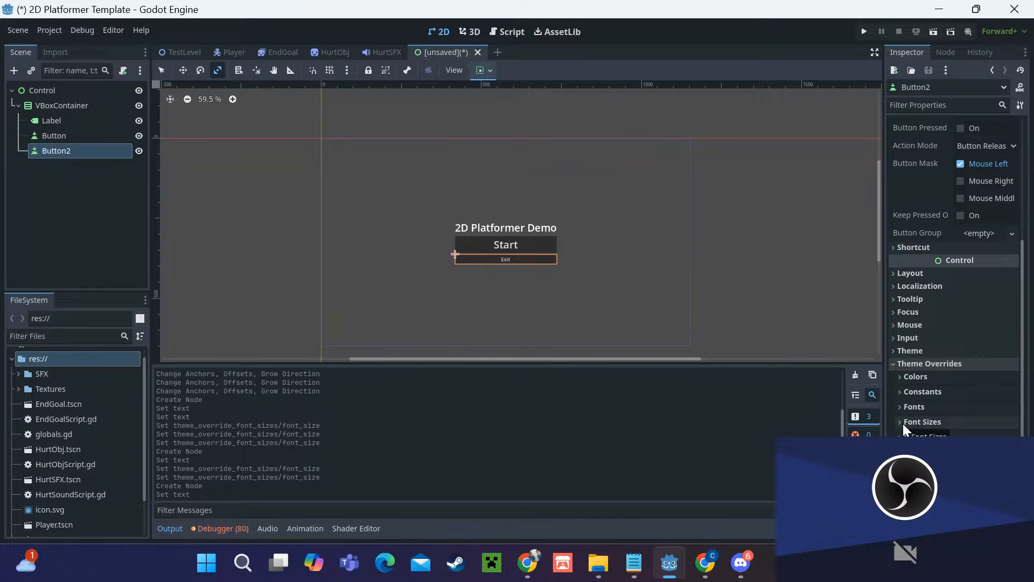
click(934, 423)
click(910, 435)
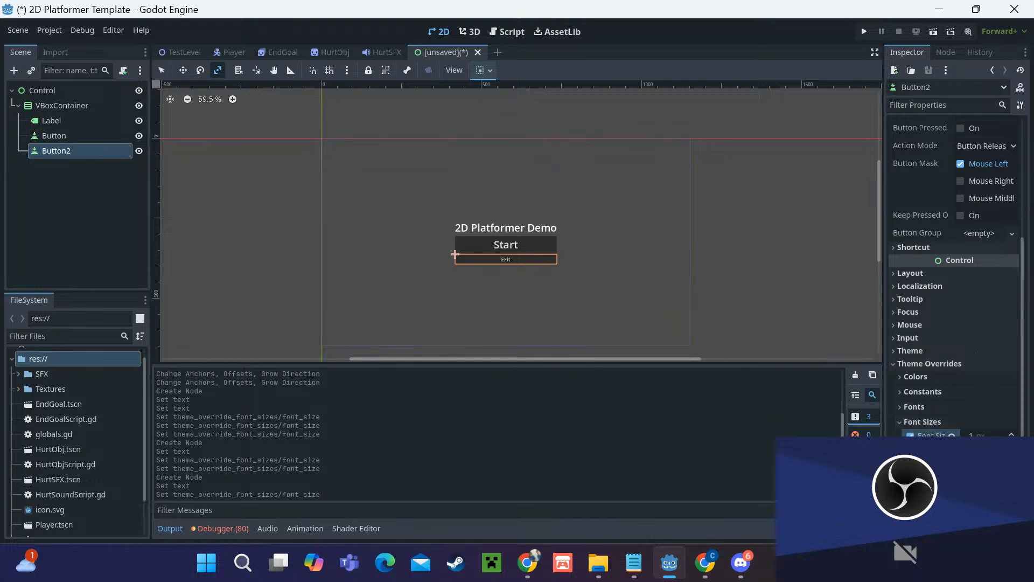
click(975, 434)
text(32)
key(Return)
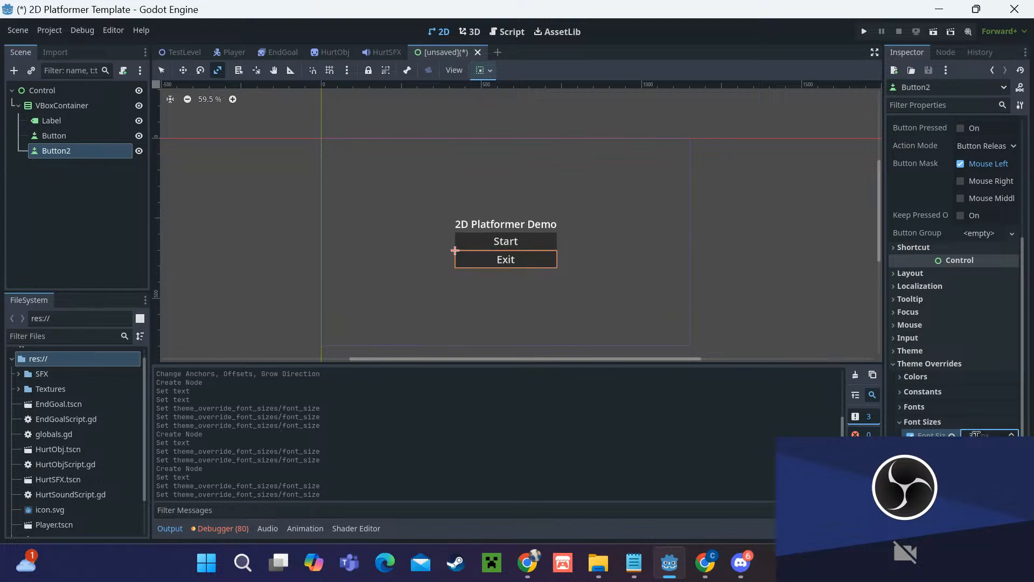
Step: Rename the first Button node in the VBoxContainer to Start
click(88, 137)
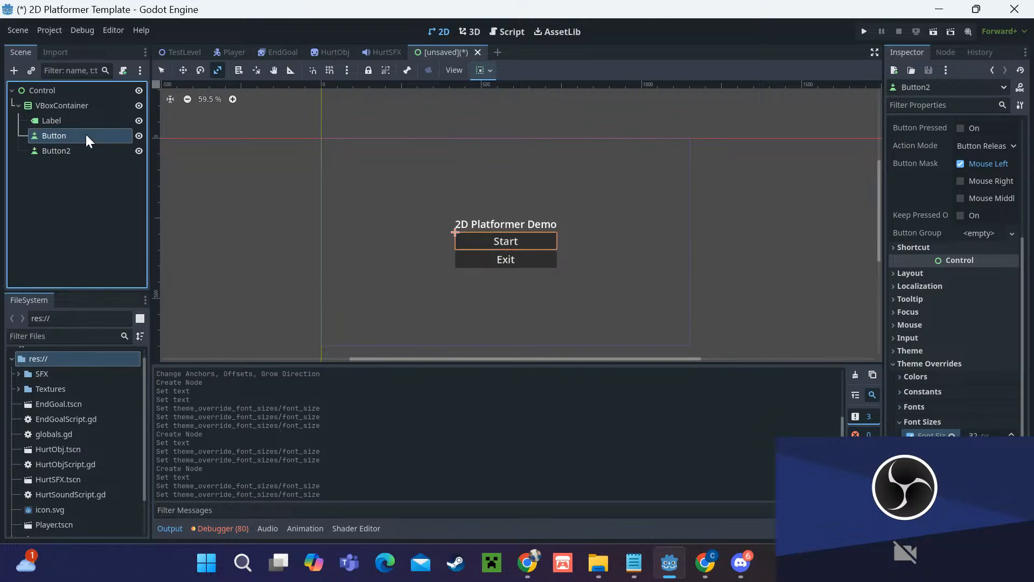
click(86, 134)
text(Start)
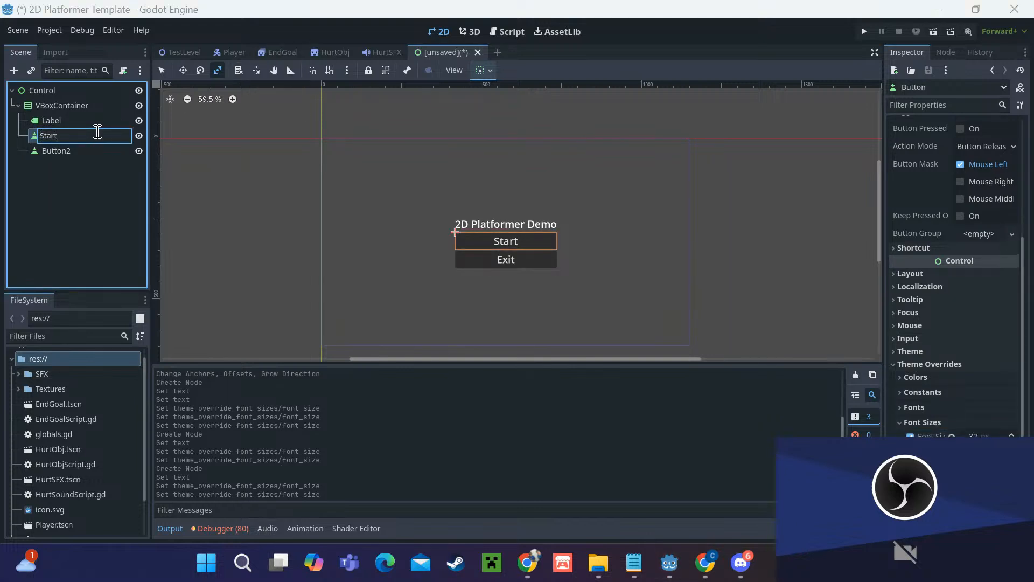
key(Return)
Step: Rename the Button2 node in the VBoxContainer to ExitButton
click(67, 150)
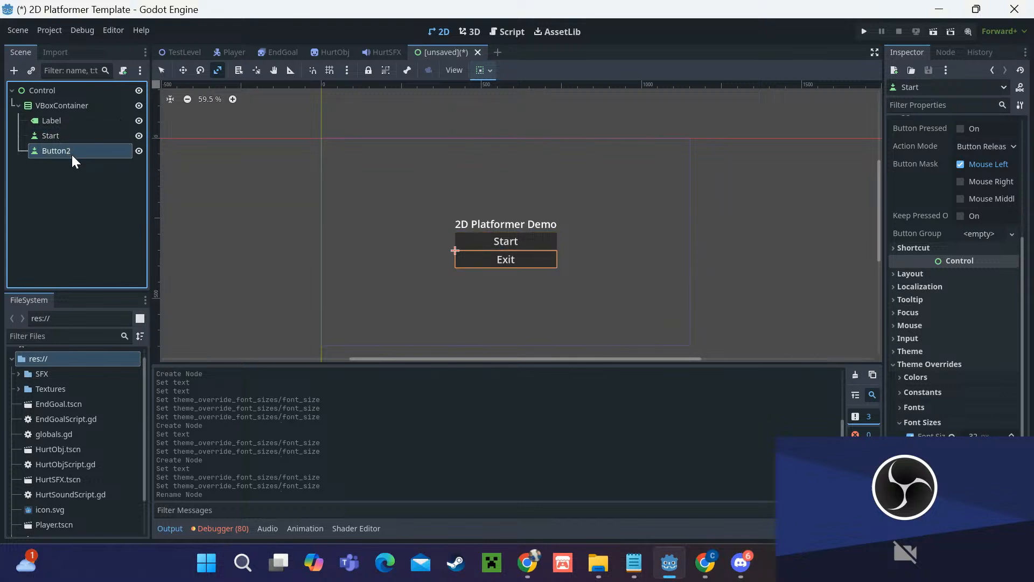
click(68, 150)
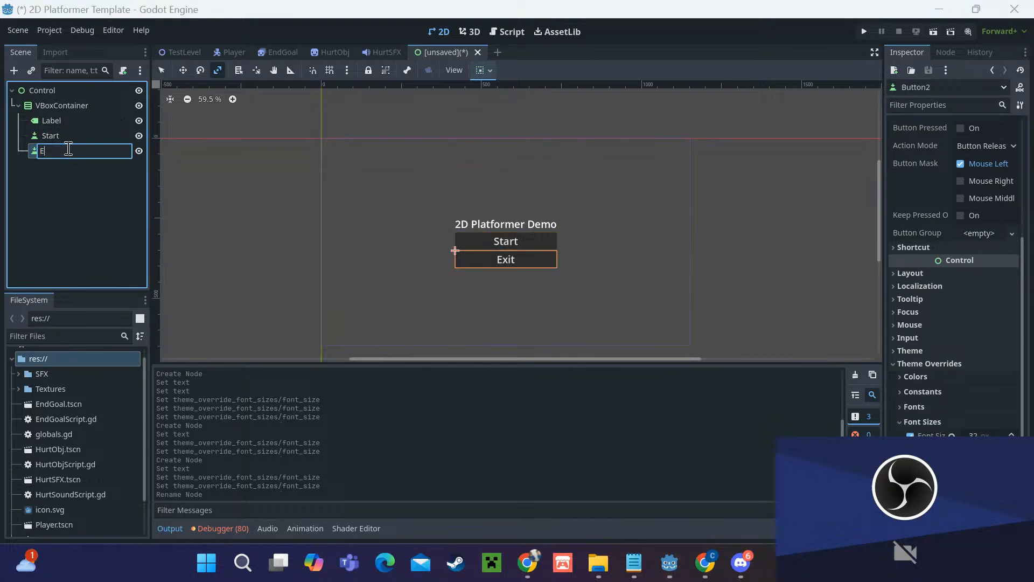
text(ExitButton)
key(Return)
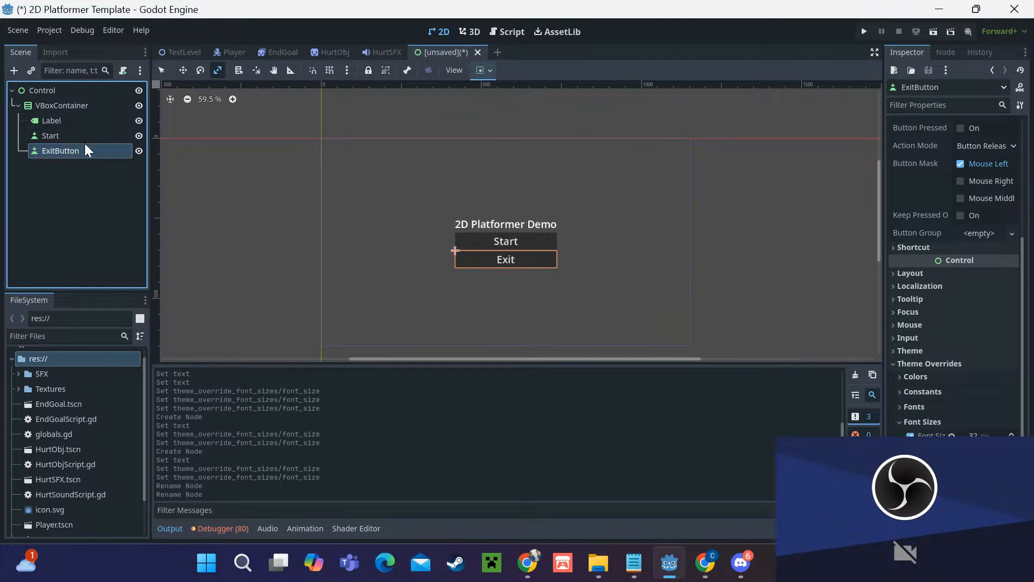
Step: Rename the Start node to StartButton, without a trailing apostrophe
click(78, 137)
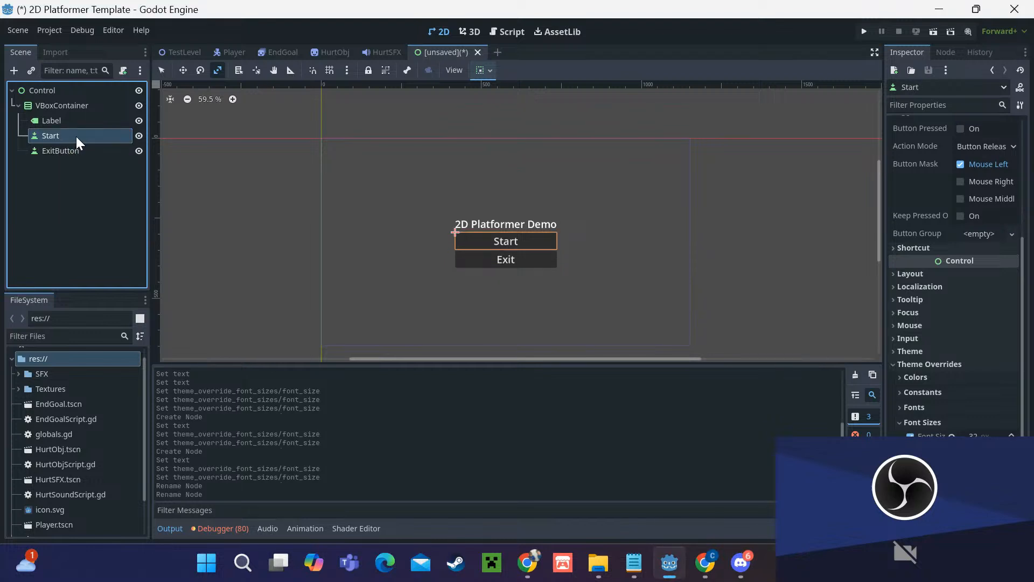
click(76, 137)
text(StartButton')
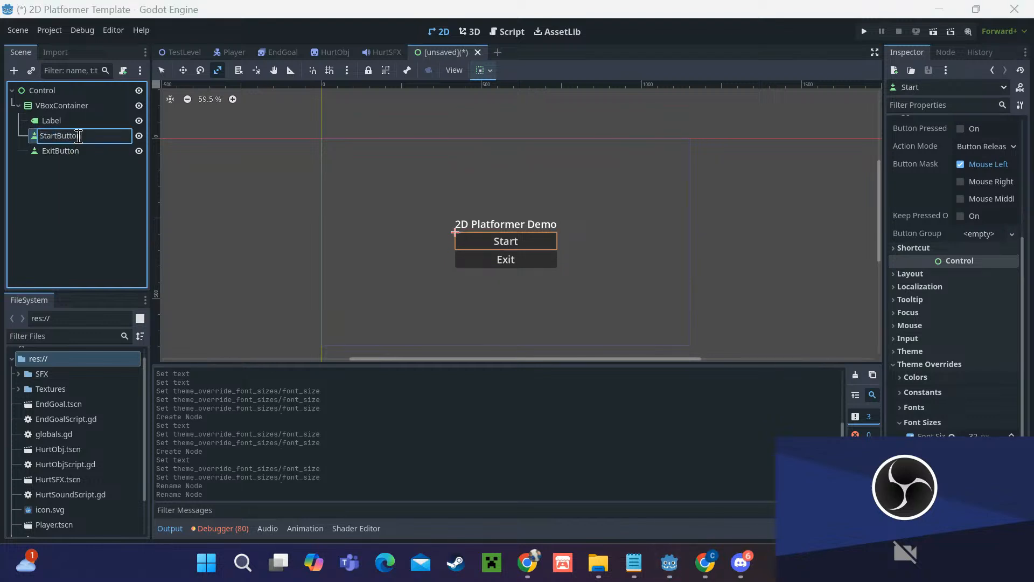
key(Return)
key(Up)
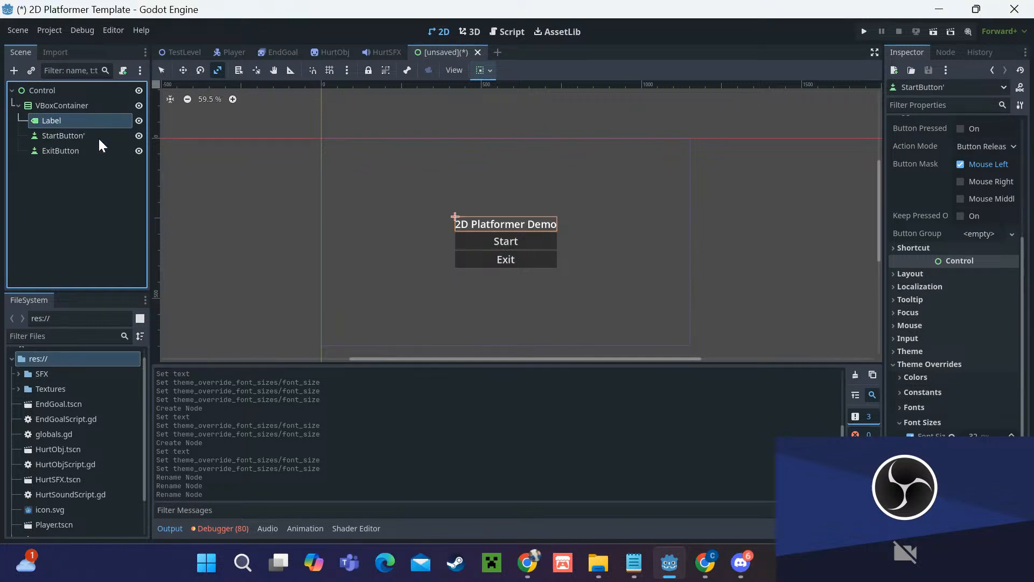
click(99, 138)
click(98, 140)
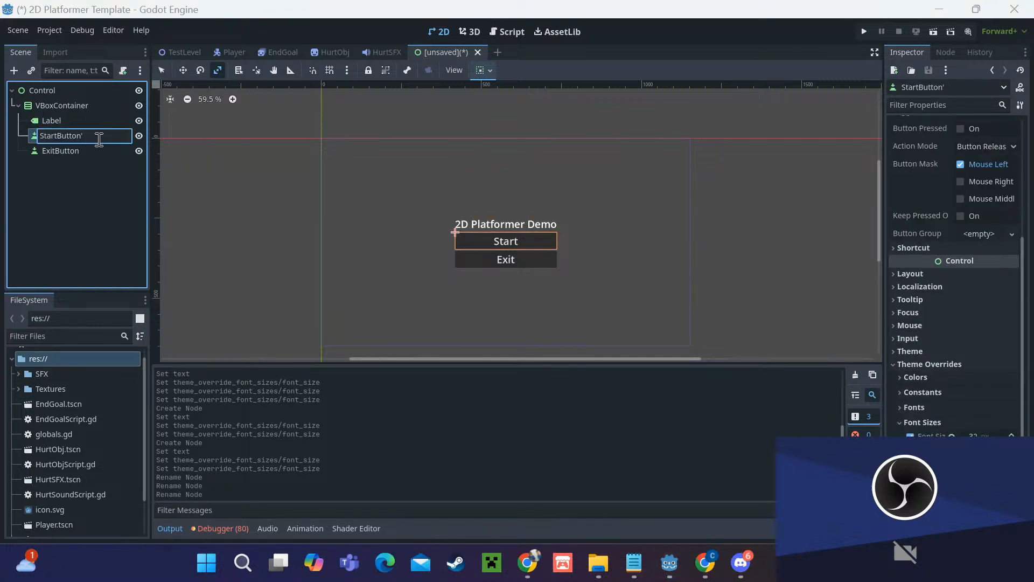
key(BackSpace)
key(Return)
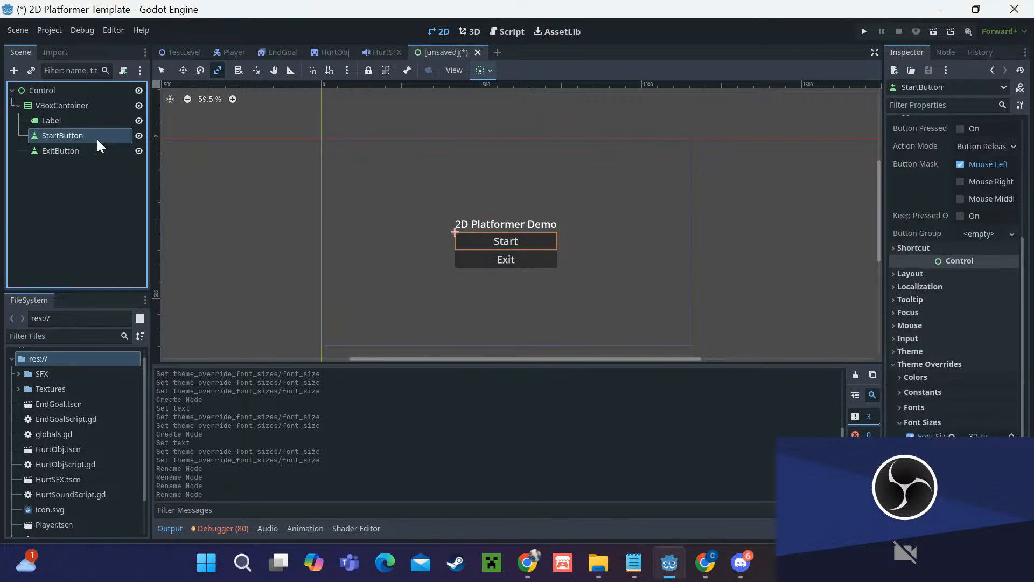
Step: Attach a new GDScript named start_buttonScript.gd to StartButton and delete its default template functions
click(122, 70)
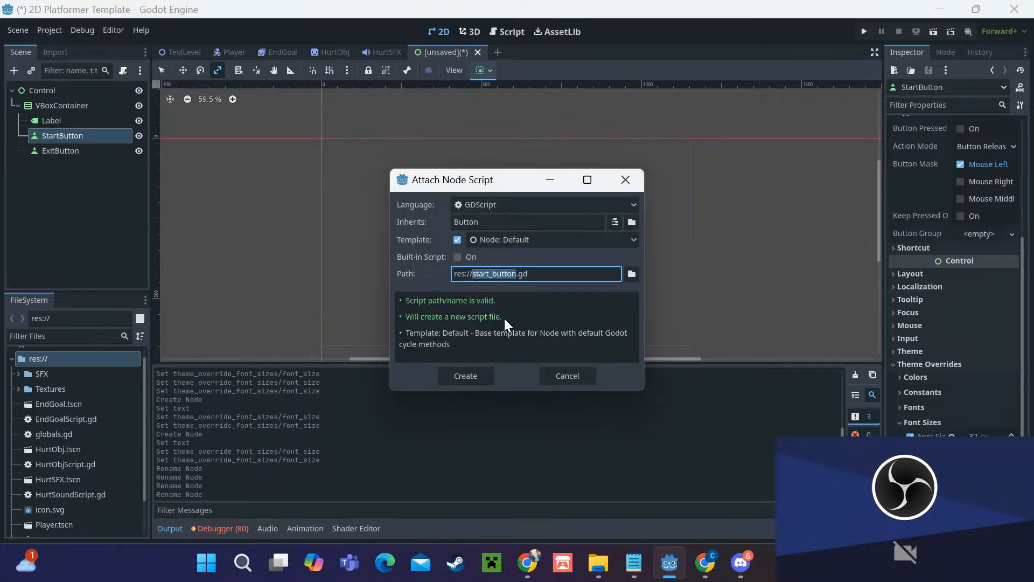
key(Right)
text(Script)
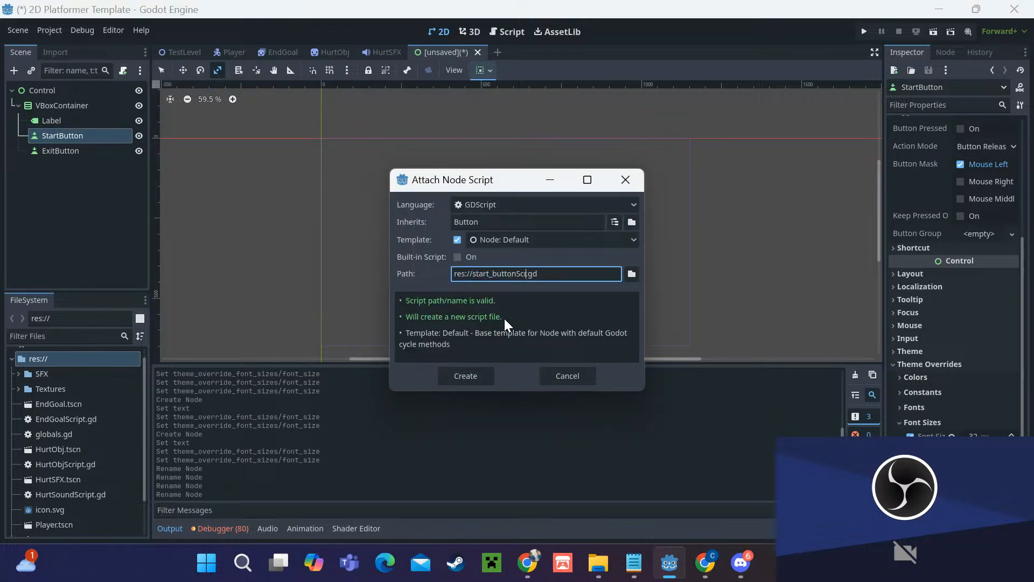
click(480, 376)
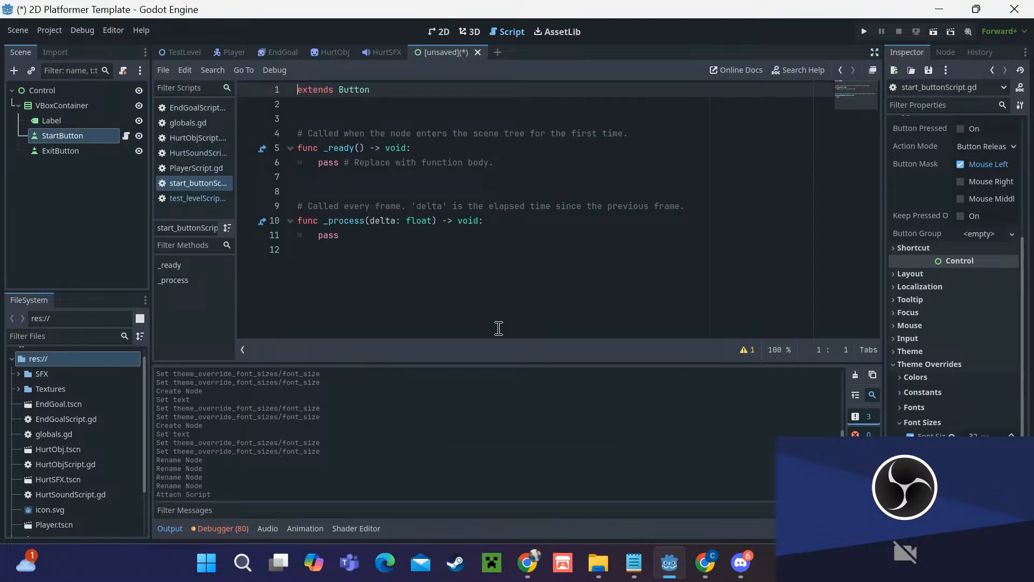
drag(293, 250, 270, 118)
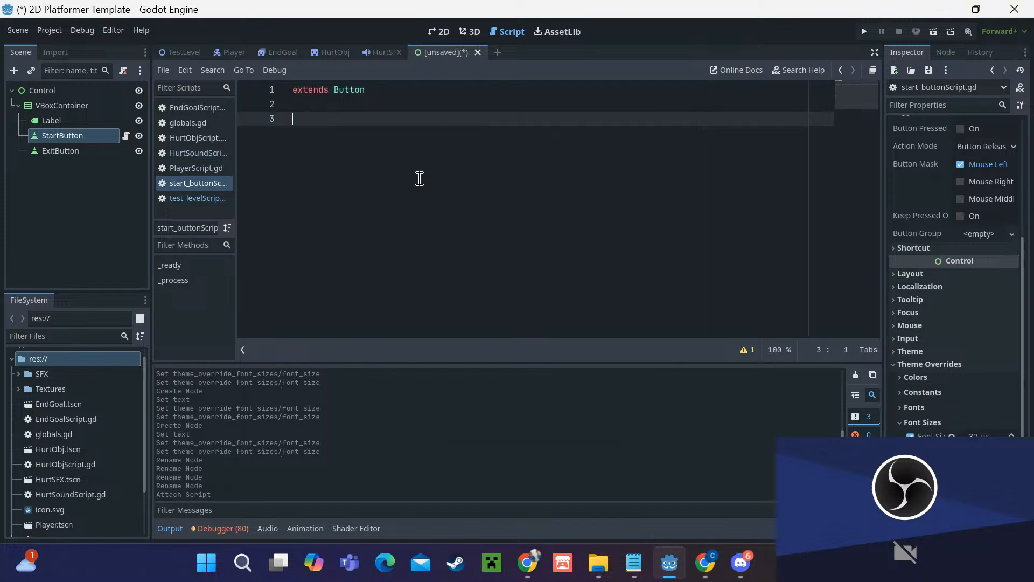
key(BackSpace)
Step: Connect StartButton's pressed() signal to an _on_pressed method in its own script
click(77, 136)
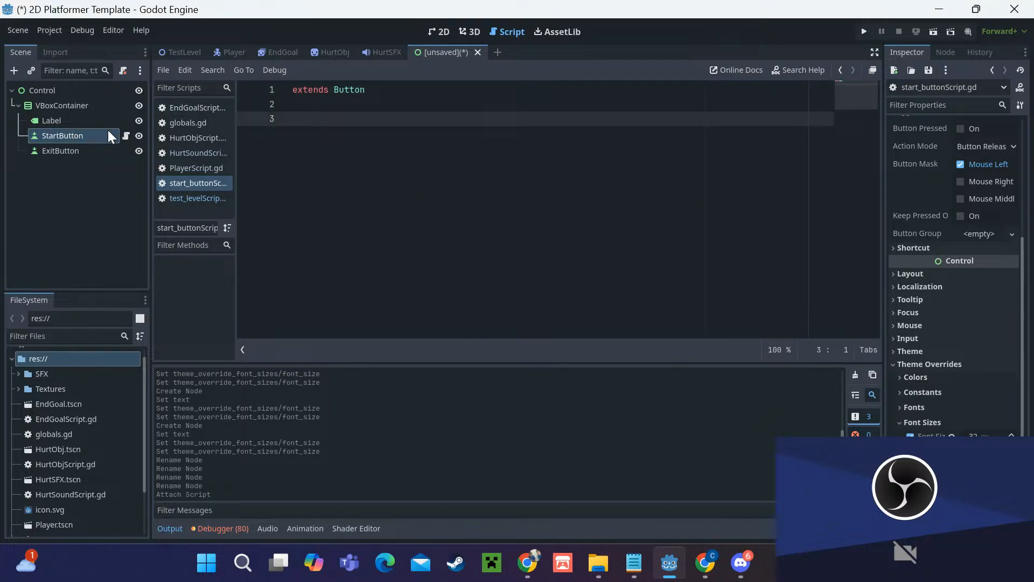
click(950, 52)
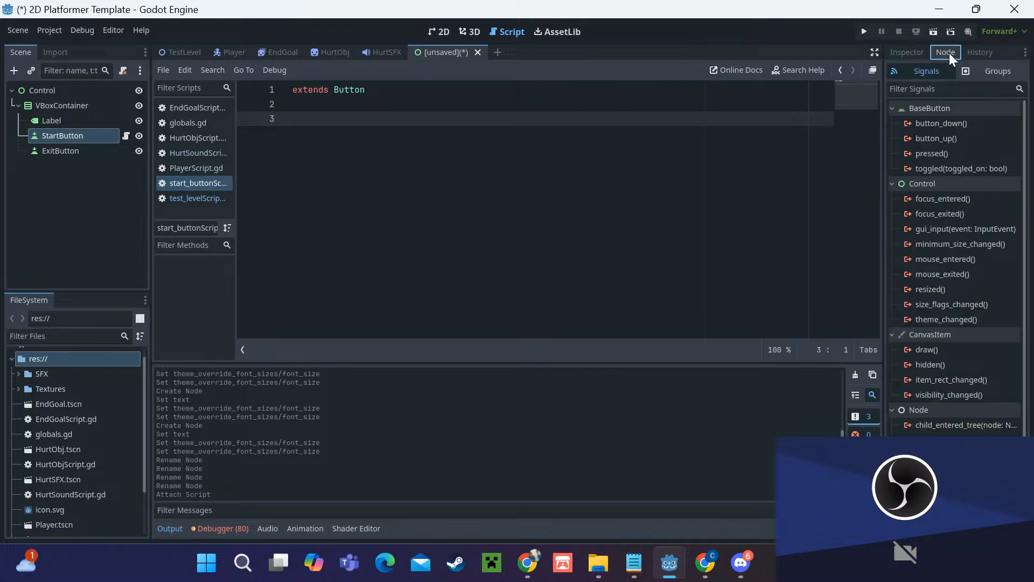
click(947, 153)
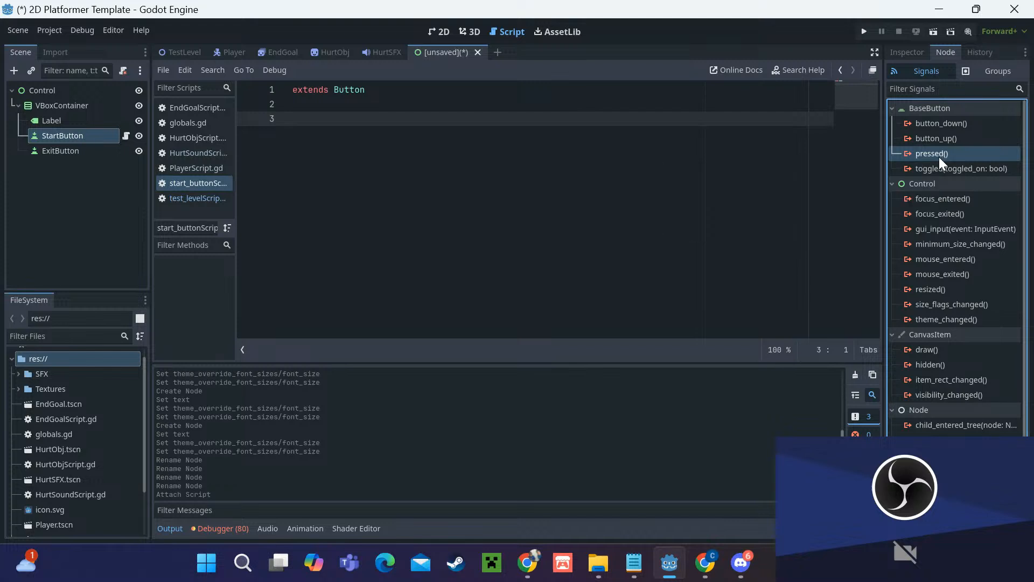
right_click(927, 157)
click(943, 164)
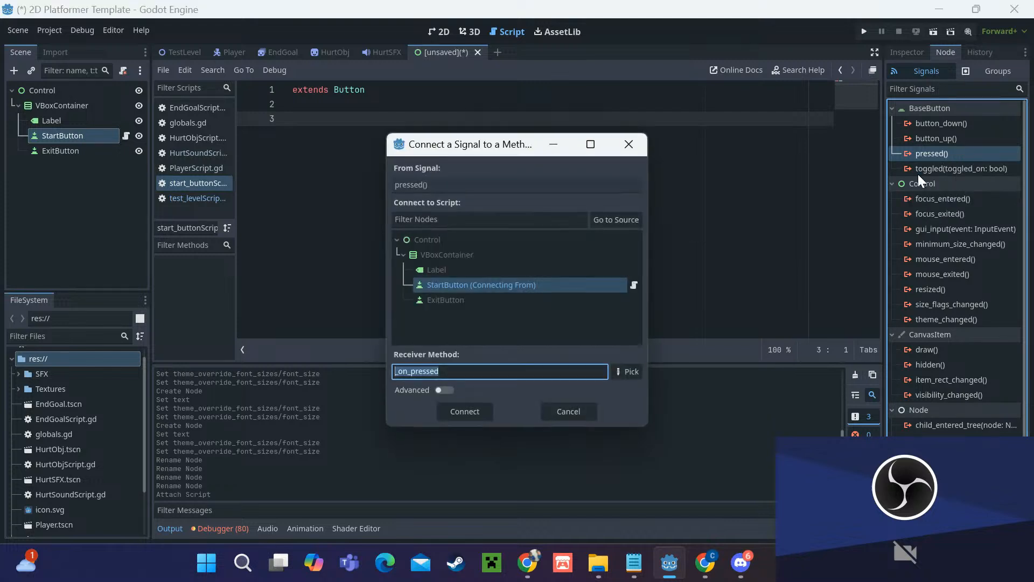
click(463, 412)
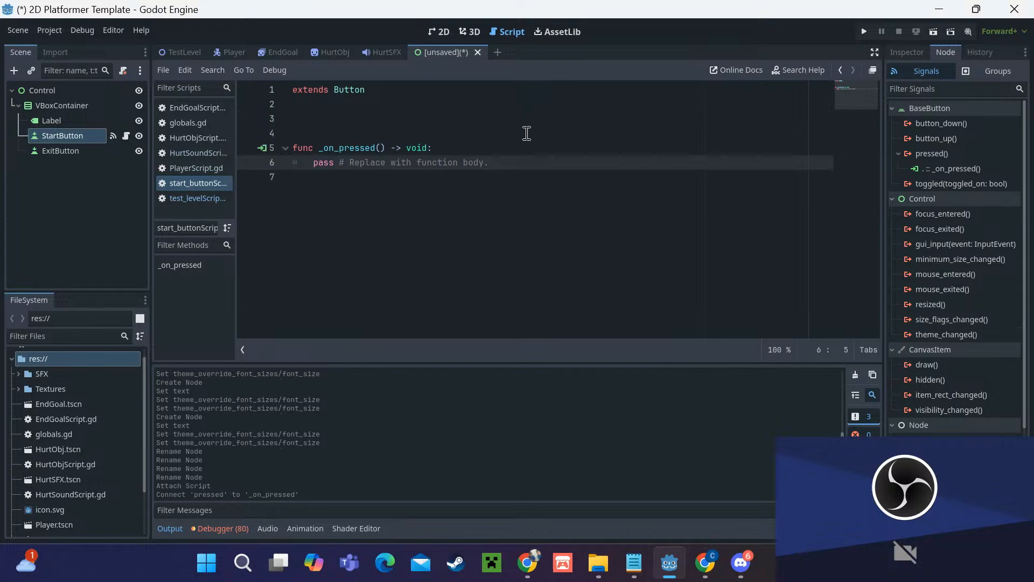
Step: Replace the placeholder body of _on_pressed with get_tree().change_scene_to_file("res://TestLevel.tscn")
drag(491, 163, 317, 162)
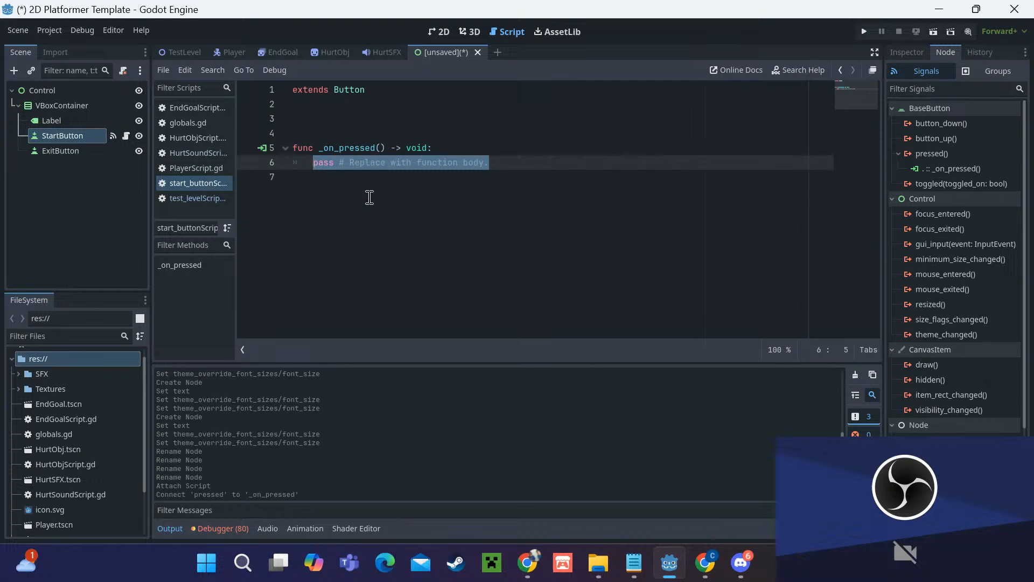
text(get_)
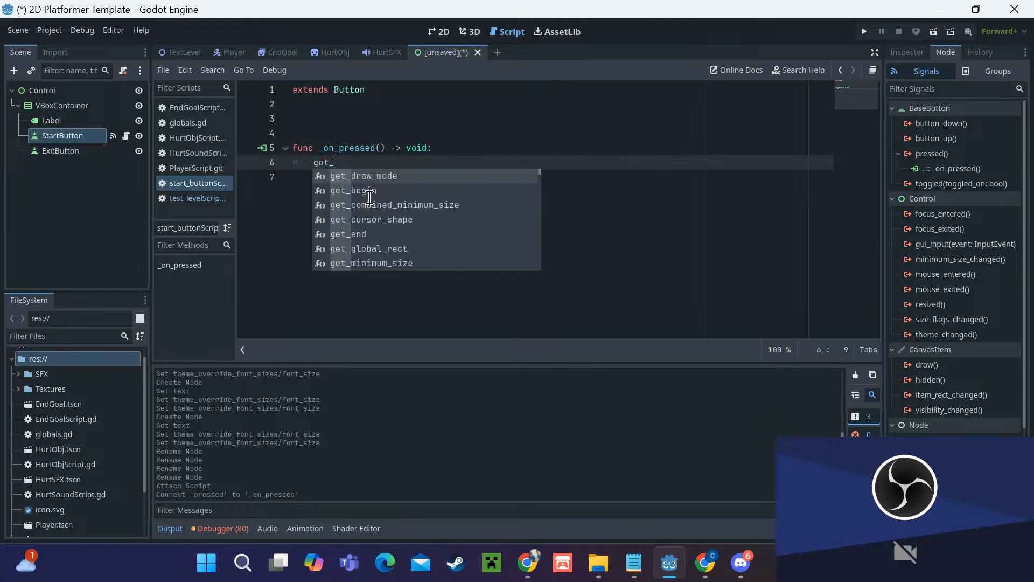
text(tre)
key(Return)
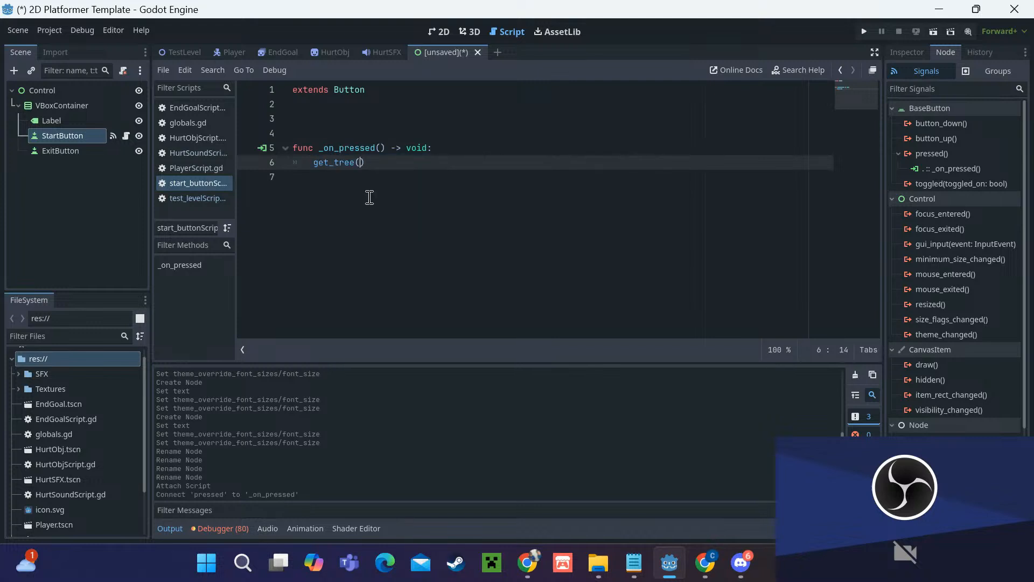
text(.)
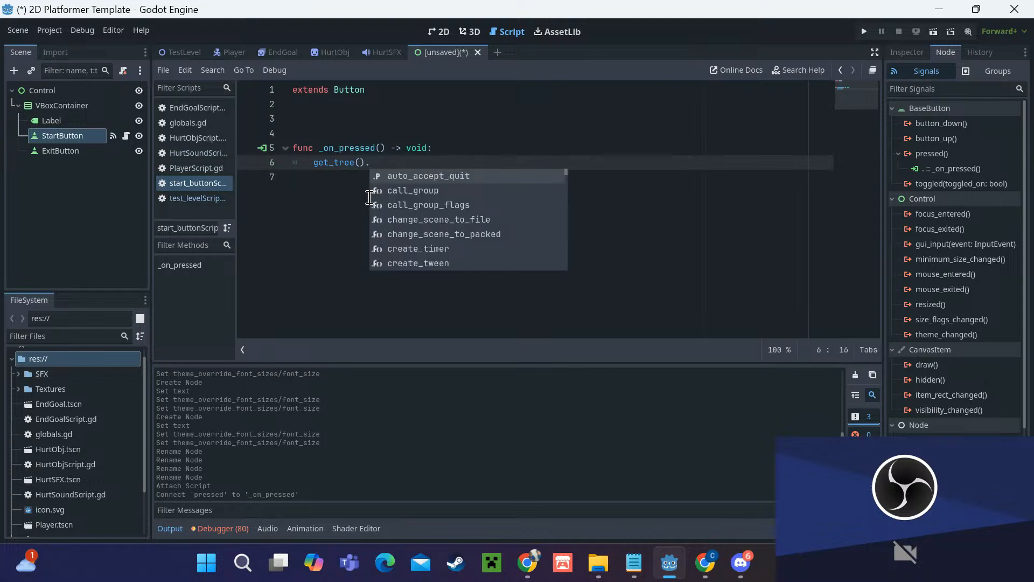
text(ch)
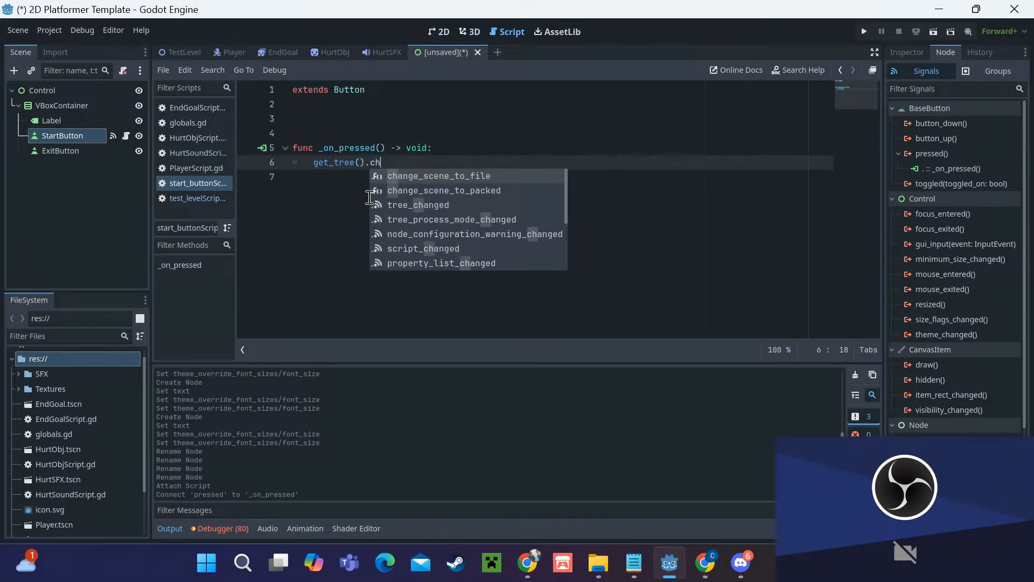
key(Return)
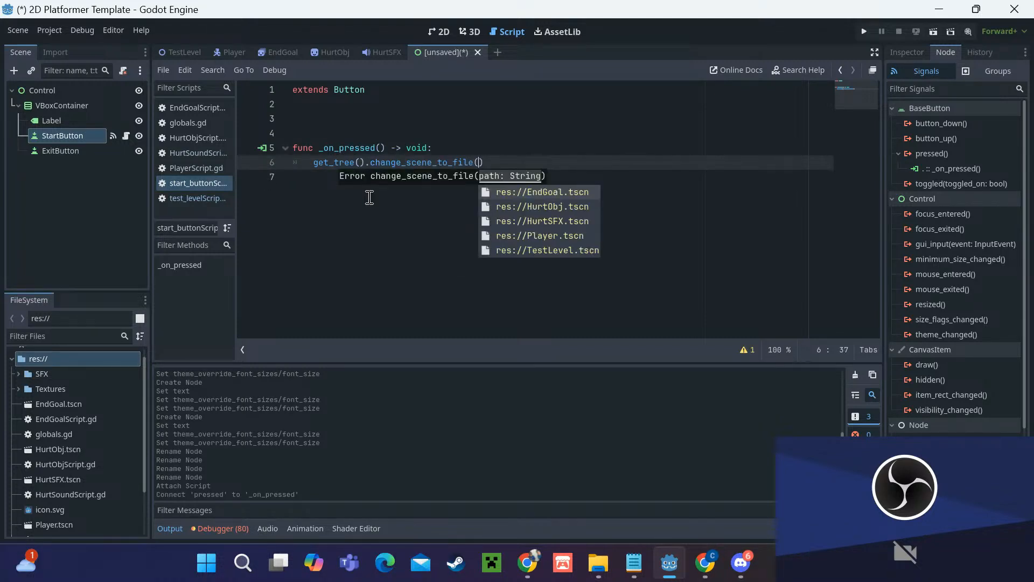
key(Down)
key(Down)
key(Down)
key(Down)
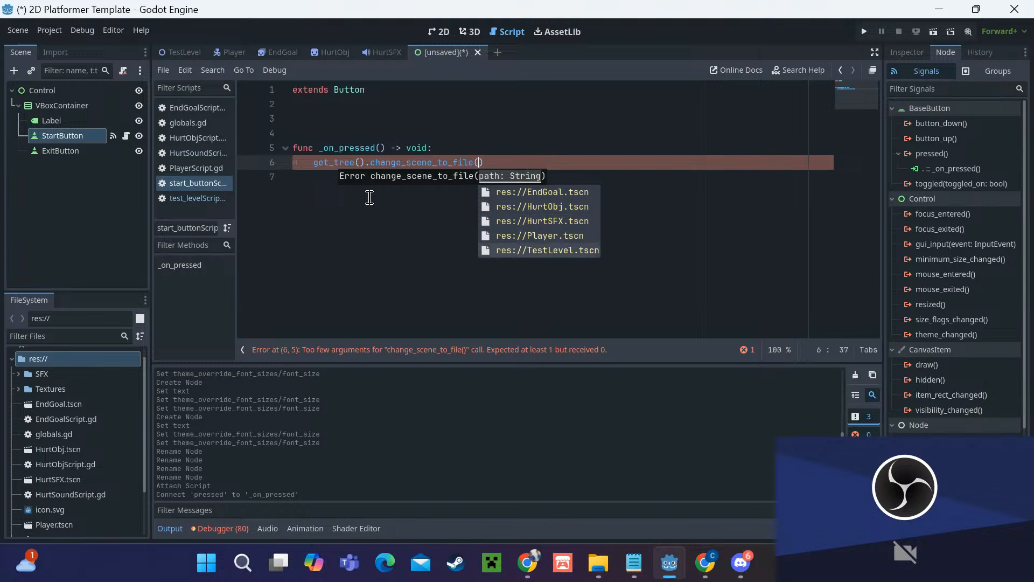
key(Return)
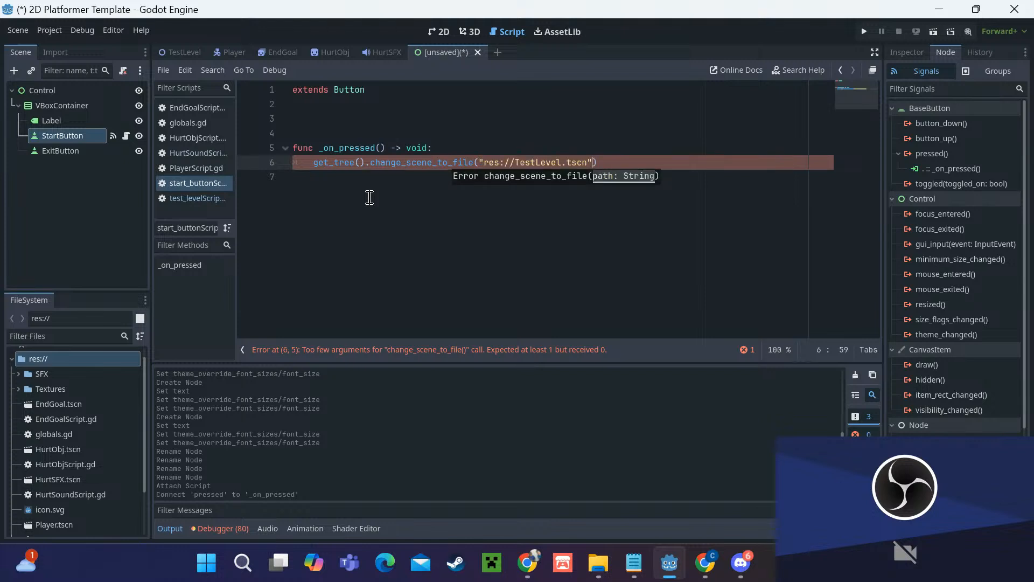
click(467, 119)
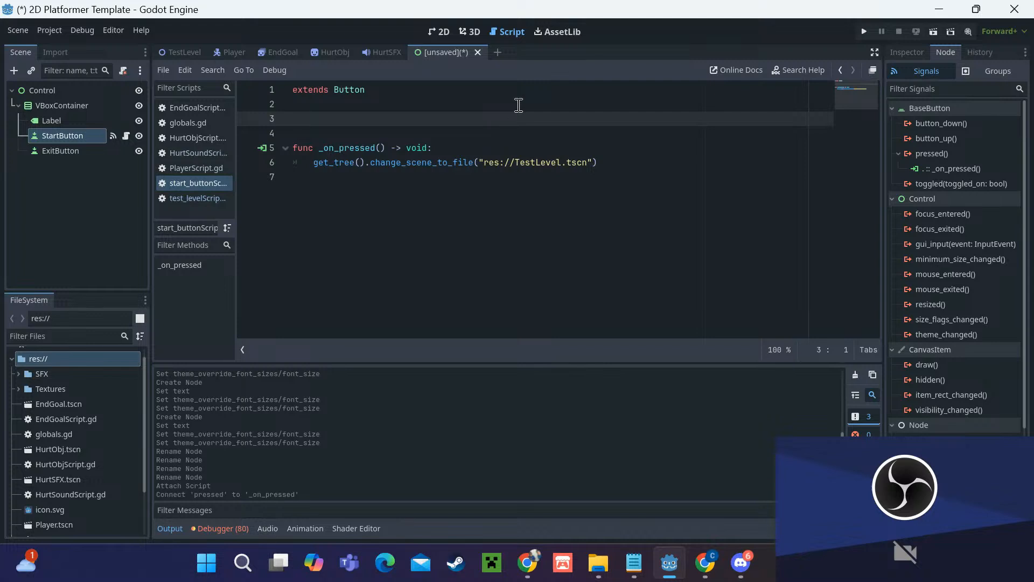
Step: Save the unsaved menu scene in res:// as MainMenu
right_click(463, 52)
click(490, 87)
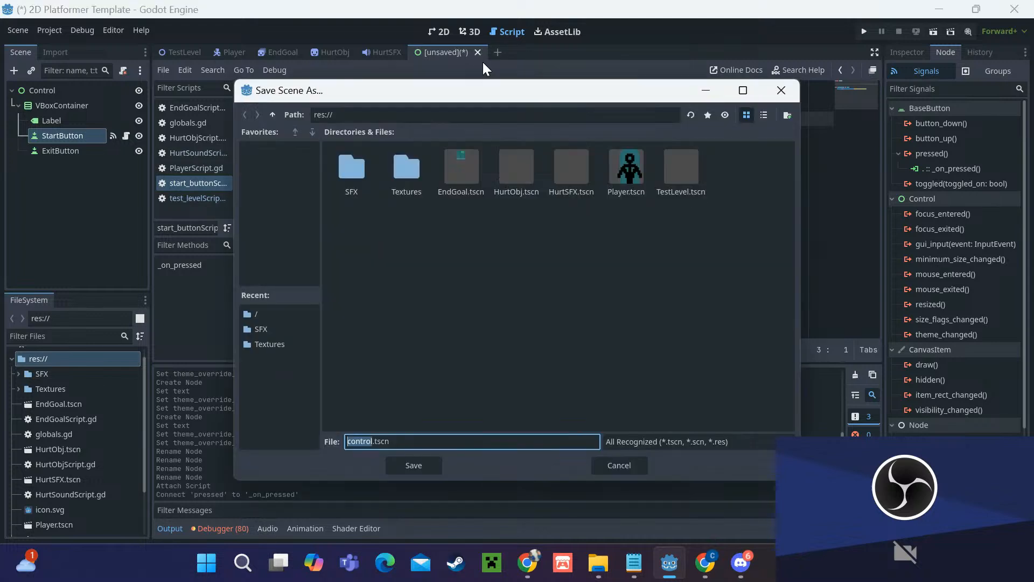
text(MainMenu)
key(Return)
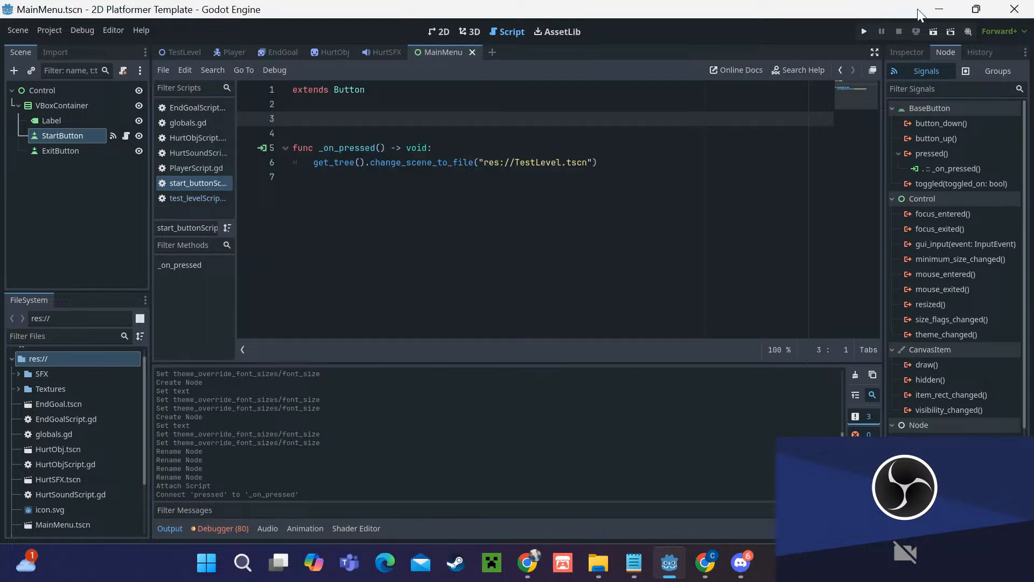
Step: Run the project with the current scene set as the main scene and test the menu's Start button
click(865, 32)
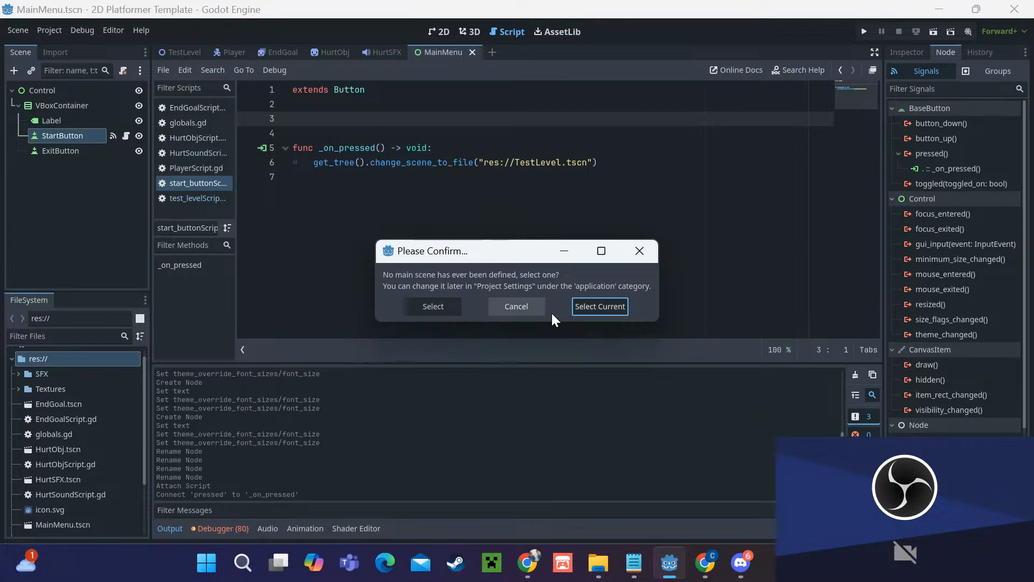
click(587, 308)
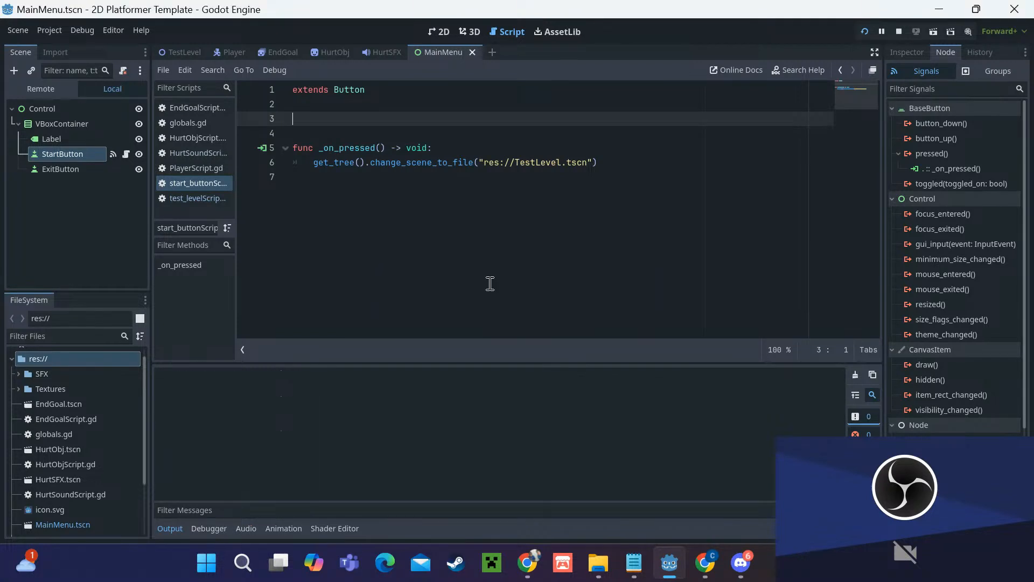
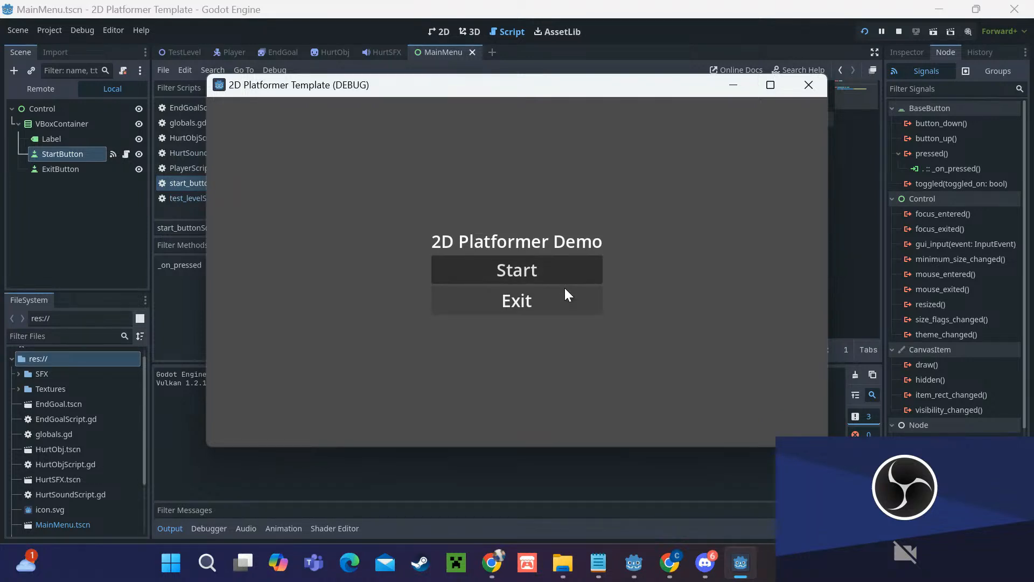
click(562, 270)
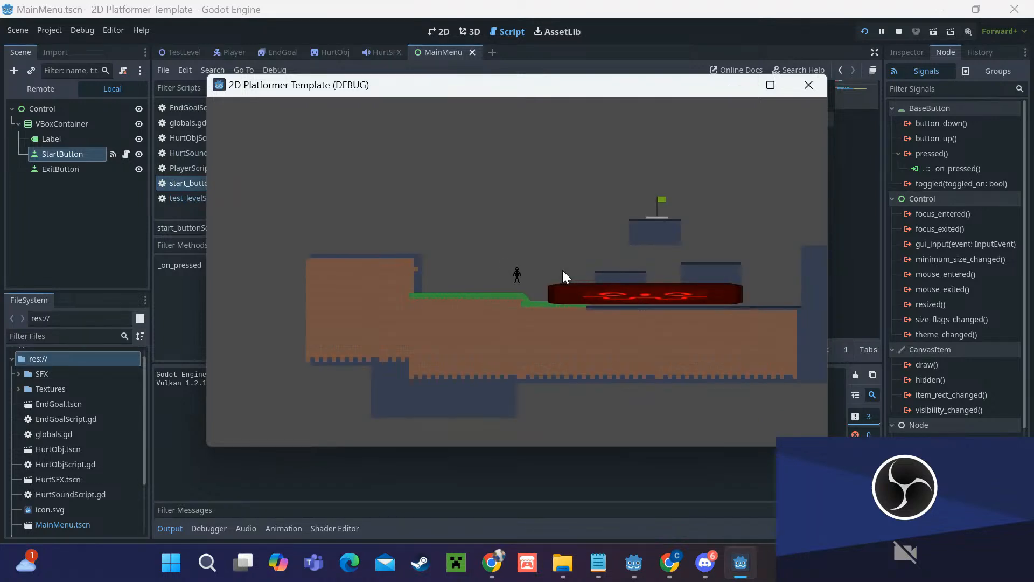
key(Left)
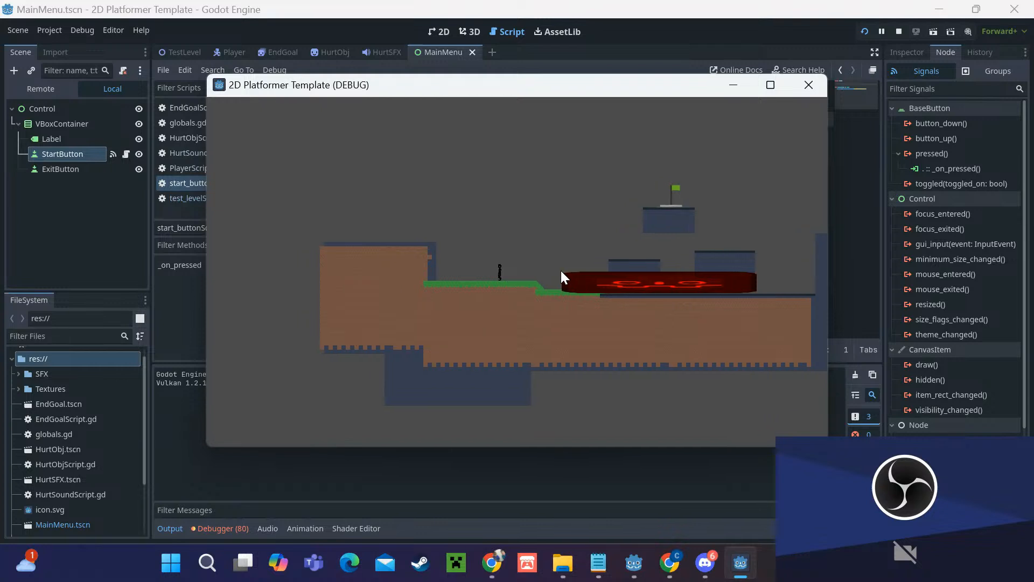
Step: Playtest the level loaded from the menu by running and jumping the player around the platforms
key(space)
key(Right)
key(space)
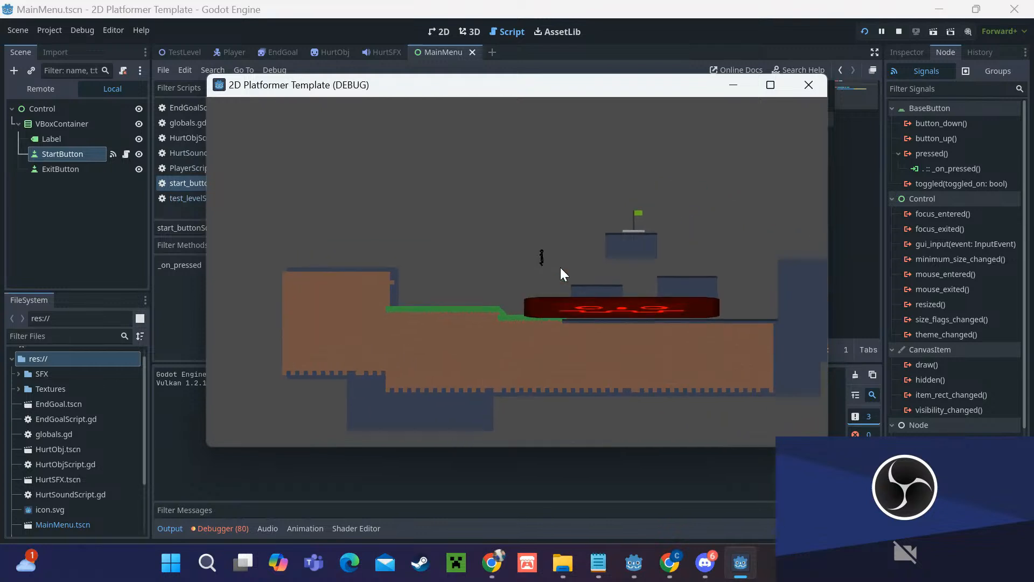
key(Left)
key(space)
key(Right)
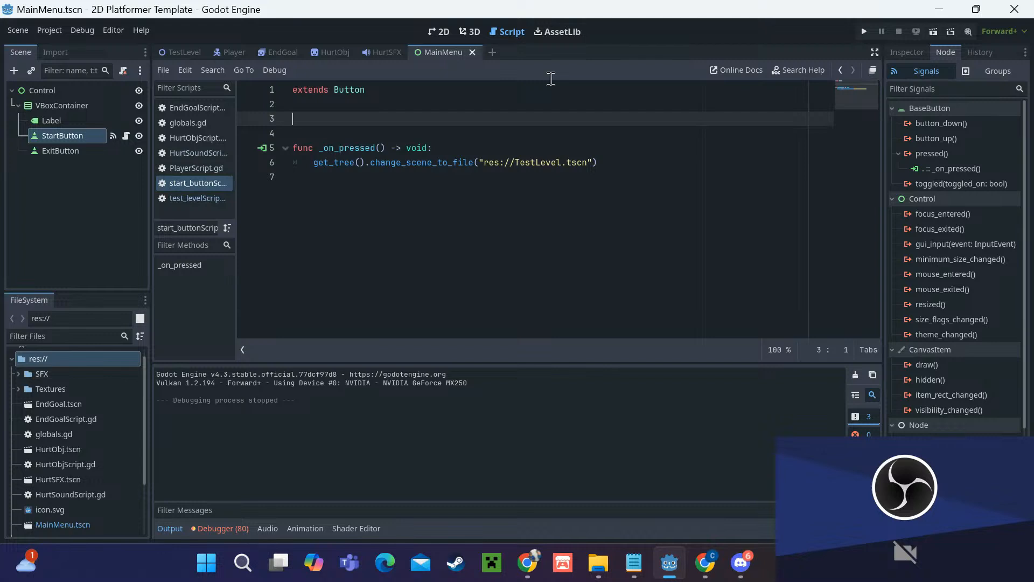
Step: Attach a new script exit_buttonScript.gd to ExitButton and delete its template functions, keeping only the extends Button line
click(438, 31)
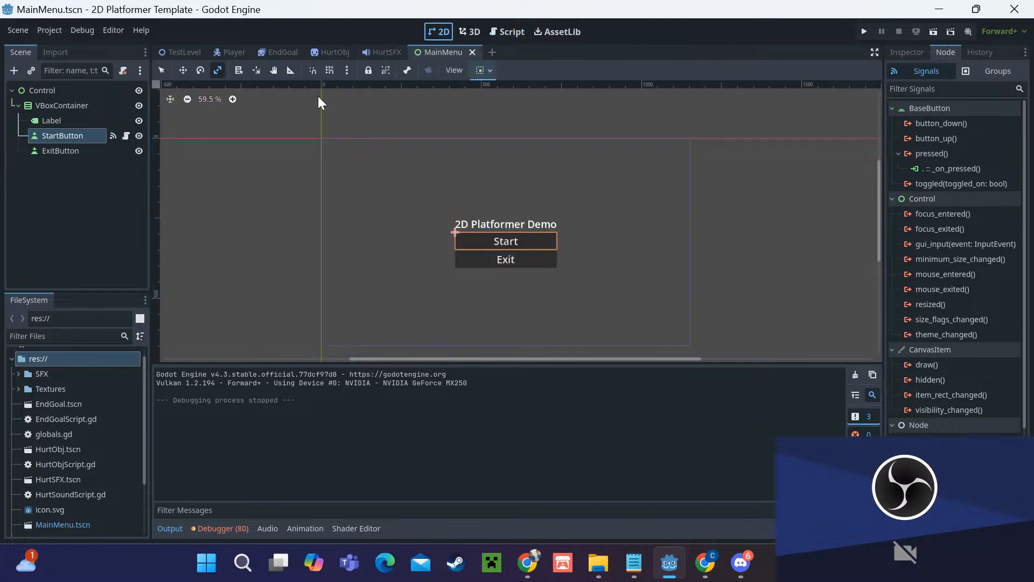
click(60, 150)
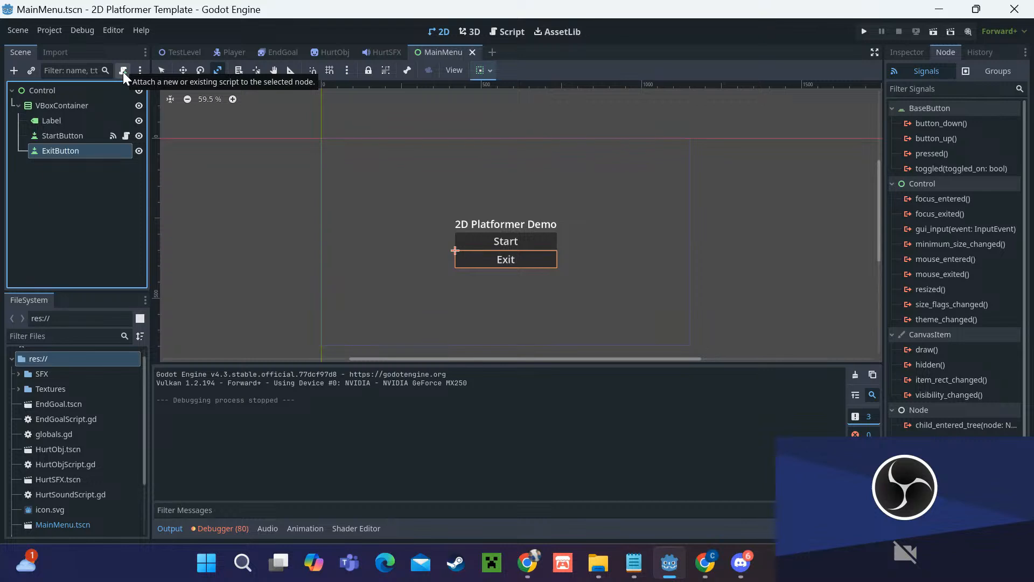
click(123, 72)
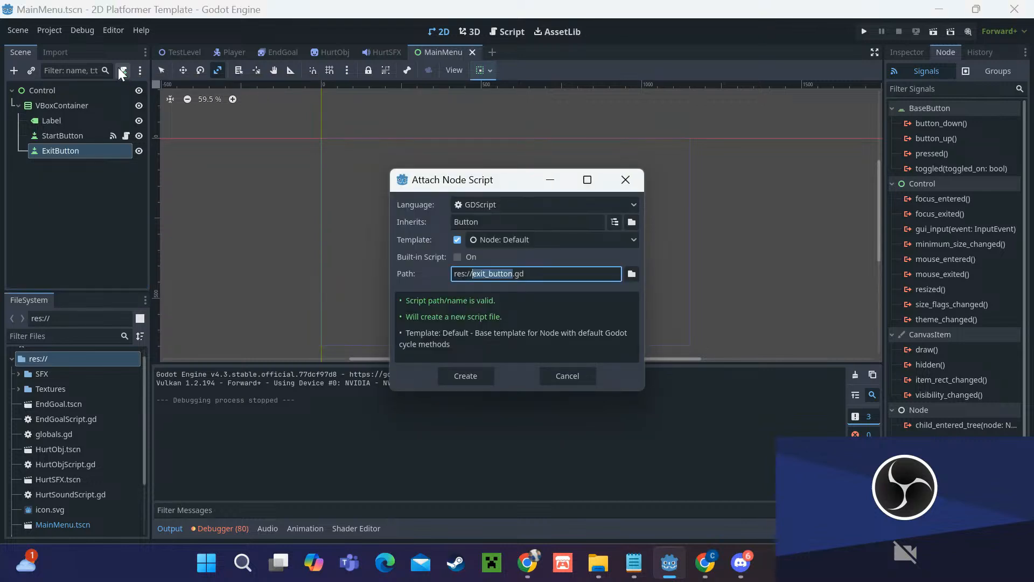
key(Right)
text(Script)
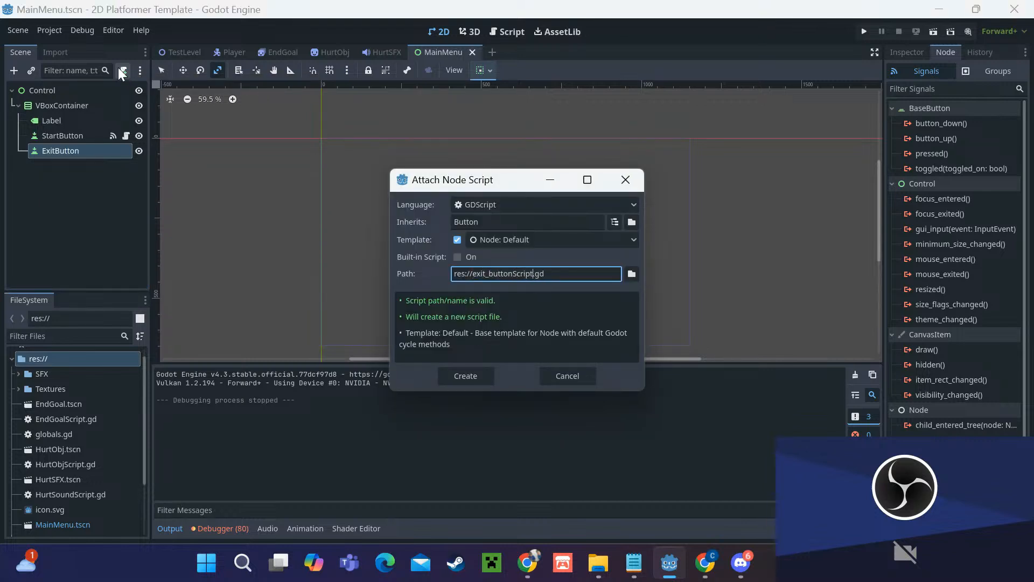
key(Return)
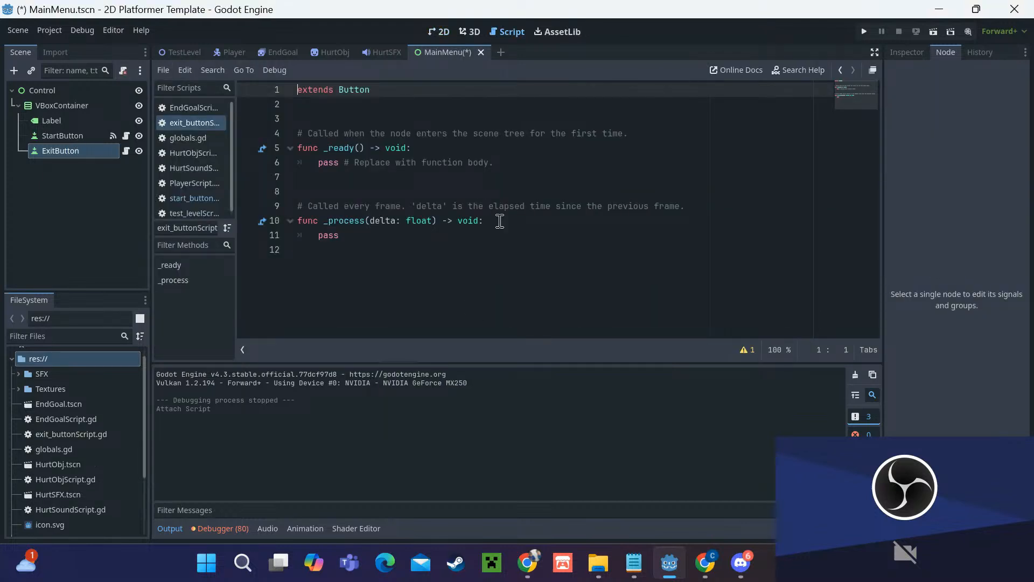
drag(474, 250, 290, 129)
key(BackSpace)
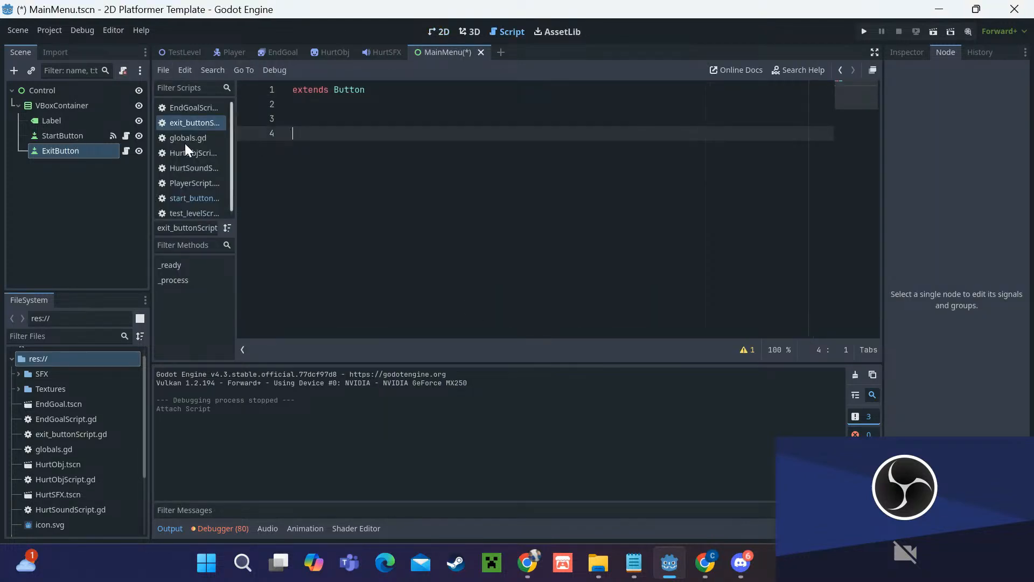
Step: Connect ExitButton's pressed() signal to an _on_pressed method in its own script
click(101, 152)
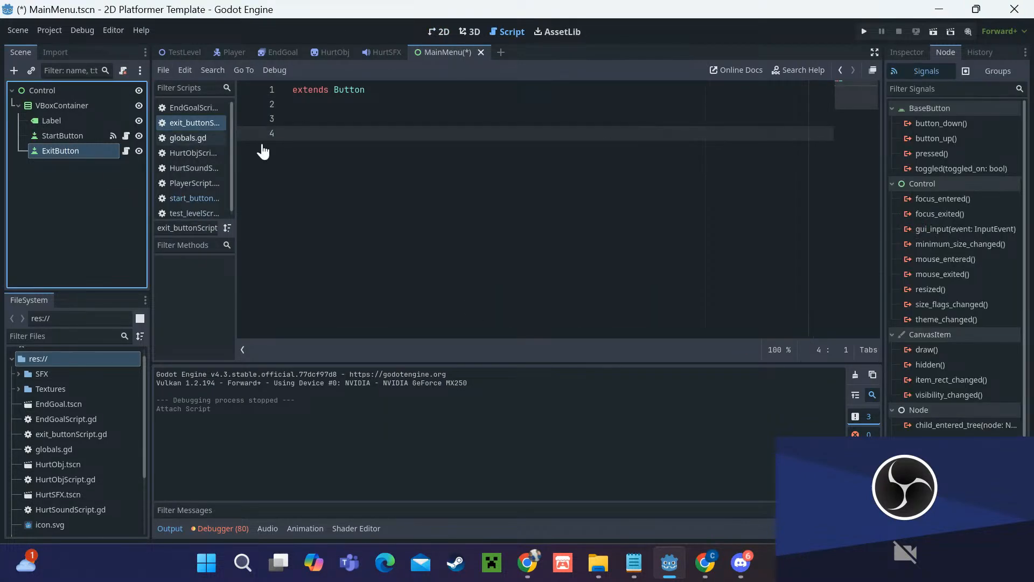
click(929, 156)
right_click(930, 158)
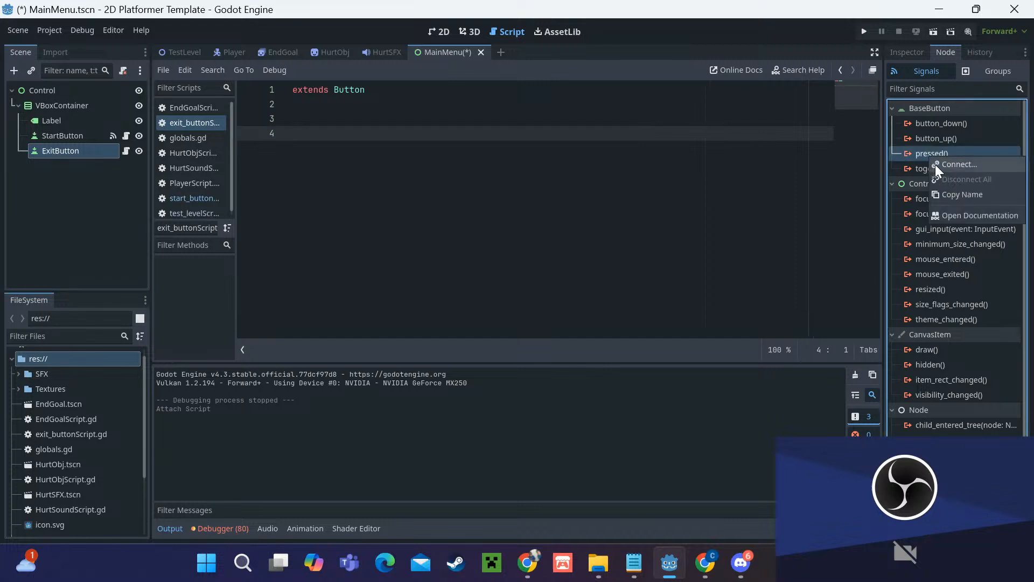
click(935, 164)
click(498, 301)
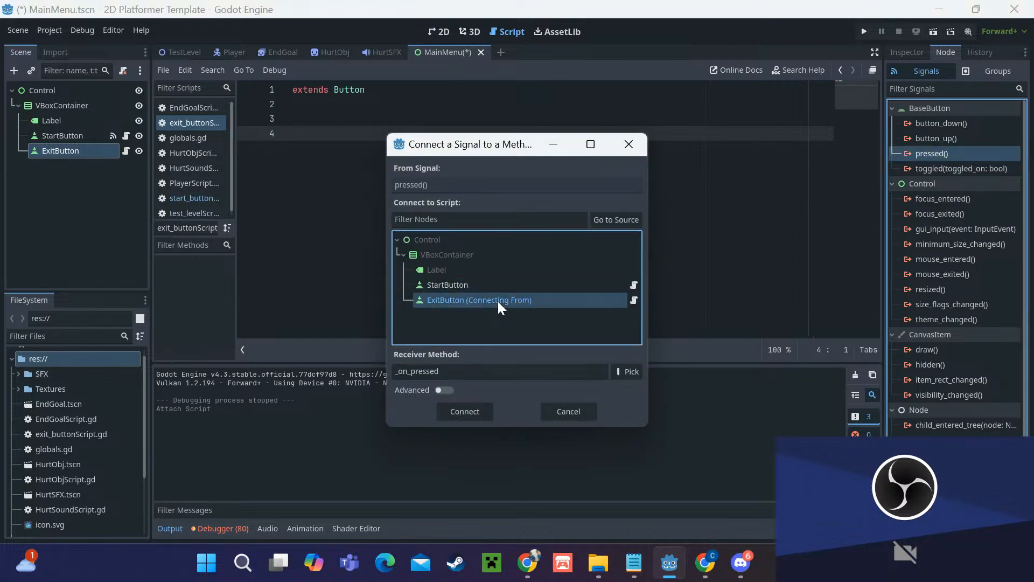
click(468, 407)
key(Return)
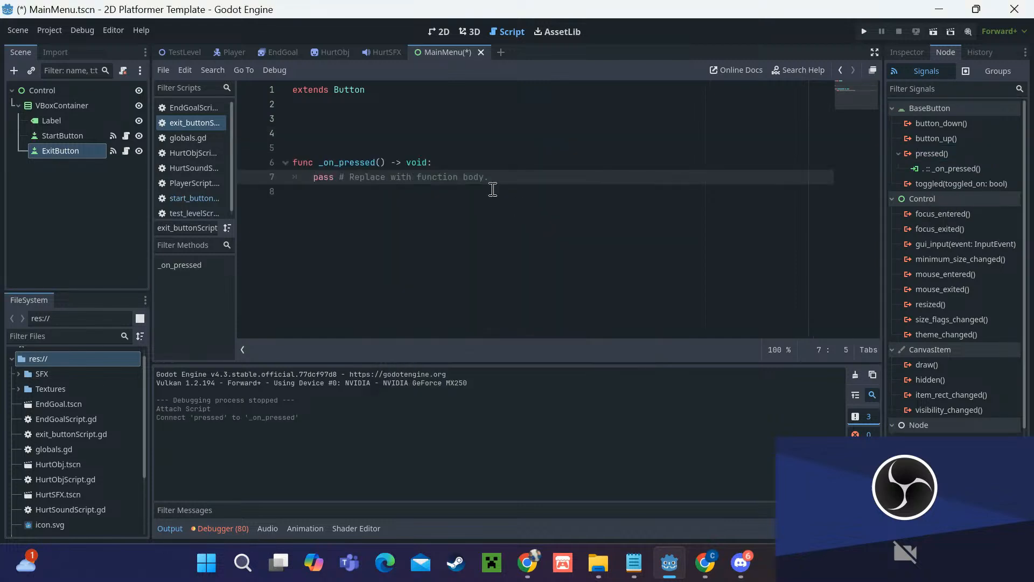
Step: Replace the placeholder body of ExitButton's _on_pressed with get_tree().quit()
drag(490, 178, 316, 179)
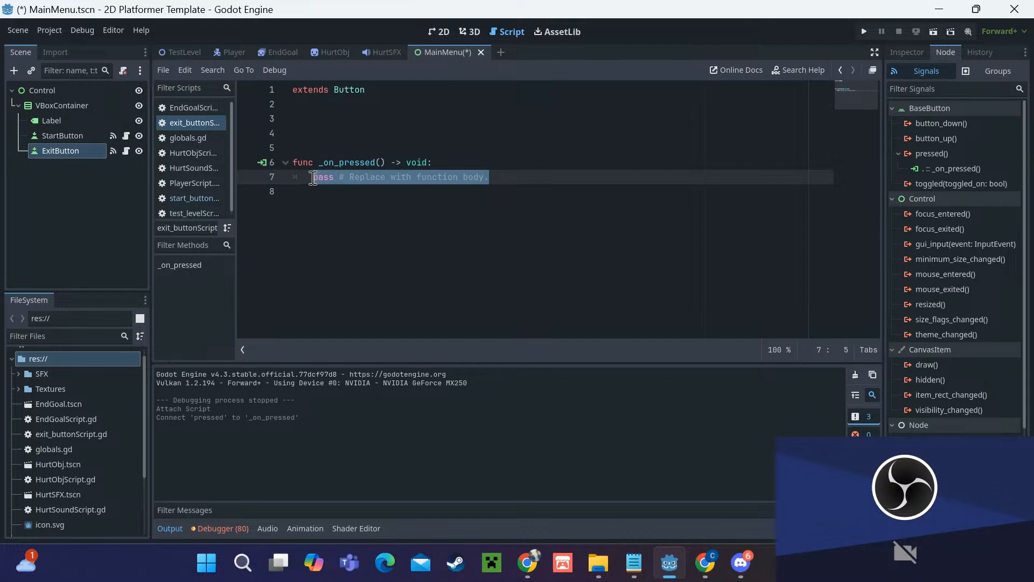
text(get_tr)
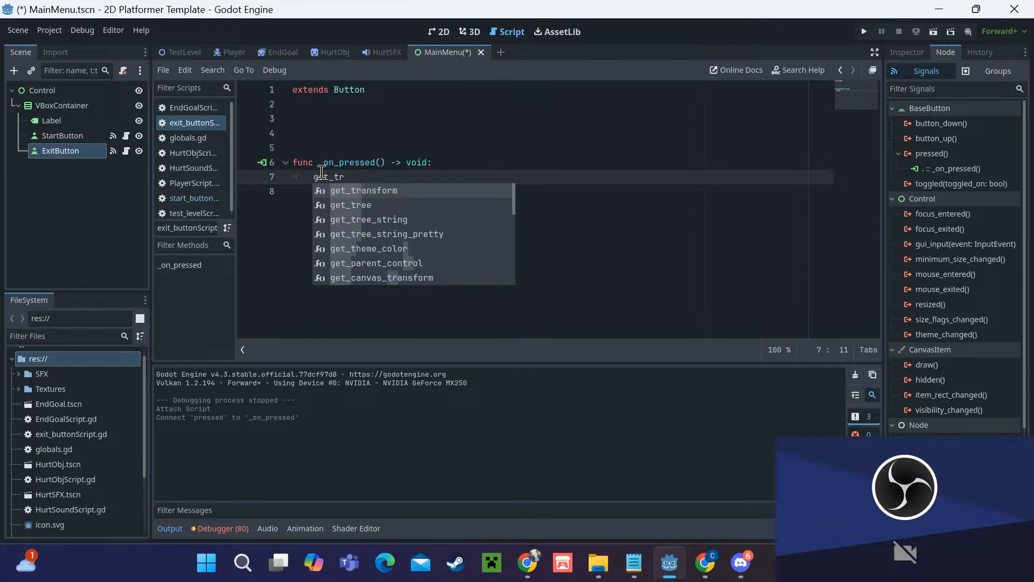
key(Down)
key(Return)
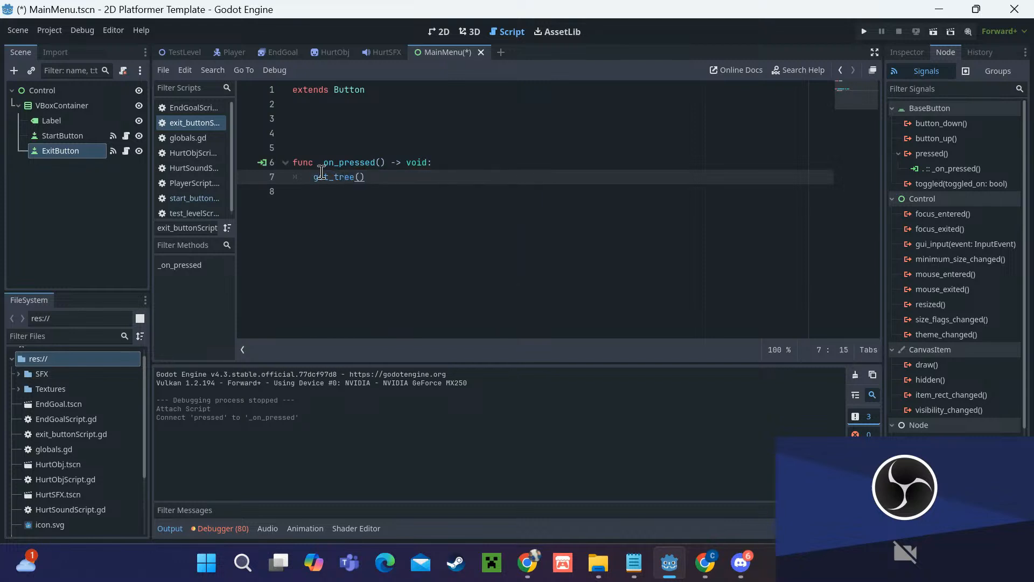
text(.q)
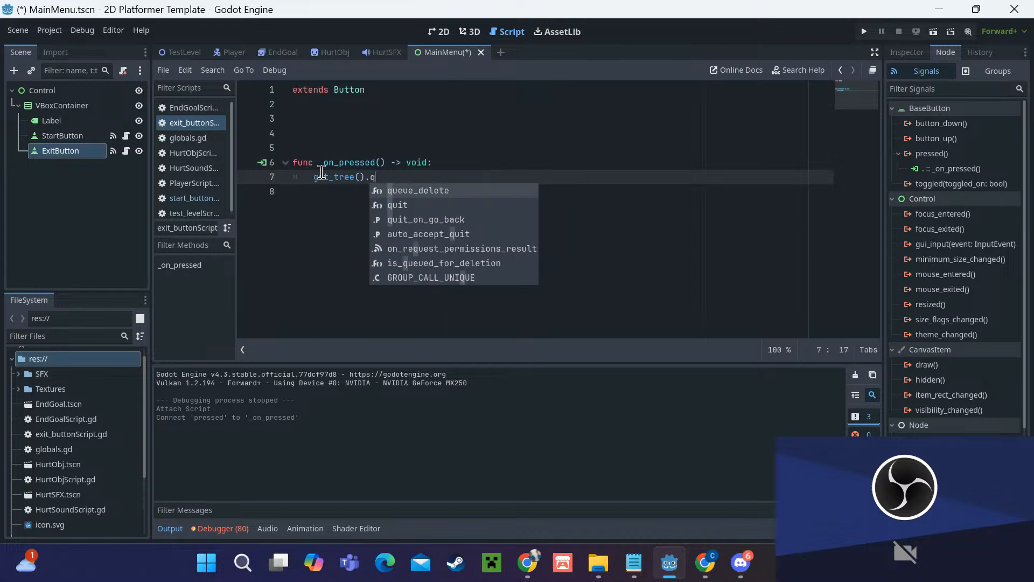
key(Down)
key(Return)
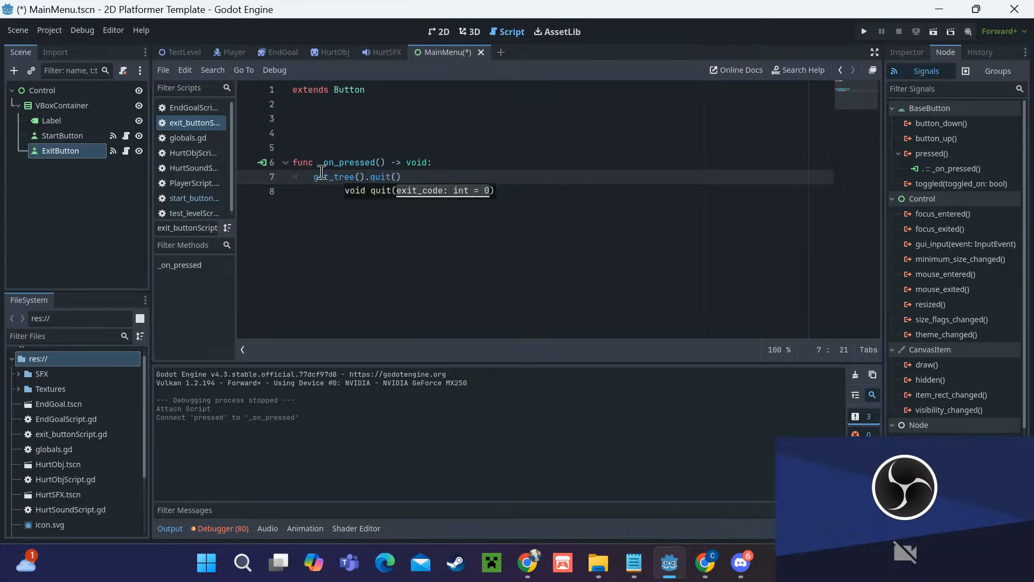
click(386, 162)
Step: Run the project and test the menu's Exit button
click(864, 32)
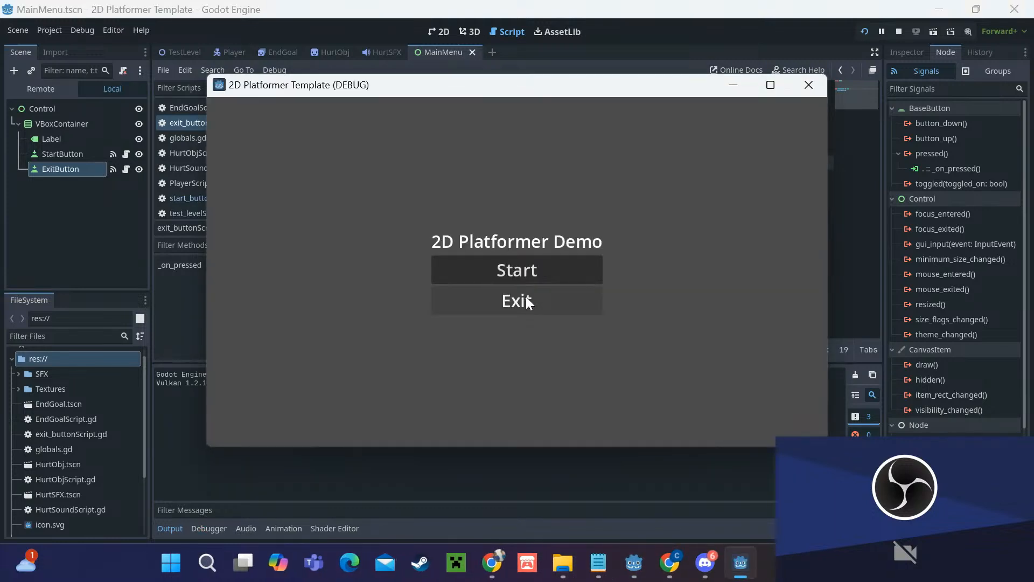
click(529, 303)
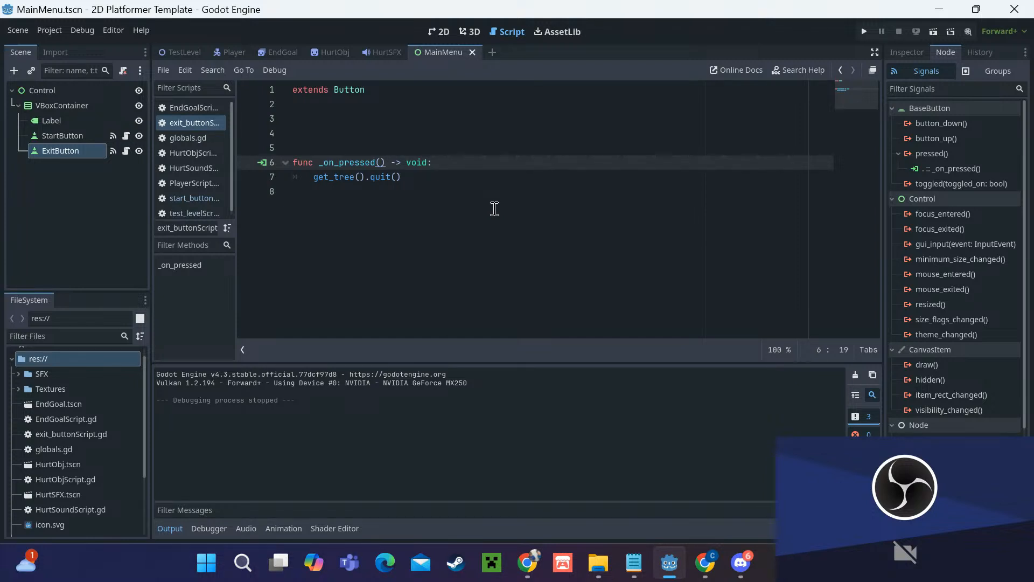
click(418, 118)
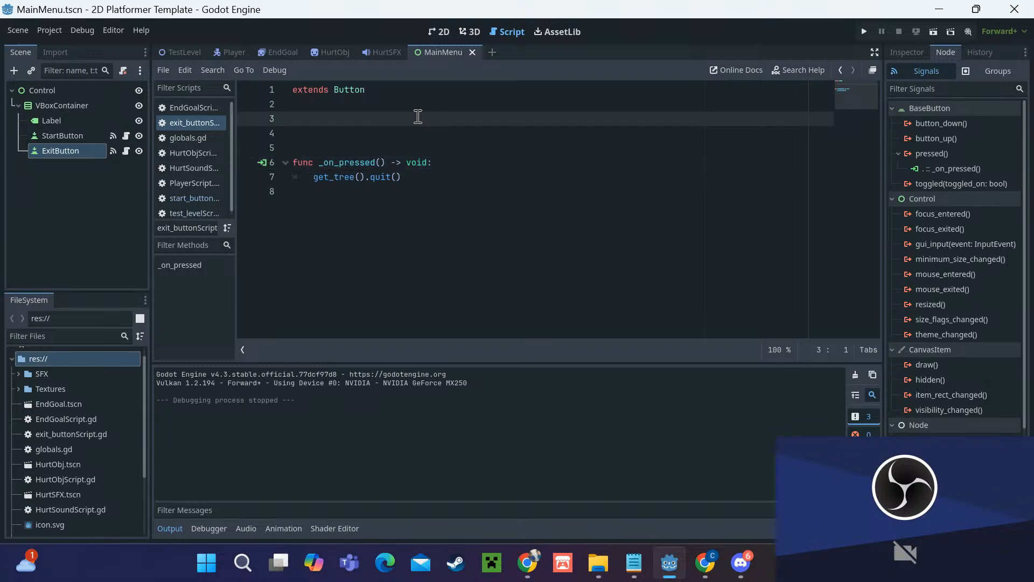
Step: Open the Player scene in the 2D view and add a CanvasLayer as a child of Camera2D
click(233, 57)
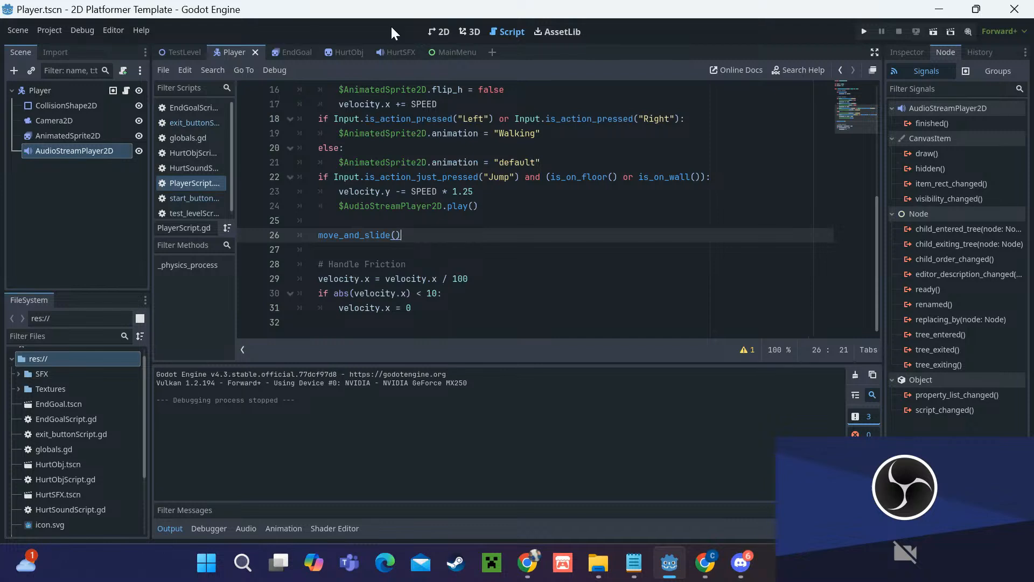
click(442, 31)
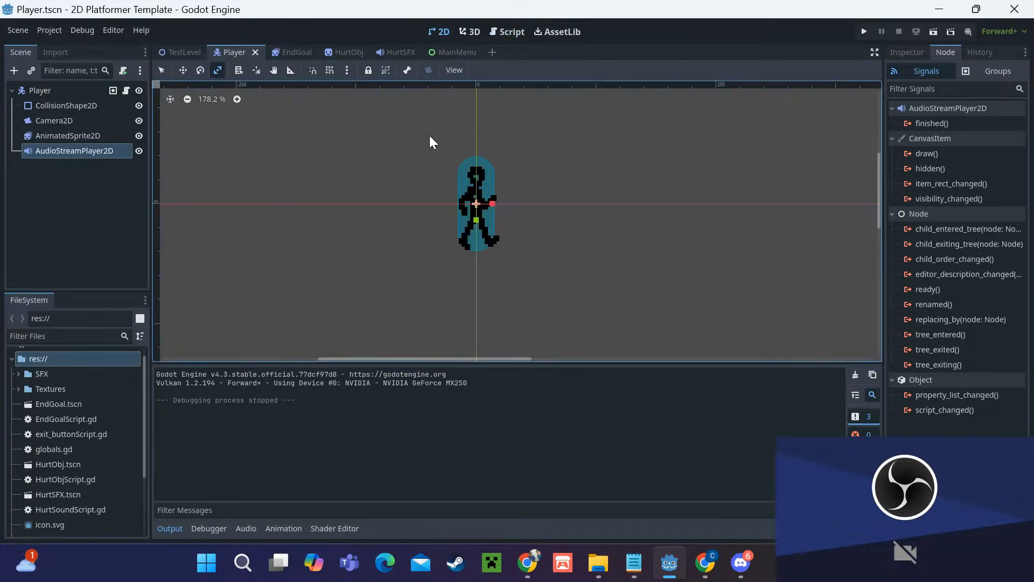
scroll(429, 142, down, 4)
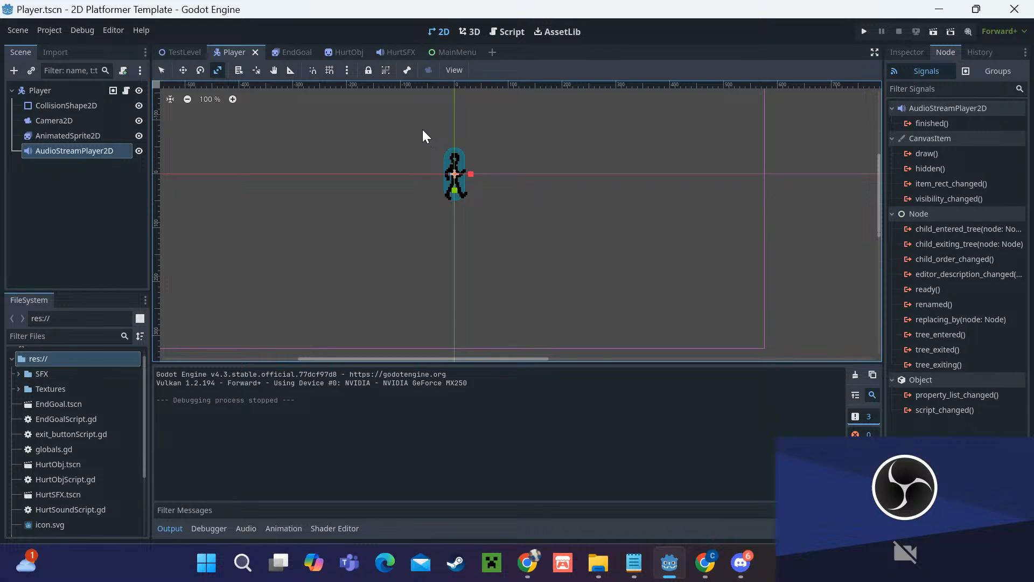
click(66, 120)
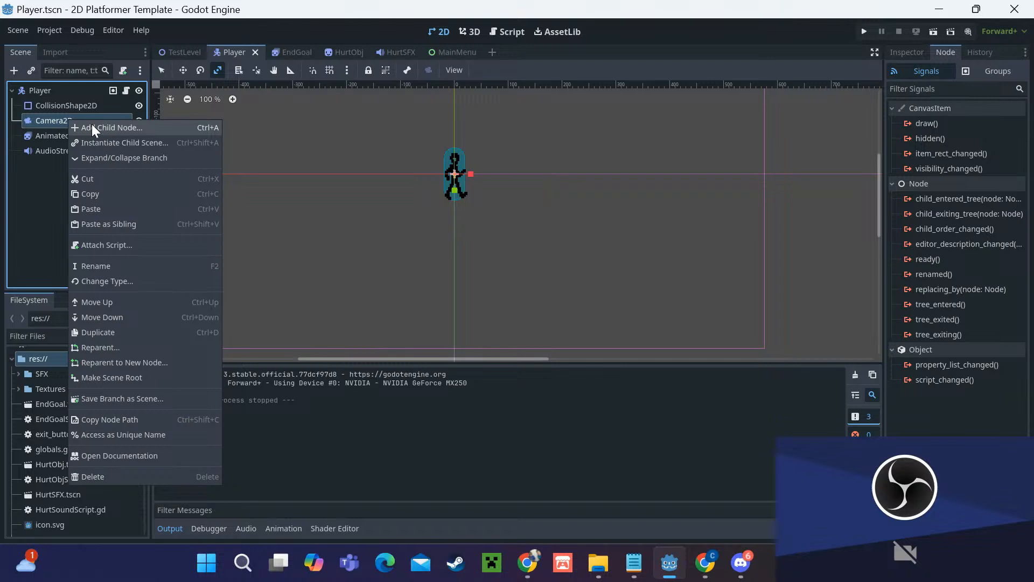
click(92, 128)
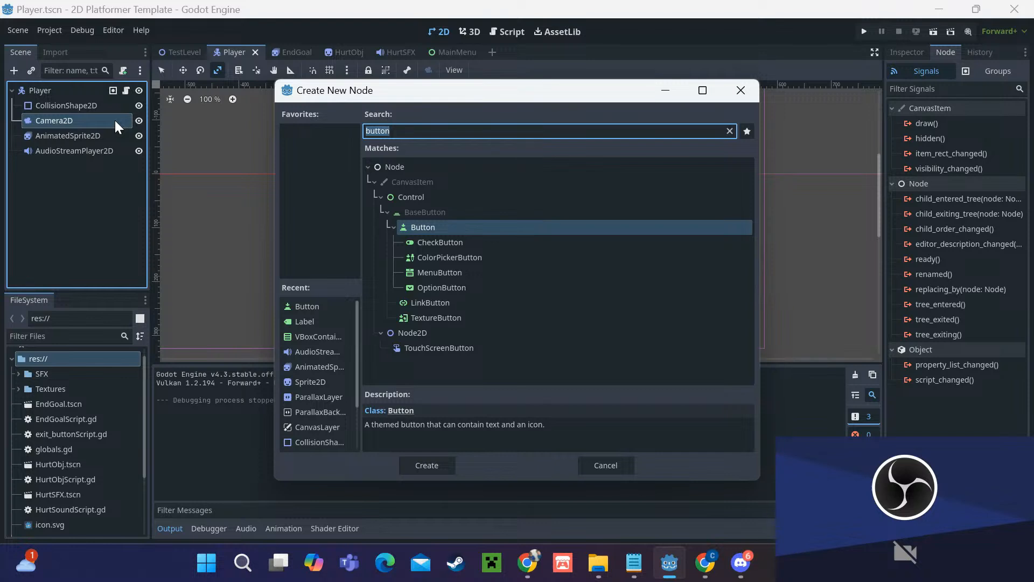
text(canvas)
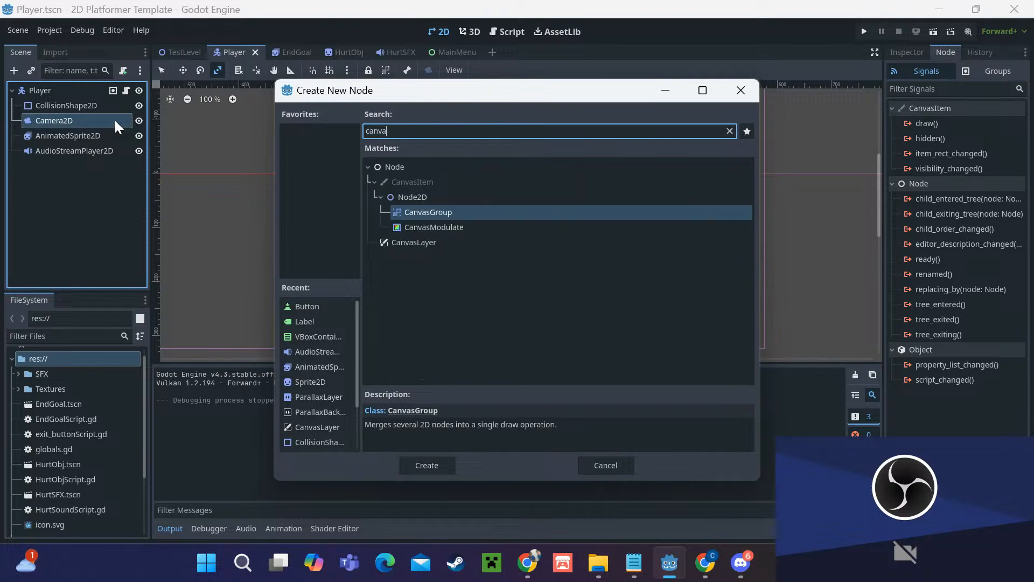
click(403, 243)
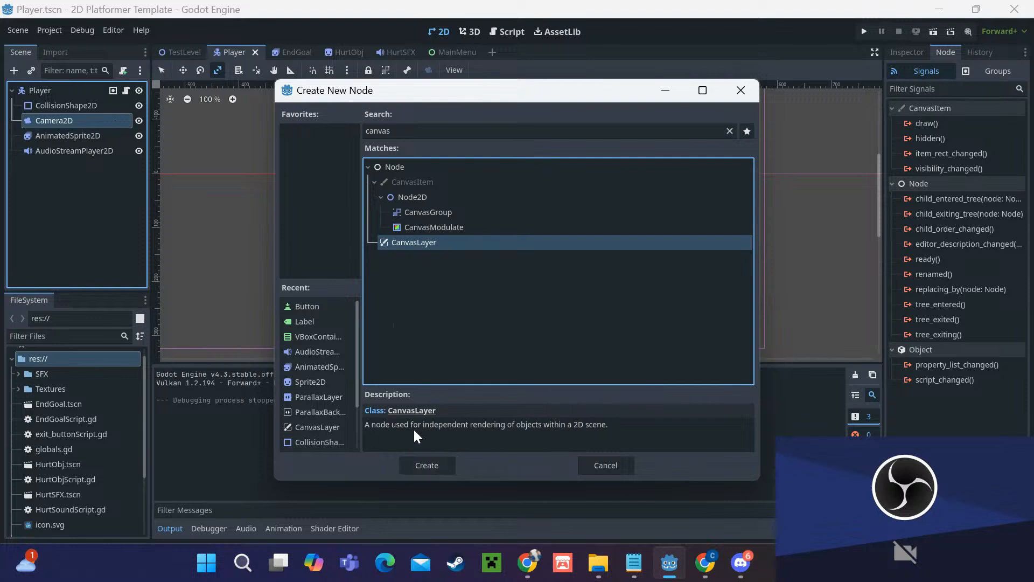
click(431, 473)
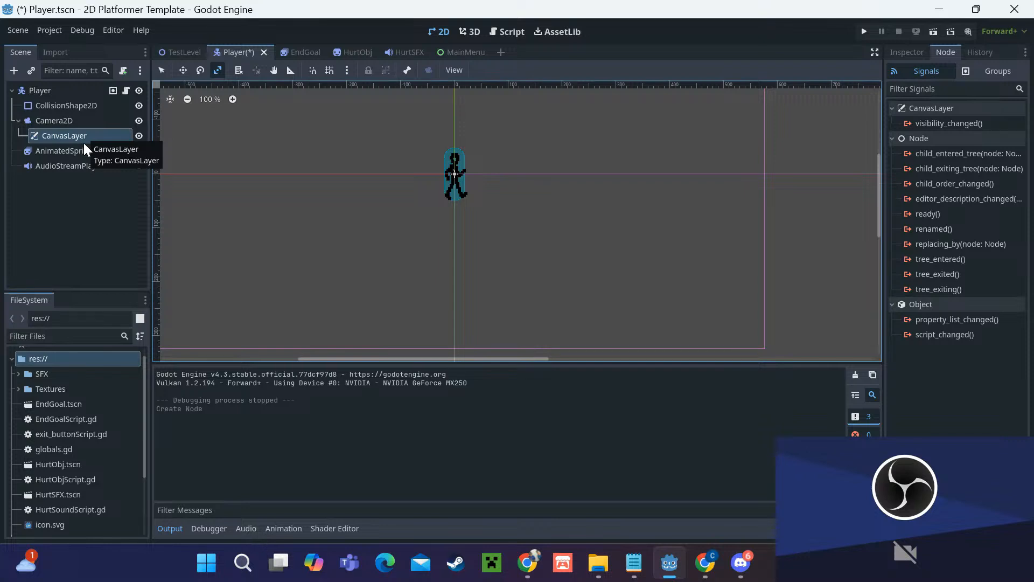
Step: Add a ParallaxBackground node as a child of the CanvasLayer
right_click(71, 138)
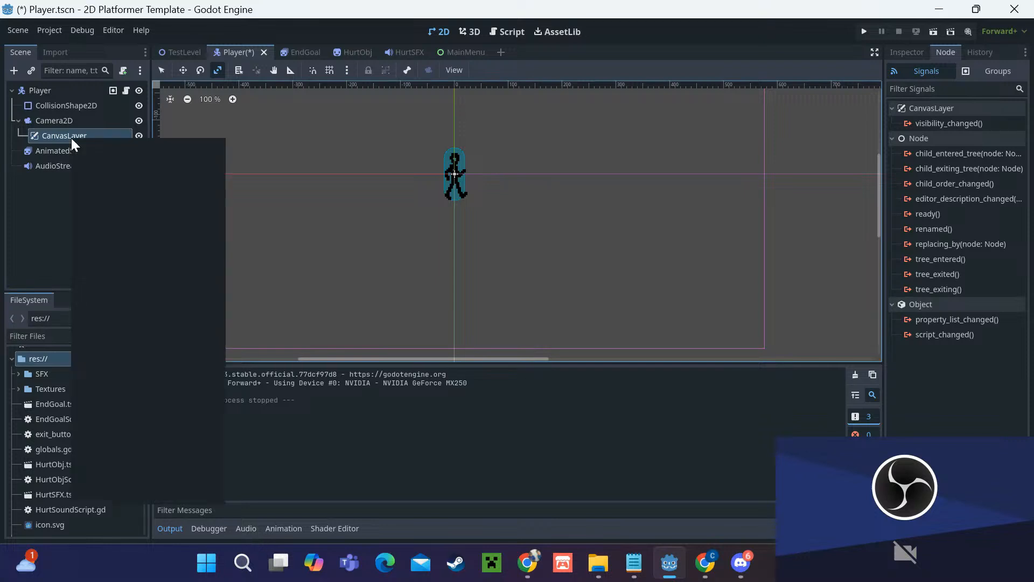
click(91, 144)
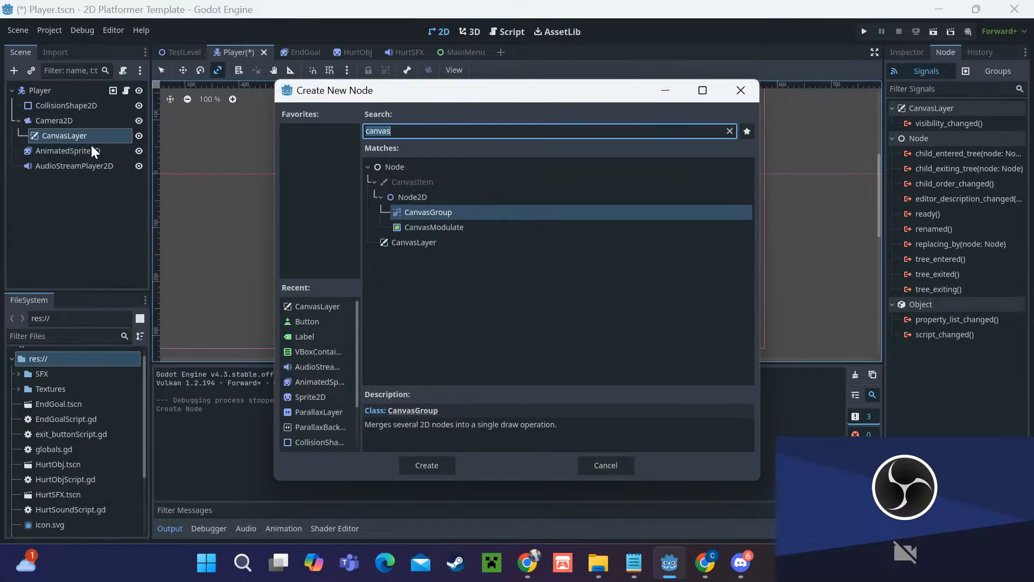
text(para)
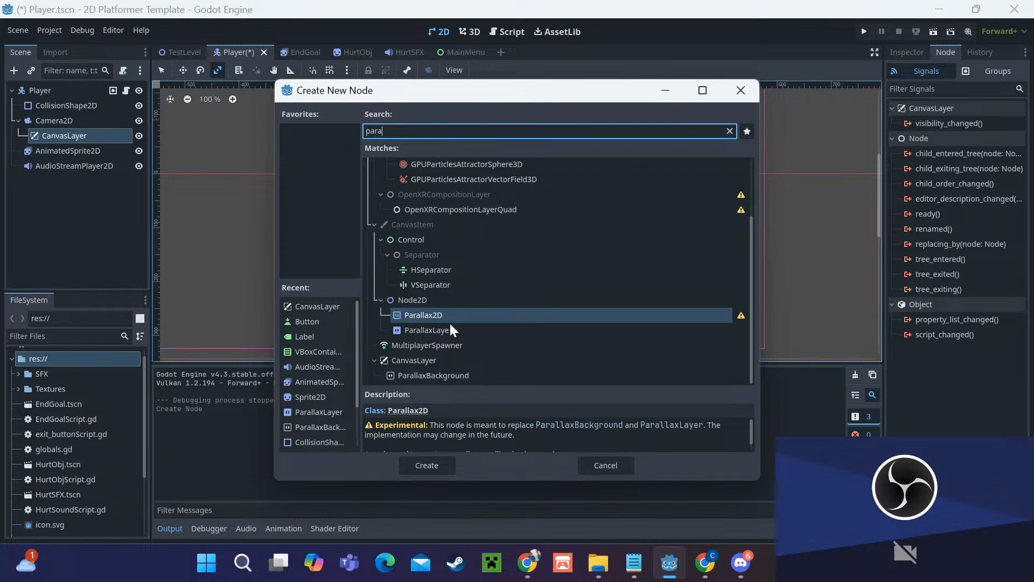
click(454, 376)
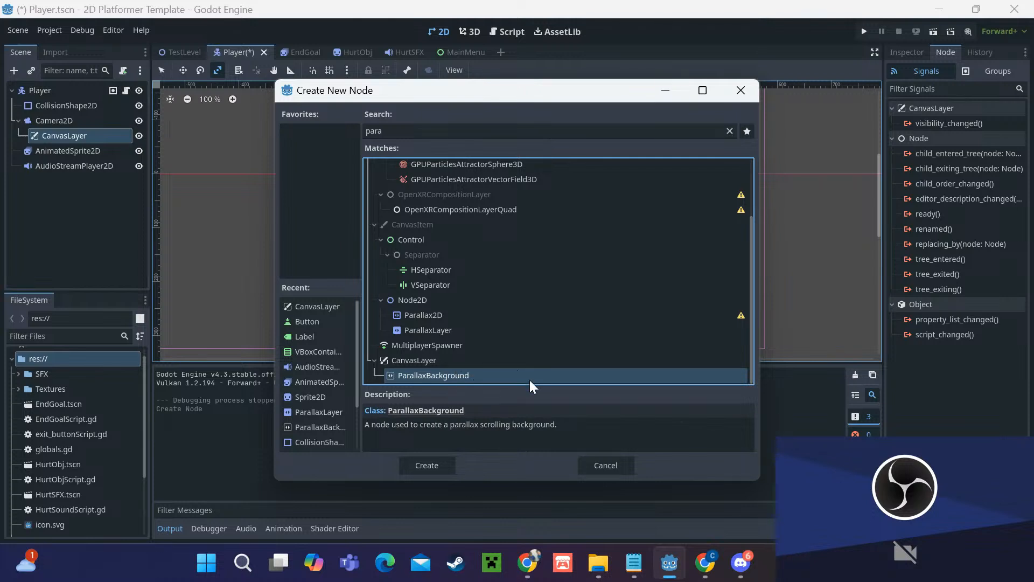
click(436, 470)
Step: Add a ParallaxLayer node as a child of the ParallaxBackground
right_click(102, 147)
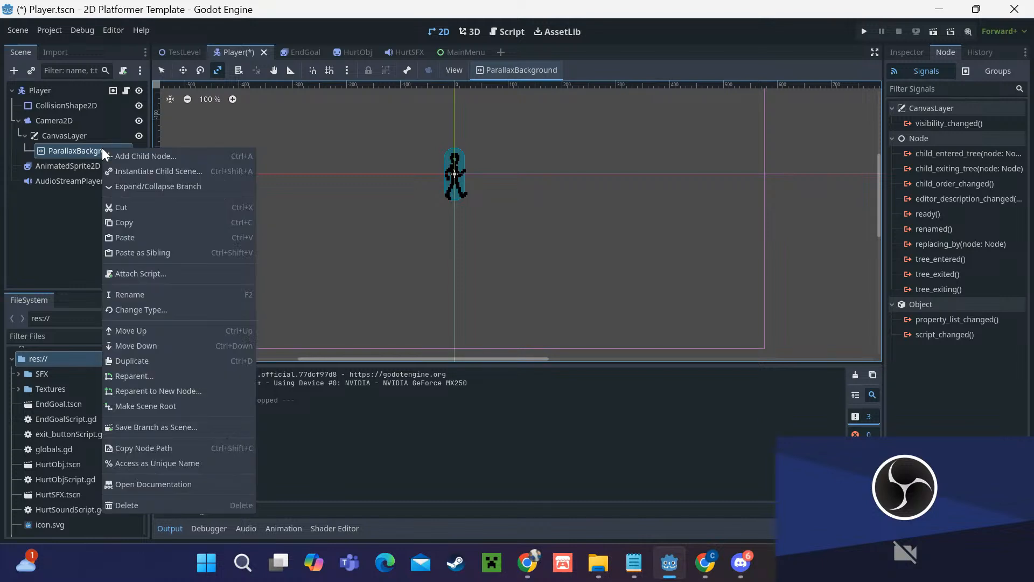
click(123, 154)
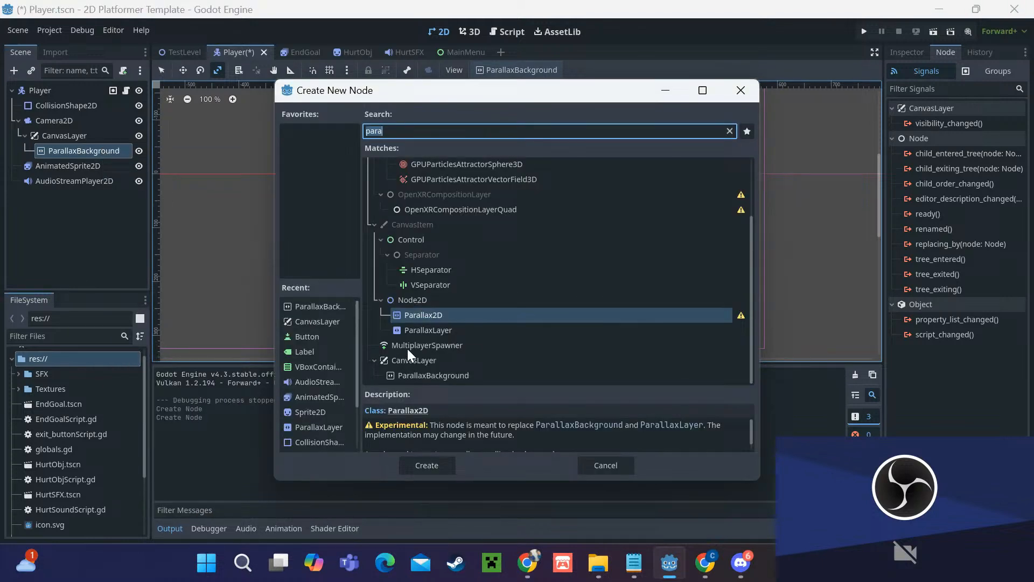
click(426, 330)
click(419, 314)
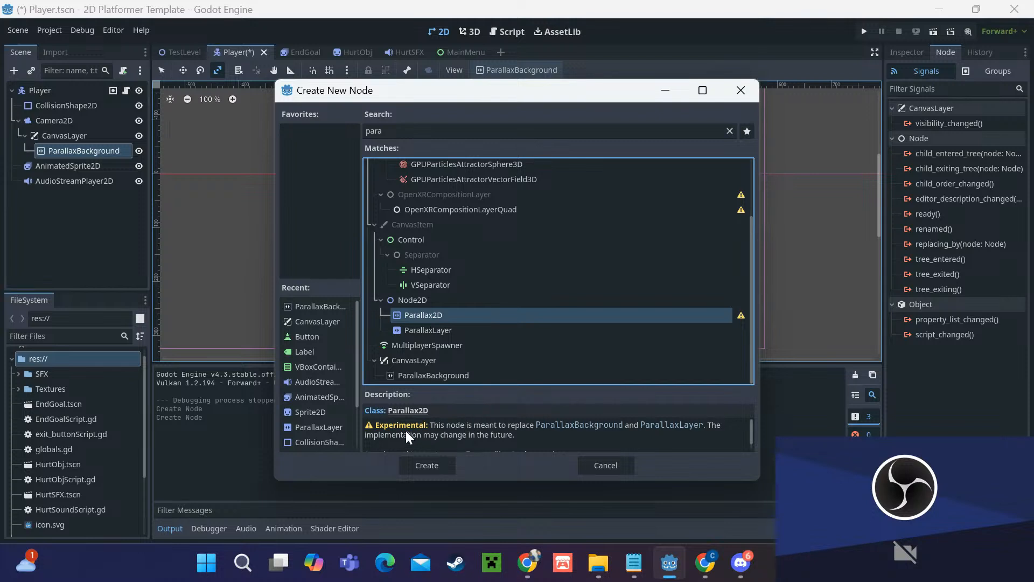
click(431, 330)
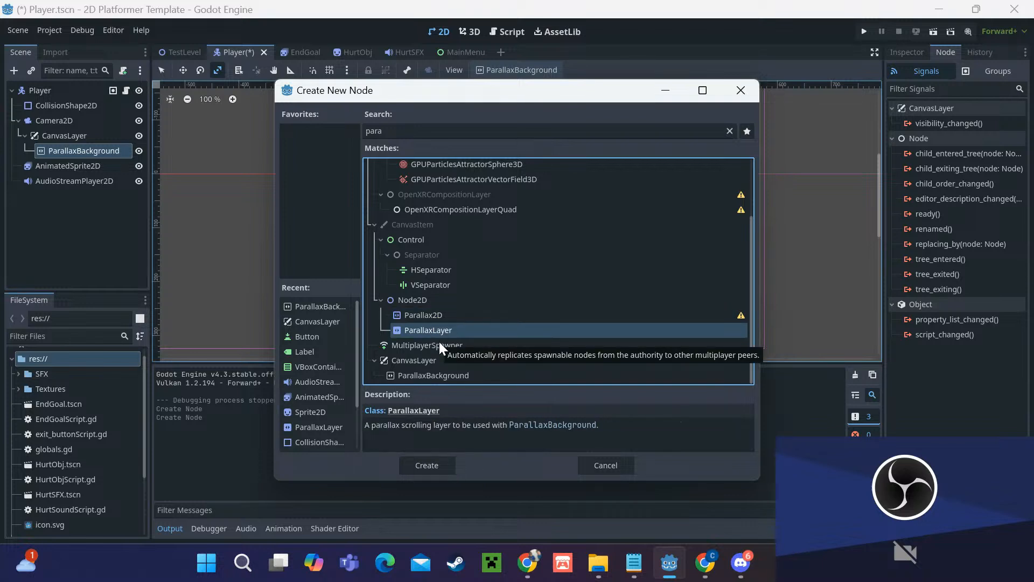
click(448, 467)
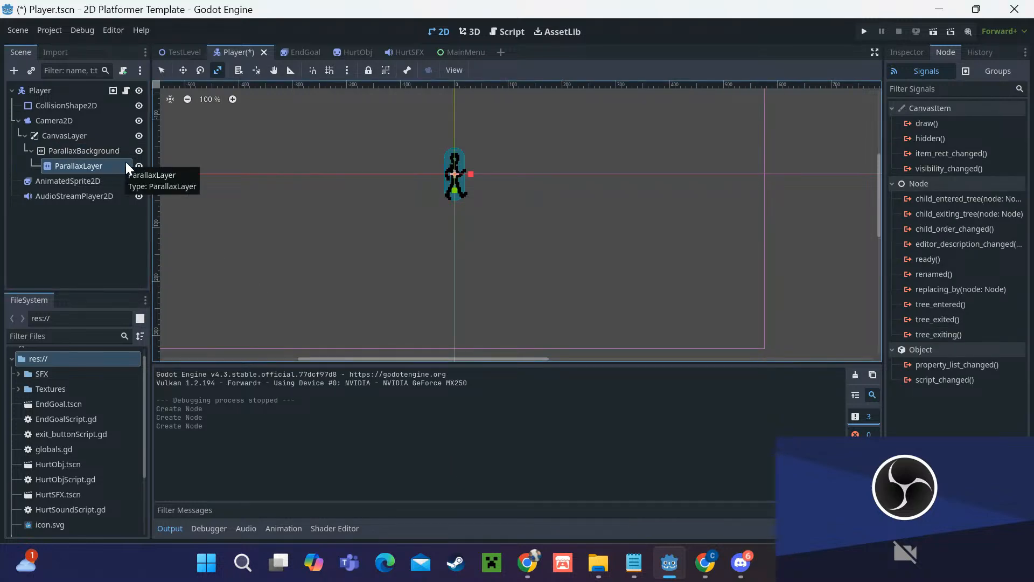
Step: Set the ParallaxLayer's Motion Scale to 0.2 on both axes
click(900, 54)
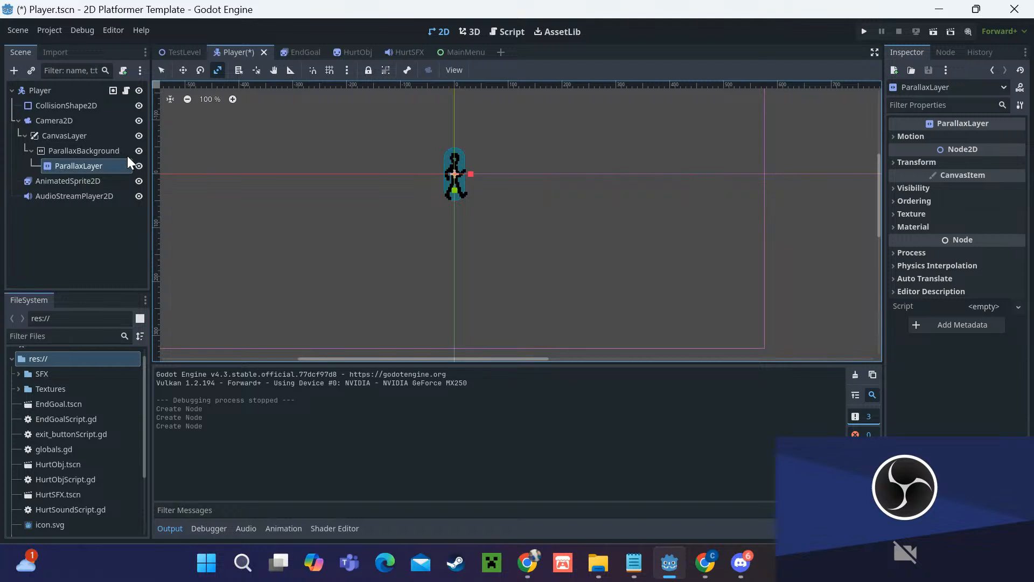
click(111, 151)
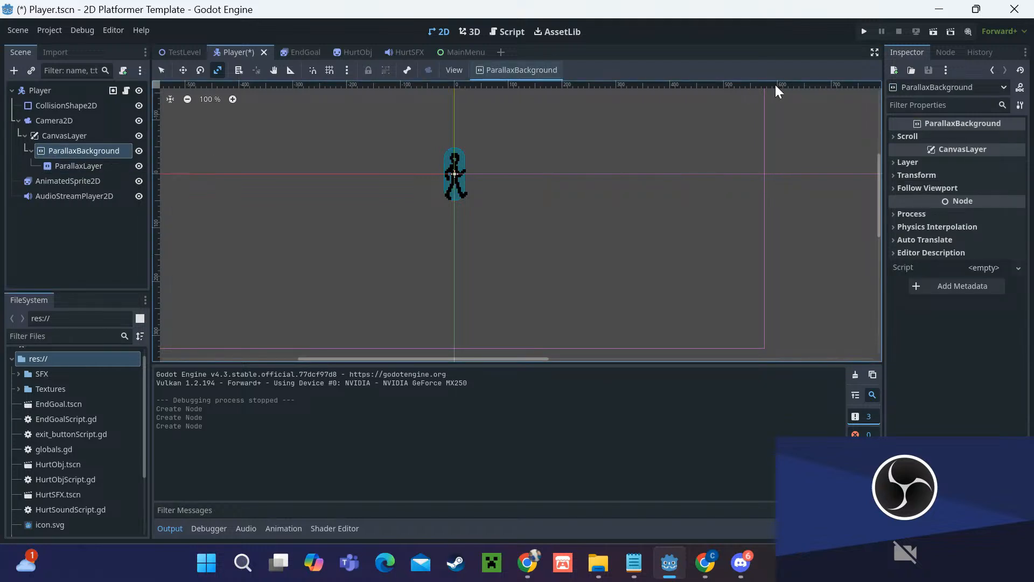
click(911, 137)
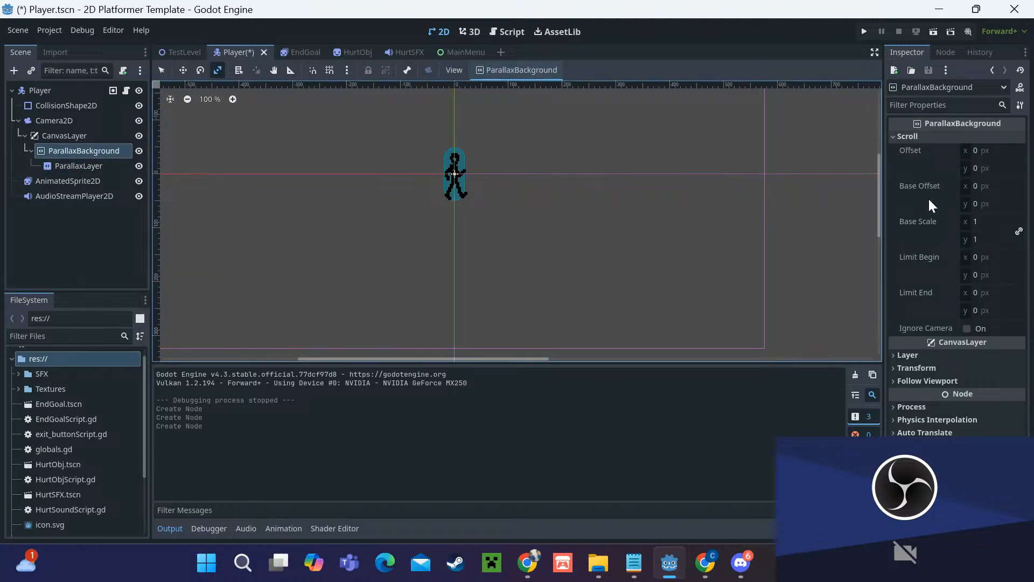
click(94, 167)
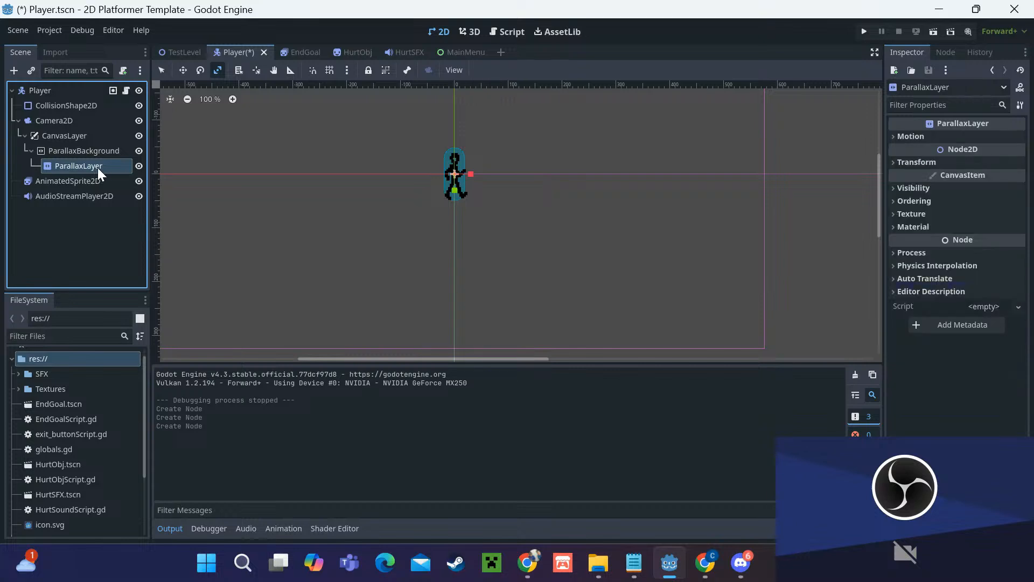
click(943, 137)
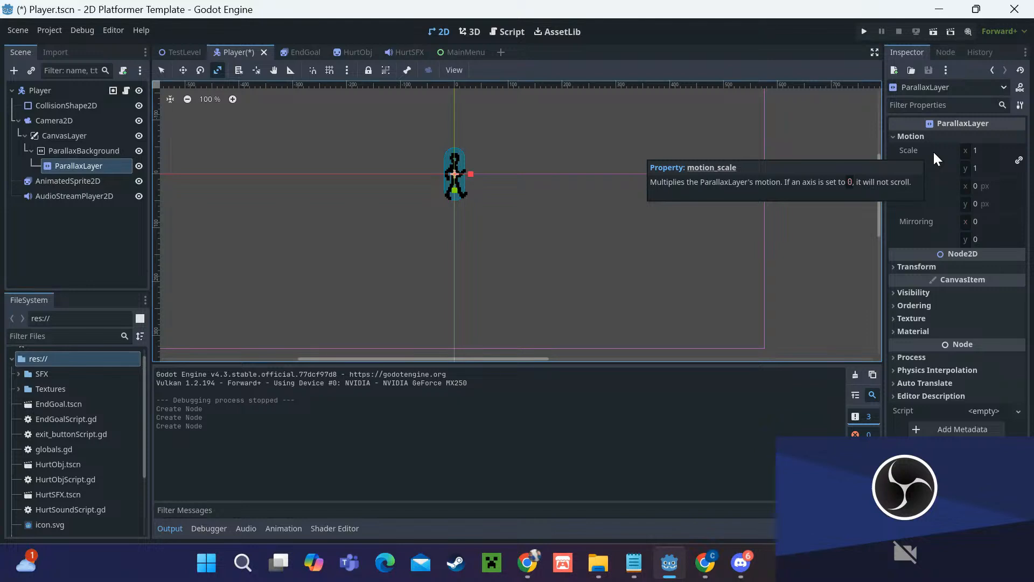
click(986, 150)
text(0)
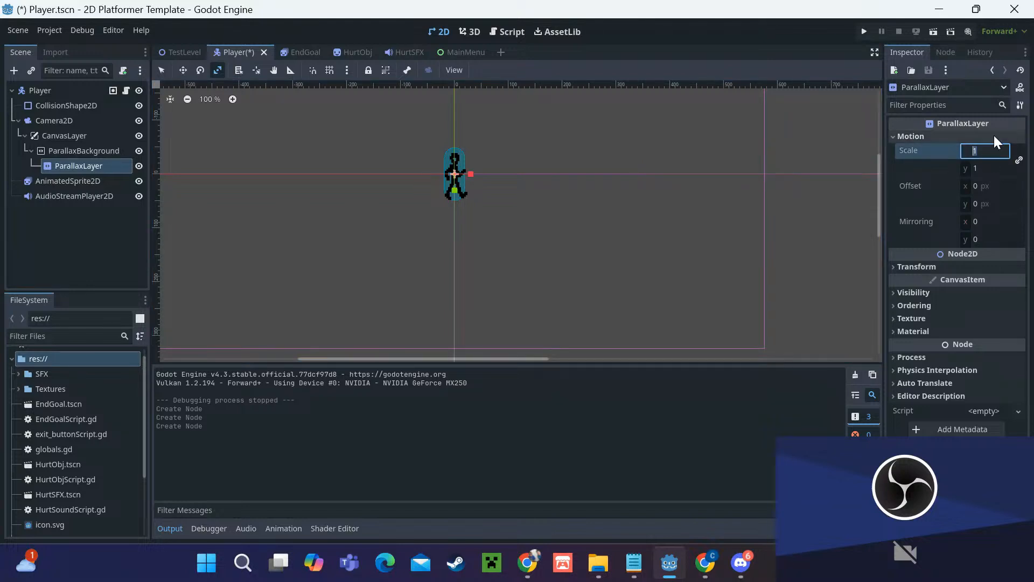
text(.2)
key(Return)
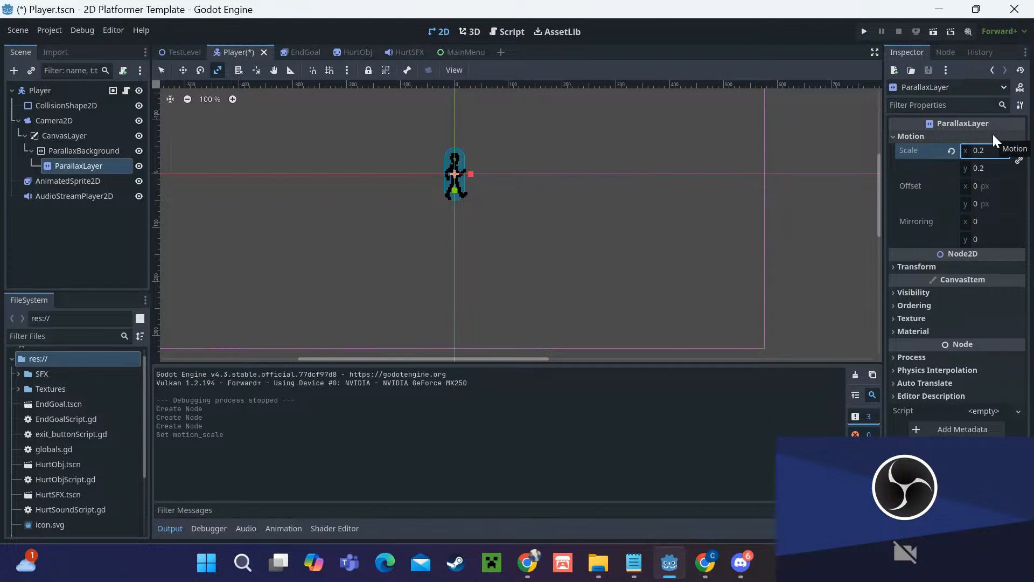
Step: Add a Sprite2D node as a child of the ParallaxLayer
right_click(125, 167)
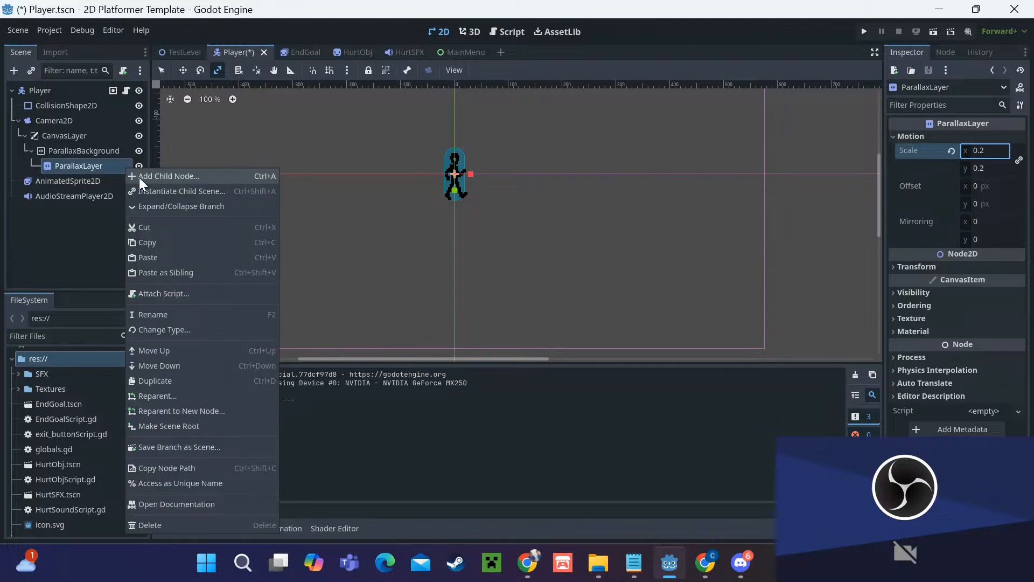
click(139, 177)
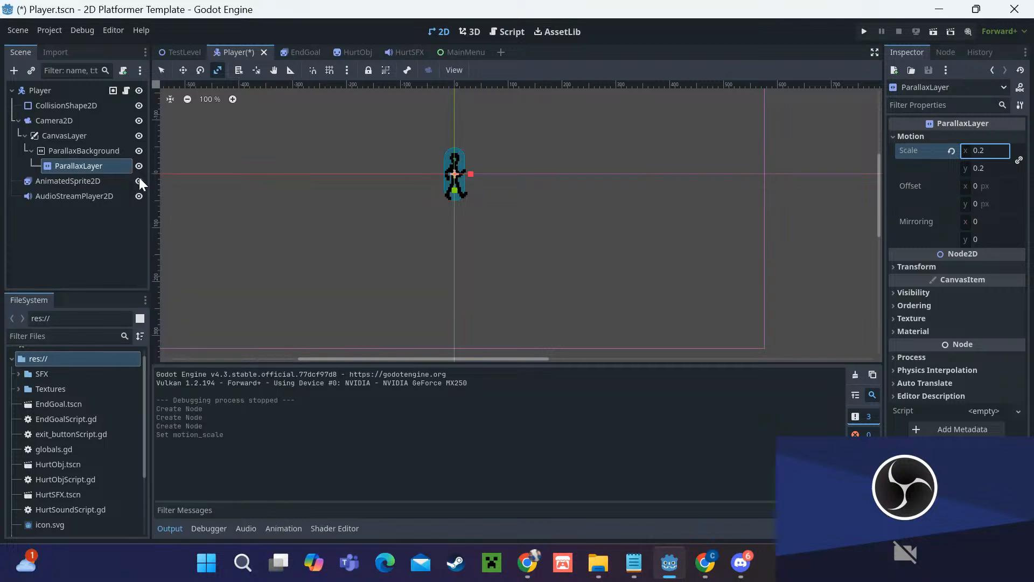
text(spr)
click(436, 465)
Step: Load ParallaxClouds2.png from the Textures folder as the sprite's texture and move the sprite to about (88, 40)
click(988, 137)
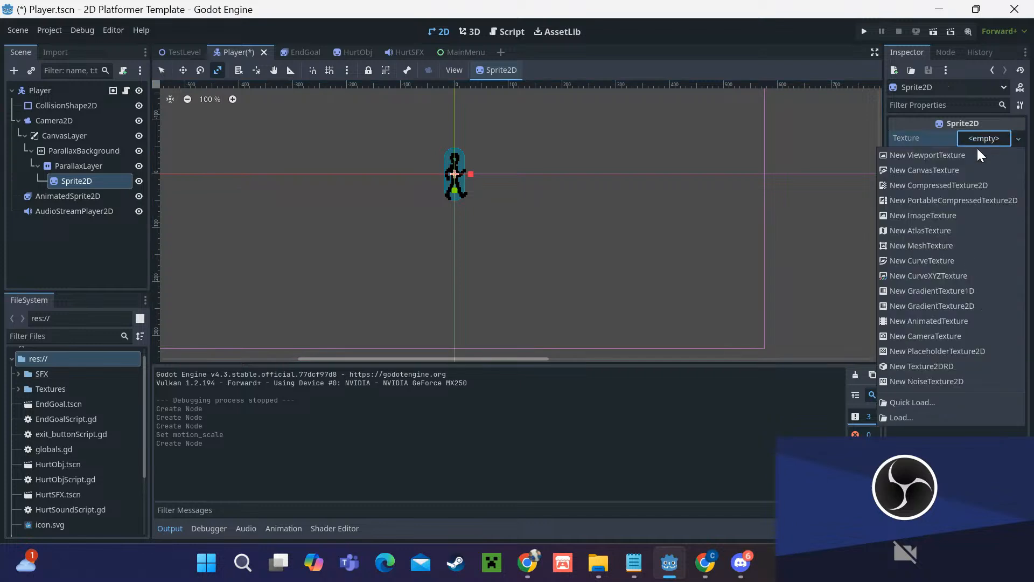
click(930, 413)
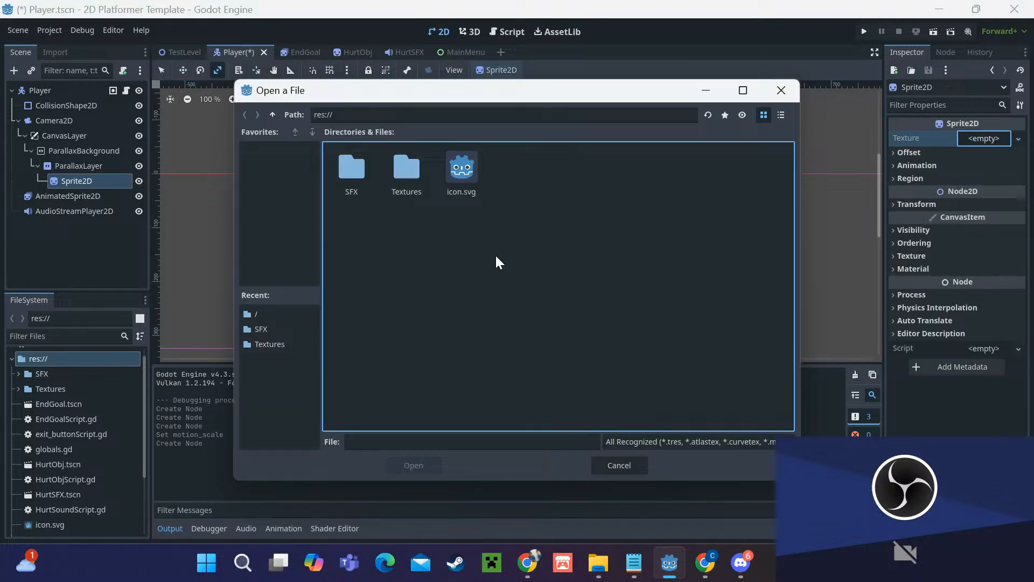
double_click(421, 185)
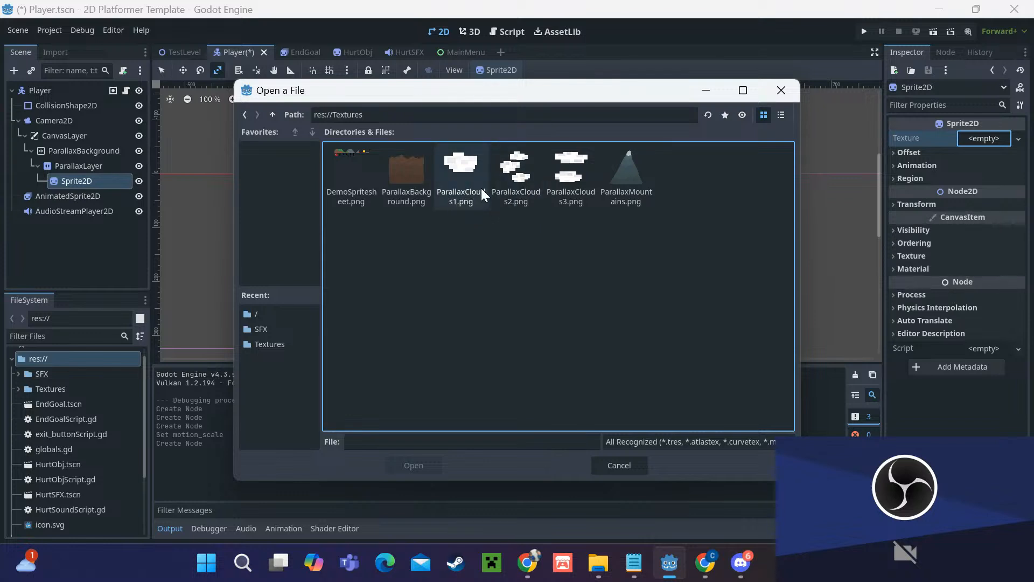
click(510, 190)
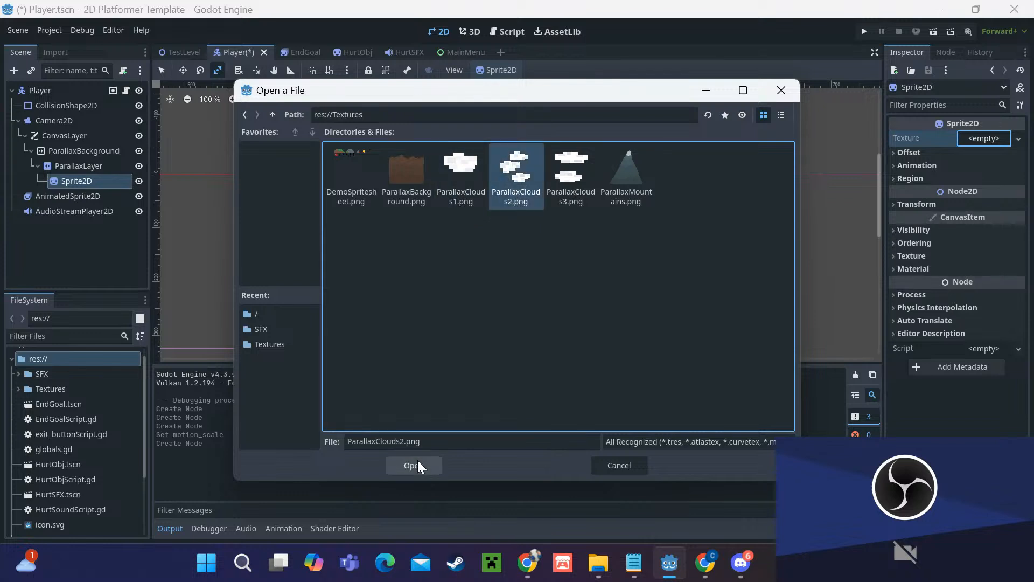
click(409, 468)
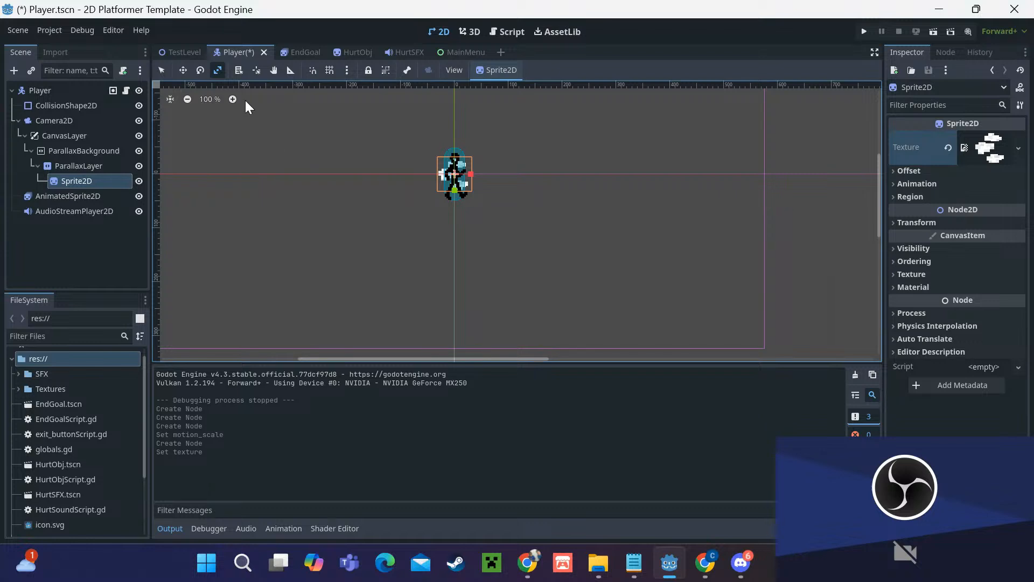
key(w)
drag(497, 220, 543, 238)
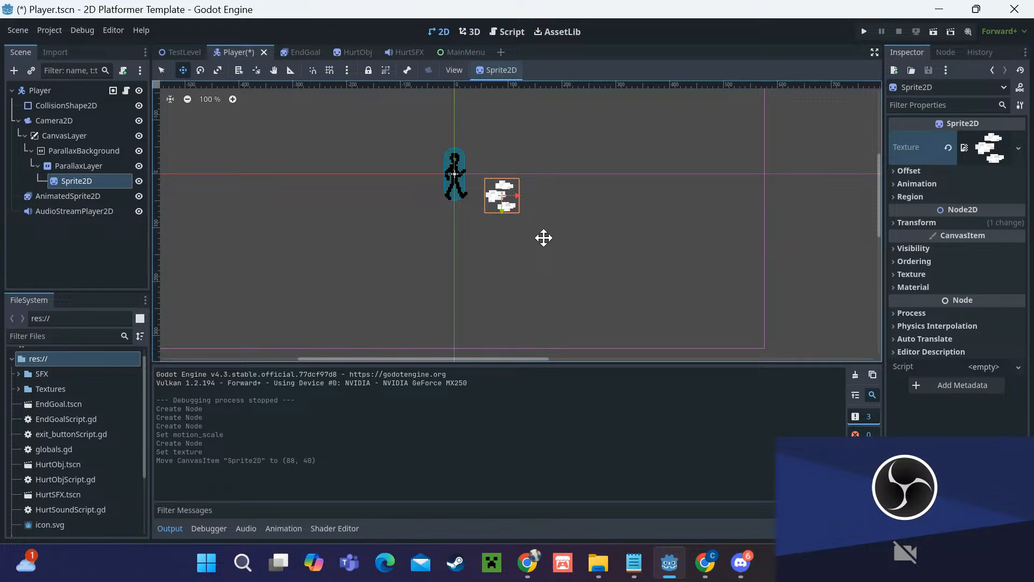
click(106, 166)
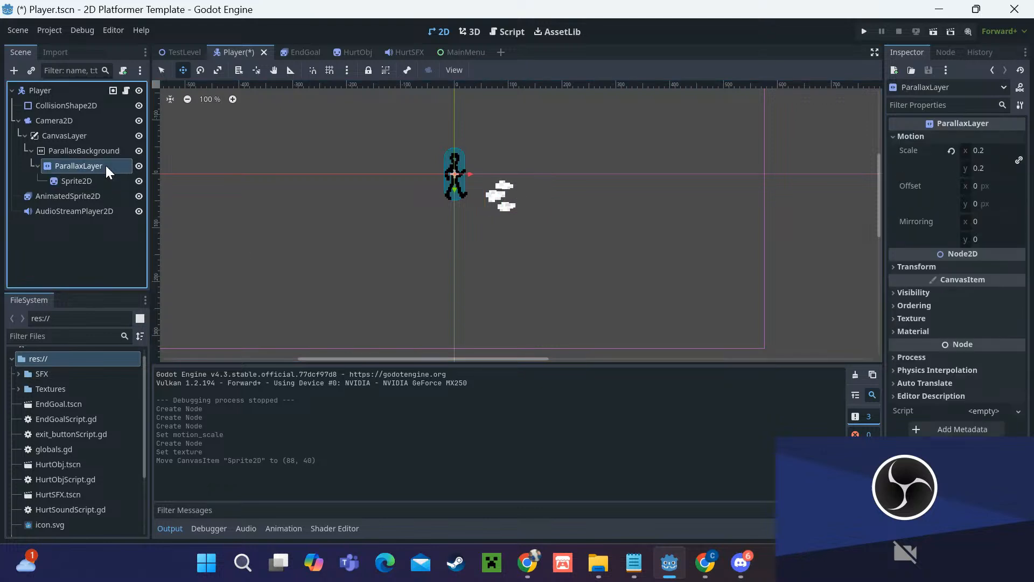
right_click(106, 166)
click(136, 189)
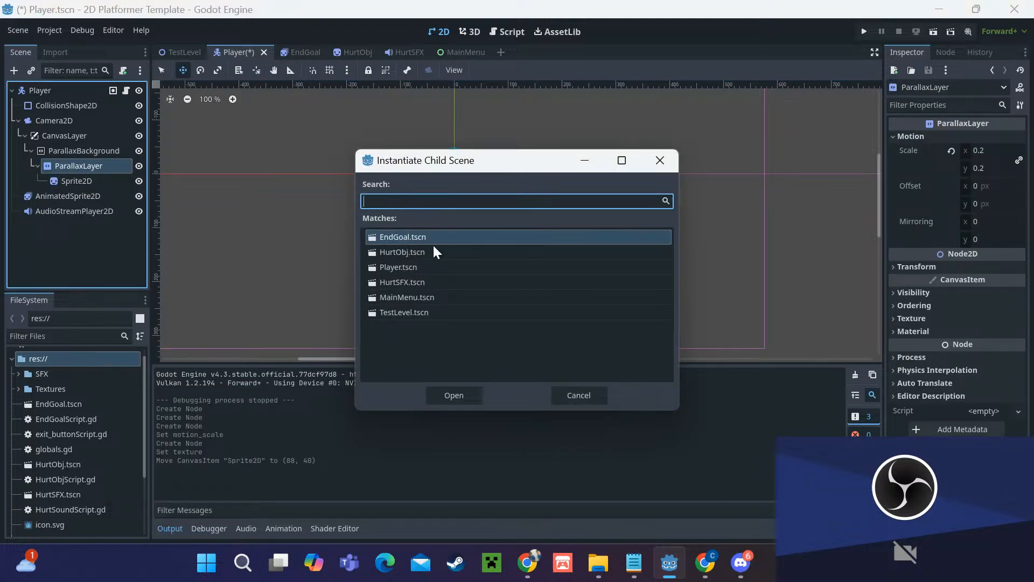
click(589, 388)
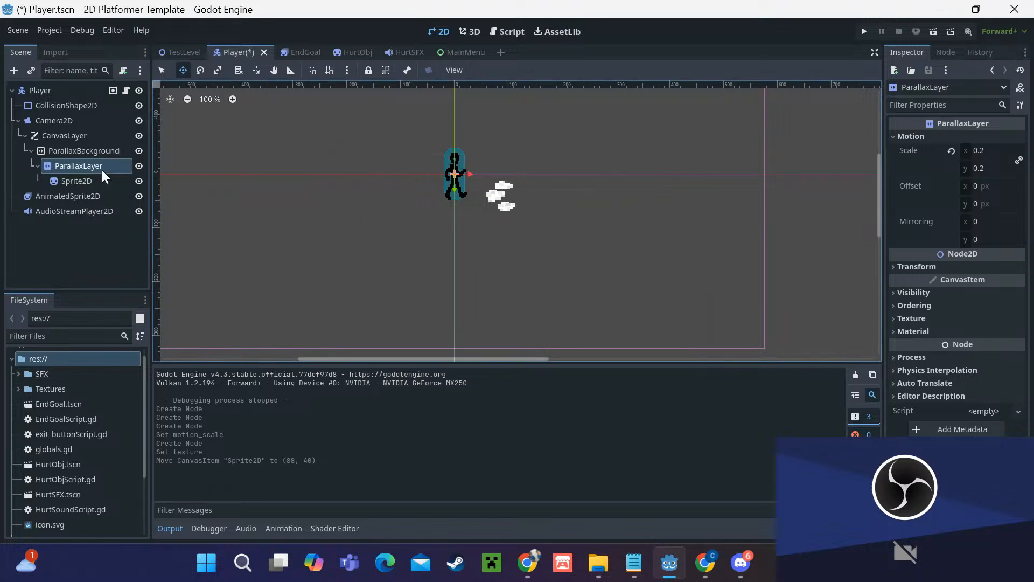
Step: Add a second Sprite2D node as a child of the ParallaxLayer
right_click(101, 169)
click(130, 178)
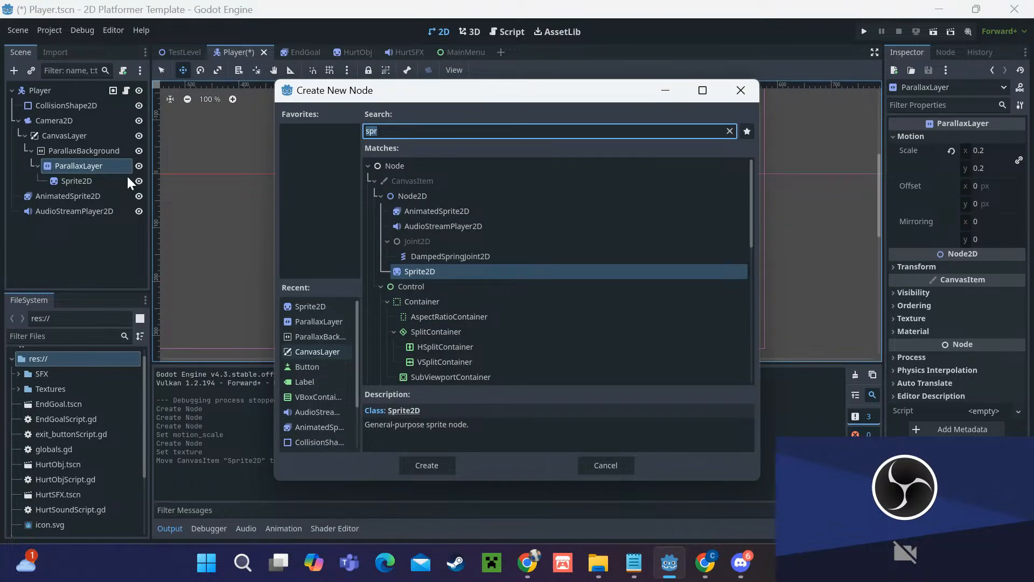
text(spr)
click(433, 462)
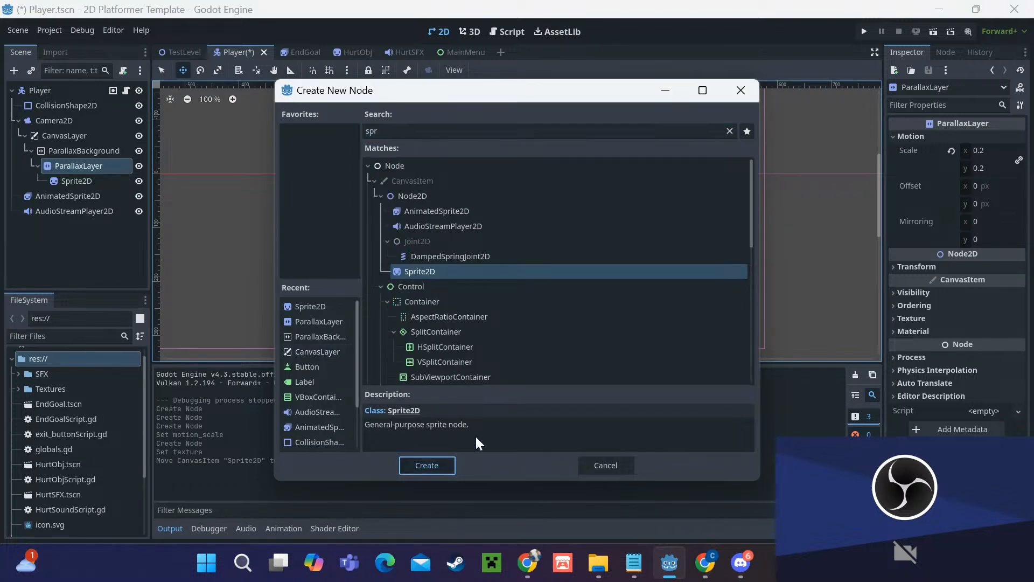
Step: Give the second sprite the ParallaxClouds1.png texture and move it to about (343, 28)
click(998, 138)
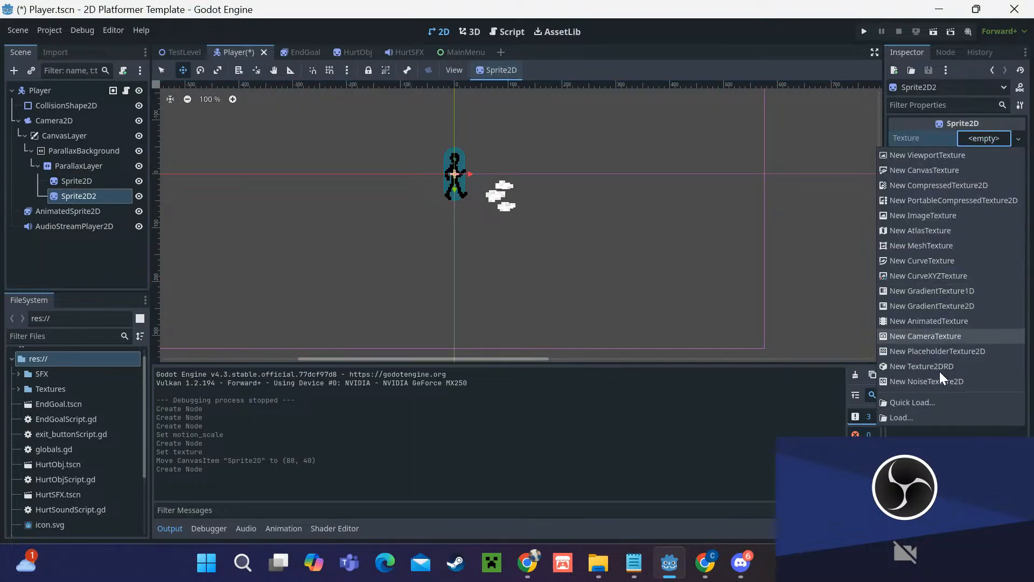
click(920, 416)
double_click(404, 183)
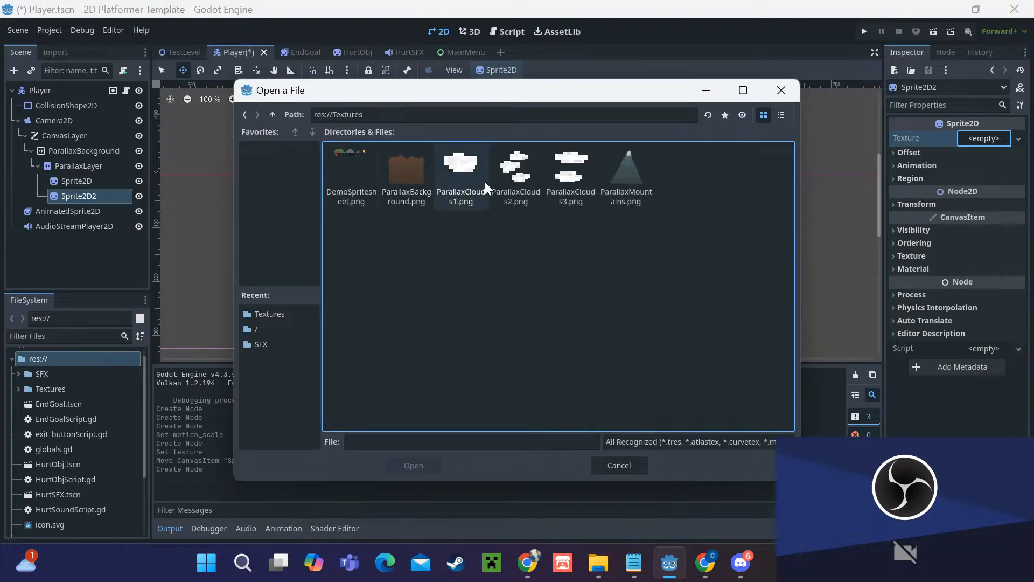
click(470, 186)
click(440, 457)
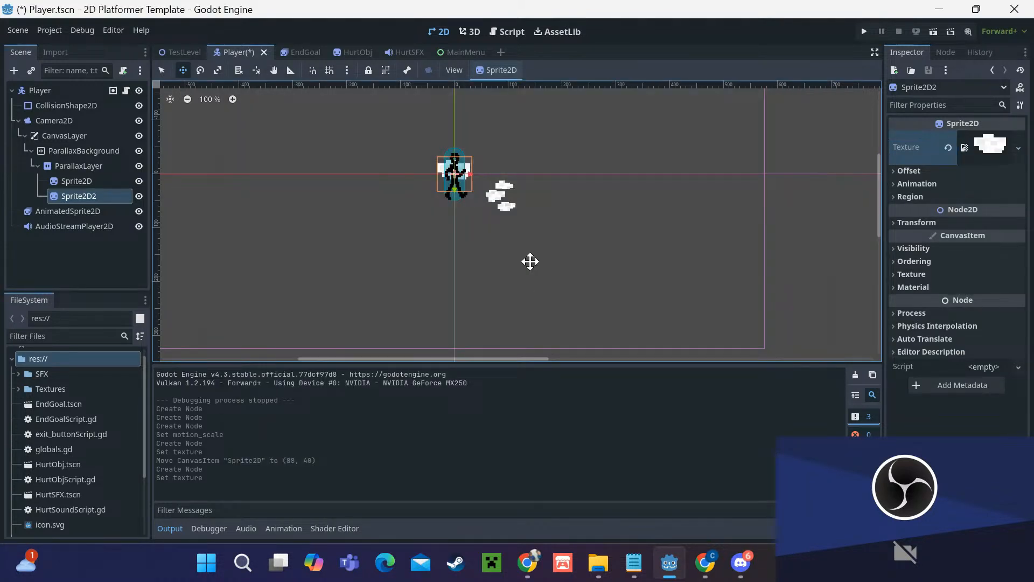
drag(531, 261, 693, 258)
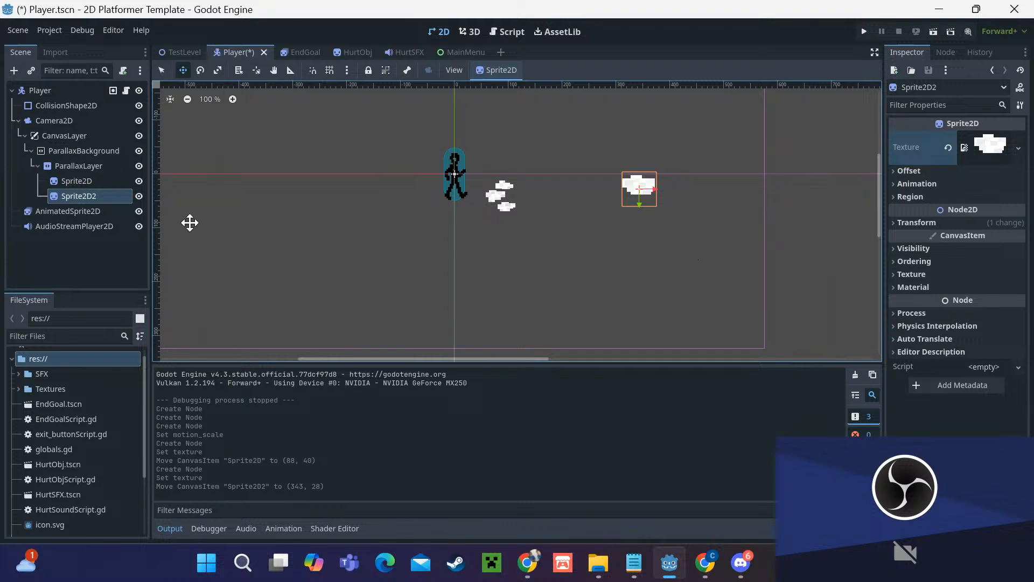
Step: Try to copy the two cloud sprites into the ParallaxLayer and delete the pasted nodes
click(104, 186)
shift+click(101, 195)
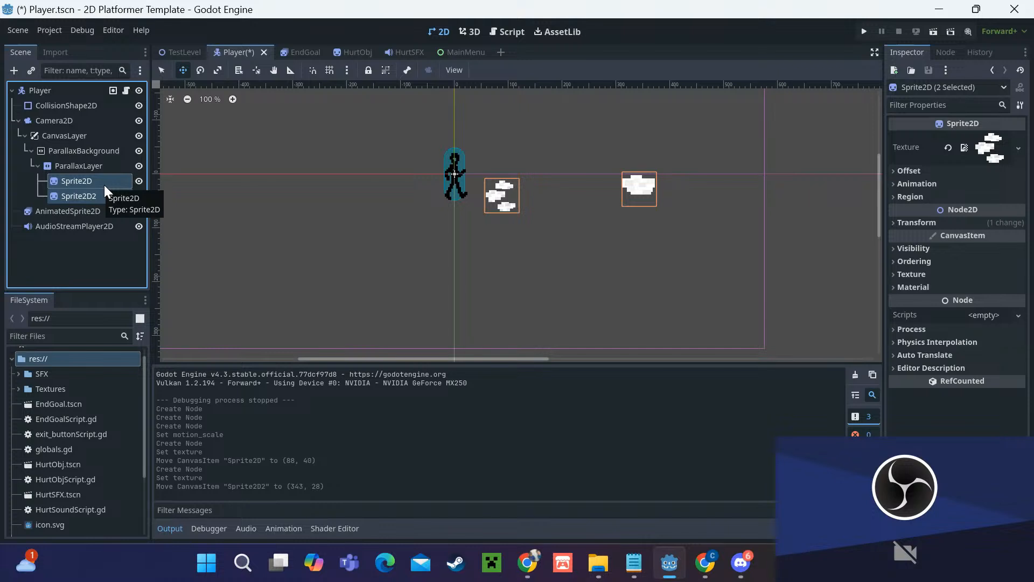
click(93, 166)
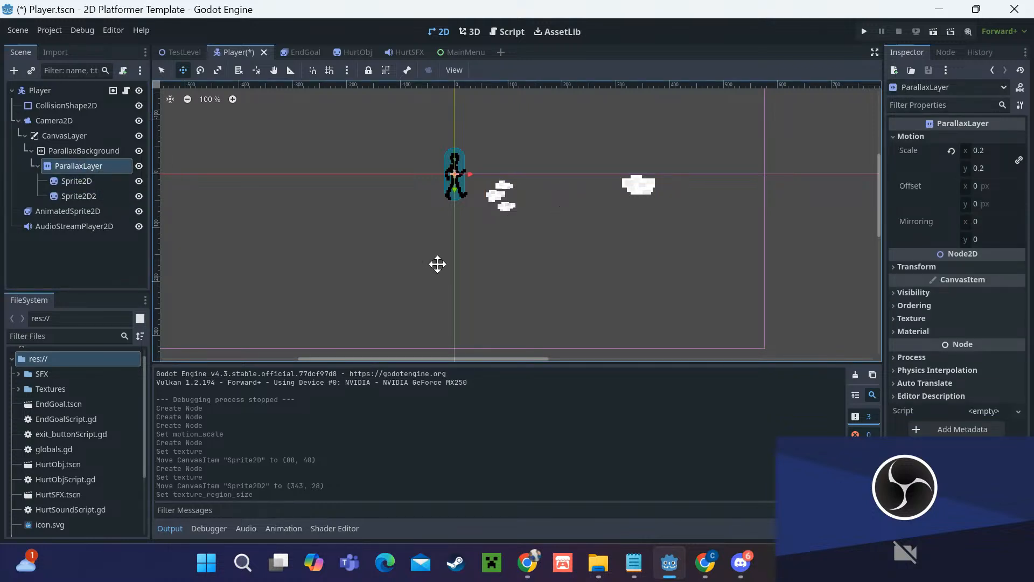
click(77, 169)
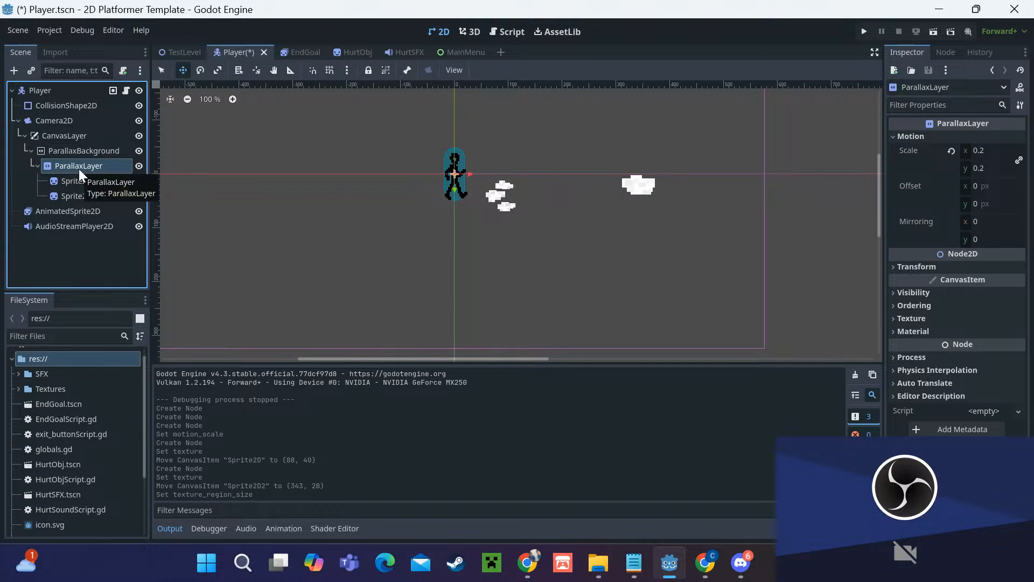
key(ctrl+v)
key(Delete)
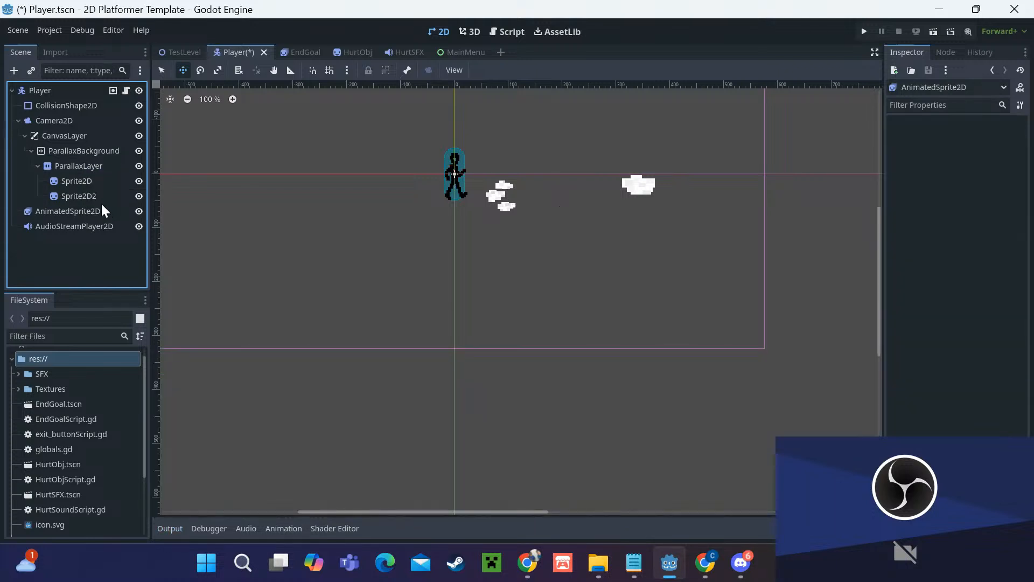
Step: Copy the two cloud sprites, paste them into the ParallaxLayer, and shift the pasted pair about 136 px to the right
click(86, 182)
shift+click(85, 197)
right_click(86, 195)
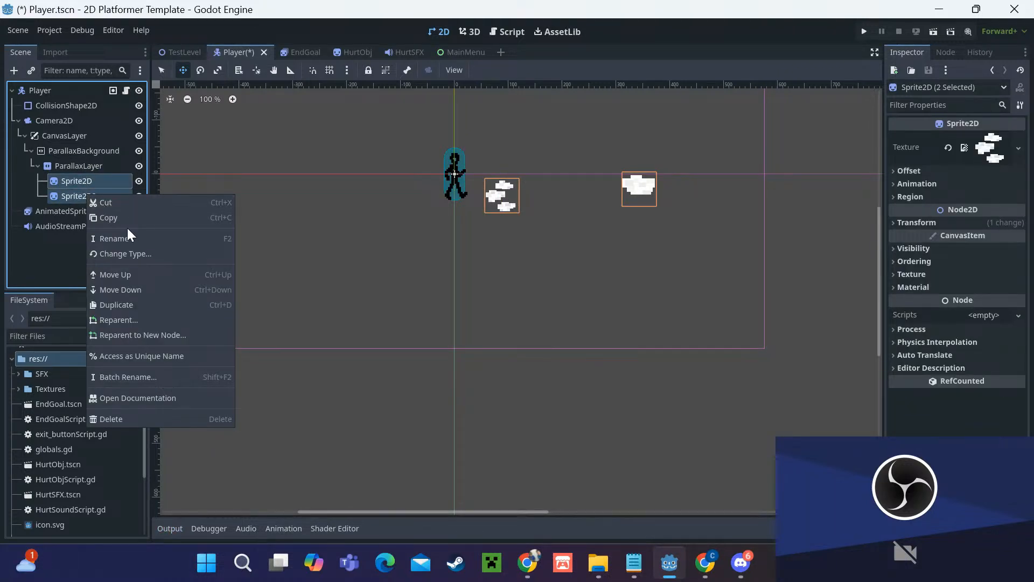
click(123, 221)
click(91, 166)
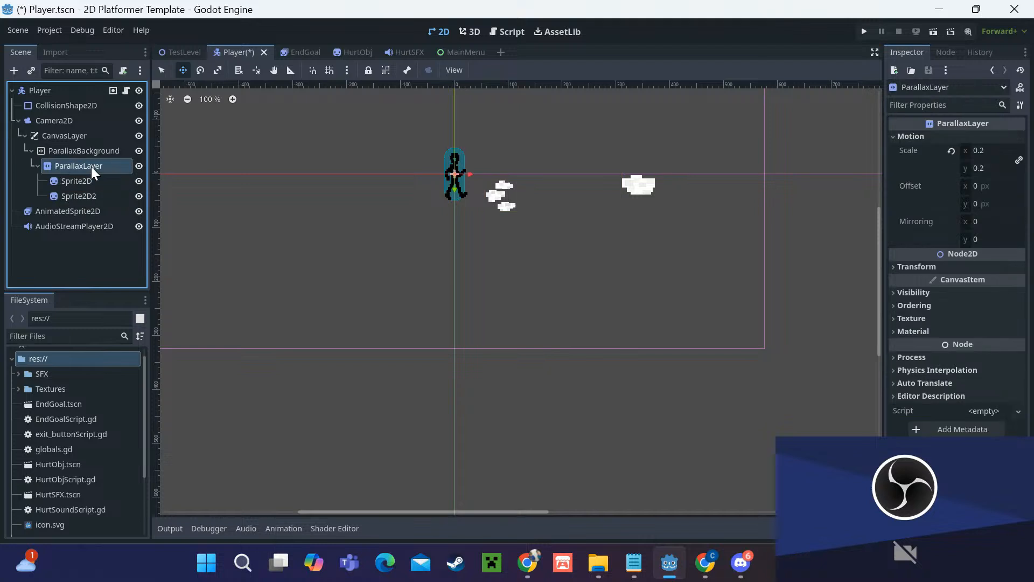
key(ctrl+v)
drag(549, 231, 621, 231)
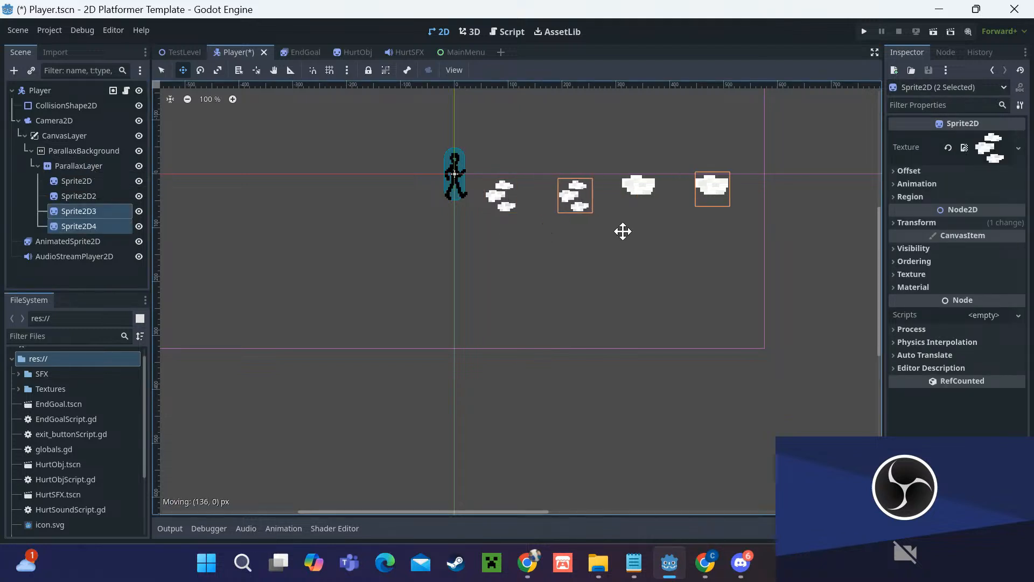
Step: Paste two more cloud pairs into the ParallaxLayer, shifting one pair left past the player and the other to the right
click(80, 166)
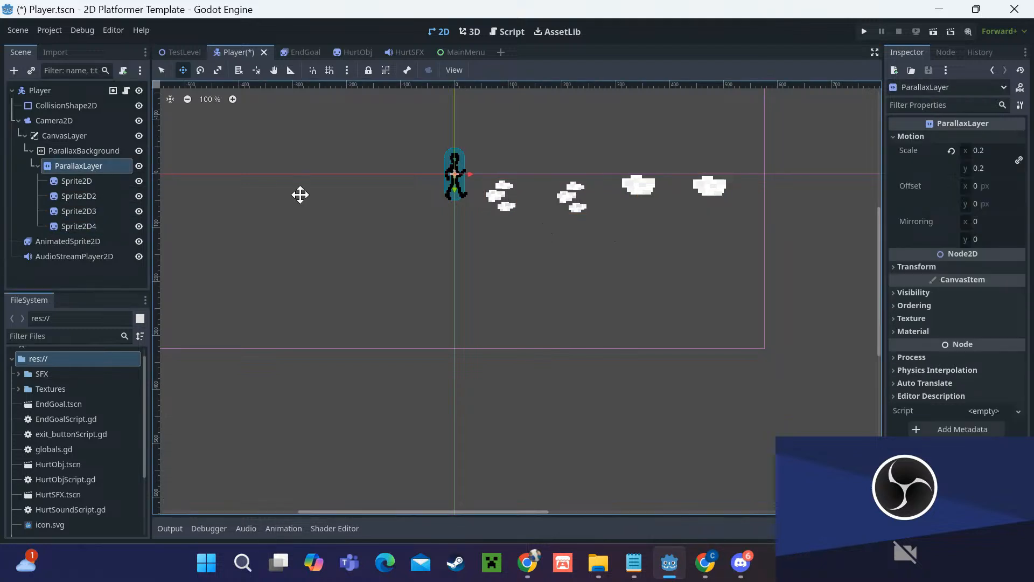
key(ctrl+v)
drag(593, 252, 492, 256)
click(59, 165)
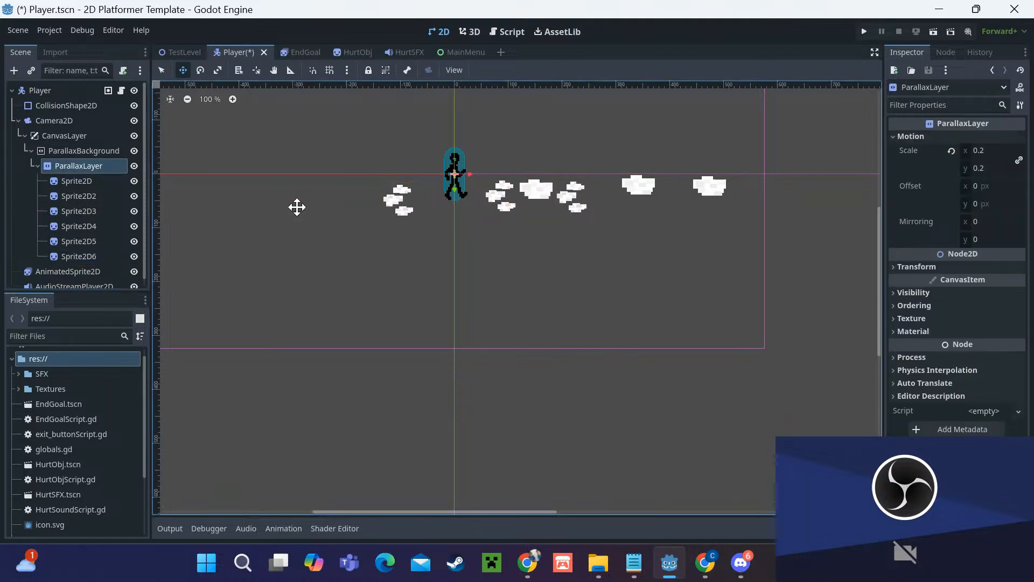
key(ctrl+v)
drag(522, 244, 623, 241)
Step: Paste another two cloud pairs into the ParallaxLayer, nudging one slightly left and moving the last by about (448, 13) px
click(71, 165)
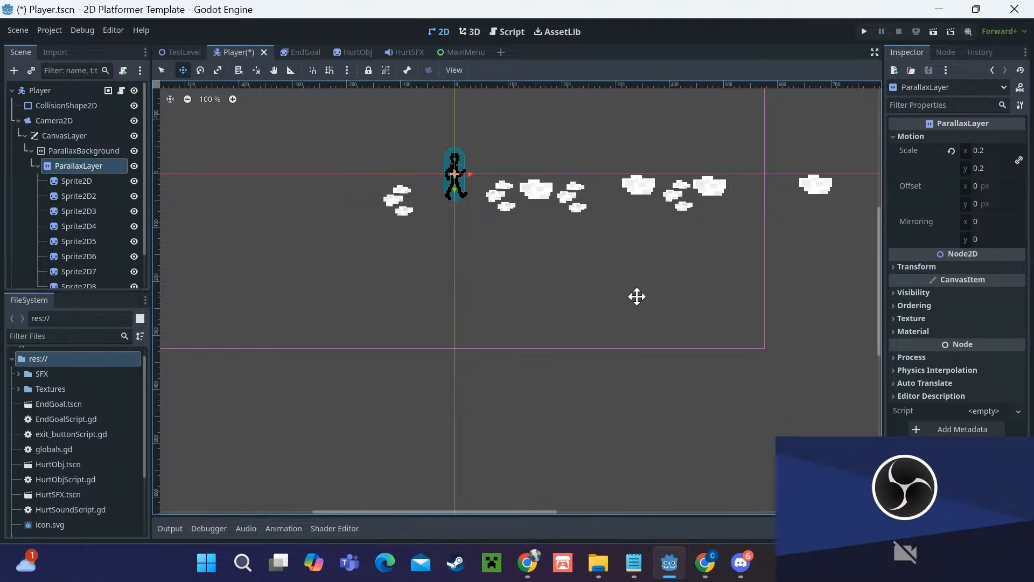
key(ctrl+v)
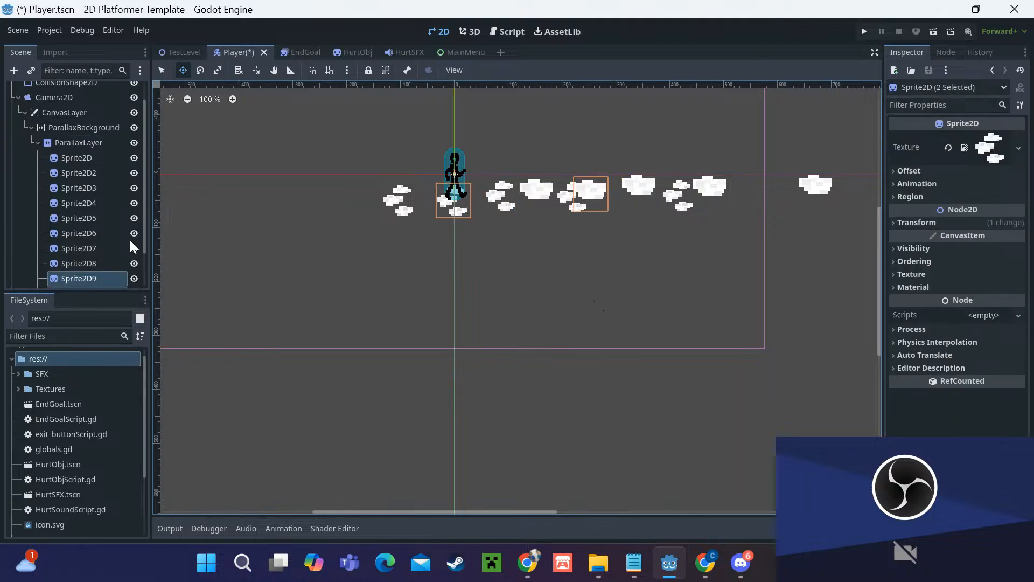
click(73, 142)
key(ctrl+v)
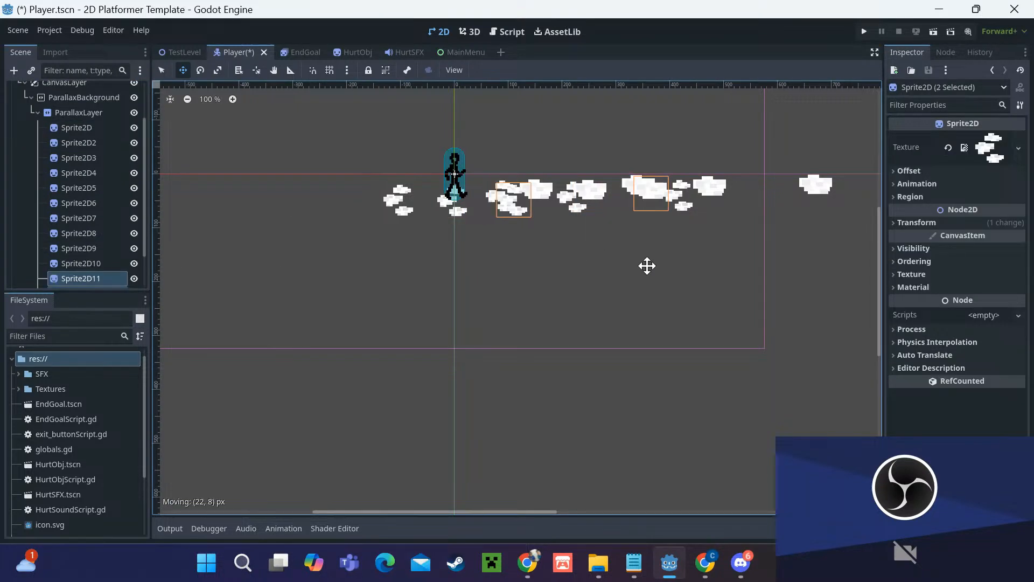
drag(649, 265, 836, 261)
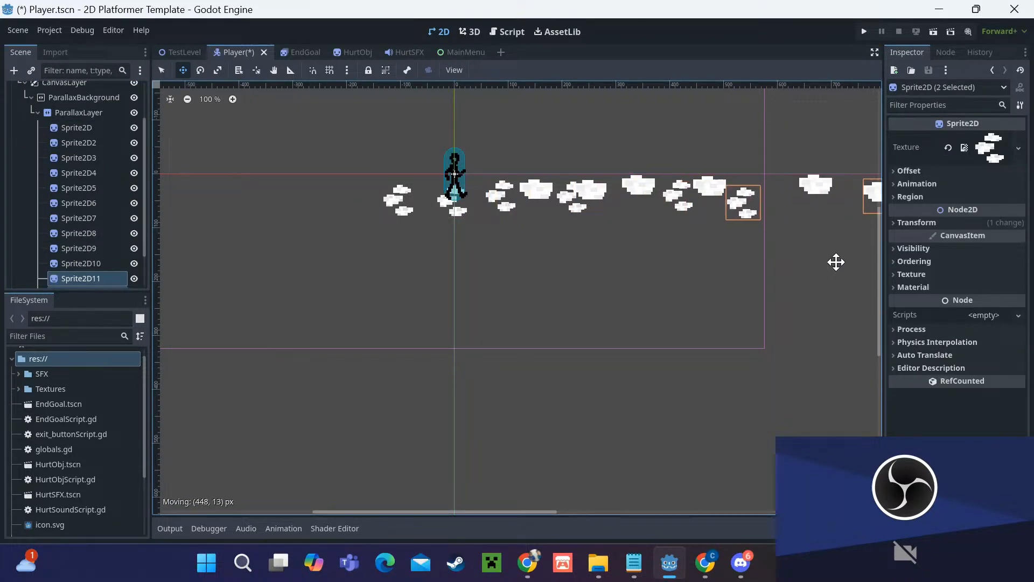
Step: Run the TestLevel scene and move and jump with the player to check the clouds' parallax scrolling
click(184, 52)
click(930, 32)
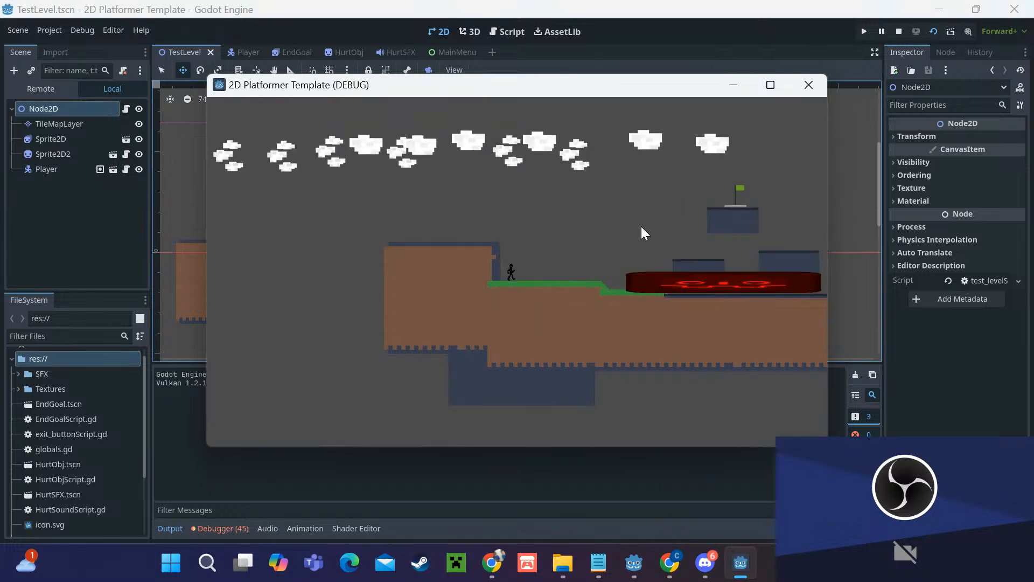
key(d)
key(space)
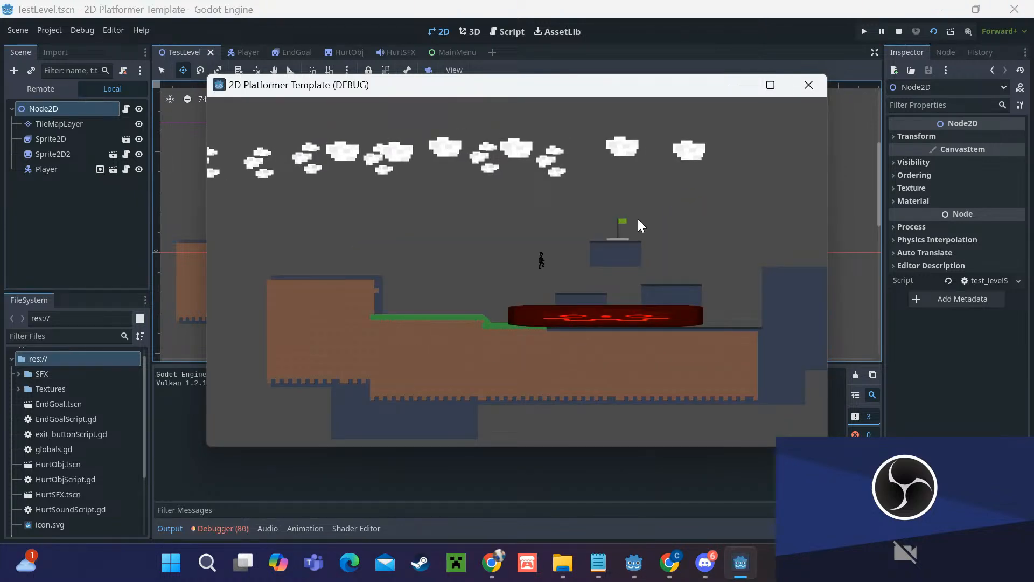
key(space)
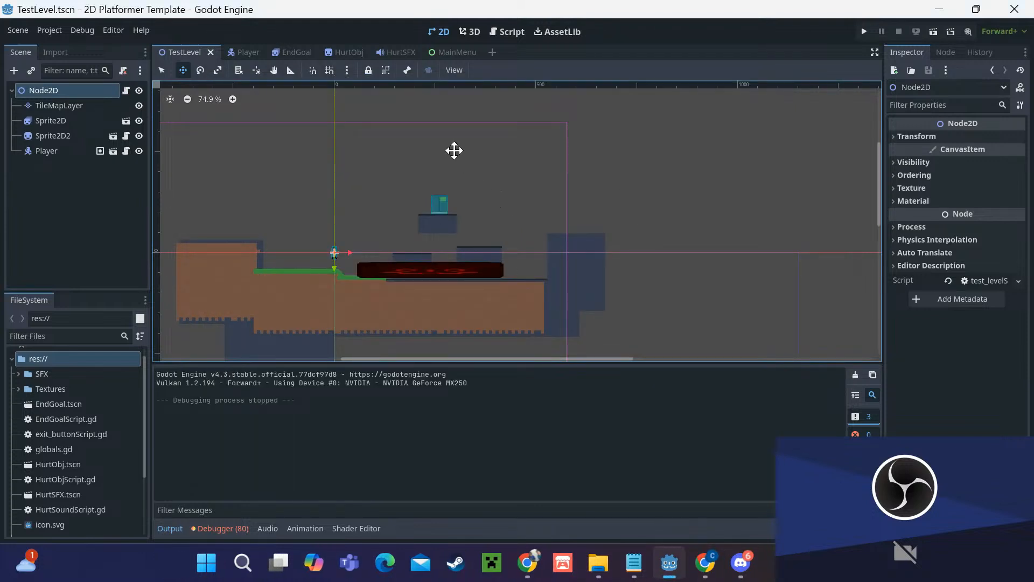
click(511, 35)
click(470, 32)
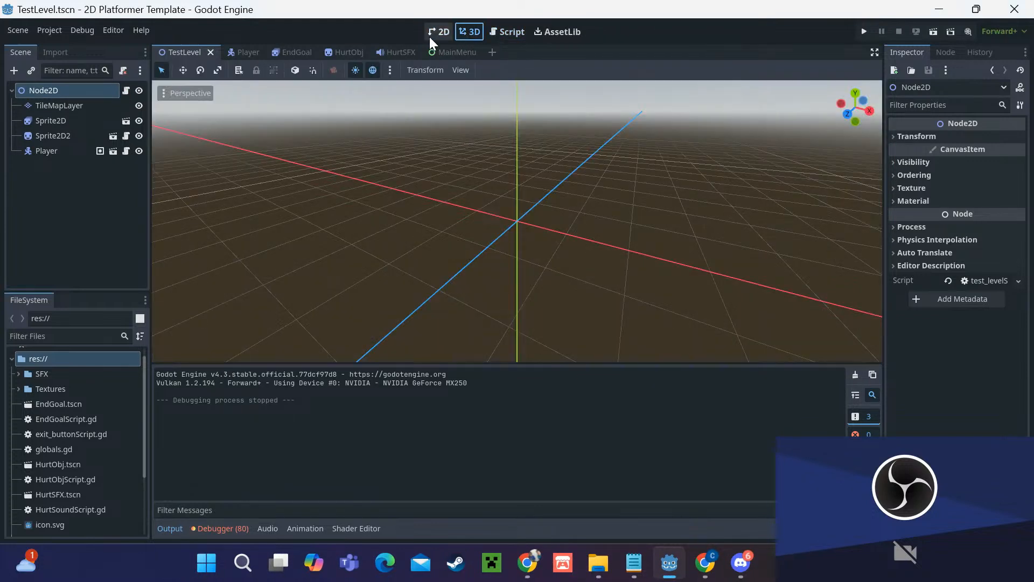
click(439, 32)
Step: Return to the Player scene and add a second ParallaxLayer node as a child of the ParallaxBackground
click(253, 50)
scroll(454, 173, down, 4)
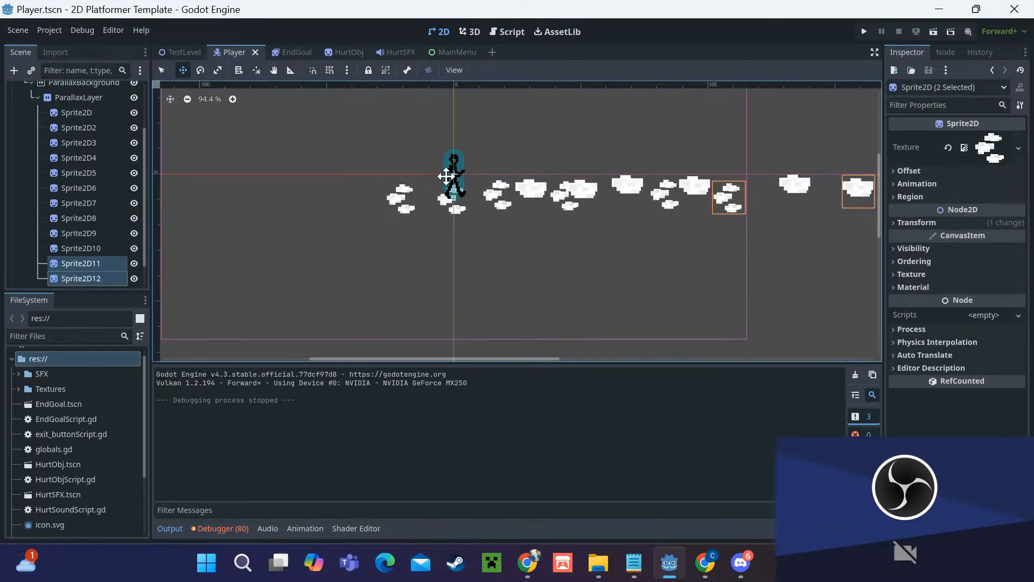
scroll(85, 128, up, 2)
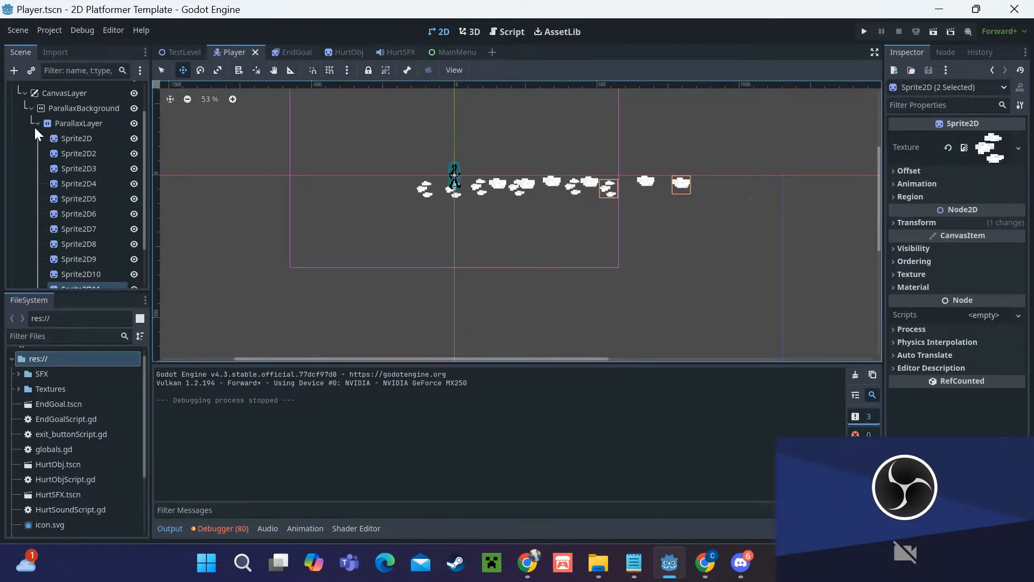
click(36, 125)
click(79, 147)
right_click(80, 147)
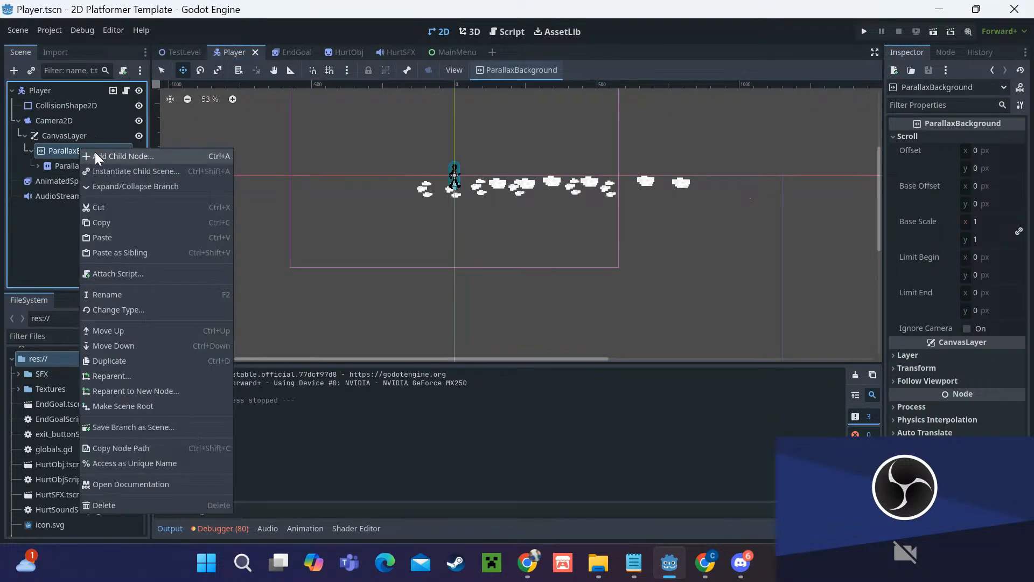
click(95, 152)
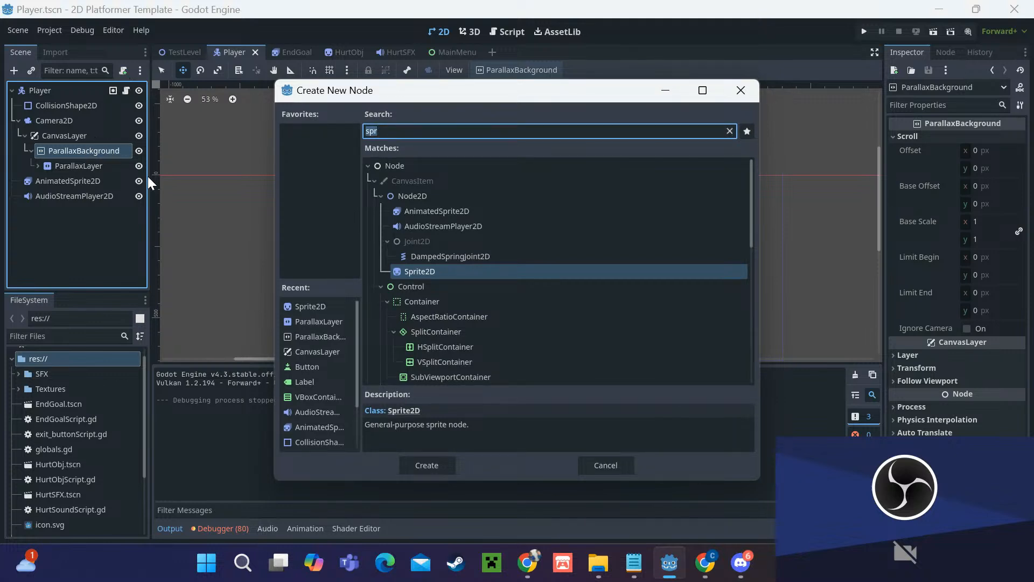
text(para)
click(464, 332)
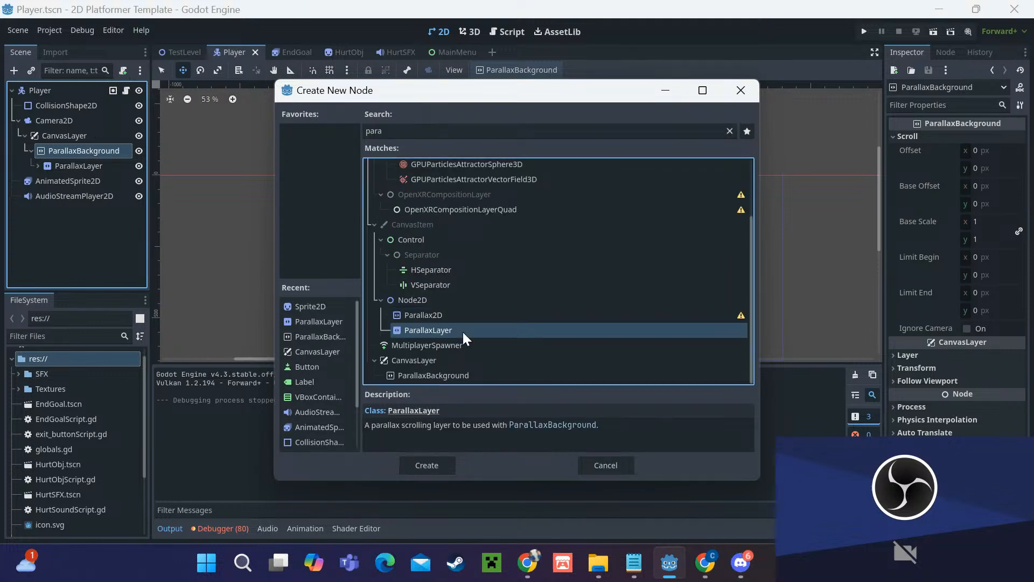
click(418, 462)
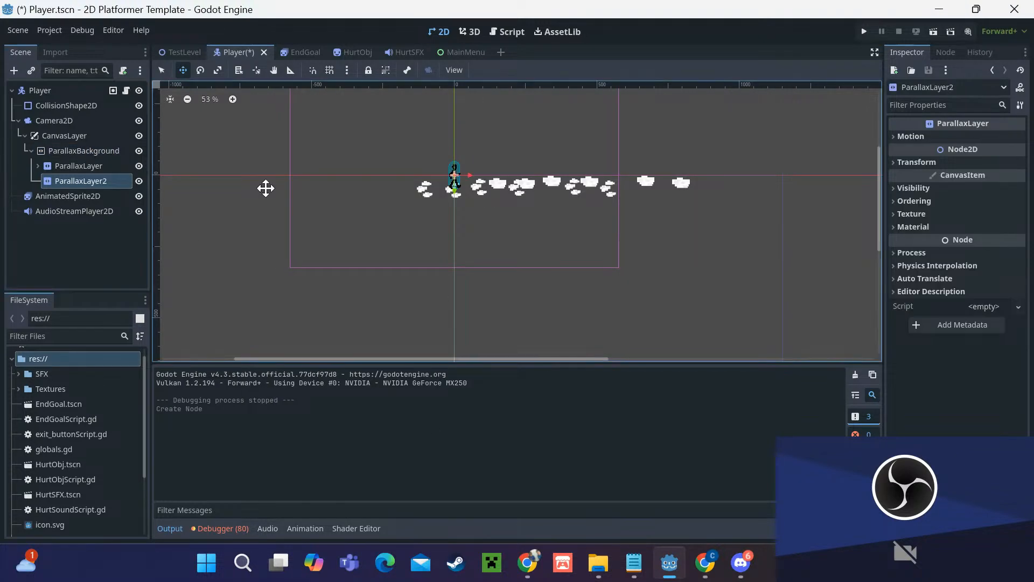
Step: Add a Sprite2D node as a child of ParallaxLayer2
right_click(94, 181)
click(133, 186)
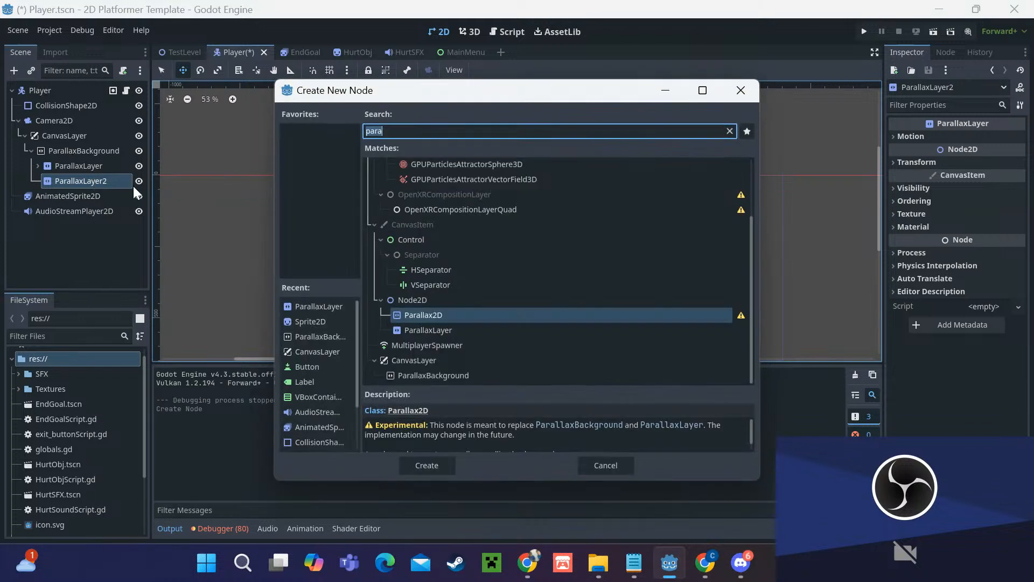
text(spr)
click(435, 462)
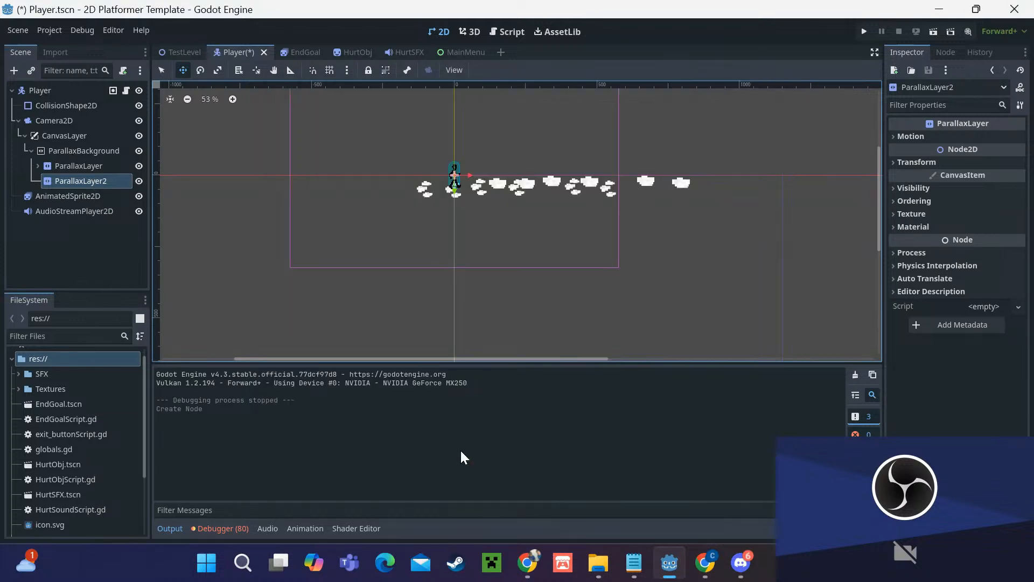
Step: Load ParallaxBackground.png from the Textures folder as the new sprite's texture
click(983, 140)
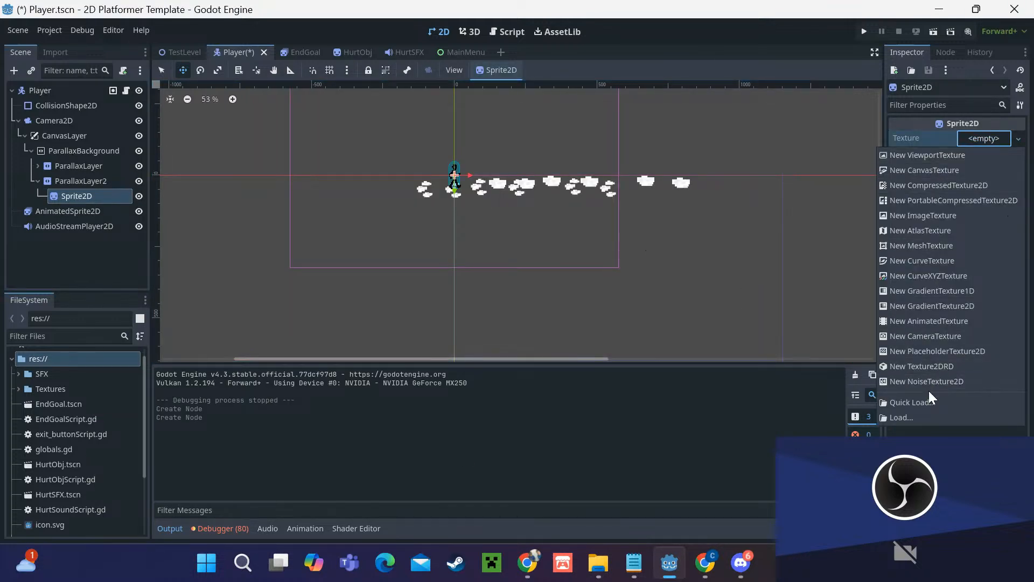
click(919, 415)
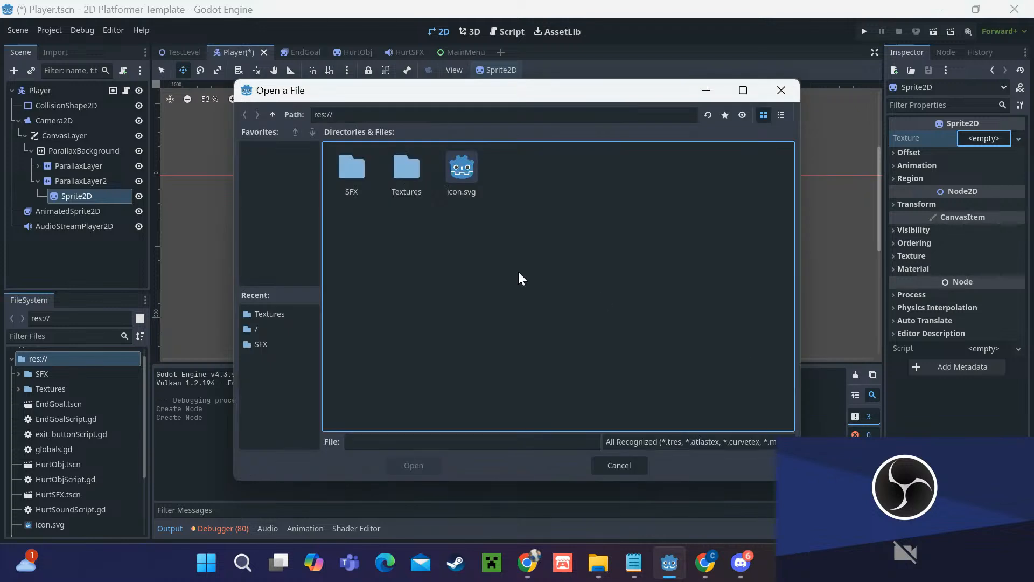
double_click(396, 186)
click(396, 188)
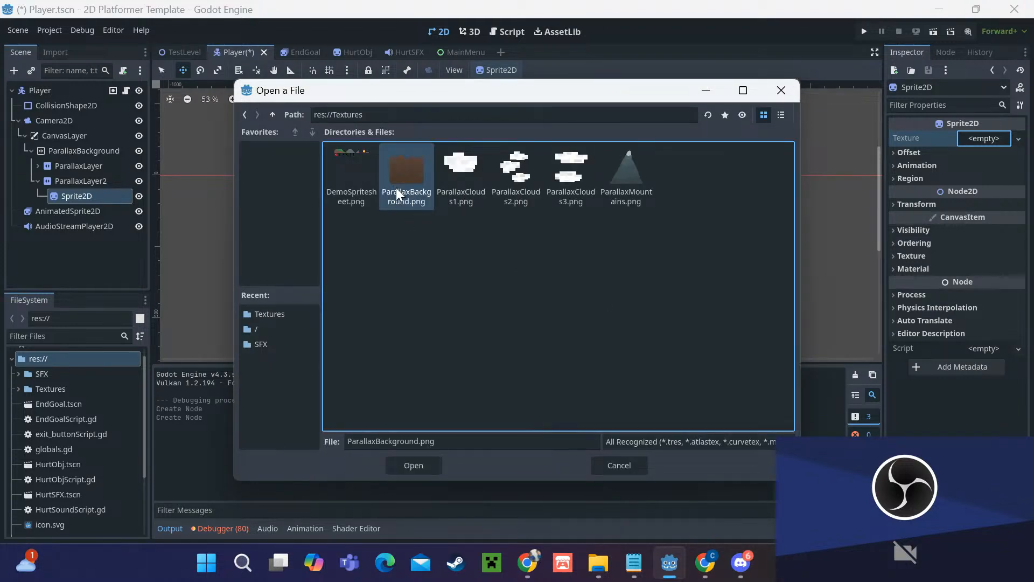
click(409, 470)
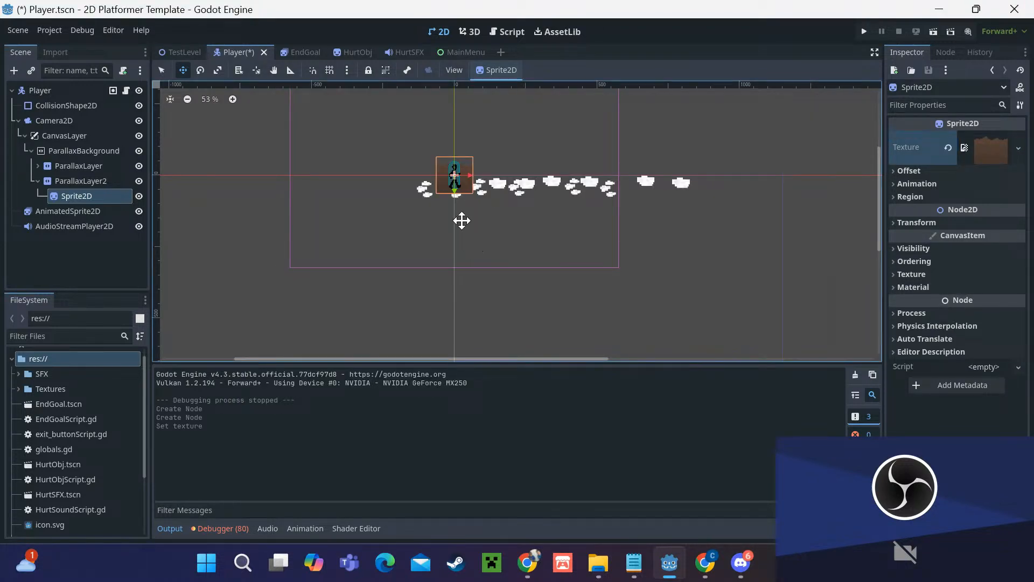
Step: Move the background sprite to about (602, 426) and scale it to about (15.12, 6.8)
scroll(462, 220, down, 2)
scroll(522, 224, up, 9)
scroll(619, 237, down, 7)
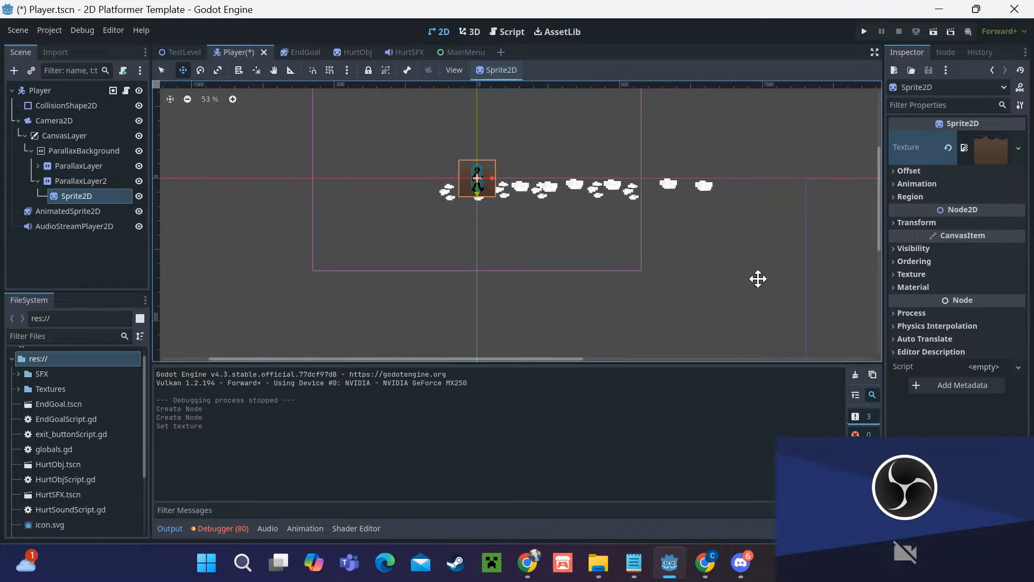
scroll(754, 283, down, 1)
scroll(743, 294, down, 2)
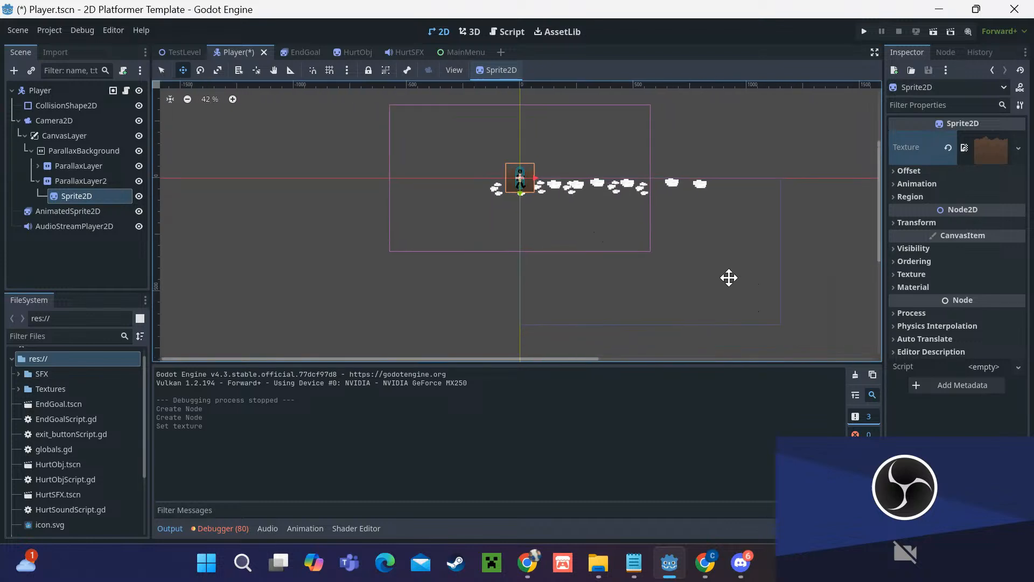
middle_drag(729, 278, 653, 253)
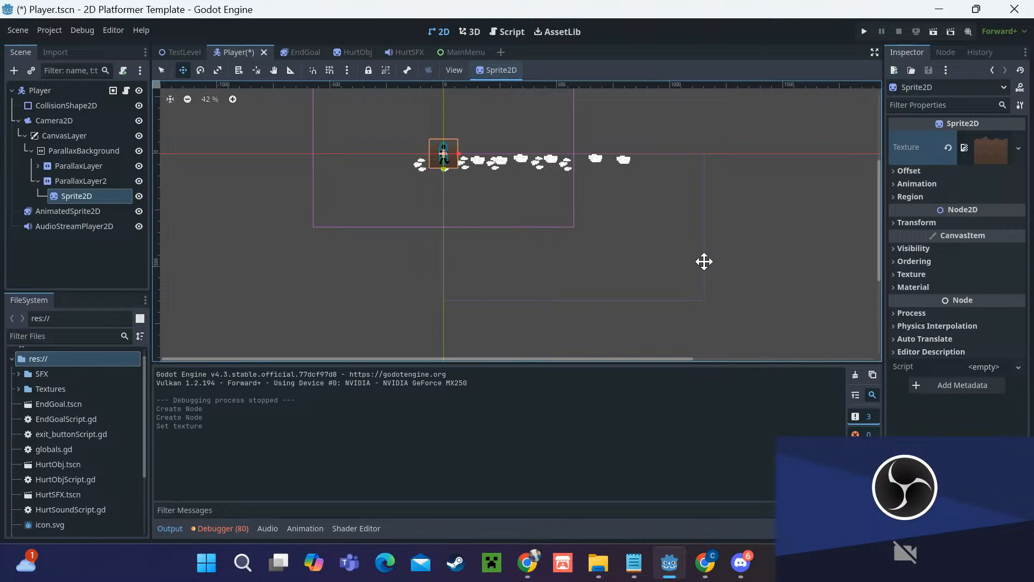
drag(523, 212, 648, 305)
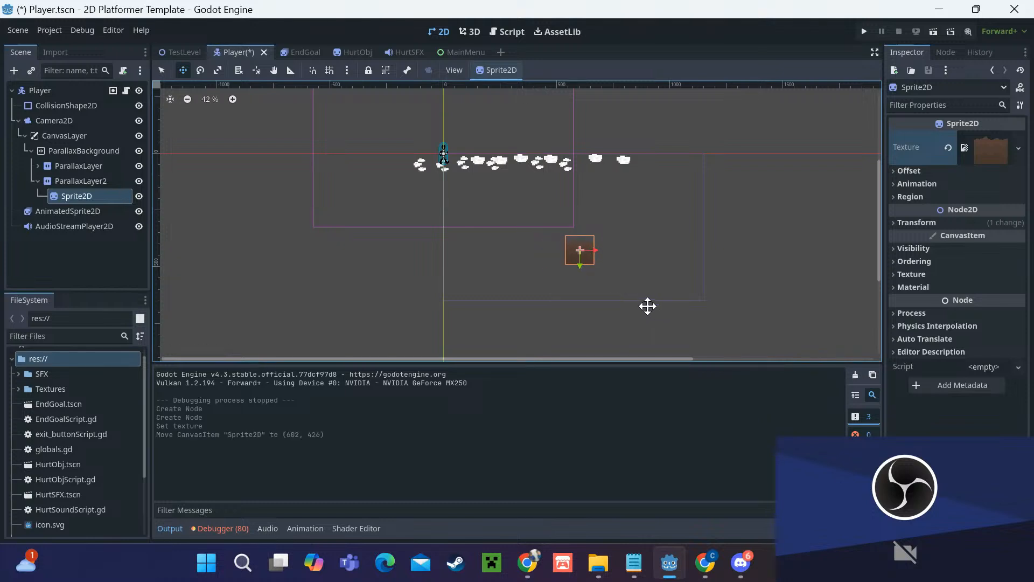
click(215, 72)
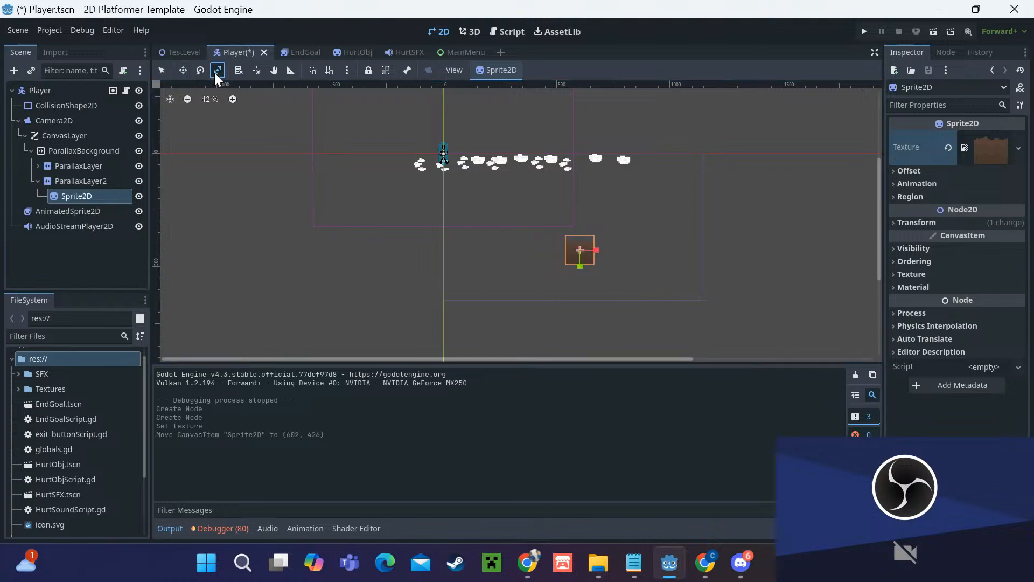
drag(596, 250, 788, 275)
drag(577, 269, 576, 348)
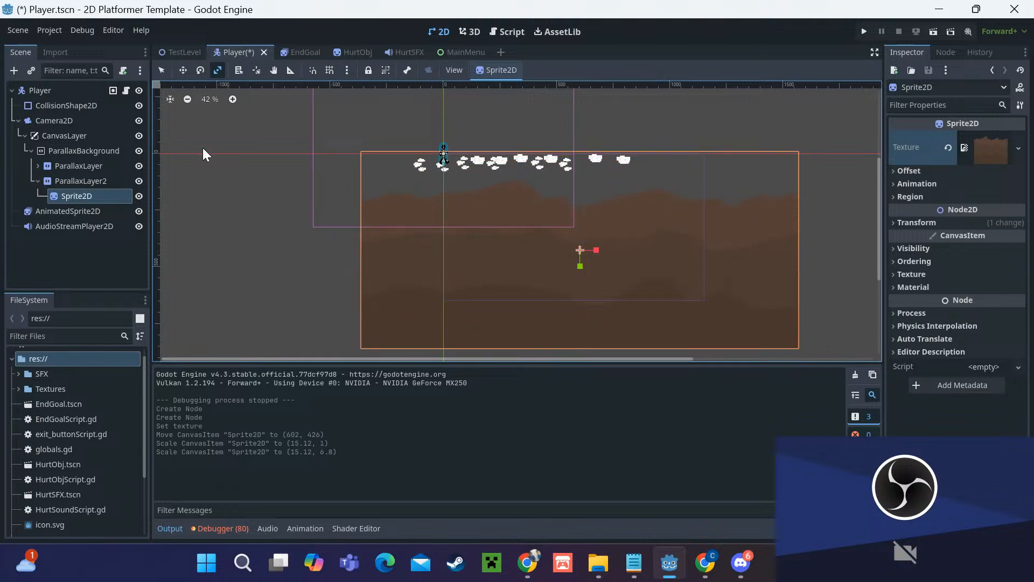
Step: Move the enlarged background sprite down to about (604, 547)
click(184, 71)
drag(654, 228, 656, 254)
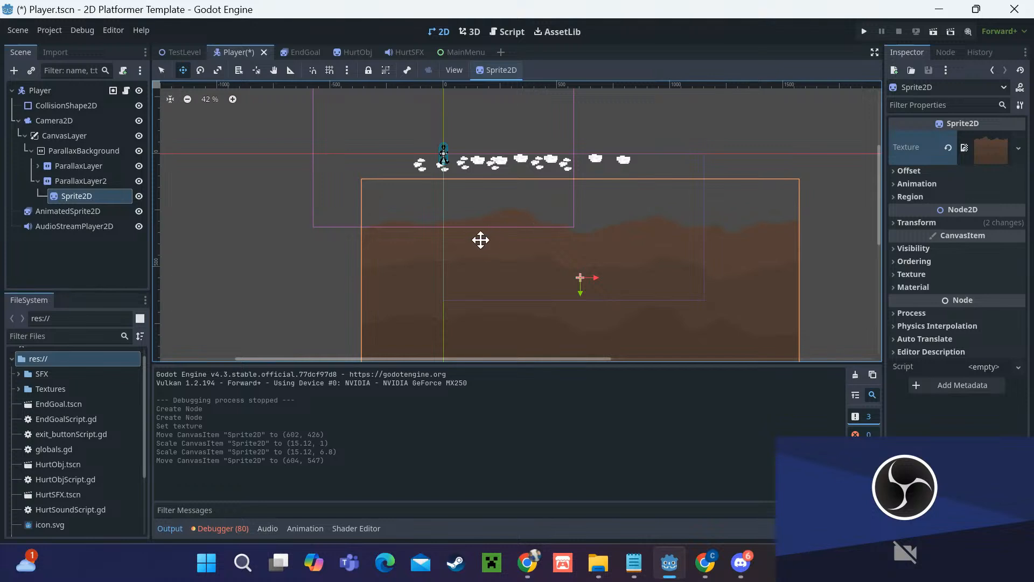
scroll(553, 263, up, 2)
scroll(628, 247, up, 1)
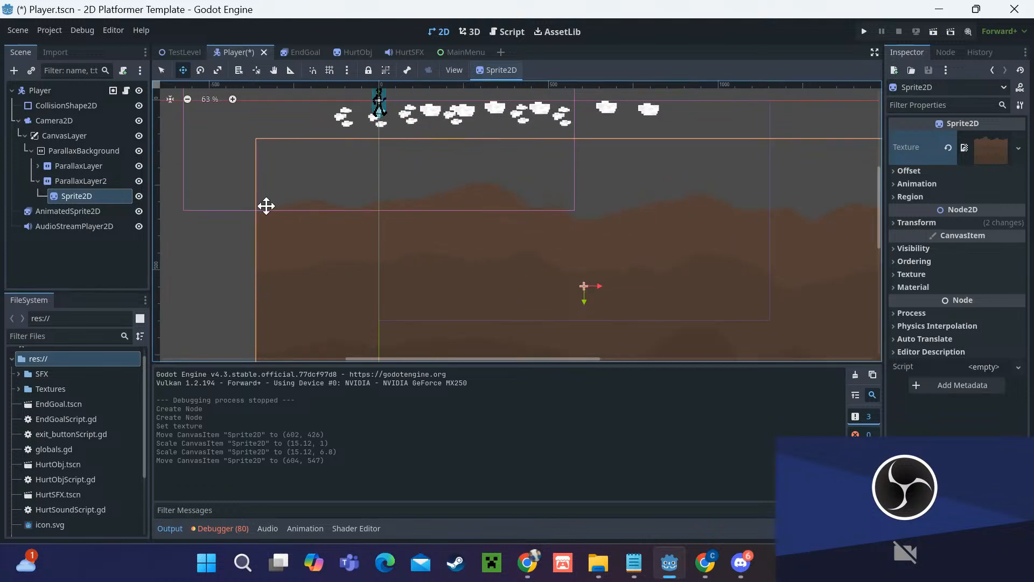
Step: Set the motion scale of ParallaxLayer2 to 0.4 on both axes
click(77, 183)
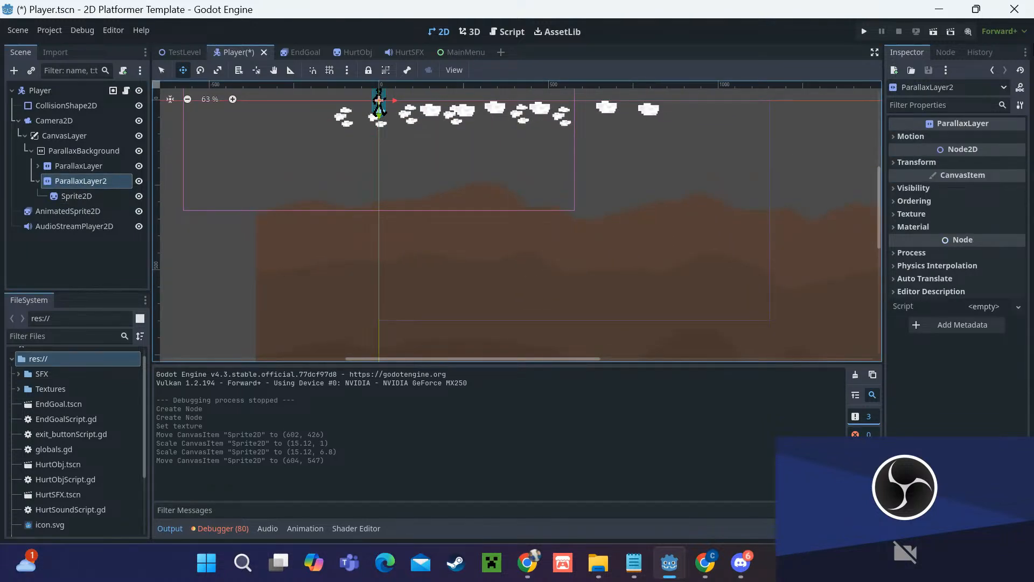
click(936, 136)
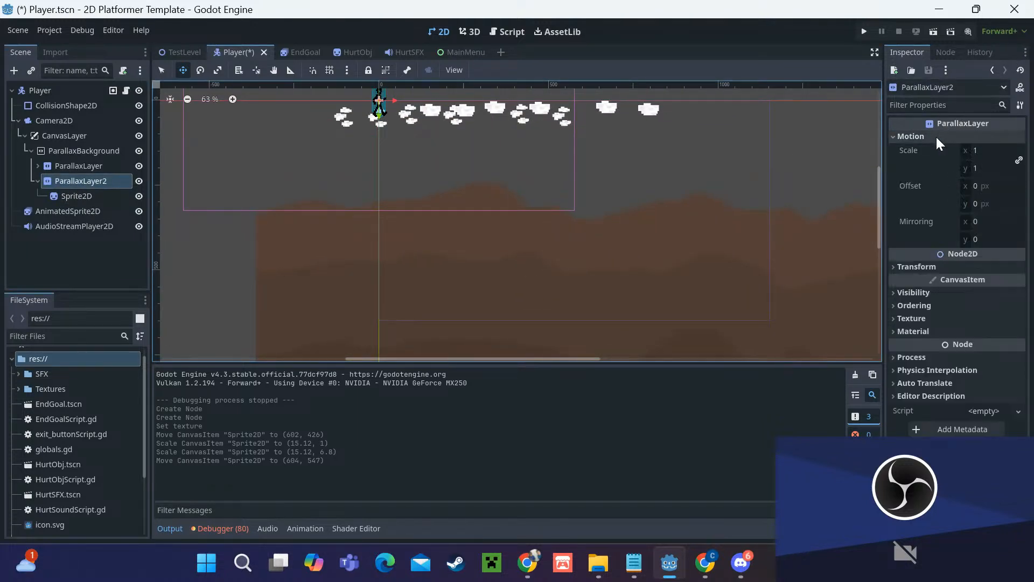
click(976, 152)
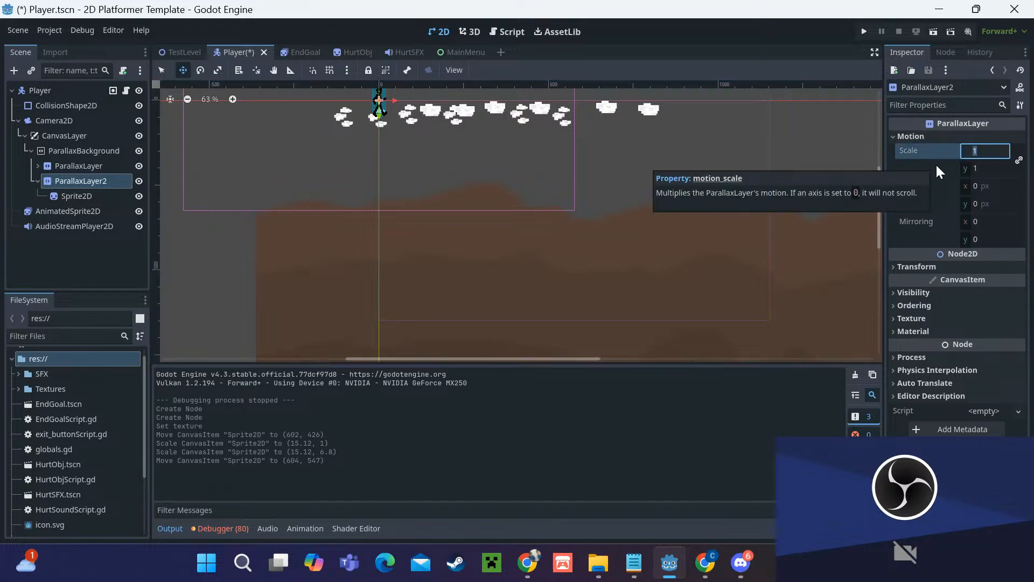
text(0.4)
key(Return)
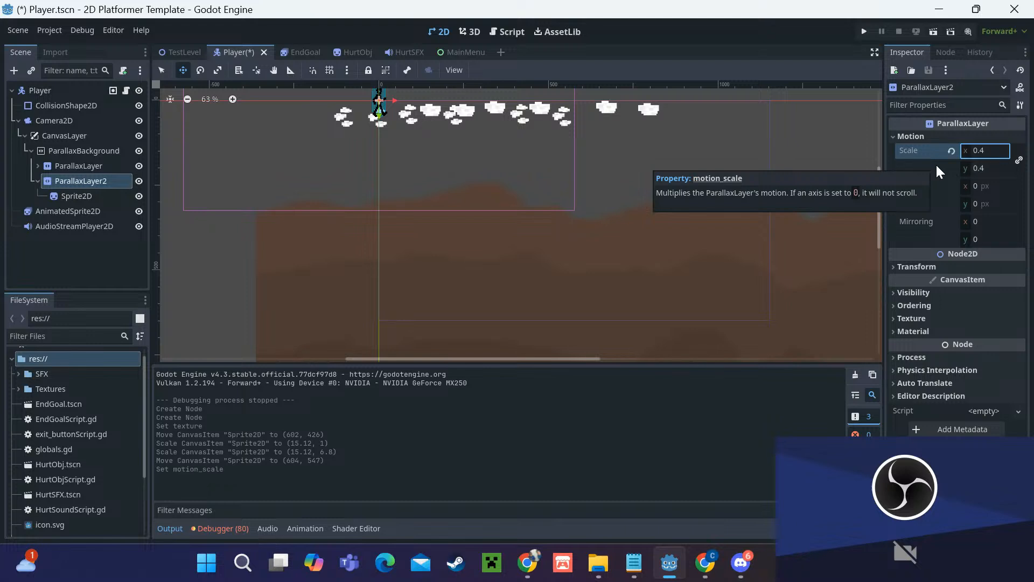
Step: Run the TestLevel scene and move and jump the player across the platforms to check the parallax layers
click(173, 52)
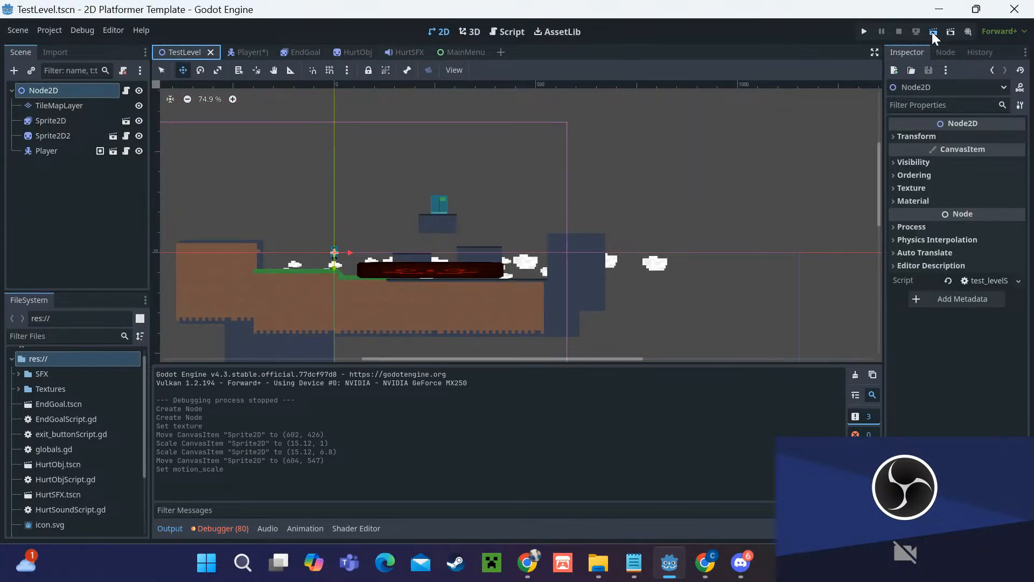
click(933, 31)
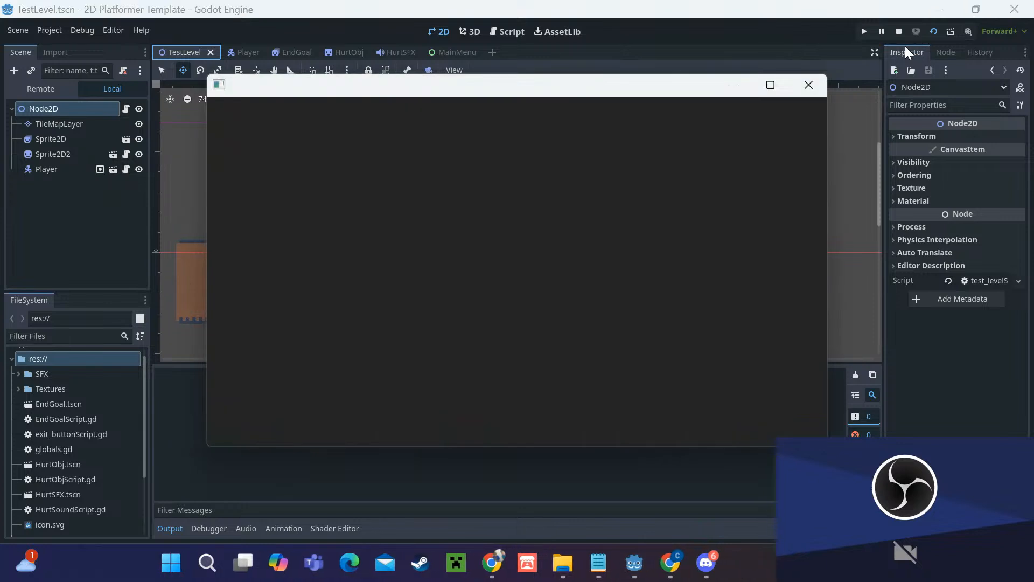
key(Left)
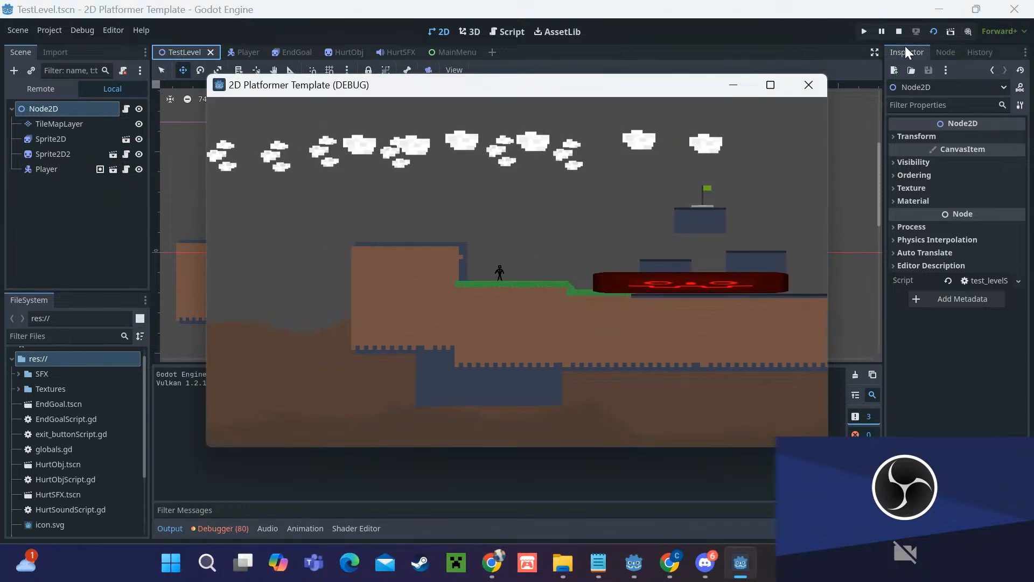
key(Right)
key(space)
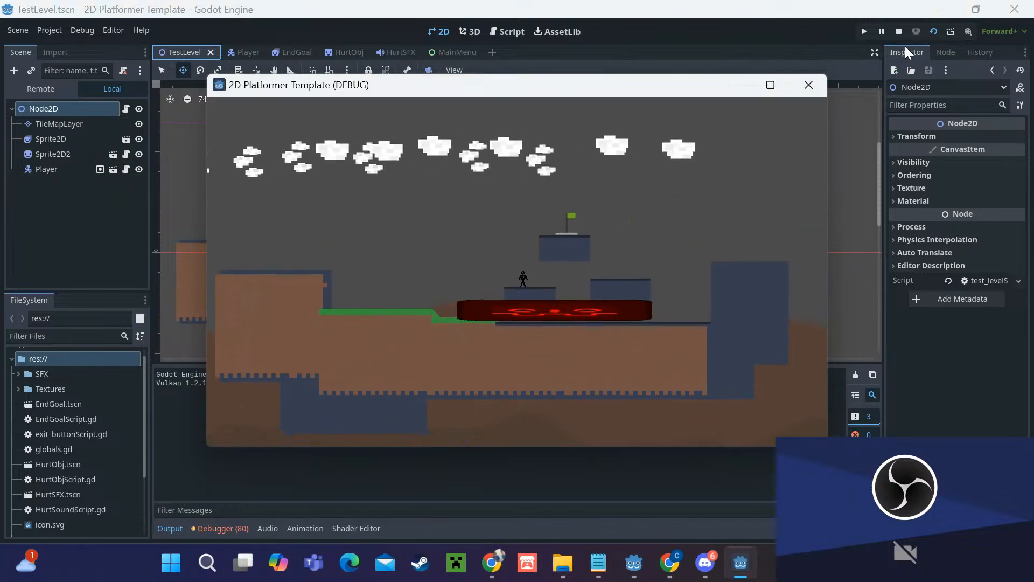
key(space)
key(Right)
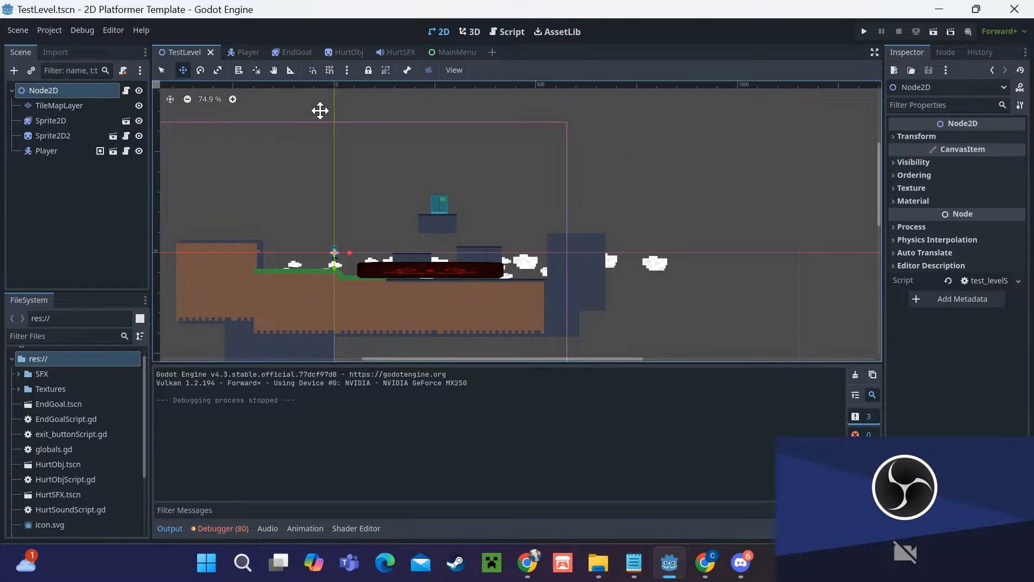
Step: Look through the Application, Display, Internationalization and GUI sections of the project settings for a background colour option
click(43, 27)
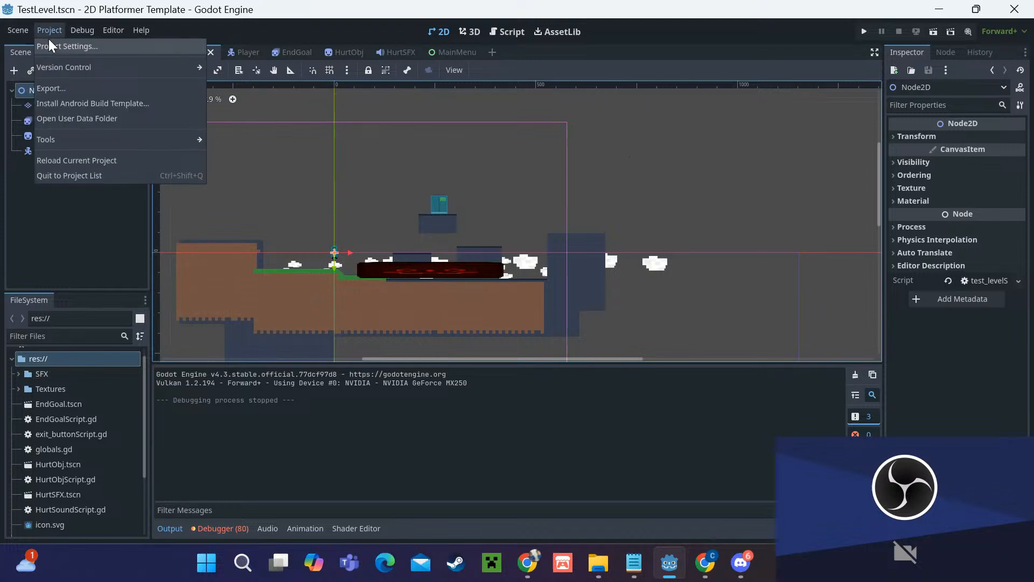
click(50, 44)
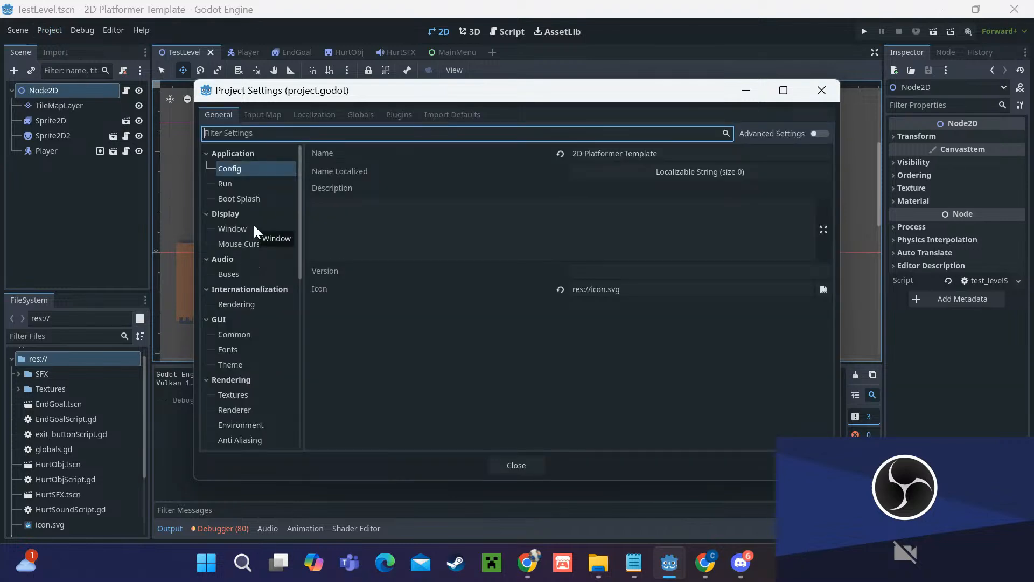
click(241, 186)
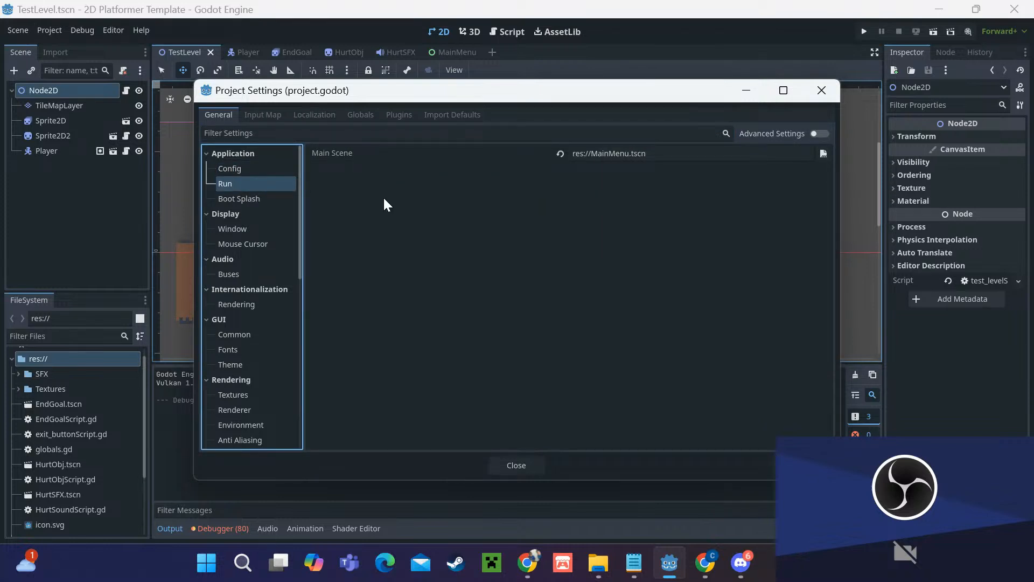
click(266, 229)
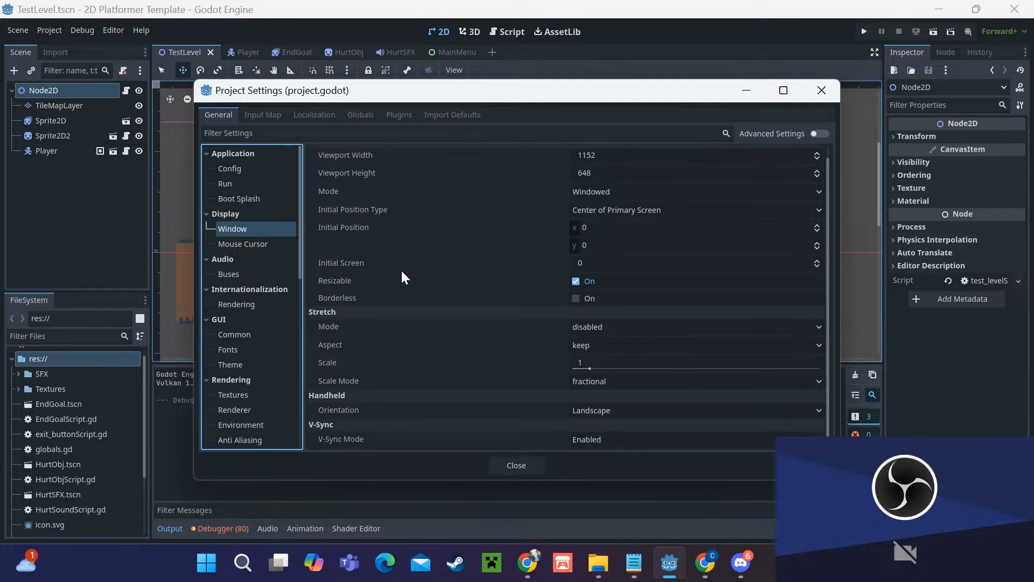
scroll(266, 272, down, 3)
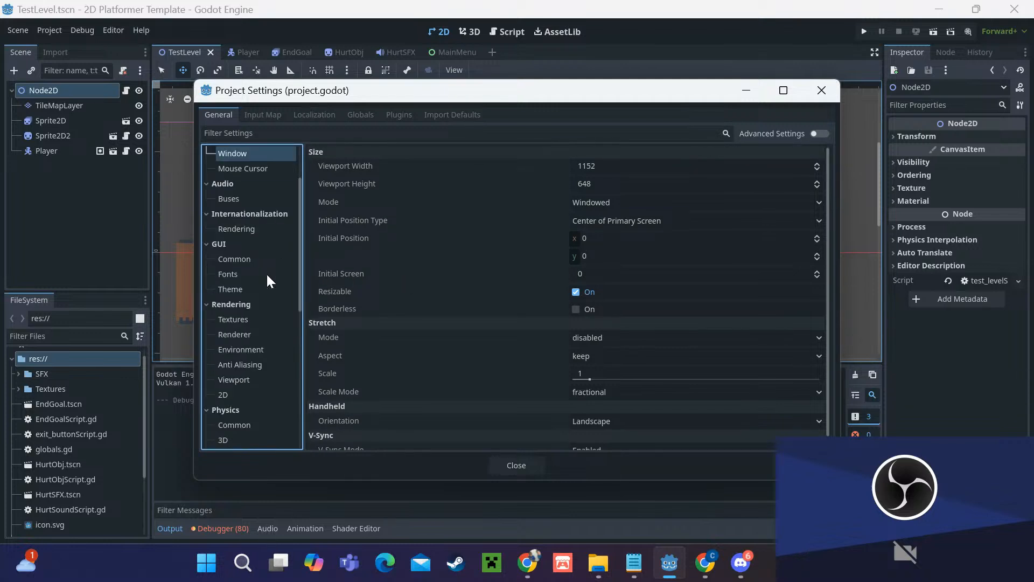
scroll(243, 260, up, 3)
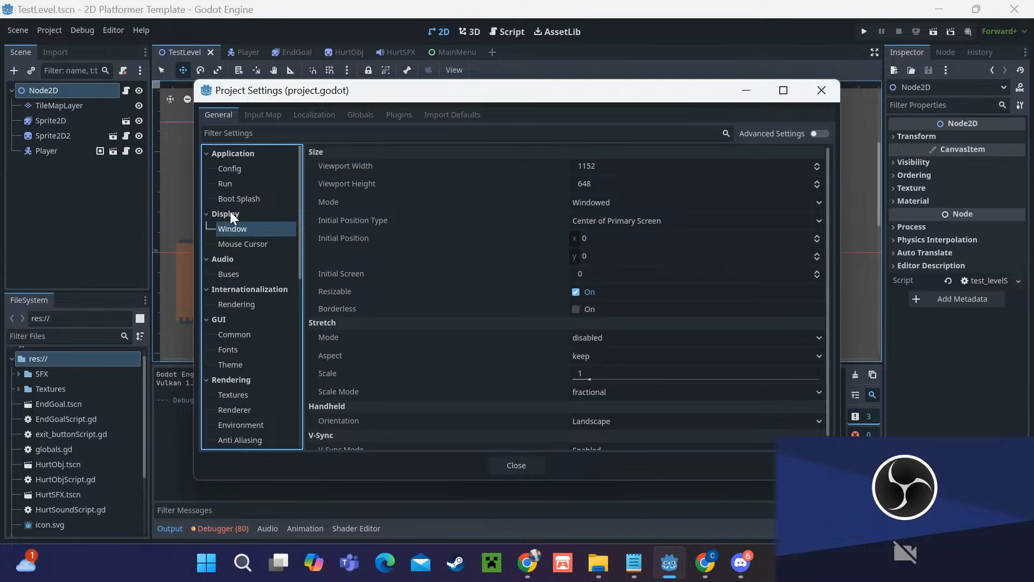
click(228, 305)
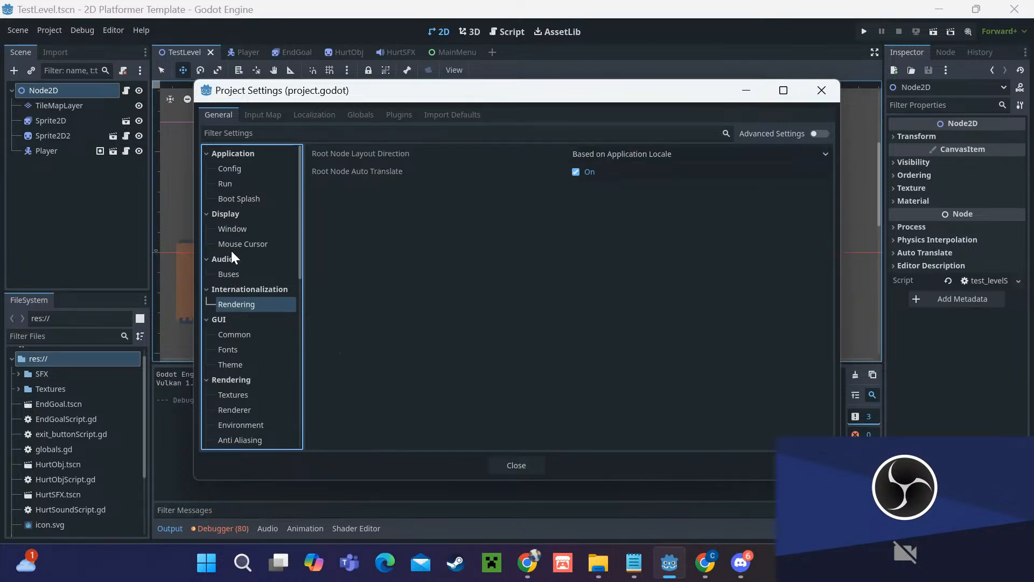
click(229, 229)
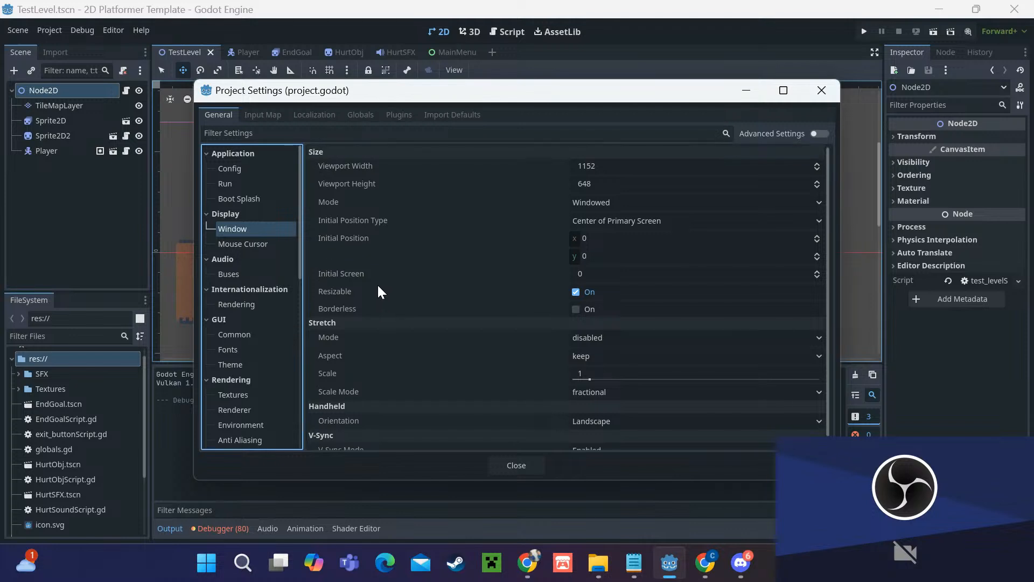
click(230, 334)
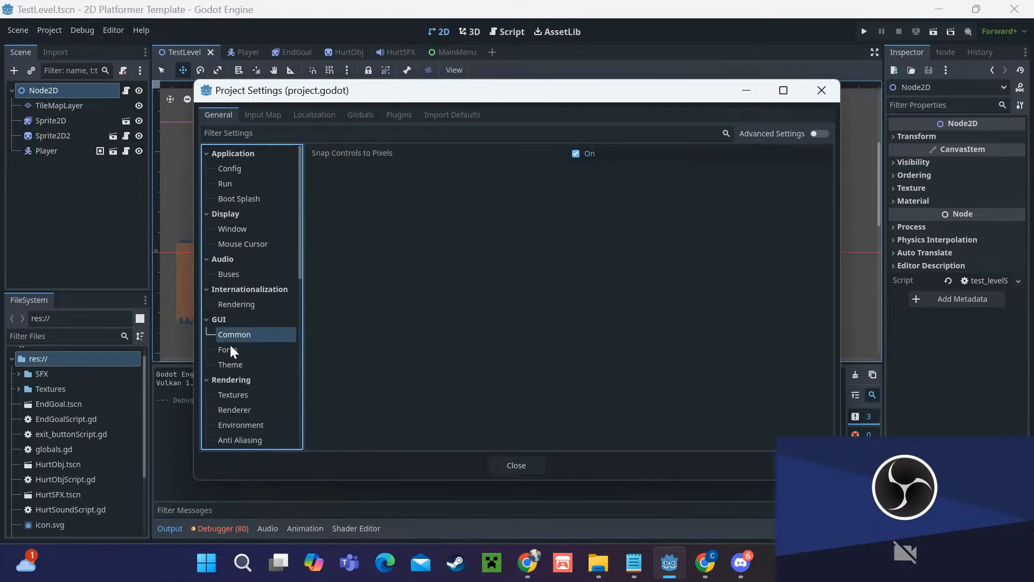
click(229, 349)
click(231, 364)
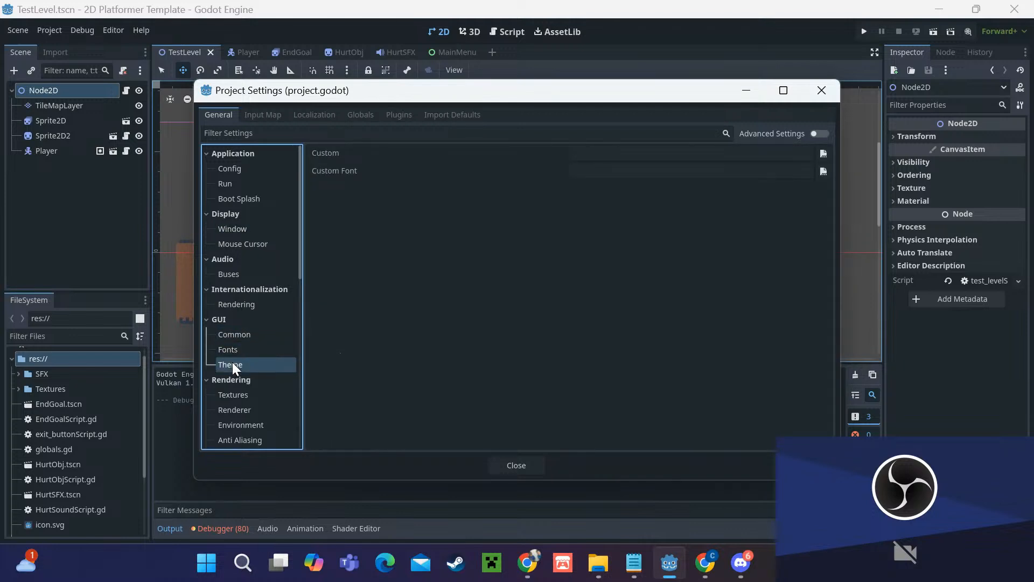
click(227, 186)
click(233, 169)
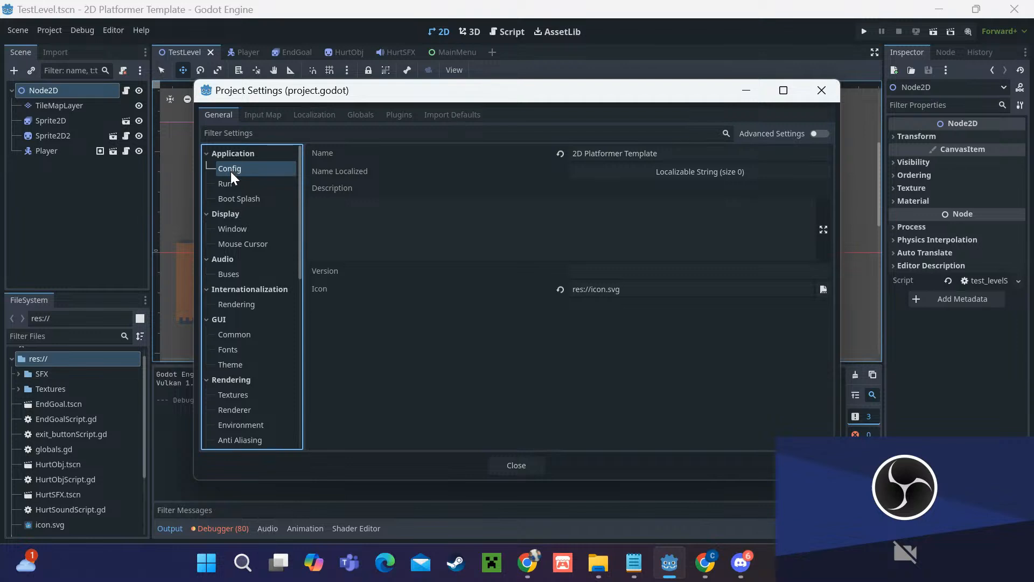
Step: Set the Boot Splash background colour to a medium blue in the project settings
click(230, 200)
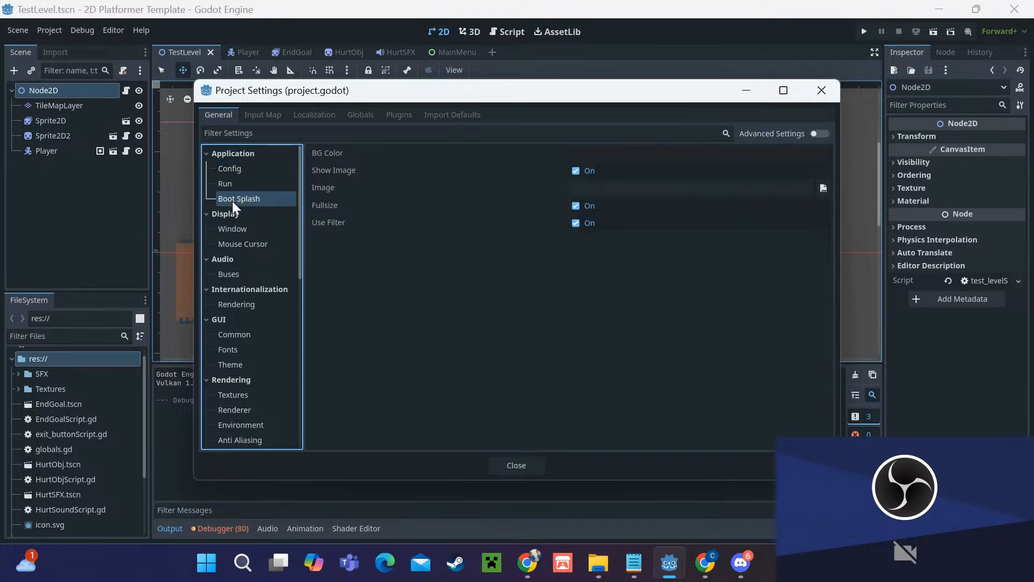
click(718, 156)
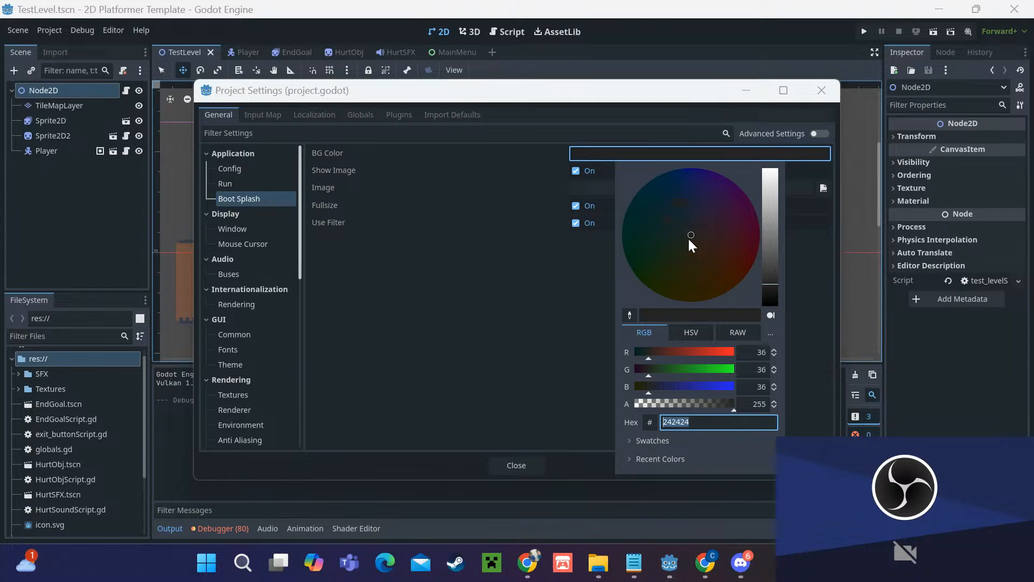
click(692, 195)
drag(769, 239, 768, 249)
click(526, 315)
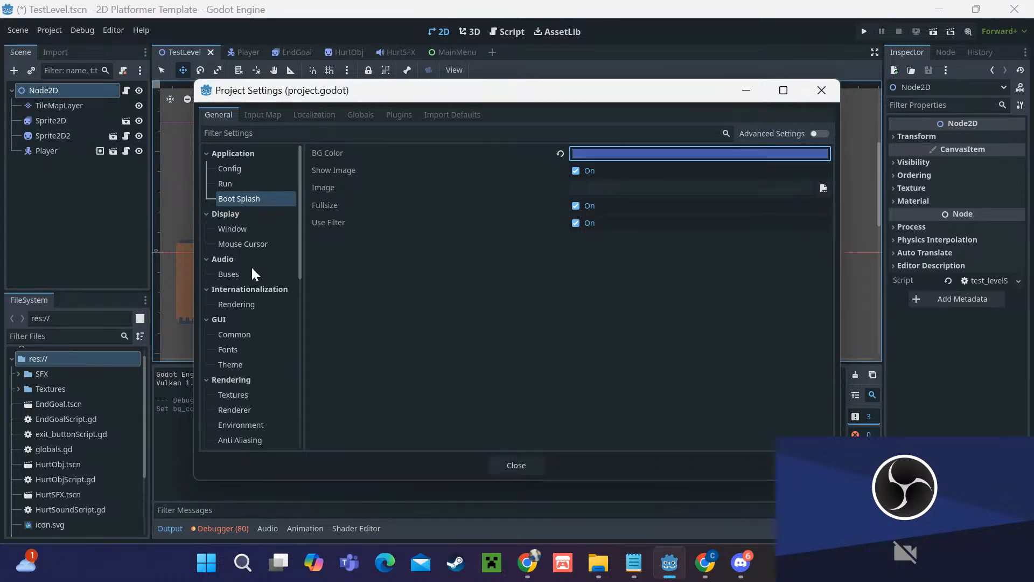
Step: Check the Physics, Rendering, Navigation and Window project settings for a background colour option, and close the settings
scroll(242, 237, down, 4)
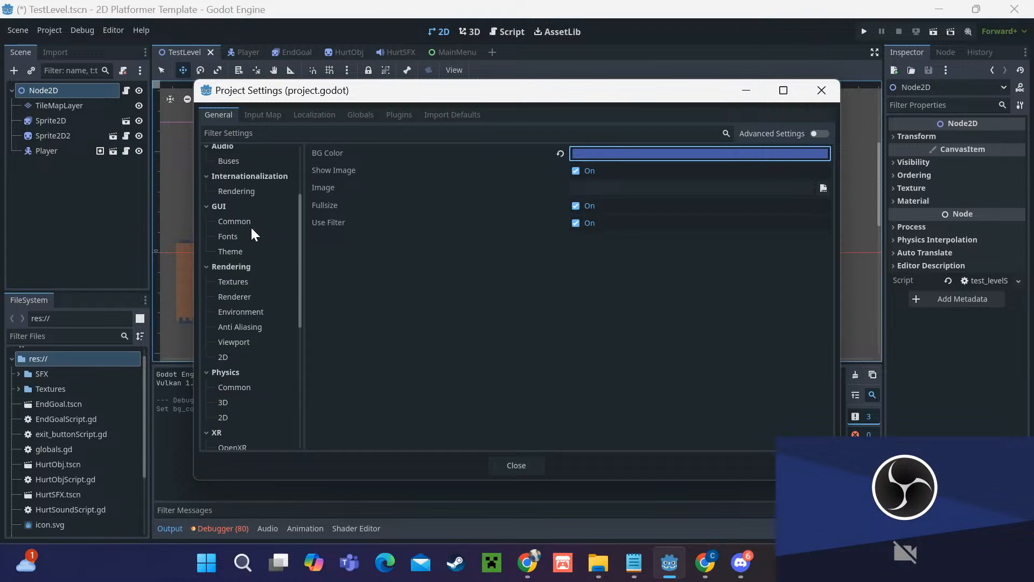
click(233, 378)
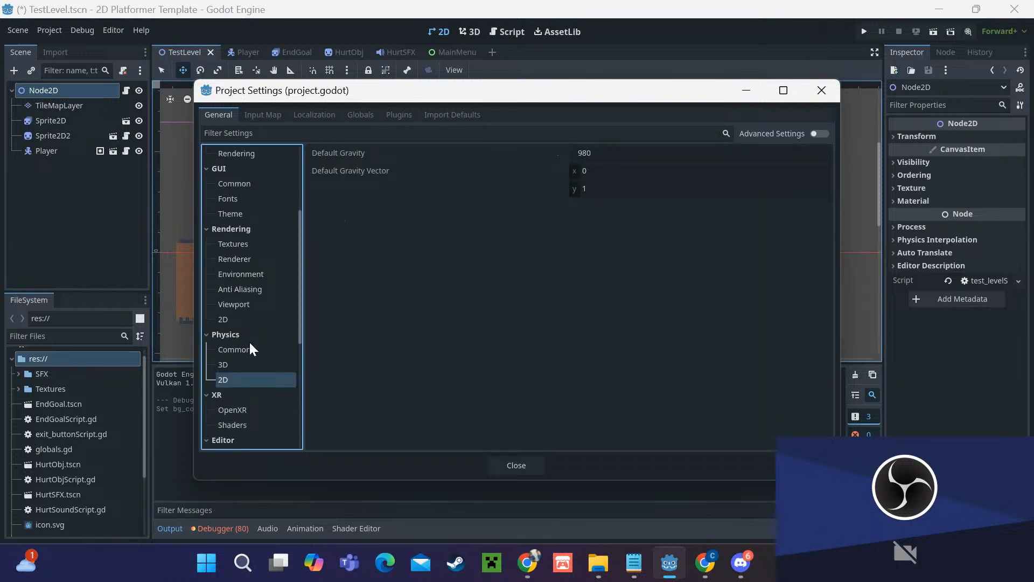
click(242, 259)
click(242, 244)
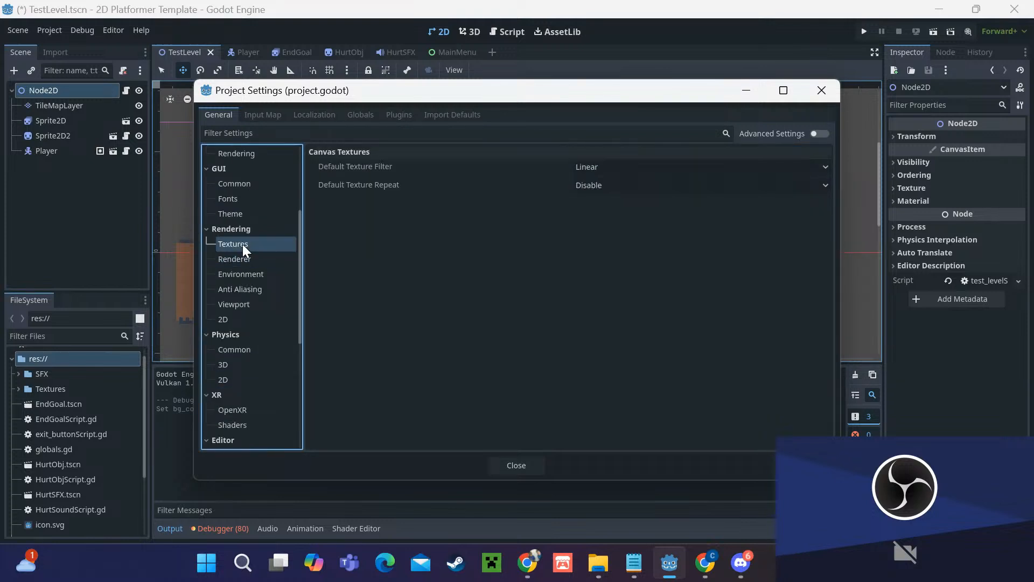
click(237, 260)
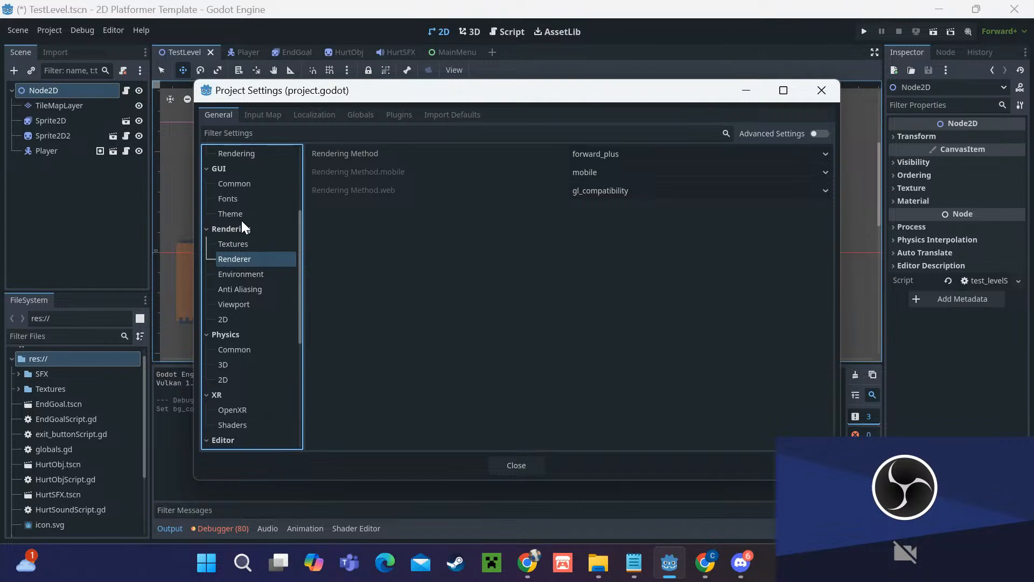
scroll(267, 277, down, 5)
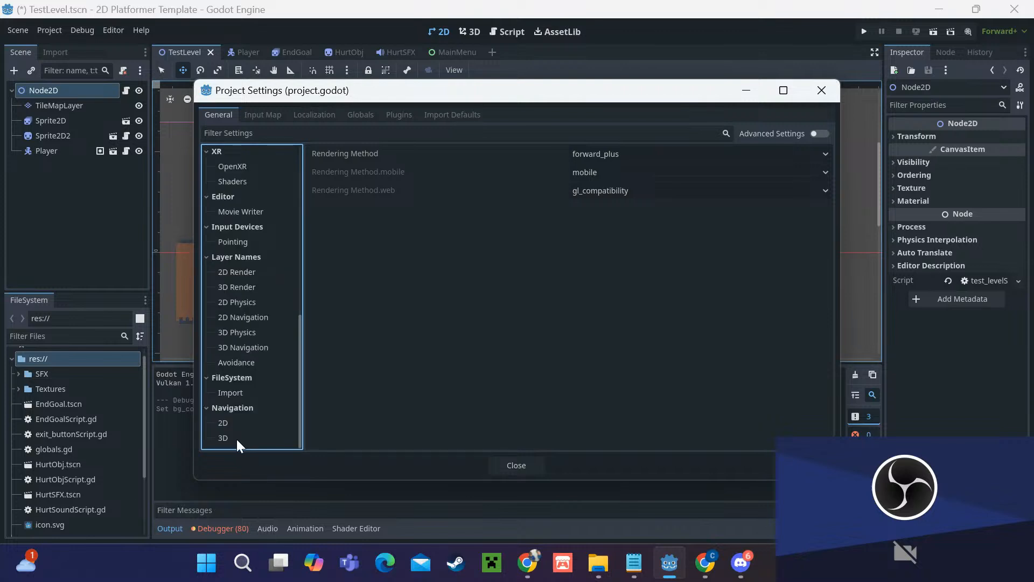
click(223, 423)
scroll(242, 380, up, 5)
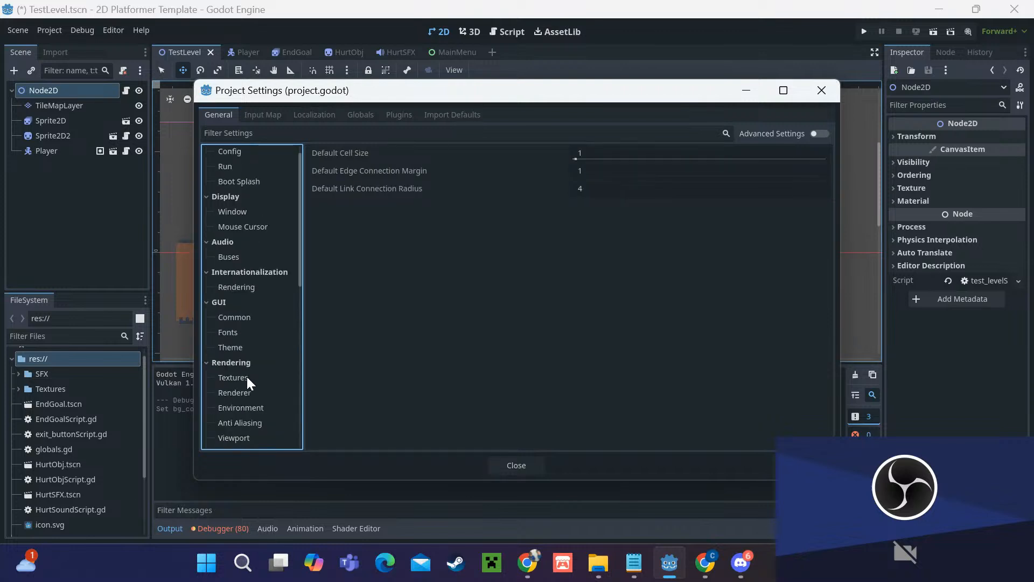
scroll(248, 376, up, 1)
click(249, 234)
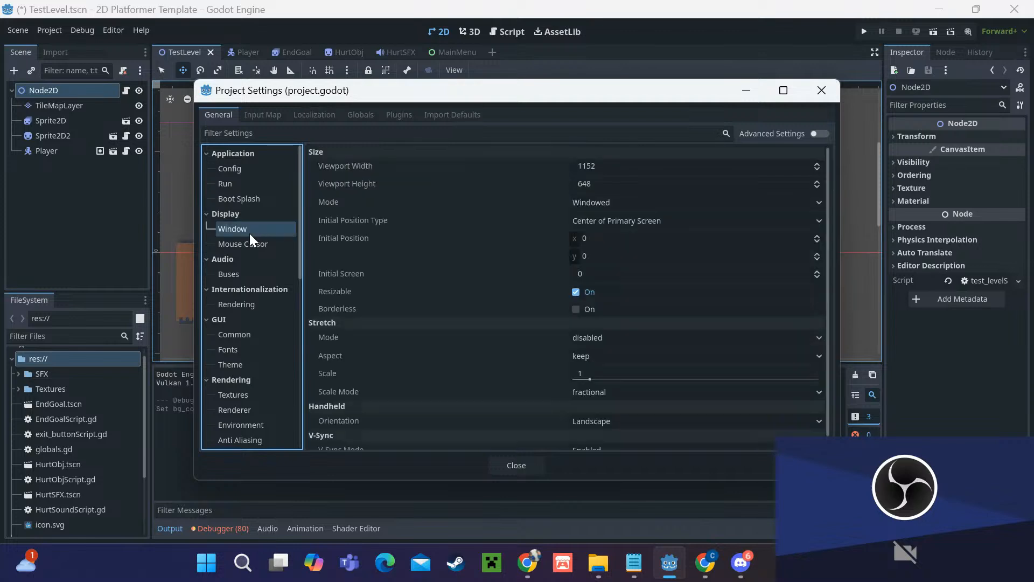
click(510, 464)
Step: Add a WorldEnvironment node under TestLevel's root Node2D and assign it a new Environment resource
scroll(565, 220, down, 1)
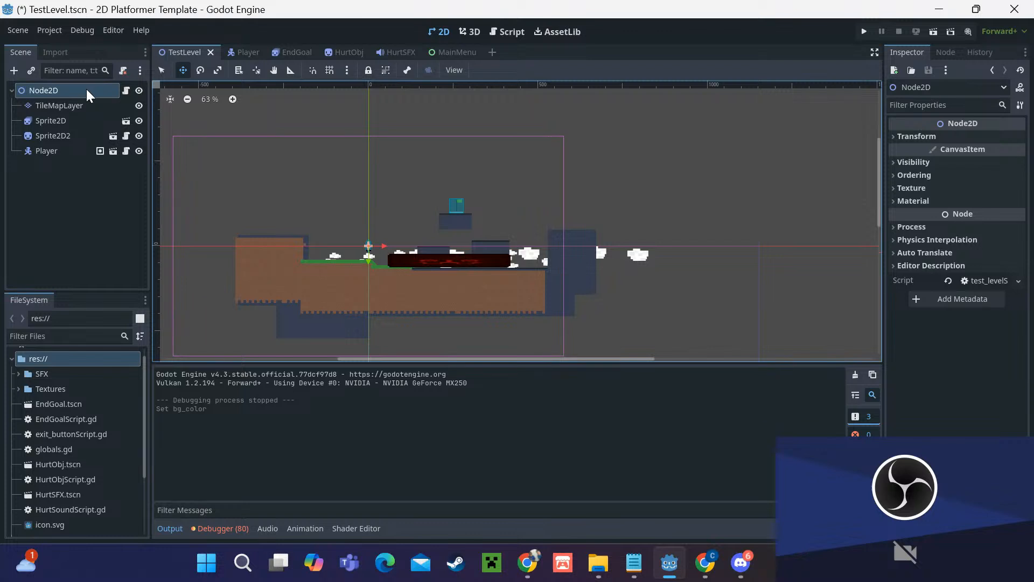
right_click(67, 89)
click(107, 119)
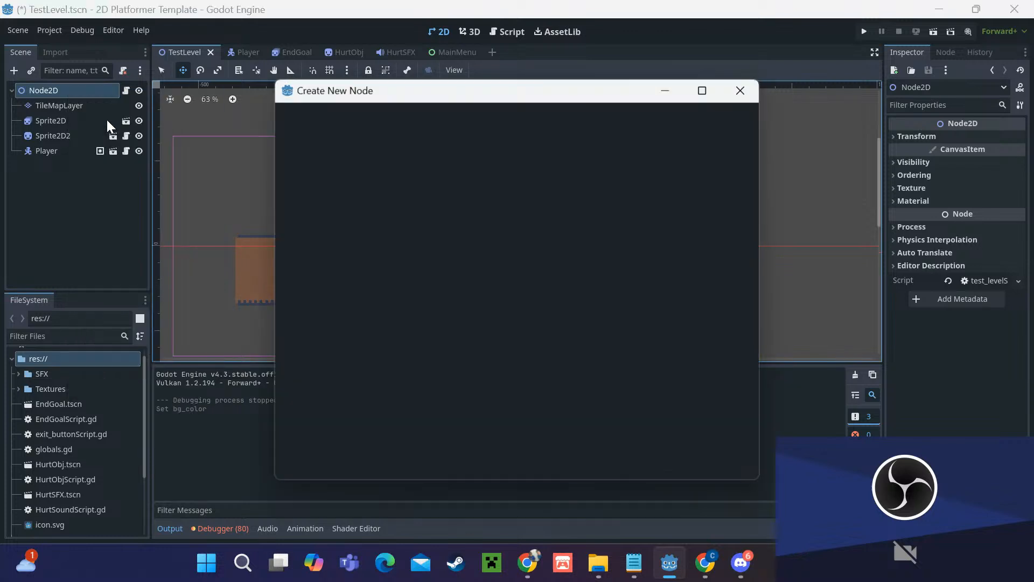
text(wor)
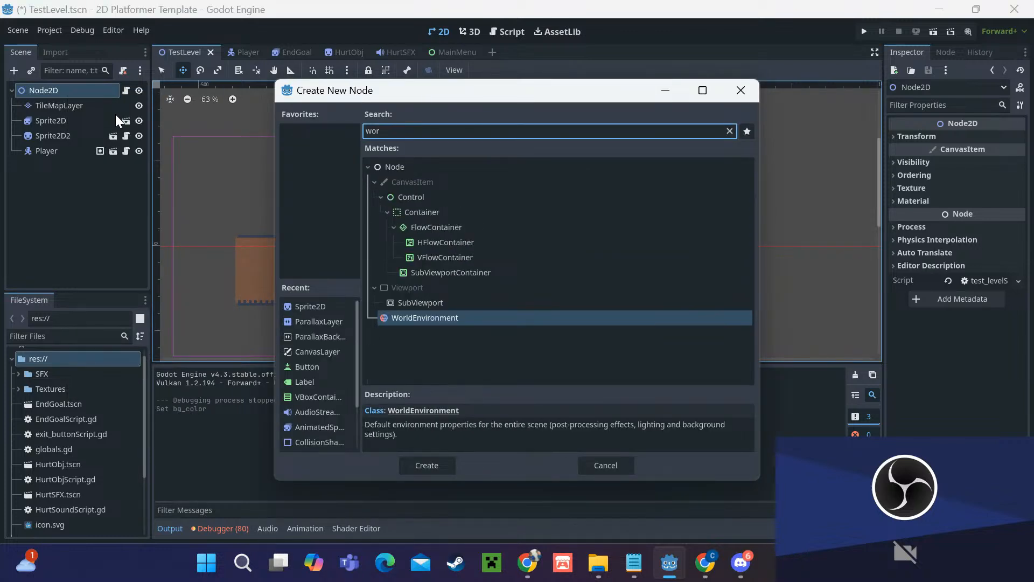
click(415, 461)
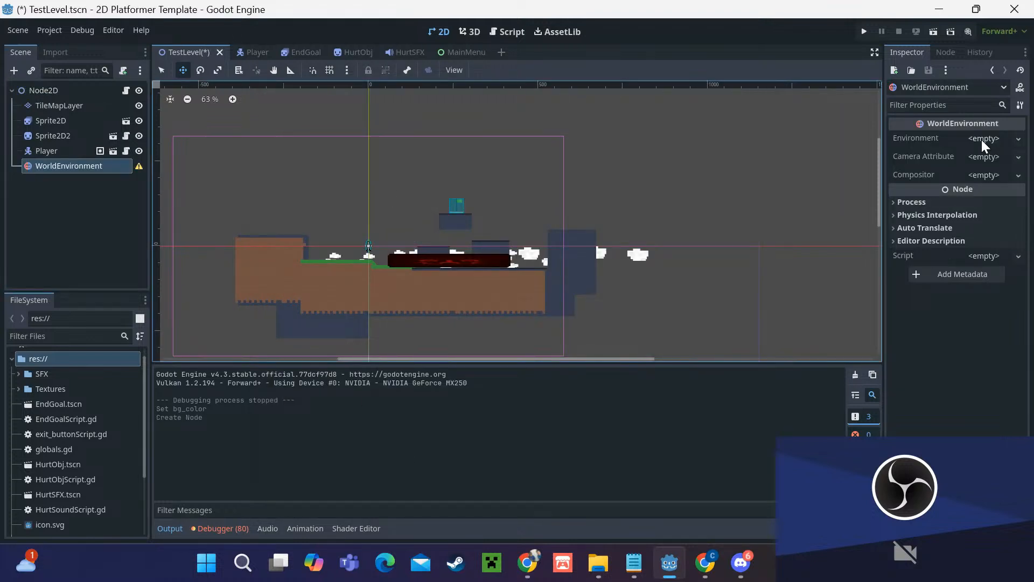
click(986, 140)
click(986, 157)
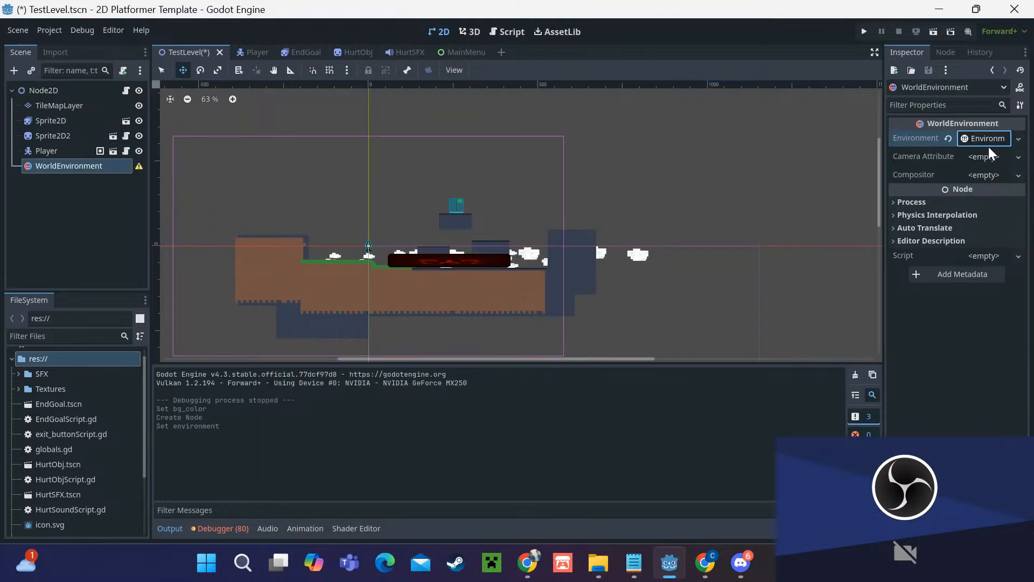
Step: Set the WorldEnvironment's background mode to Custom Color and its colour to a blue of RGB 87, 138, 255
click(988, 144)
click(972, 154)
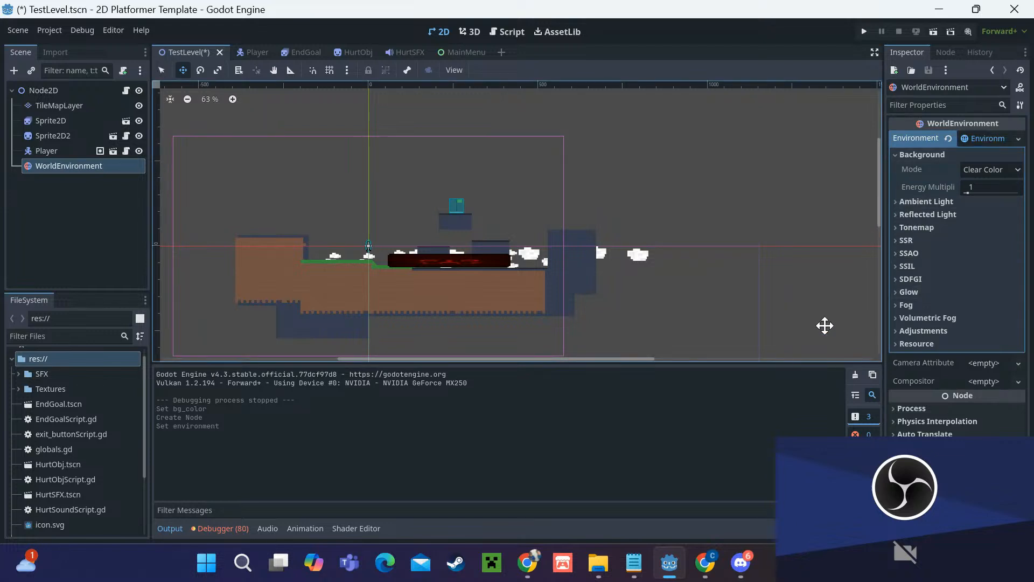
click(1004, 170)
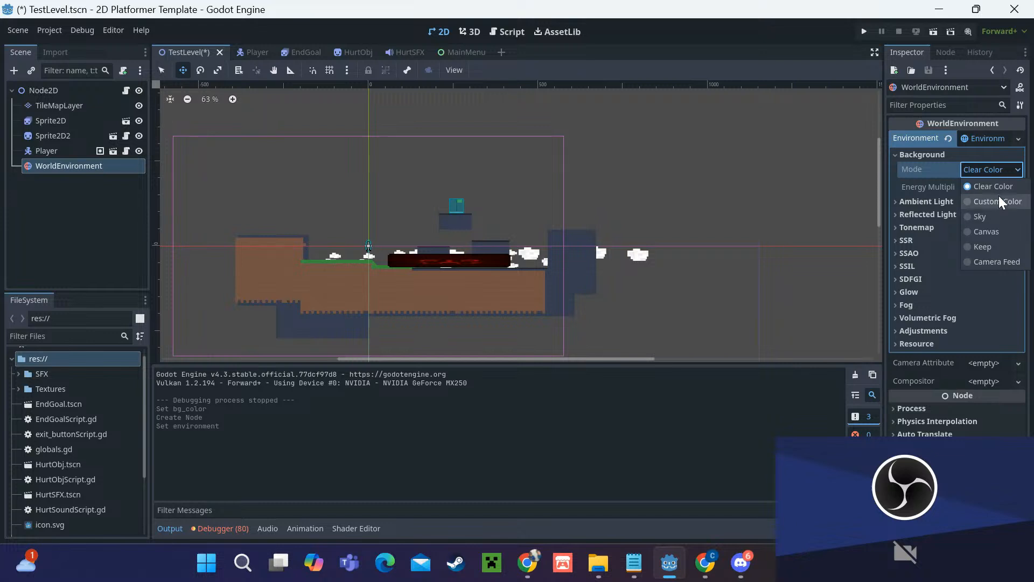
click(998, 201)
click(994, 189)
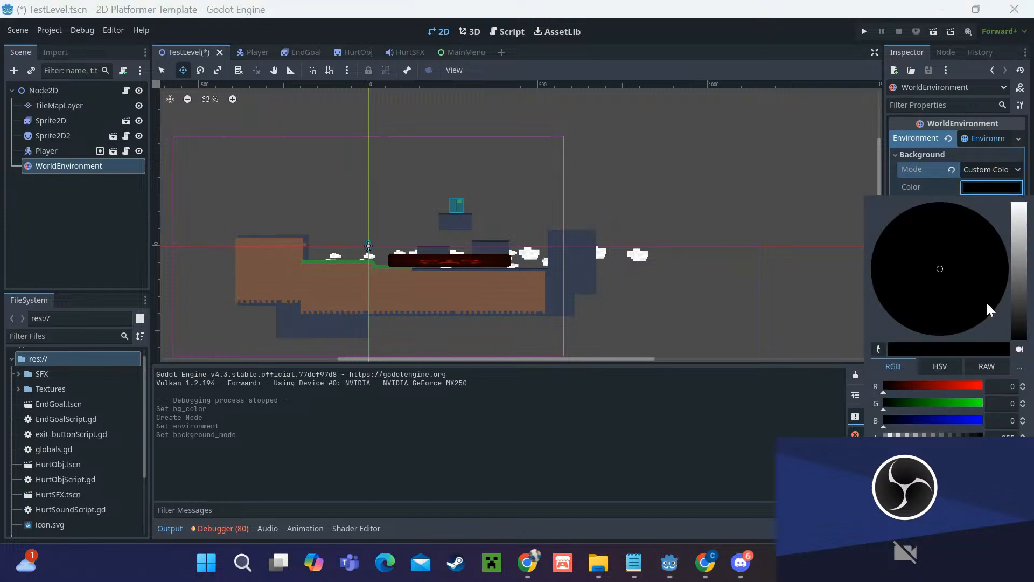
drag(962, 426, 946, 425)
drag(1024, 278, 1017, 258)
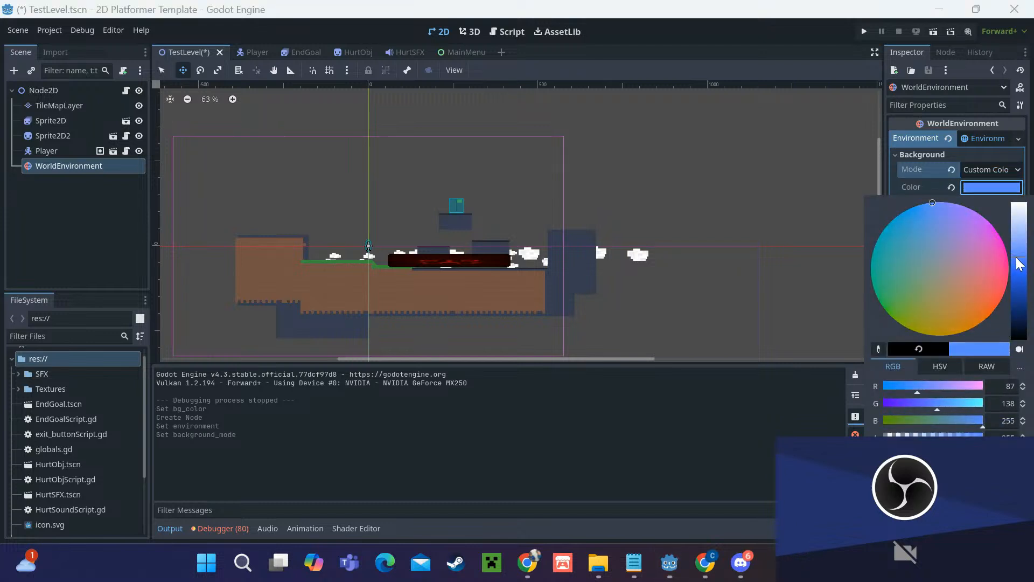
click(906, 189)
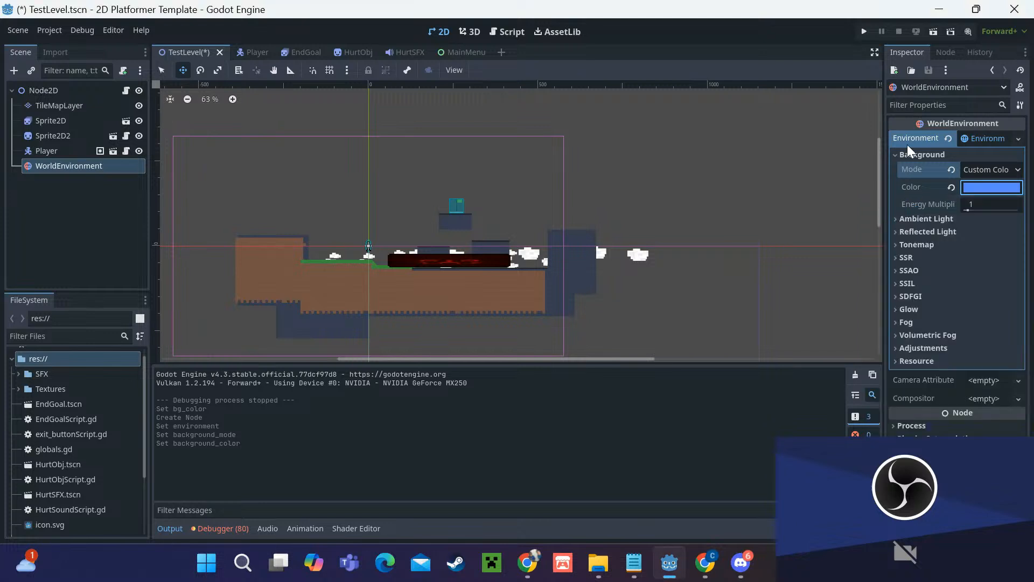
Step: Run the TestLevel scene to check its background colour in the game, and stop the run
click(933, 30)
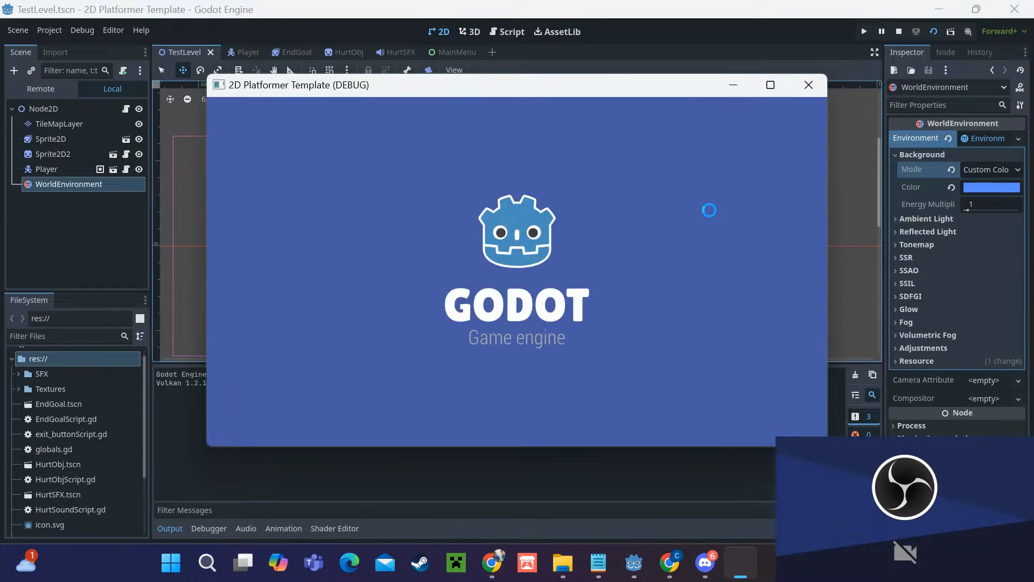
key(d)
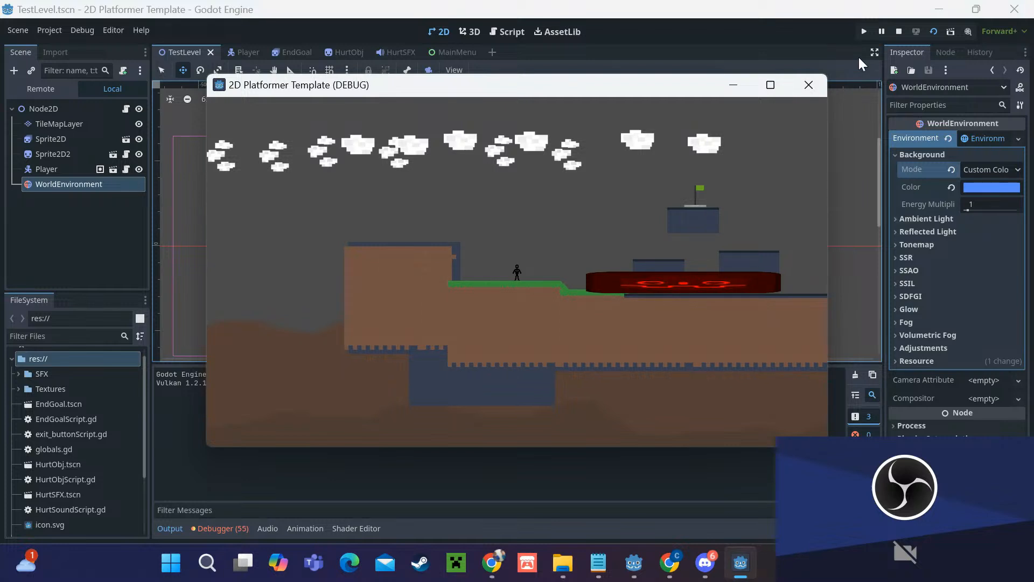
click(898, 32)
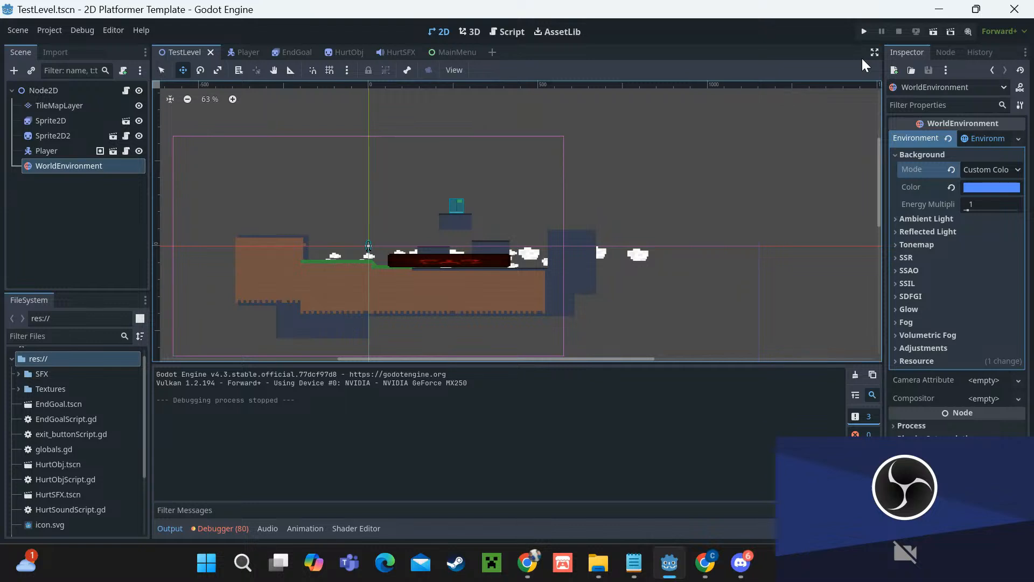
Step: Inspect the Layer and Transform properties of the Player scene's ParallaxBackground node, including the description of the Layer property
click(237, 52)
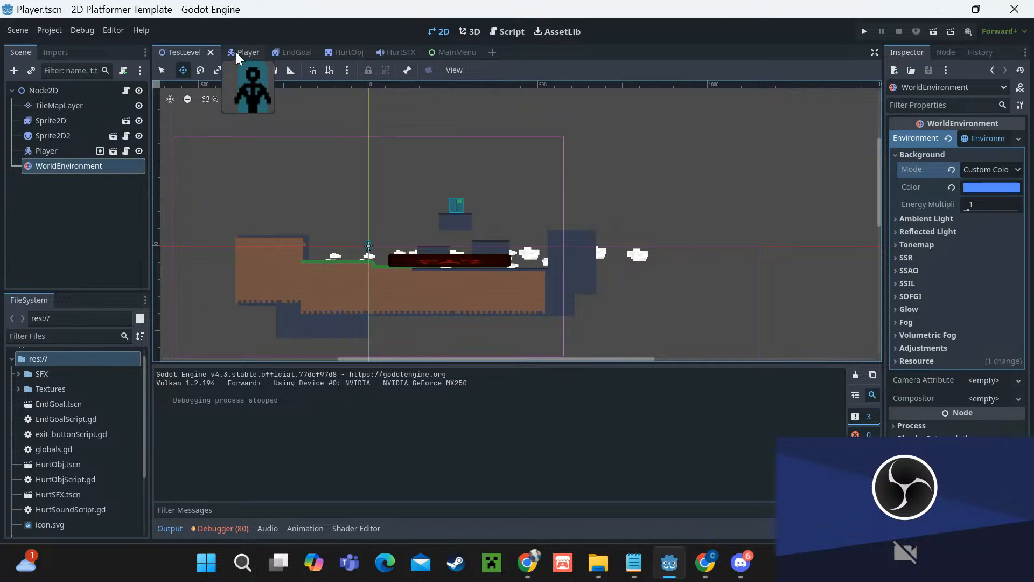
click(63, 149)
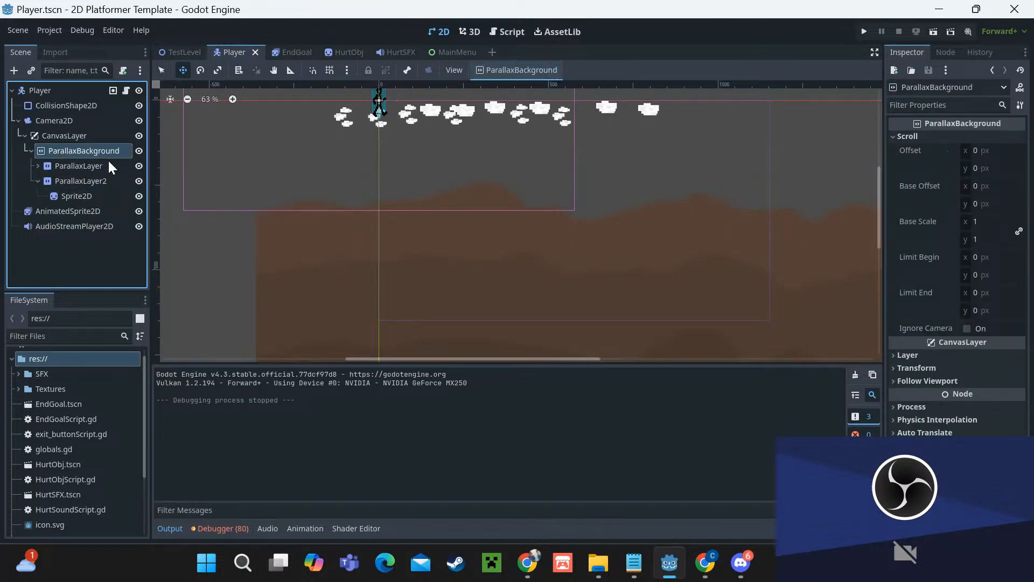
click(937, 405)
click(927, 349)
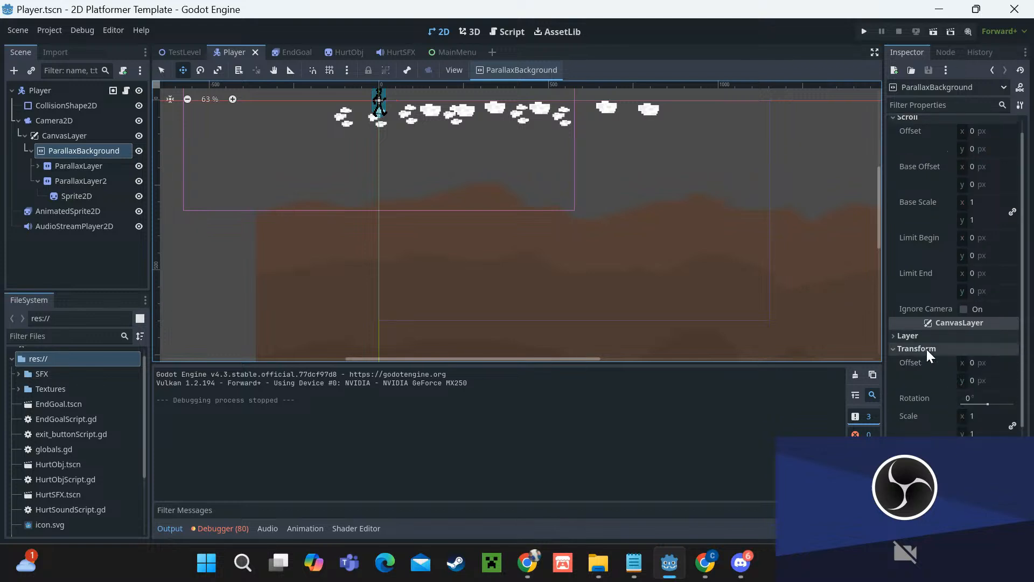
click(919, 335)
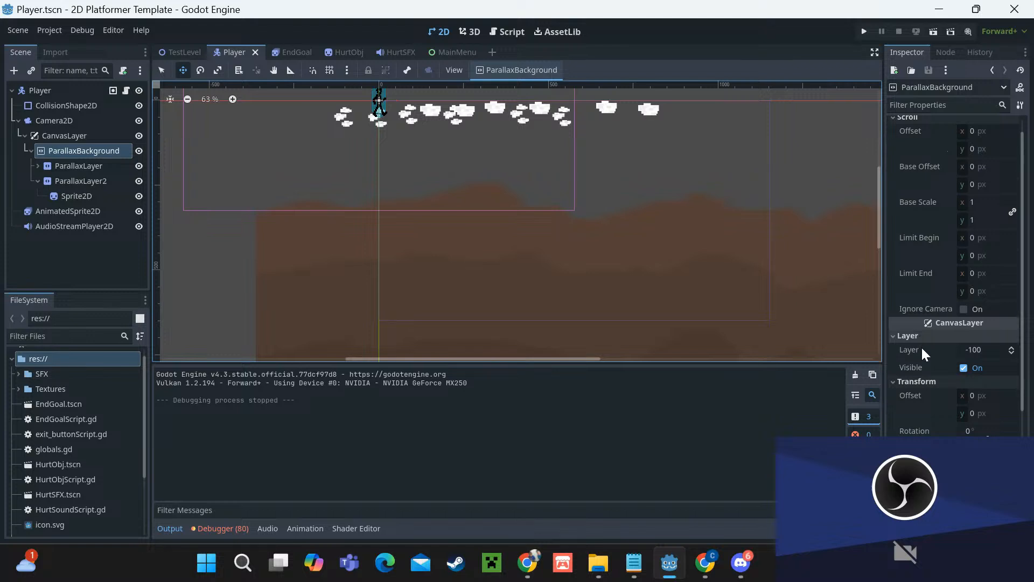
mouse_move(923, 353)
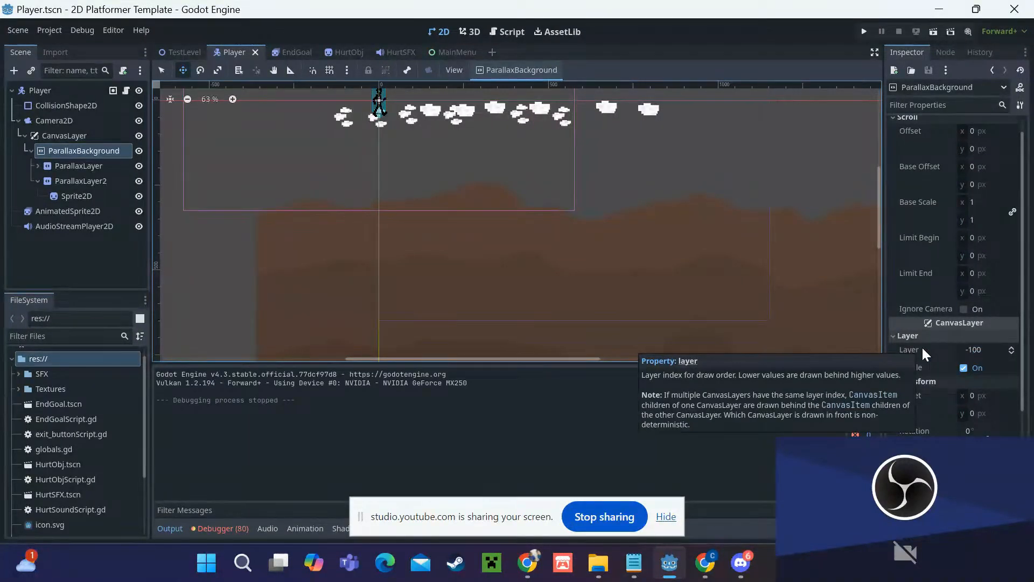
Step: Switch to YouTube Studio in Chrome, hide the screen-sharing notice and end the live stream
mouse_move(705, 576)
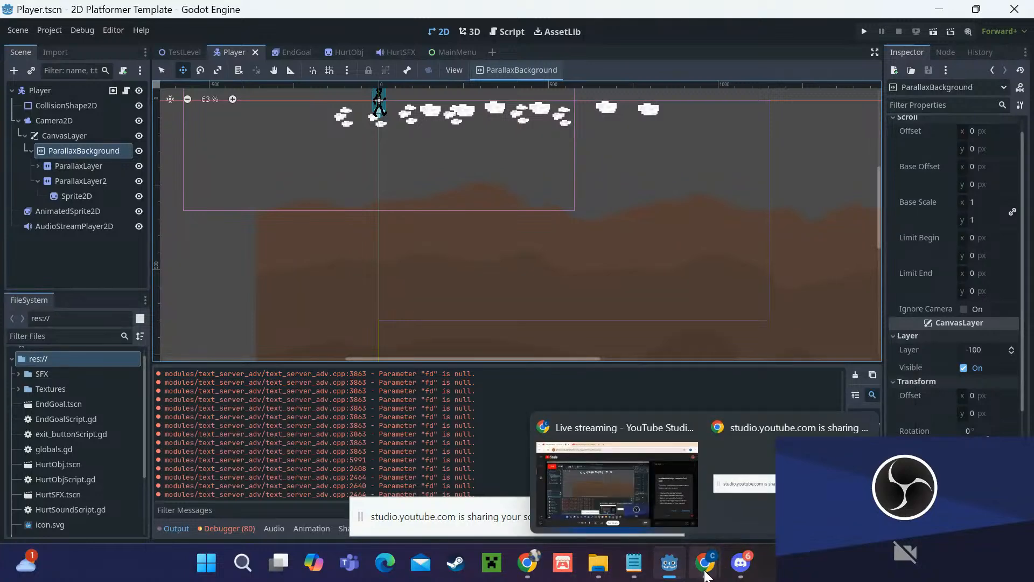
click(661, 510)
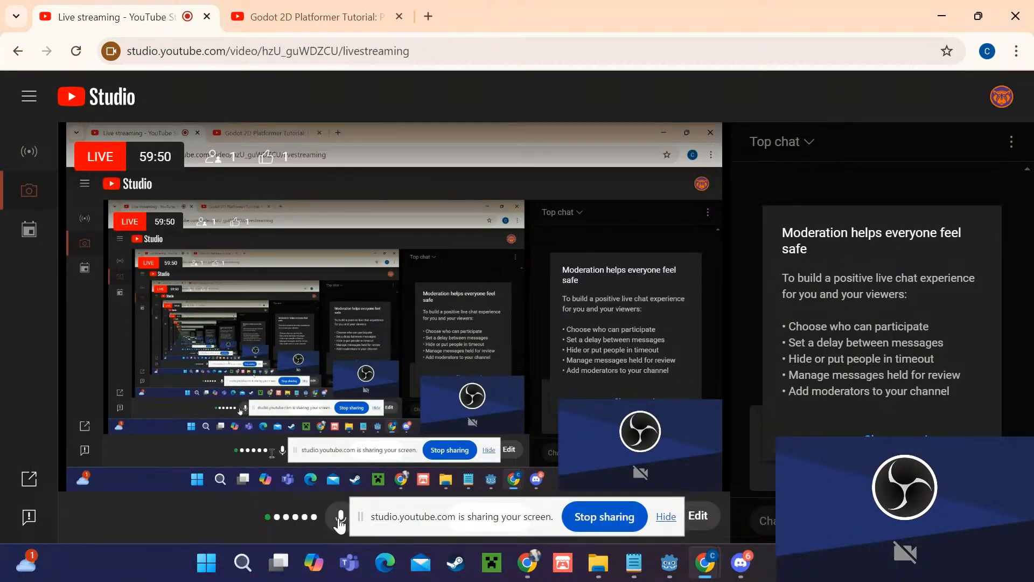
click(666, 518)
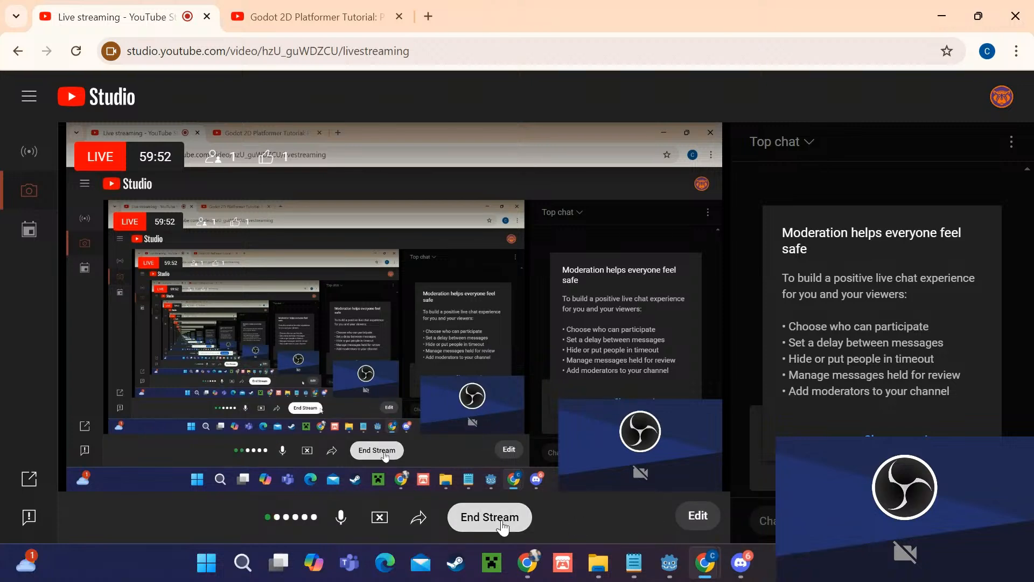
click(489, 516)
click(656, 375)
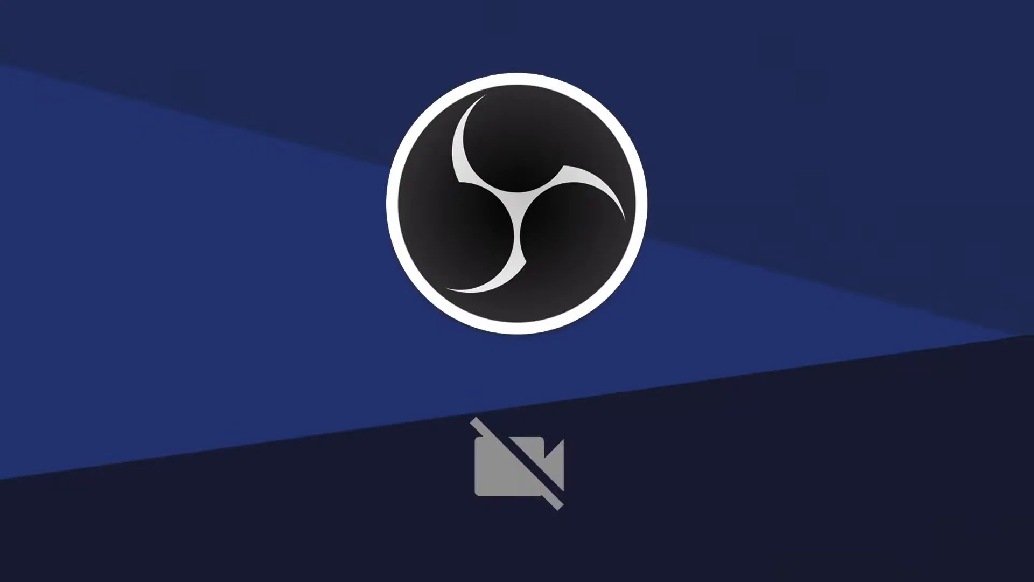